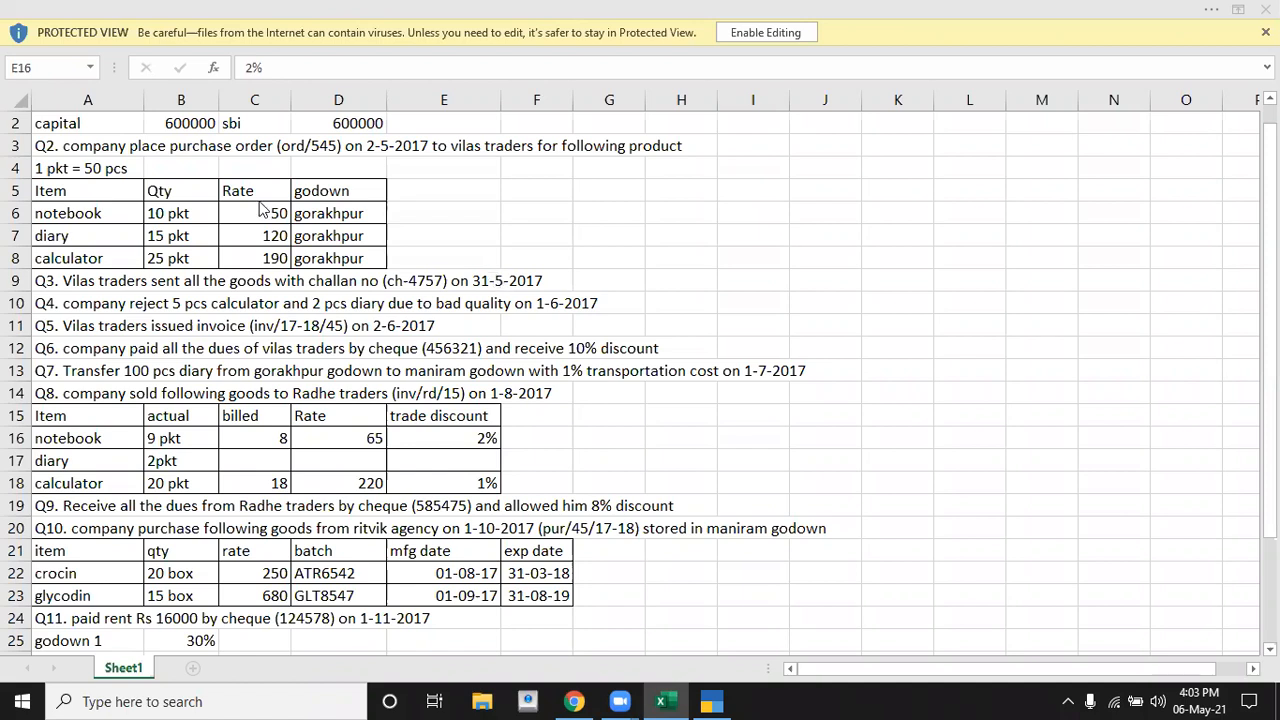
Examine the first question at the start of the Tally test worksheet
key("Up")
key("Up")
key("Up")
key("Up")
key("Up")
key("Up")
key("Up")
key("Up")
key("Up")
key("Up")
key("Up")
key("Up")
key("Up")
key("Up")
key("Up")
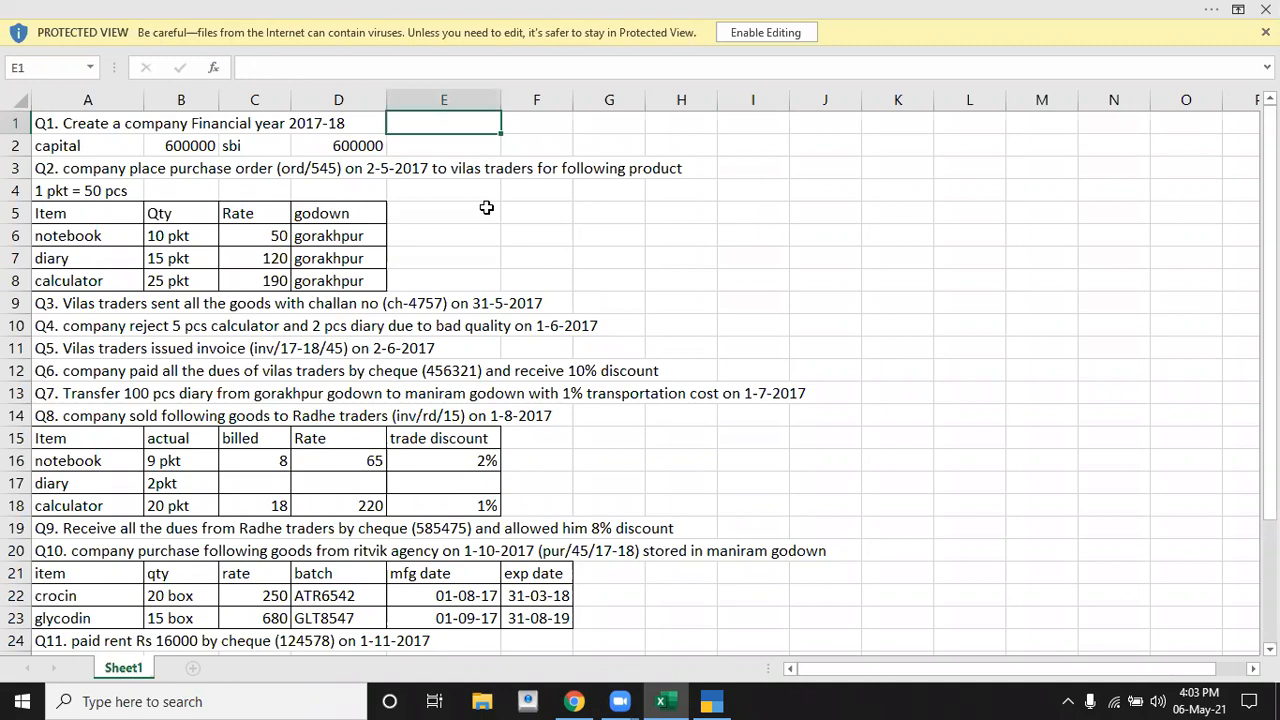
Switch to TallyPrime and start a new company named Tally Day 12
left_click(712, 701)
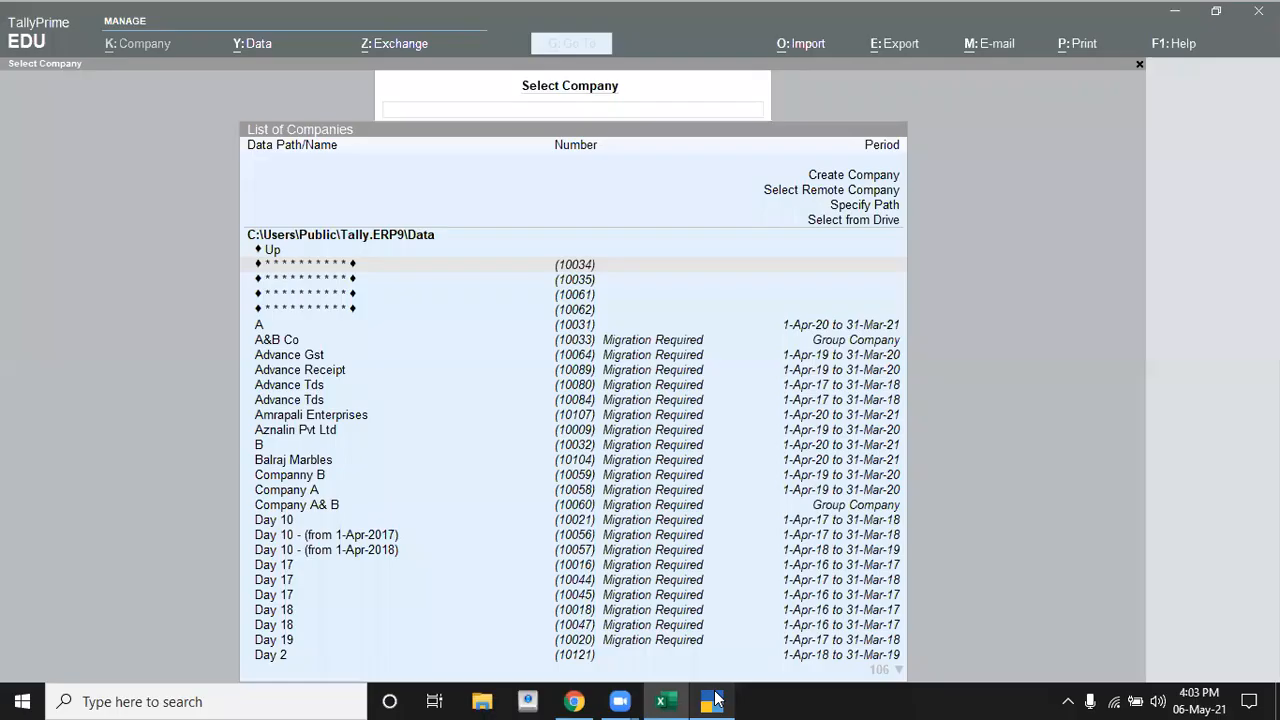
key("Up")
key("Up")
key("Up")
key("Up")
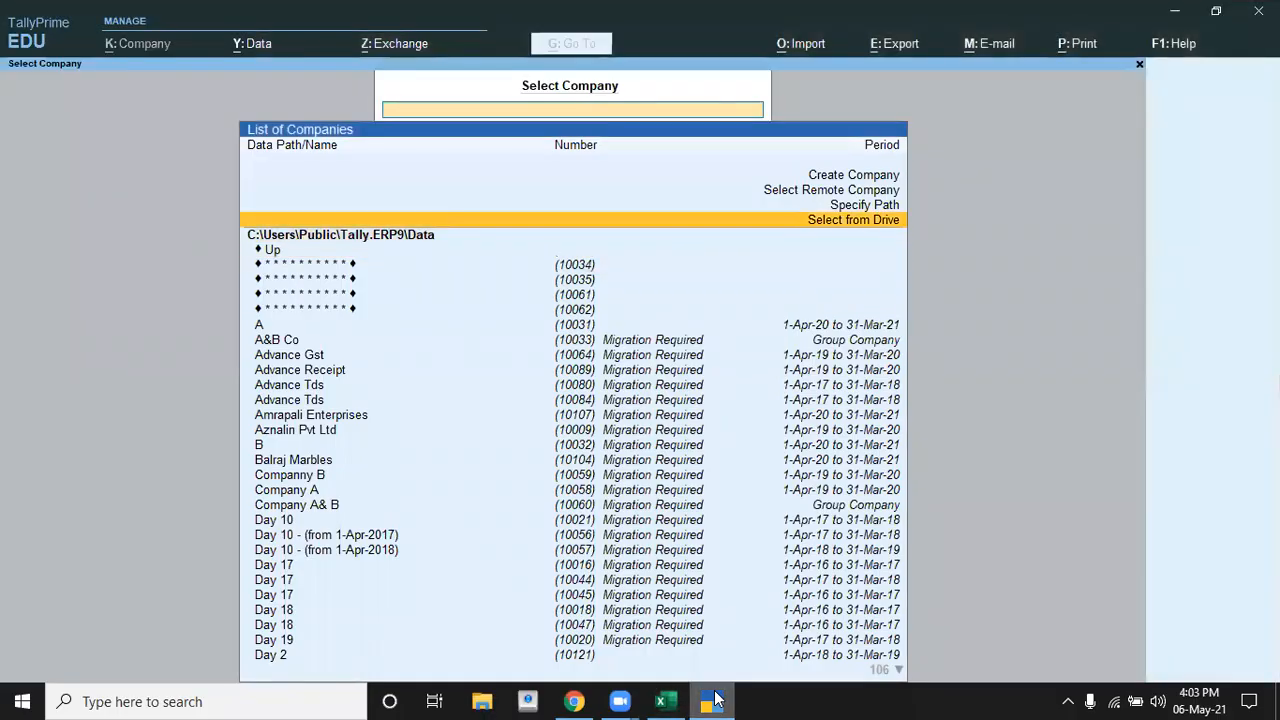
key("Up")
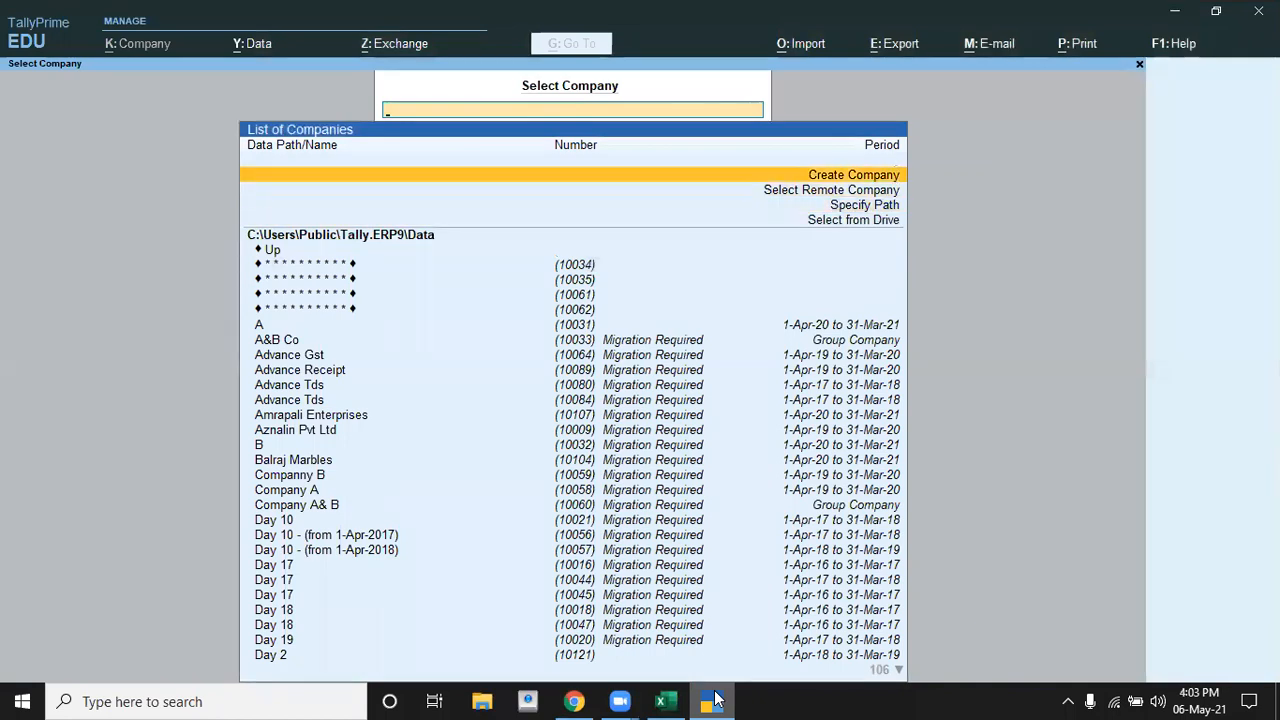
key("Return")
type("Tally Day 12")
key("Return")
key("Return")
key("Return")
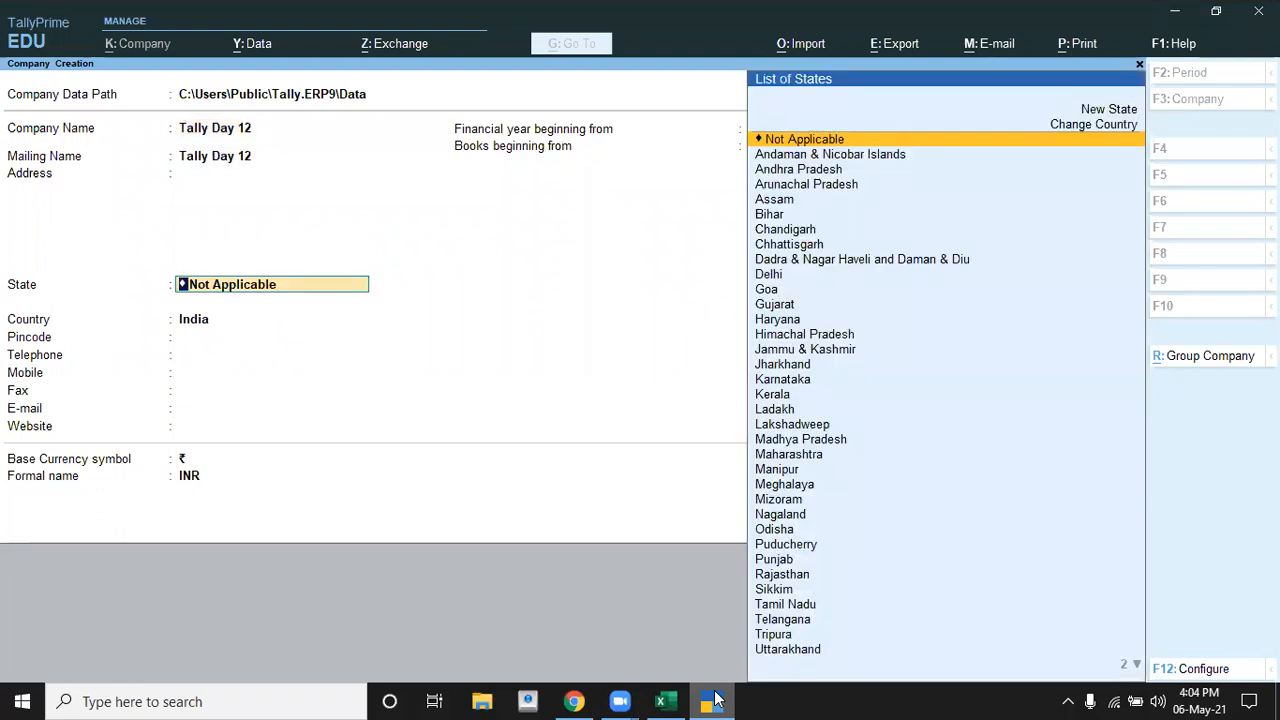
Set the company's state to Uttar Pradesh and leave the remaining contact and currency details at their defaults
type("u")
key("Up")
key("Return")
key("Return")
key("Return")
key("Return")
key("Return")
key("Return")
key("Return")
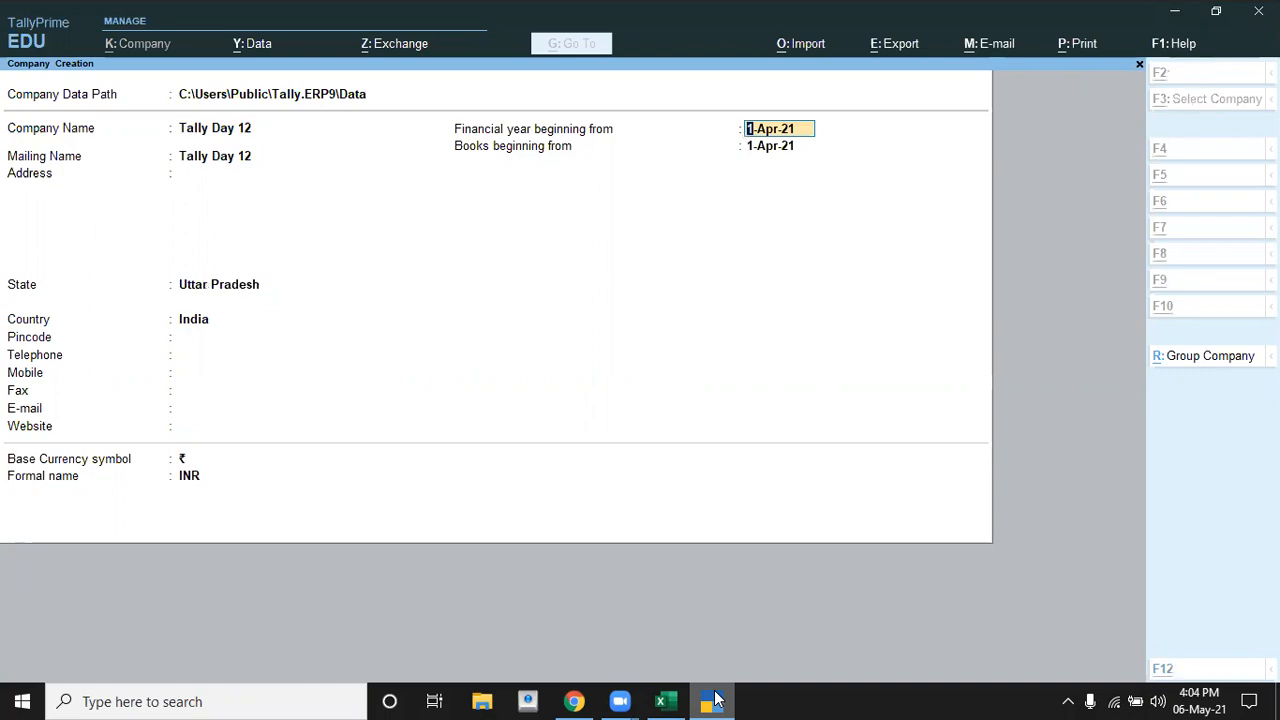
Set the financial year to begin from 1-4-2017, save the company and close its follow-up screen
left_click(712, 701)
left_click(712, 701)
type("1-4-2017")
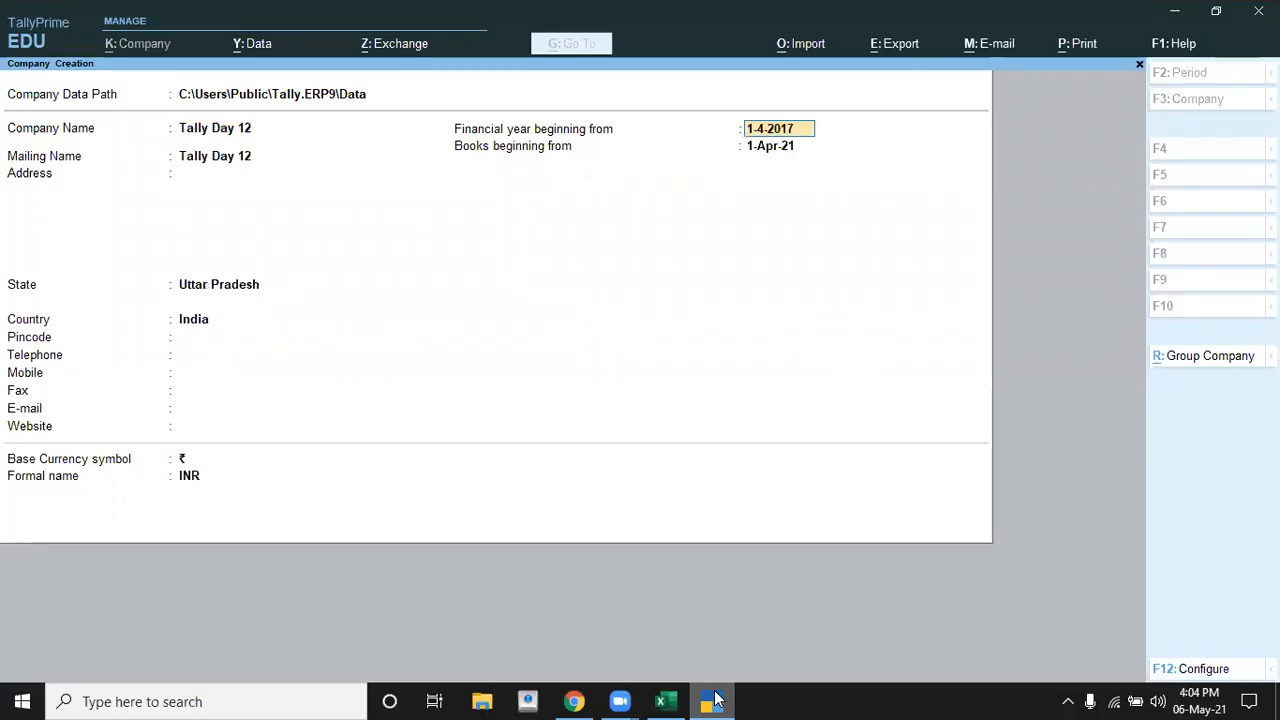
key("Return")
key("Return")
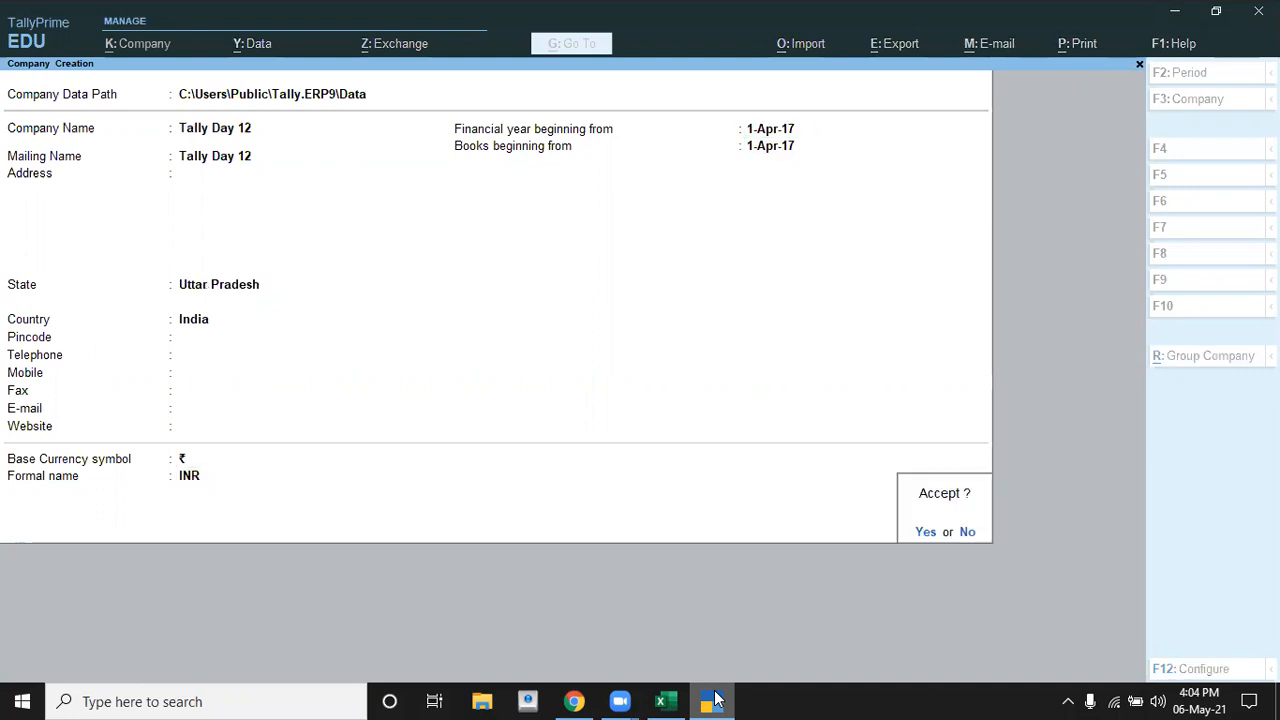
key("Return")
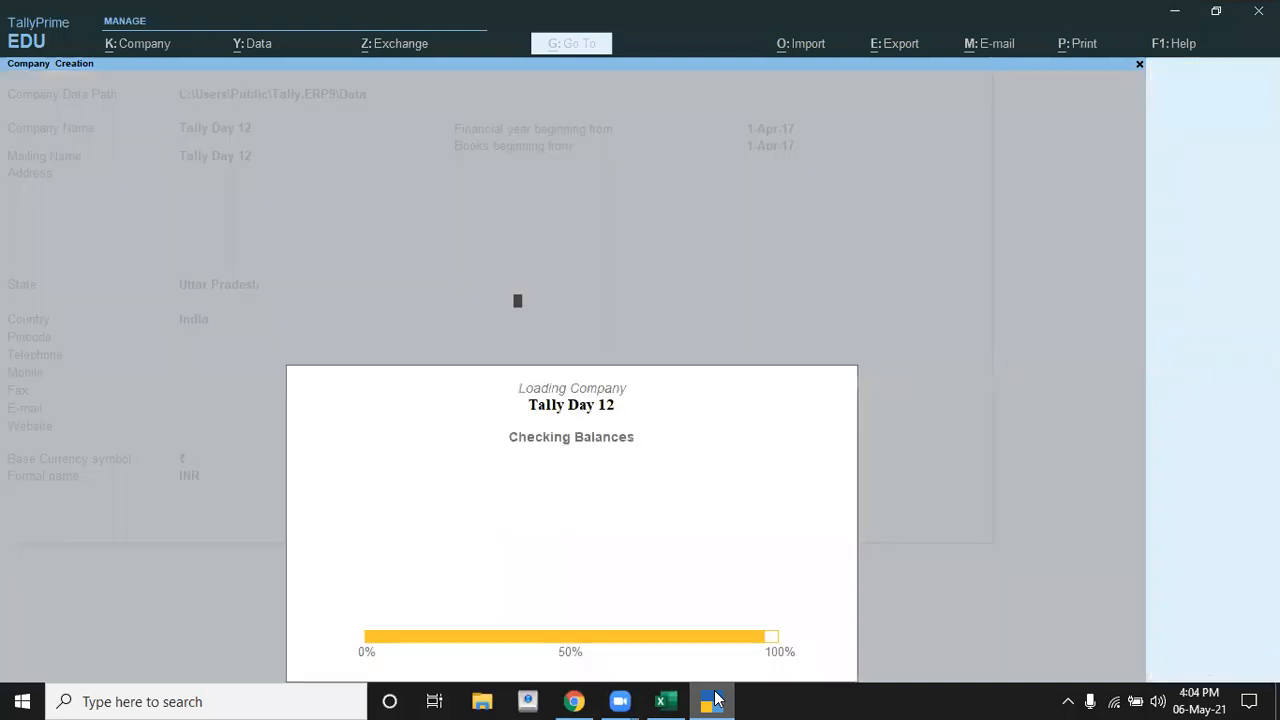
key("Escape")
key("Return")
Switch to the Excel test sheet and examine the capital and sbi opening amounts in row 2
key("alt+Tab")
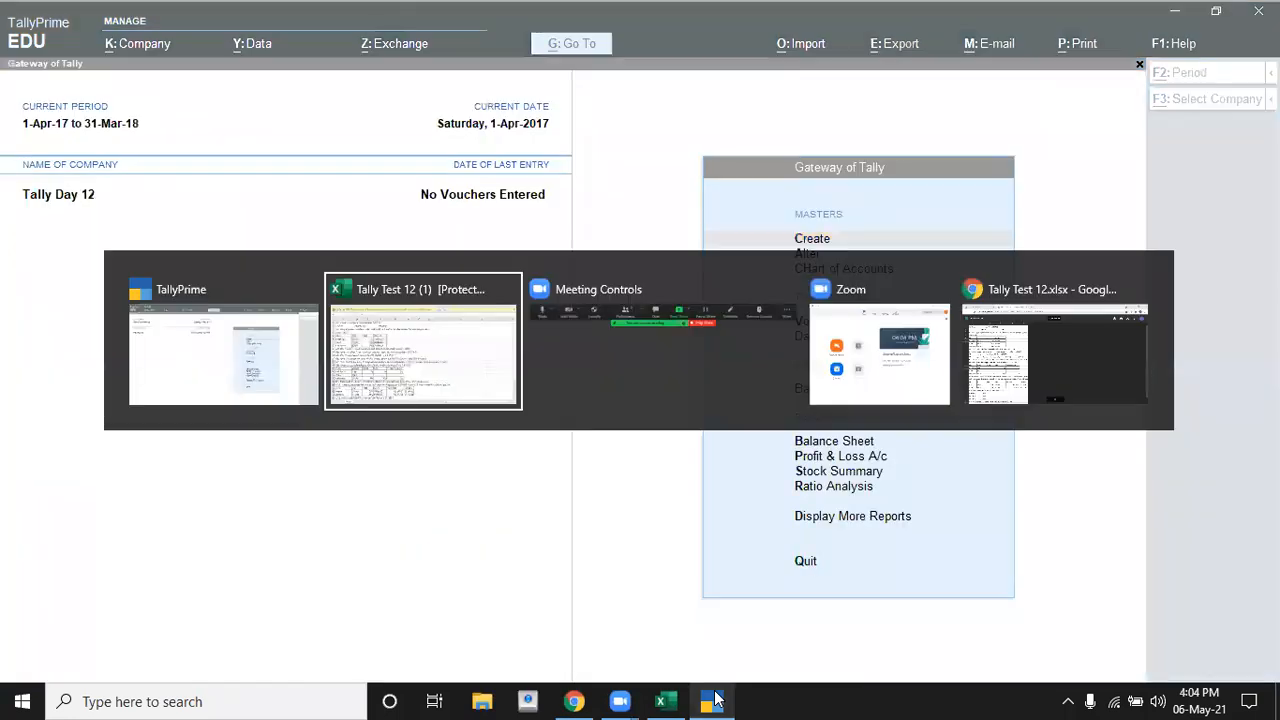
key("Down")
key("Left")
key("Left")
key("Left")
key("Left")
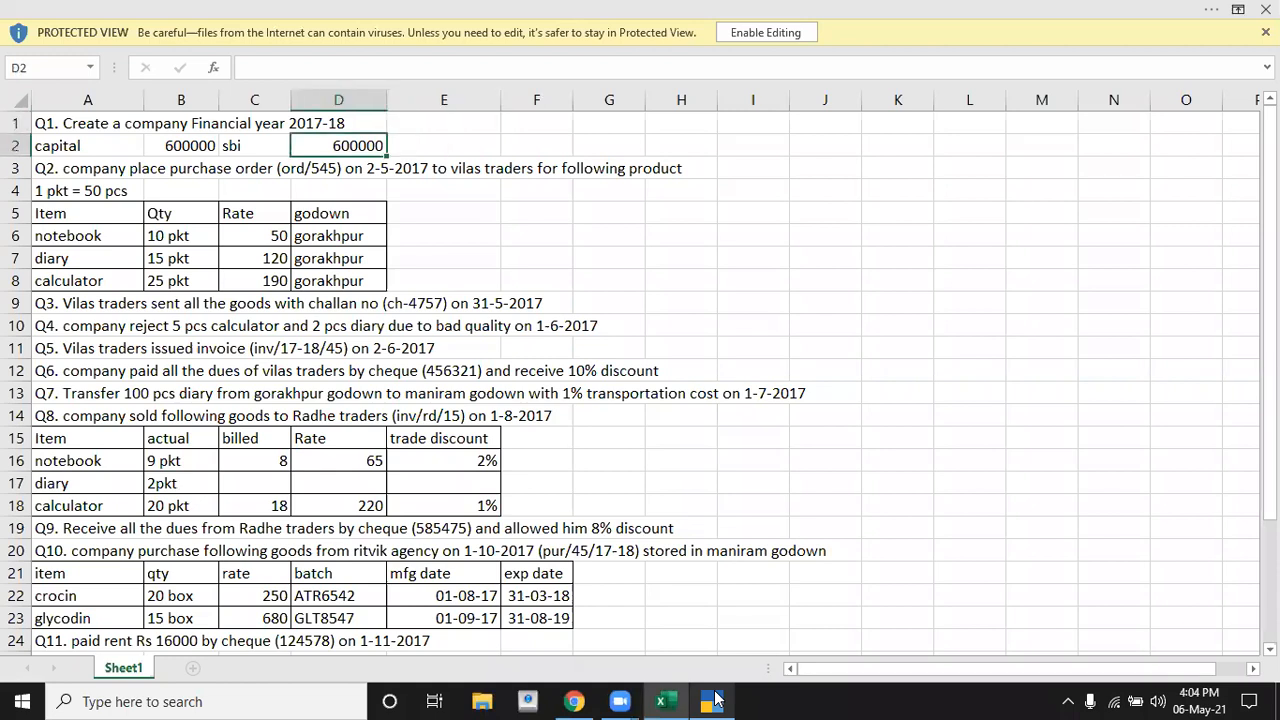
key("Right")
key("Right")
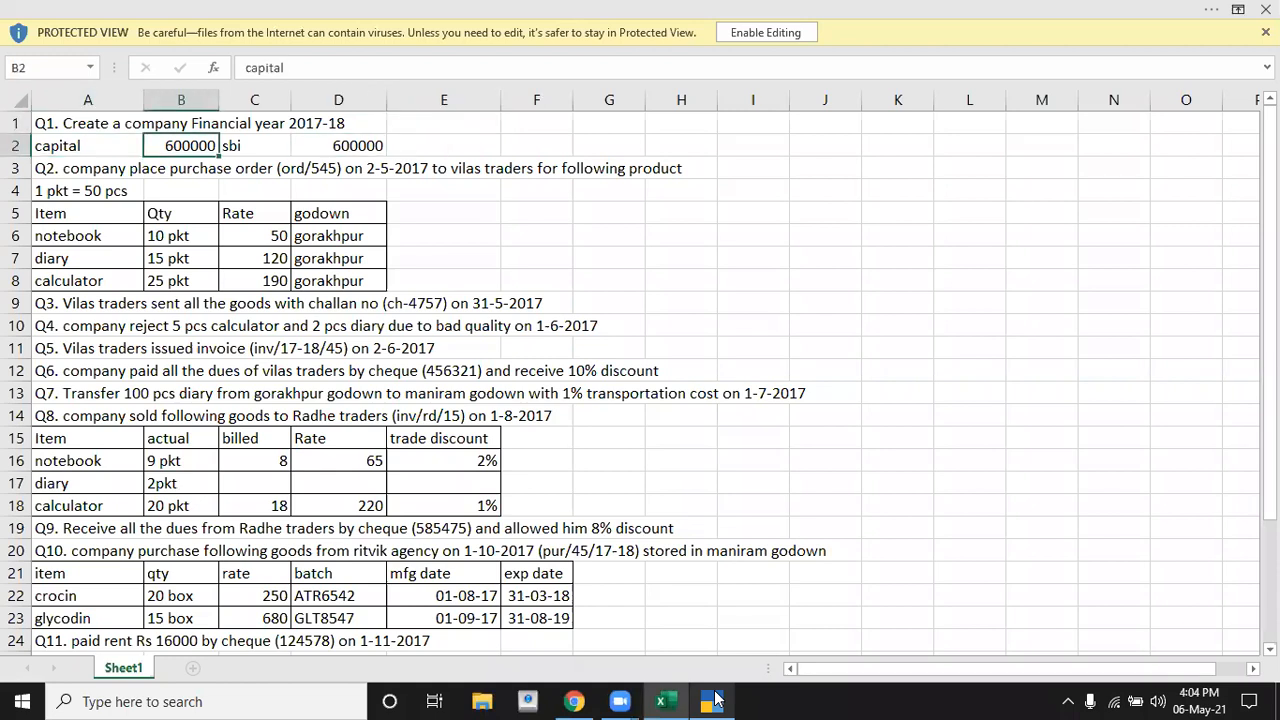
Switch to TallyPrime and start a new ledger named Capital under Capital Account
left_click(715, 700)
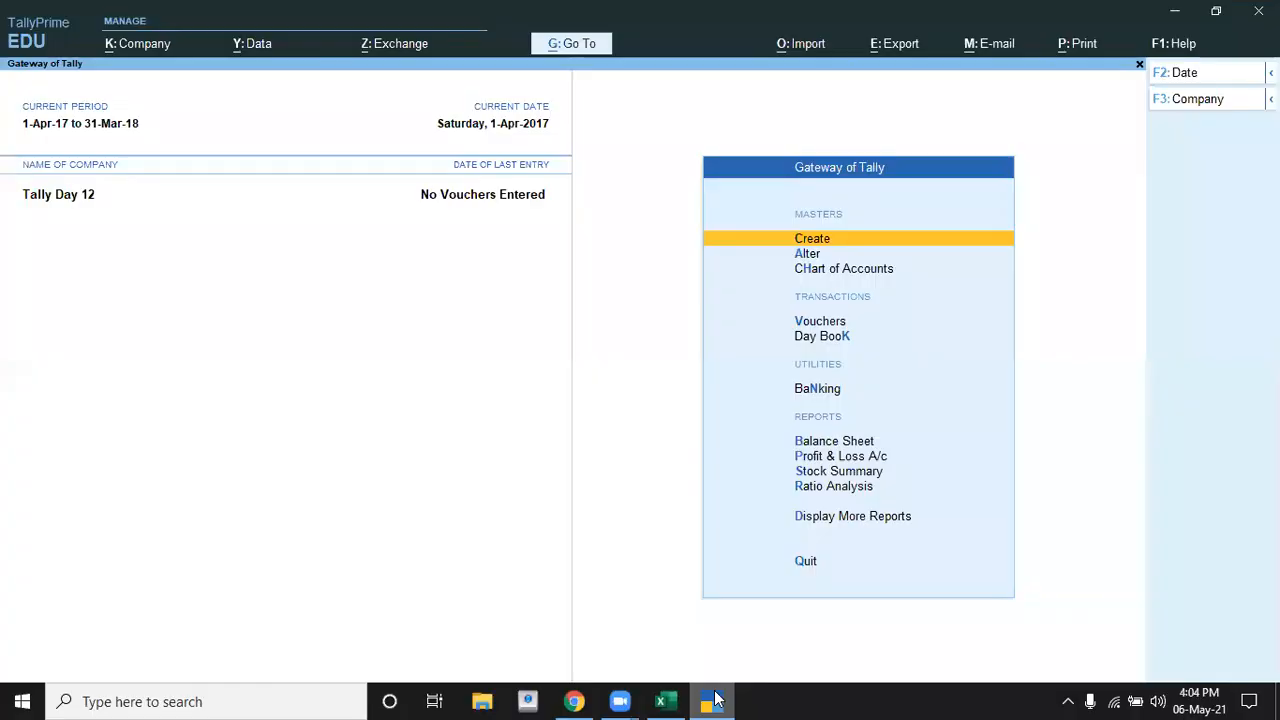
key("Return")
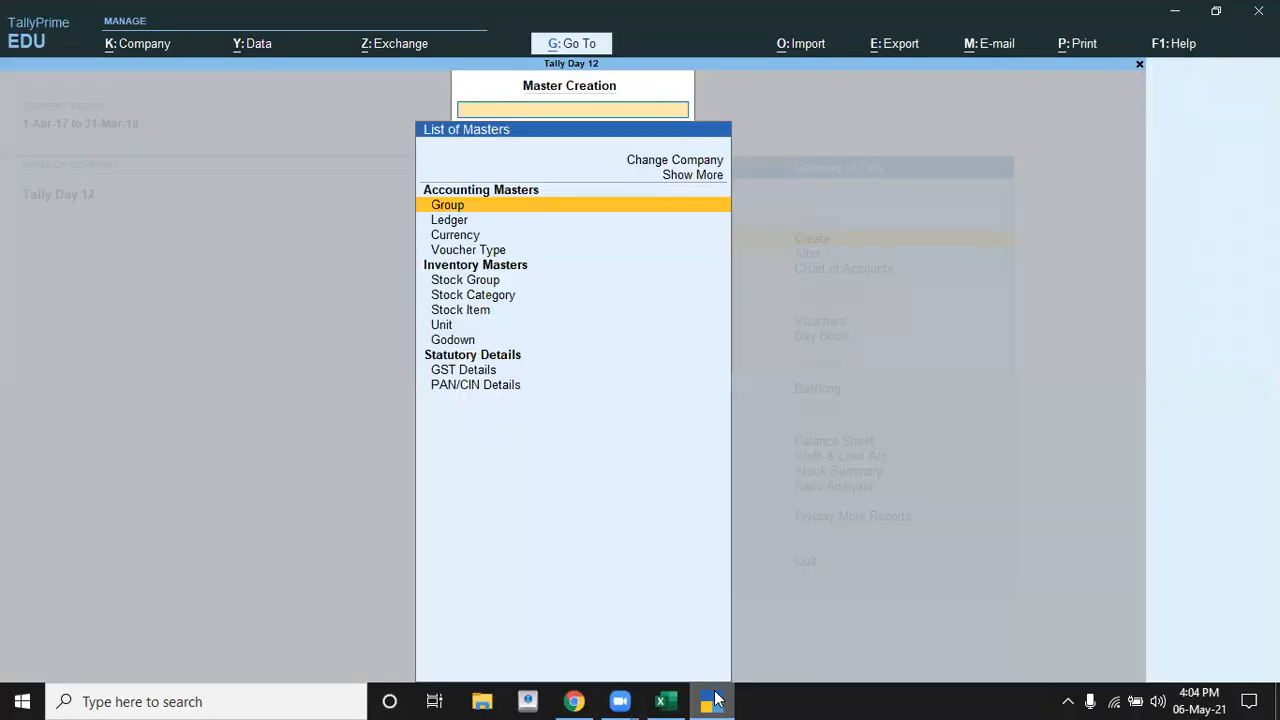
key("Down")
key("Return")
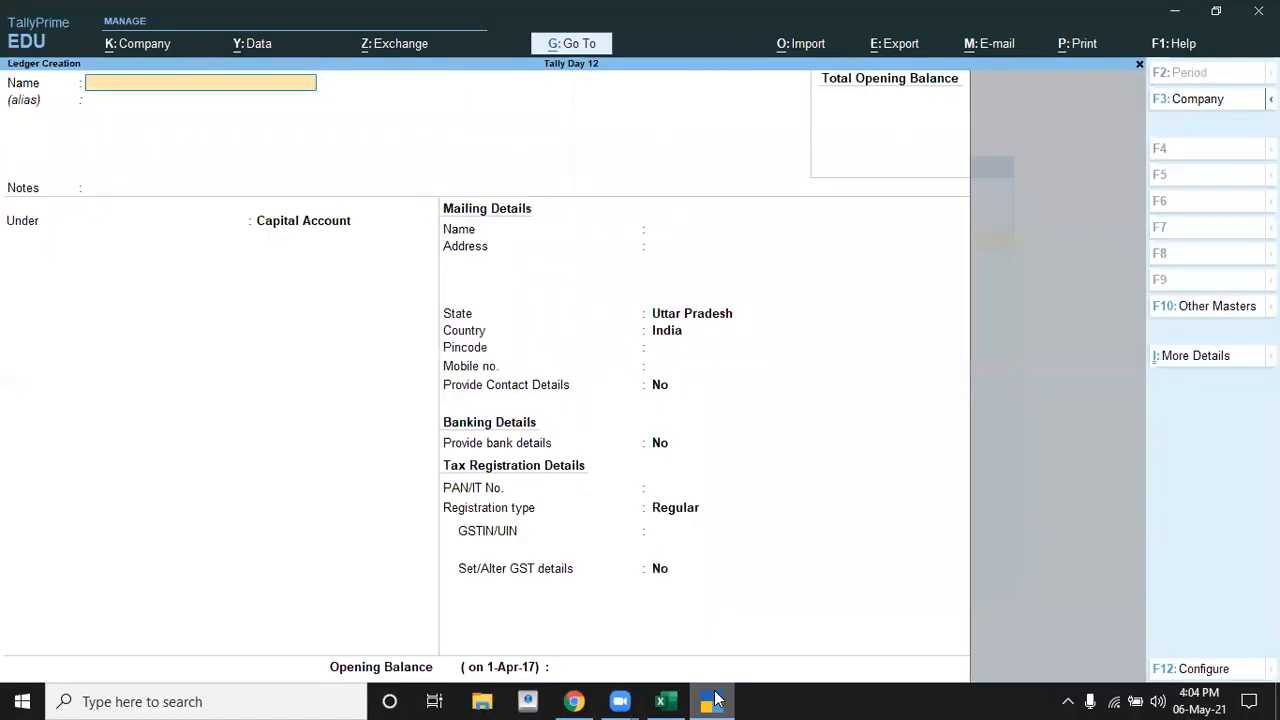
type("Capital")
key("Return")
key("Return")
key("Return")
key("Return")
Give the Capital ledger a credit opening balance of 600000, keep the other details at default and save it
key("Return")
key("Return")
key("Return")
key("Return")
key("Return")
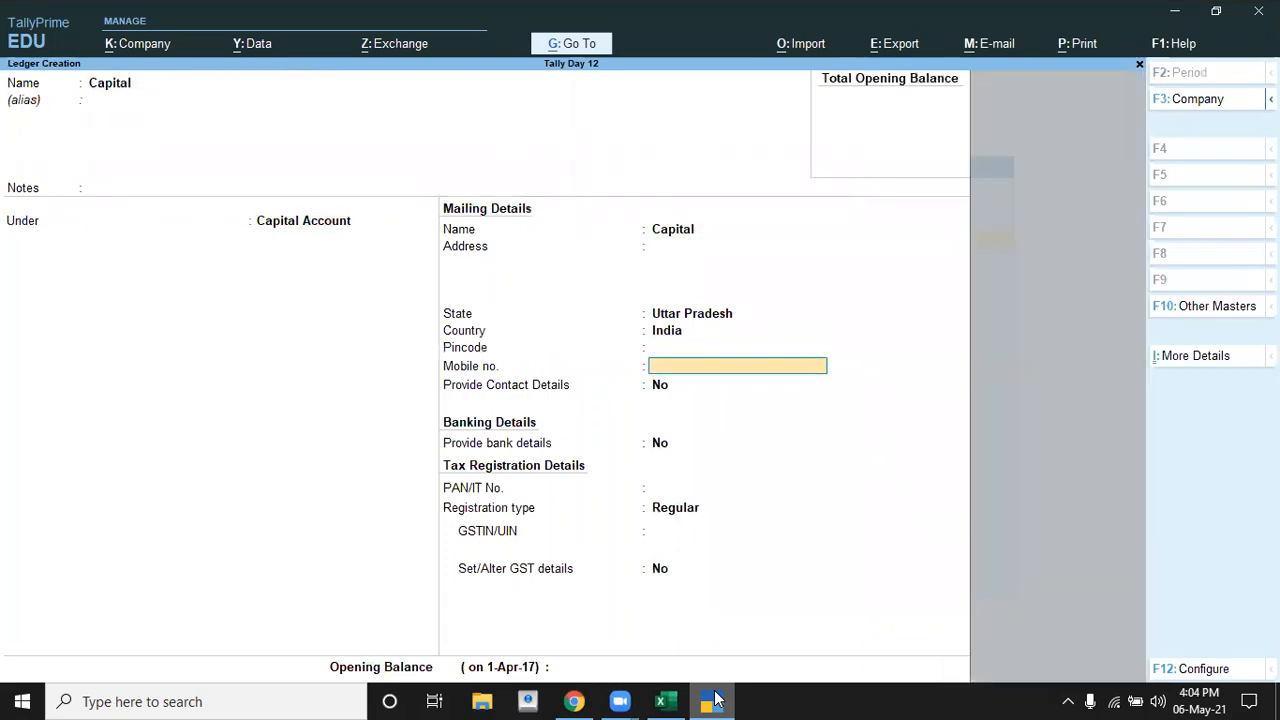
key("Return")
key("Return")
key("Return")
key("Return")
key("Return")
key("Return")
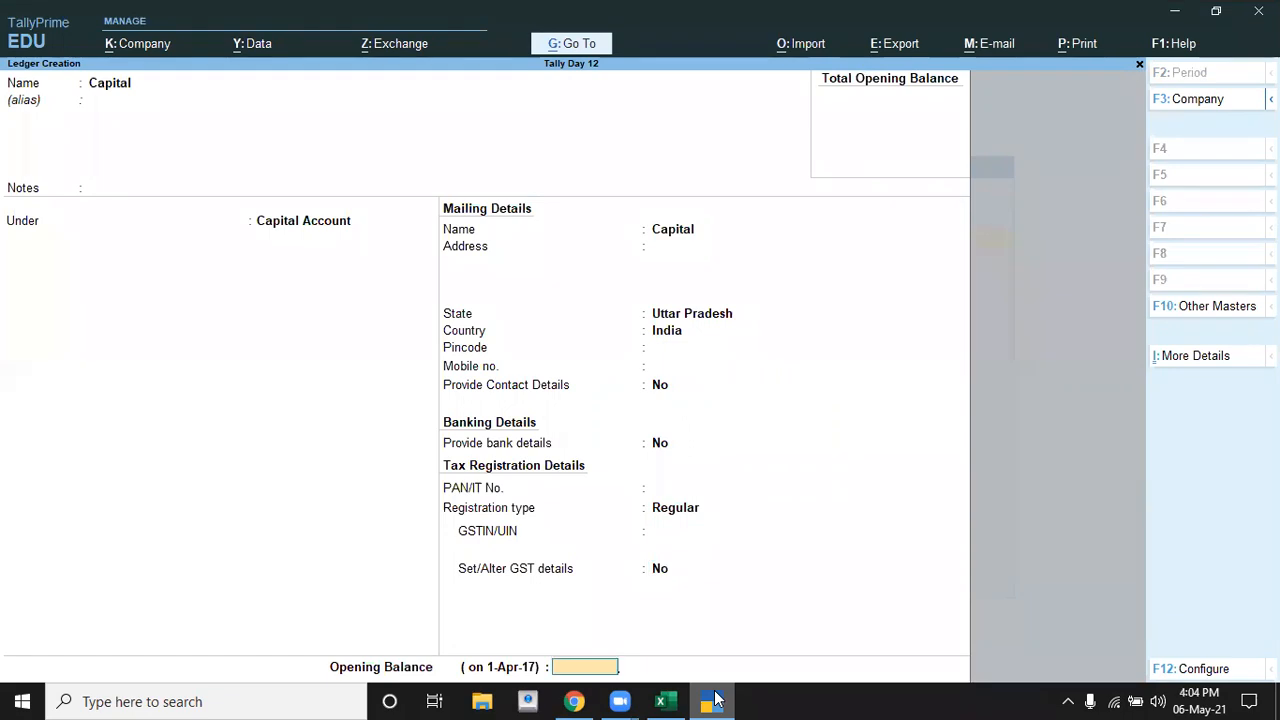
type("6")
type("00000")
key("Return")
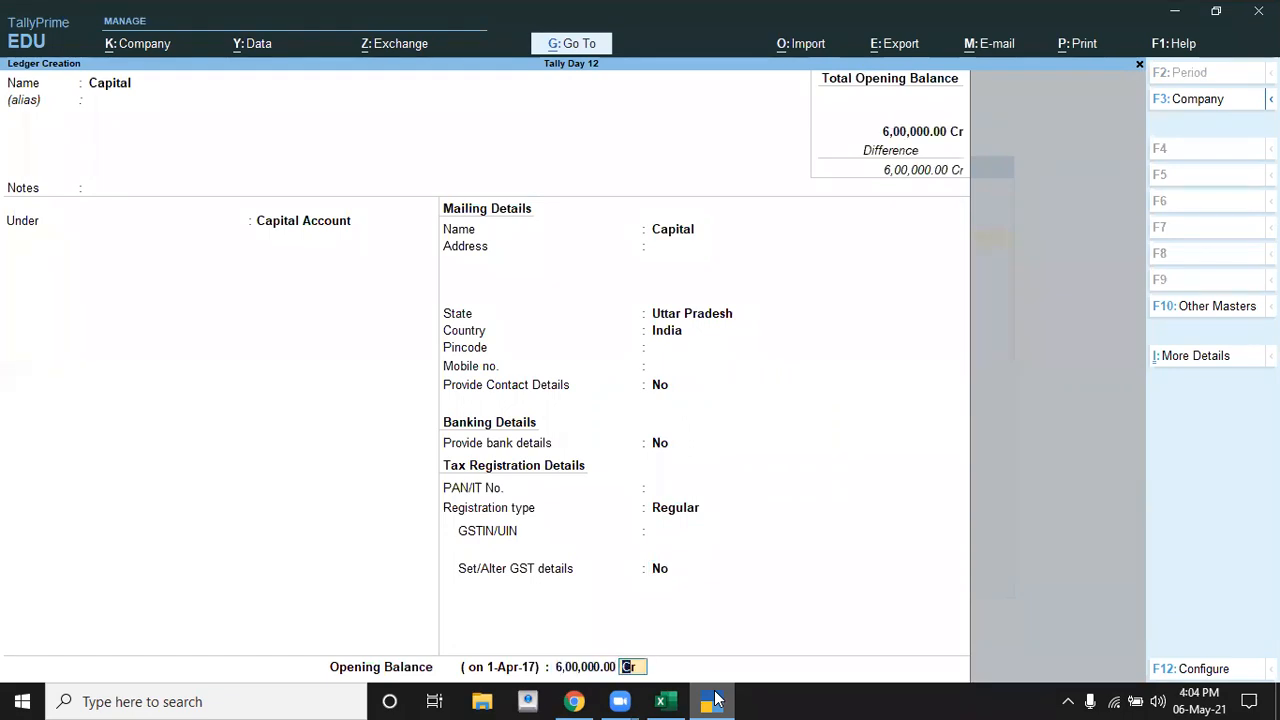
key("Return")
key("Return")
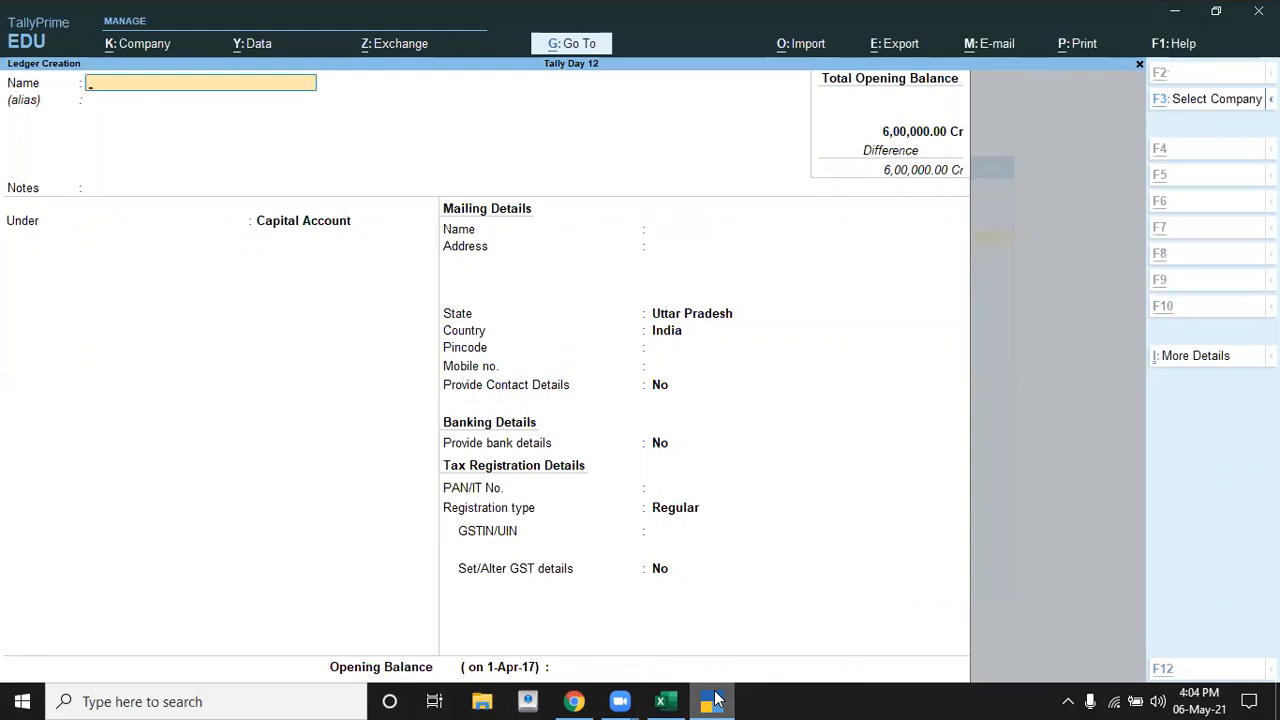
Check the next ledger in the Excel sheet and start a ledger named Sbi under Bank Accounts in TallyPrime
left_click(714, 700)
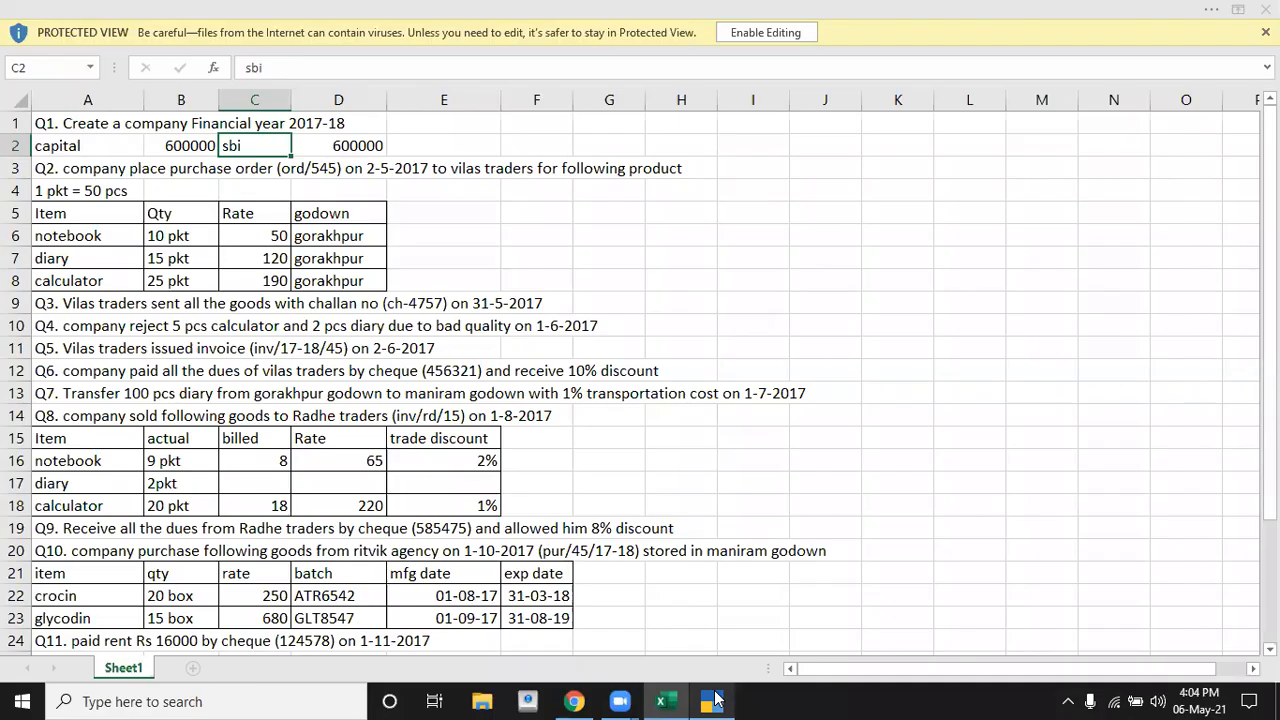
left_click(714, 700)
type("Sbi")
key("Return")
key("Return")
key("Return")
type("B")
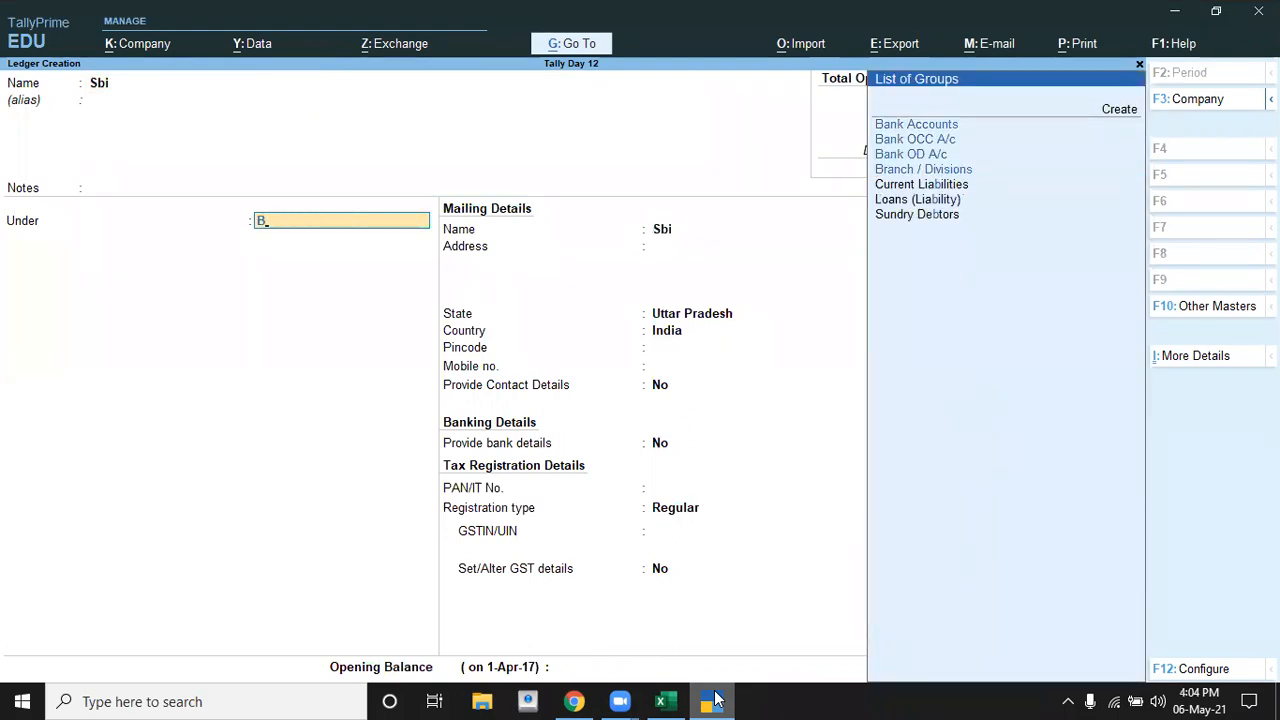
key("Return")
Give the Sbi ledger a debit opening balance of 600000, save it and return to the Gateway of Tally
key("Return")
key("Return")
key("Return")
key("Return")
key("Return")
key("Return")
key("Return")
key("Return")
key("Return")
key("Return")
key("Return")
key("Return")
key("Return")
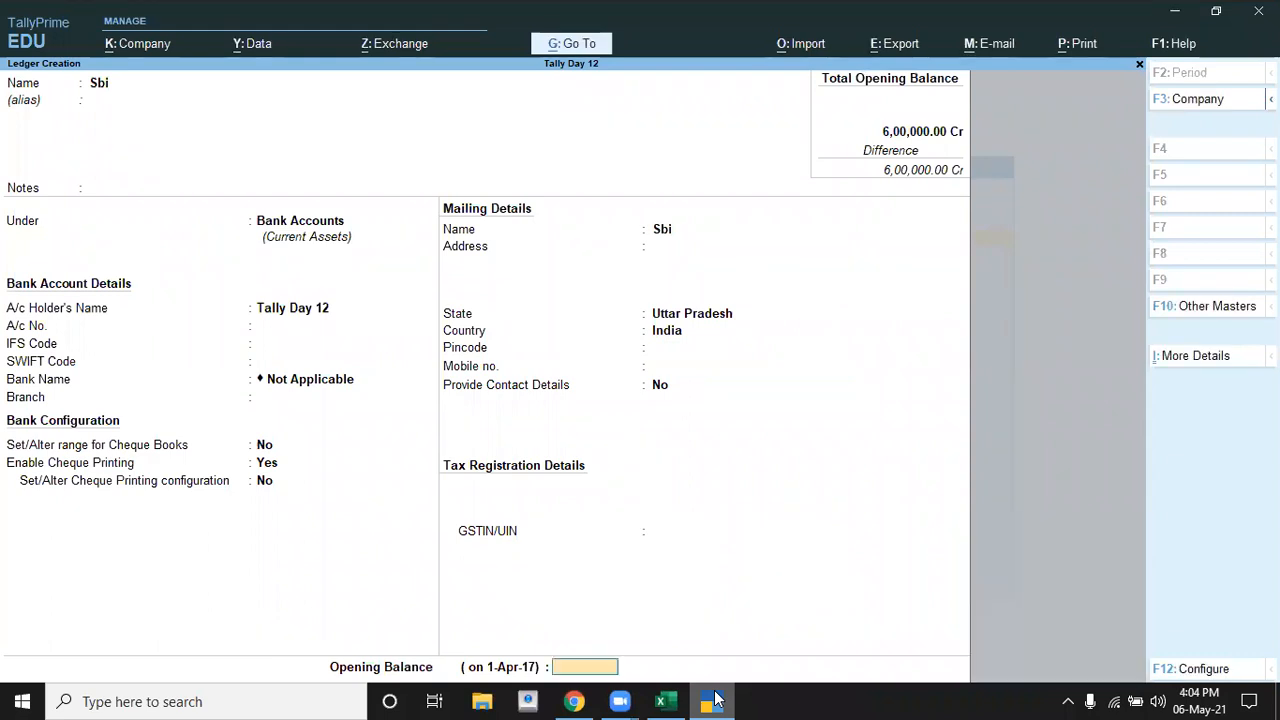
type("600000")
key("Return")
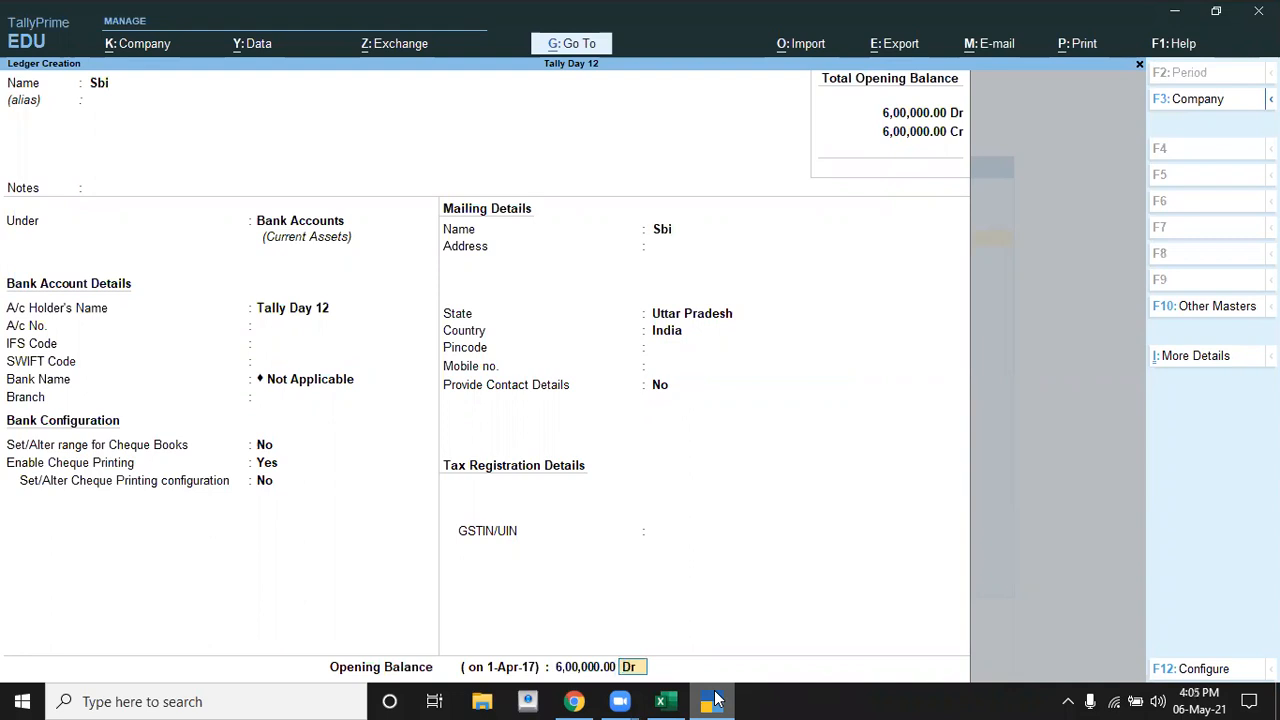
key("Return")
key("Return")
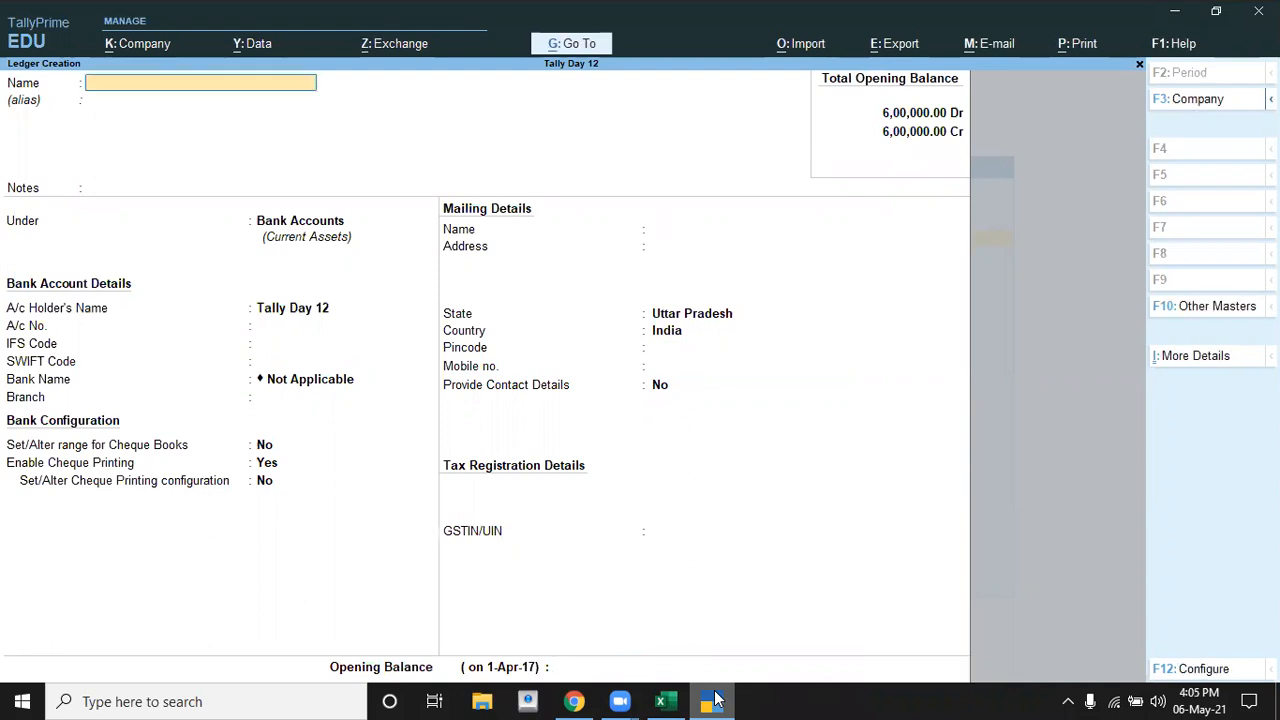
key("Escape")
key("Escape")
key("Escape")
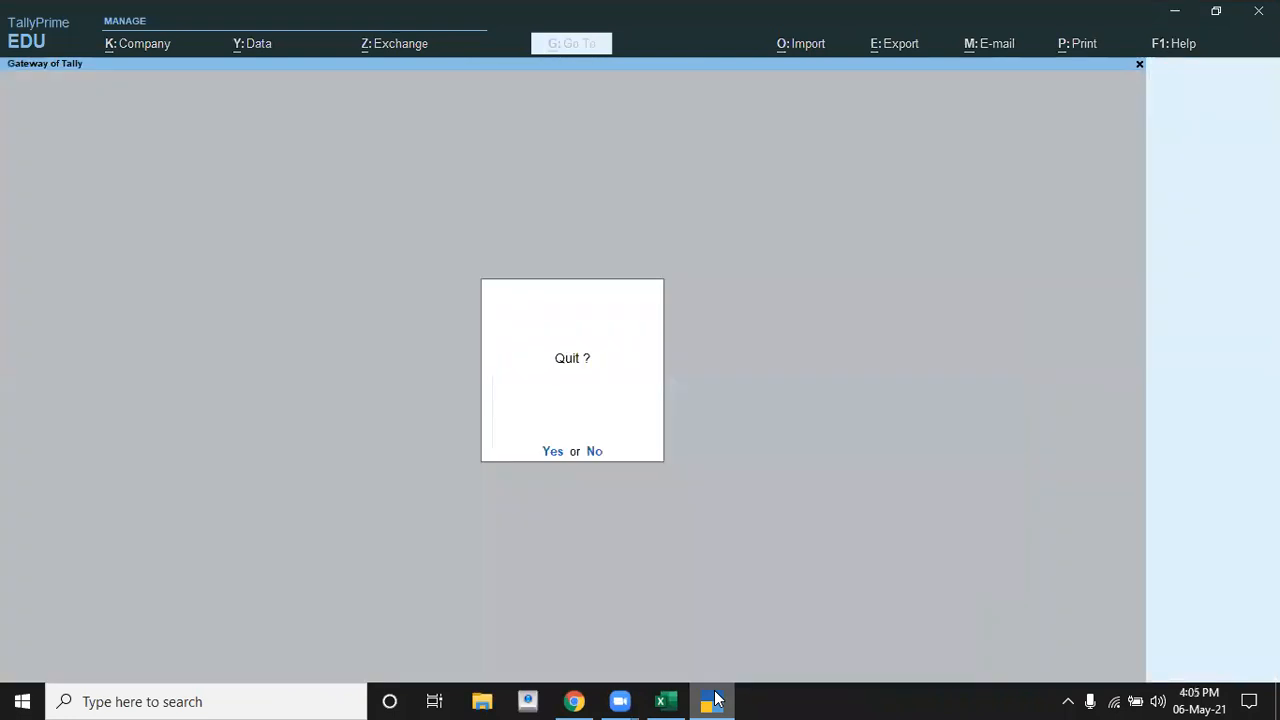
key("Escape")
Check the purchase order question in the Excel sheet and open voucher entry in TallyPrime
left_click(714, 700)
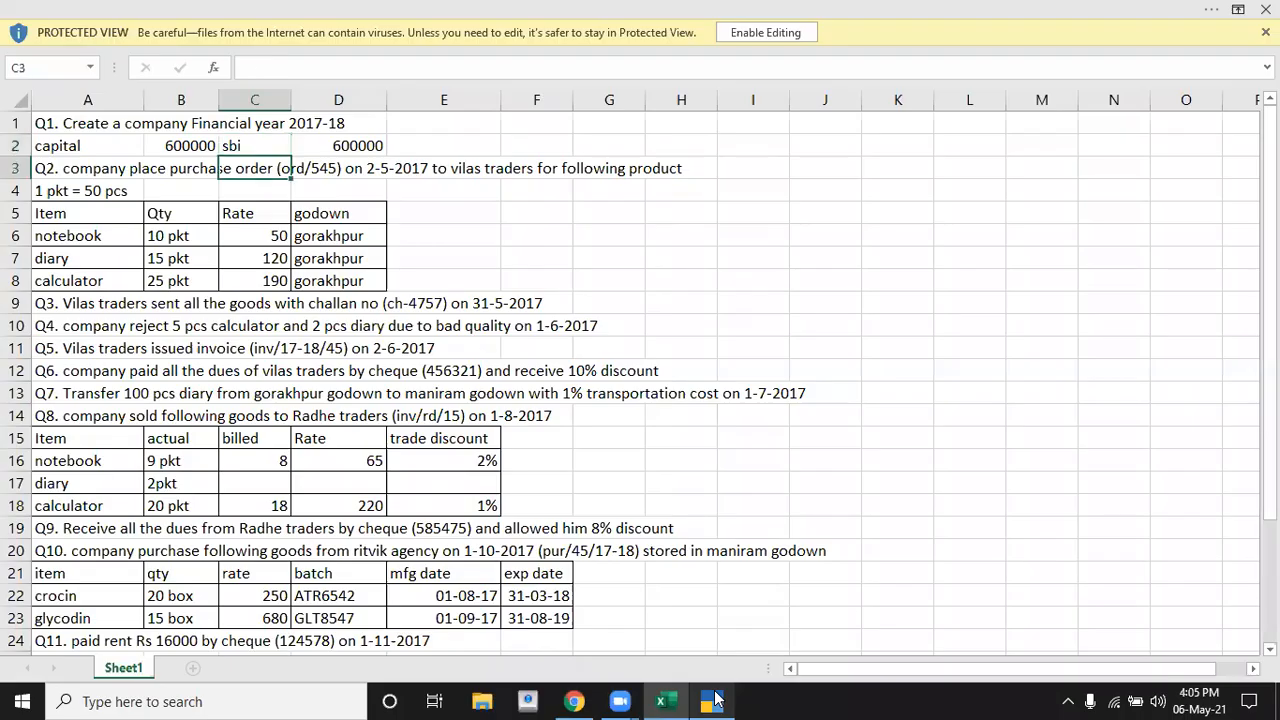
key("Left")
key("Left")
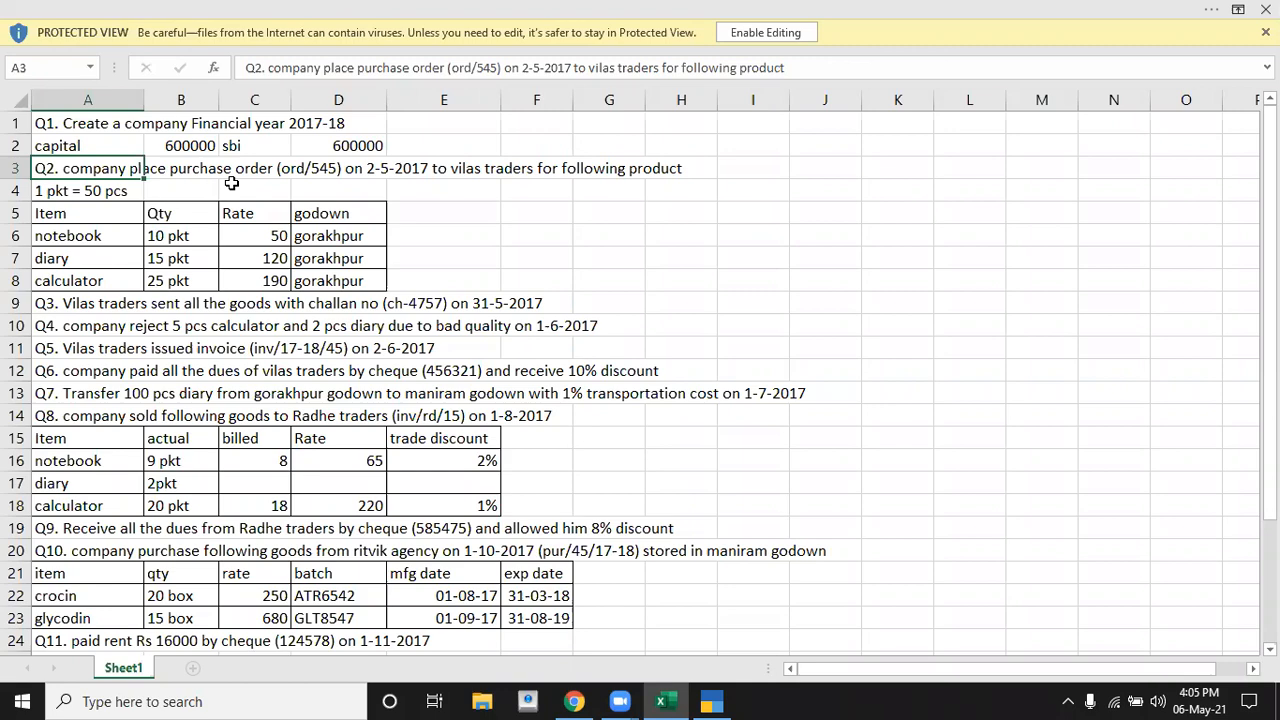
key("alt+Tab")
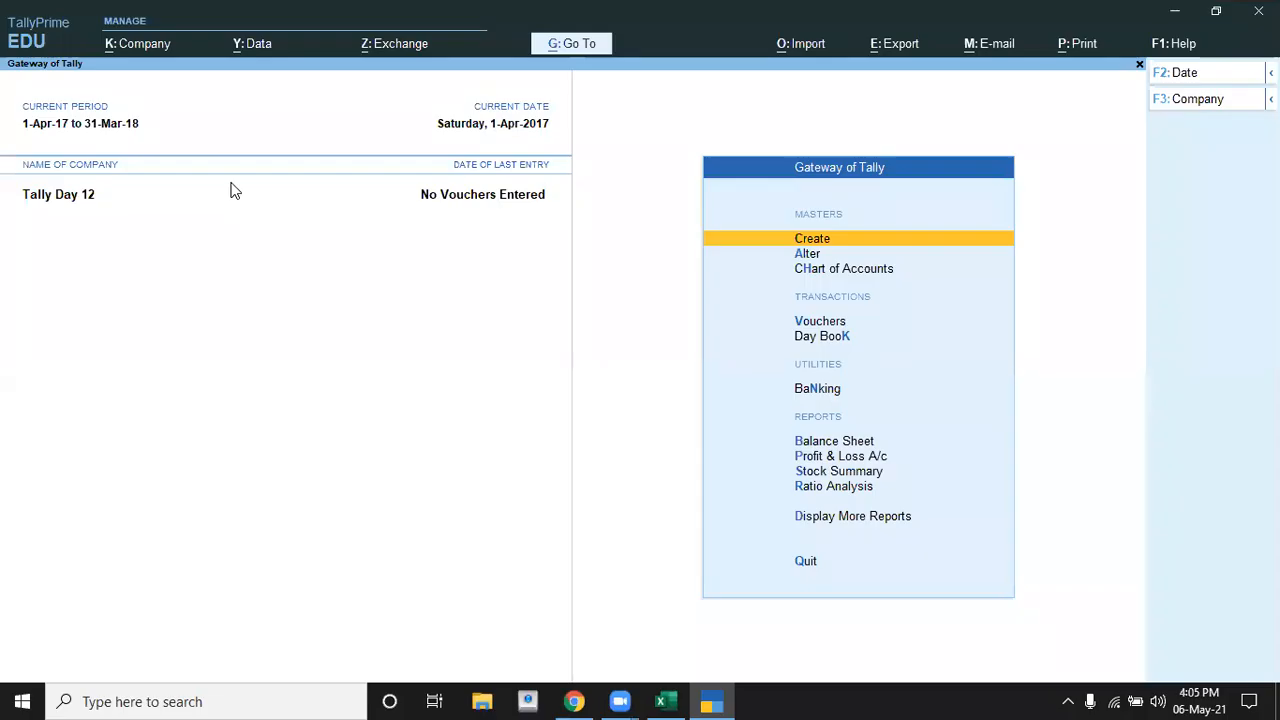
key("Down")
key("Down")
key("Down")
key("Down")
key("Up")
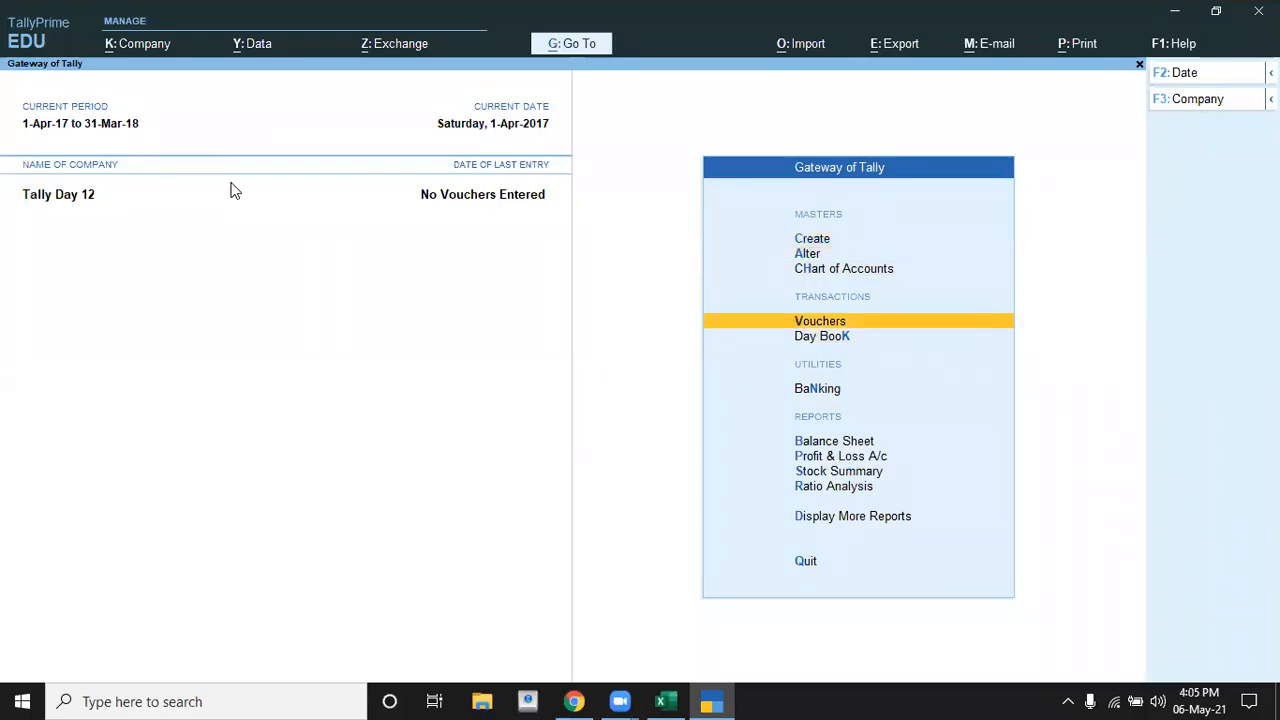
key("Return")
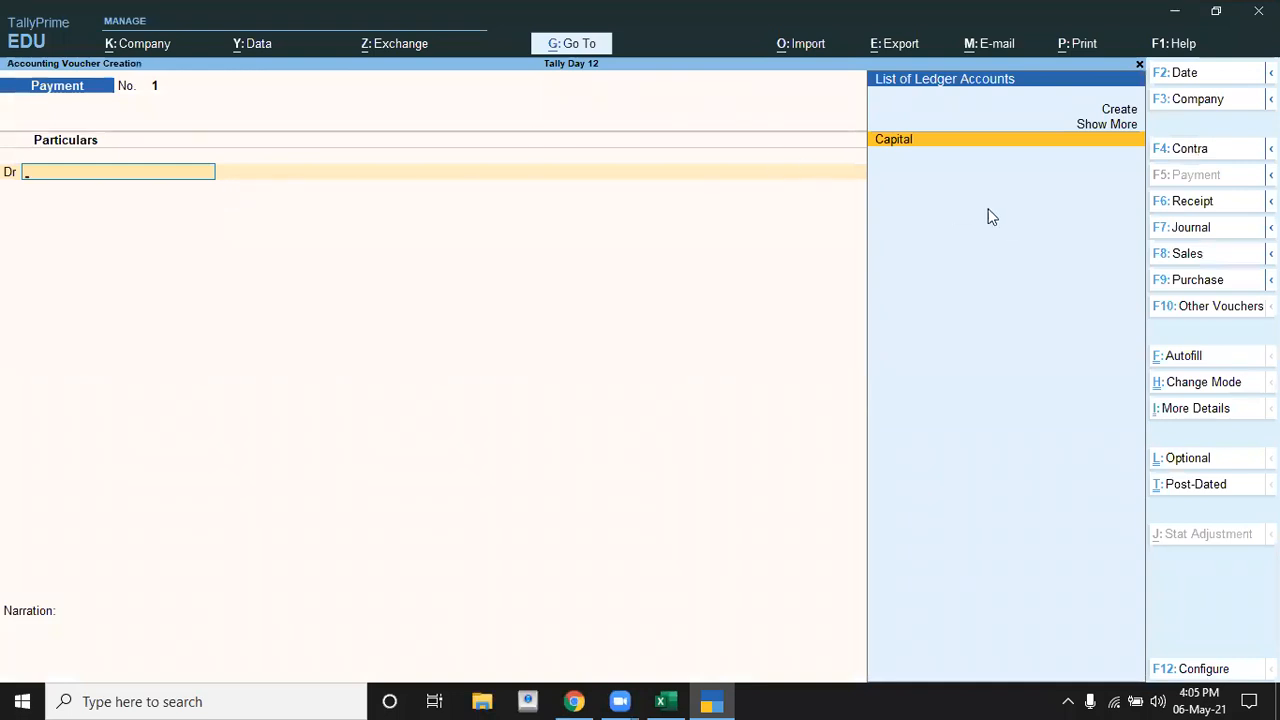
List the inactive voucher types, activate the Purchase Order type and open a new purchase order voucher
left_click(1195, 310)
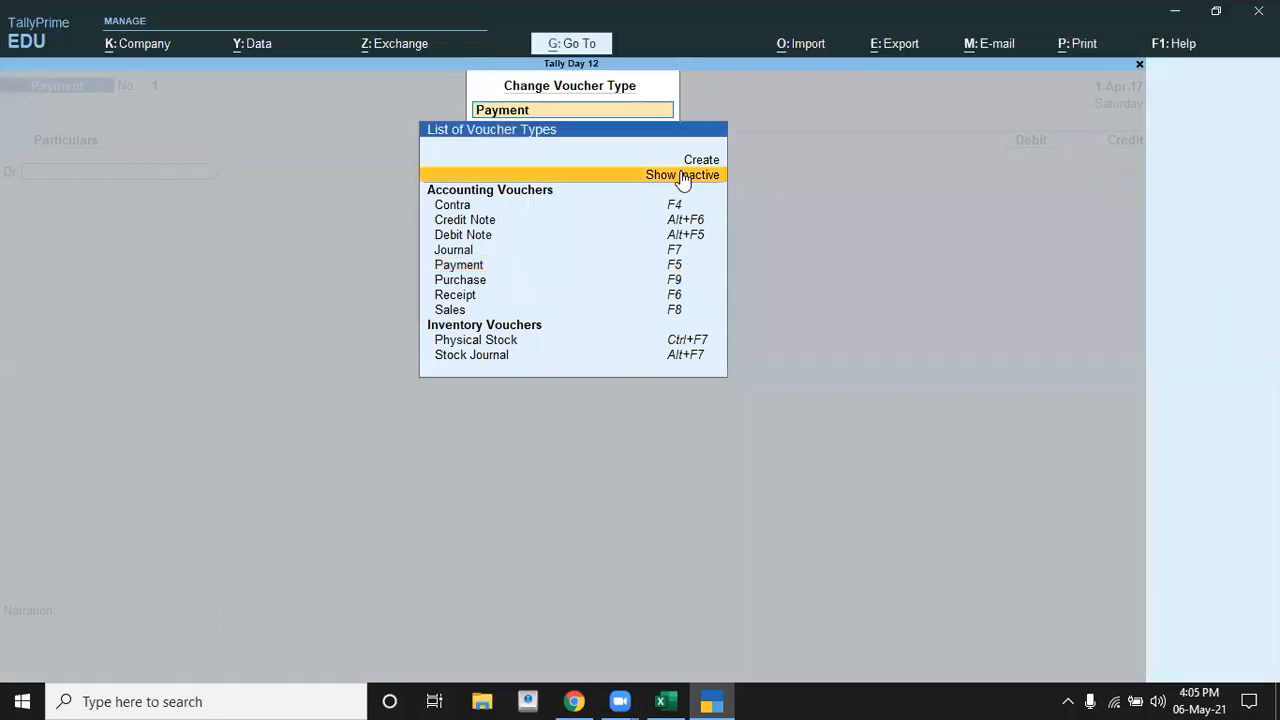
left_click(683, 176)
key("Down")
key("Down")
key("Down")
key("Down")
key("Down")
key("Down")
key("Down")
key("Down")
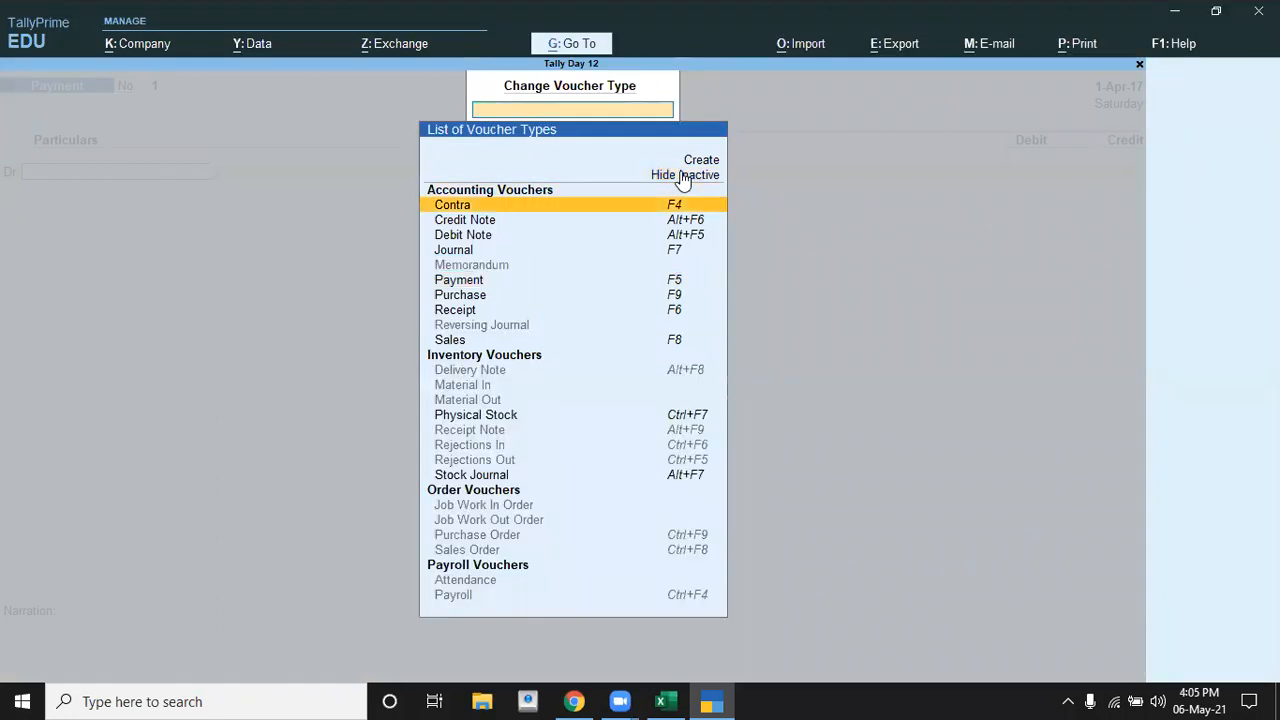
key("Down")
key("Down")
key("Down")
key("Down")
key("Down")
key("Down")
key("Down")
key("Down")
key("Down")
key("Down")
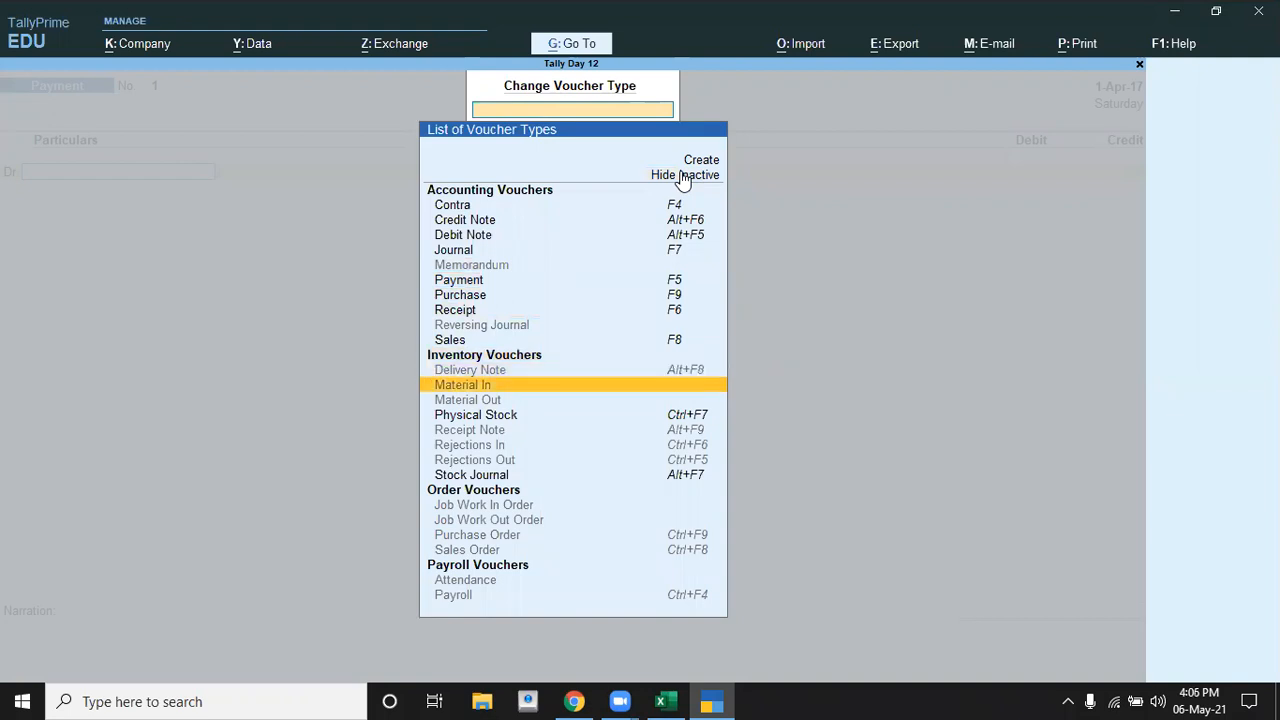
key("Down")
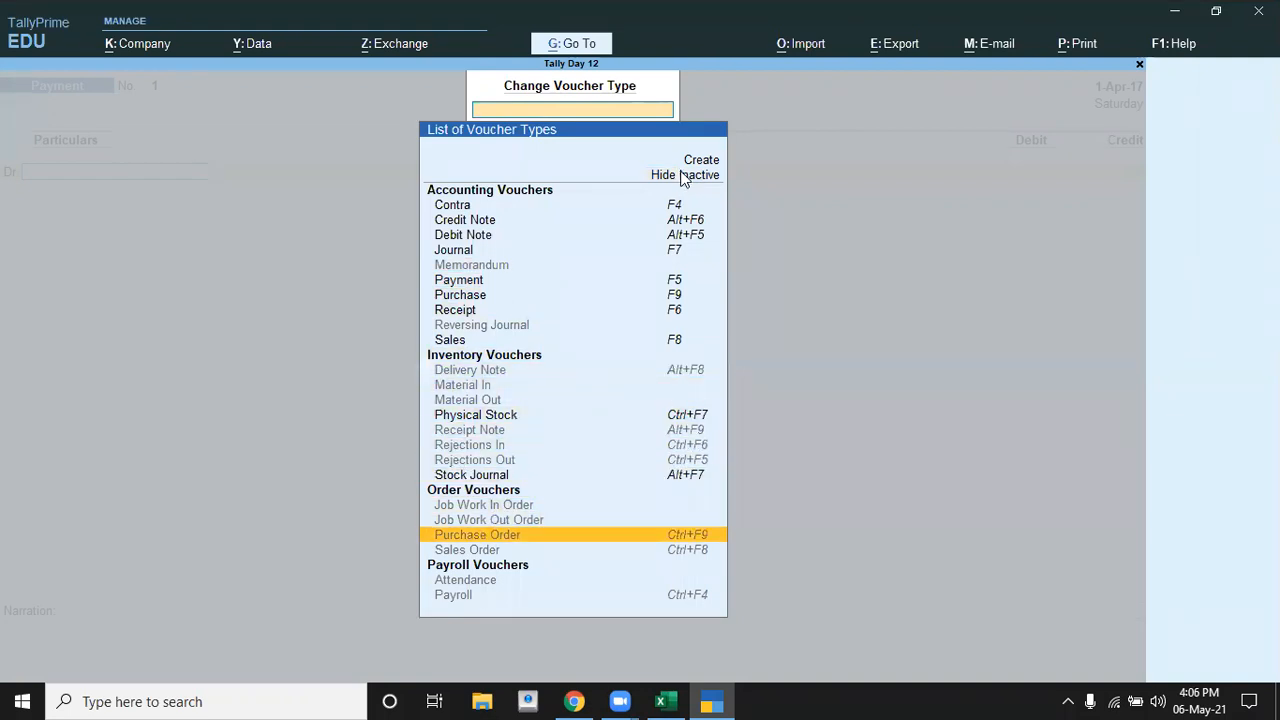
key("Return")
key("y")
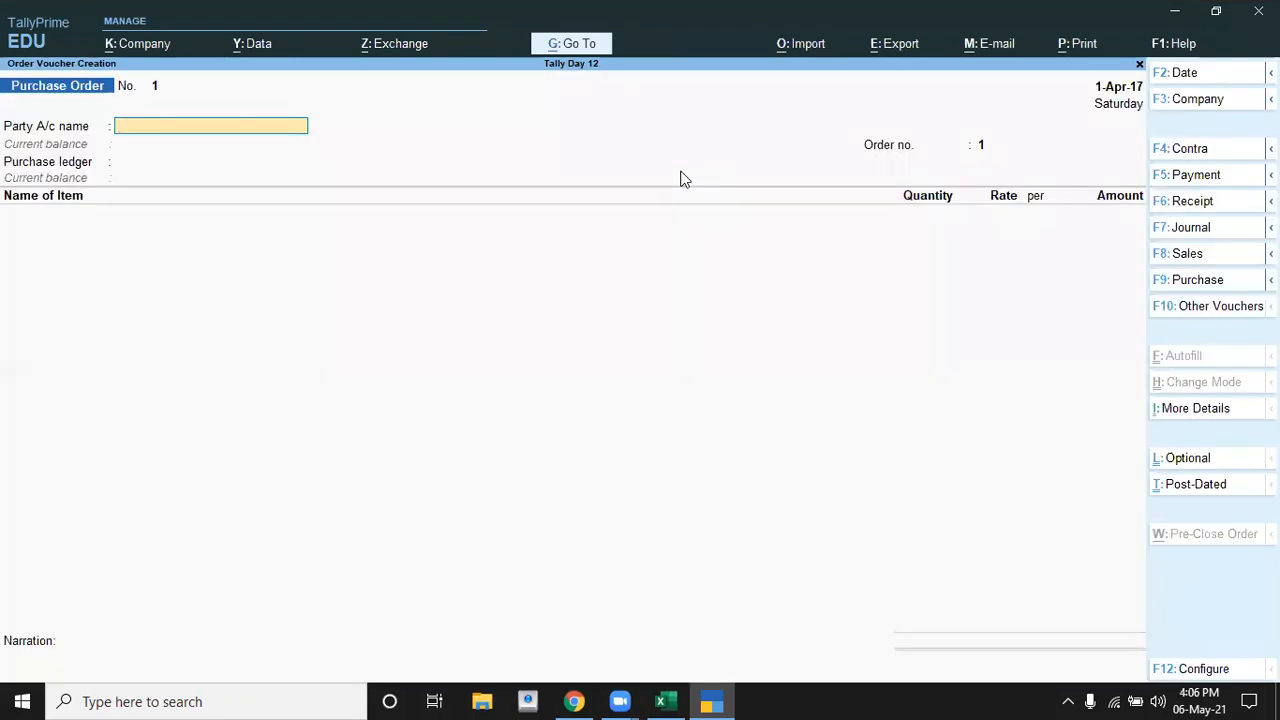
Check the order date in the Excel sheet and set the purchase order's voucher date to 2-5-2017 in TallyPrime
key("alt+Tab")
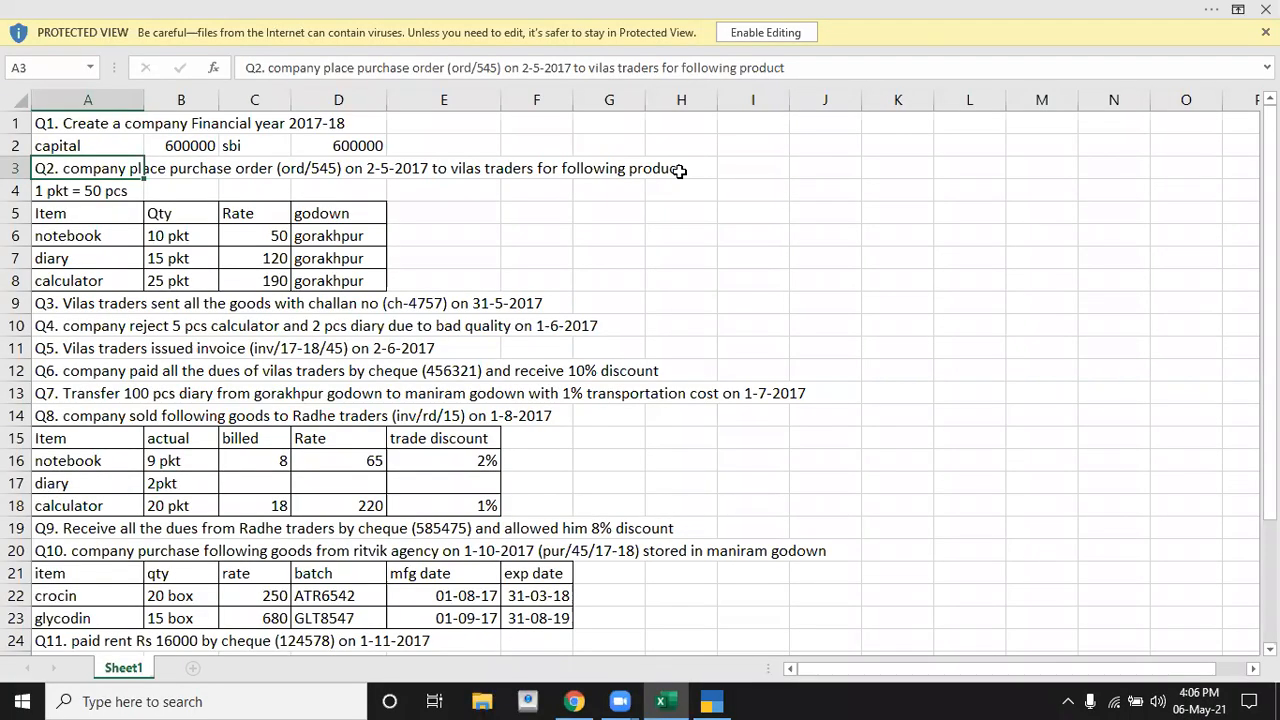
key("alt+Tab")
key("F2")
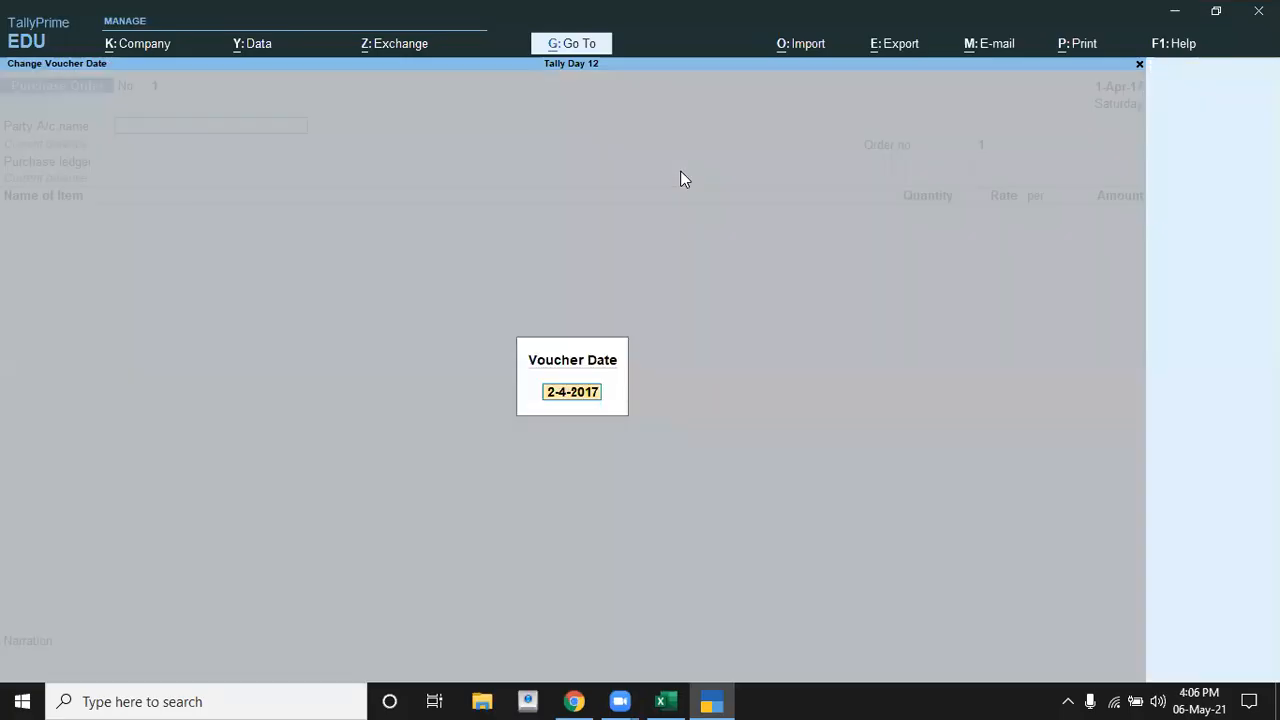
type("2-5")
key("Return")
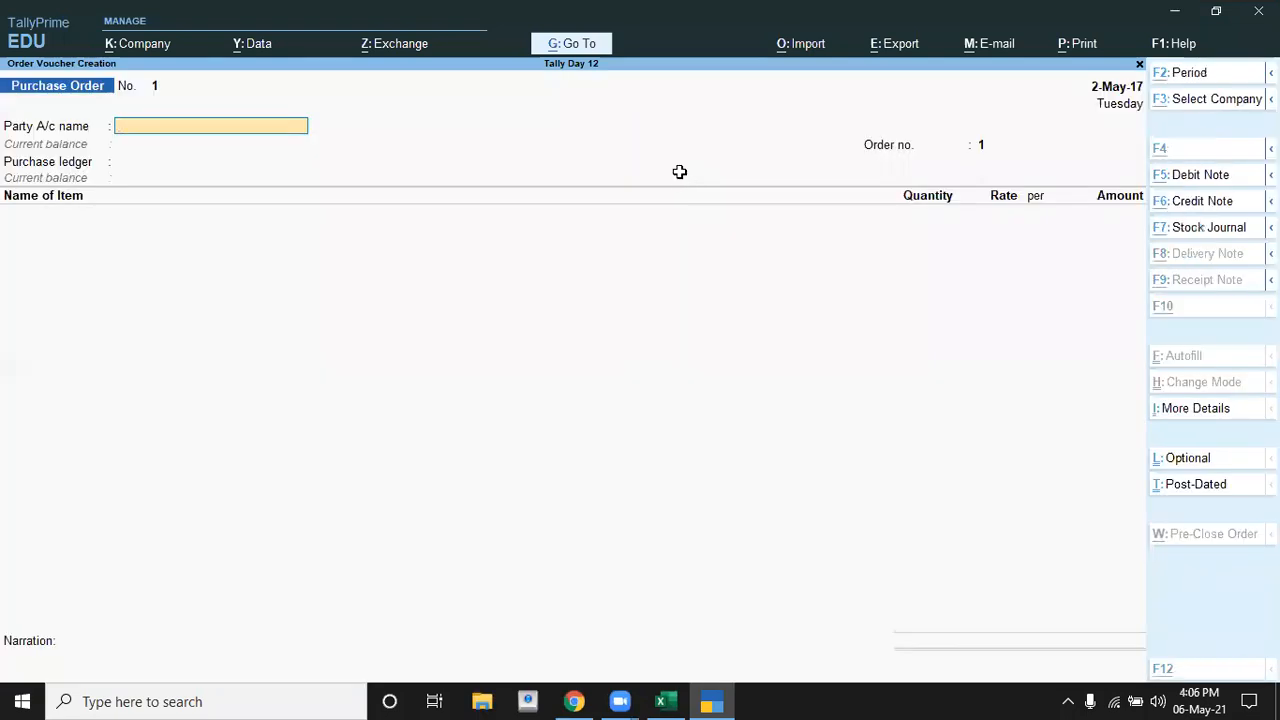
Check the supplier in the Excel sheet and start a party ledger named Vilas Traders from the purchase order in TallyPrime
key("alt+Tab")
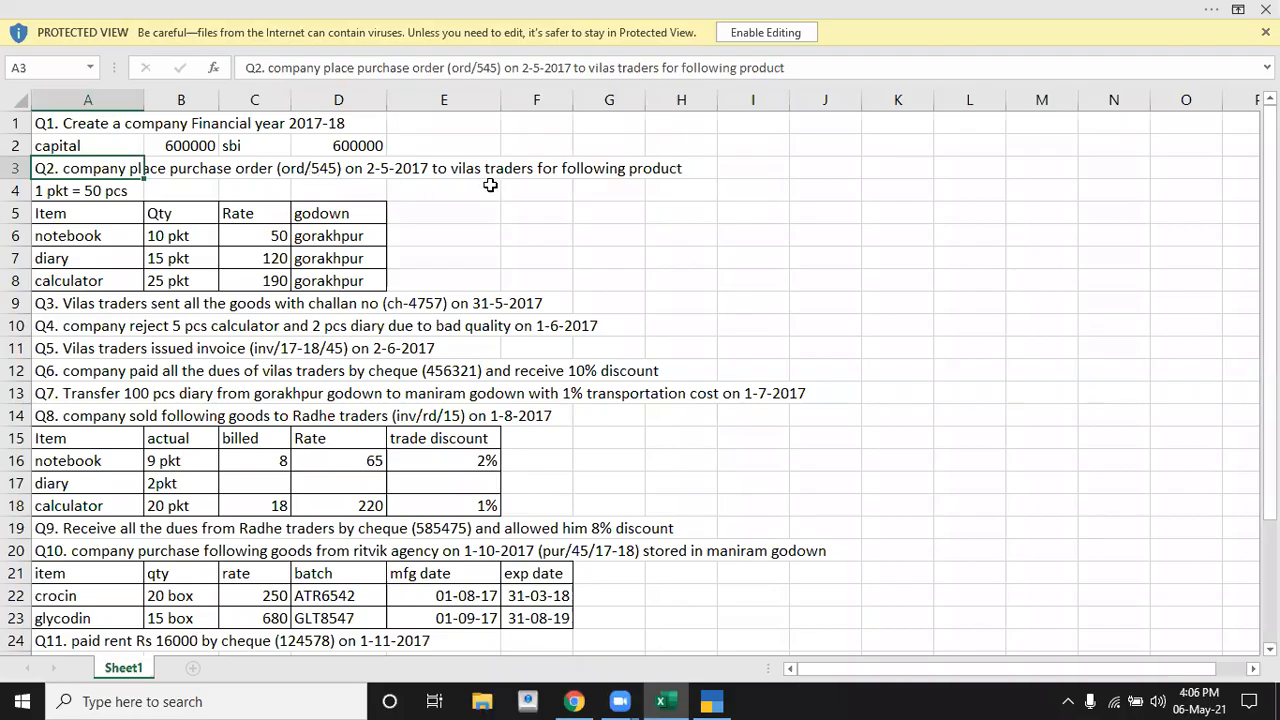
key("alt+Tab")
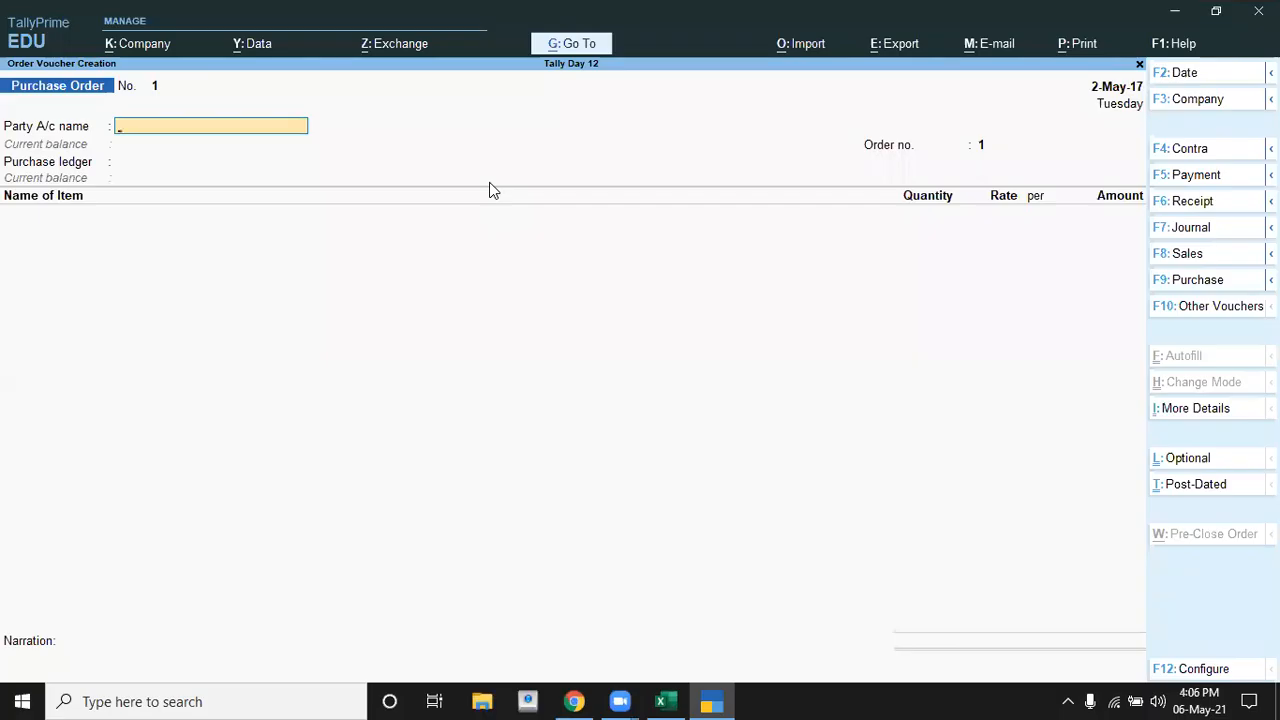
key("alt+c")
type("Vilas")
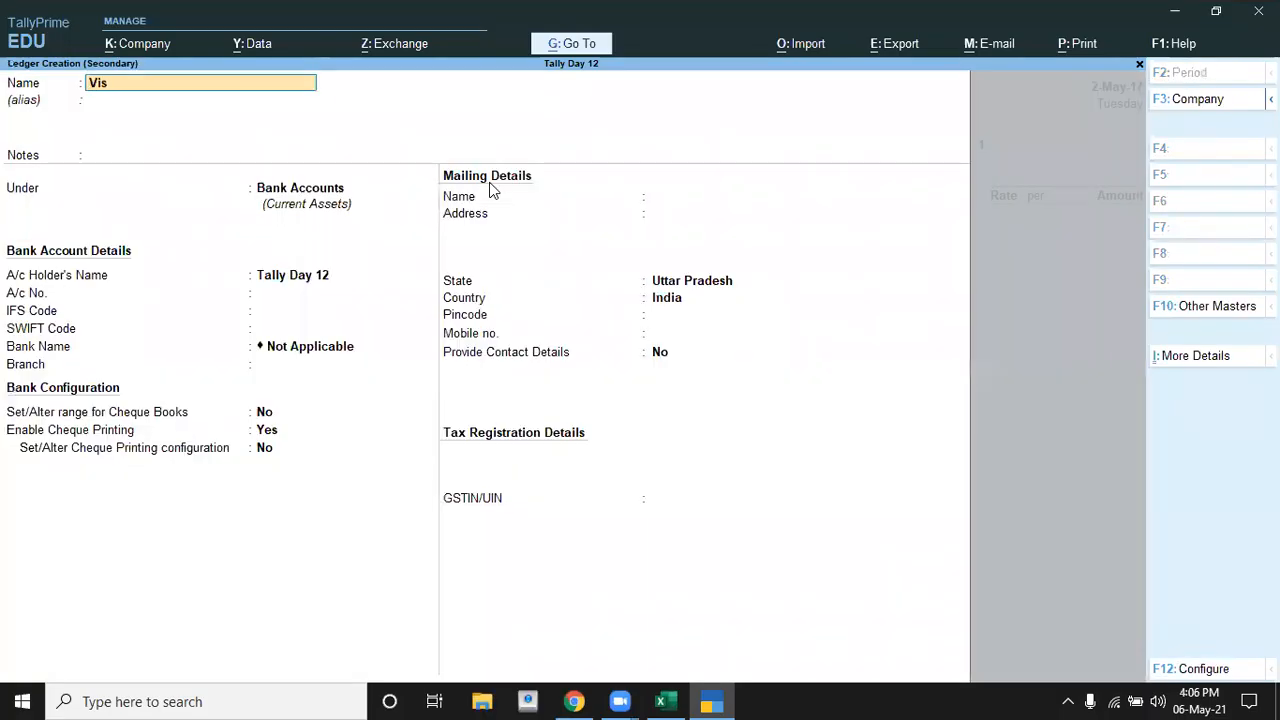
key("BackSpace")
type("las")
type("raders")
key("Return")
key("Return")
key("Return")
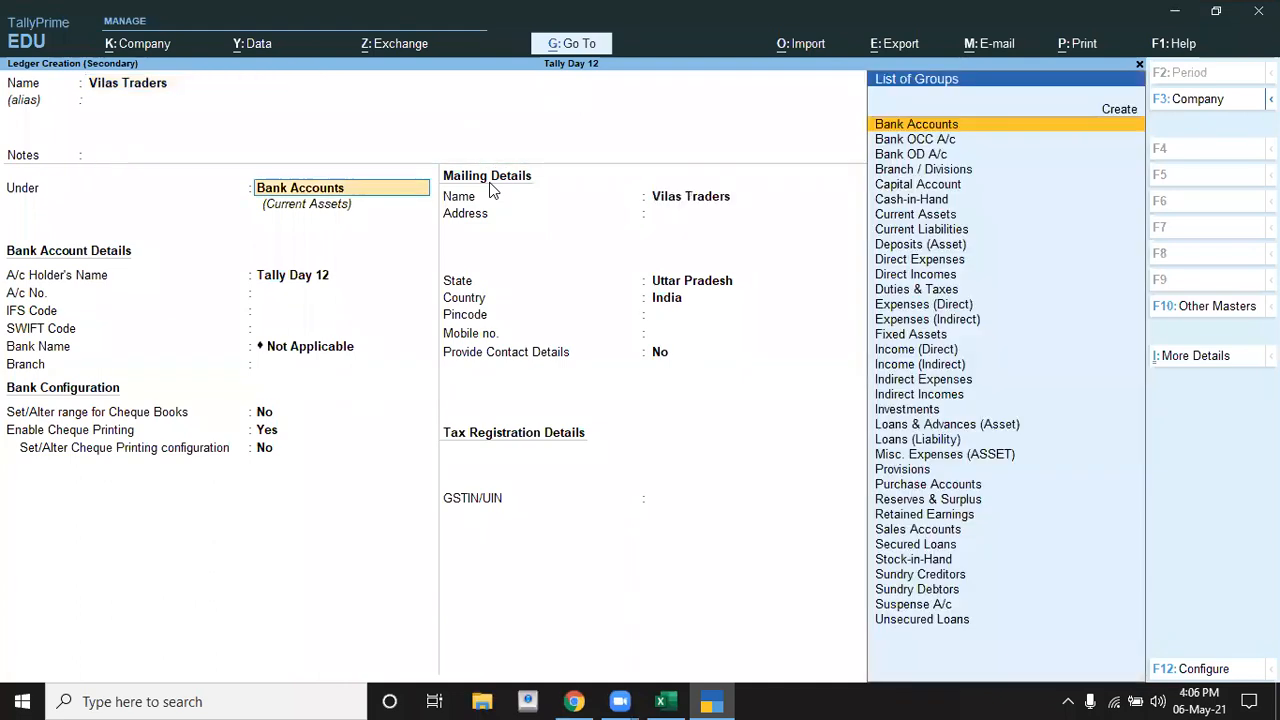
Place the Vilas Traders ledger under Sundry Creditors with bill-by-bill balances and save it
type("S")
key("Down")
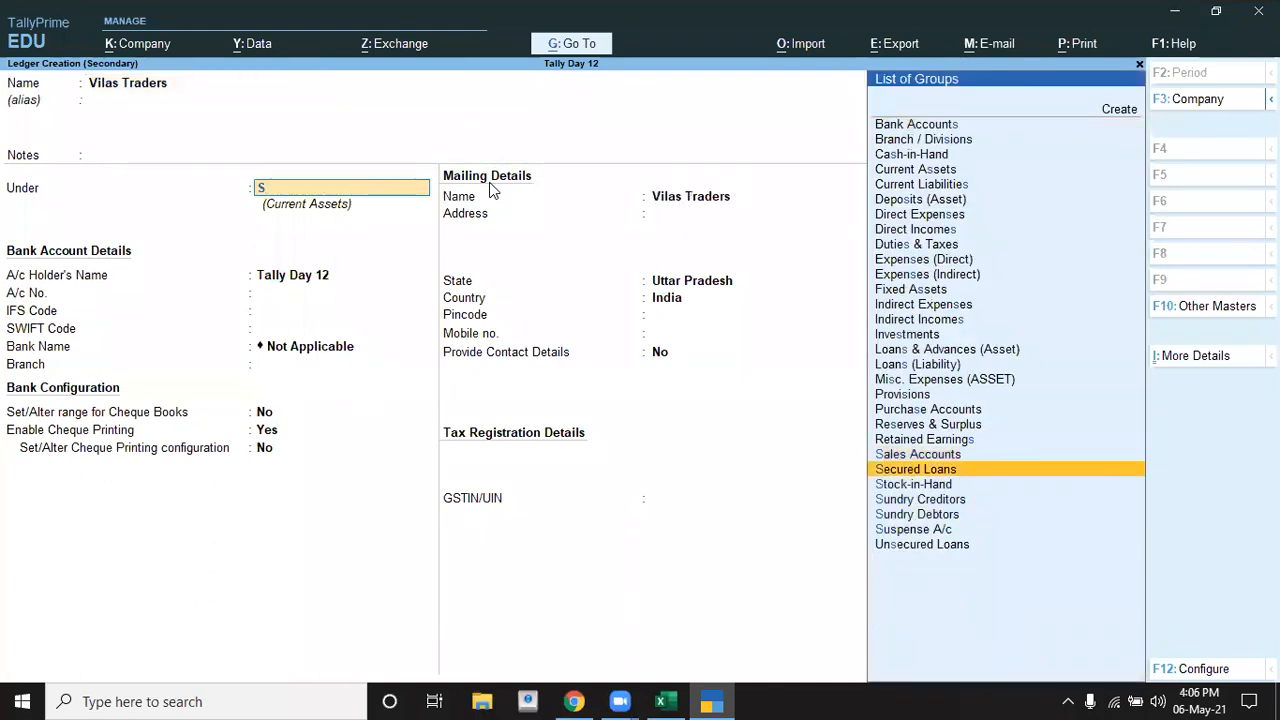
key("Down")
key("Down")
key("Return")
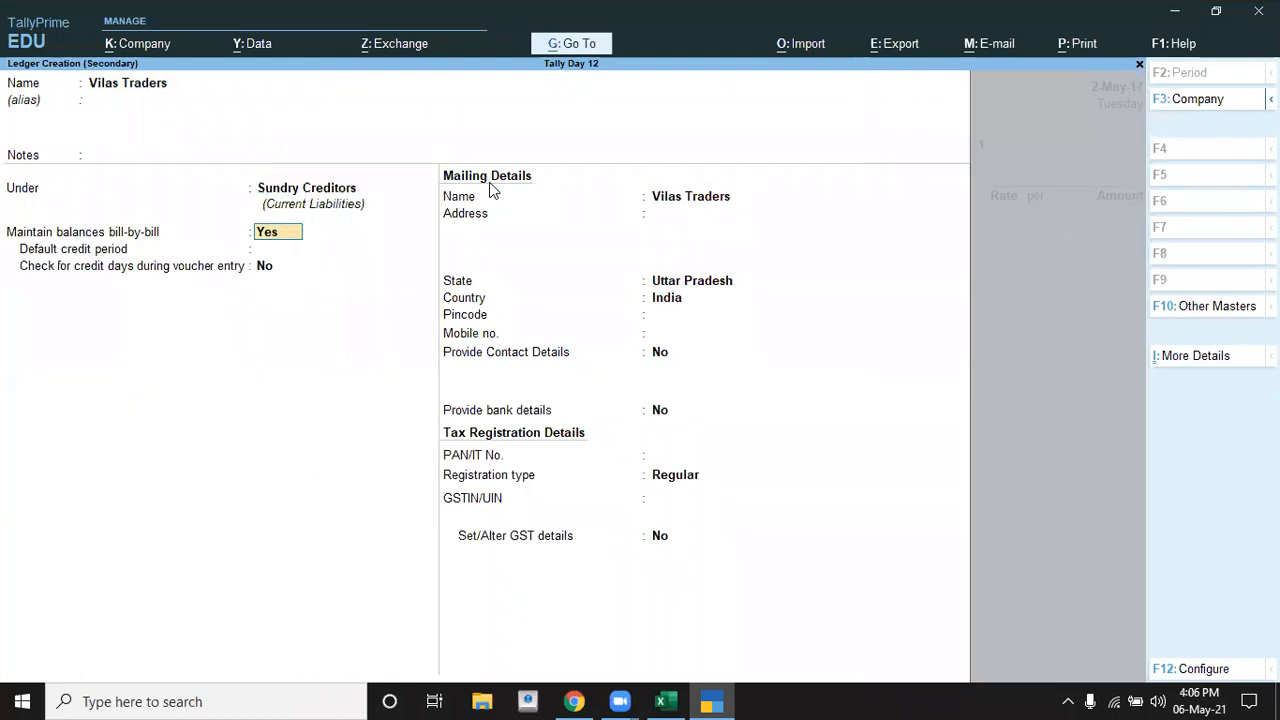
key("Return")
key("Return")
key("Return")
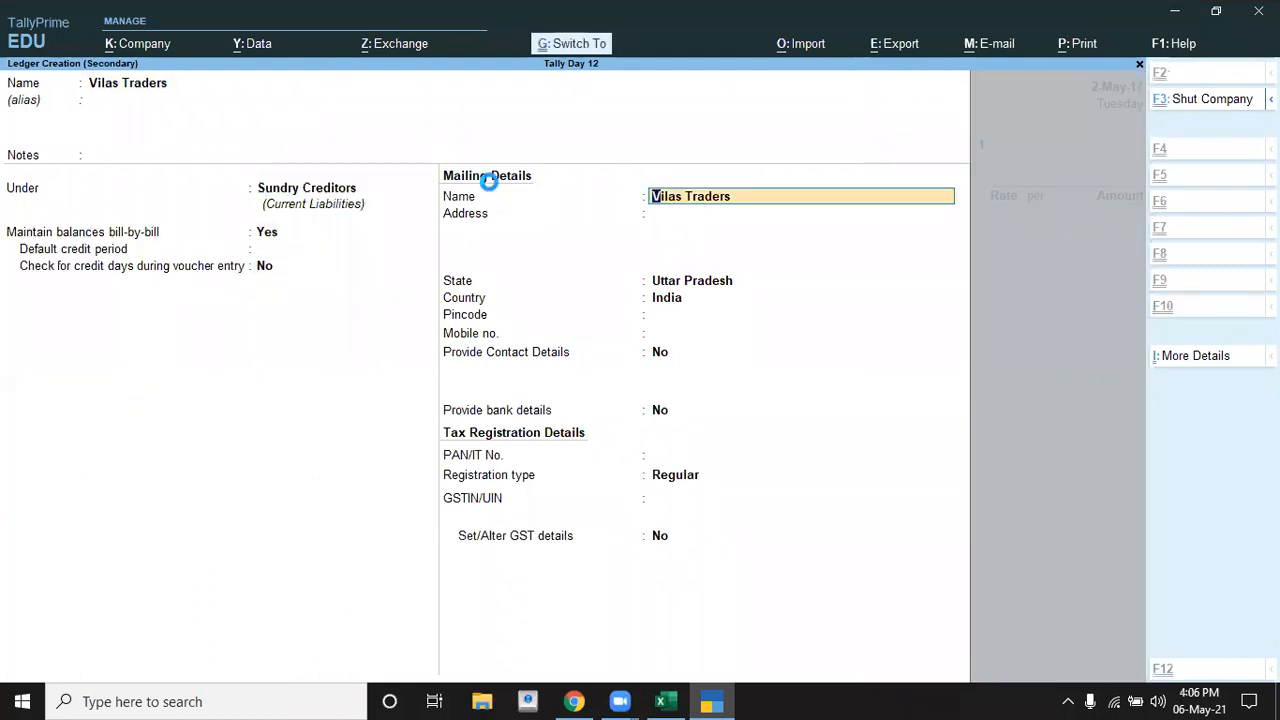
key("ctrl+a")
Accept the order and party details for Vilas Traders without changes
key("Return")
key("ctrl+a")
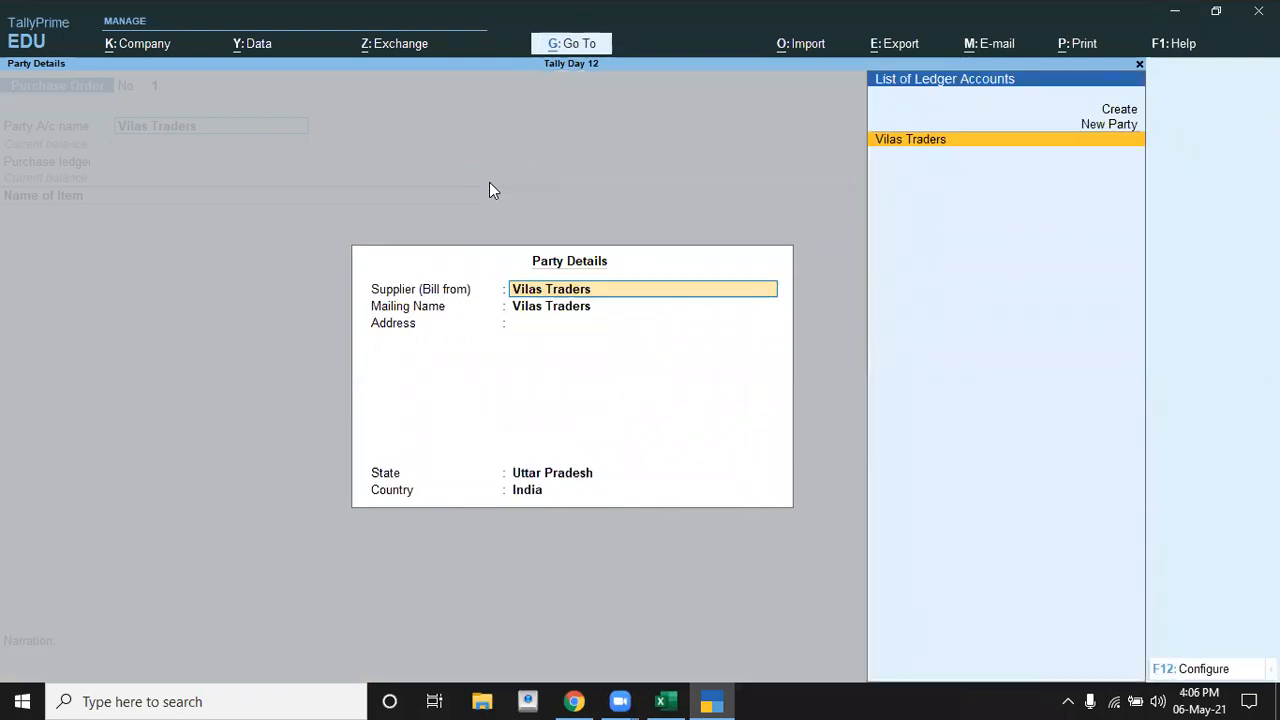
key("Return")
key("Return")
key("ctrl+a")
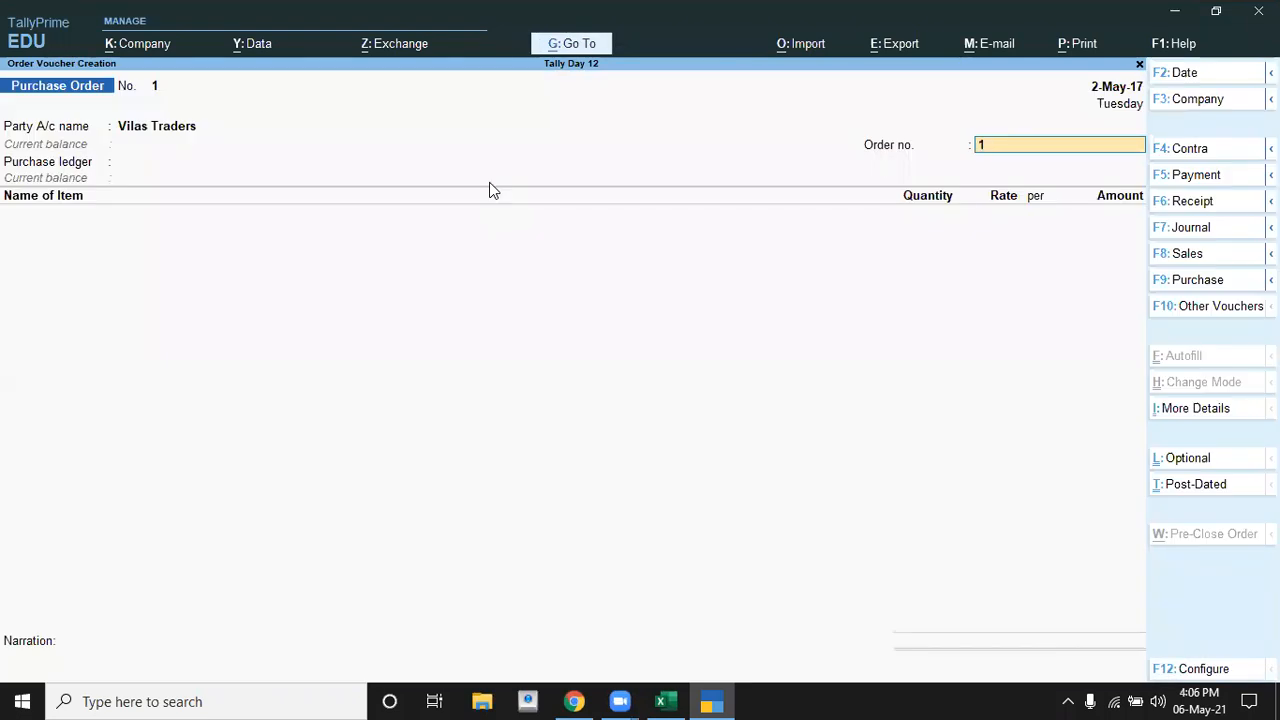
Check the order number in the Excel sheet and enter ord/545 as the purchase order's order number in TallyPrime
key("alt+Tab")
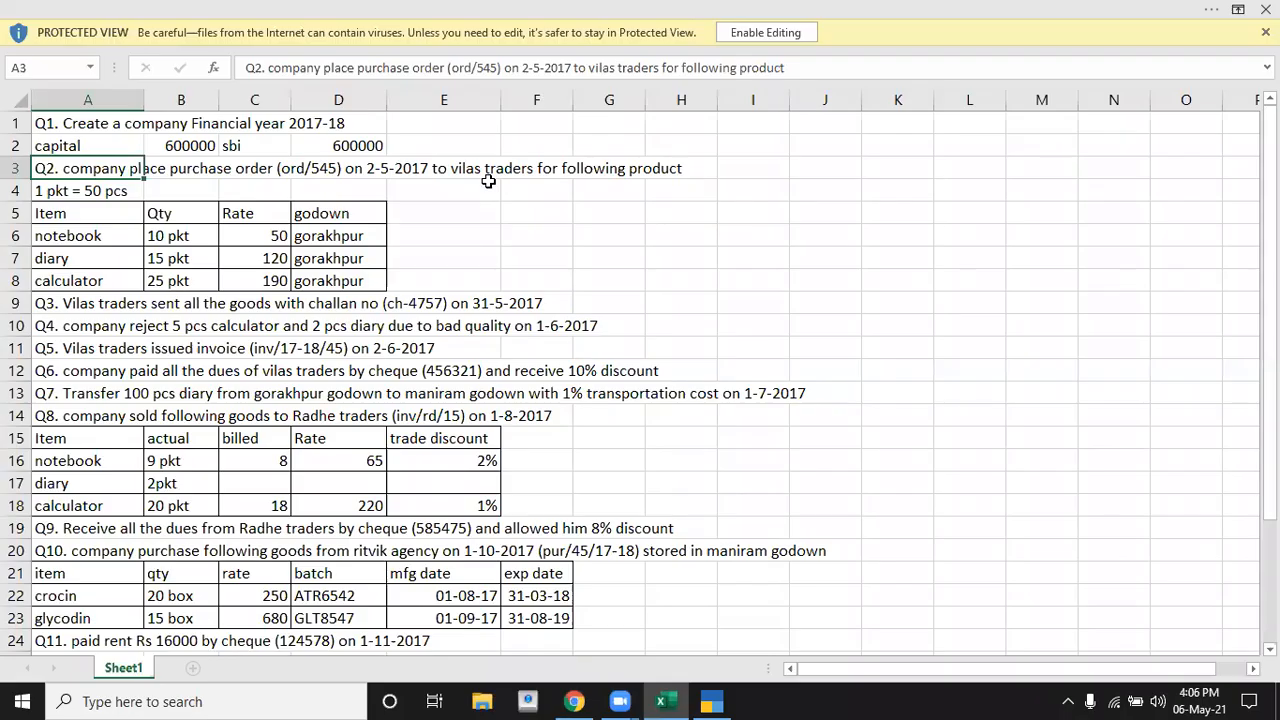
key("alt+Tab")
type("ord")
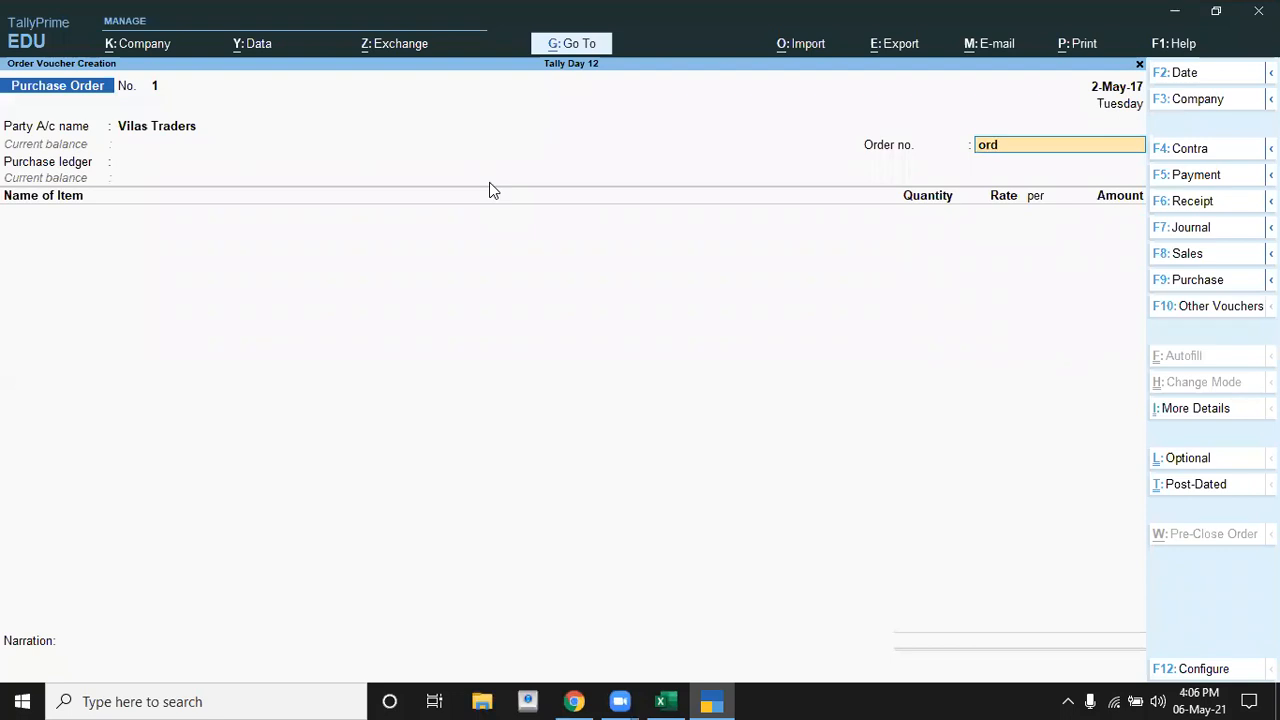
type("/545")
key("Return")
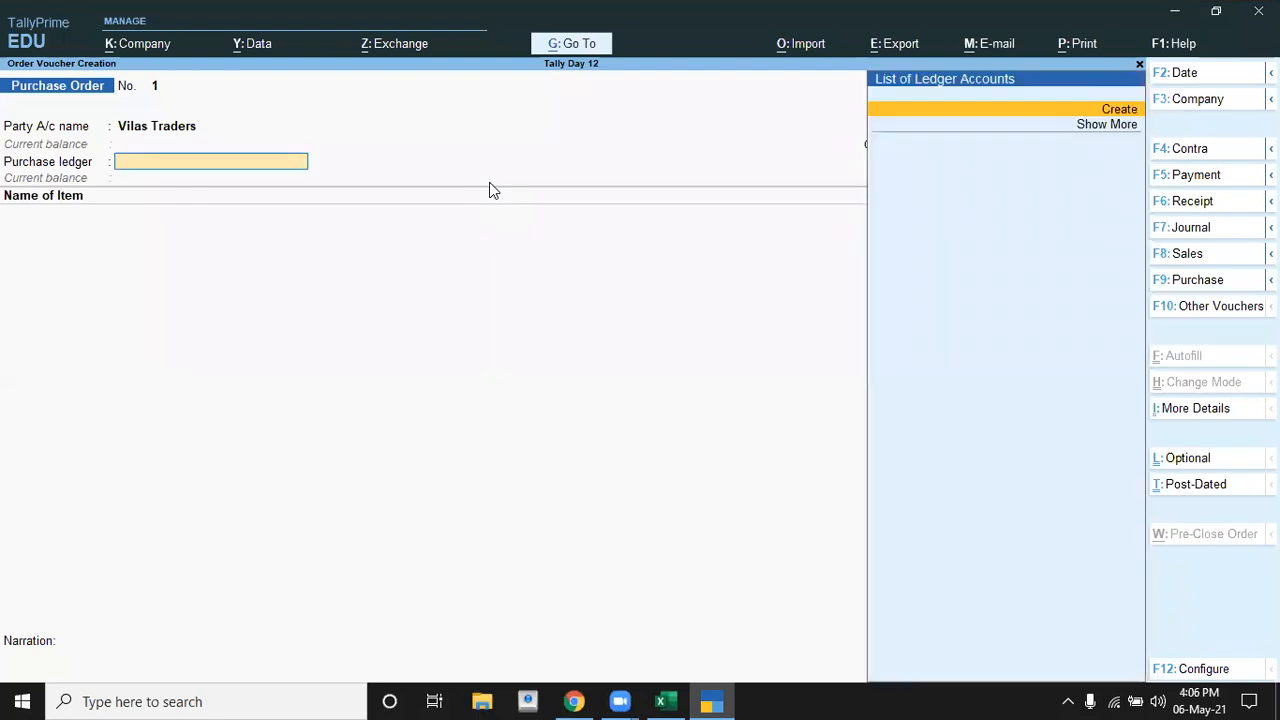
Start a new ledger named Purchase for the order's purchase ledger
key("ctrl")
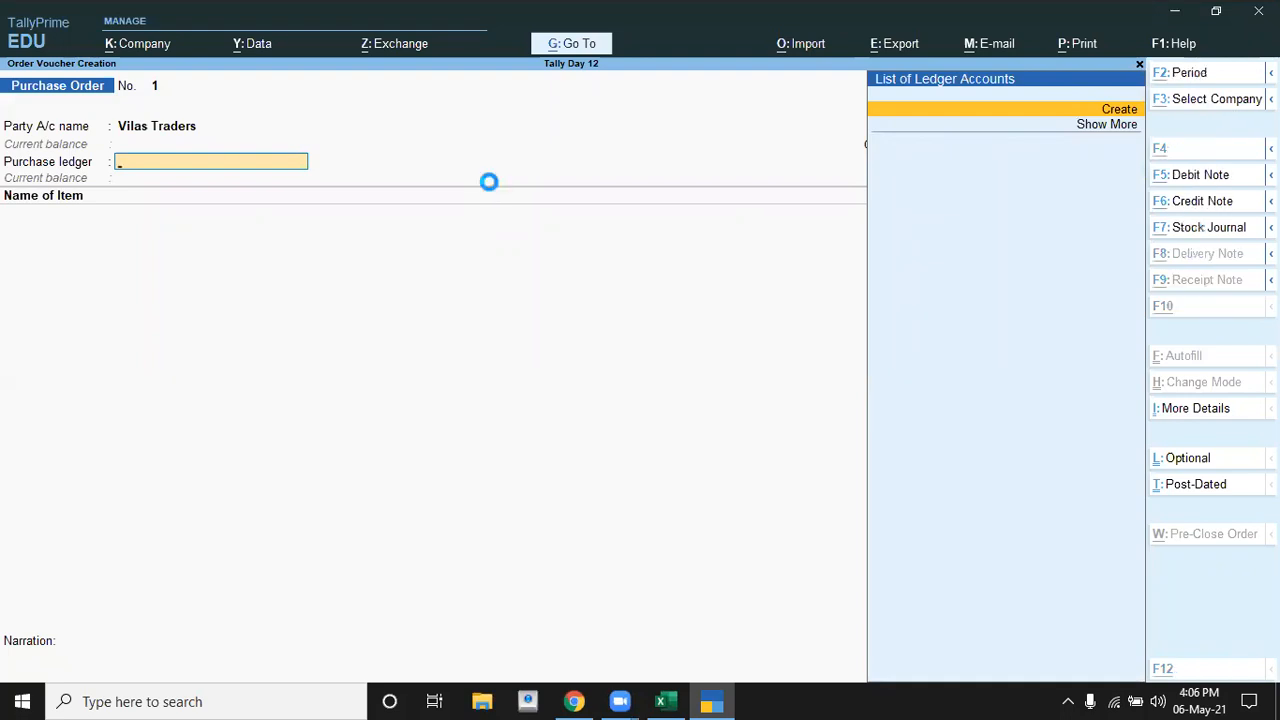
key("alt+c")
type("Purchase")
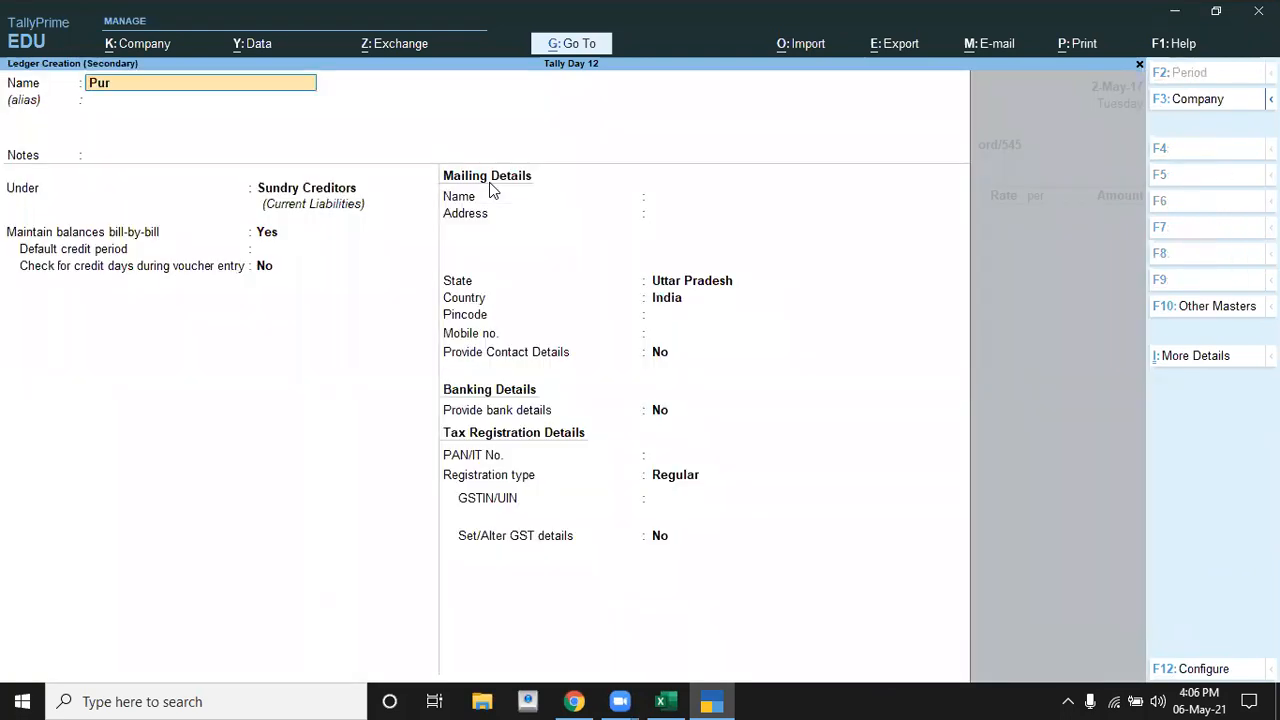
key("Return")
key("Return")
key("Return")
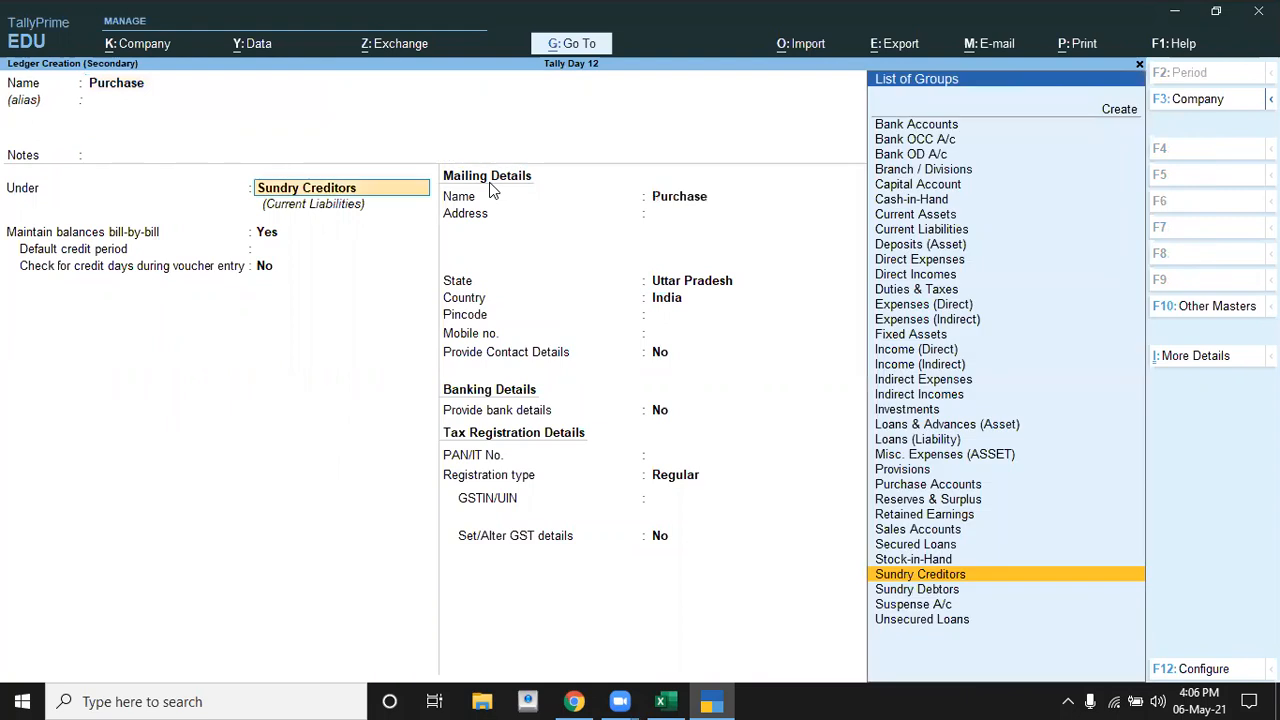
Place the Purchase ledger under Purchase Accounts, keep its default statutory details and save it
type("P")
key("Down")
key("Return")
key("Return")
key("Return")
key("Return")
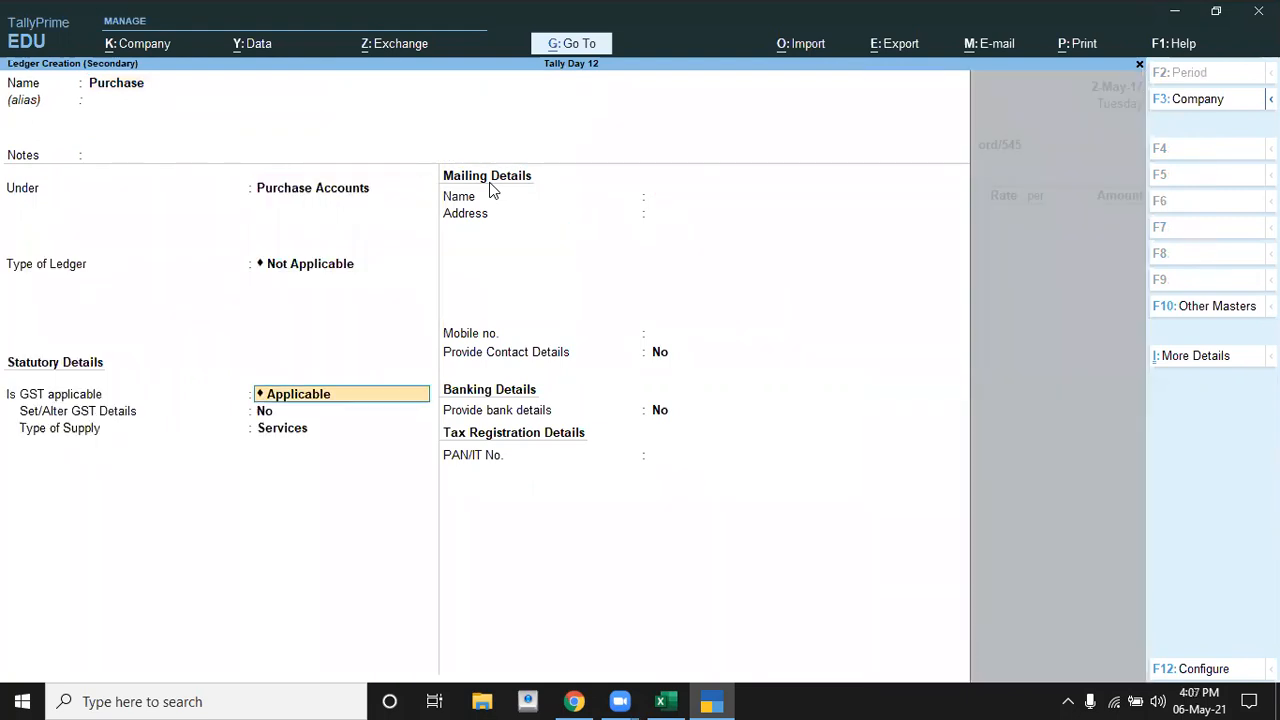
key("ctrl+a")
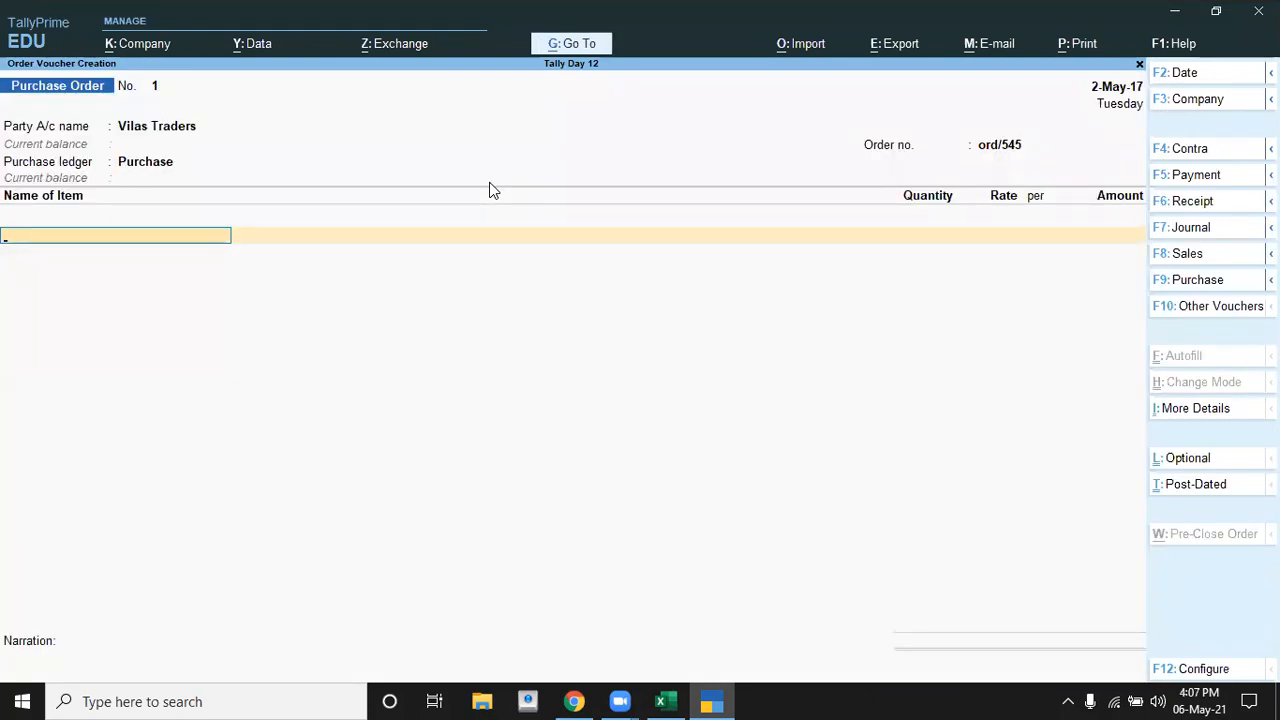
Check the first order item in the Excel sheet and start a stock item named Notebook in TallyPrime
key("alt+Tab")
key("Down")
key("Down")
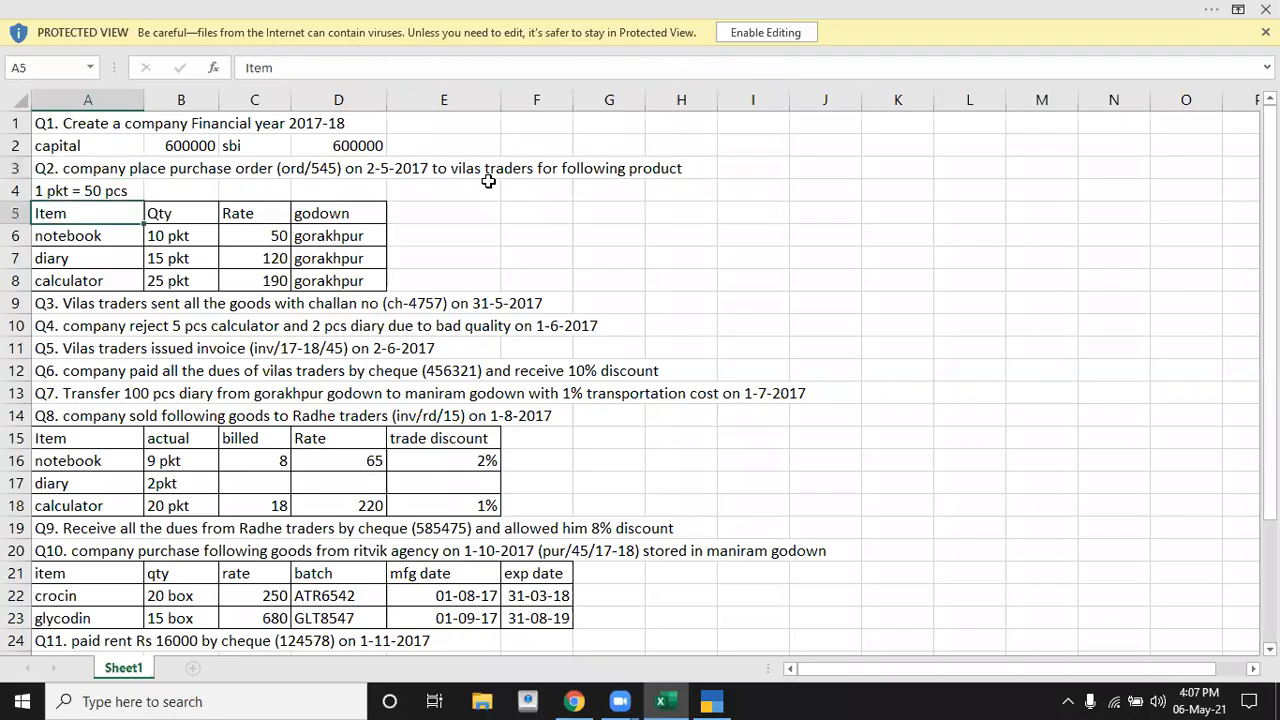
key("Down")
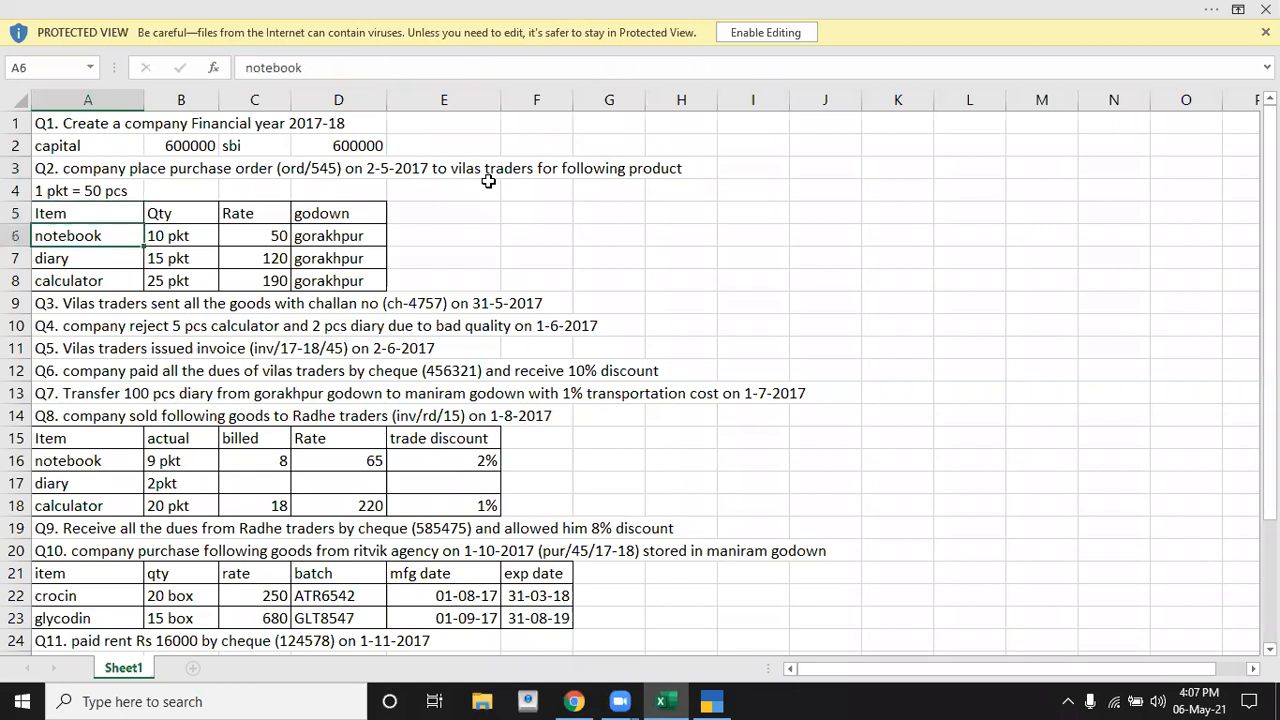
key("alt+Tab")
key("alt+c")
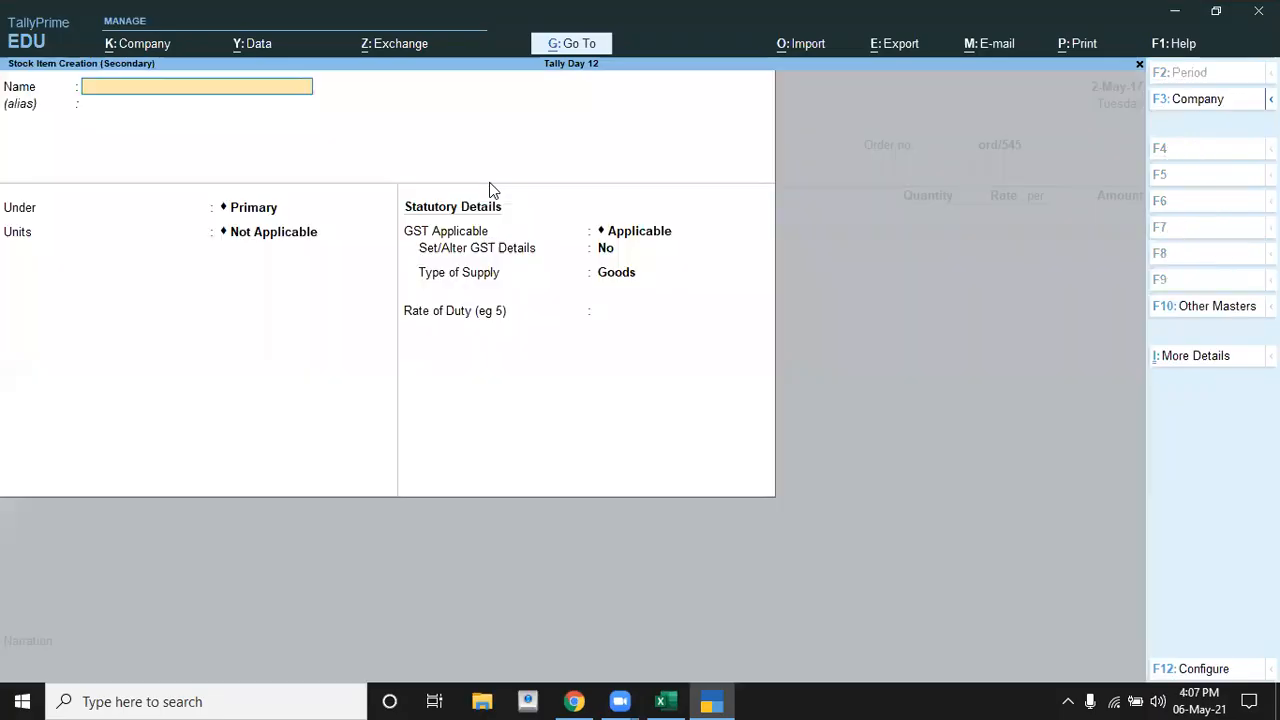
type("Notebook")
key("Return")
key("Return")
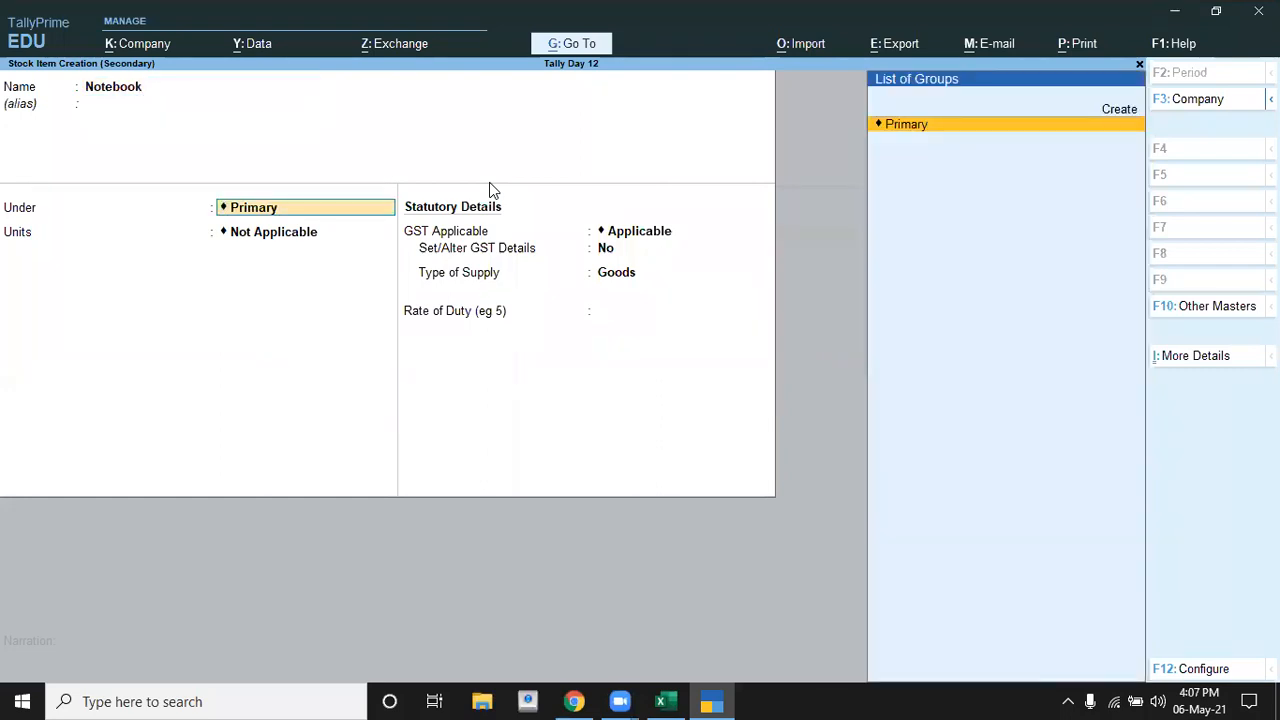
Keep Notebook under the Primary group and check the packet and piece units in the Excel sheet
key("alt+Tab")
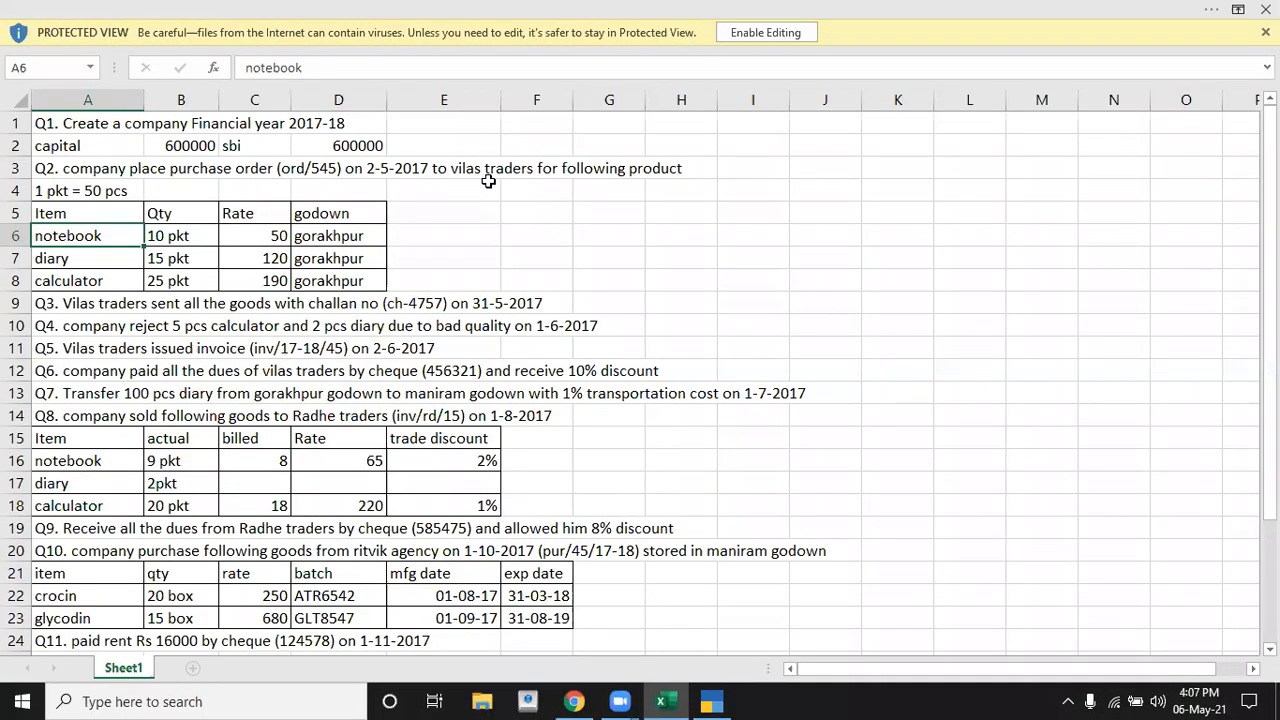
key("alt+Tab")
key("Return")
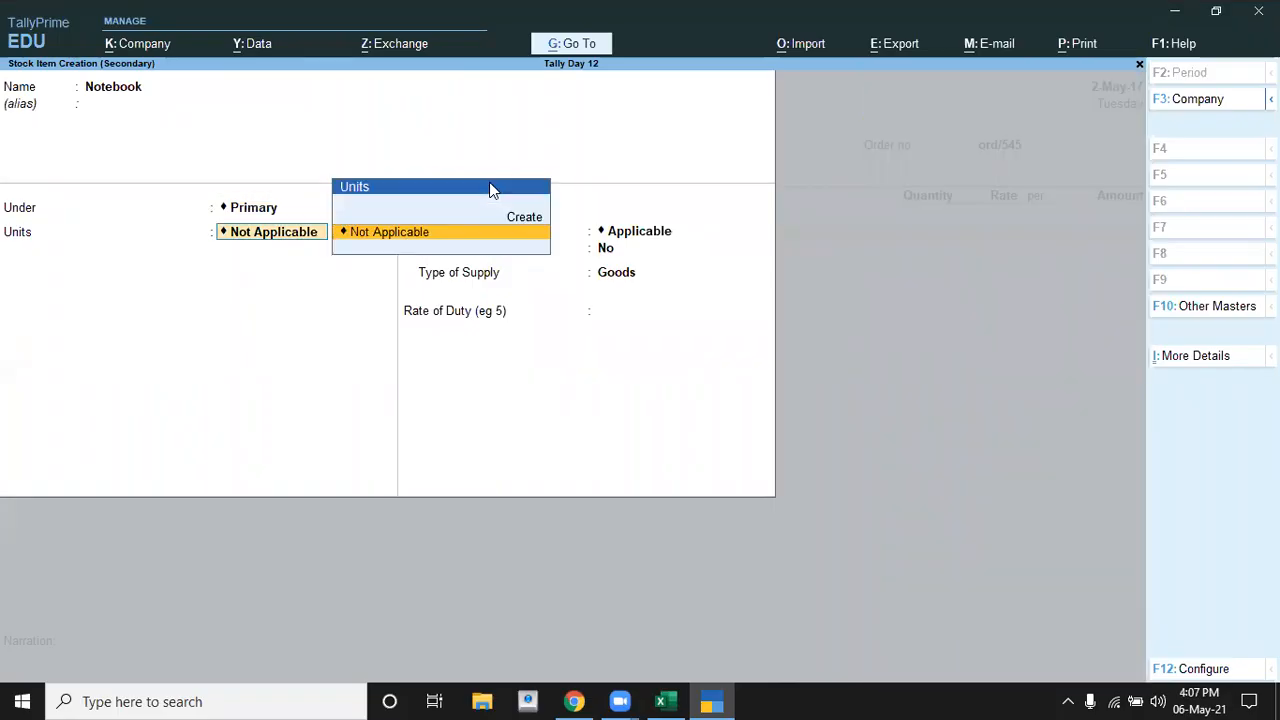
key("alt")
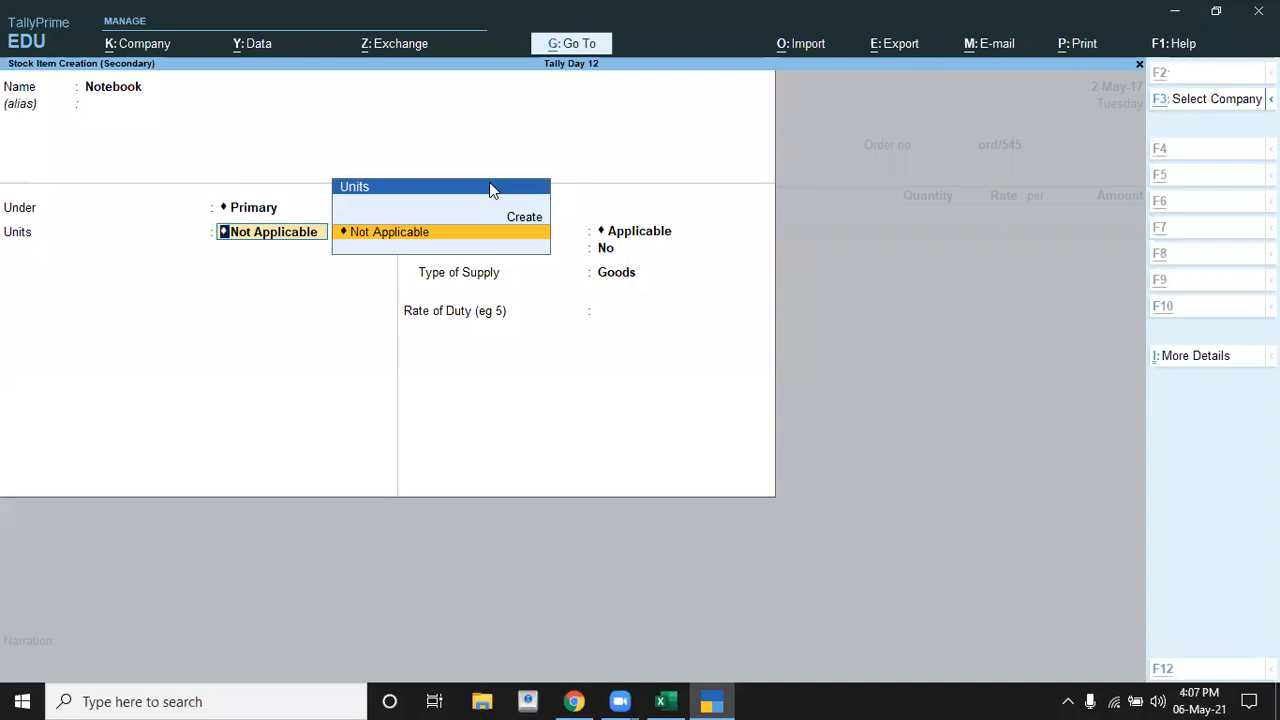
key("alt+Tab")
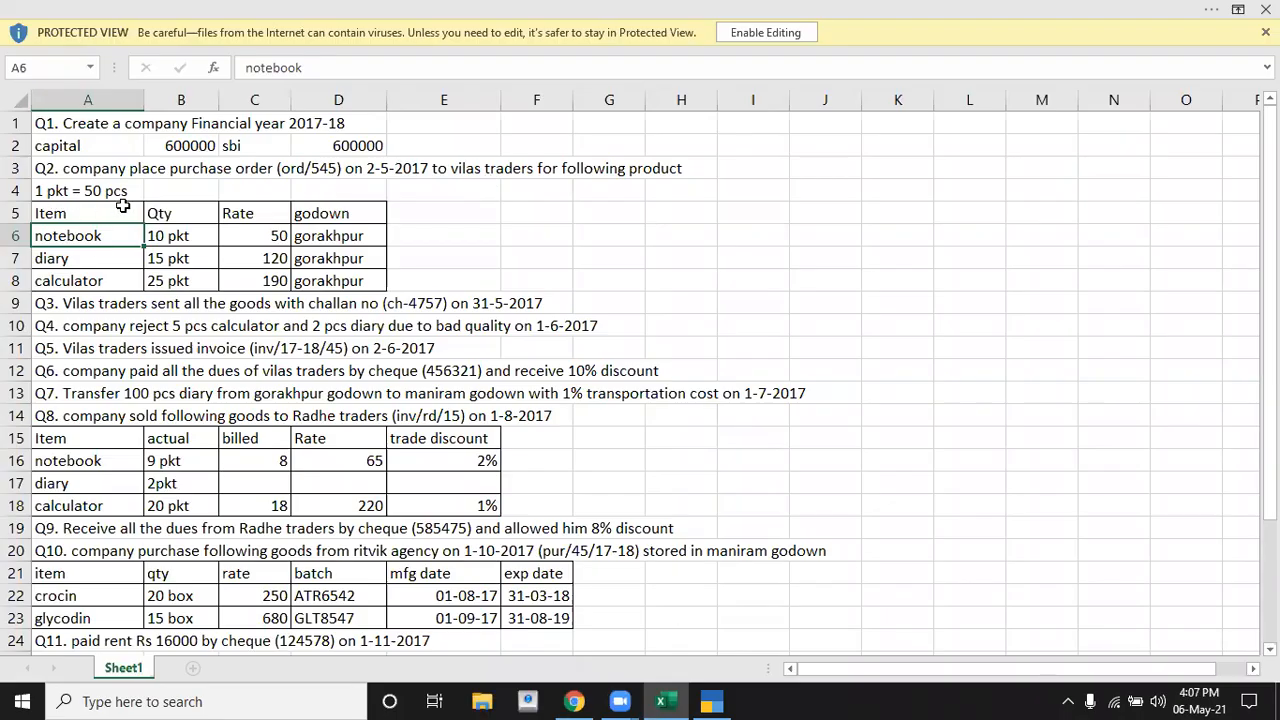
key("alt+Tab")
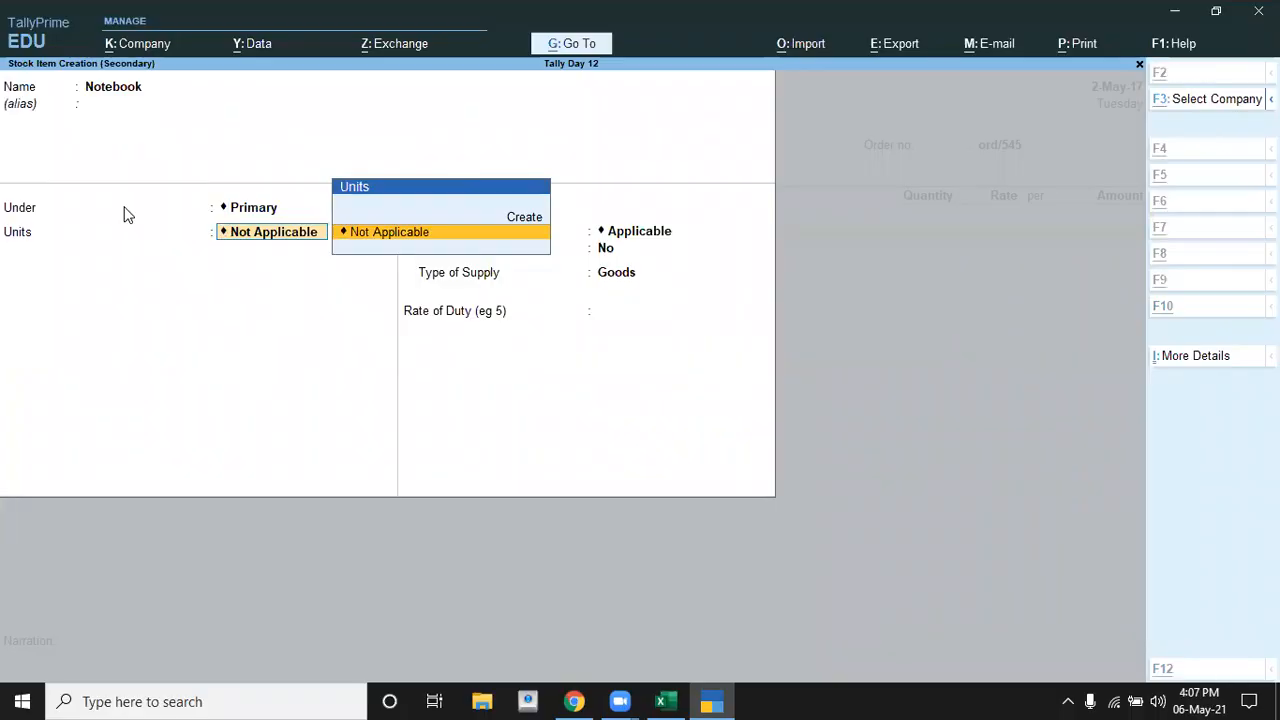
Create a simple unit with the symbol pkt and 0 decimal places for the Notebook item
key("alt+c")
type("pkt")
key("Return")
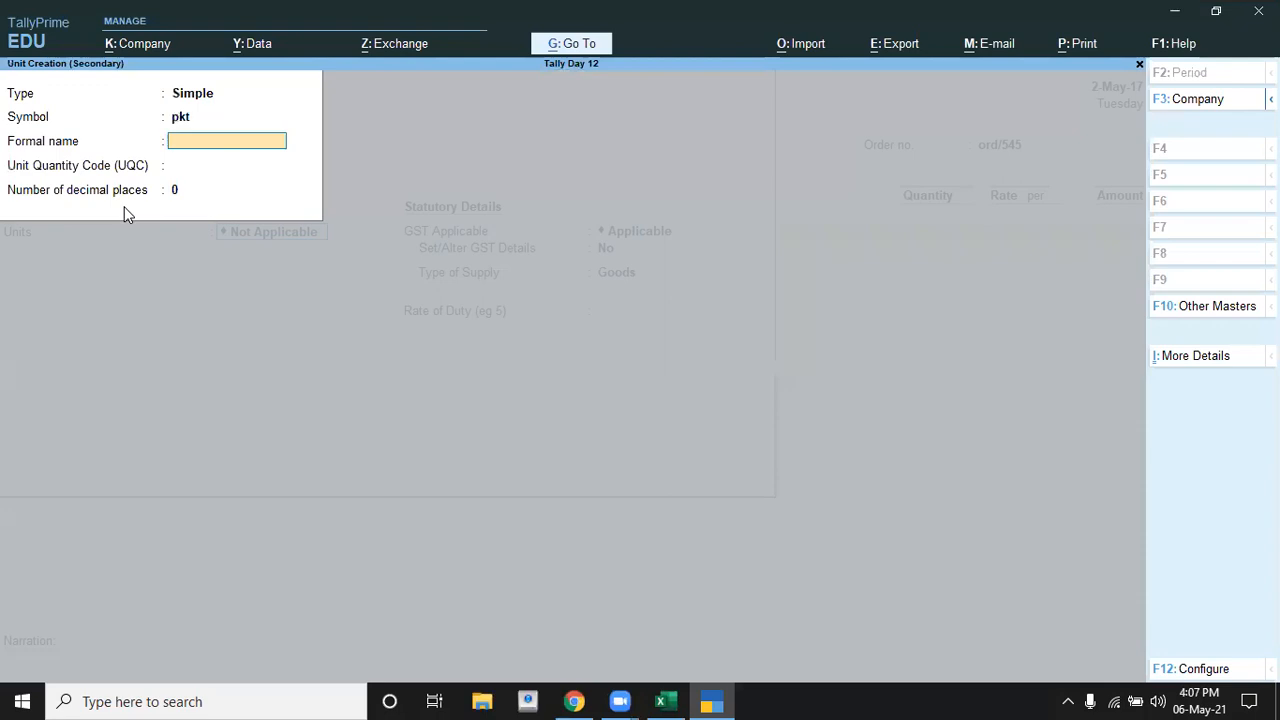
key("Return")
key("Return")
key("Return")
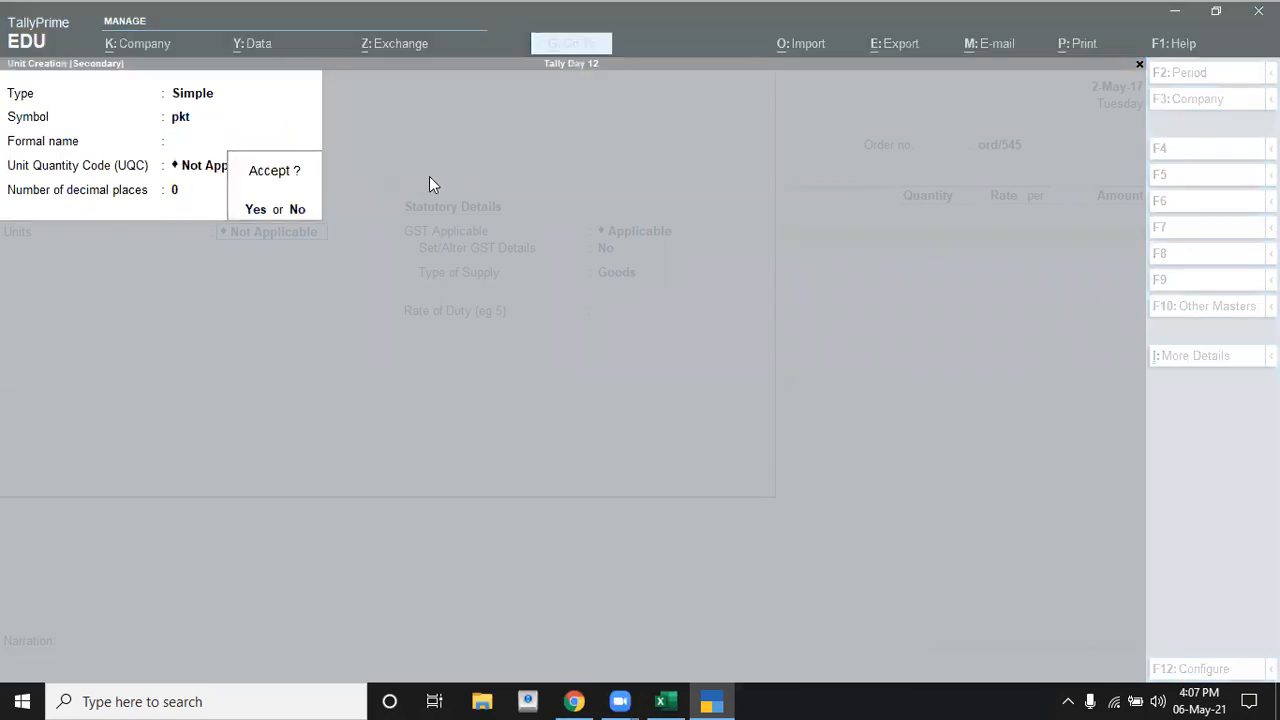
key("Return")
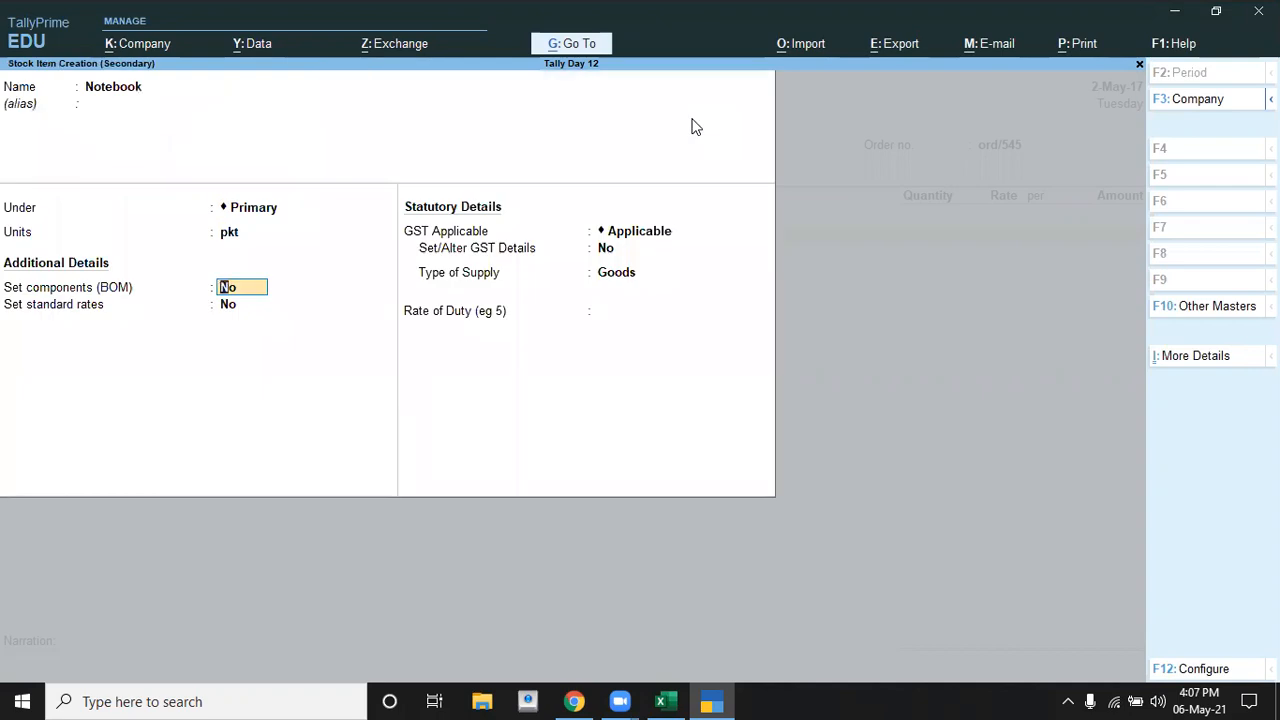
Create a simple unit with the symbol pcs, UQC Not Applicable and 0 decimal places, checking the unit name in the Excel sheet
key("Up")
key("alt+c")
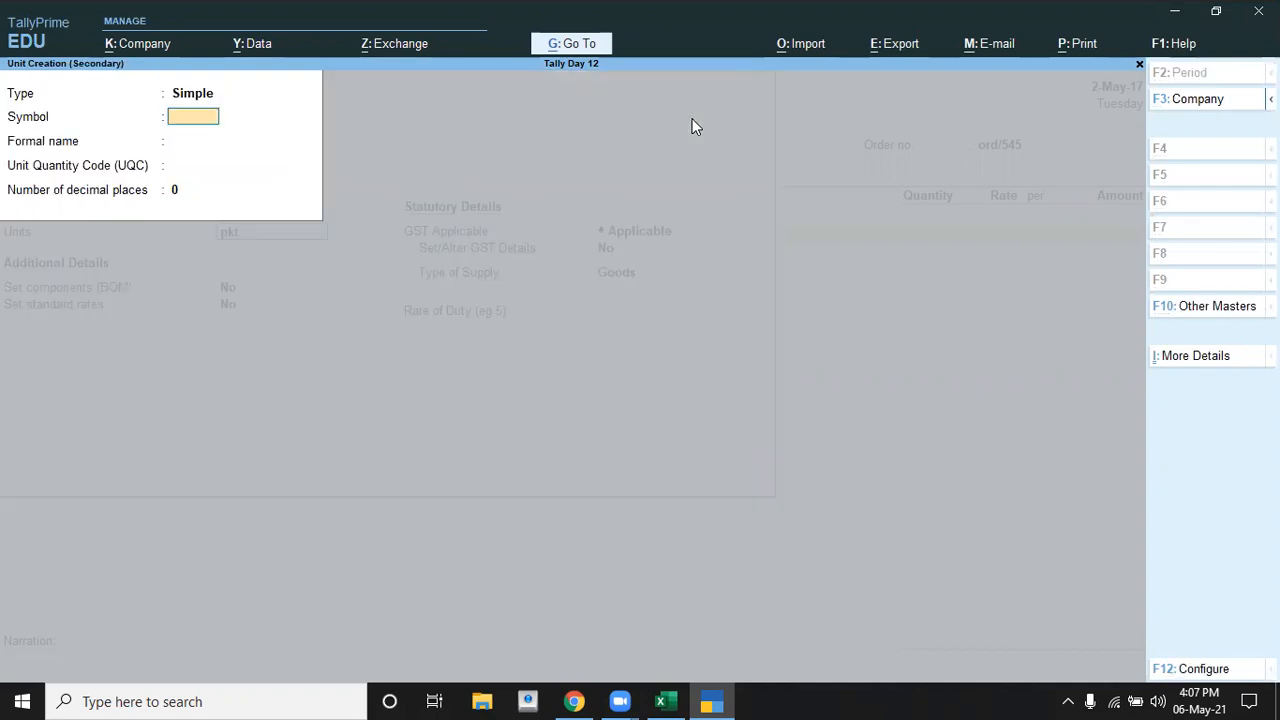
key("alt+Tab")
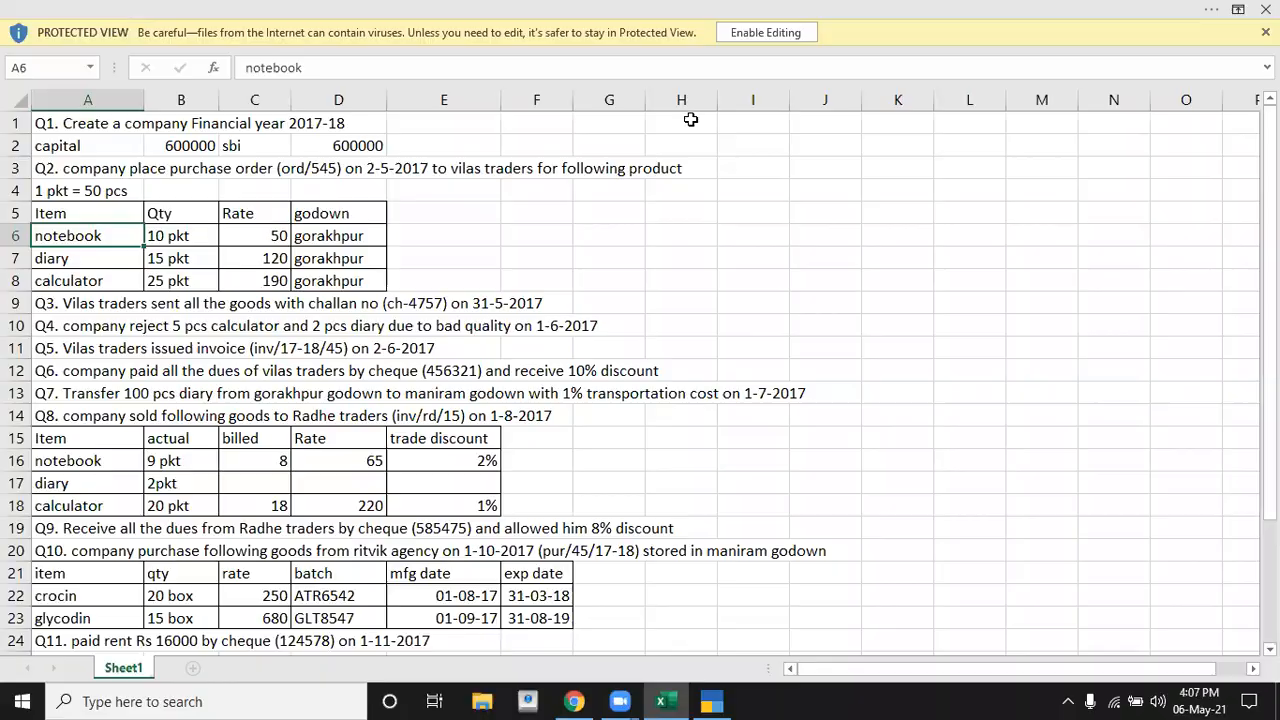
key("alt+Tab")
type("pcs")
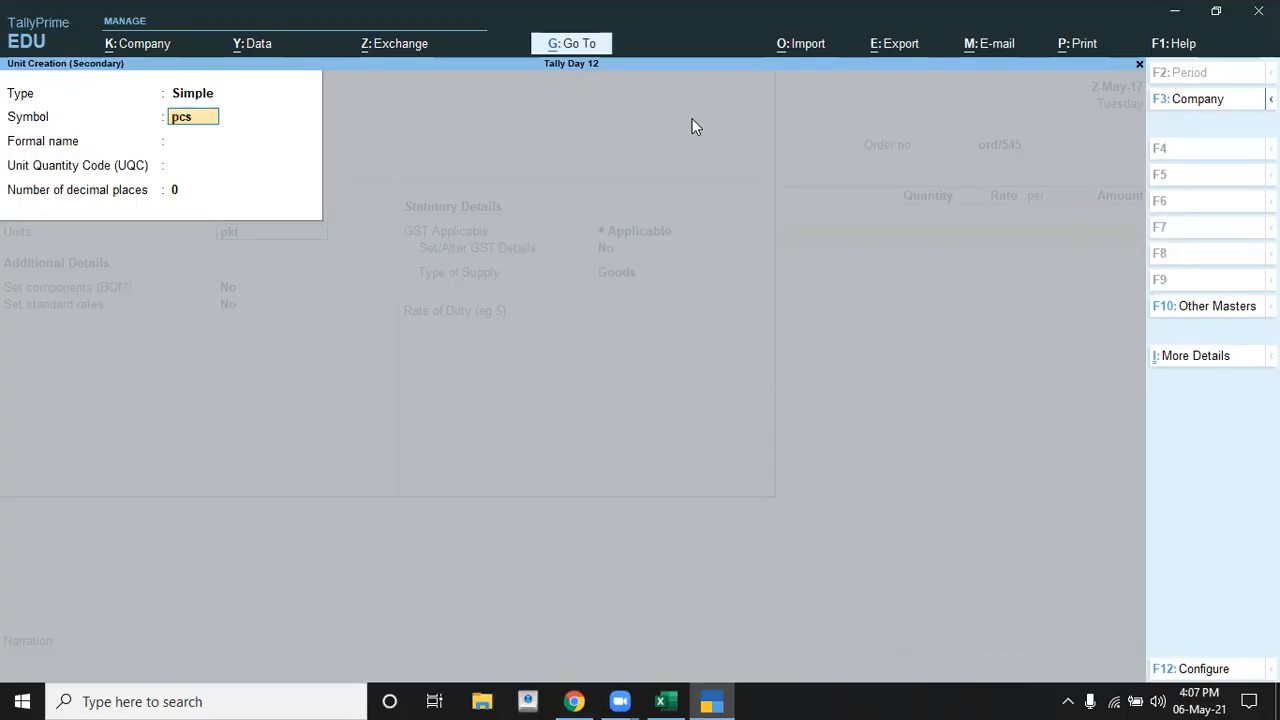
key("Return")
key("Return")
key("Return")
key("Return")
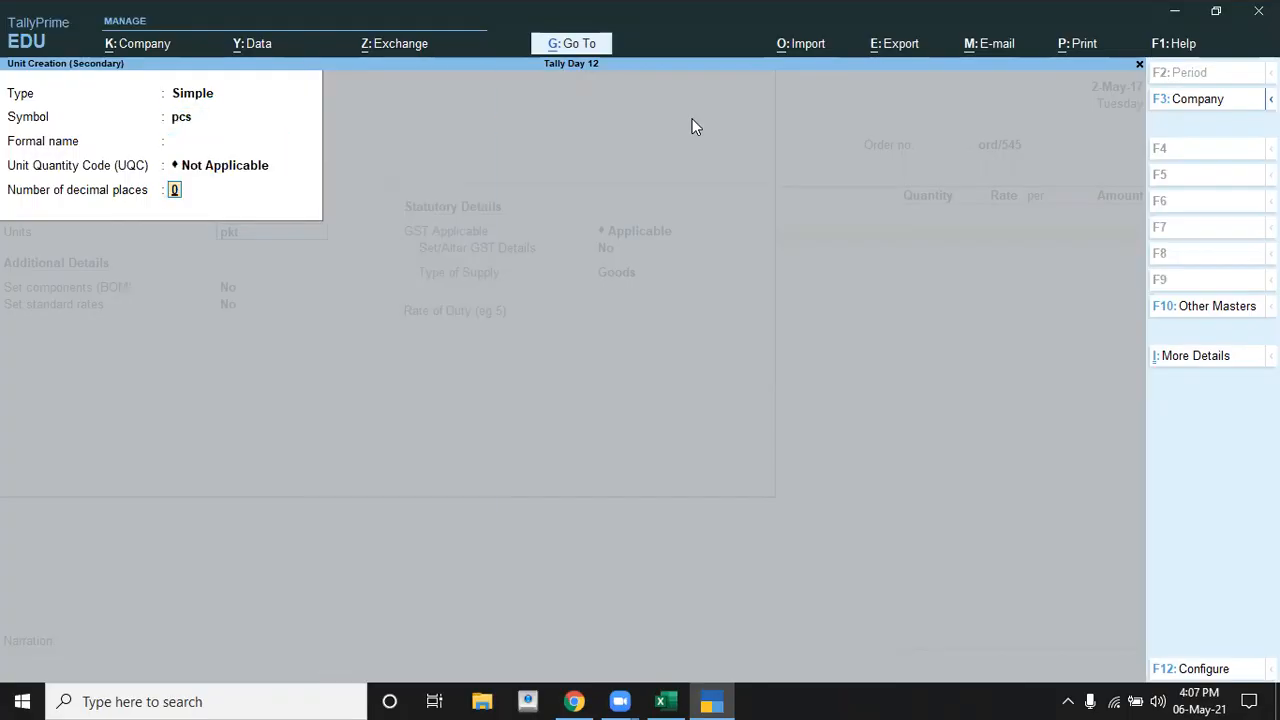
key("Return")
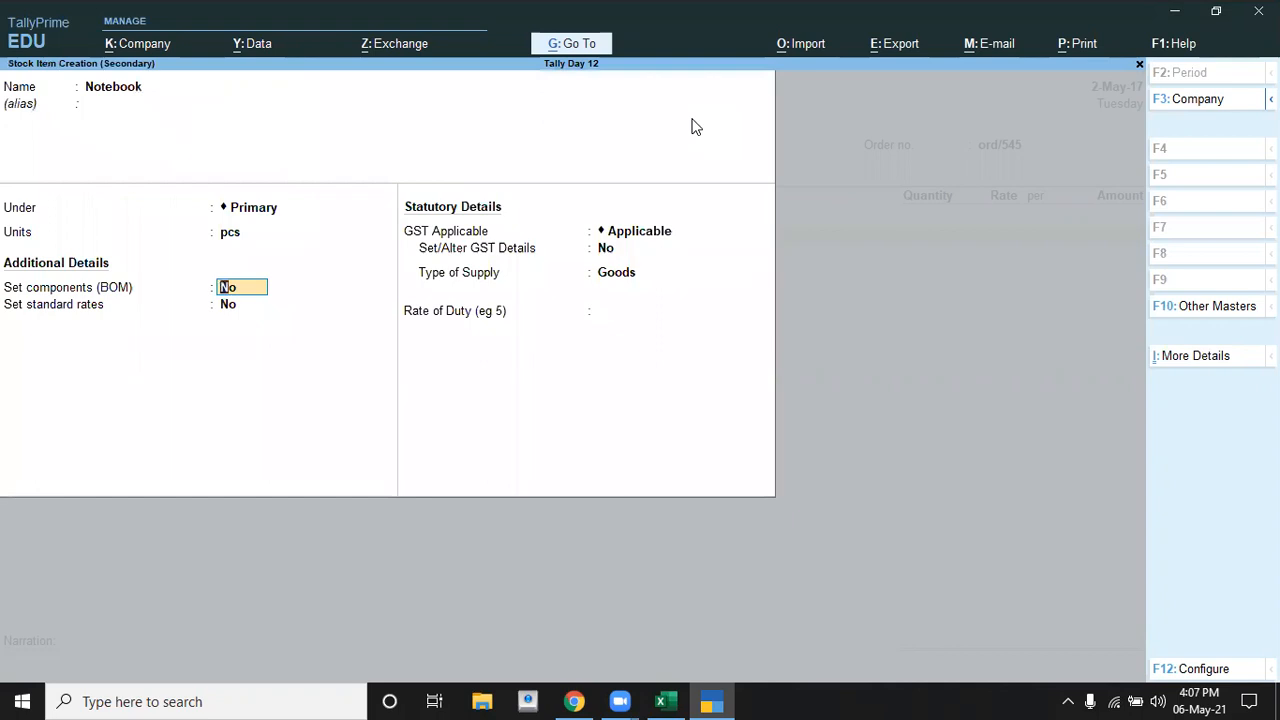
Start another unit from the Notebook item's units and set its type to Compound
key("BackSpace")
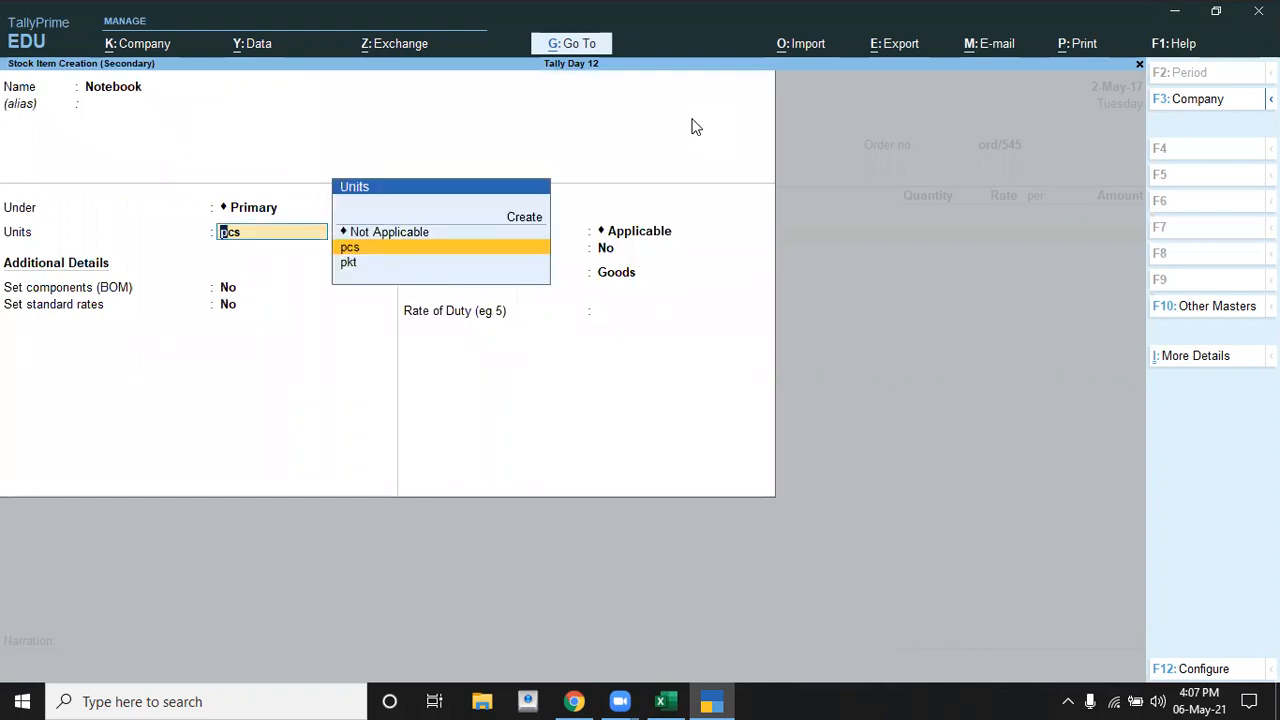
key("alt+c")
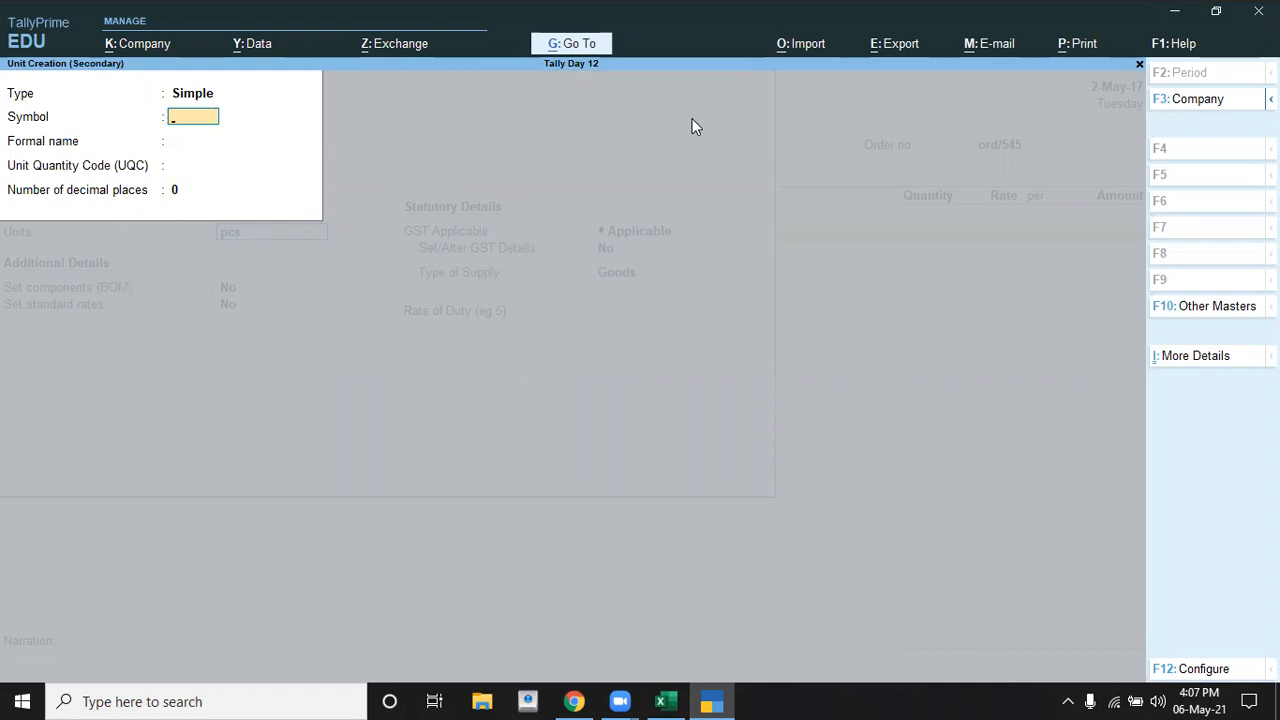
key("BackSpace")
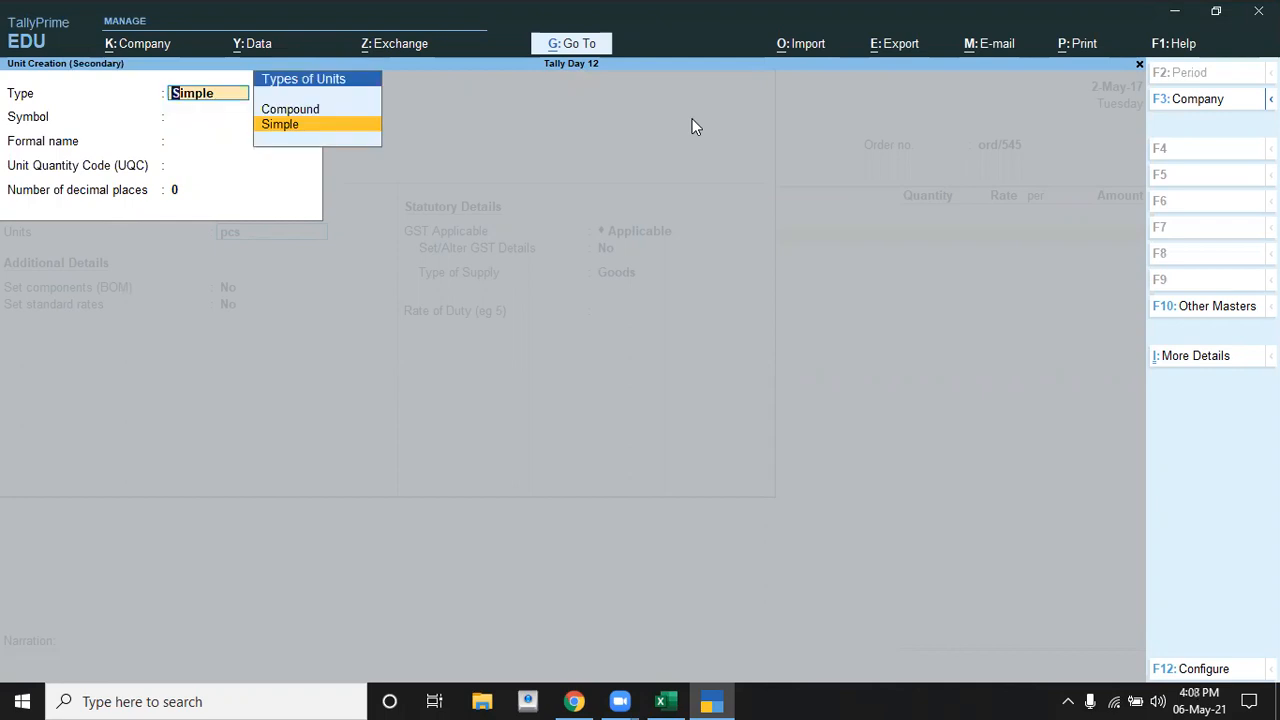
key("Up")
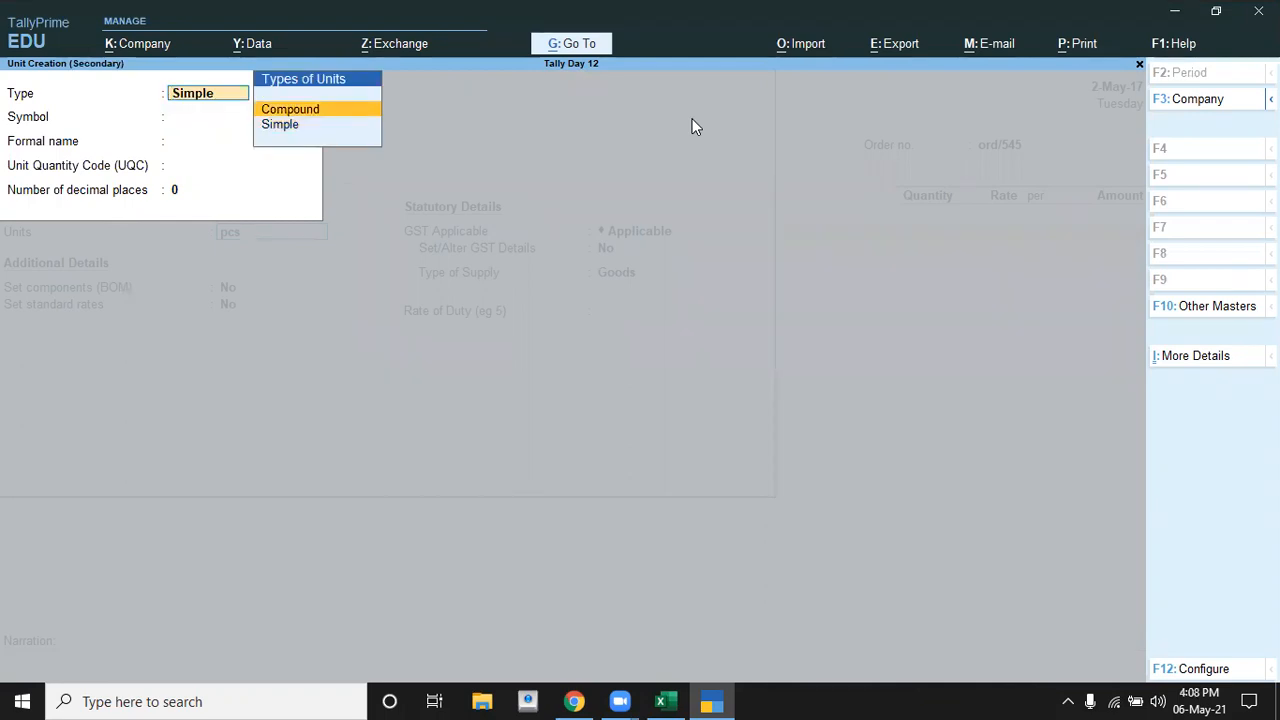
key("Return")
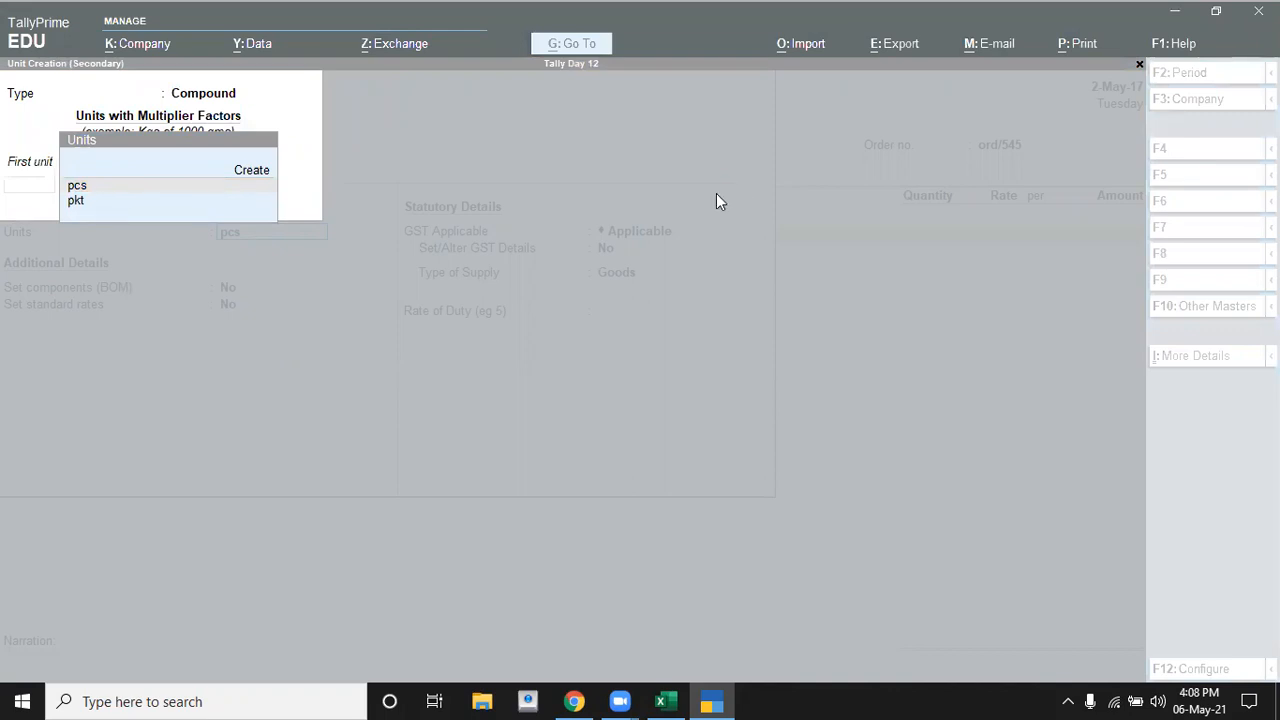
left_click(193, 93)
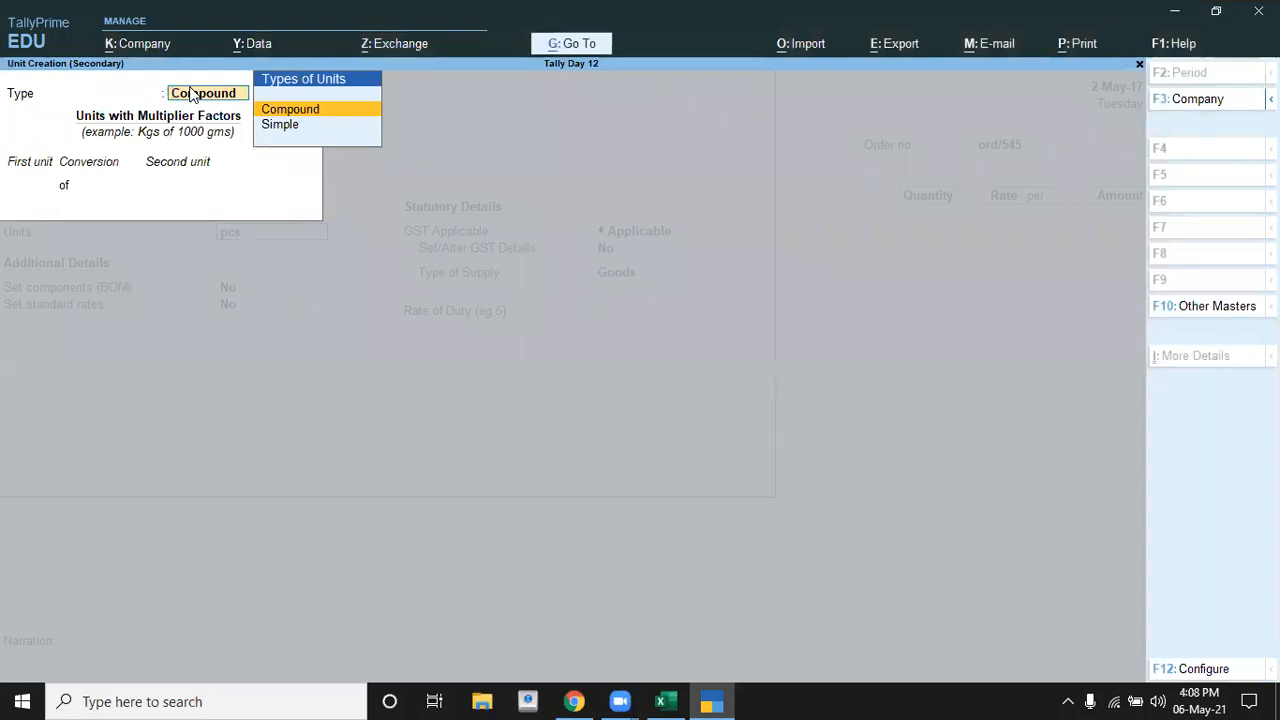
key("Return")
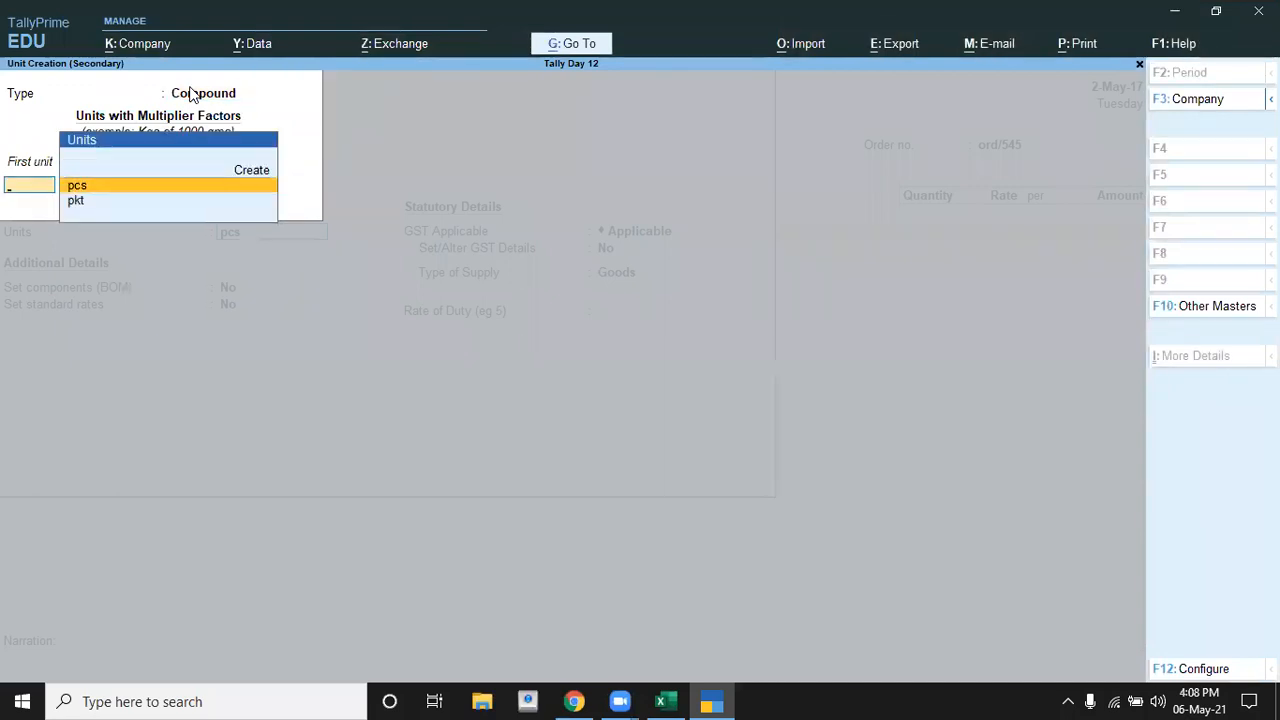
Define the compound unit as pkt of 50 pcs, checking the conversion in the Excel sheet, and save it
key("Down")
key("Return")
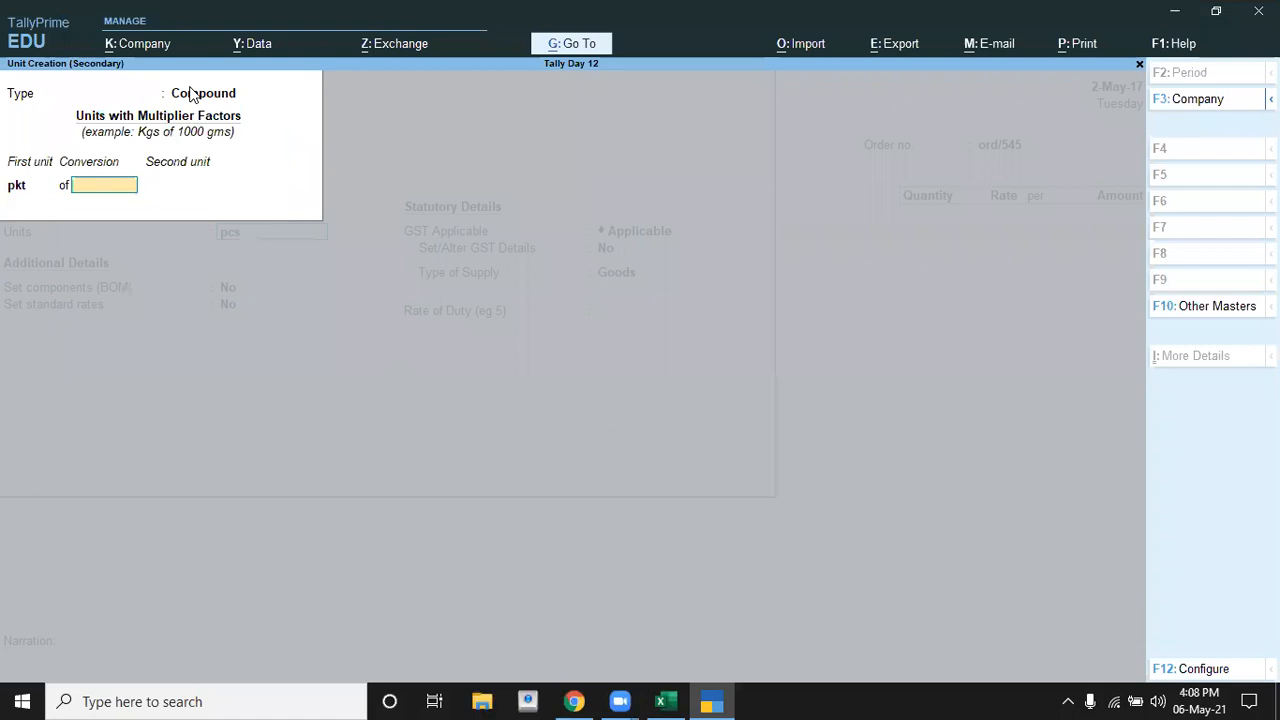
key("alt")
key("alt+Tab")
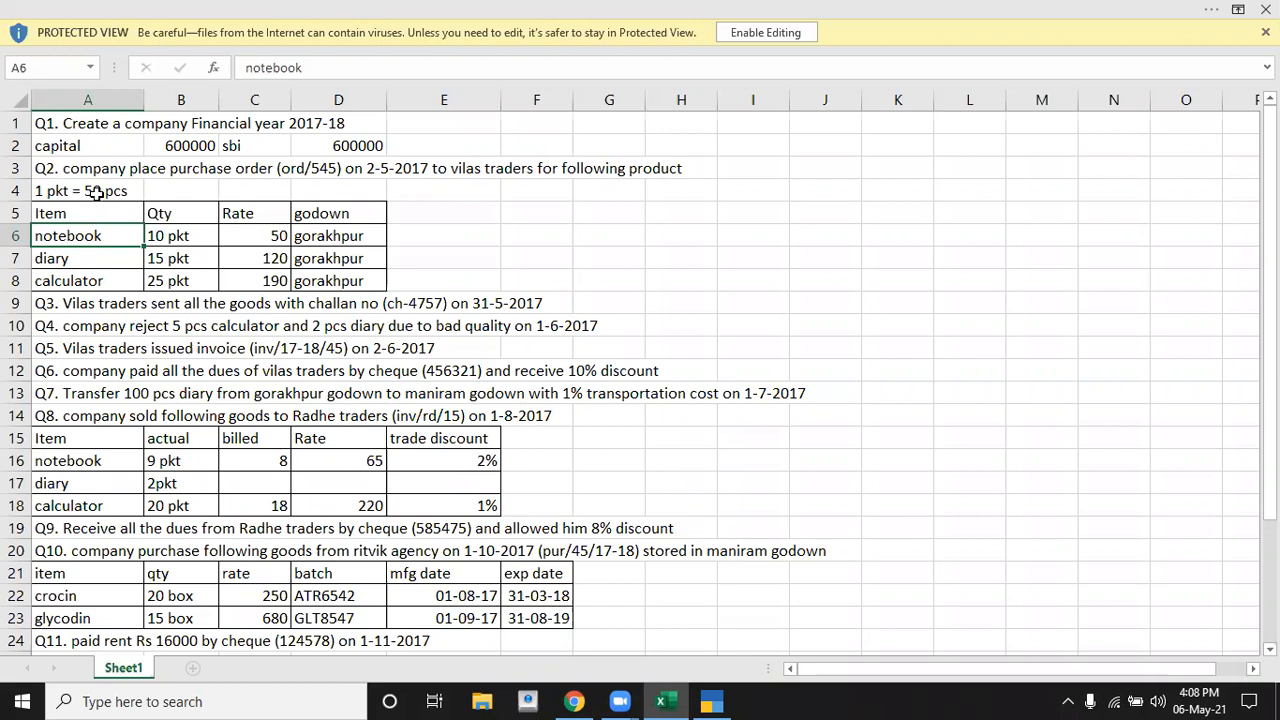
key("alt+Tab")
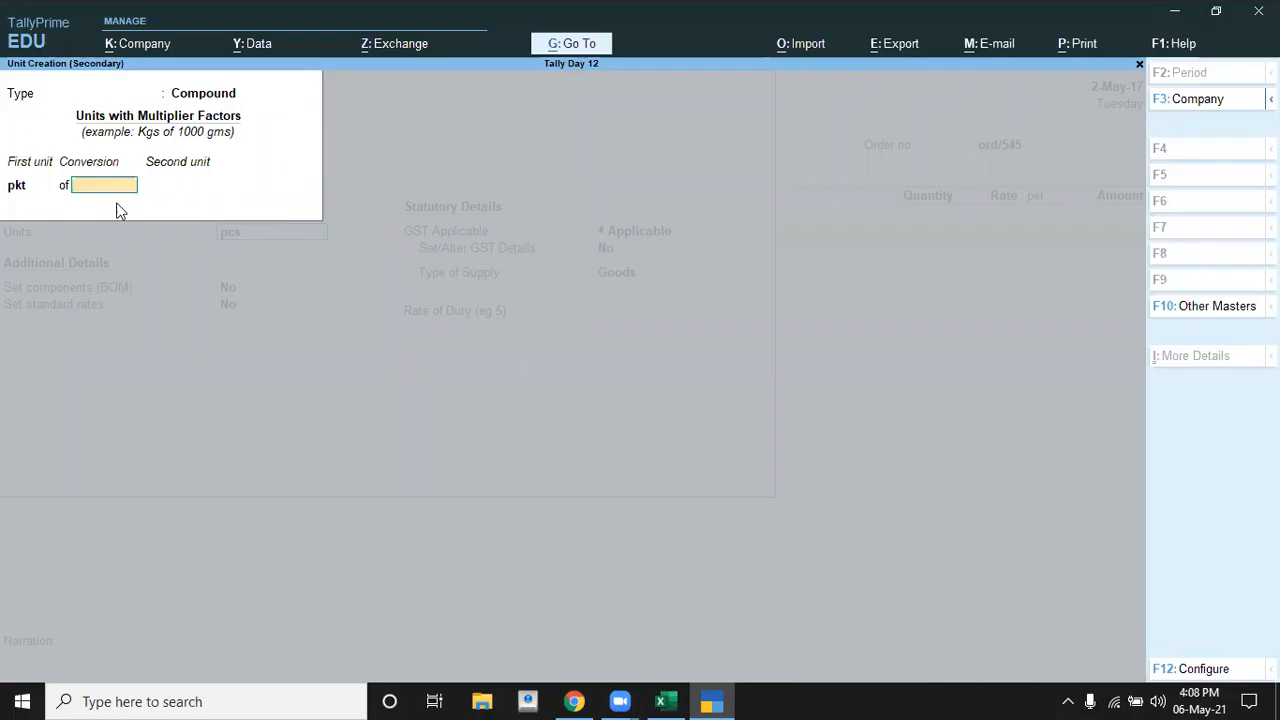
type("50")
key("Return")
key("Return")
key("y")
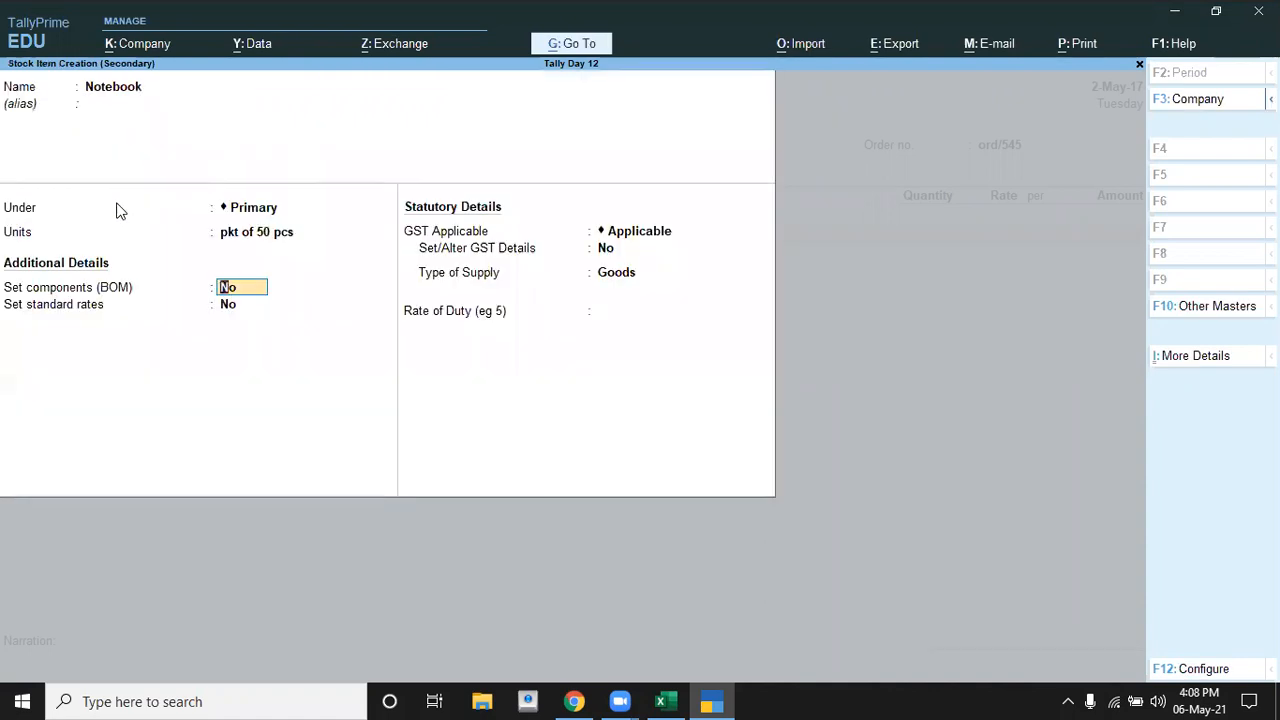
Keep the default additional and statutory details for the Notebook stock item and save it
key("Return")
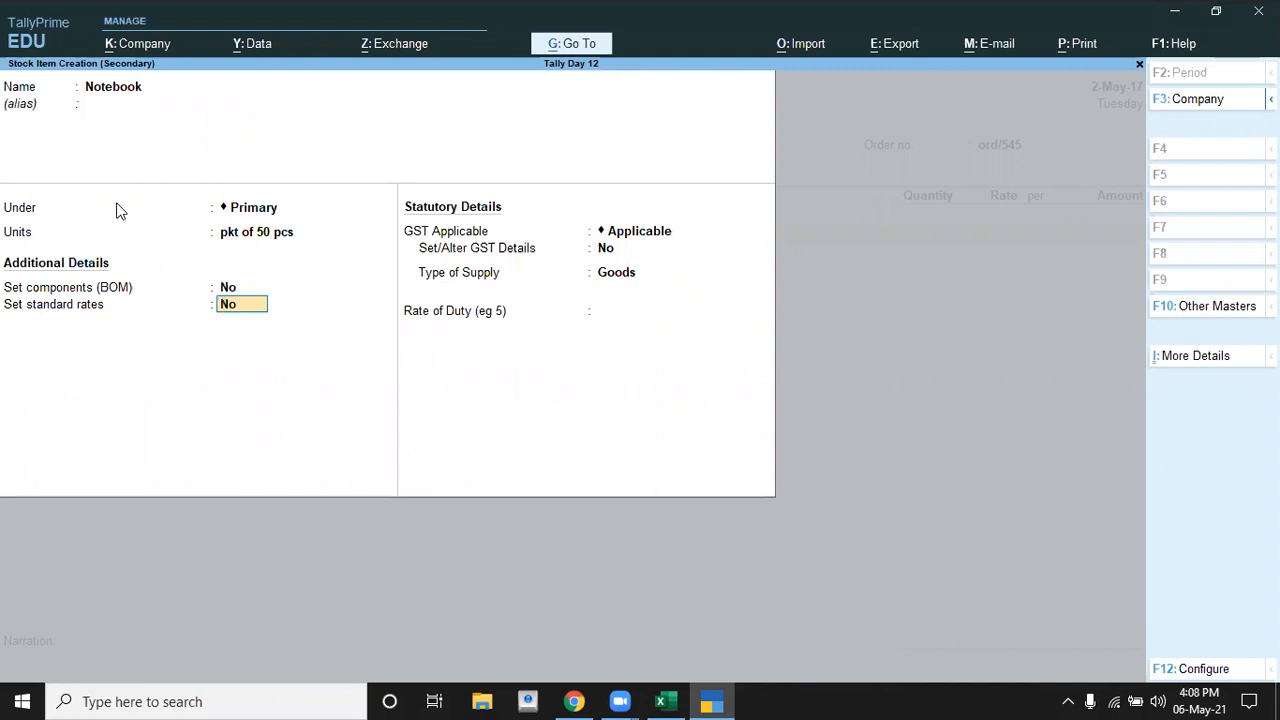
key("Return")
key("Return")
key("Return")
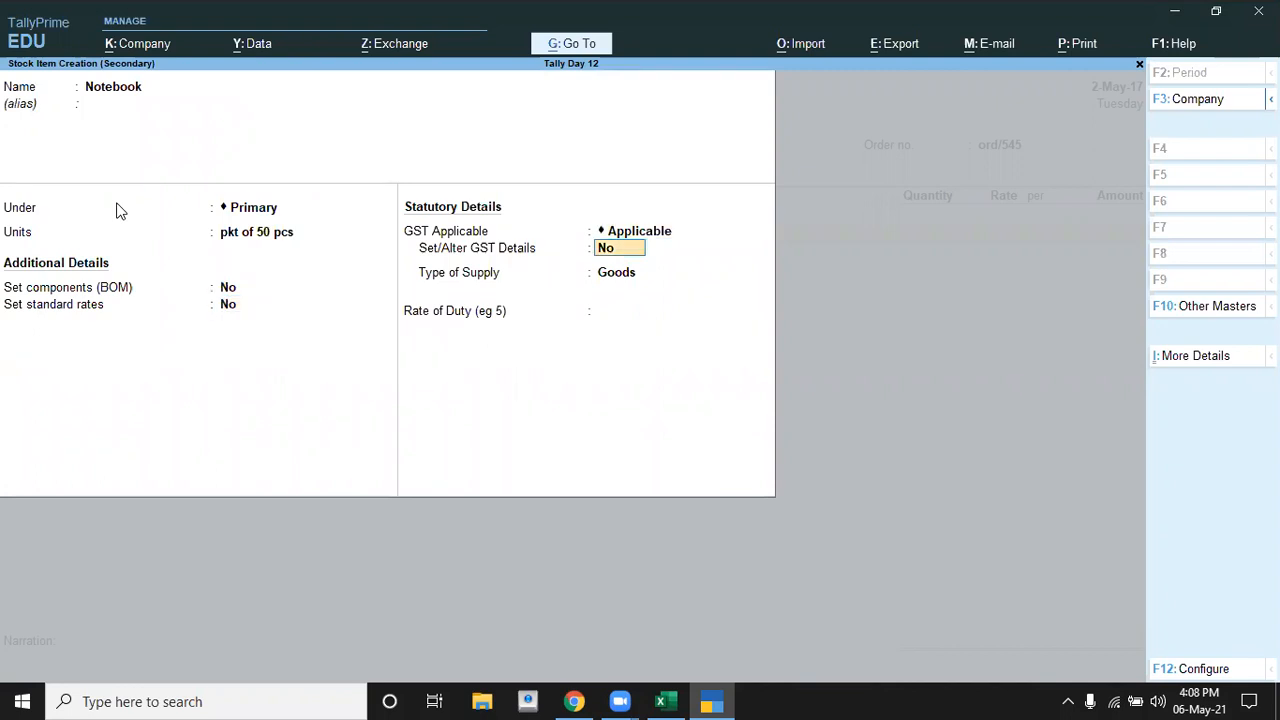
key("Return")
key("Return")
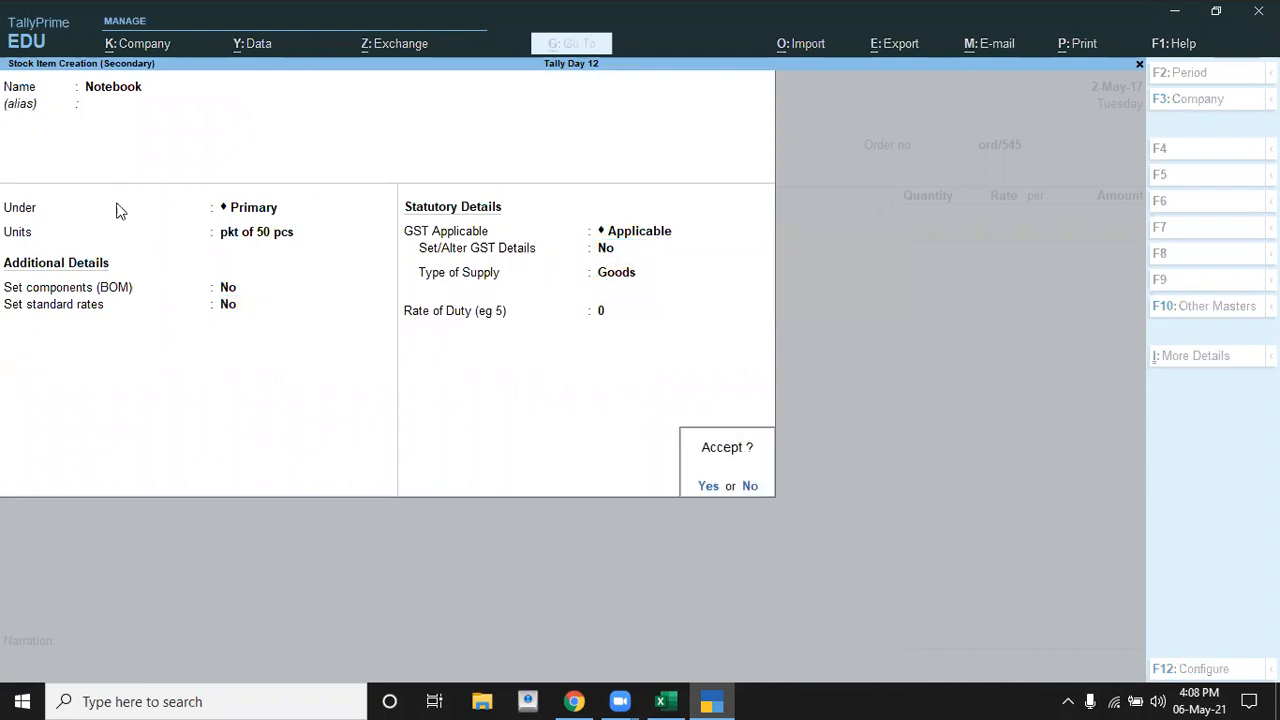
key("Return")
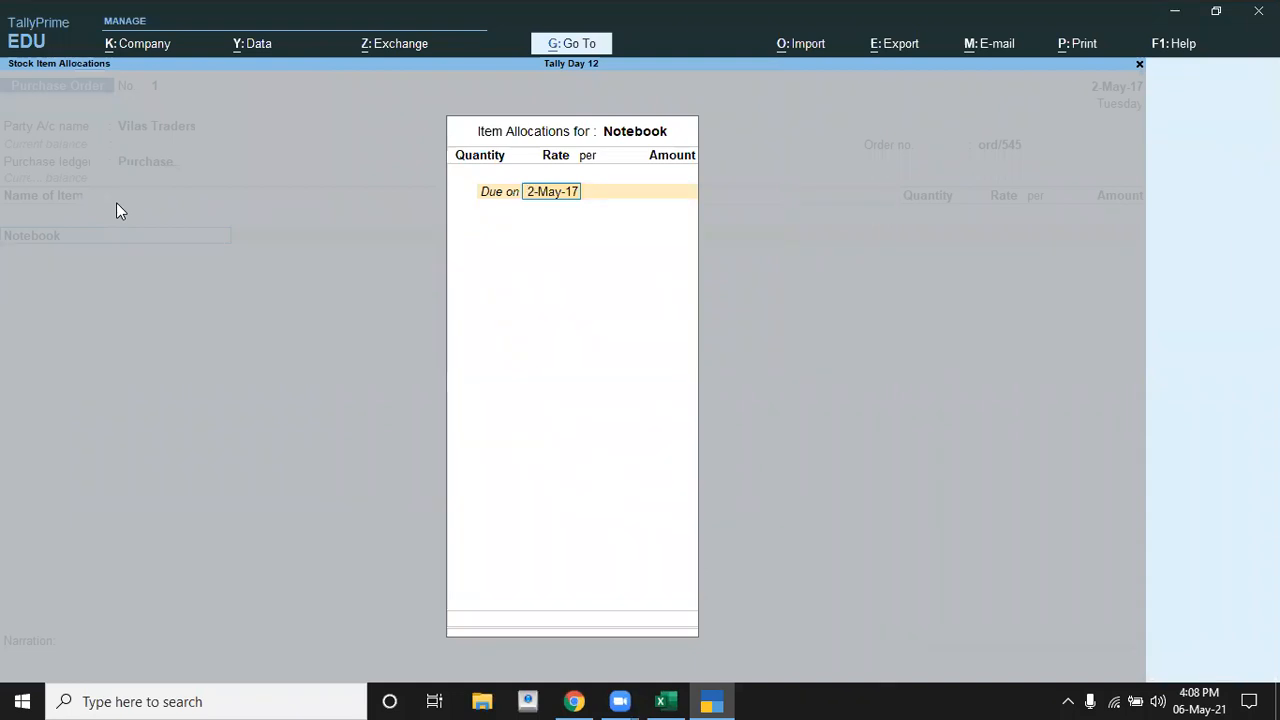
Abandon the unsaved purchase order and return to the Gateway of Tally
key("Escape")
key("Escape")
key("y")
key("BackSpace")
key("Escape")
key("y")
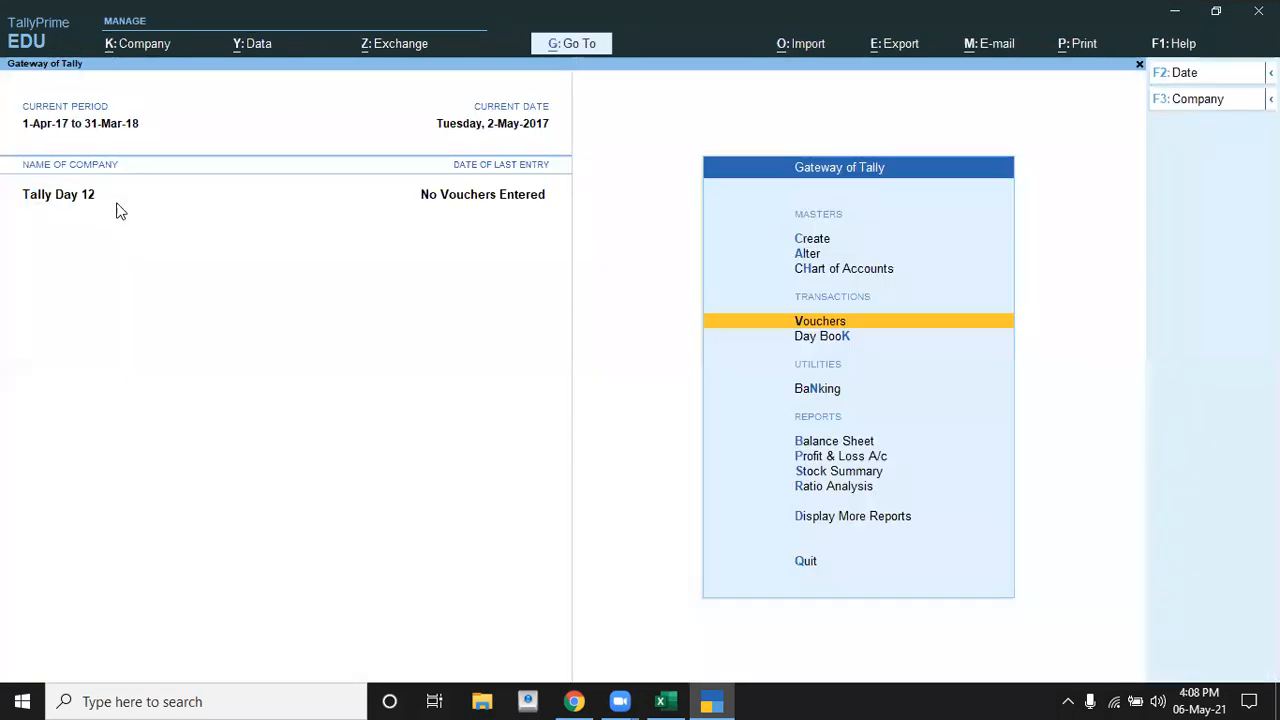
Start creating a new godown among the inventory masters
key("Up")
key("Up")
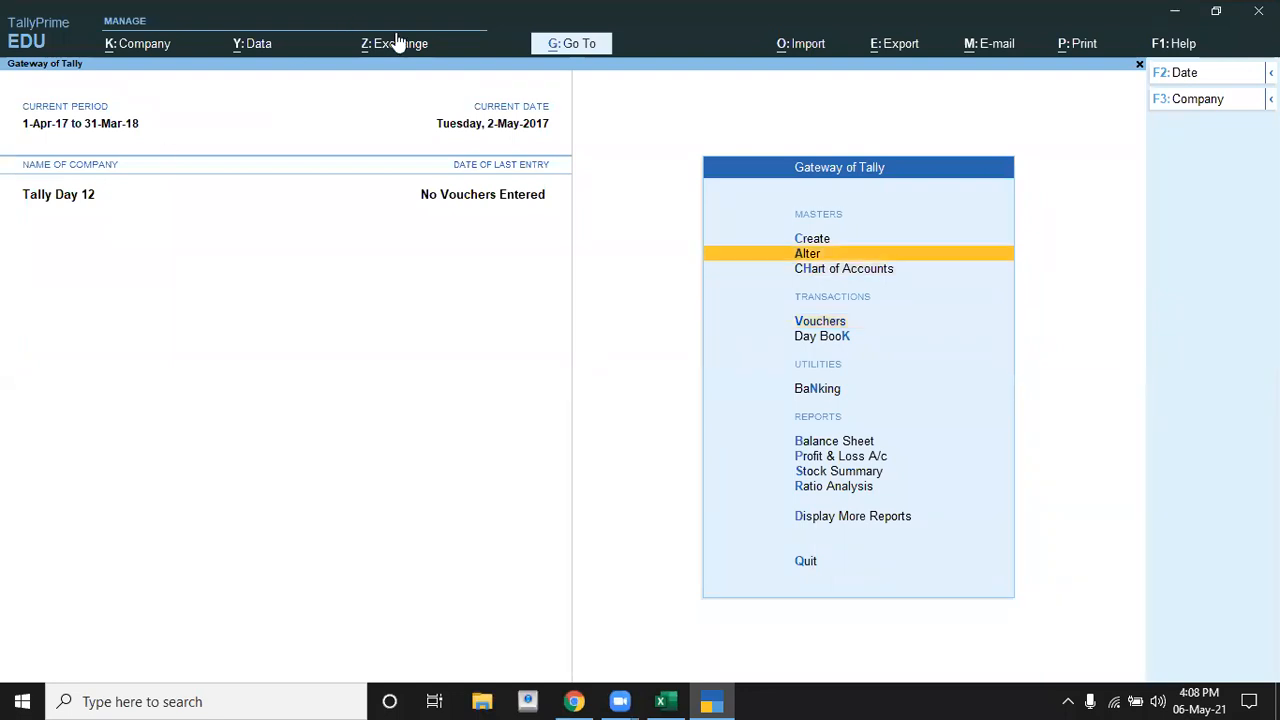
key("Up")
key("Return")
key("Down")
key("Down")
key("Down")
key("Down")
key("Down")
key("Down")
key("Down")
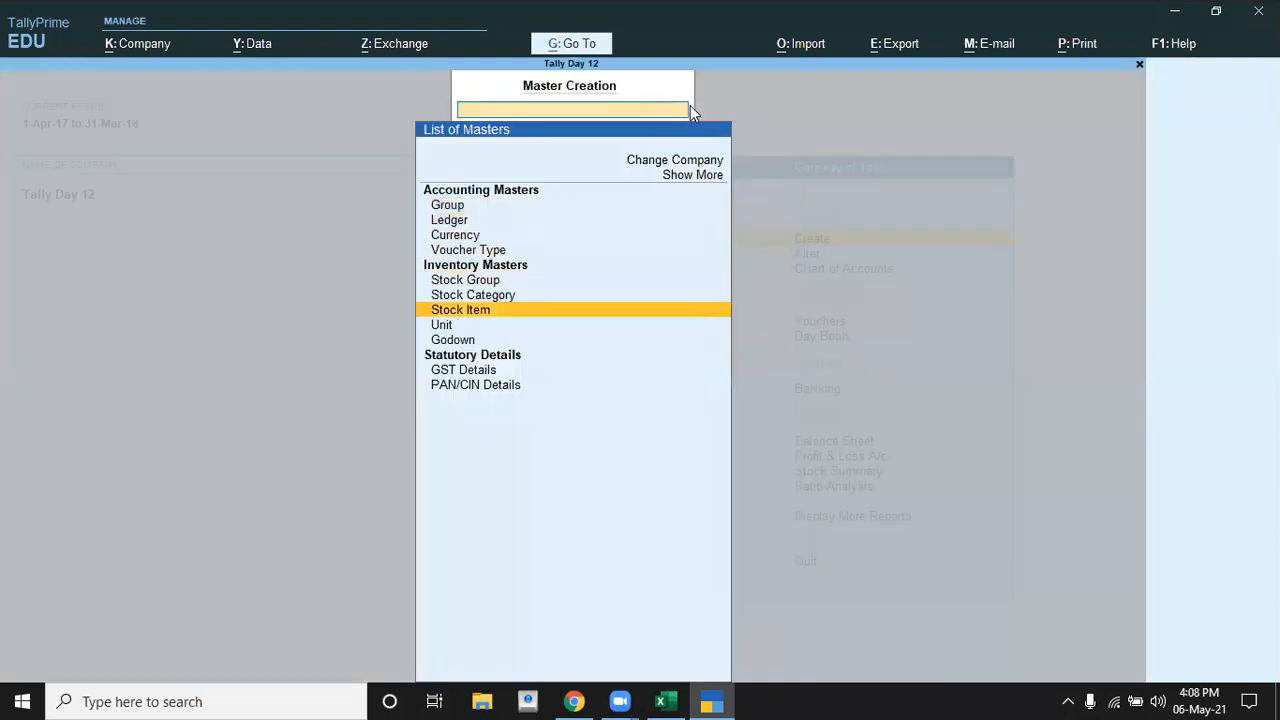
key("Down")
key("Return")
key("Return")
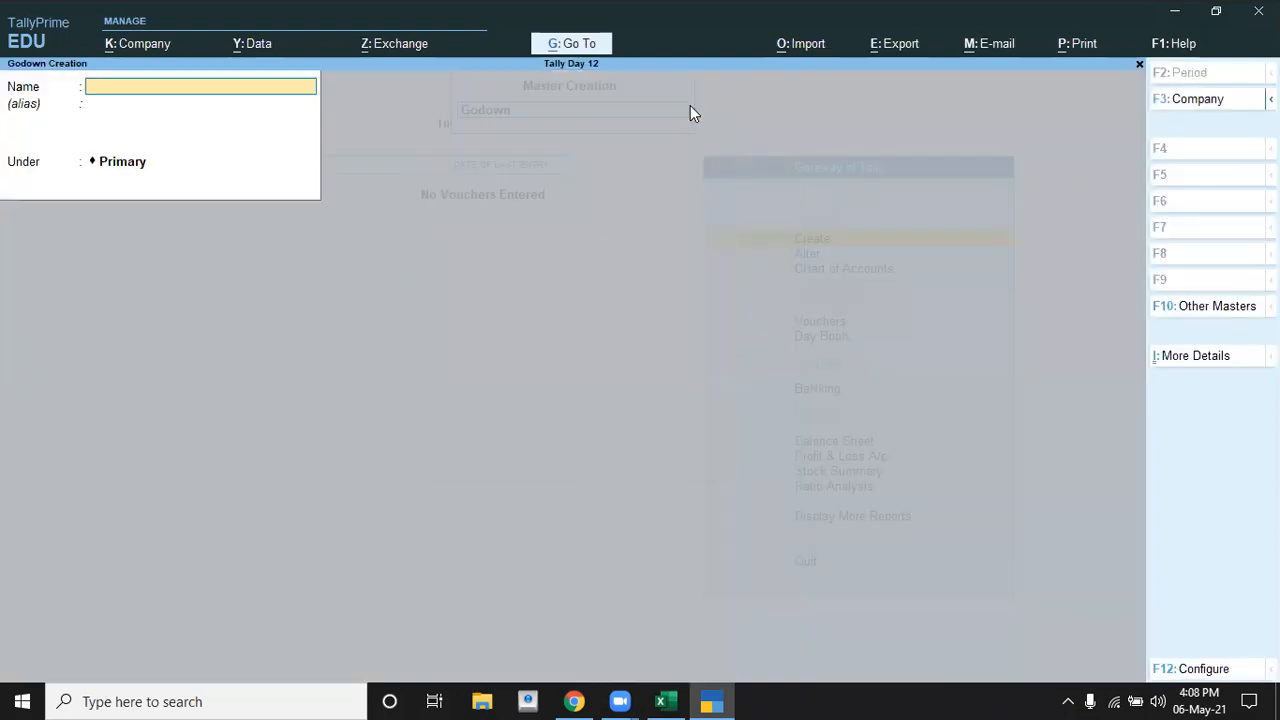
Check the godown name in the Excel sheet, save a godown named Gorakhpur under Primary, and return to the Gateway of Tally
key("alt+Tab")
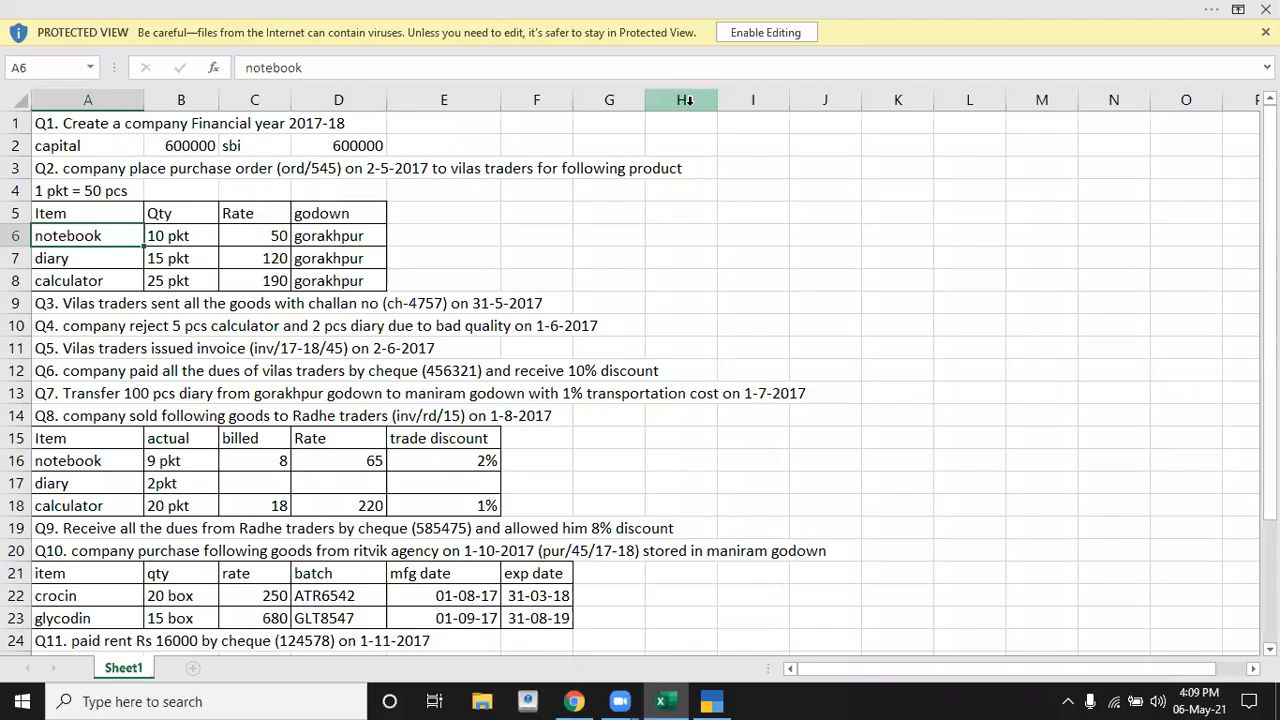
key("alt+Tab")
type("Go")
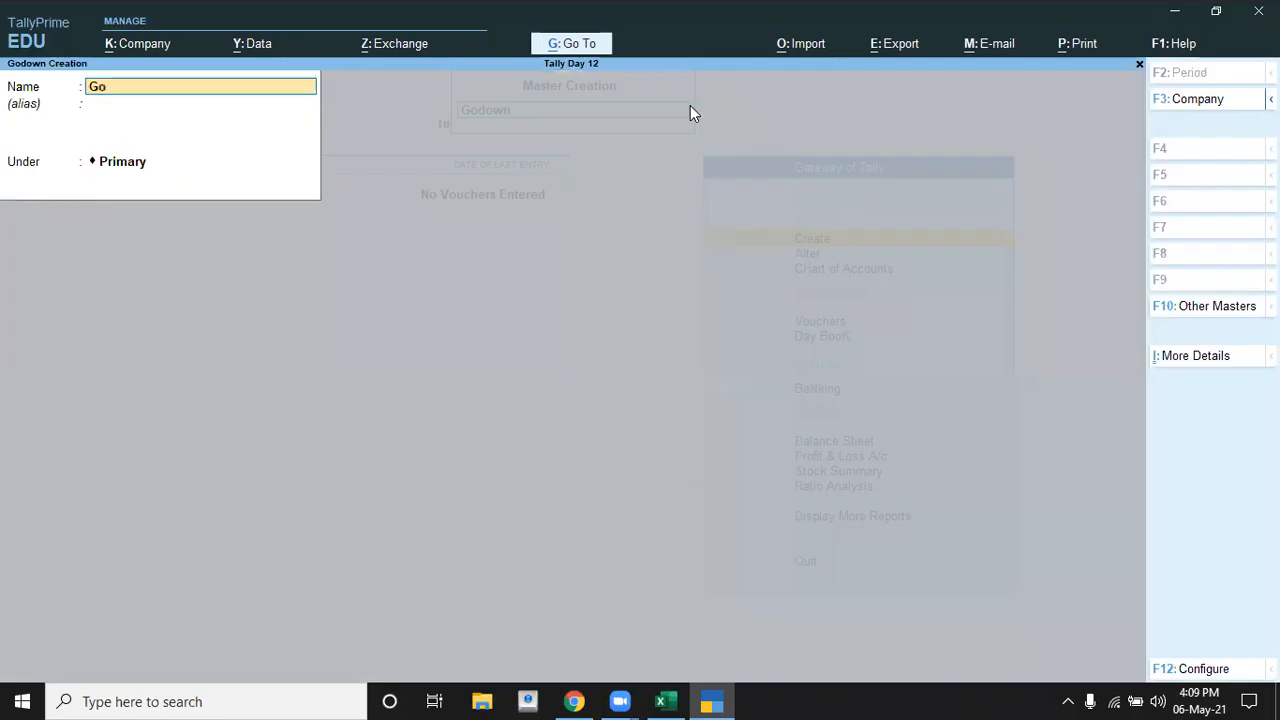
type("rakhpur")
key("Return")
key("Return")
key("Return")
key("Escape")
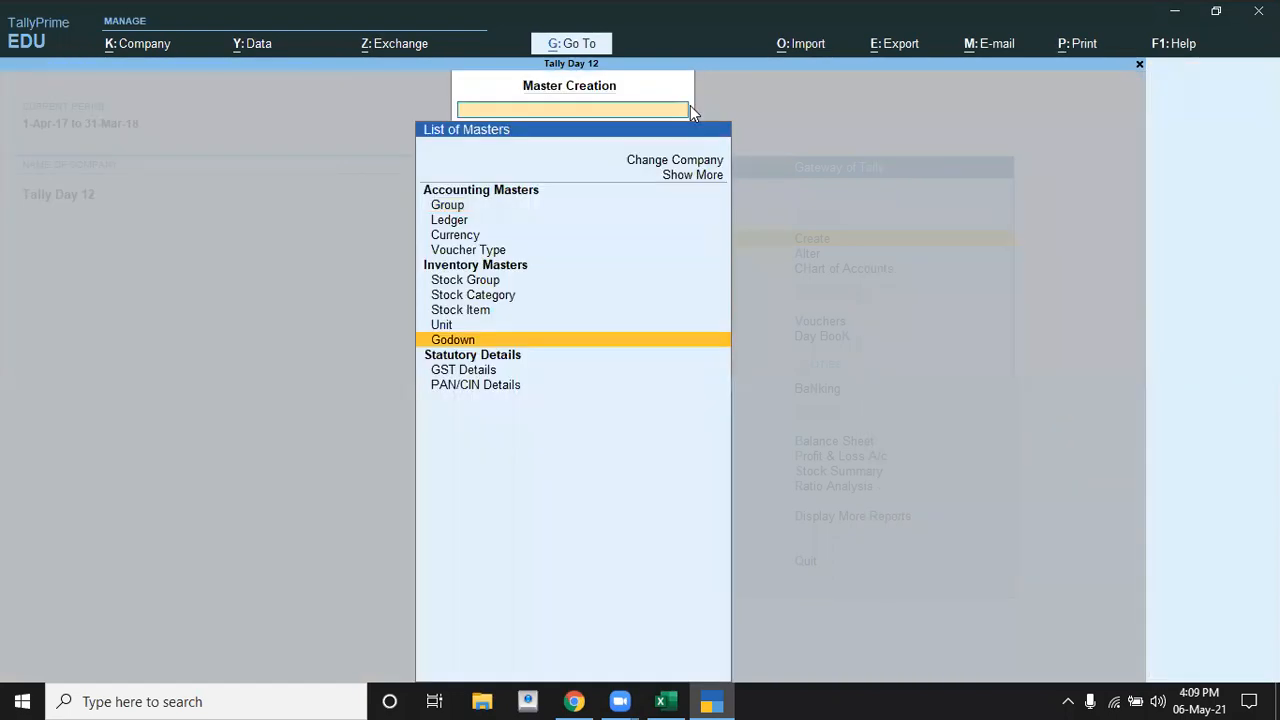
key("Escape")
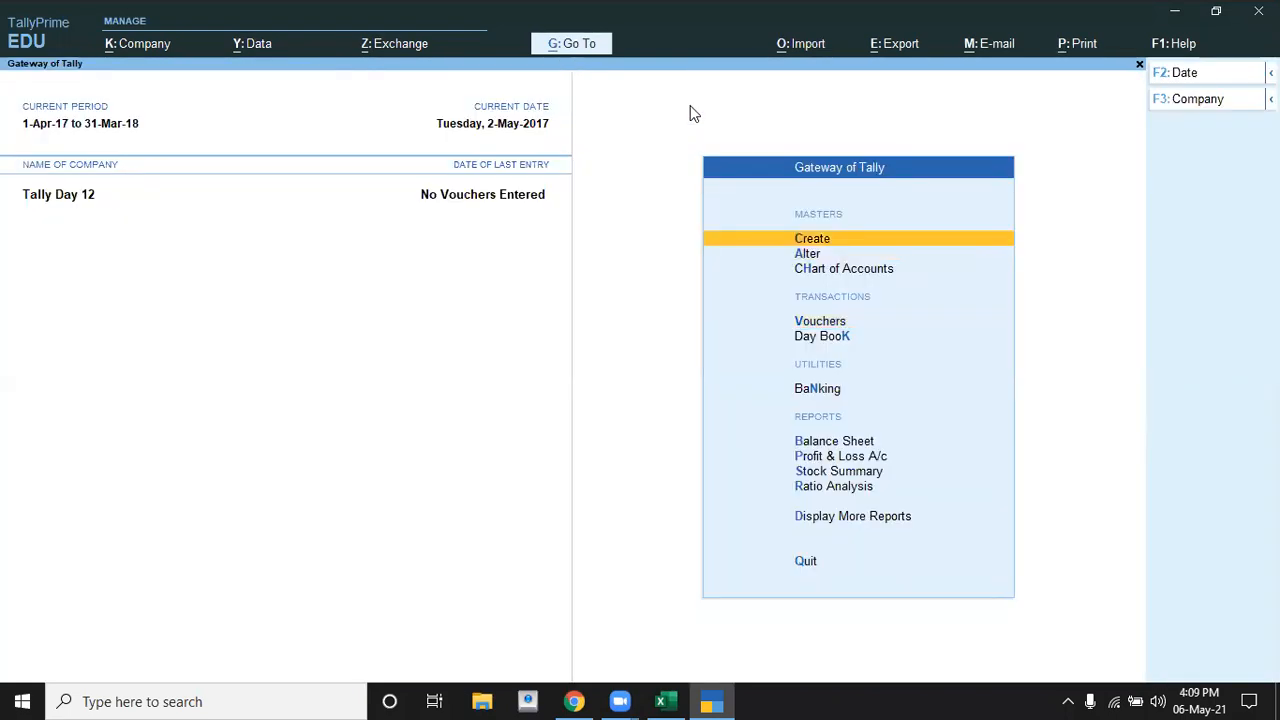
Start a new purchase order voucher and select Vilas Traders as the party account
key("Down")
key("Down")
key("Down")
key("Return")
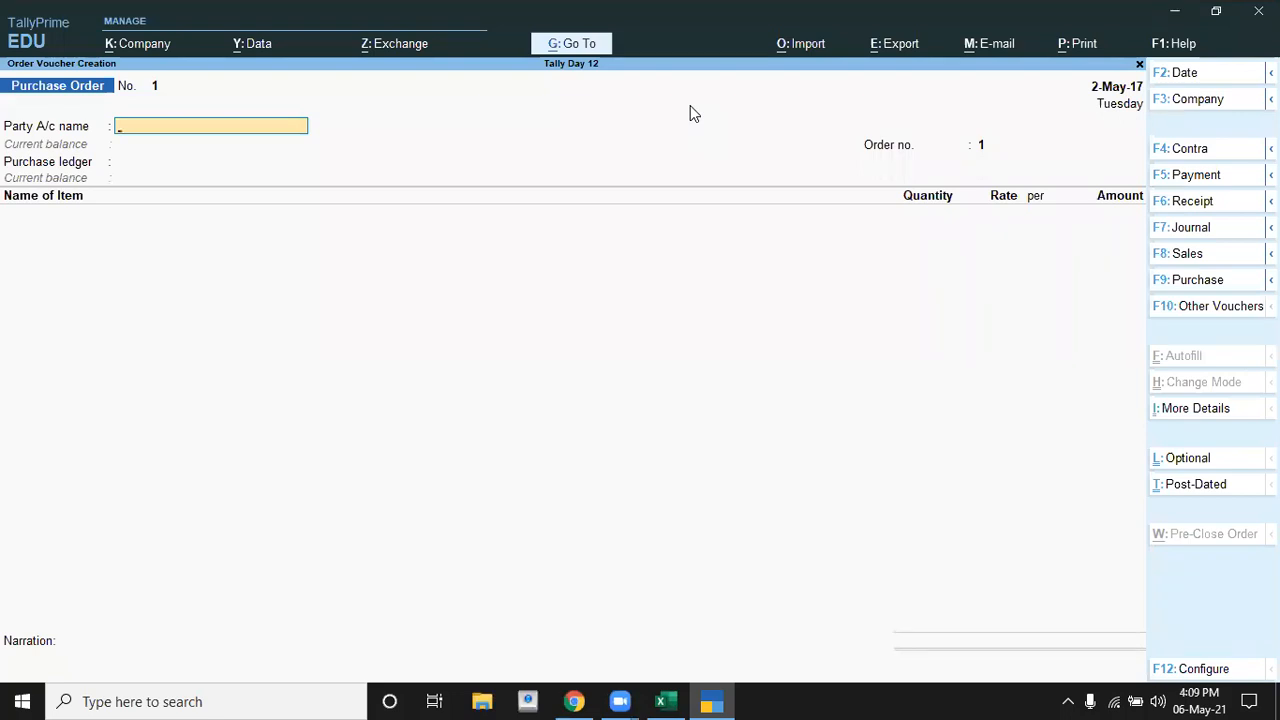
key("Down")
key("Down")
key("Down")
key("Down")
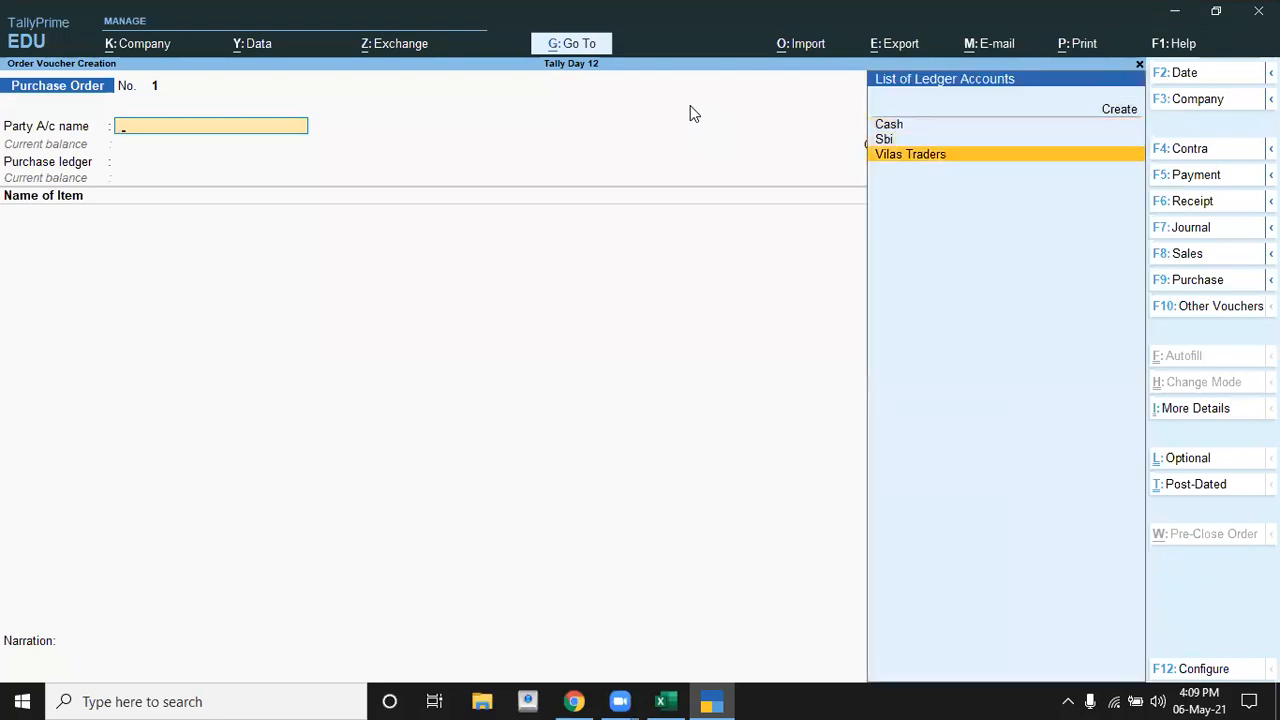
key("Return")
Accept the default order and supplier details for Vilas Traders, keeping the state Uttar Pradesh and country India
key("Return")
key("Return")
key("Return")
key("Return")
key("Return")
key("Return")
key("Return")
key("Return")
key("Return")
key("Return")
key("Return")
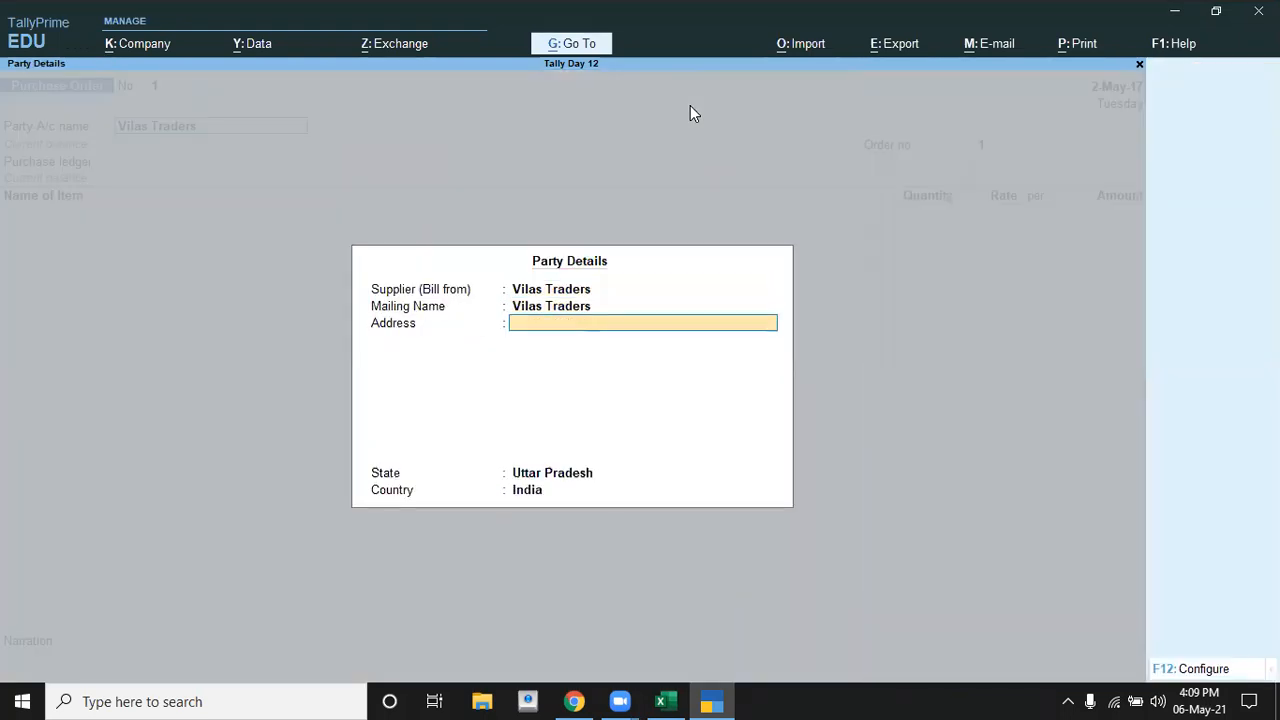
key("Return")
key("Return")
key("Return")
key("Return")
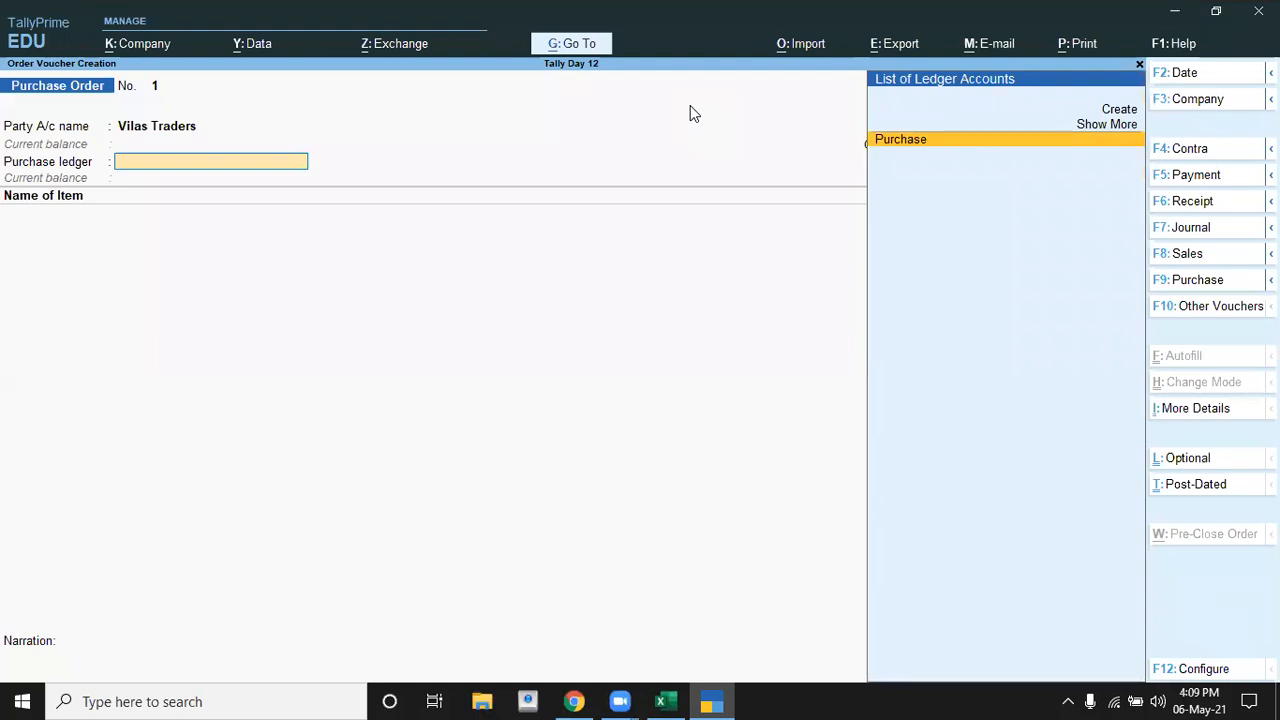
Enter the order number from question 2 of the Excel sheet in the purchase order
key("BackSpace")
key("alt+Tab")
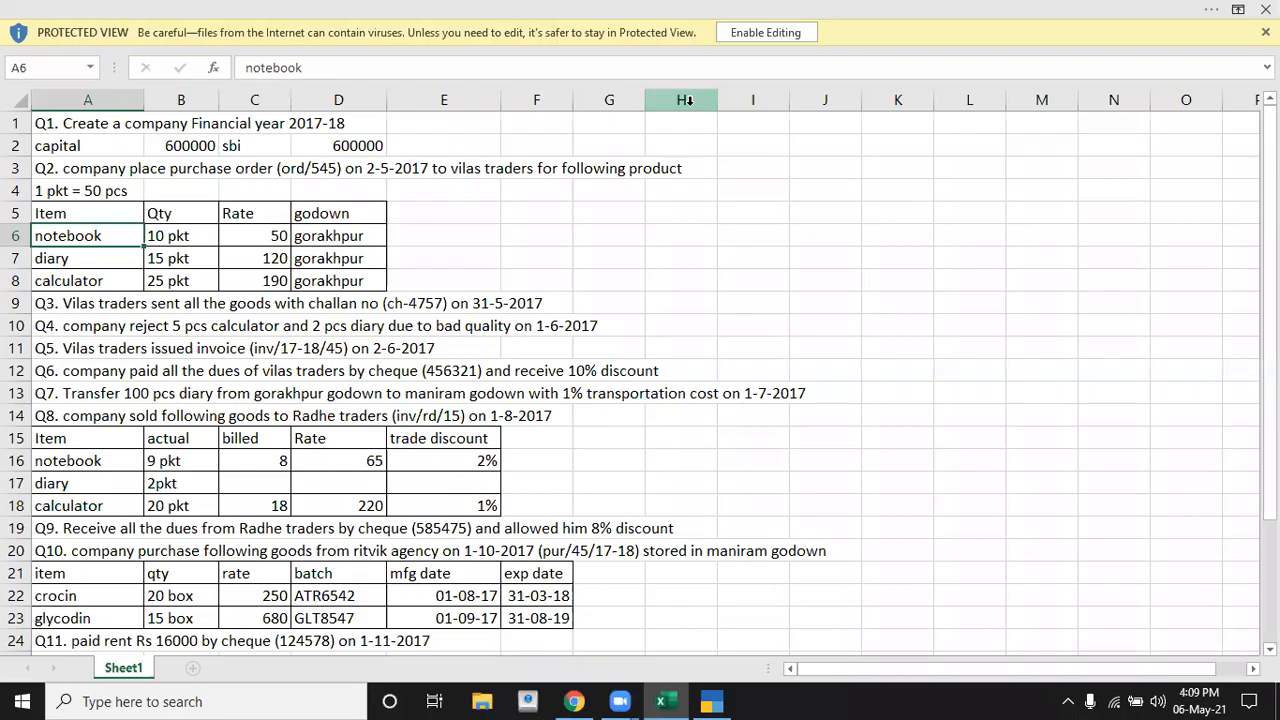
key("alt+Tab")
type("ord/540")
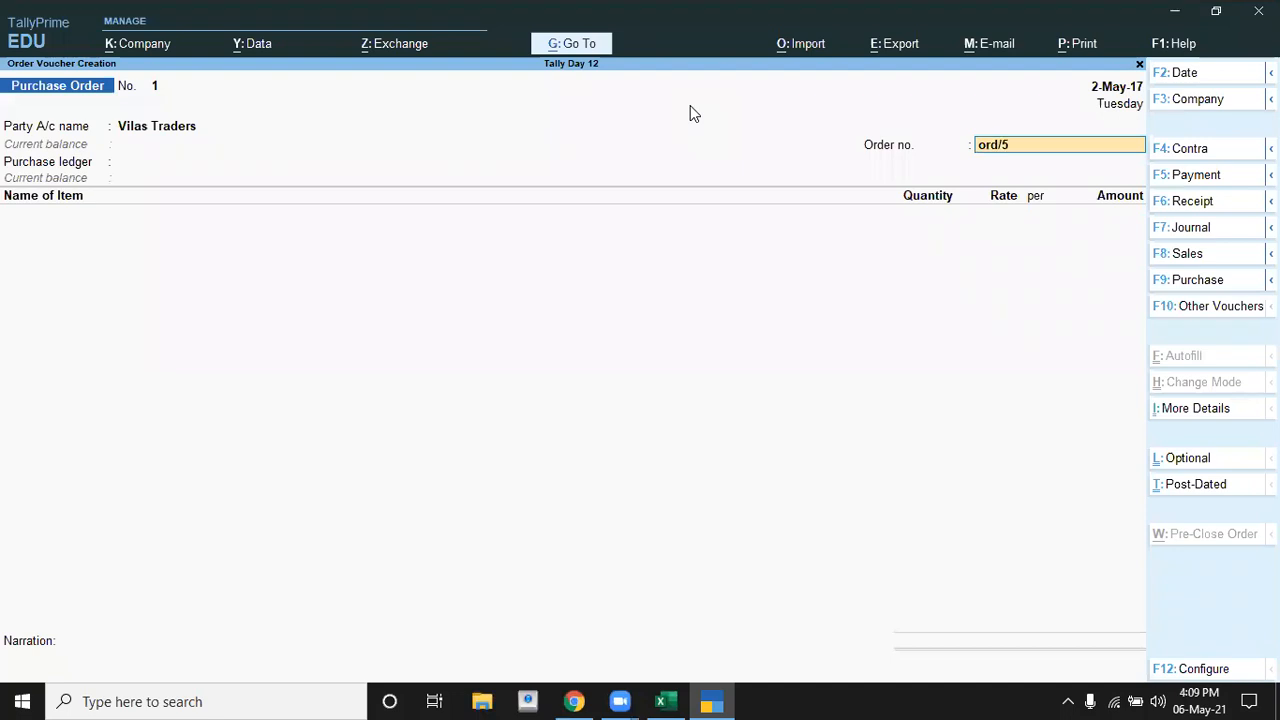
key("Return")
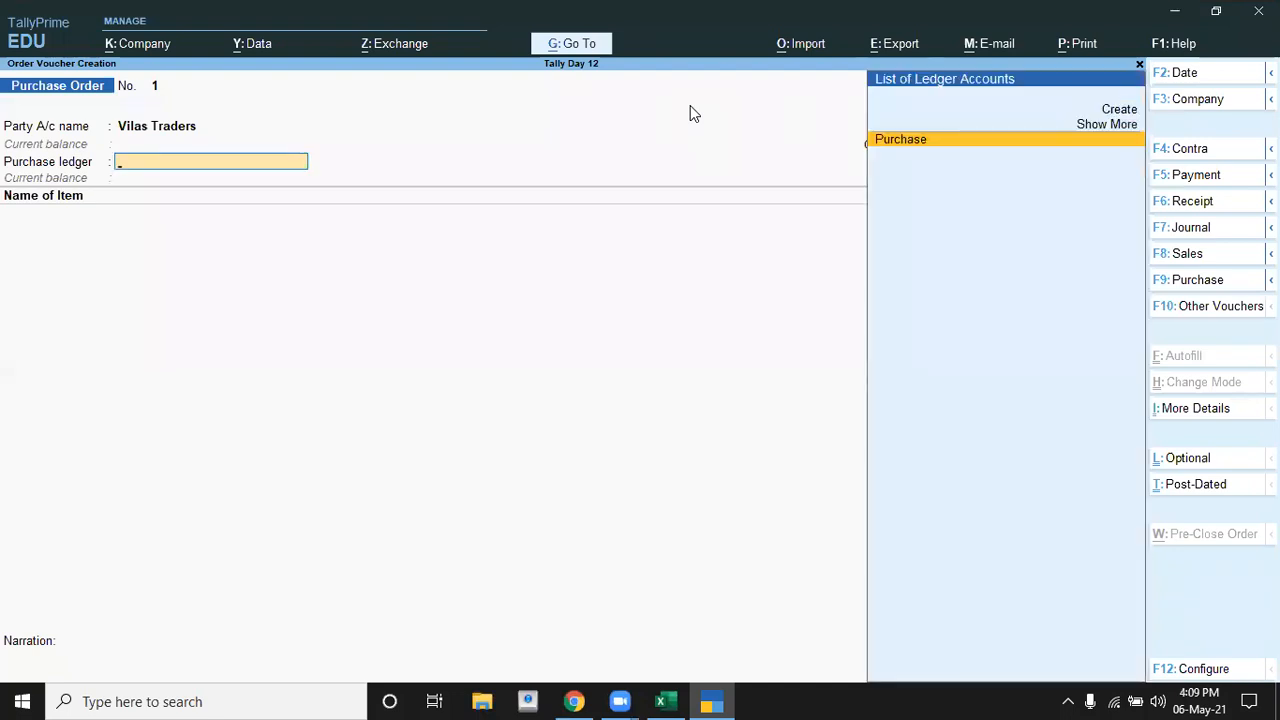
Choose the Purchase ledger and add the Notebook item, due on 2-May-17, in the Gorakhpur godown
key("Return")
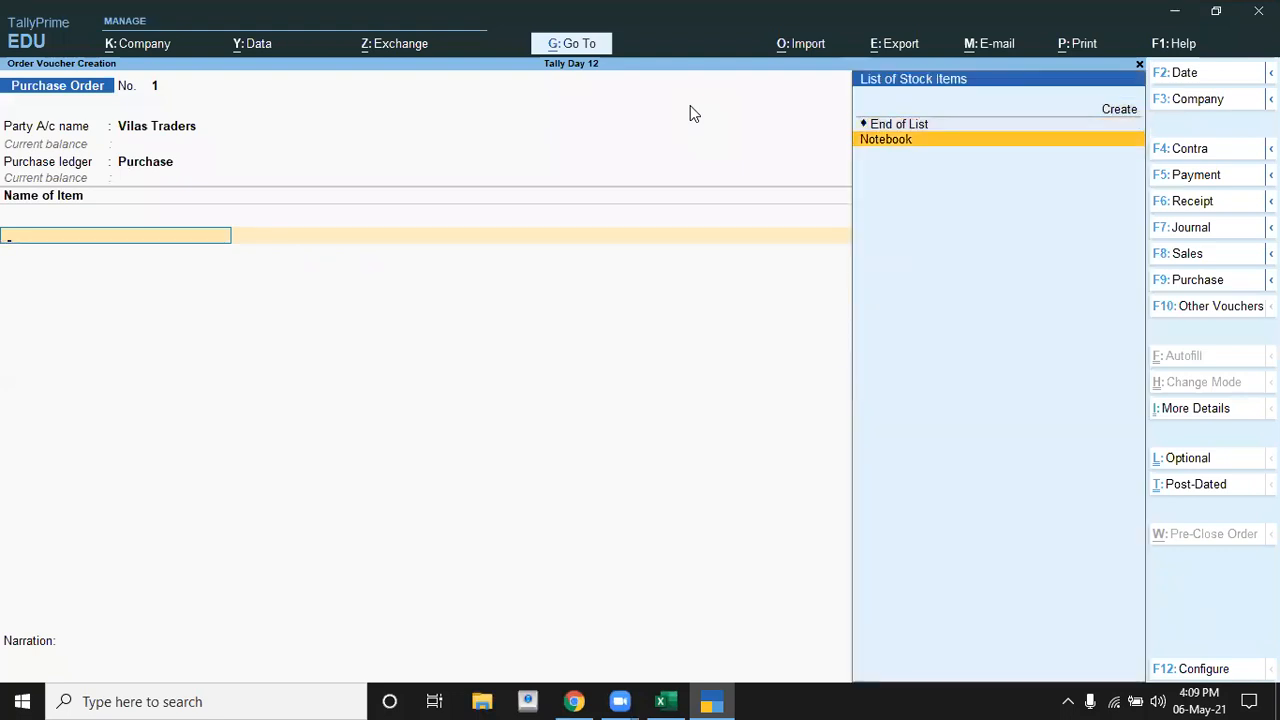
key("Return")
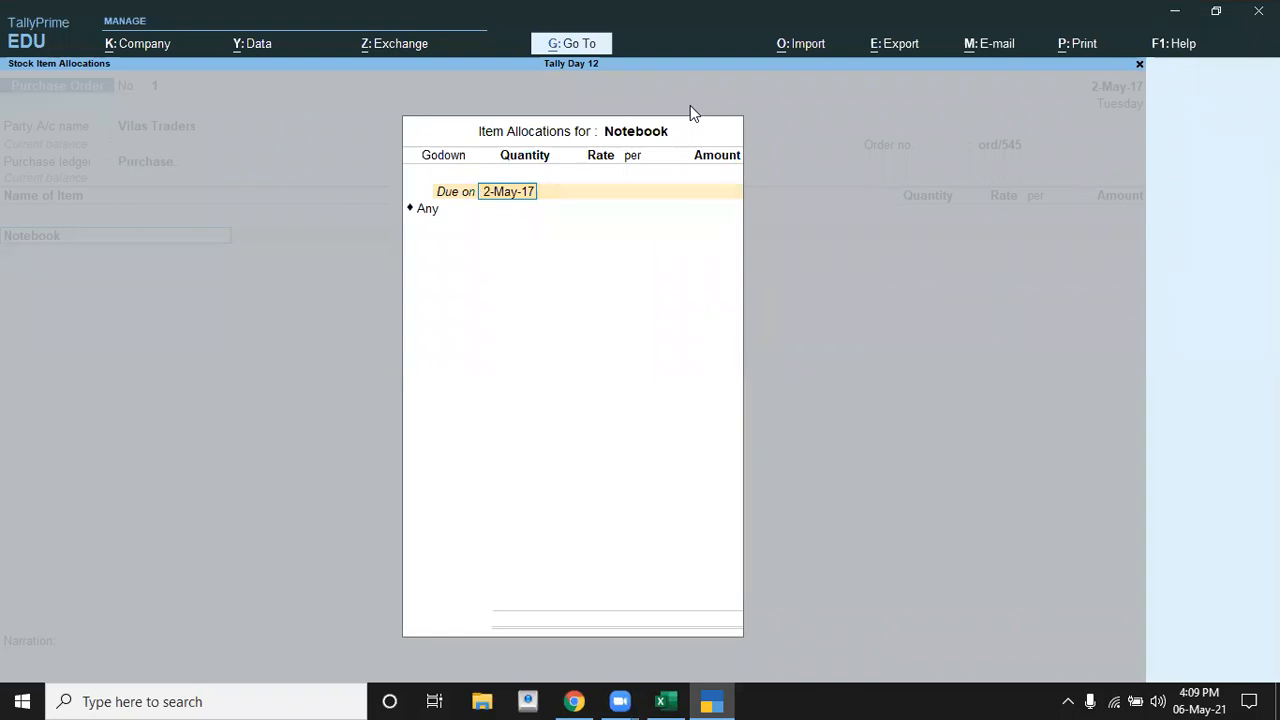
key("Return")
key("BackSpace")
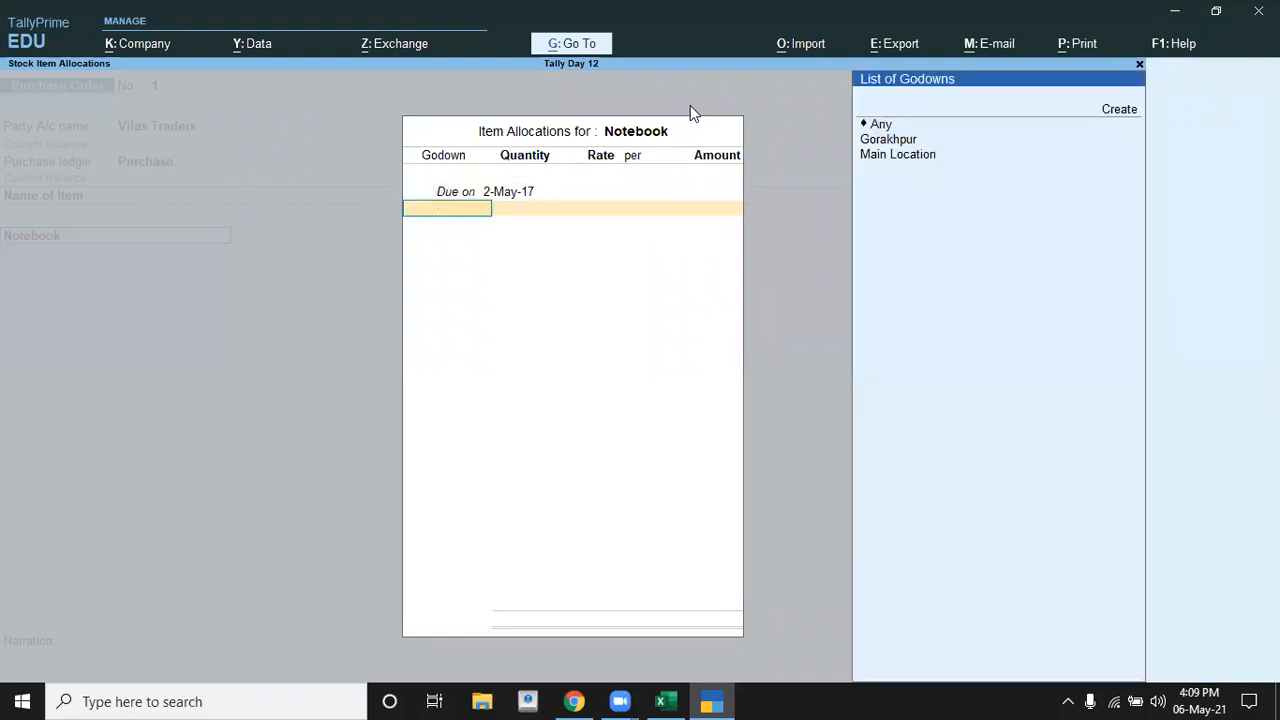
key("Down")
key("Down")
key("Return")
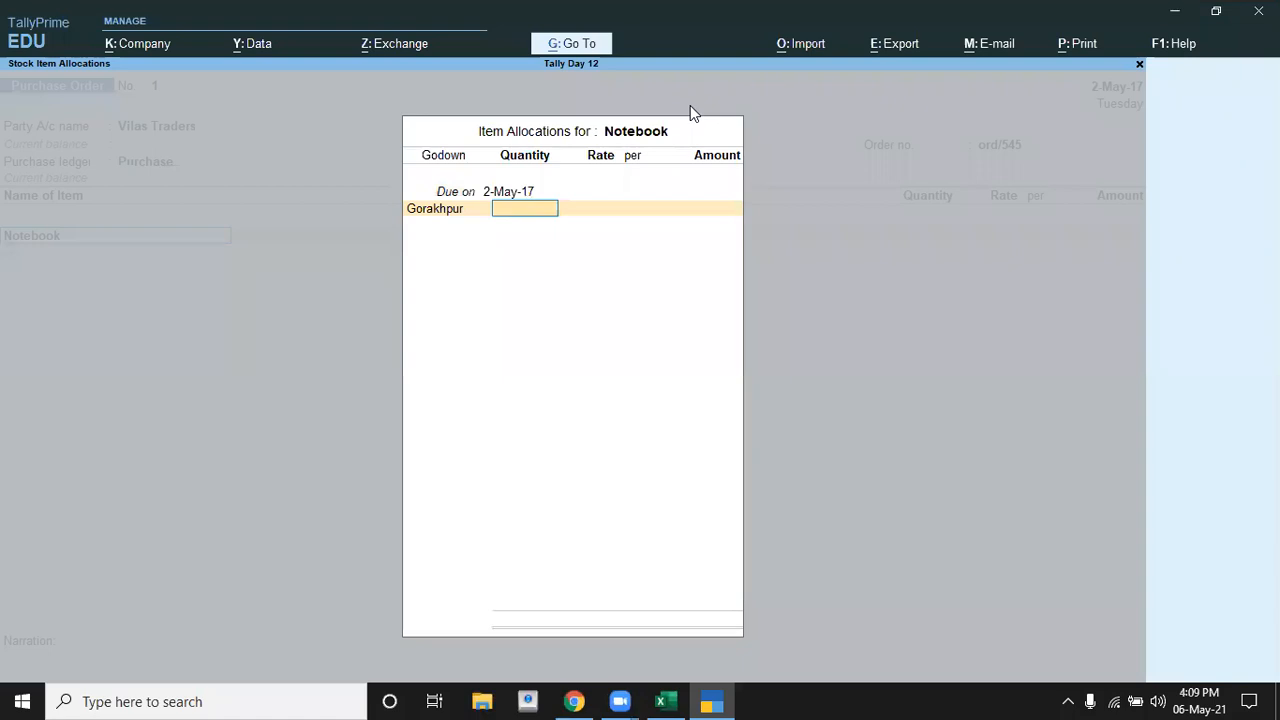
Check the notebook row in the Excel sheet and enter 10 pkt of Notebook at a rate of 50 per pkt, finishing its allocation
key("alt+Tab")
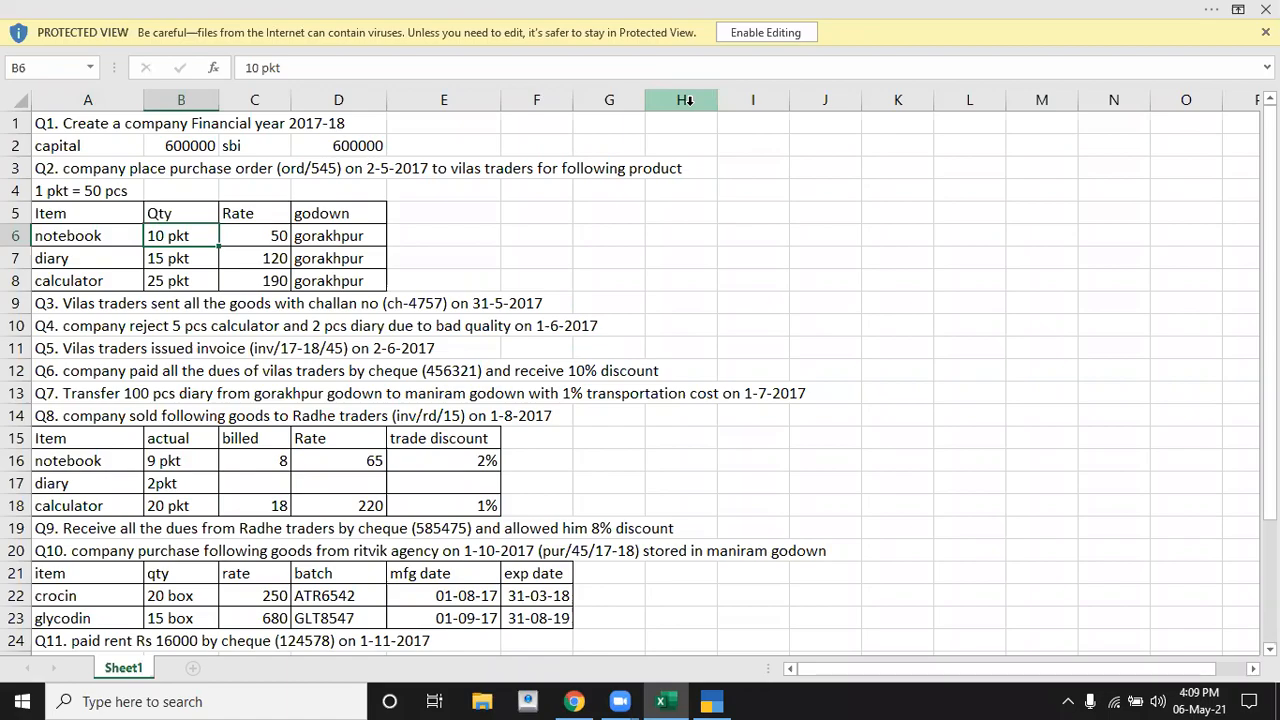
key("alt+Tab")
type("10")
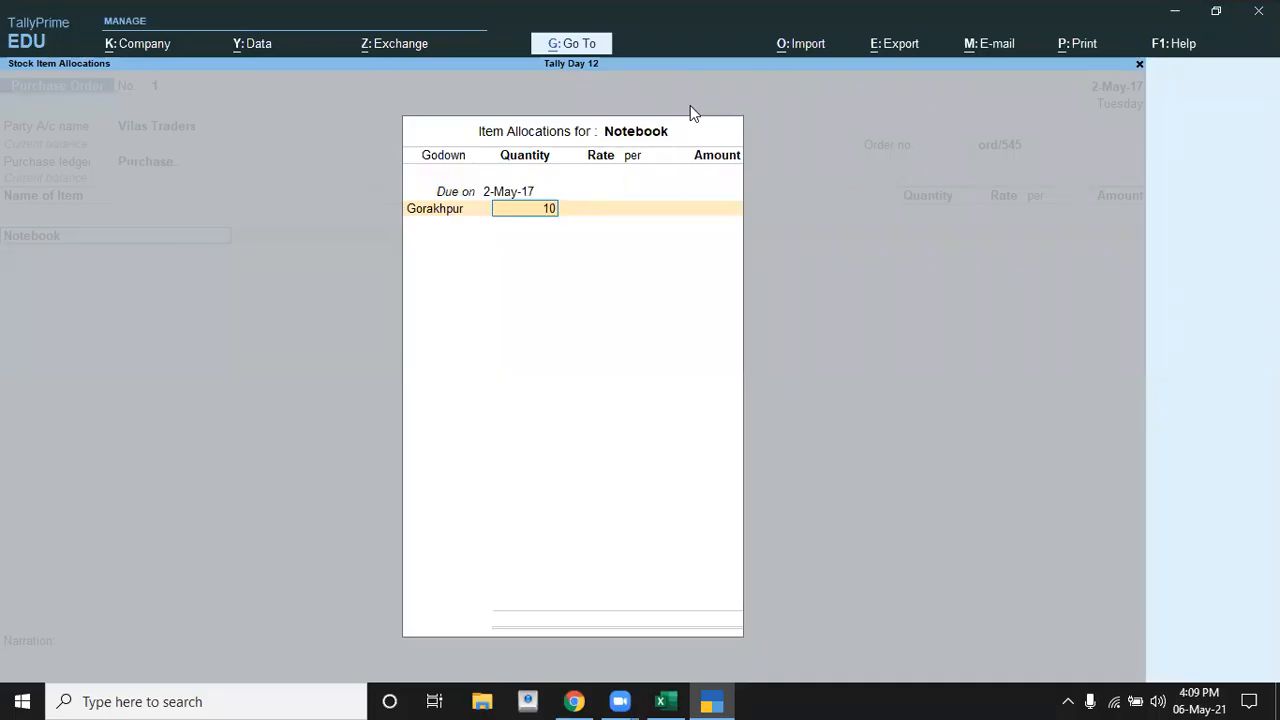
key("Return")
type("50")
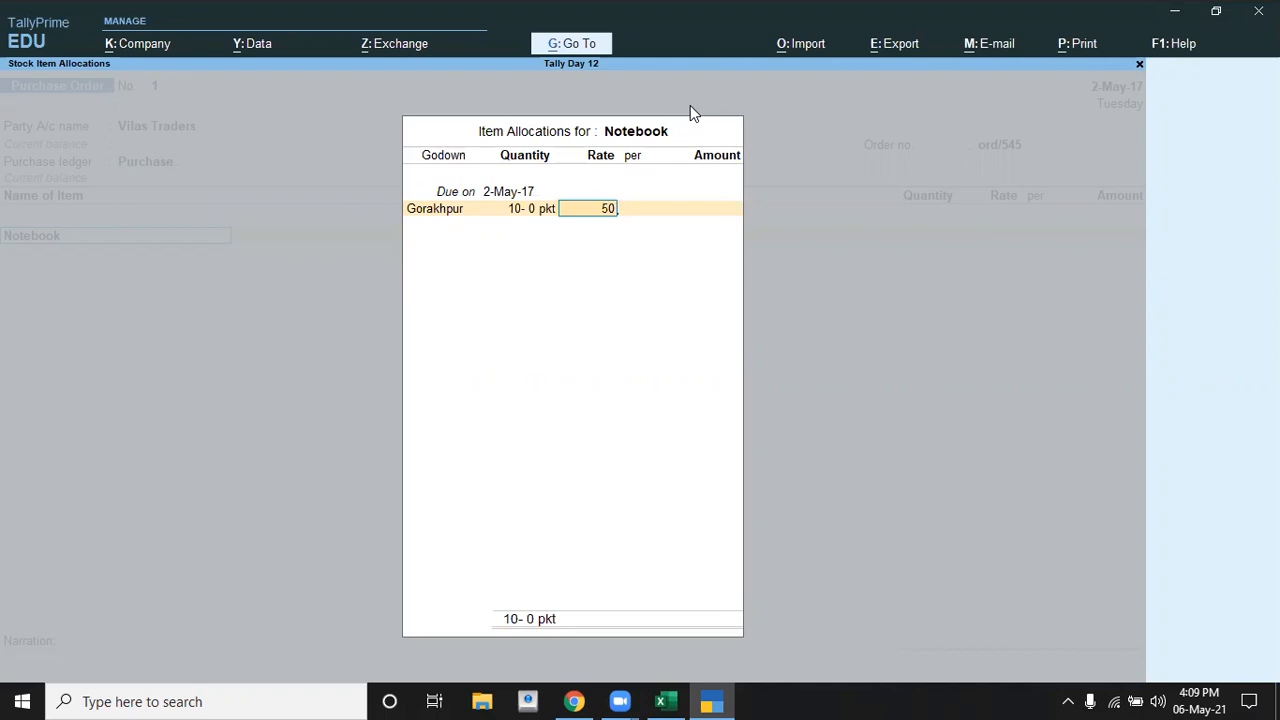
key("Return")
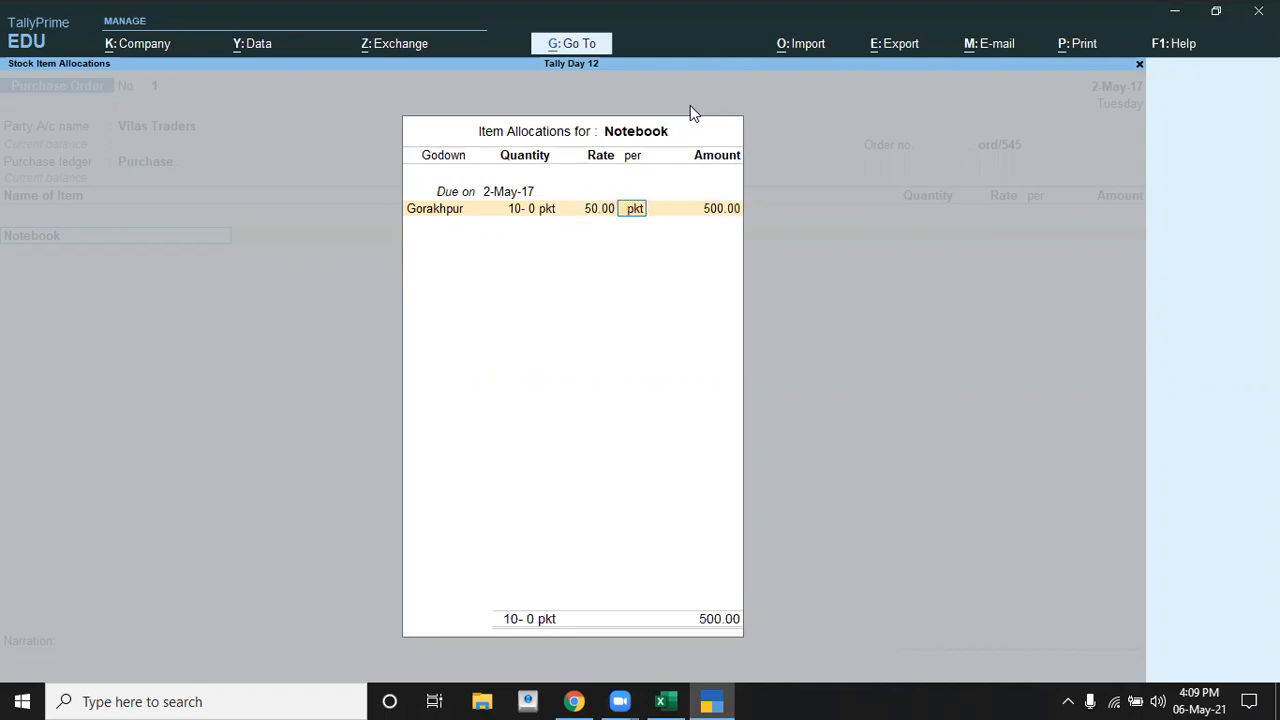
key("Return")
key("Return")
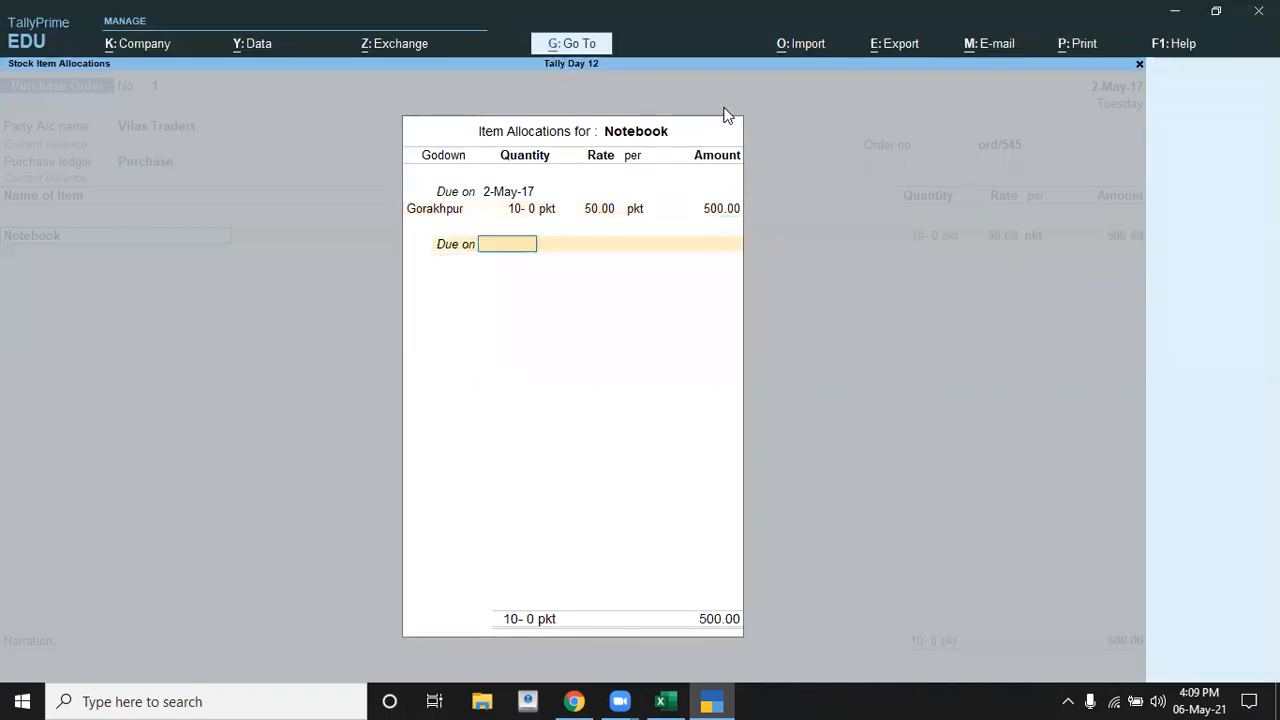
key("Return")
key("Return")
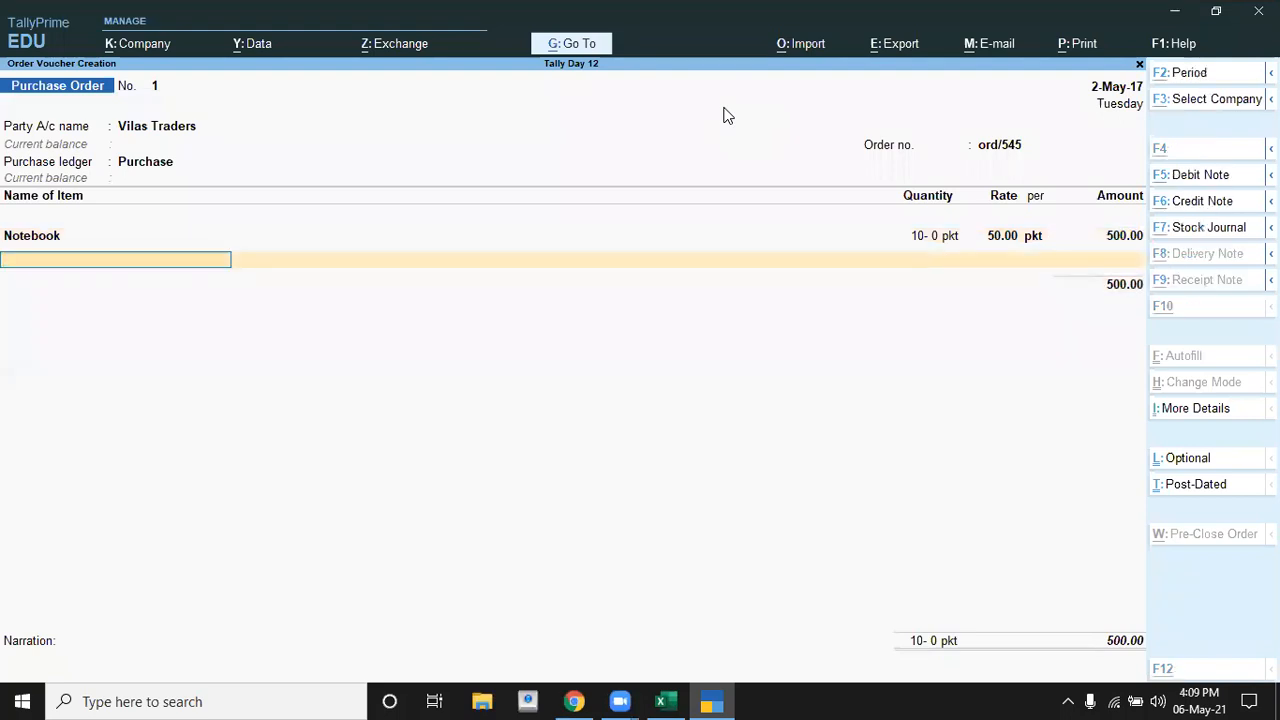
Start creating a stock item from the purchase order, named Diary, under Primary with the unit pkt of 50 pcs
key("alt+c")
key("alt+Tab")
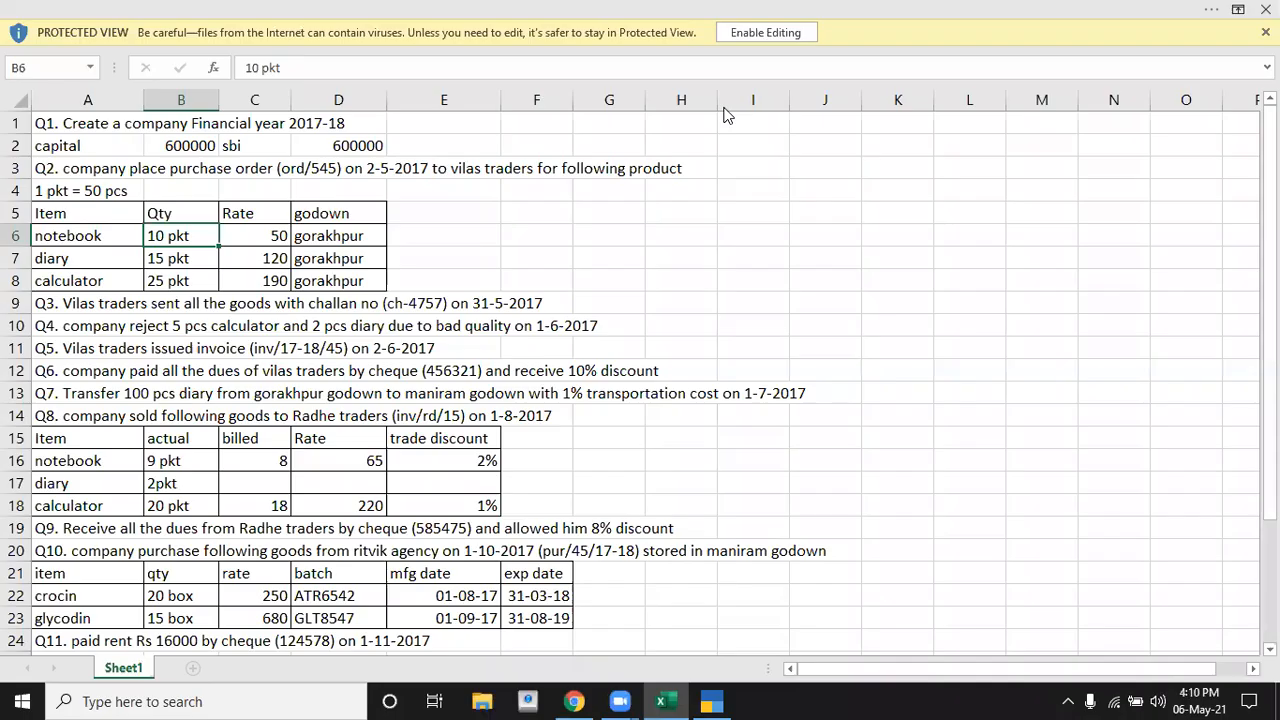
key("alt+Tab")
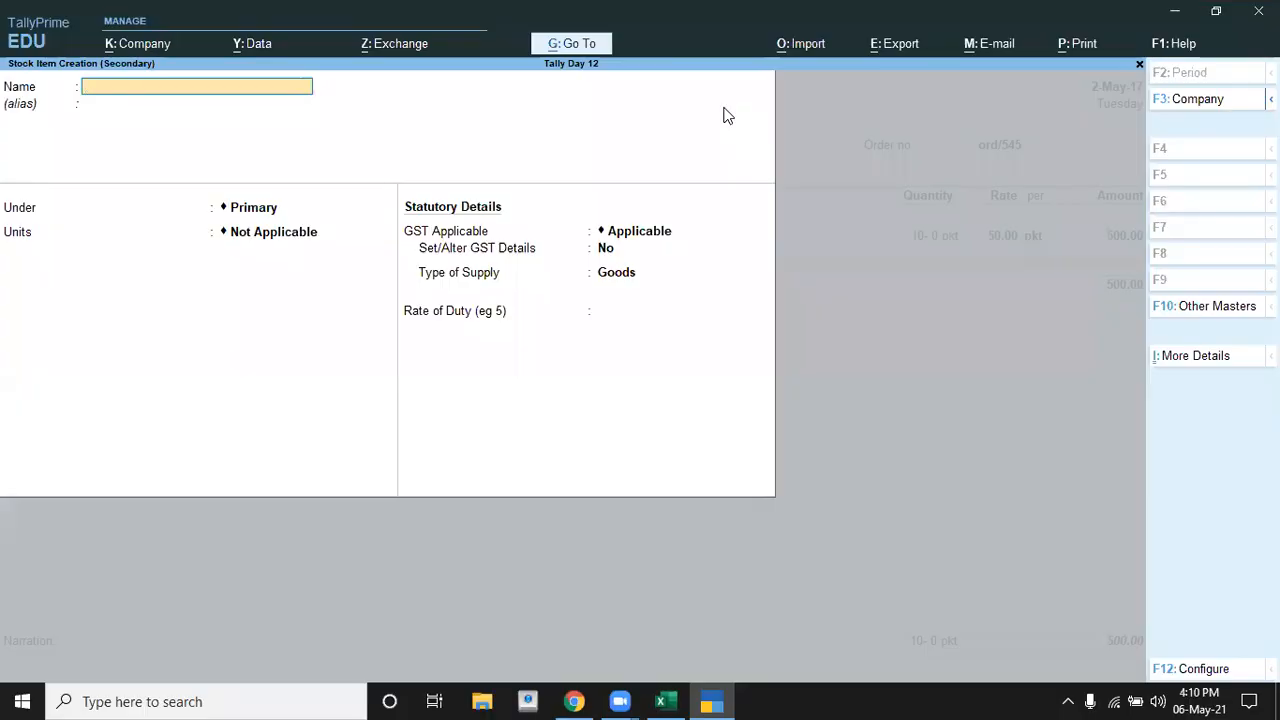
type("Diary")
key("Return")
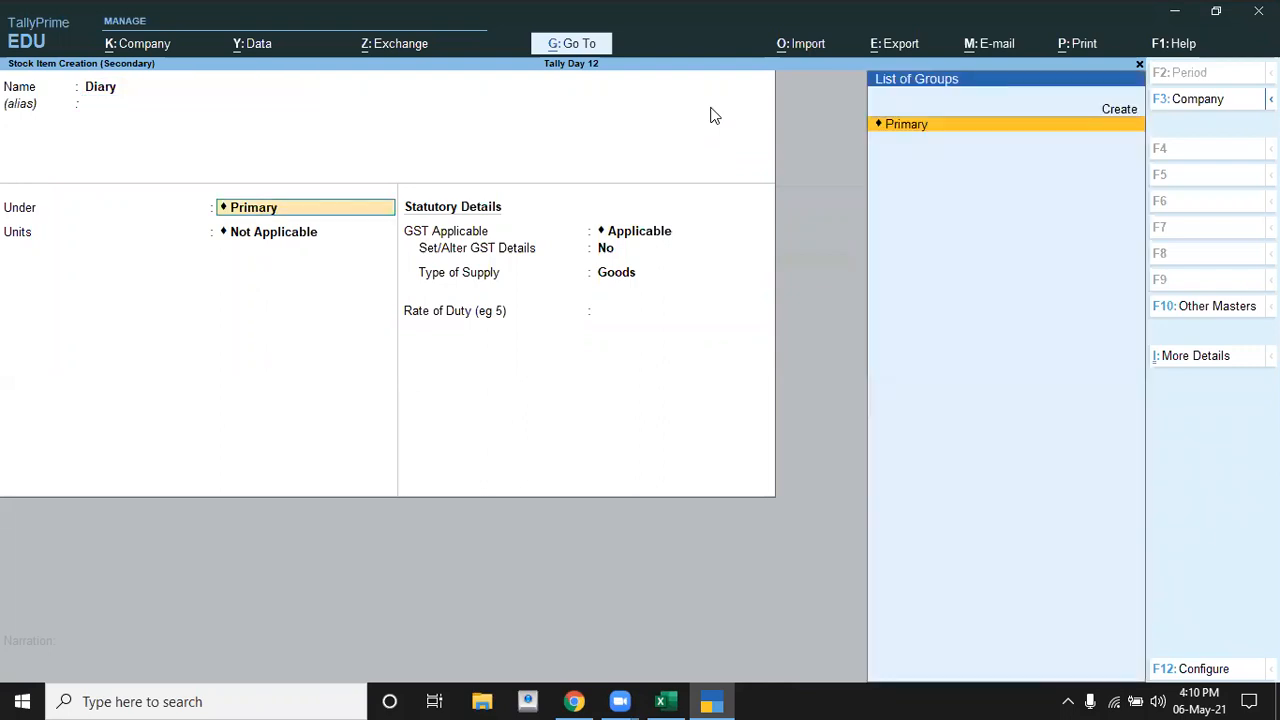
key("Return")
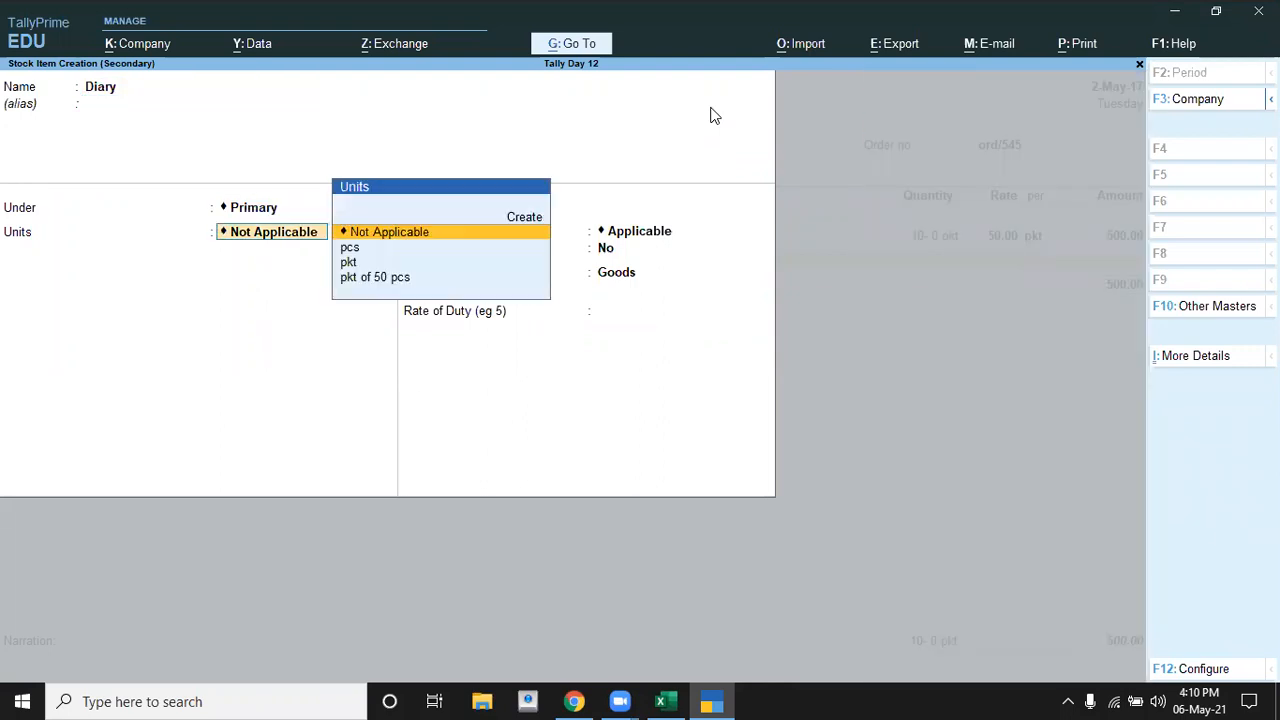
key("Down")
key("Down")
key("Down")
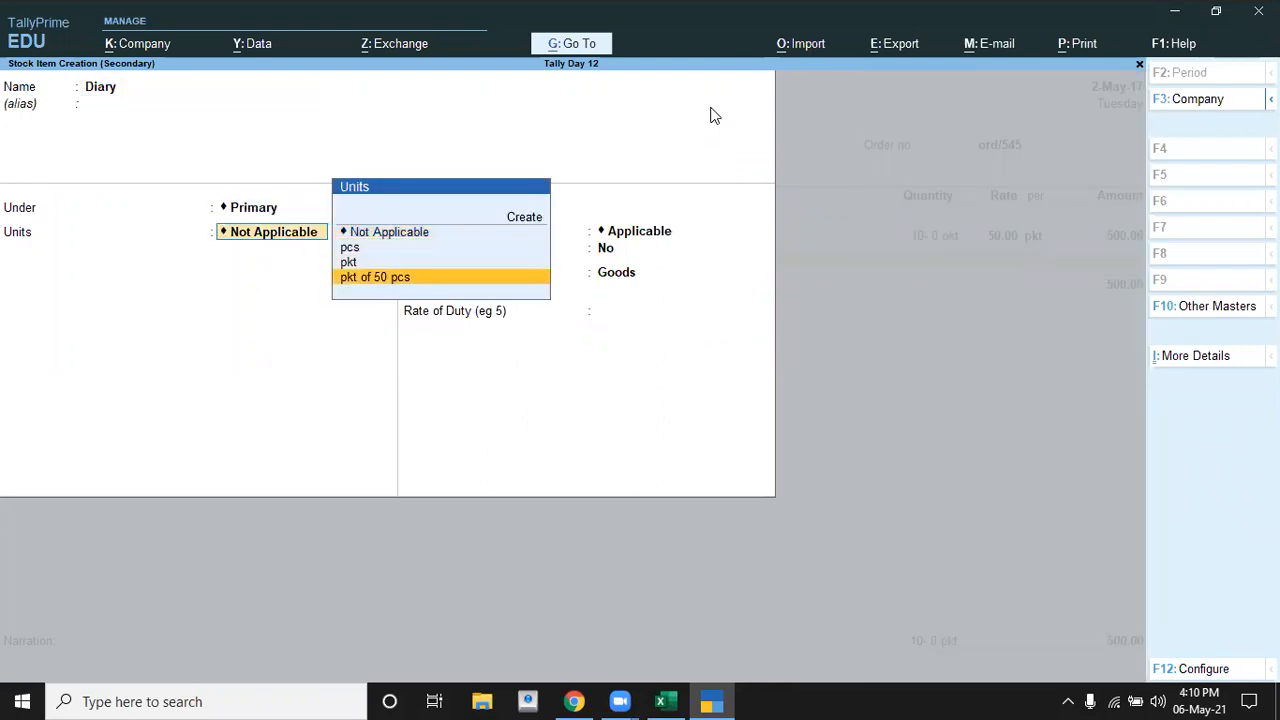
key("Return")
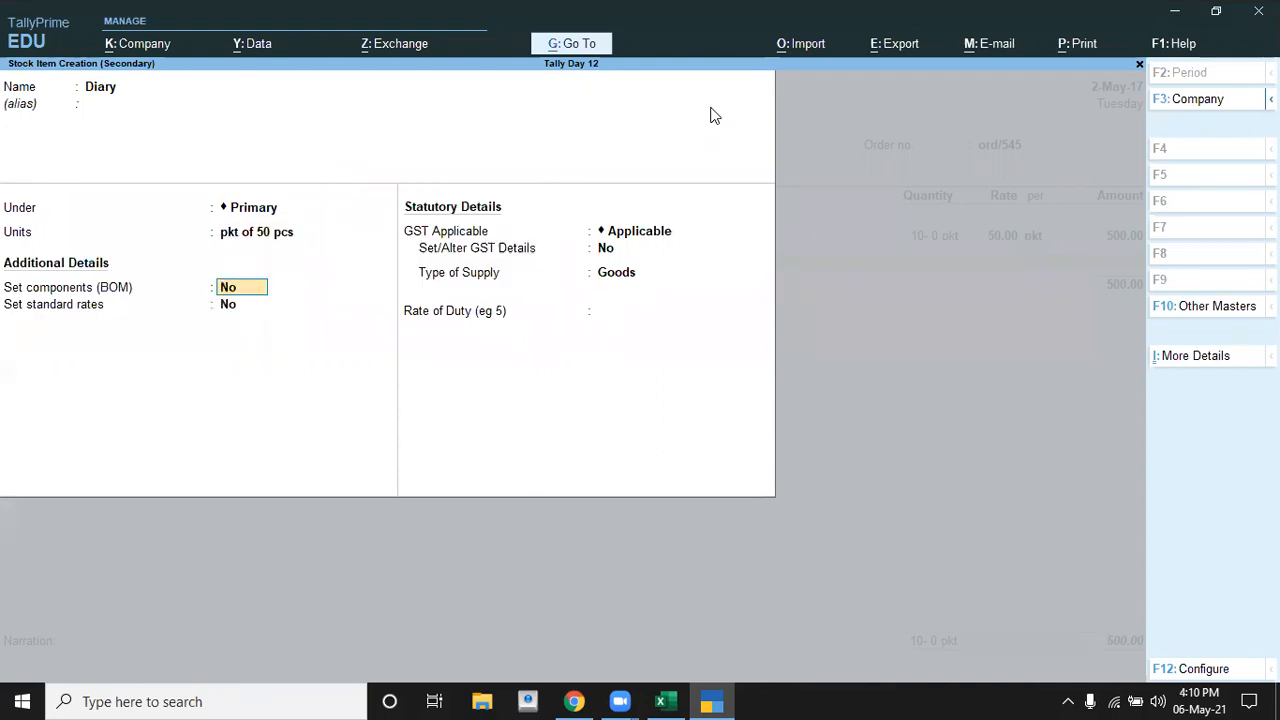
Save the Diary stock item with its default additional and statutory details and accept the due date 2-May-17
key("Return")
key("Return")
key("Return")
key("Return")
key("Return")
key("Return")
key("Return")
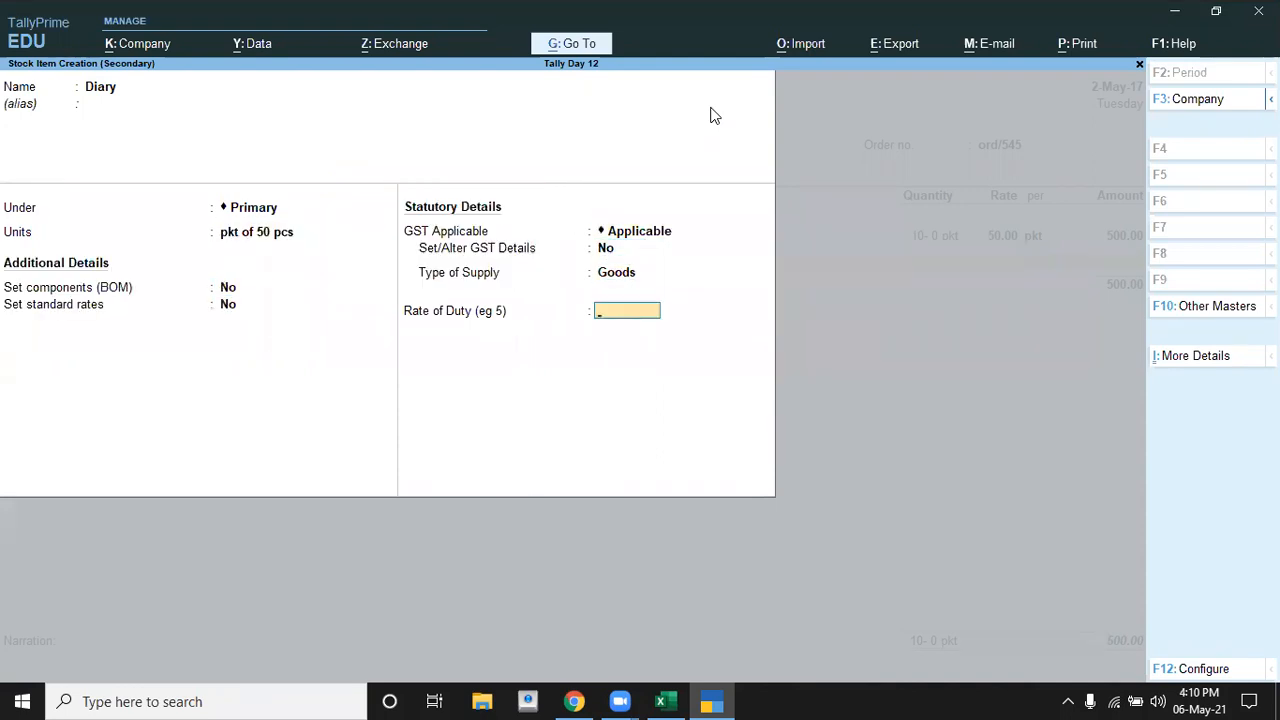
key("Return")
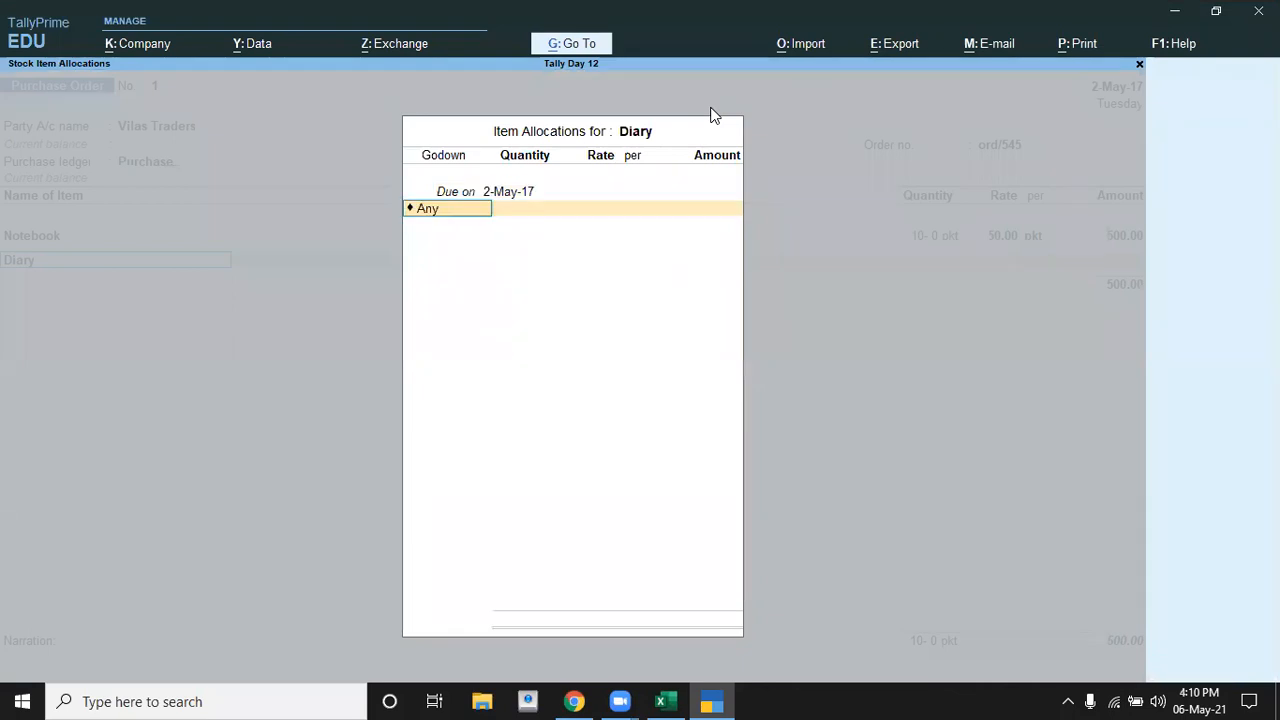
Allocate Diary to the Gorakhpur godown and enter the quantity from the Excel sheet, 15 pkt
key("Down")
key("Down")
key("Return")
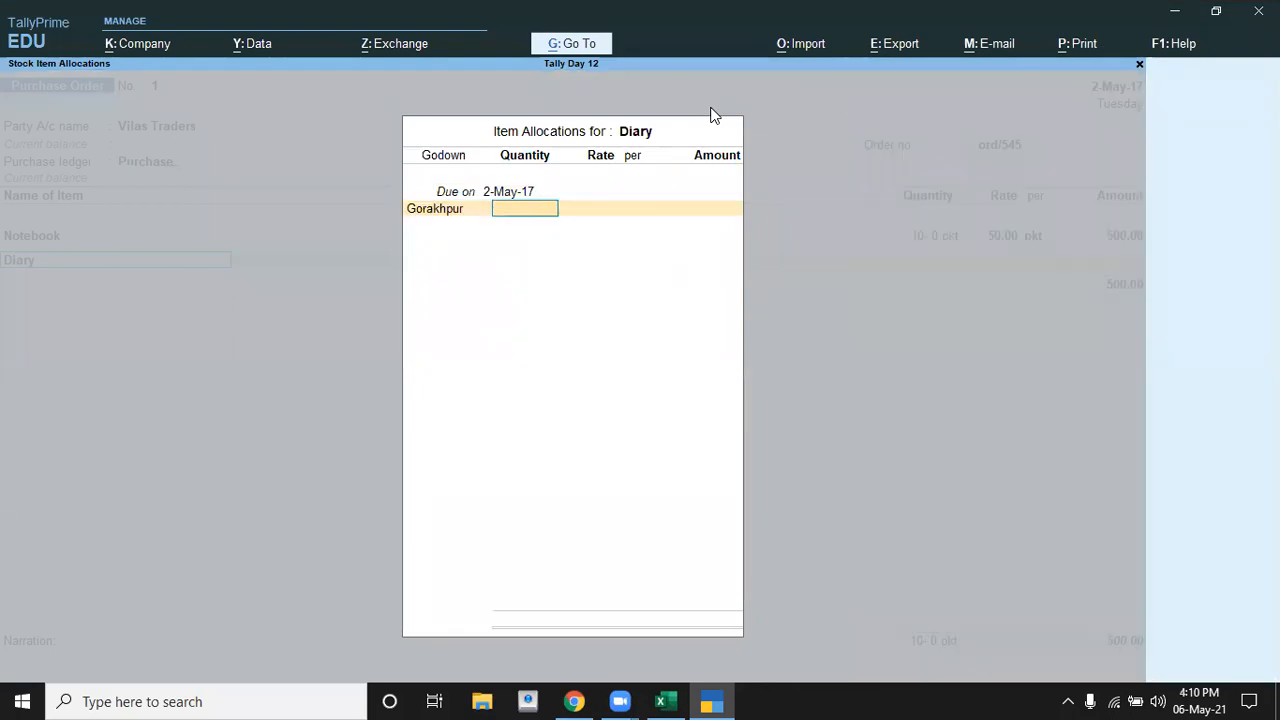
key("alt+Tab")
key("Down")
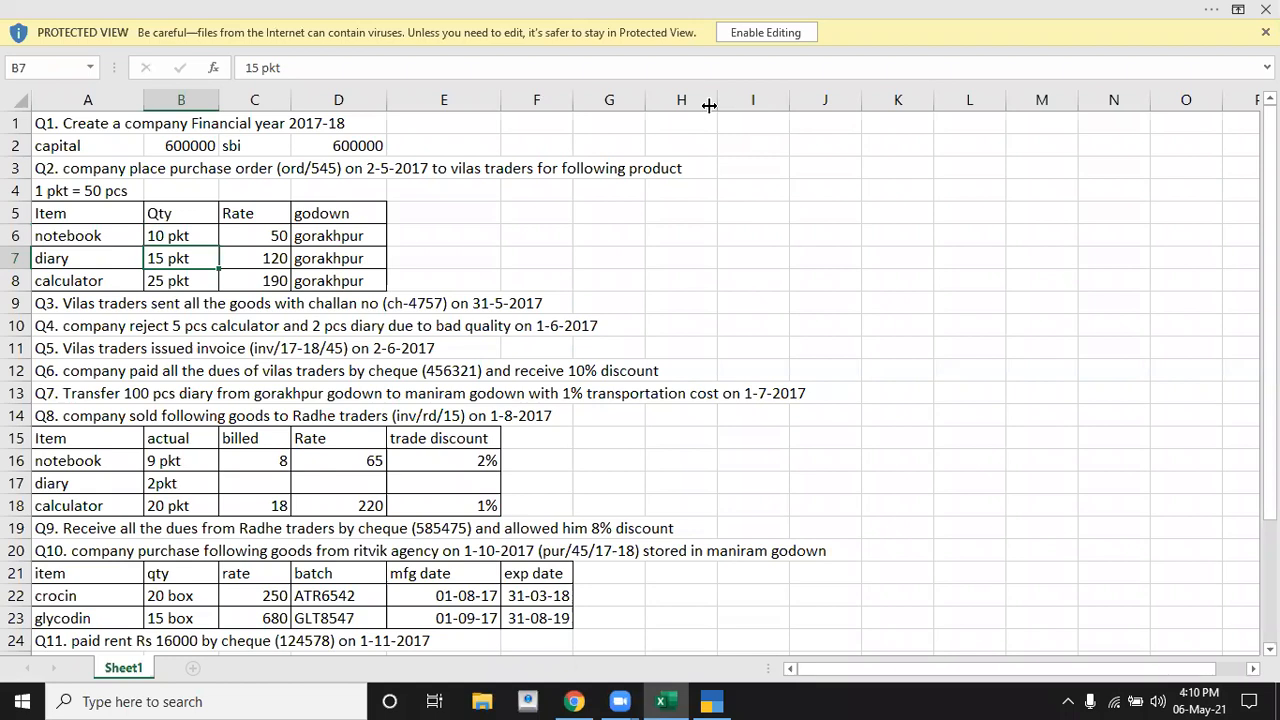
key("alt+Tab")
type("15")
key("Return")
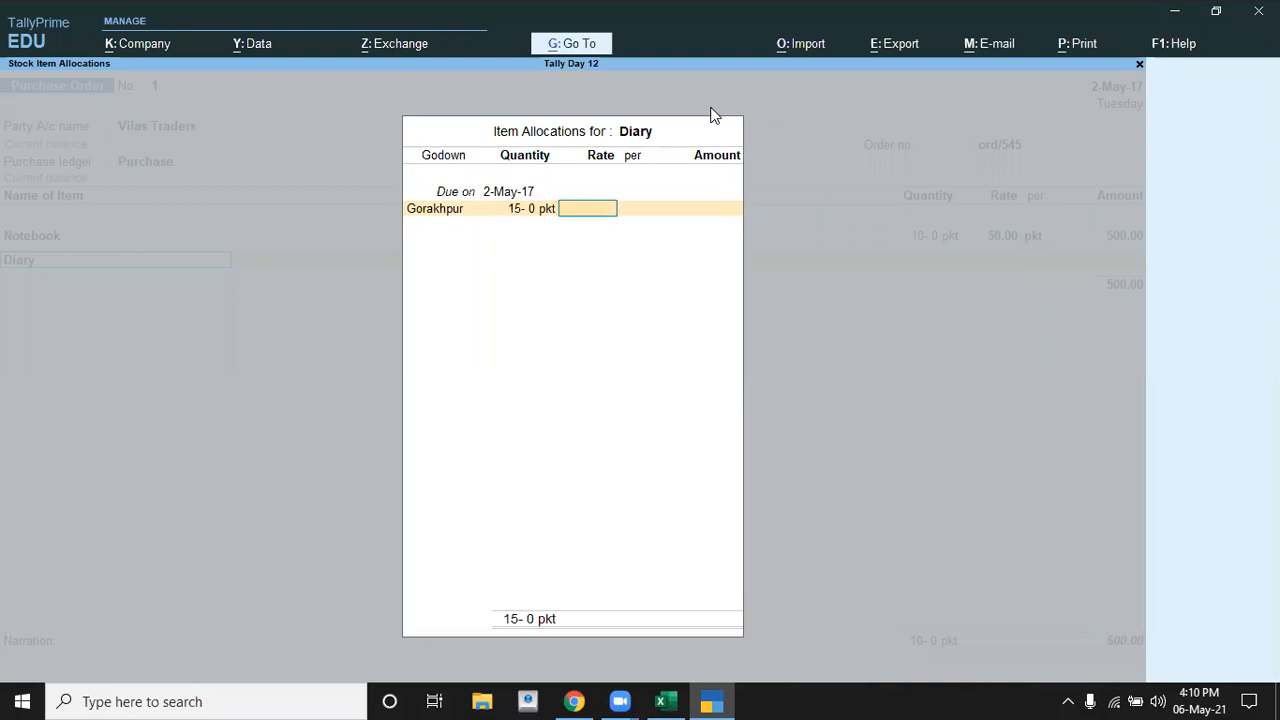
Set the Diary rate to 120 per pkt and complete its line in the purchase order
type("120")
key("Return")
key("Return")
key("Return")
key("Return")
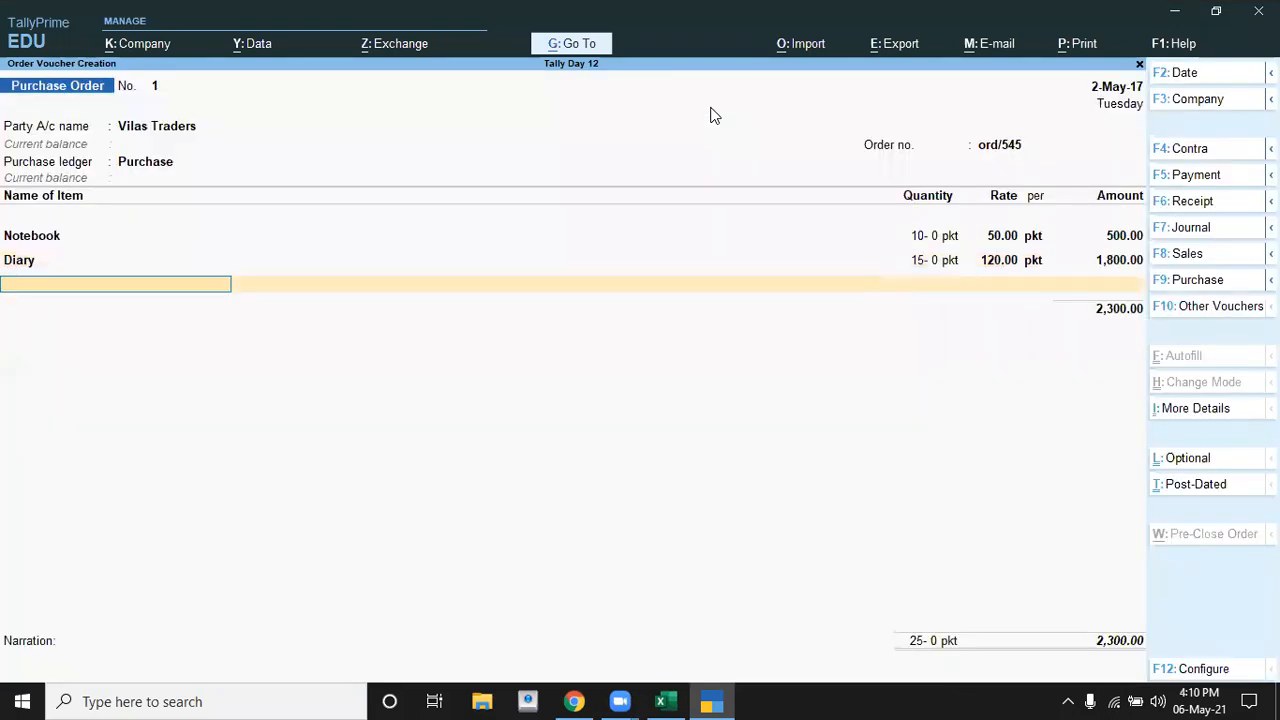
Check the next product in the Excel sheet and start a new stock item named Calculator under Primary with the unit pkt of 50 pcs
key("alt+c")
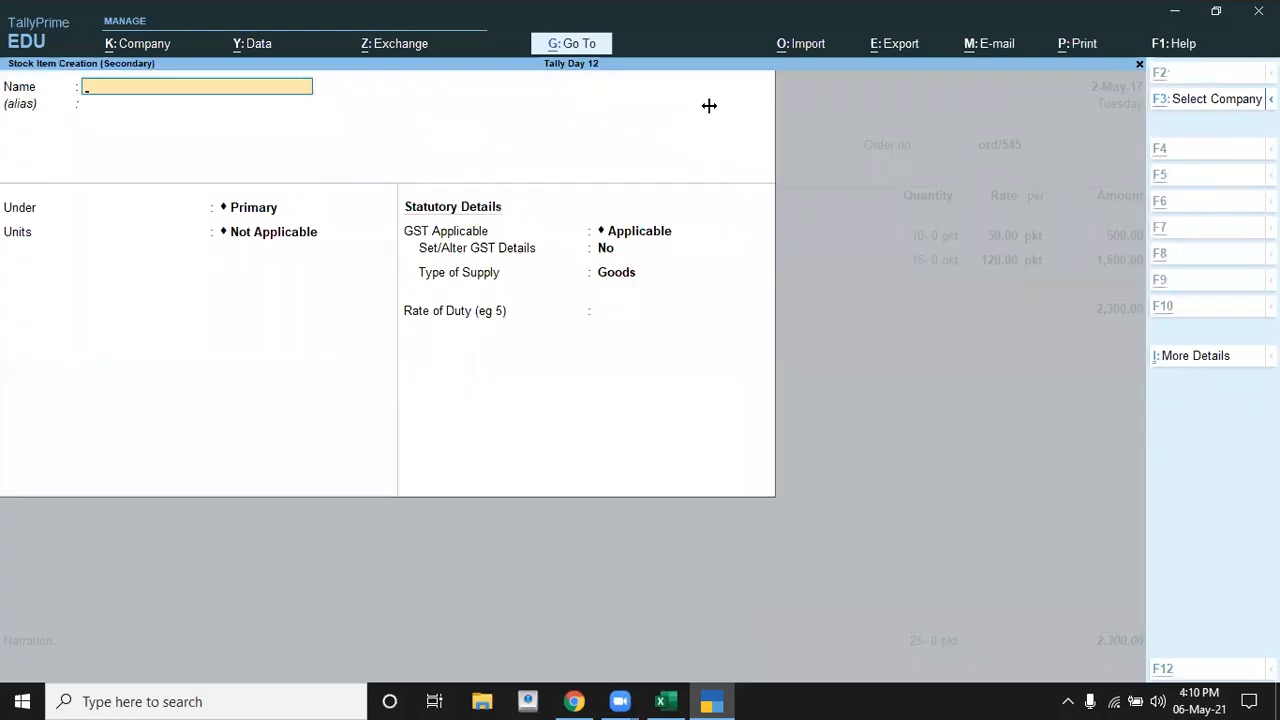
key("alt+Tab")
key("Down")
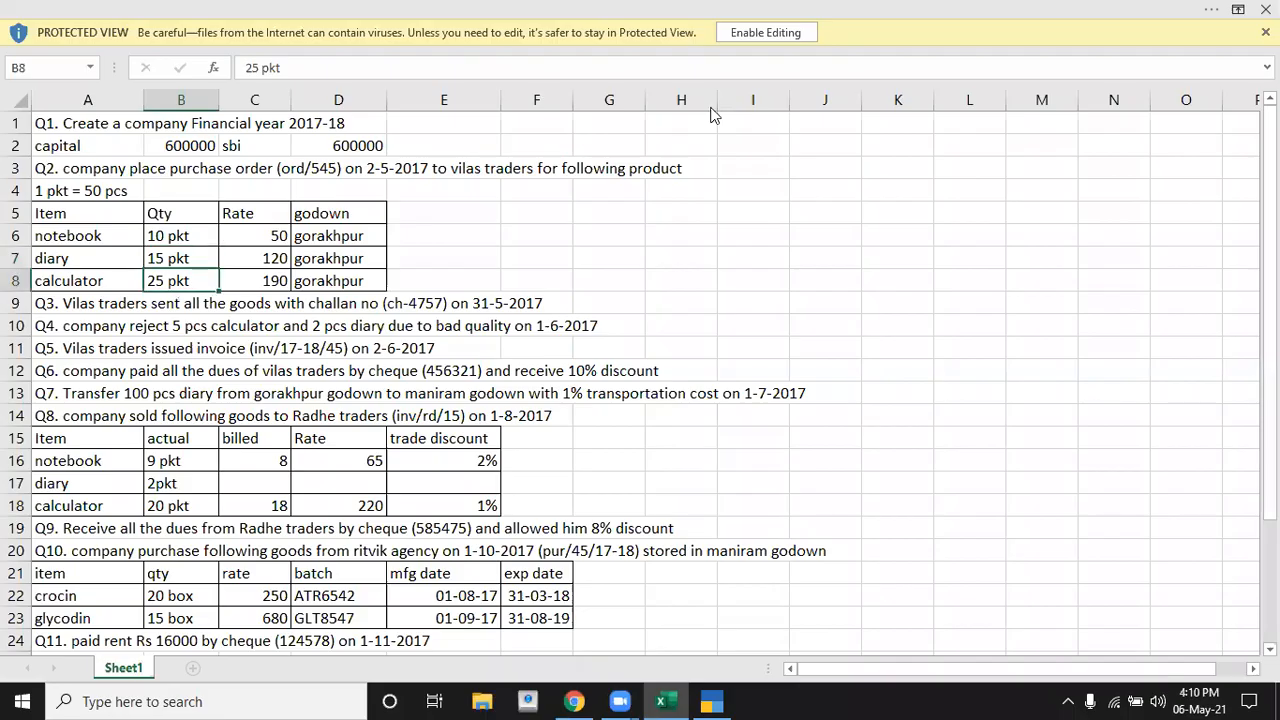
key("alt+Tab")
key("alt+Tab")
type("Calculator")
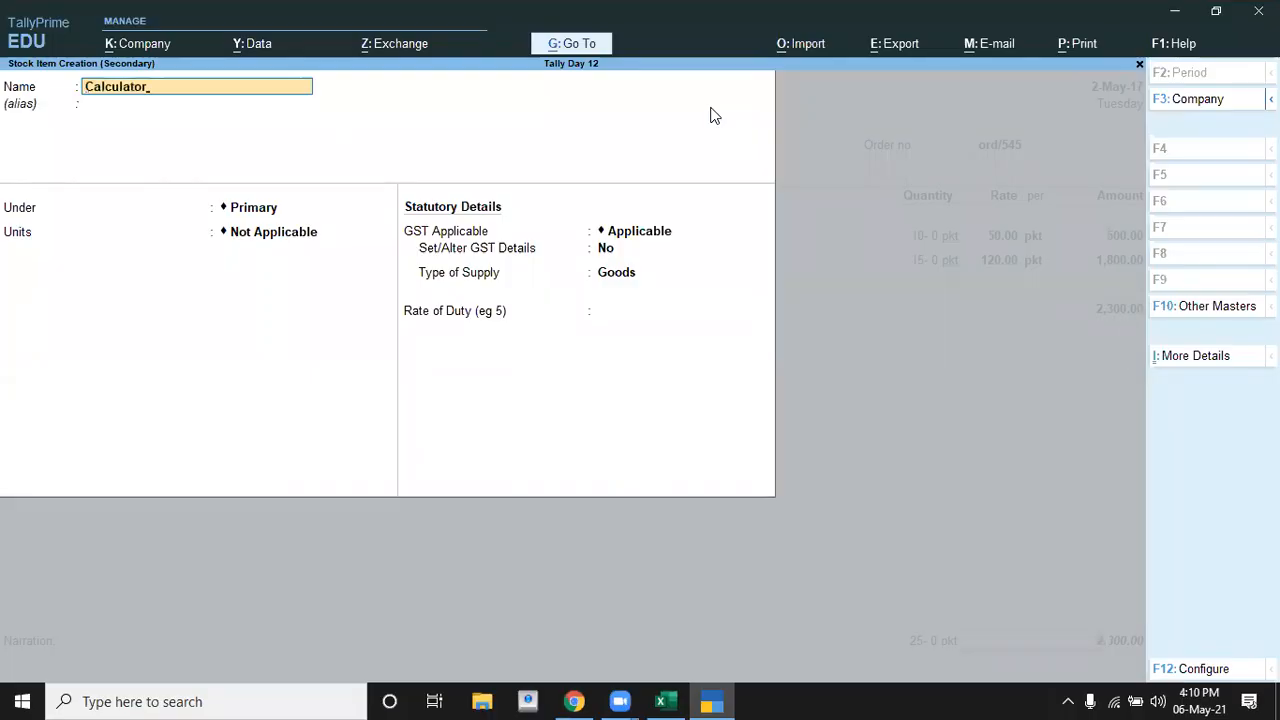
key("Return")
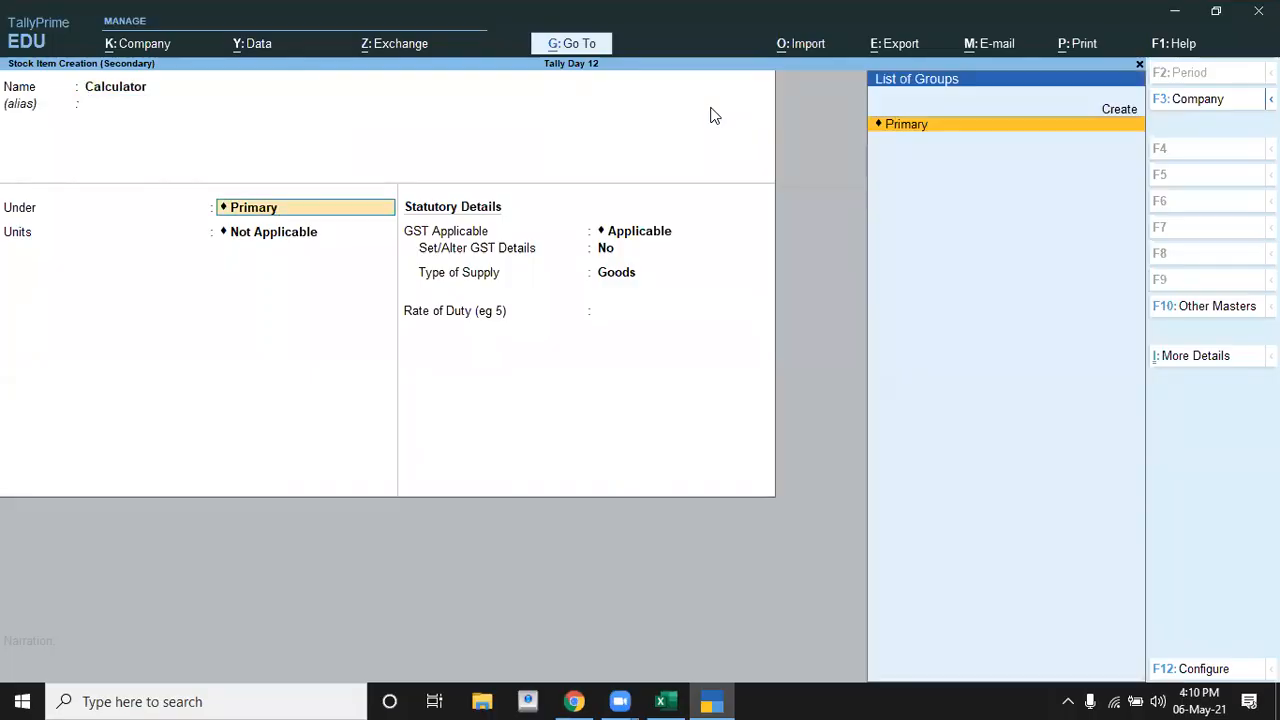
key("Return")
key("Down")
key("Down")
key("Down")
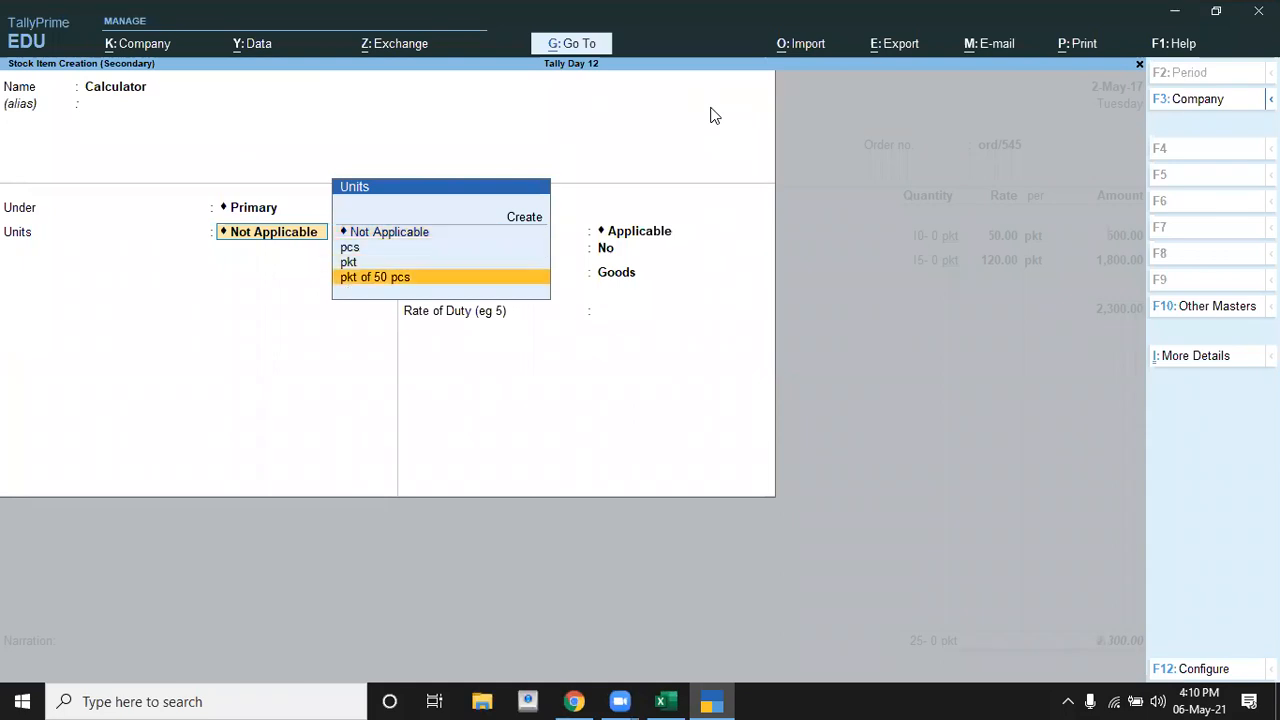
key("Return")
Save the Calculator stock item with its default additional and statutory details and accept the due date 2-May-17
key("Return")
key("Return")
key("Return")
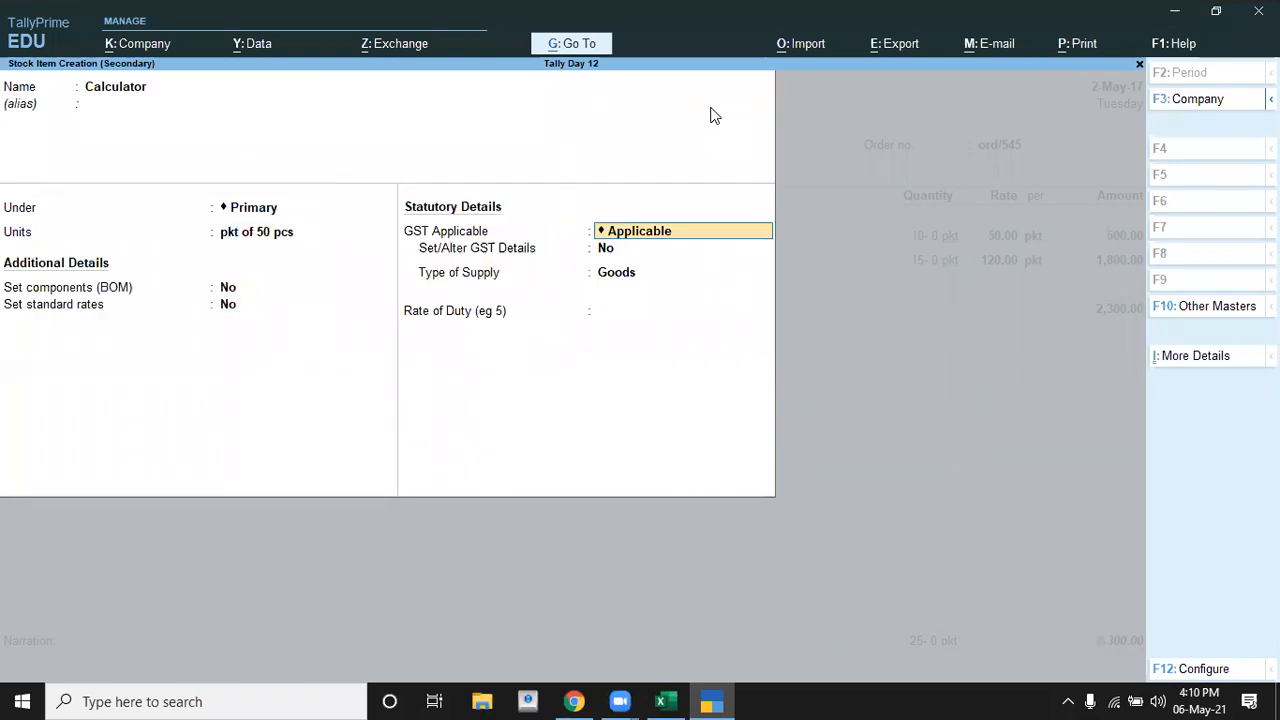
key("Return")
key("Return")
key("Return")
key("Return")
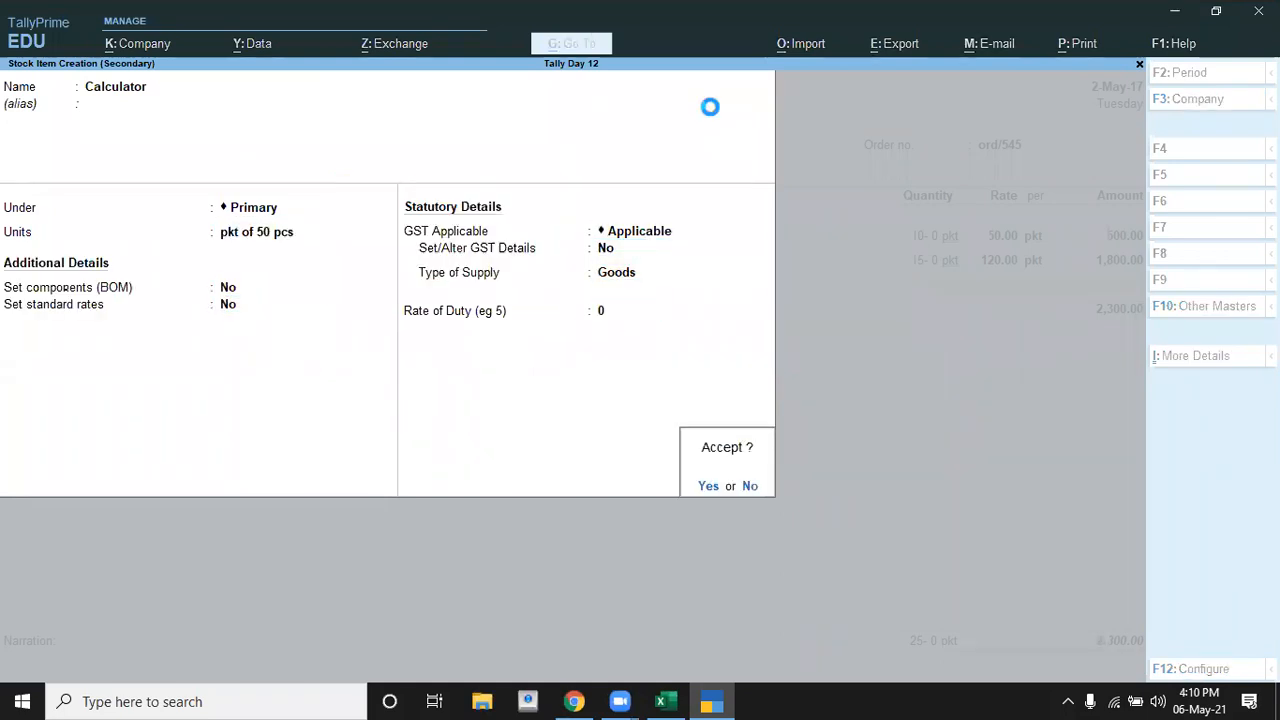
key("Return")
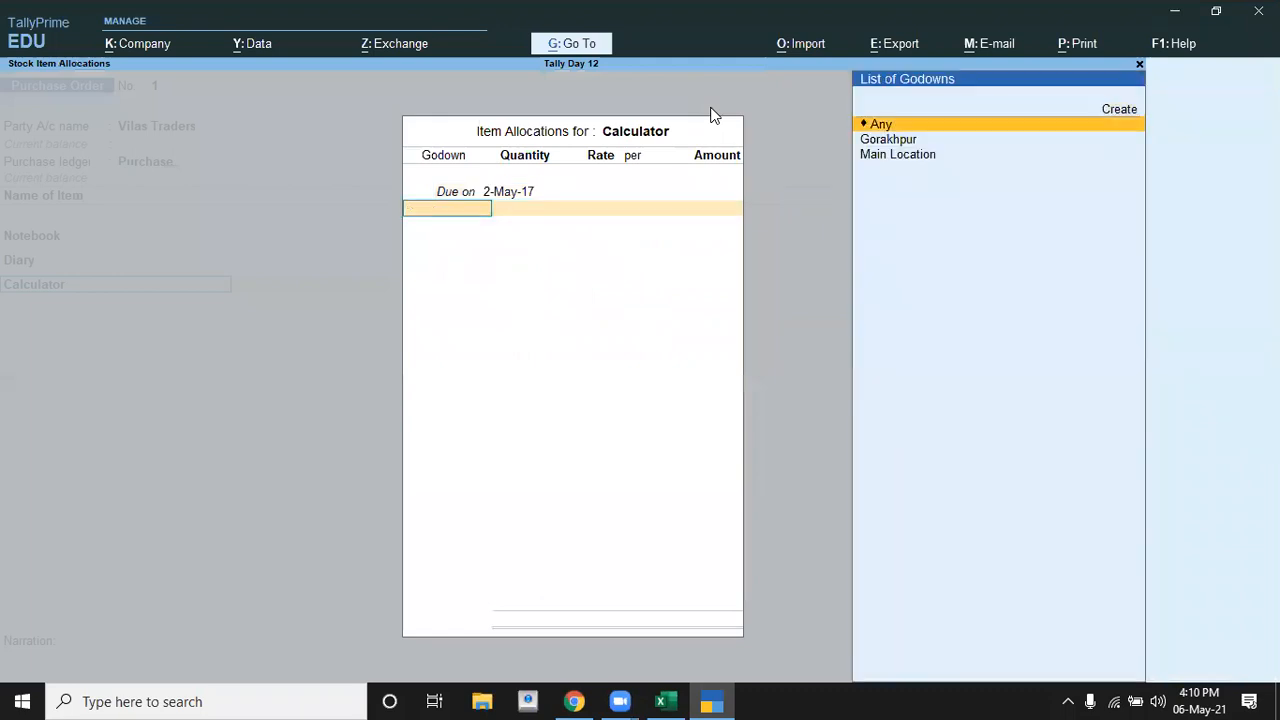
Allocate Calculator to the Gorakhpur godown and enter the quantity from the Excel sheet, 25 pkt
key("Down")
key("Return")
key("alt+Tab")
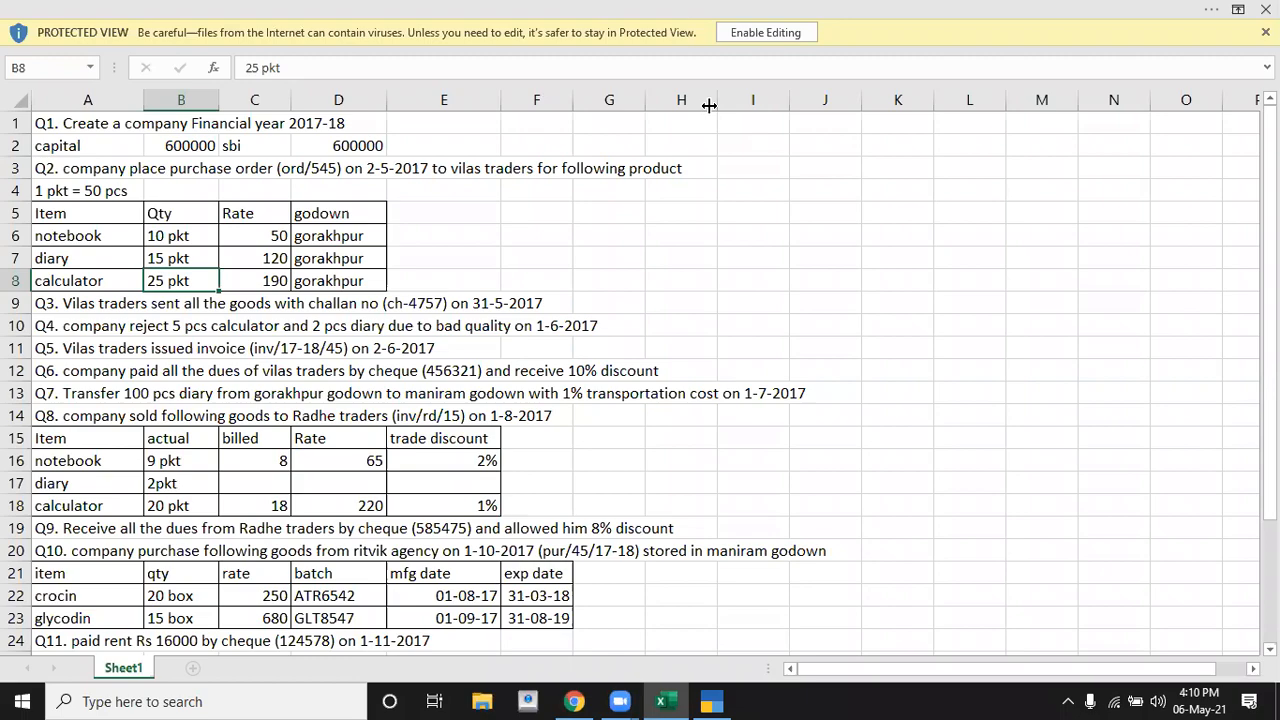
key("alt+Tab")
type("2")
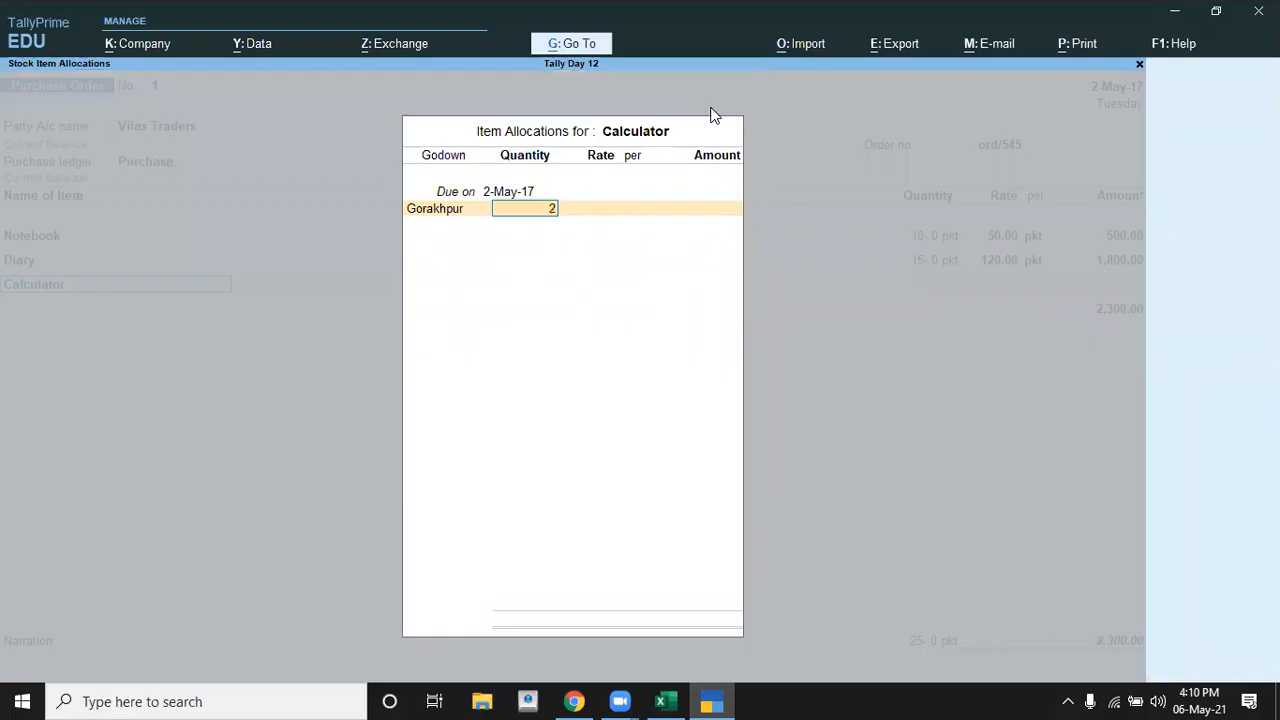
type("5")
key("Return")
Set the Calculator rate to 190 per pkt and complete its line in the purchase order
type("1")
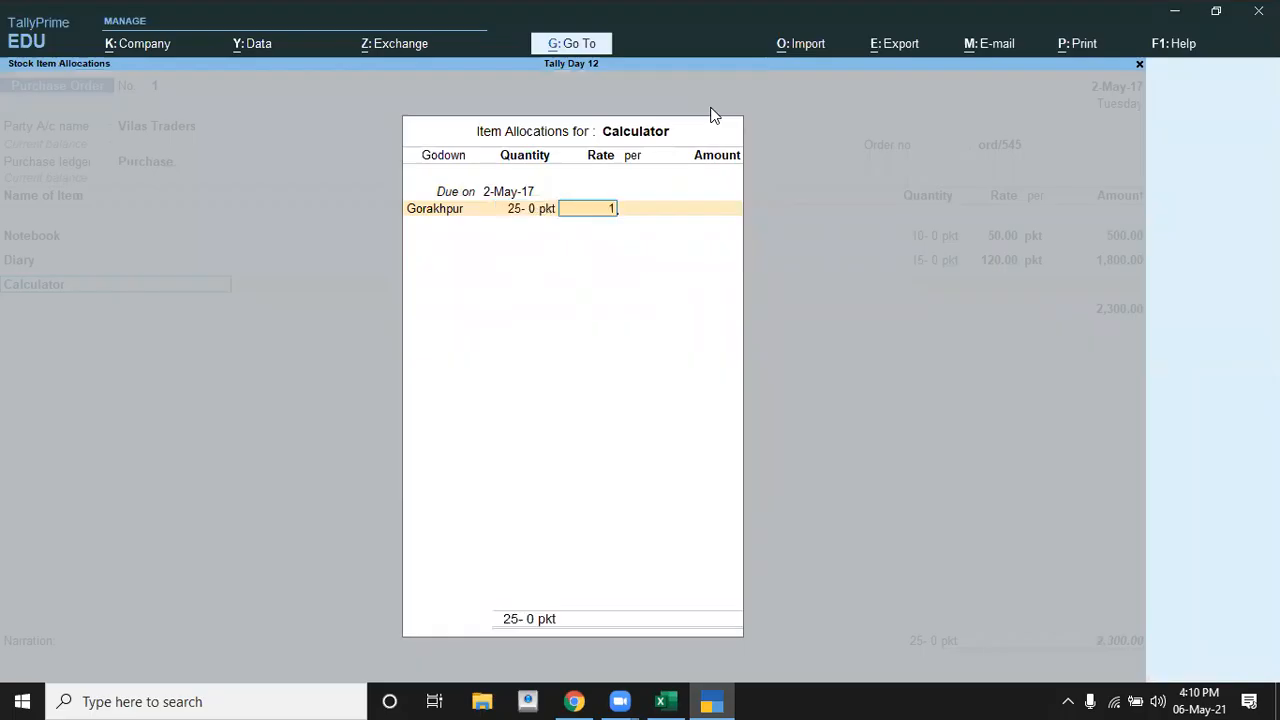
type("90")
key("Return")
key("Return")
key("Return")
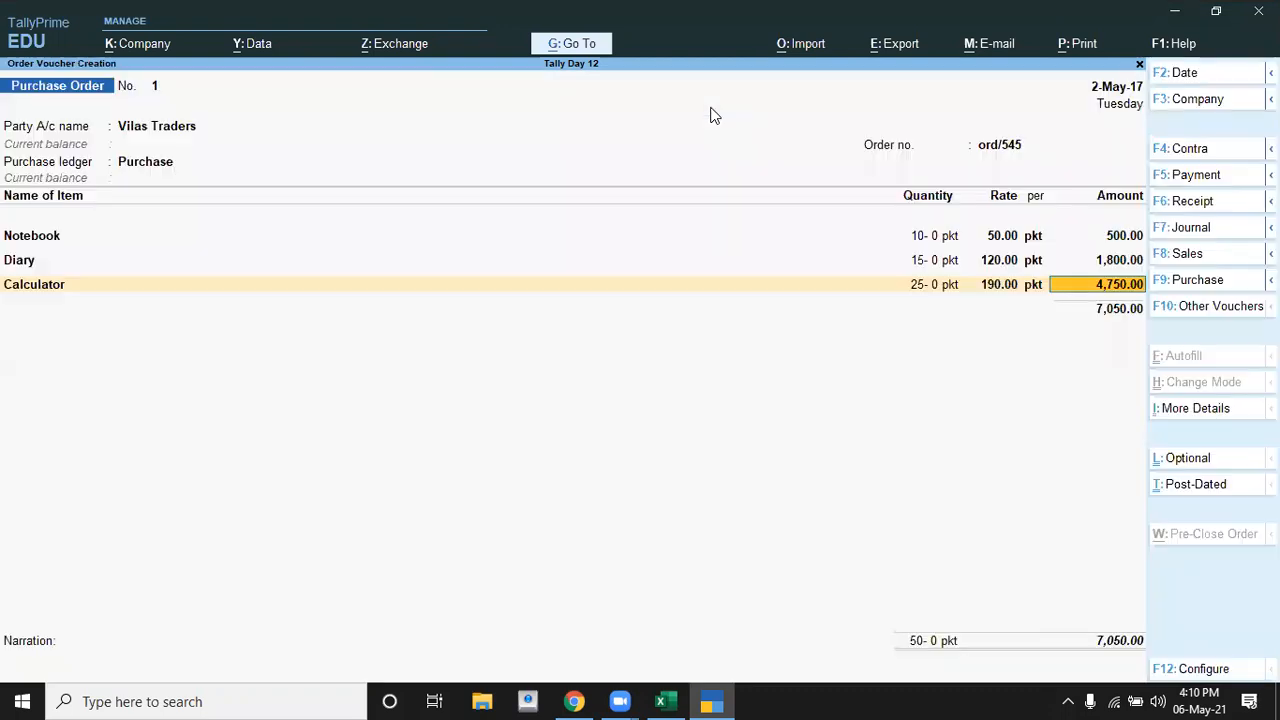
key("Return")
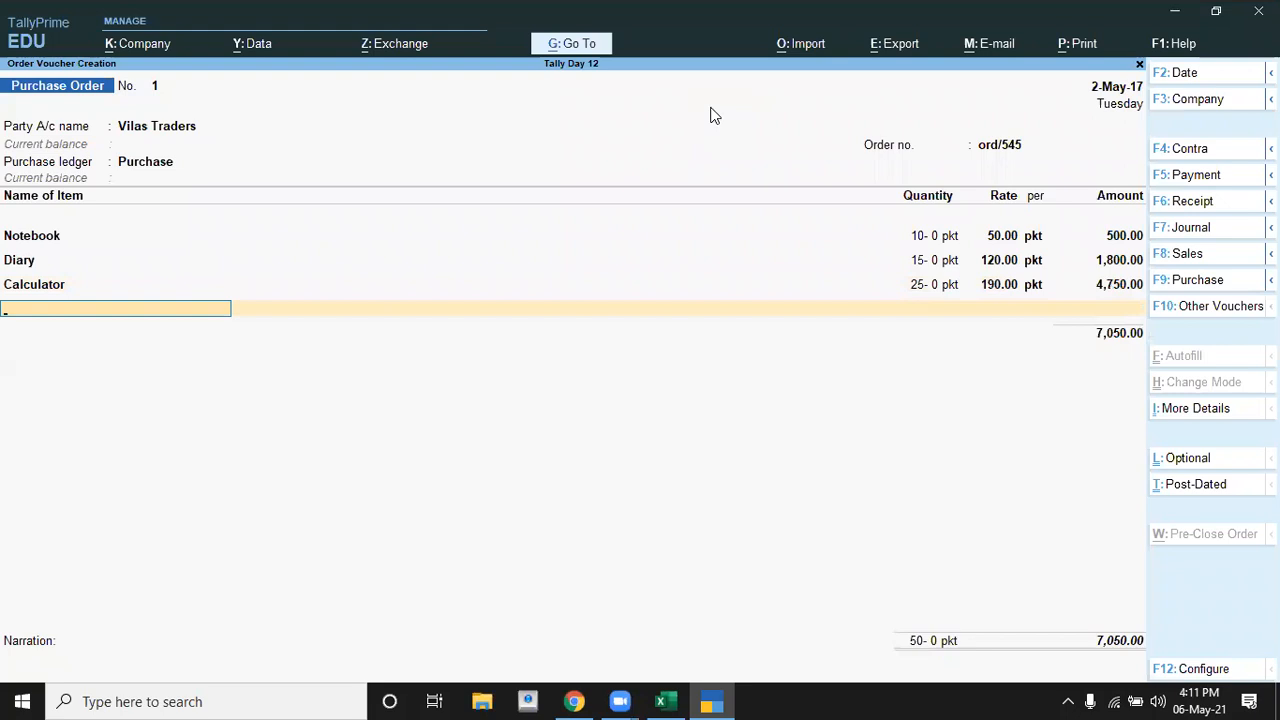
End the item list and save the Vilas Traders purchase order without a narration
key("Return")
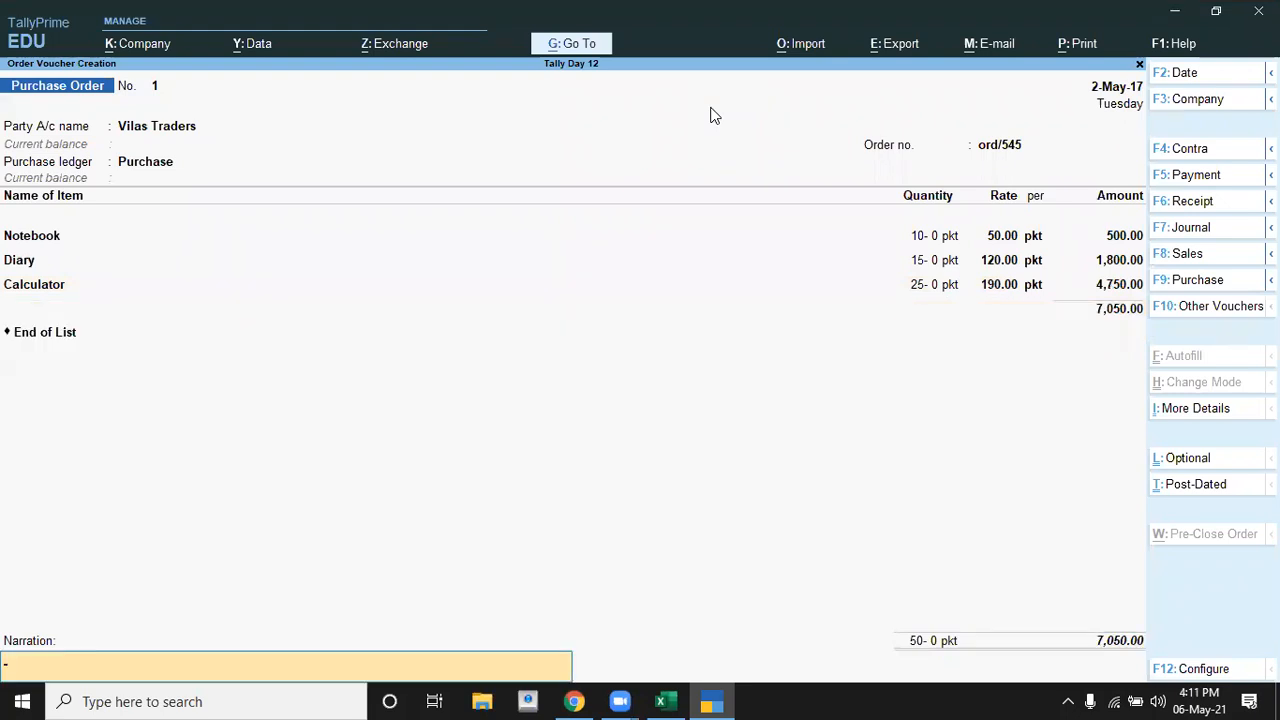
key("Return")
key("Return")
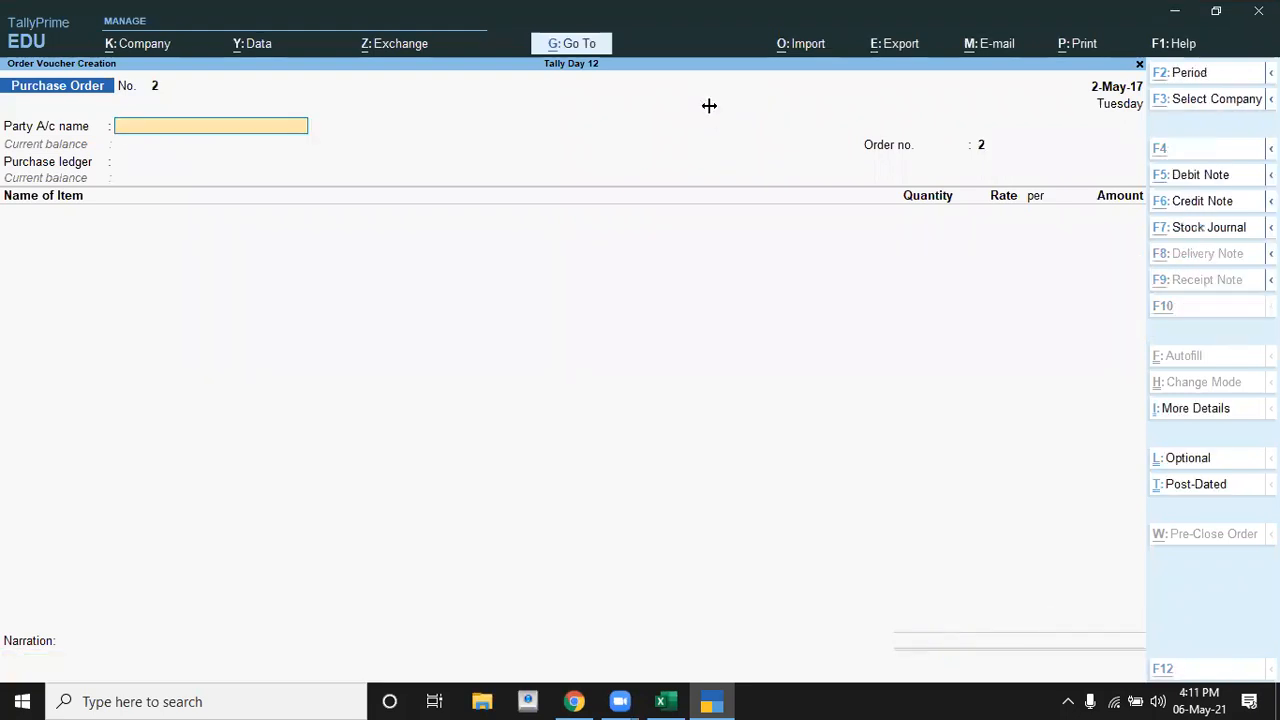
Check question 3 in the Excel sheet and list all voucher types in TallyPrime, including the inactive ones
key("alt+Tab")
key("Left")
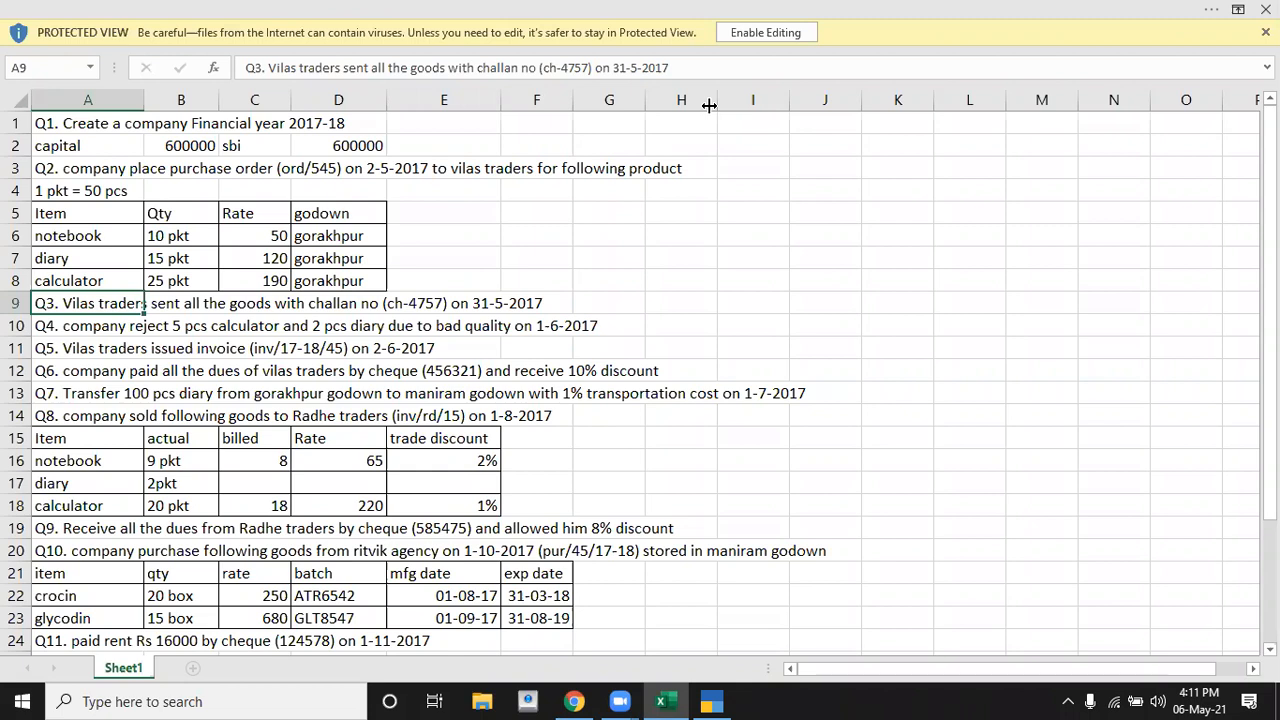
key("alt+Tab")
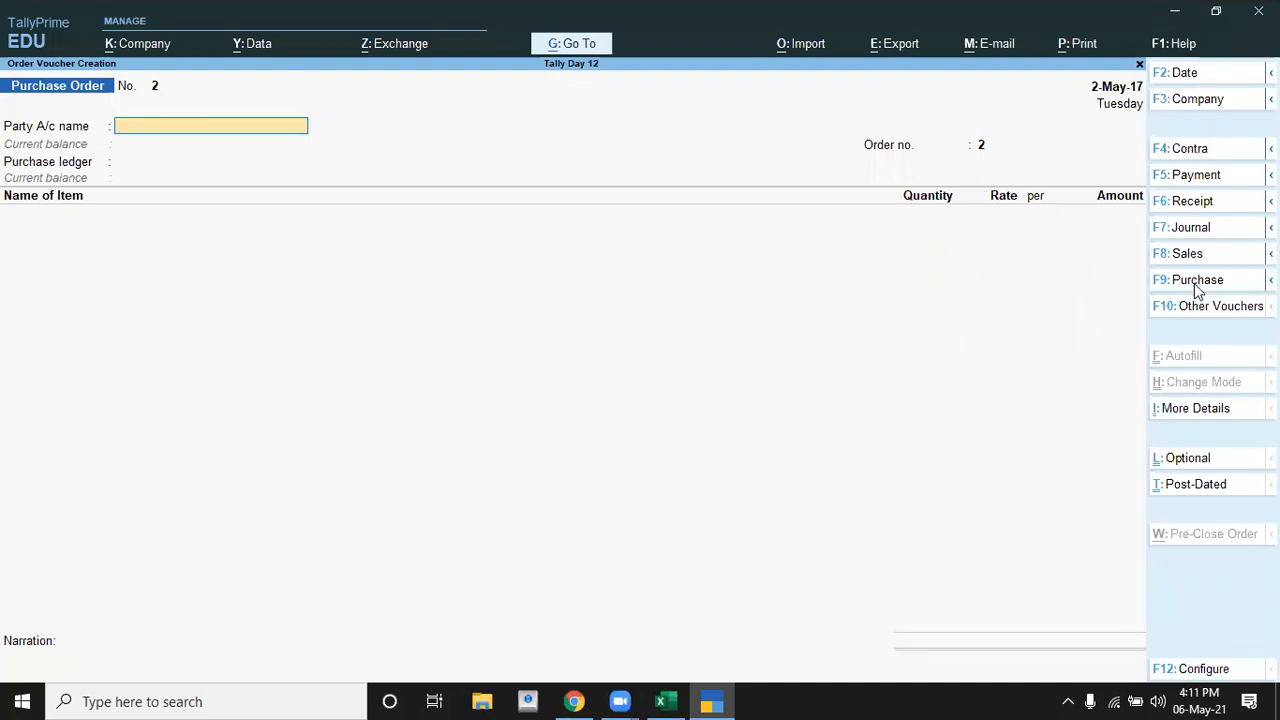
left_click(1198, 318)
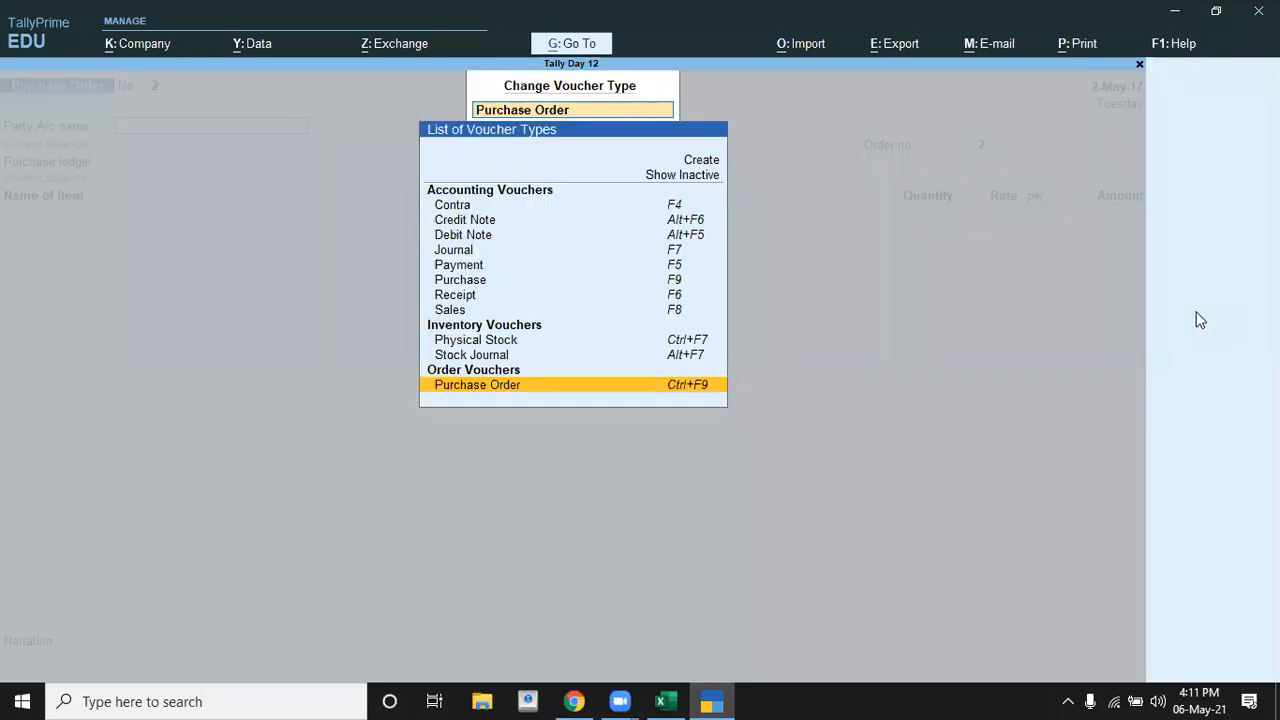
left_click(688, 174)
left_click(689, 176)
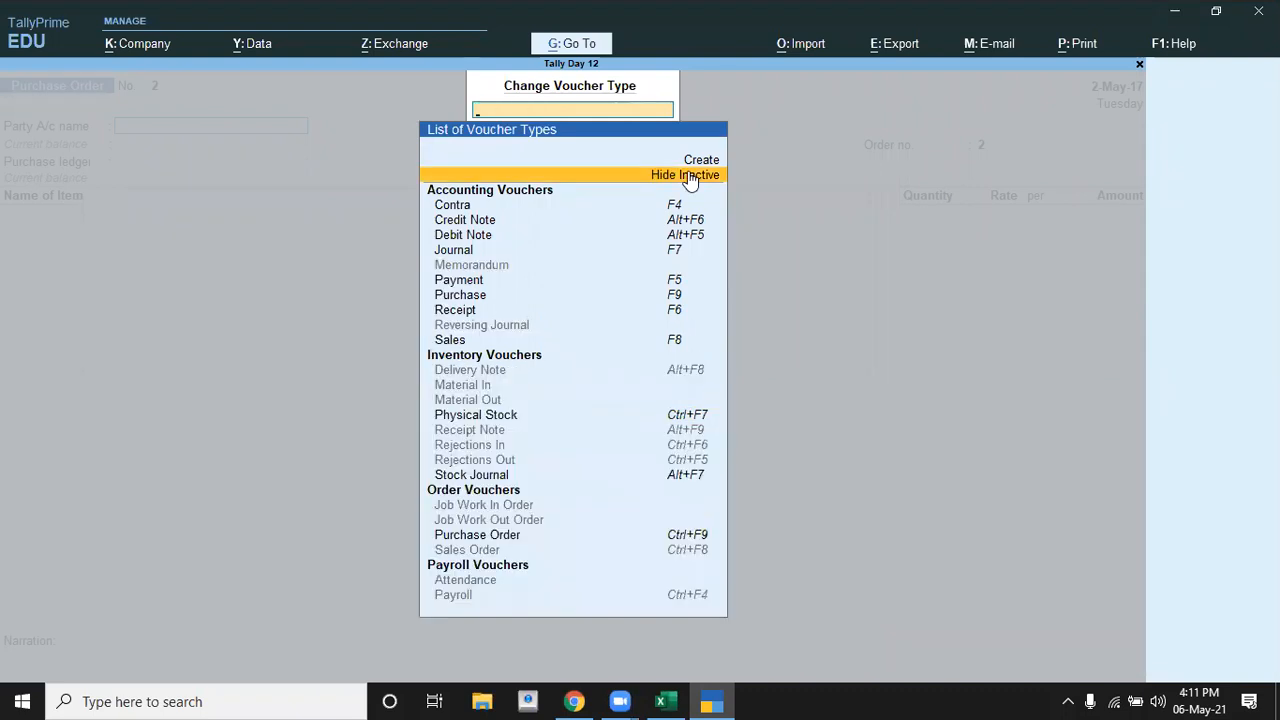
Choose the inactive Receipt Note voucher type and activate it
key("Down")
key("Down")
key("Down")
key("Down")
key("Down")
key("Down")
key("Down")
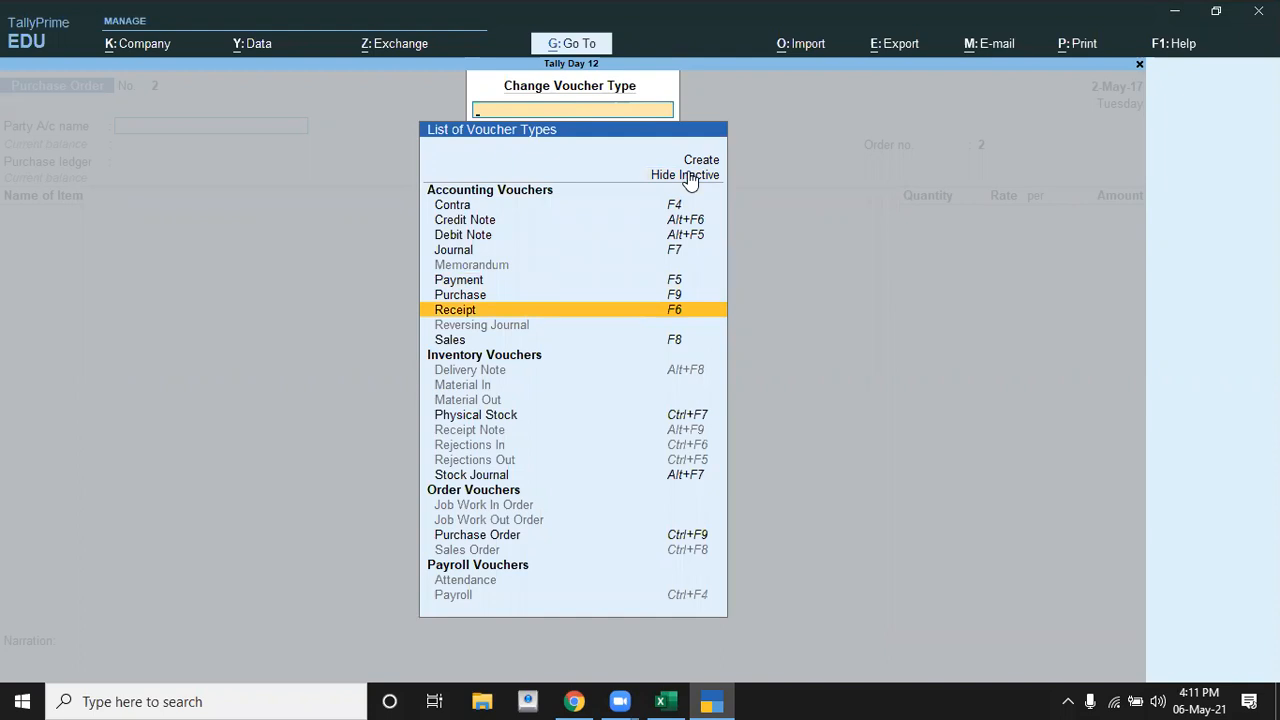
key("Down")
key("Down")
key("Down")
key("Down")
key("Down")
key("Down")
key("Down")
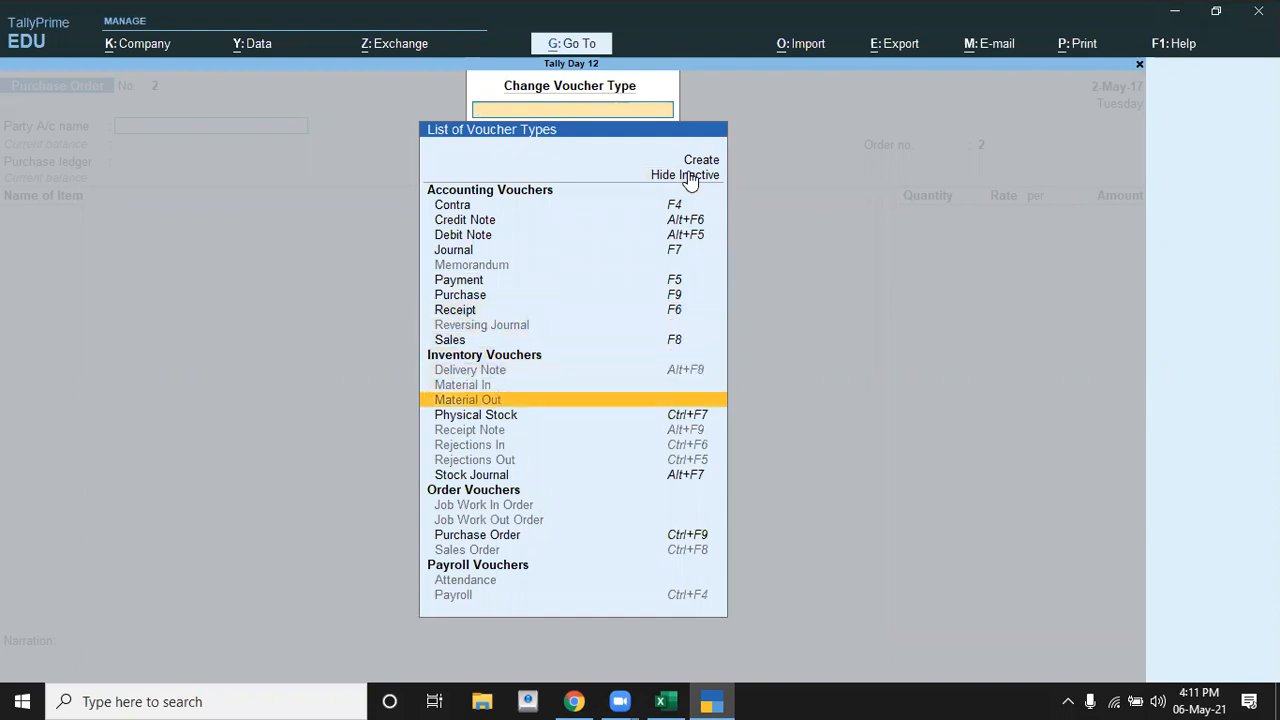
key("Down")
key("Return")
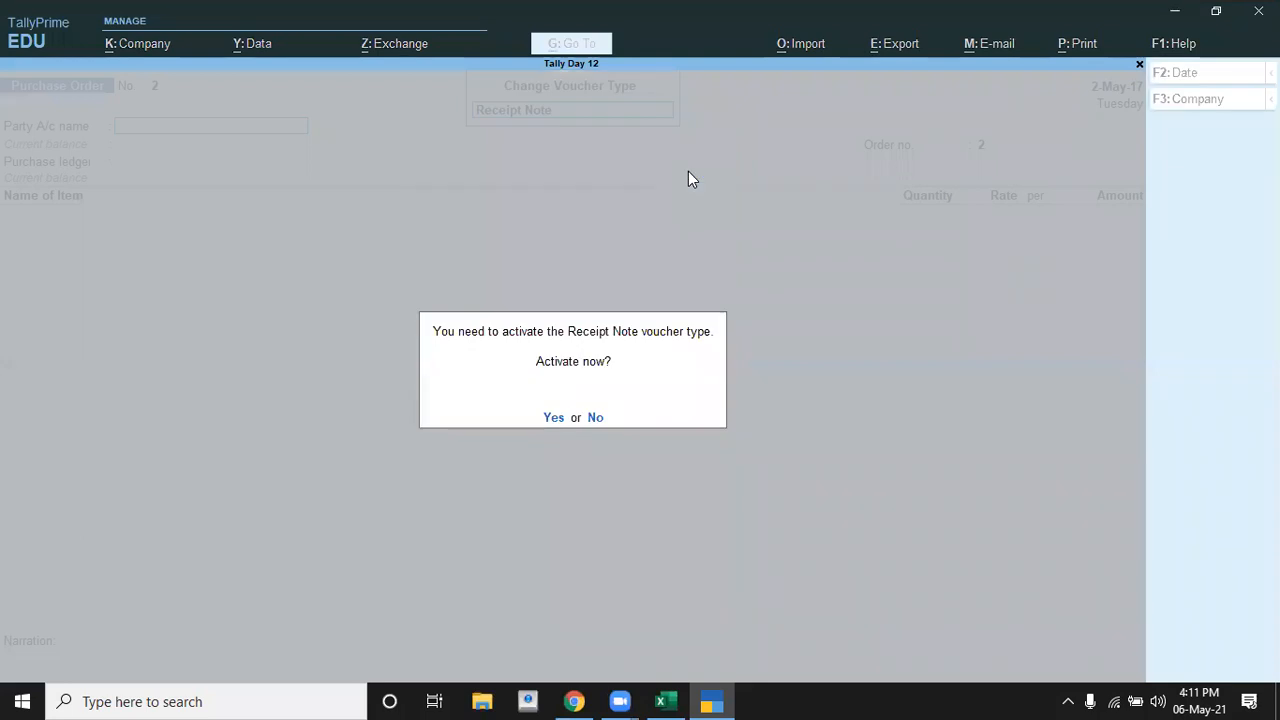
key("y")
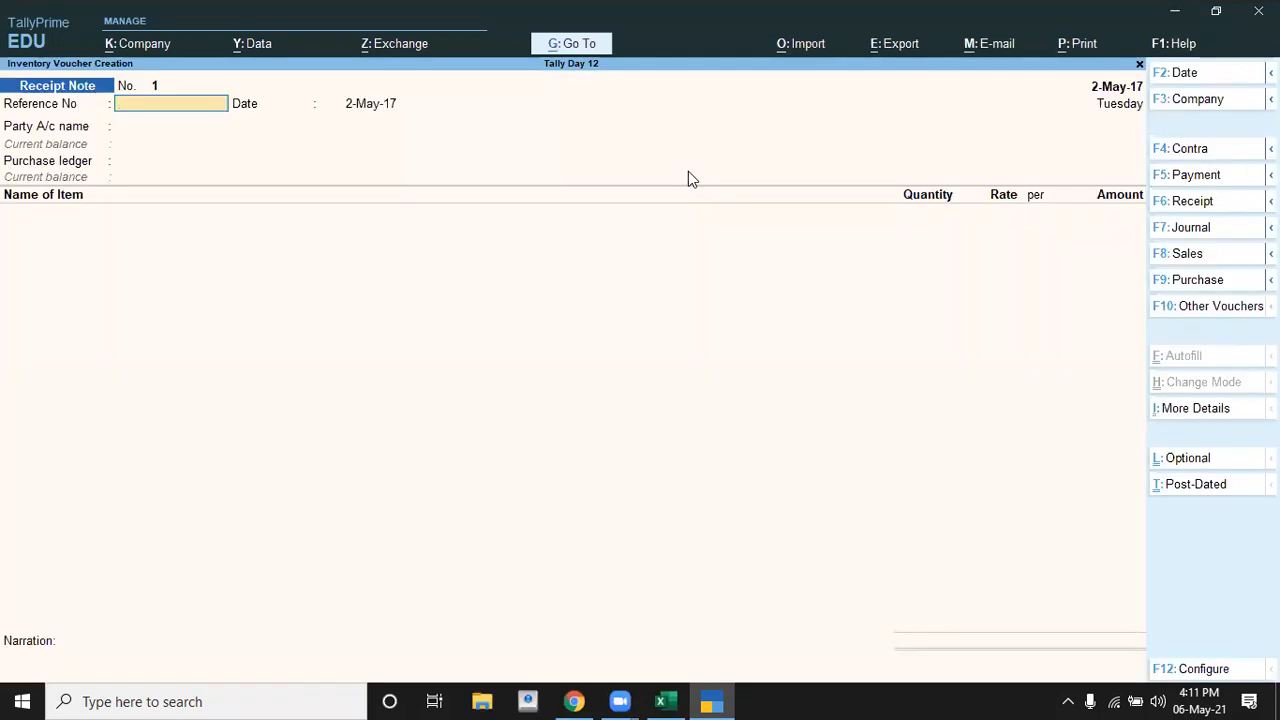
Set the receipt note's voucher date to 31-May-17
key("F2")
type("31")
key("Return")
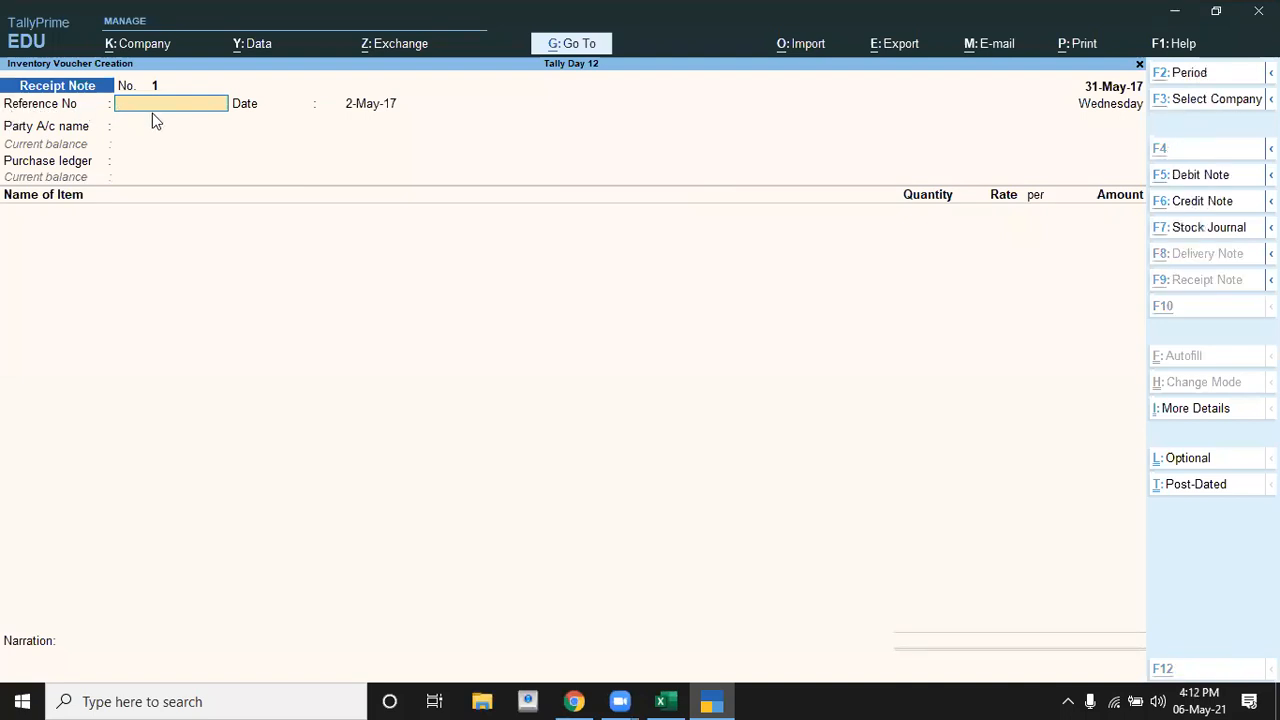
Check the challan number in the Excel sheet and enter ch/4757 as the receipt note's reference number, keeping the default reference date
key("alt+Tab")
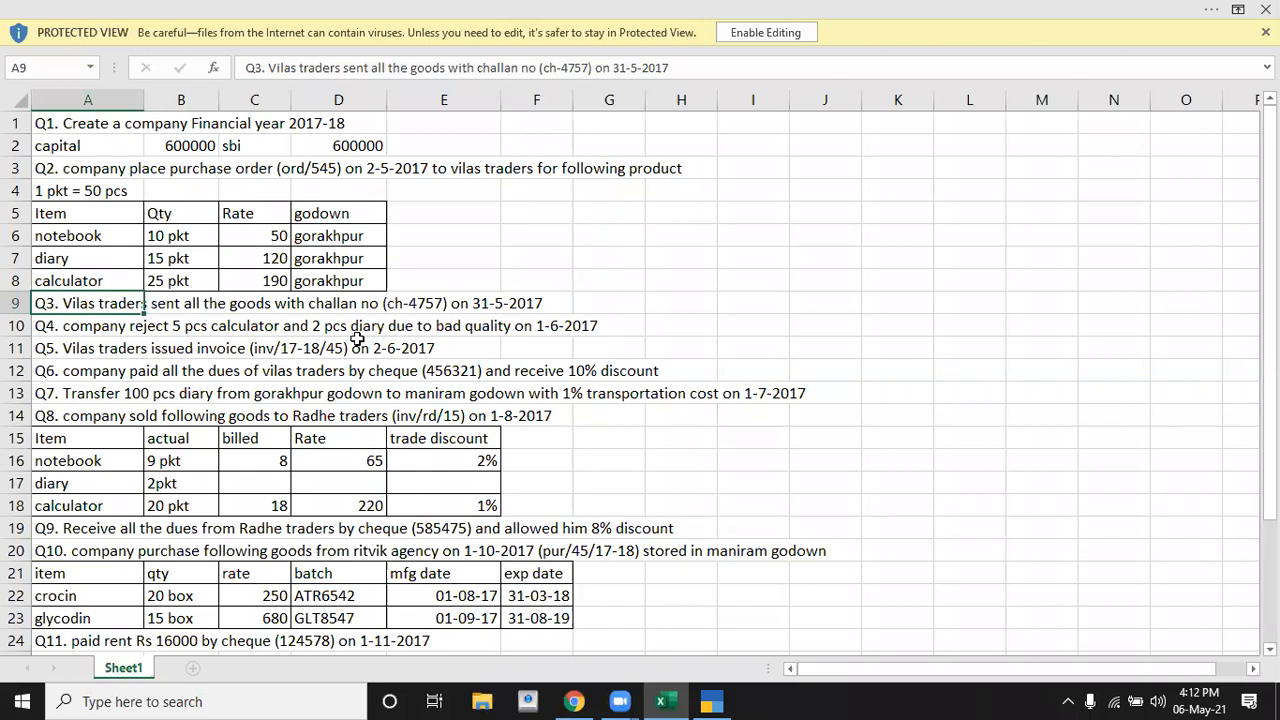
key("alt+Tab")
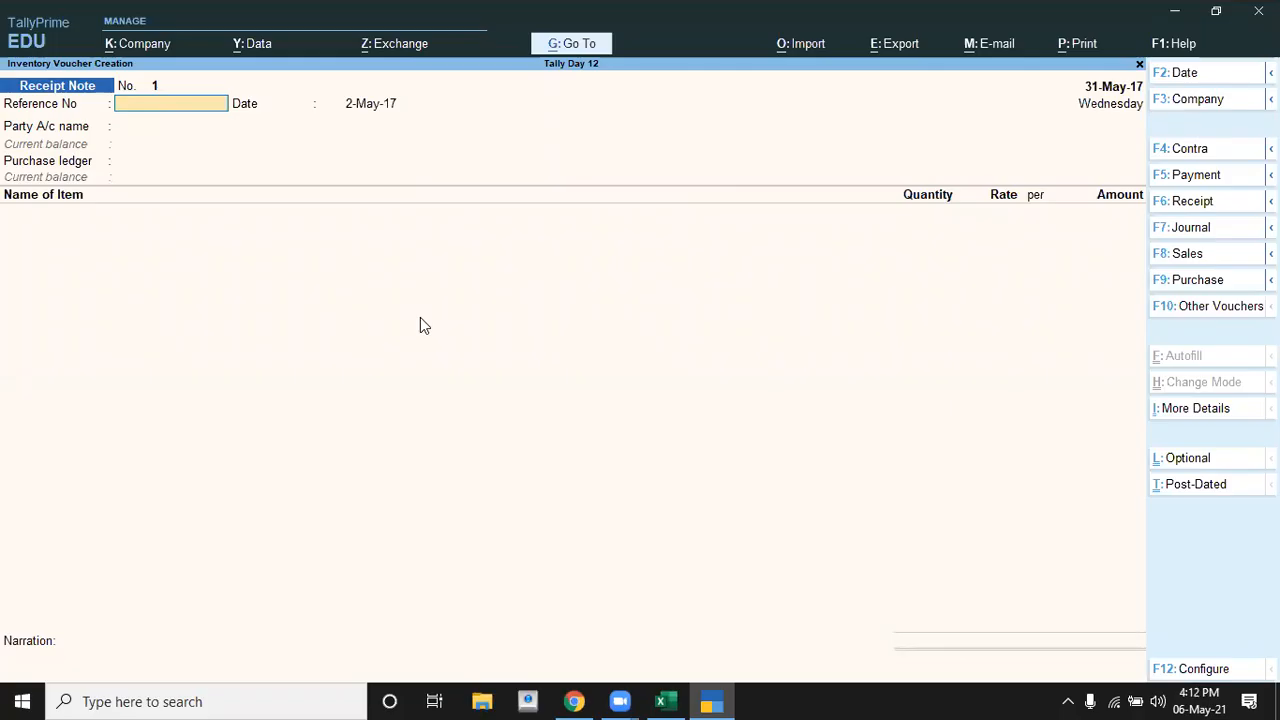
type("ch/4757")
key("Return")
key("Return")
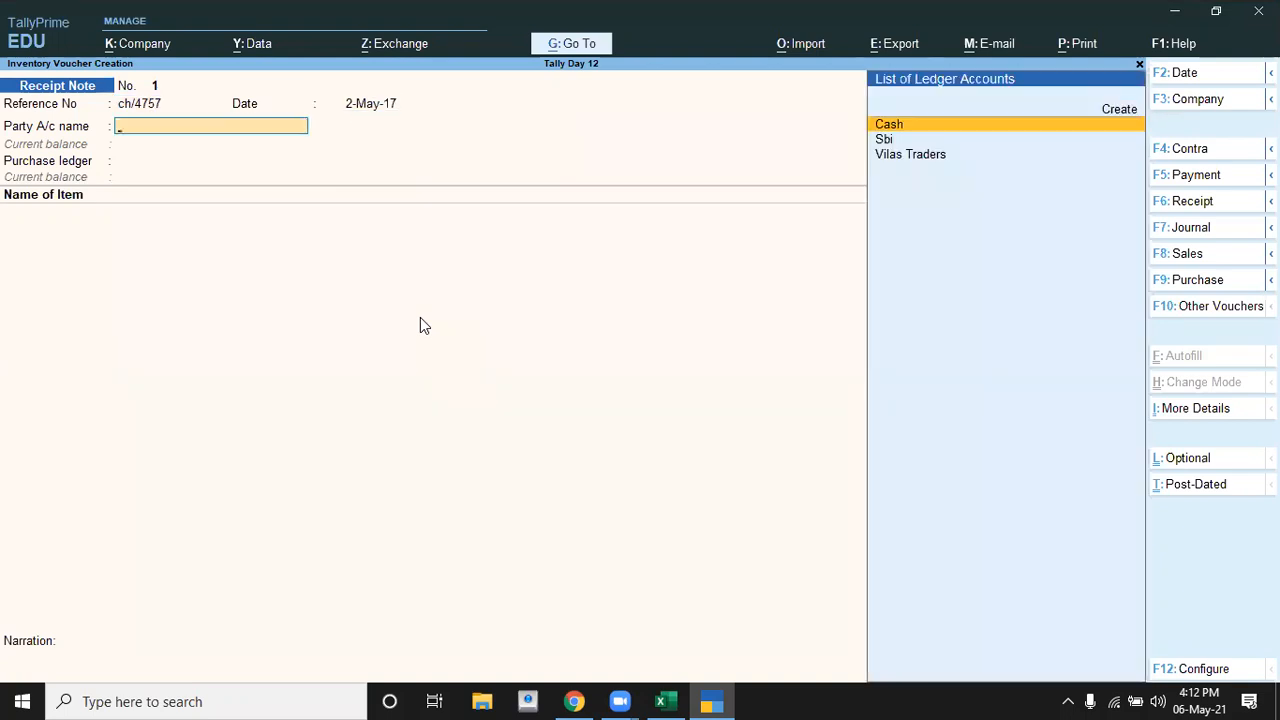
Select Vilas Traders as the party and link the receipt note to order ord/545
key("Down")
key("Down")
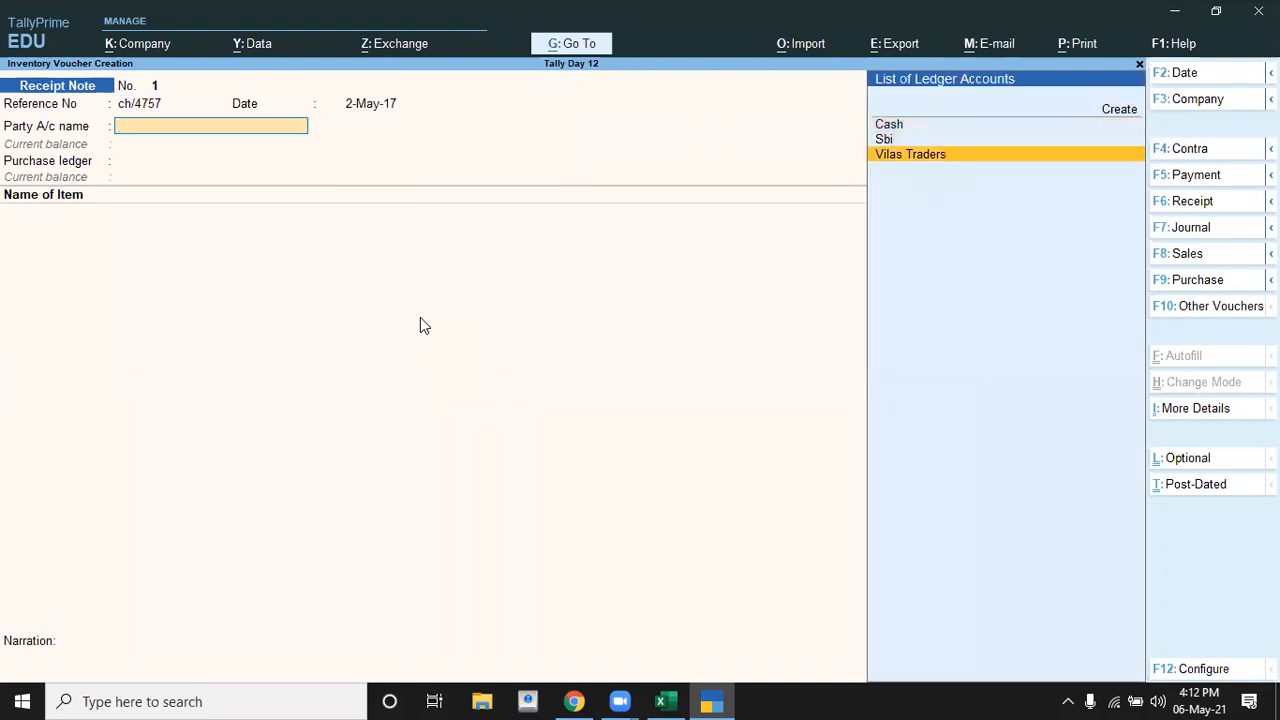
key("Return")
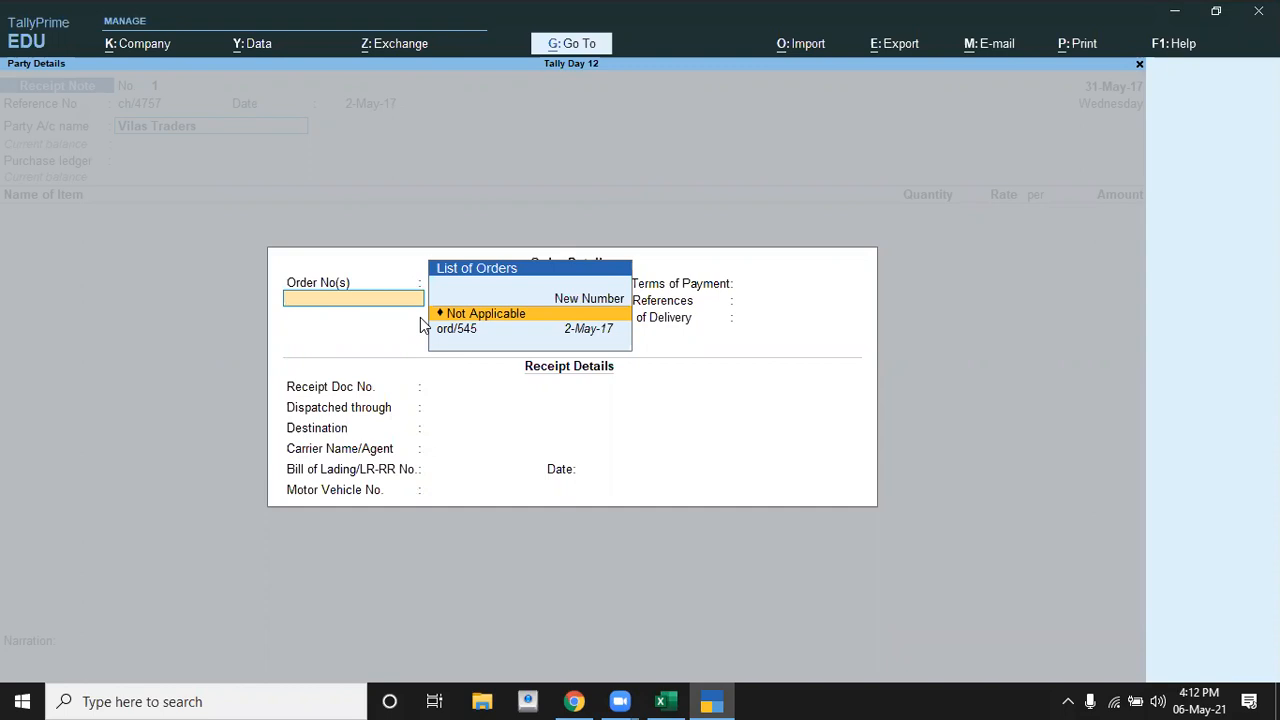
key("Down")
key("Return")
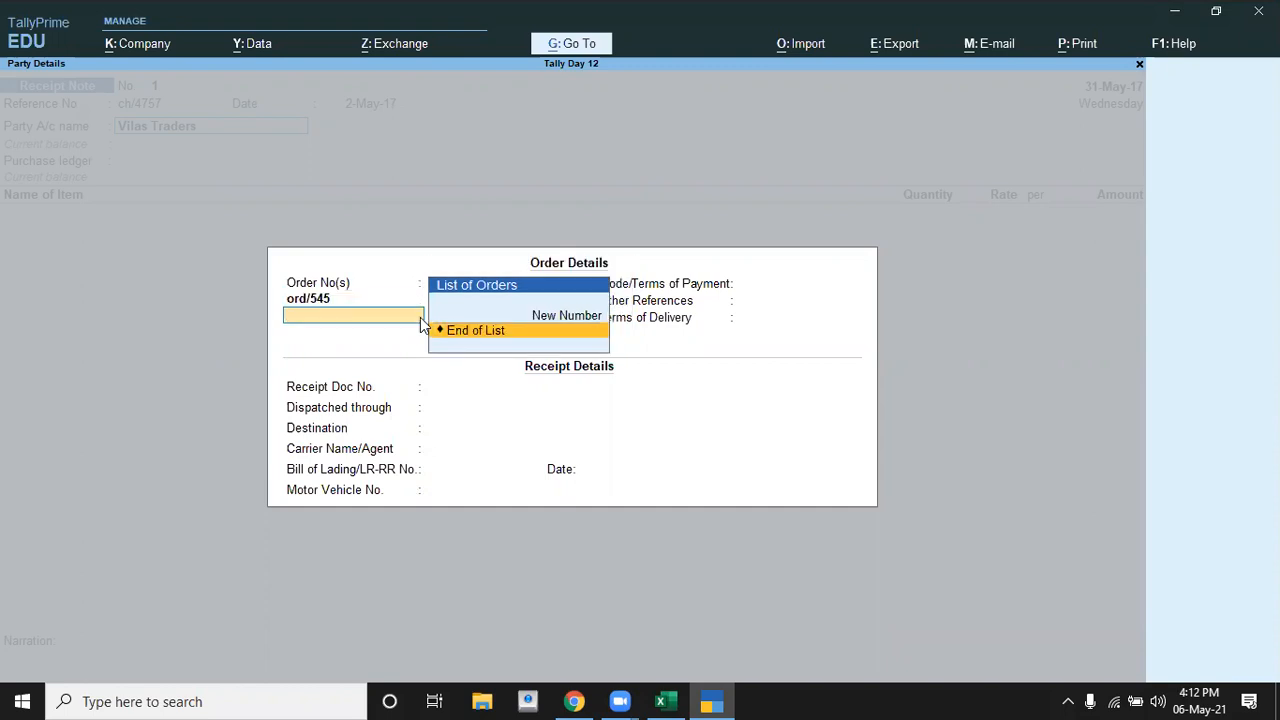
Leave the remaining order and receipt details blank and accept the default Vilas Traders party details and the Purchase ledger
key("Return")
key("Return")
key("Return")
key("Return")
key("Return")
key("Return")
key("Return")
key("Return")
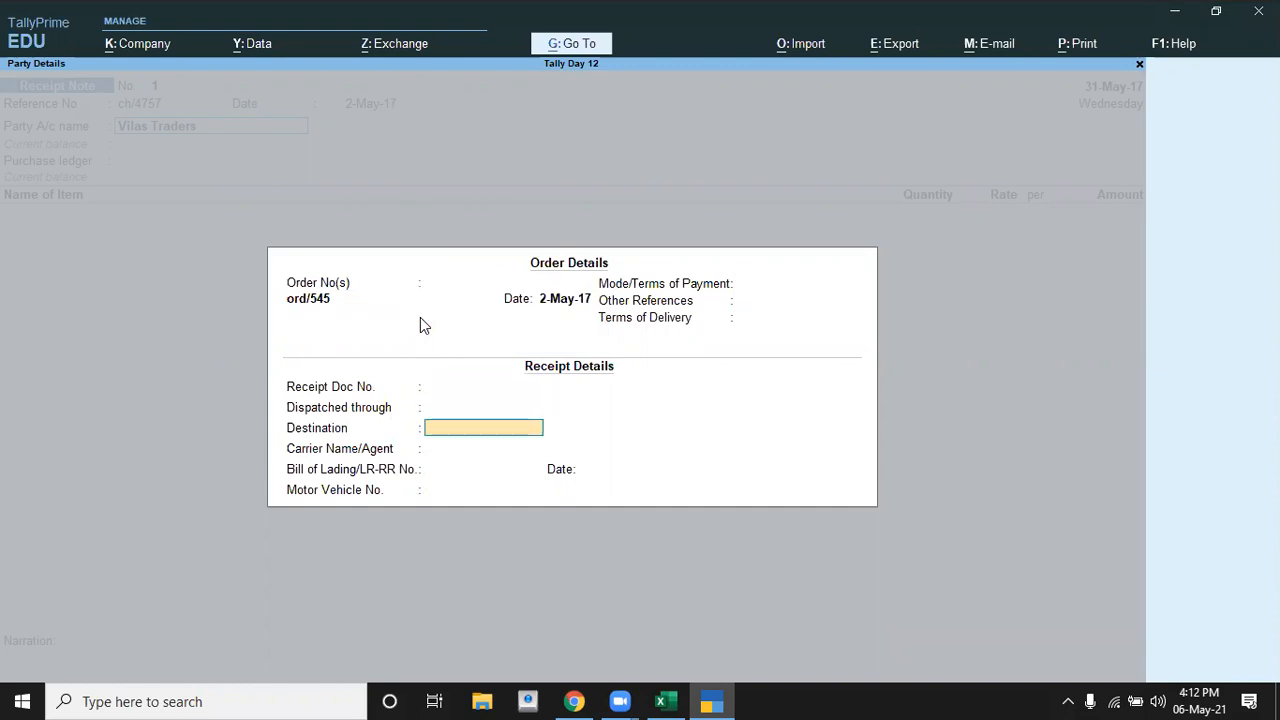
key("Return")
key("Return")
key("Return")
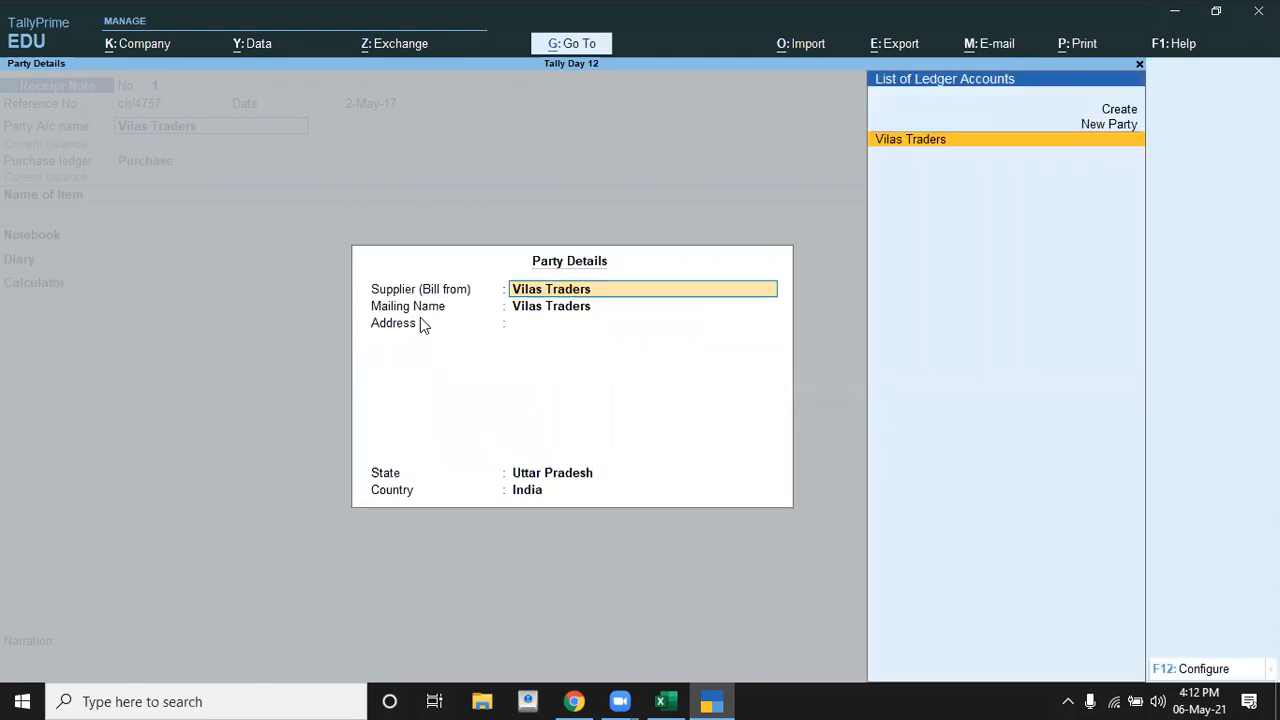
key("Return")
key("Return")
key("Return")
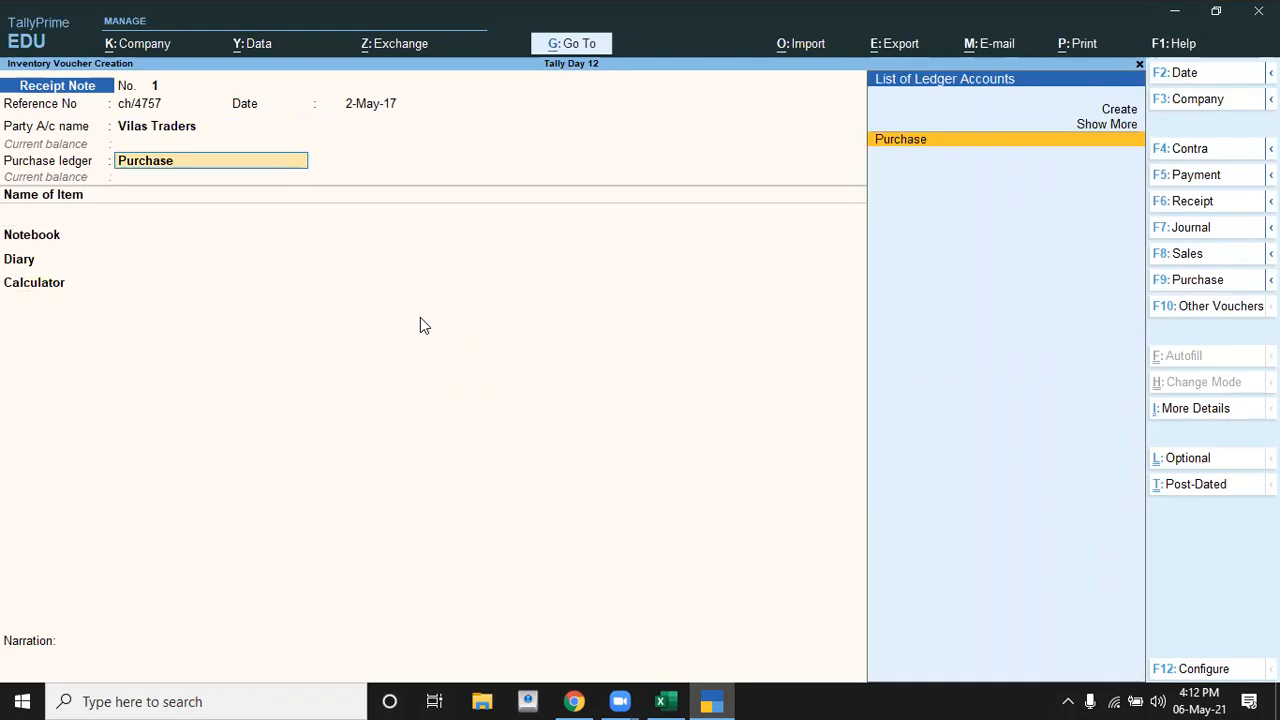
key("Return")
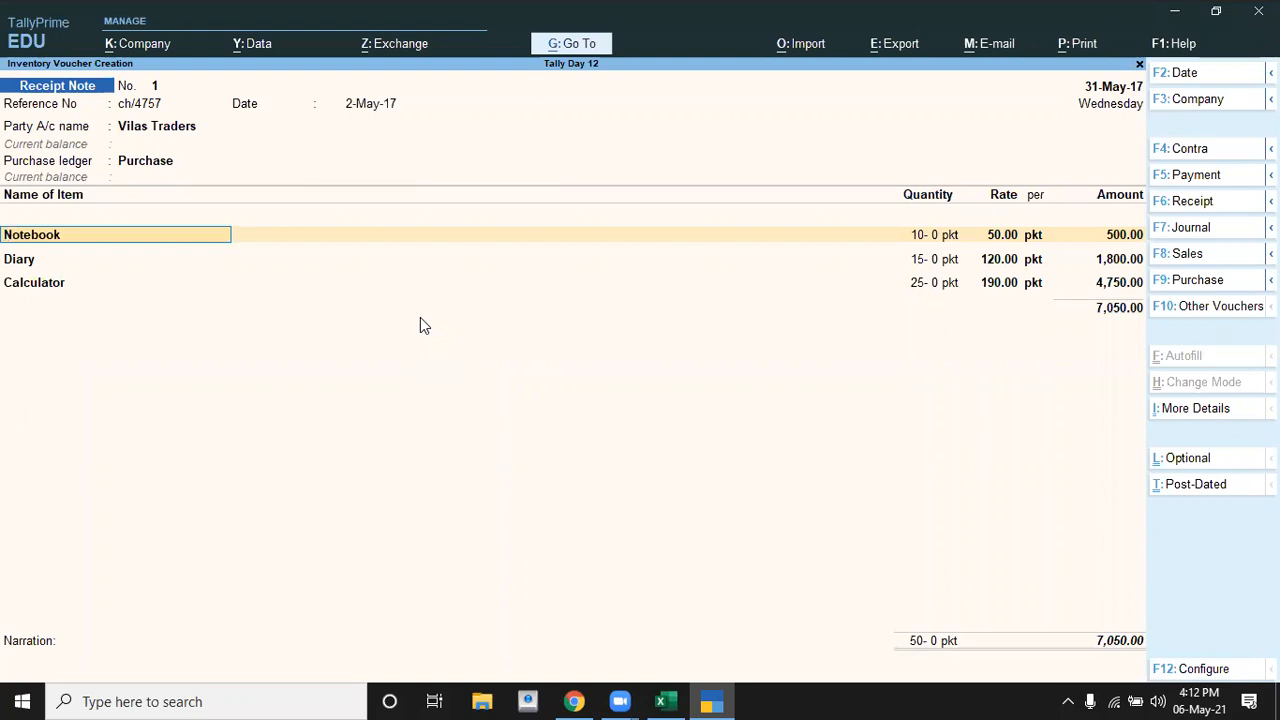
Accept the Notebook allocation with tracking number ch/4757, order ord/545, Gorakhpur godown and 10 pkt at 50 per pkt
key("Return")
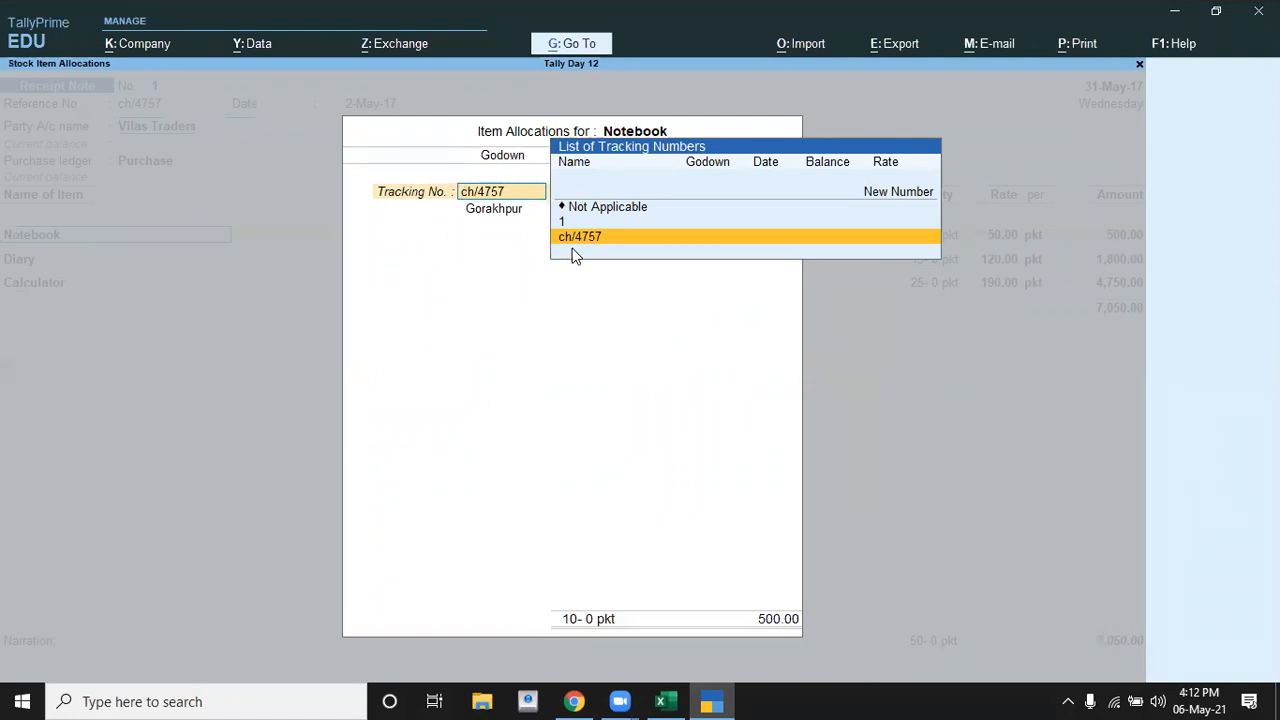
key("Return")
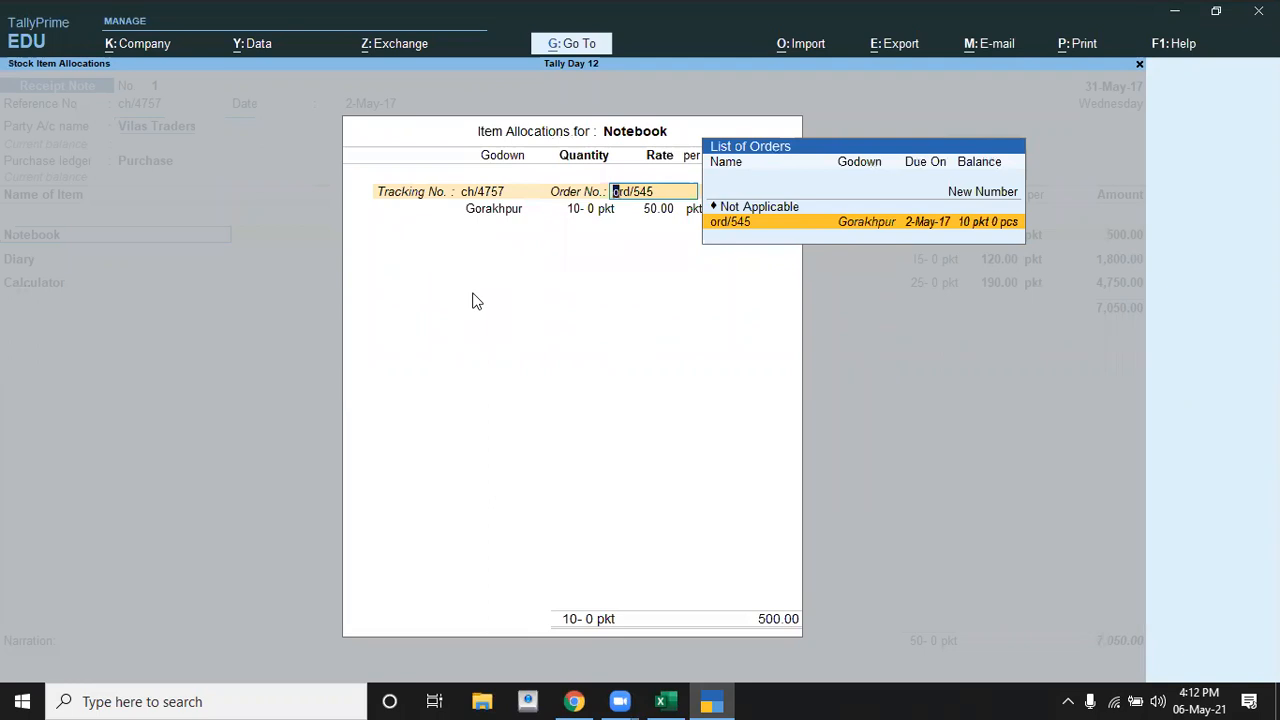
key("Return")
key("Return")
key("Return")
key("Return")
key("Return")
key("Return")
key("Return")
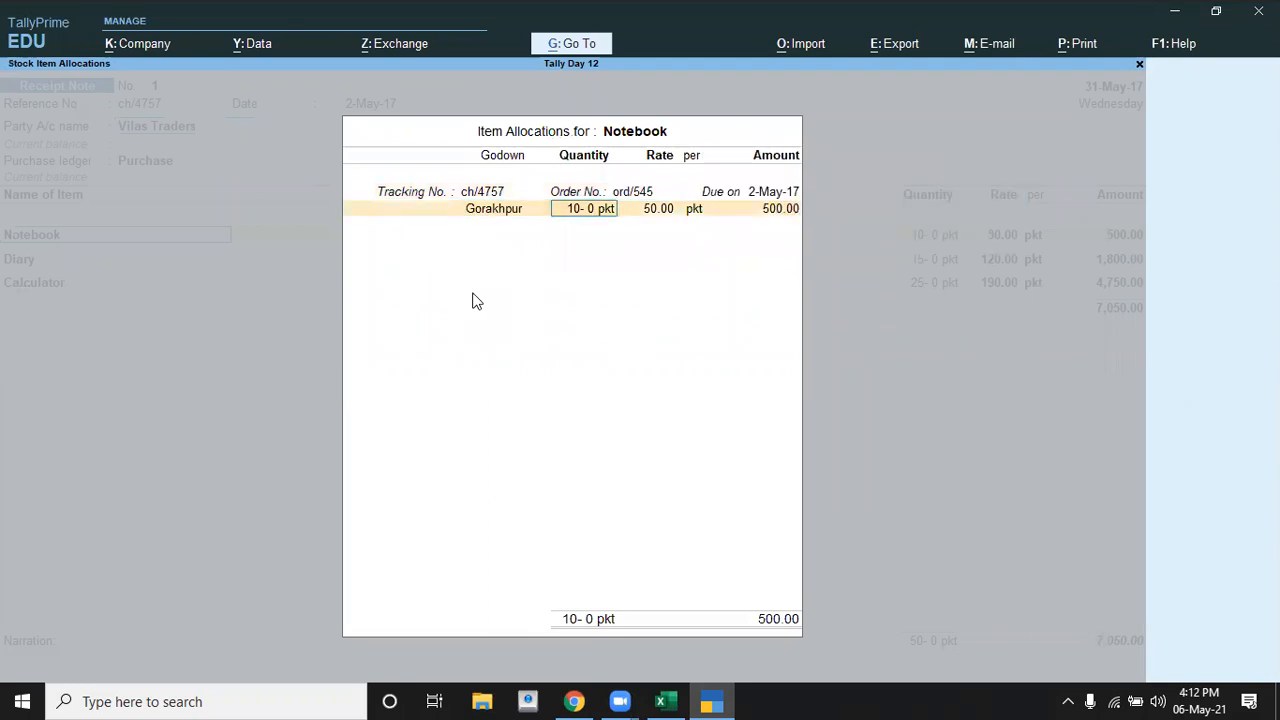
key("Return")
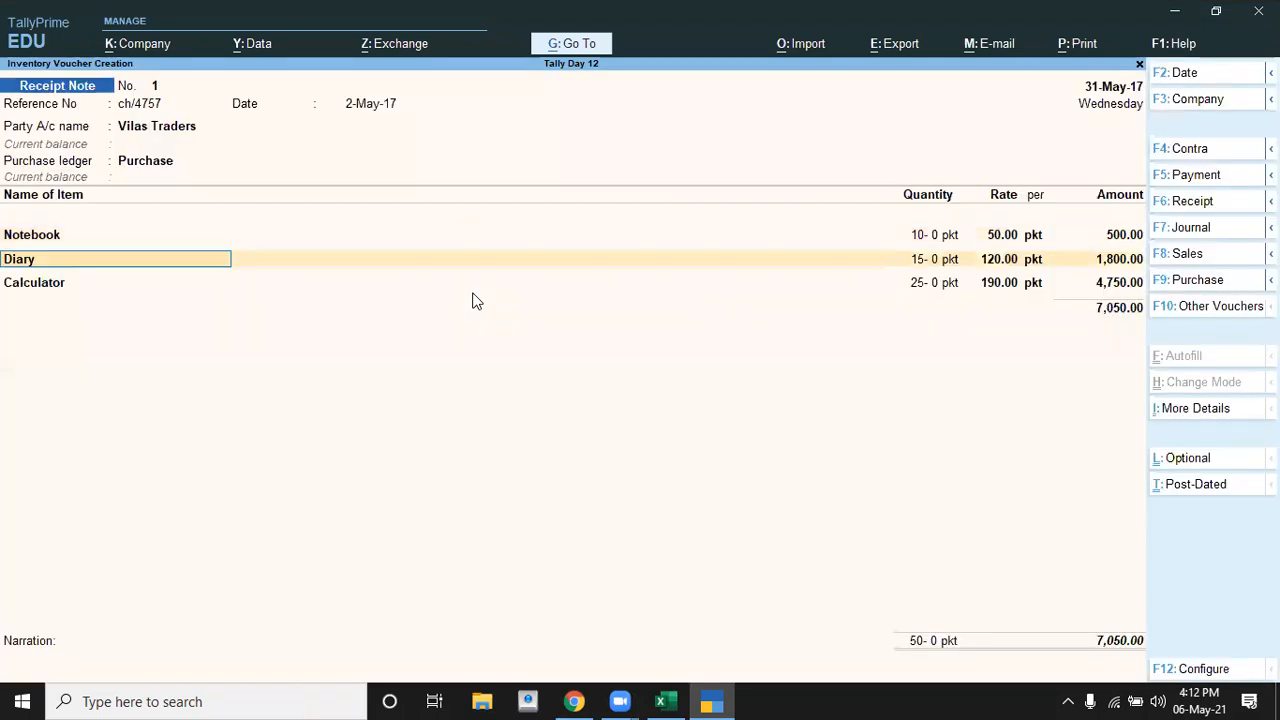
Accept the Diary allocation with tracking number ch/4757, order ord/545, Gorakhpur godown and 15 pkt at 120 per pkt
key("Return")
key("Return")
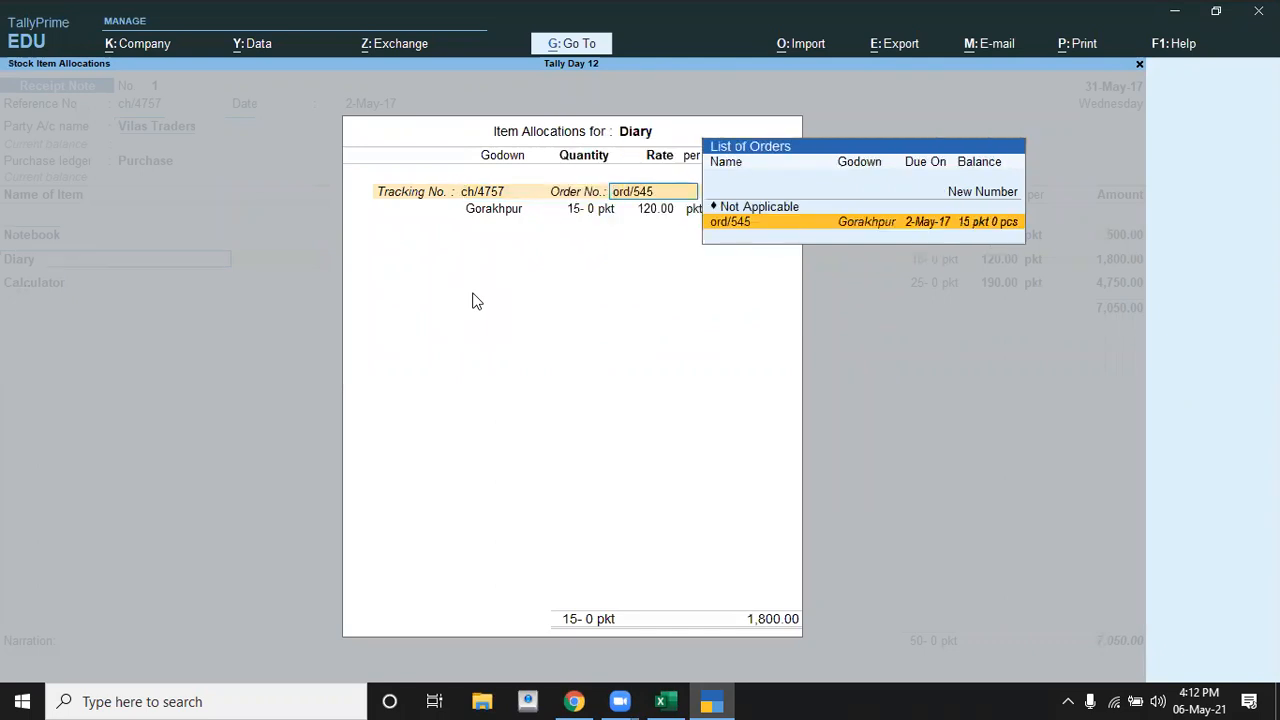
key("Return")
key("Return")
key("Return")
key("Return")
key("Return")
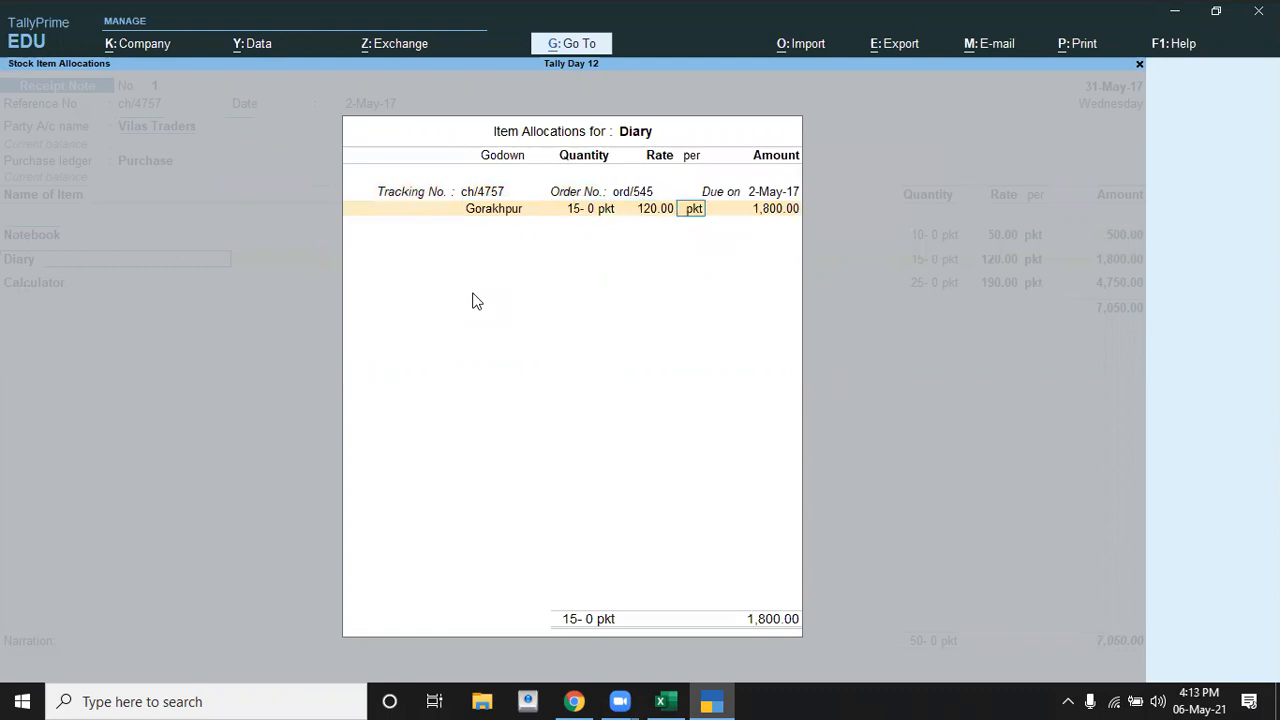
key("Return")
key("Return")
Accept the Calculator allocation with tracking number ch/4757, order ord/545, Gorakhpur godown and 25 pkt at 190 per pkt
key("Return")
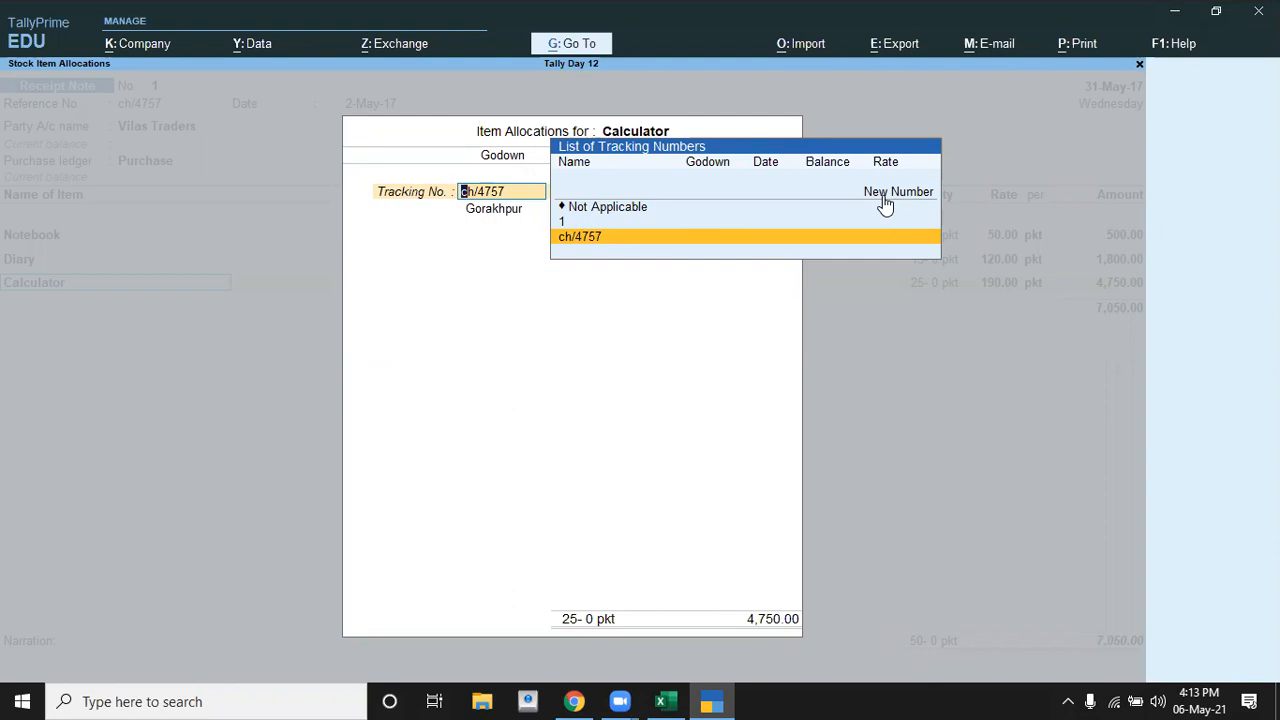
key("Return")
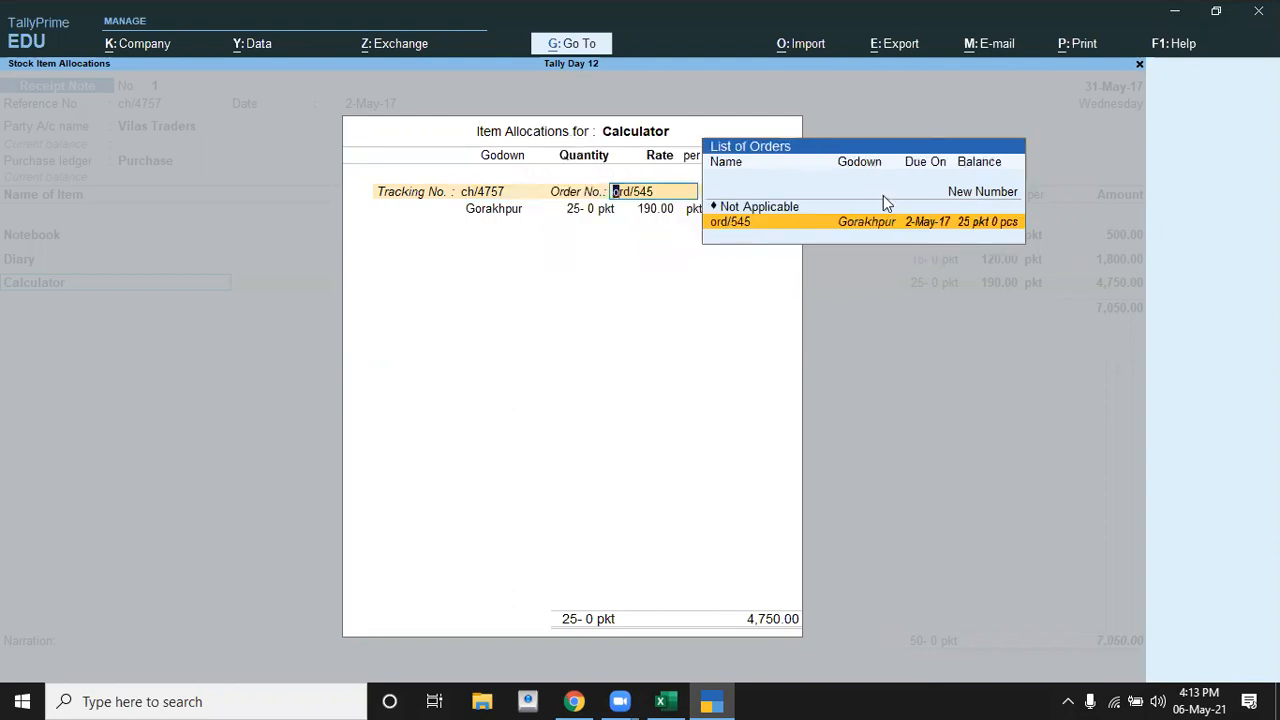
key("Return")
key("Return")
key("Return")
key("Return")
key("Return")
key("Return")
key("Return")
key("Return")
End the item list and save the receipt note without a narration
key("Return")
key("Return")
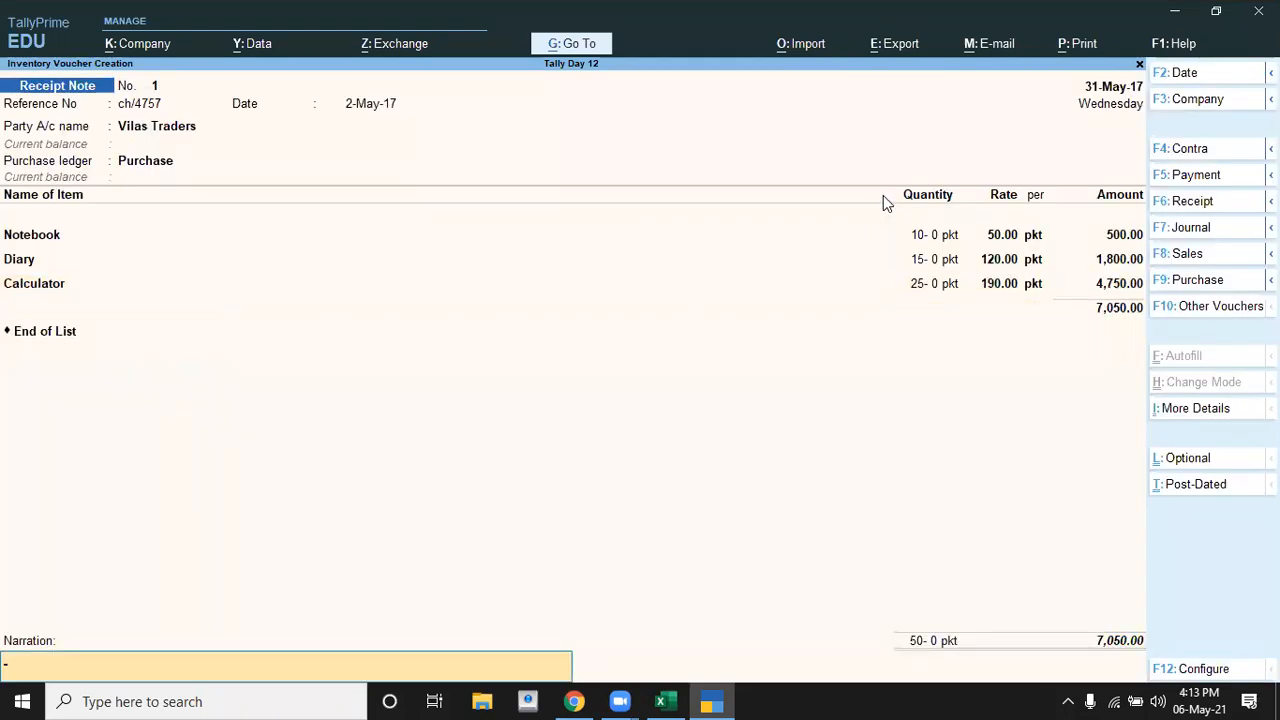
key("Return")
key("Return")
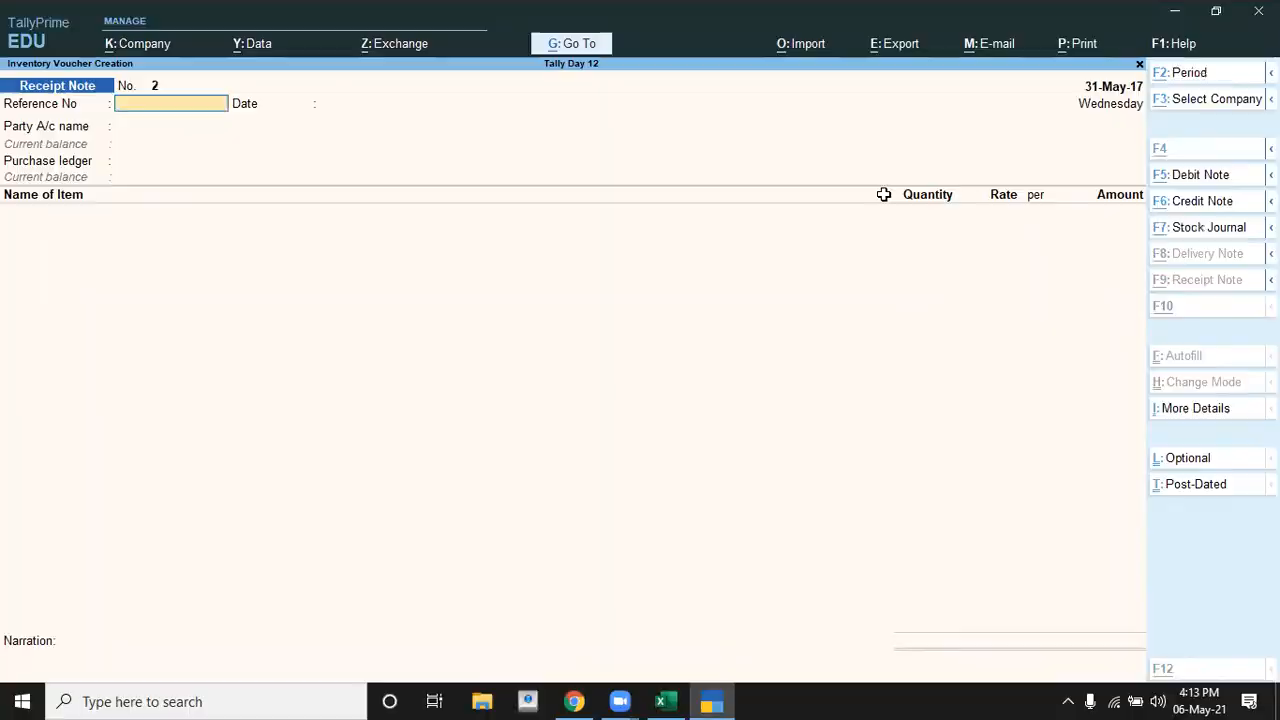
Read question Q4 about the rejected goods in the Excel exercise sheet and return to TallyPrime
key("alt+Tab")
key("Down")
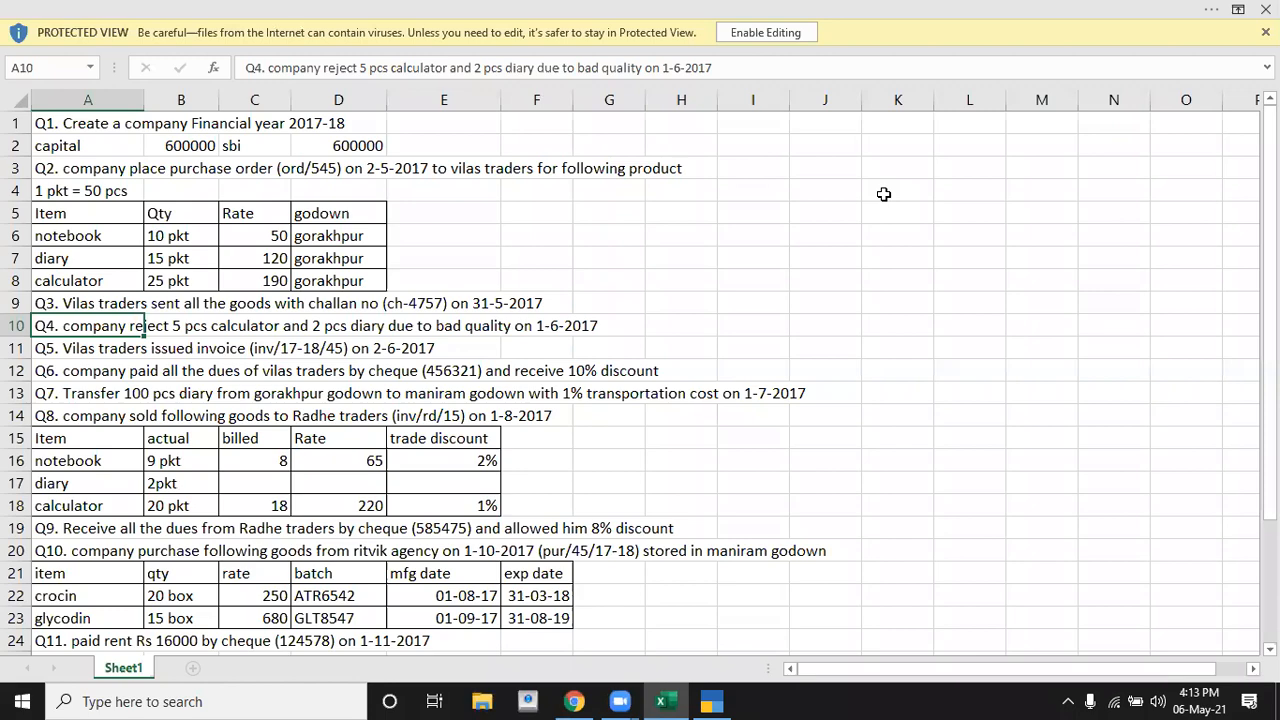
key("alt+Tab")
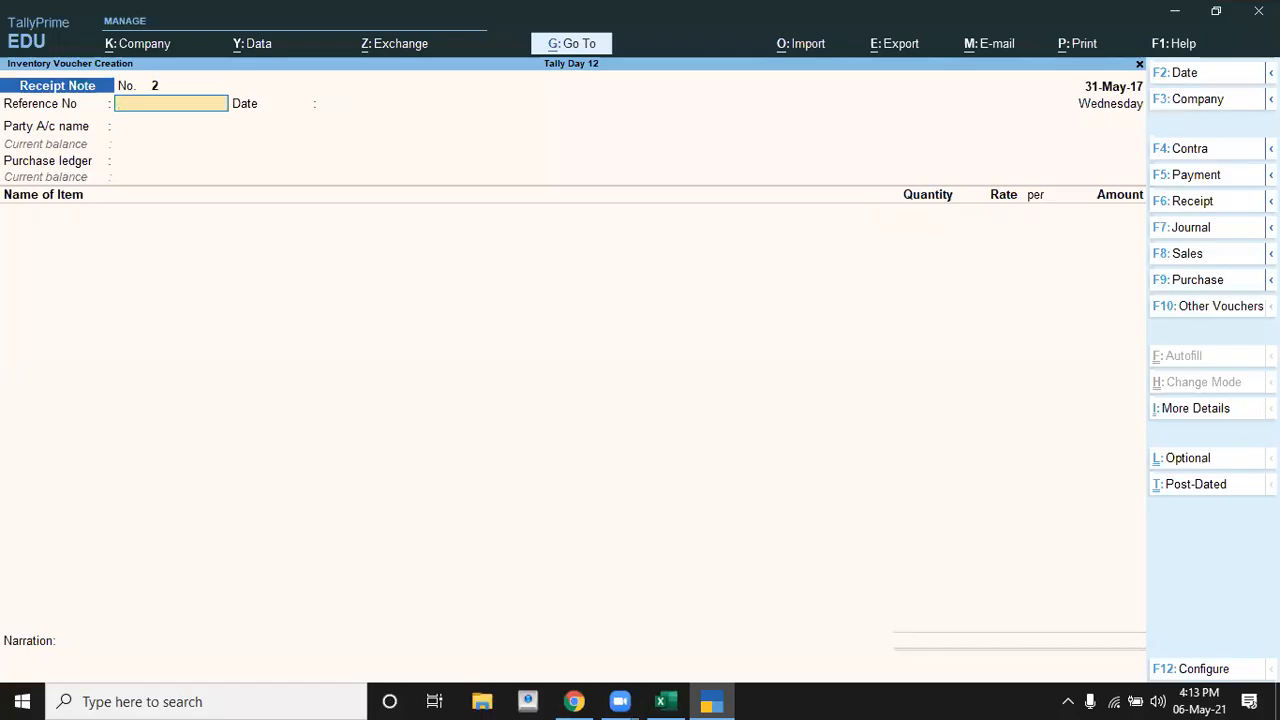
Show the inactive voucher types, choose Rejections Out as the voucher type and activate it
left_click(1199, 309)
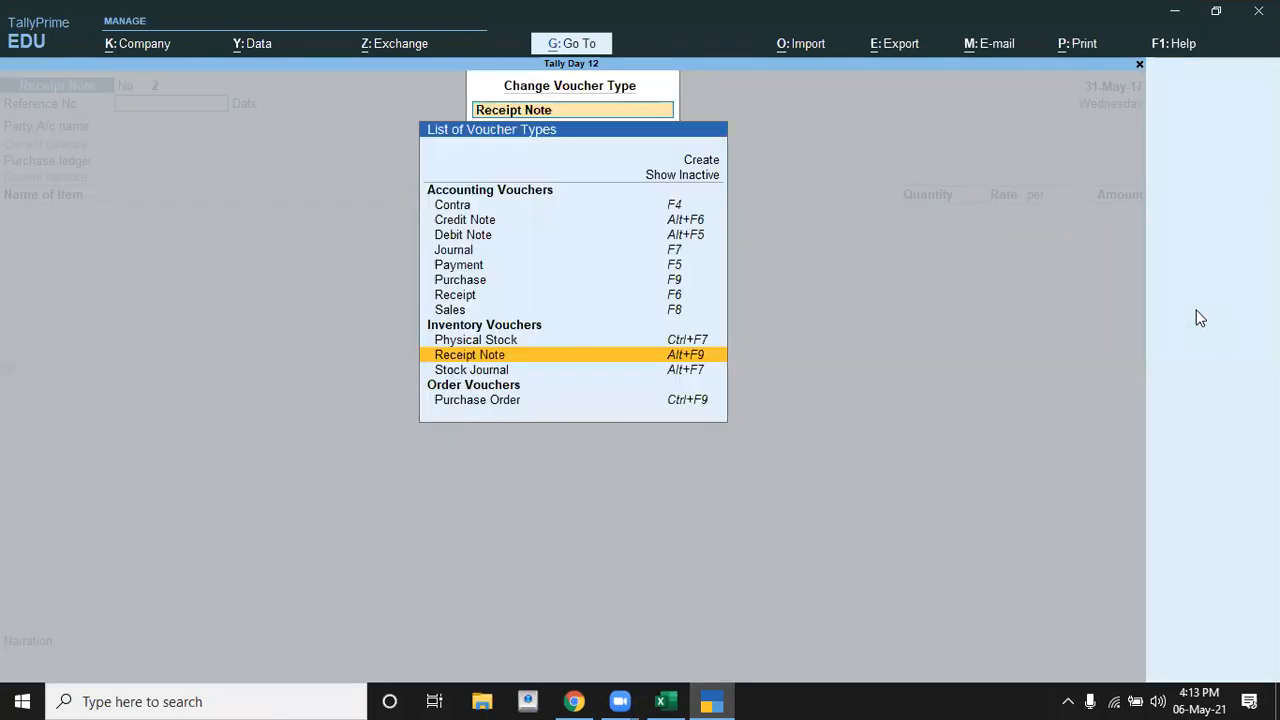
left_click(661, 176)
key("Down")
key("Down")
key("Down")
key("Down")
key("Down")
key("Down")
key("Down")
key("Down")
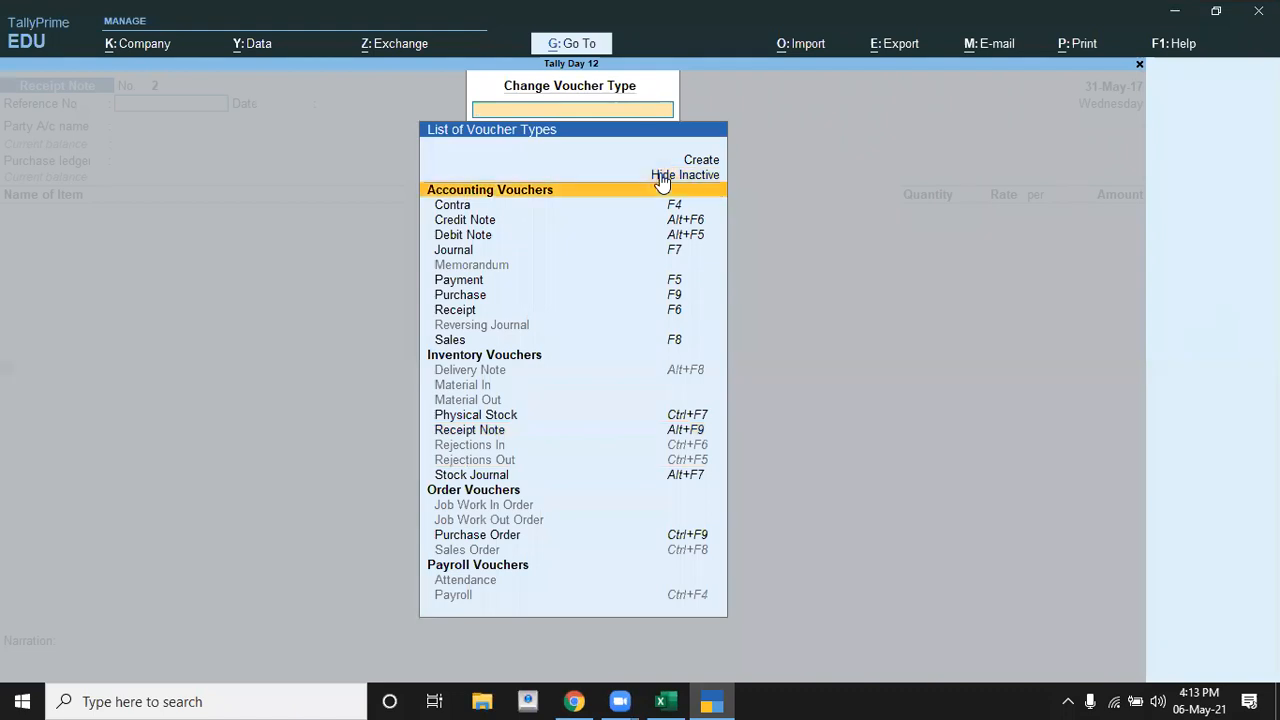
key("Down")
key("Down")
key("Down")
key("Down")
key("Down")
key("Down")
key("Down")
key("Down")
key("Down")
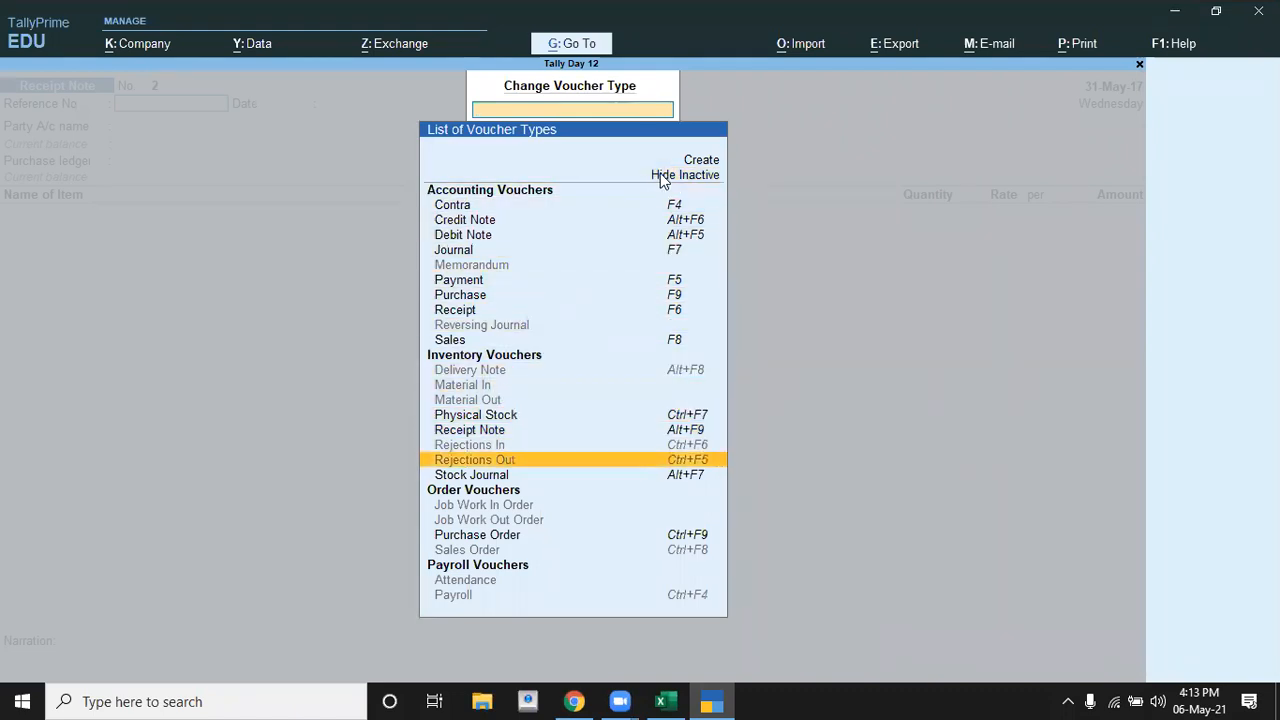
key("Return")
key("y")
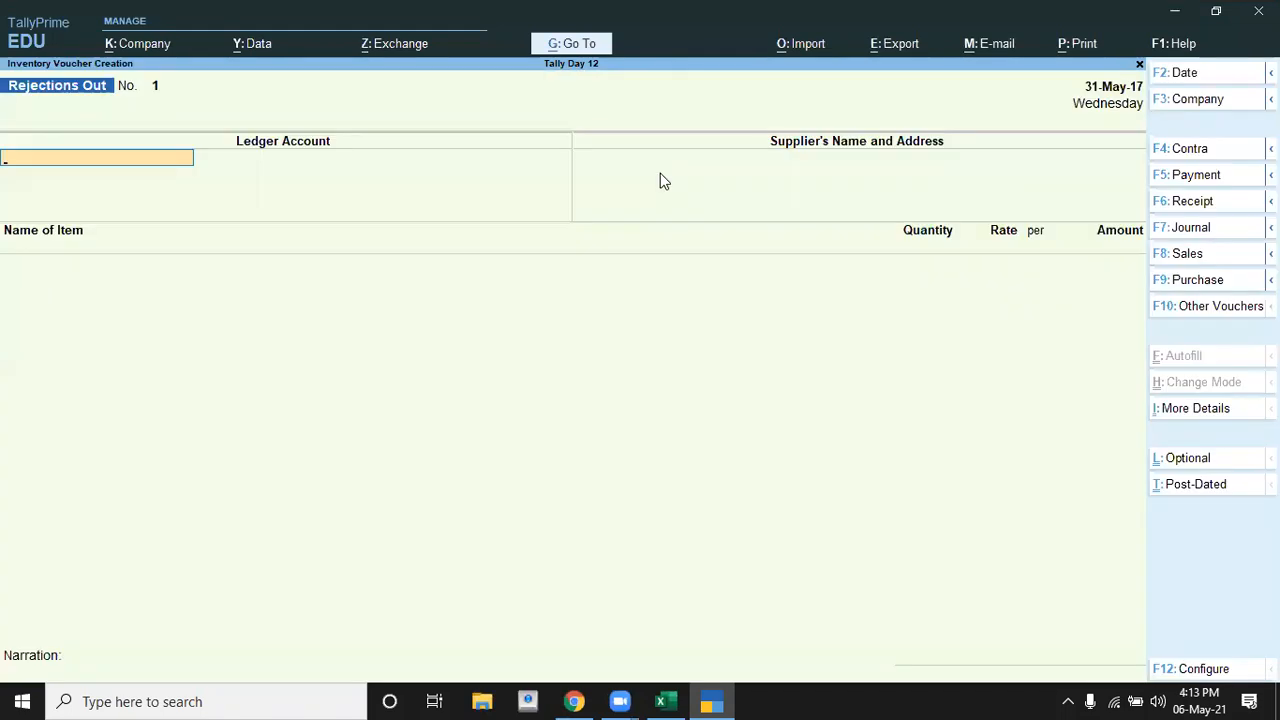
Check the rejection date in Excel and date the Rejections Out voucher 1-6-2017
key("alt+Tab")
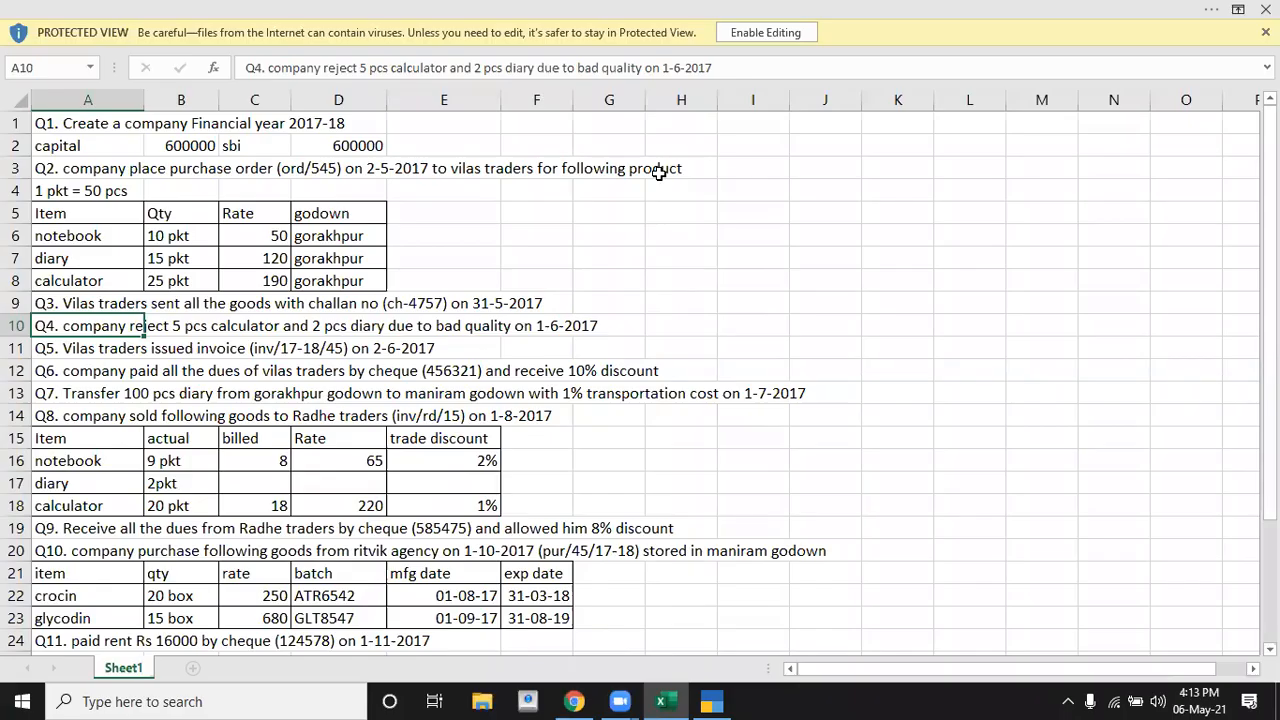
key("alt+Tab")
key("F2")
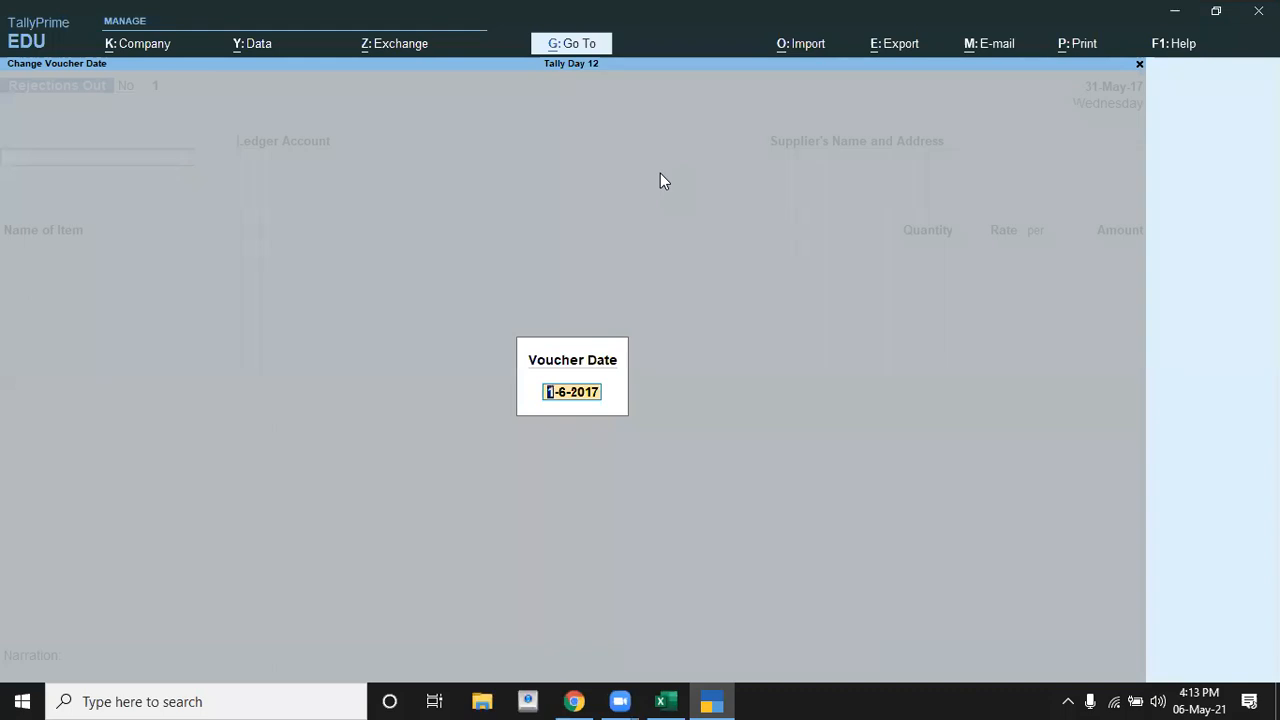
key("Return")
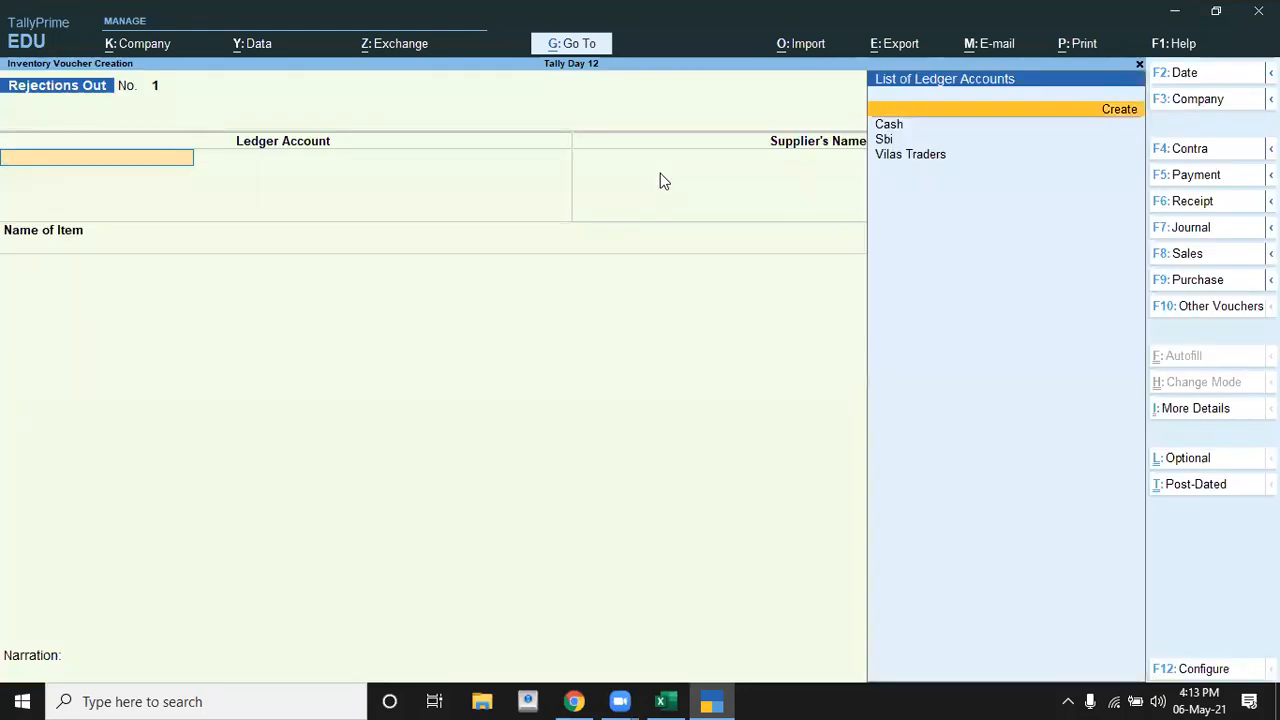
Select Vilas Traders as the ledger account and accept its supplier details
key("Down")
key("Return")
key("Return")
key("Return")
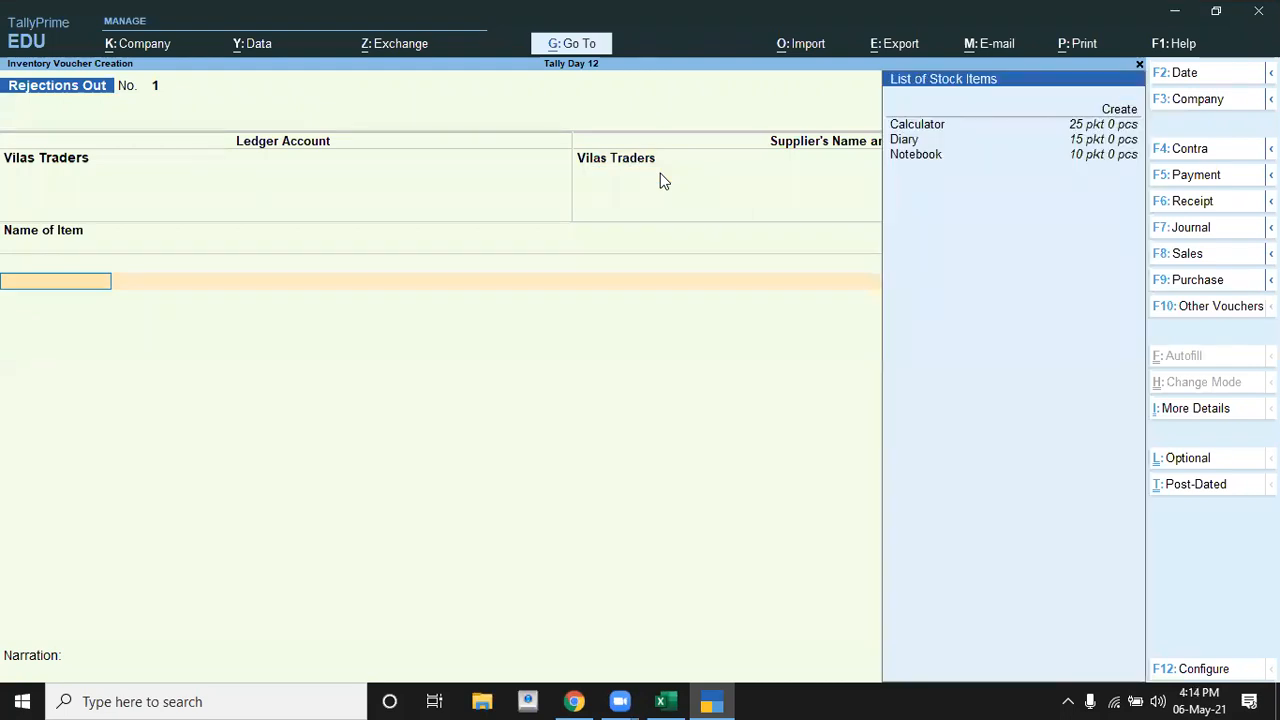
Add Calculator as a rejected item with tracking number ch/4757, order ord/545 and Gorakhpur godown
key("alt+Tab")
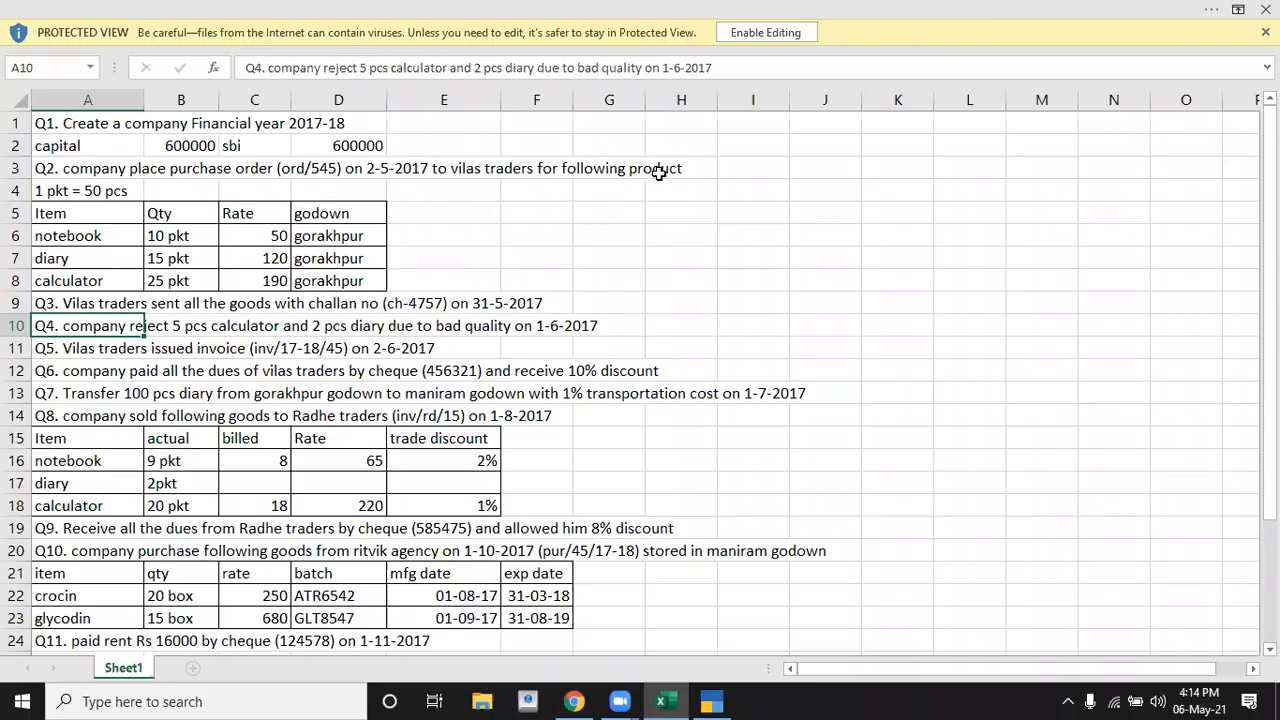
key("alt+Tab")
key("Return")
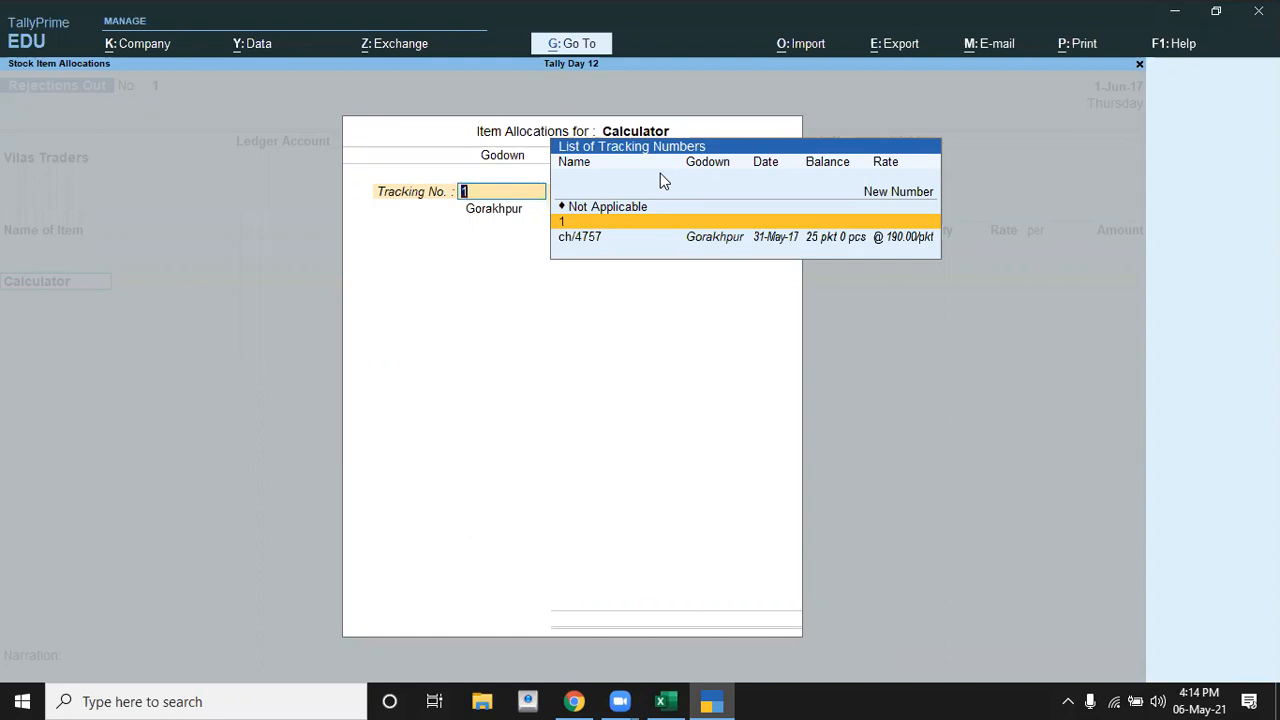
key("Down")
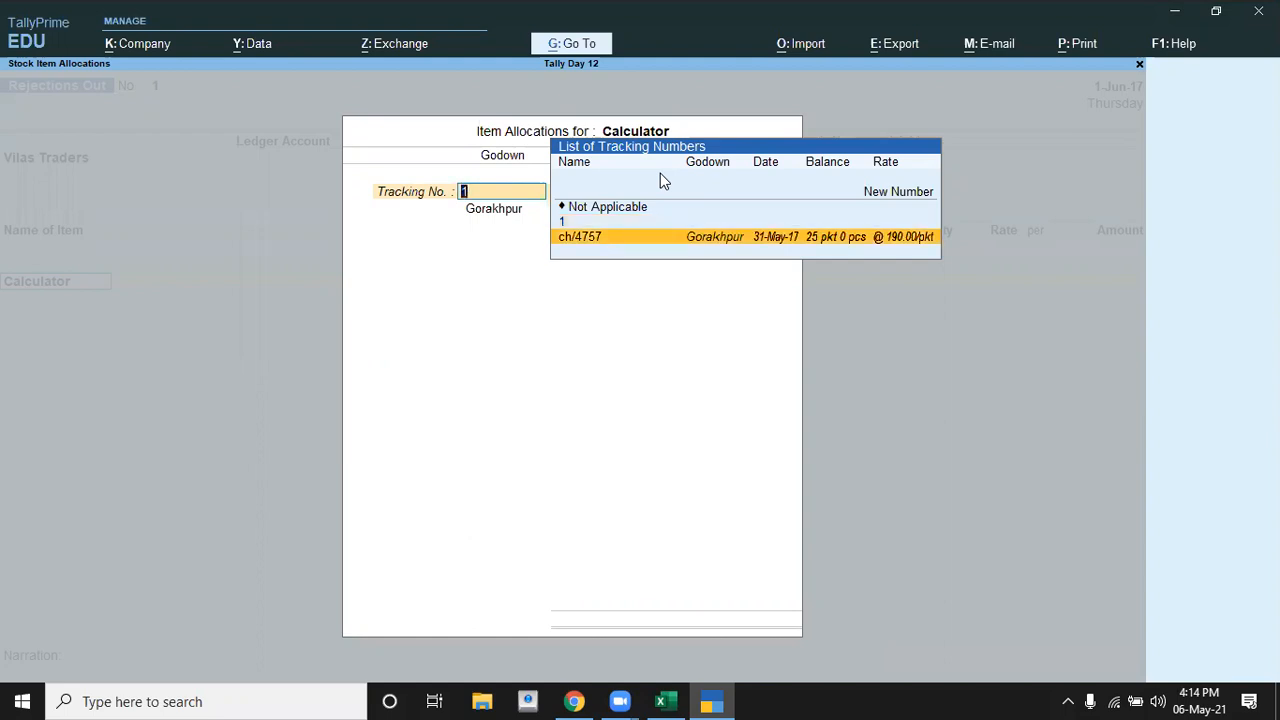
key("Return")
key("Return")
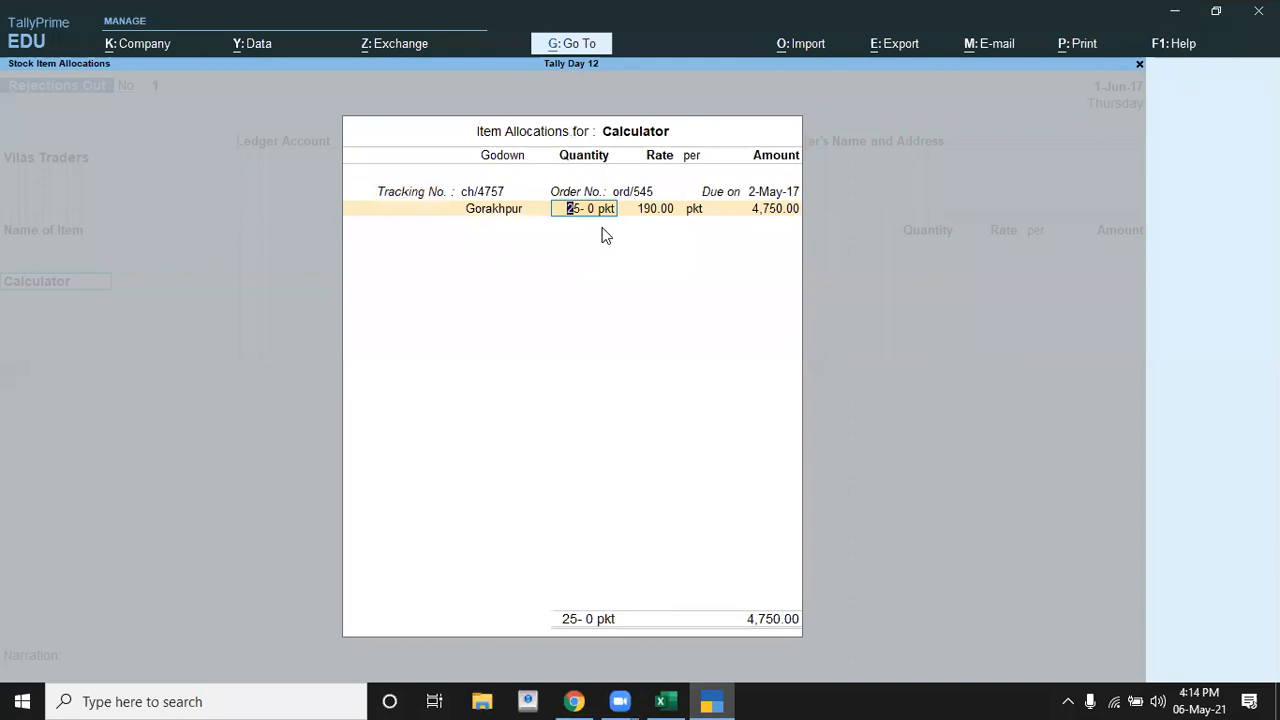
Enter 5 pkt as the Calculator quantity and accept the allocation at 190 per pkt
key("alt+Tab")
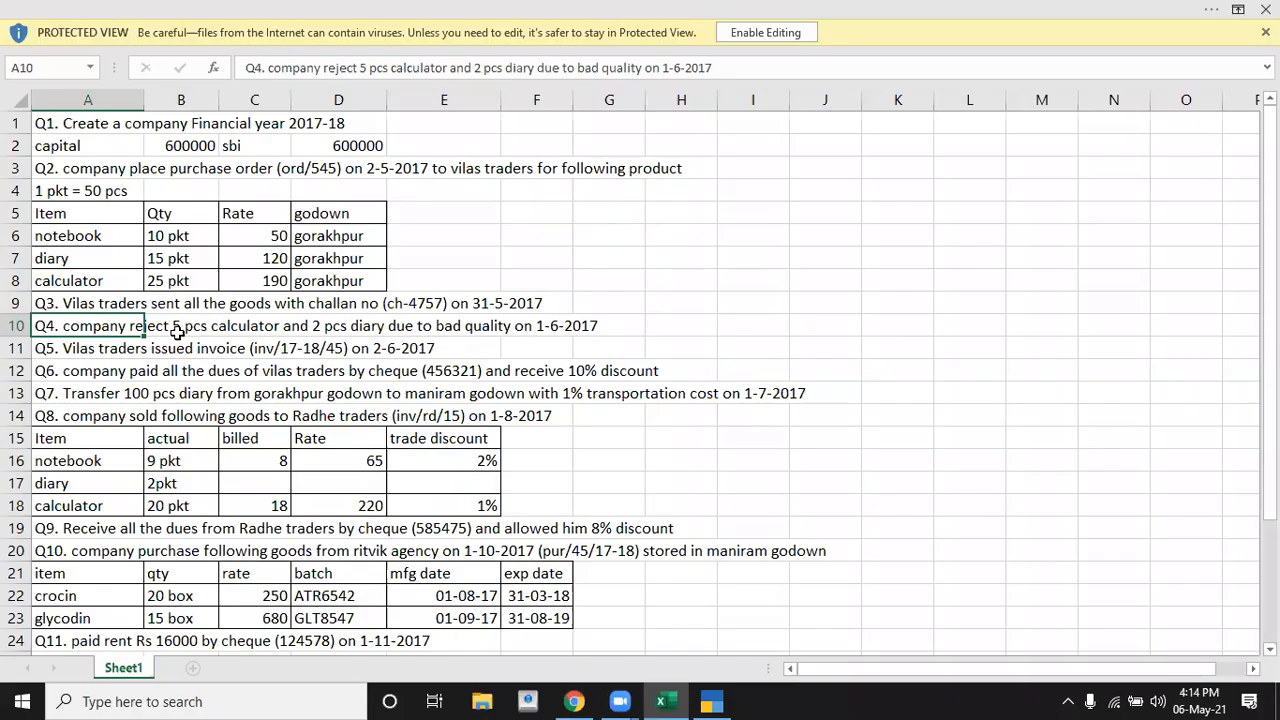
key("alt+Tab")
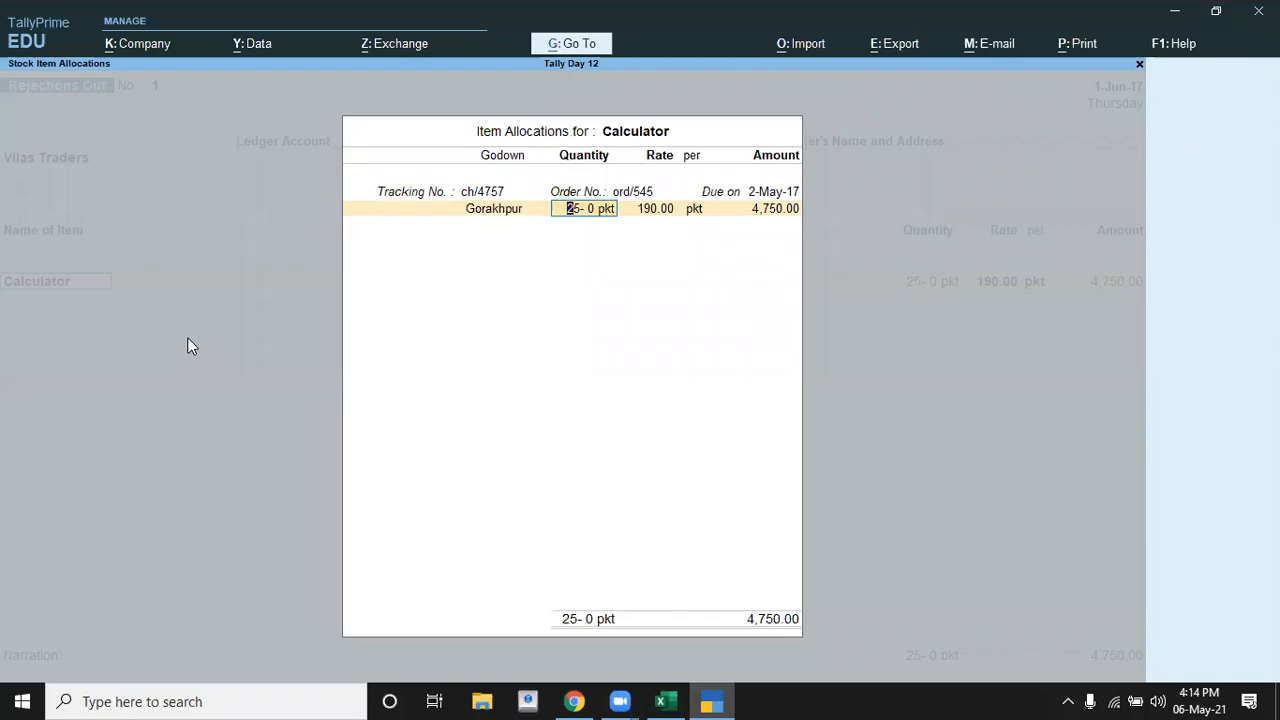
type("5")
key("Return")
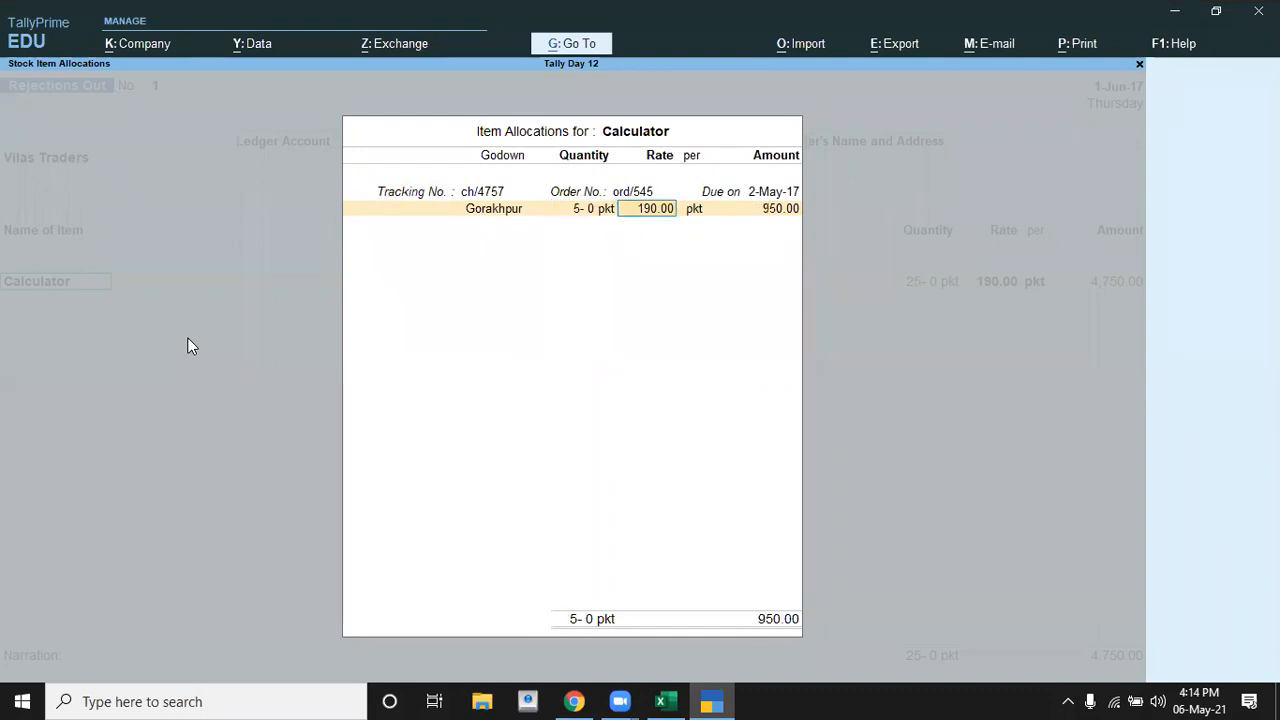
key("Return")
key("Return")
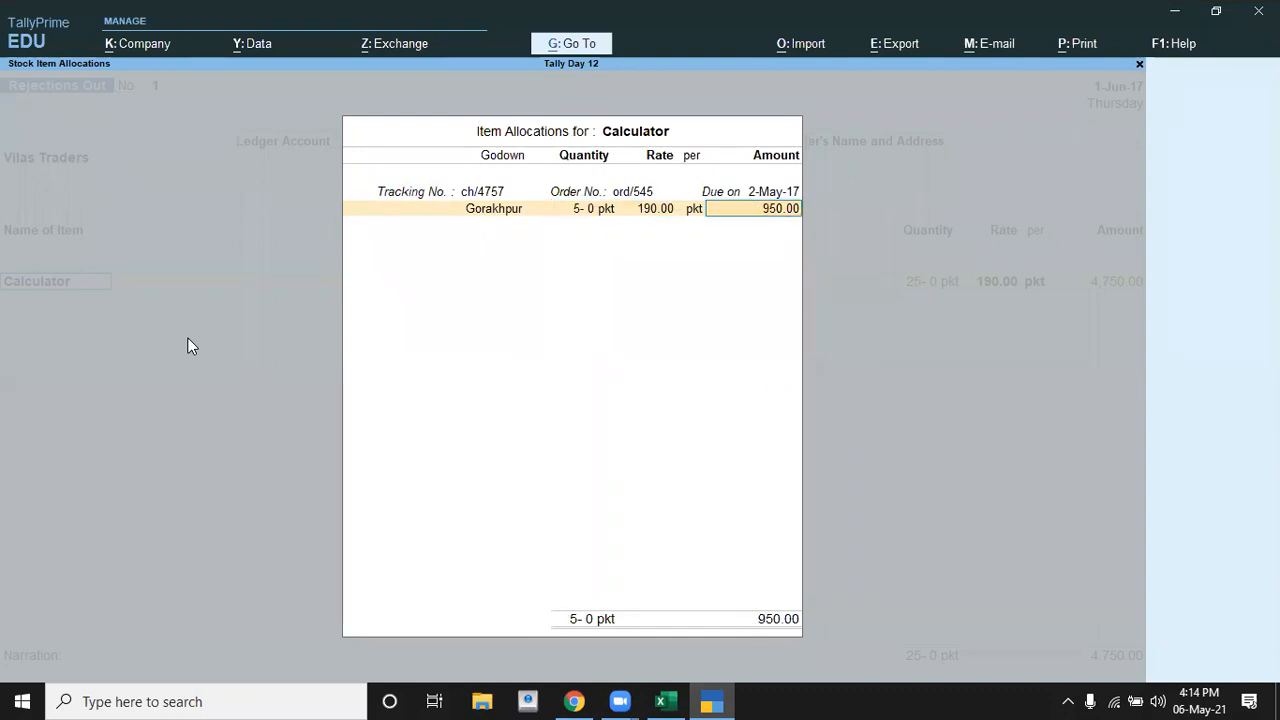
key("Return")
key("Return")
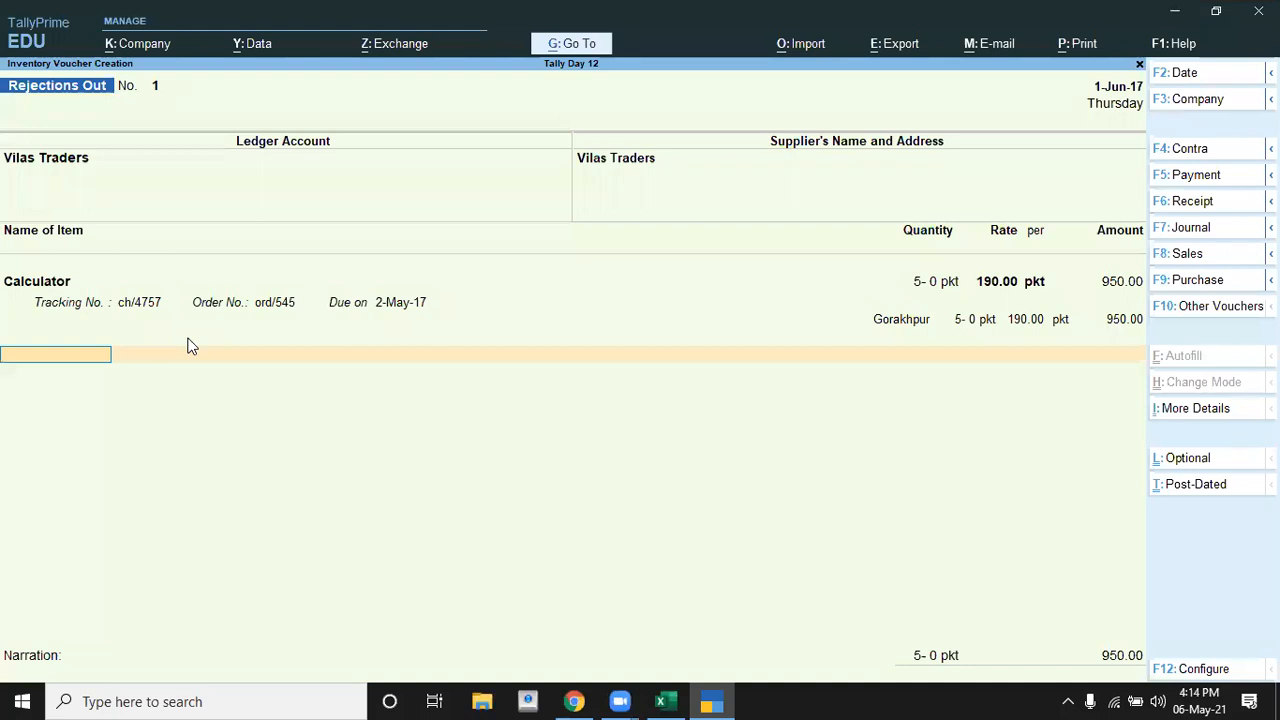
Add Diary as a rejected item with tracking number ch/4757 and order ord/545, entering 2 as the quantity
key("alt+Tab")
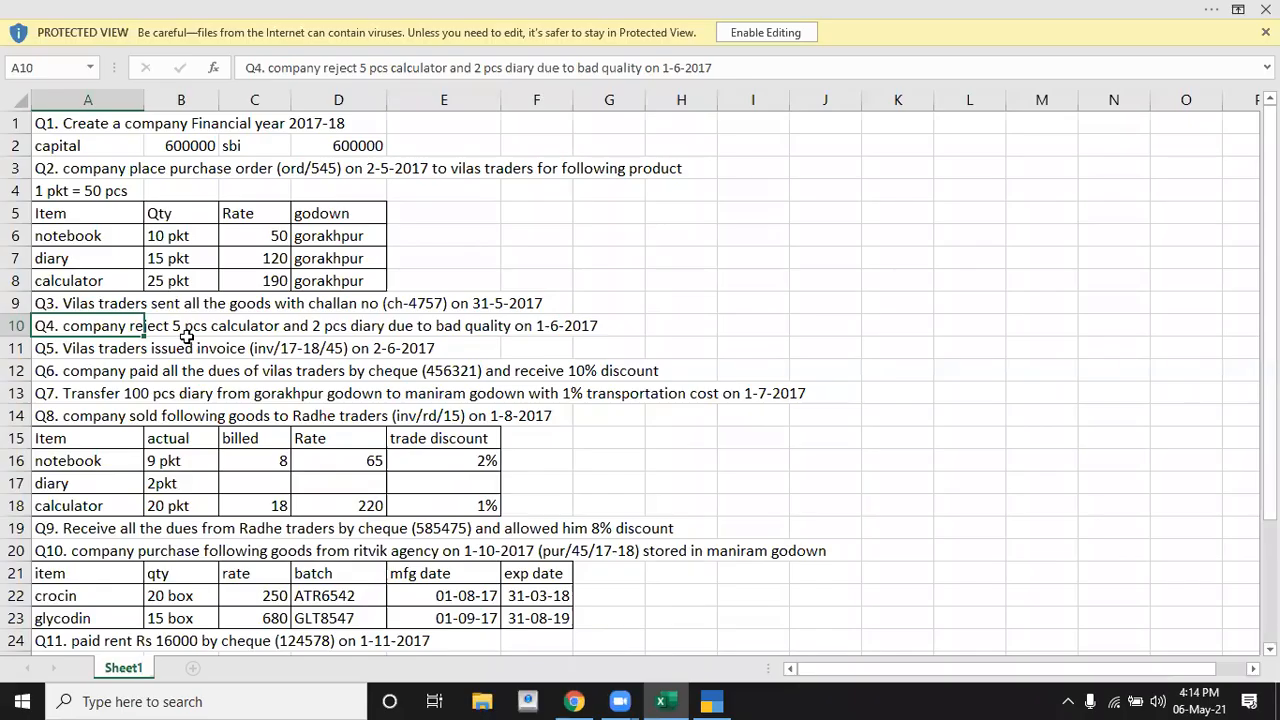
key("alt+Tab")
key("Down")
key("Down")
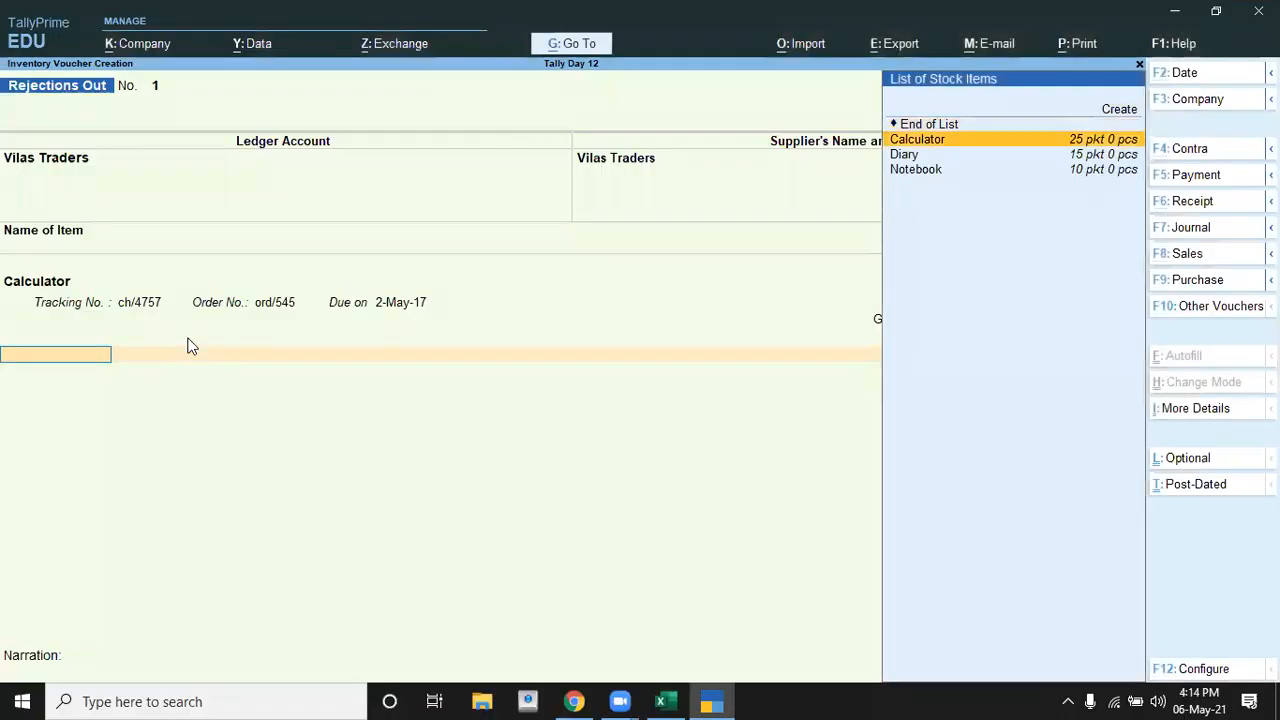
key("Return")
key("Down")
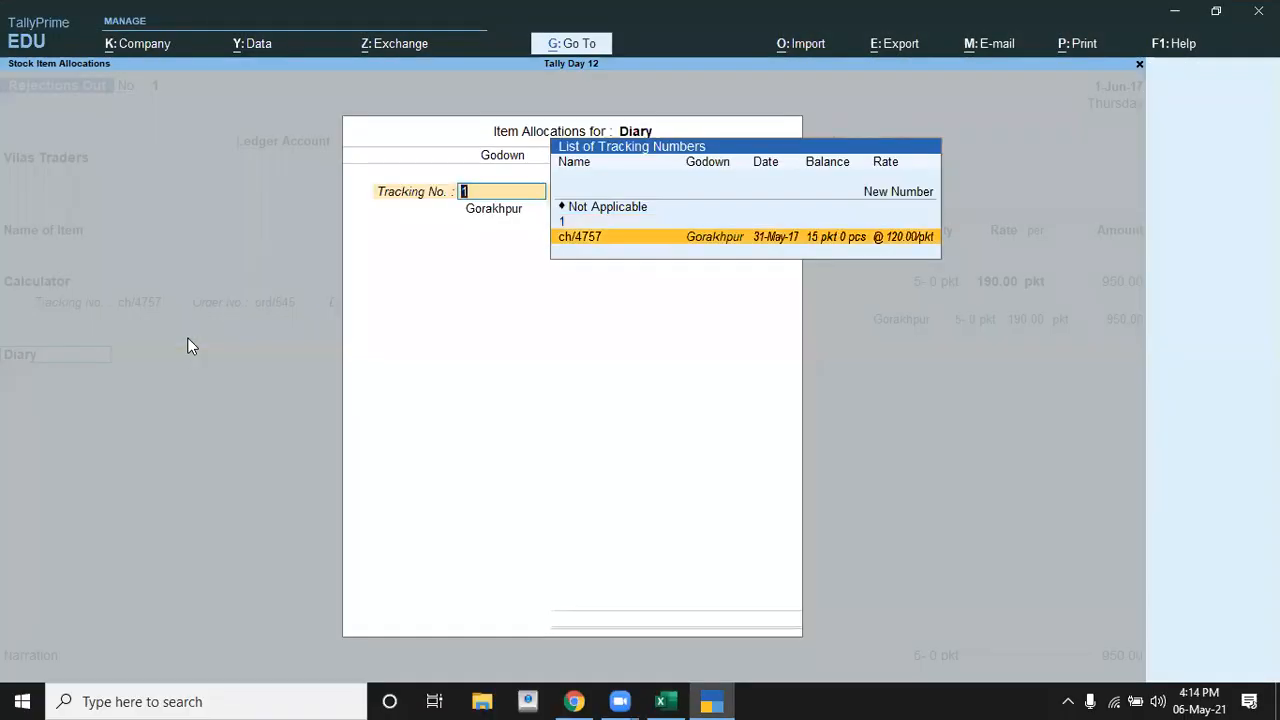
key("Return")
key("Return")
type("2")
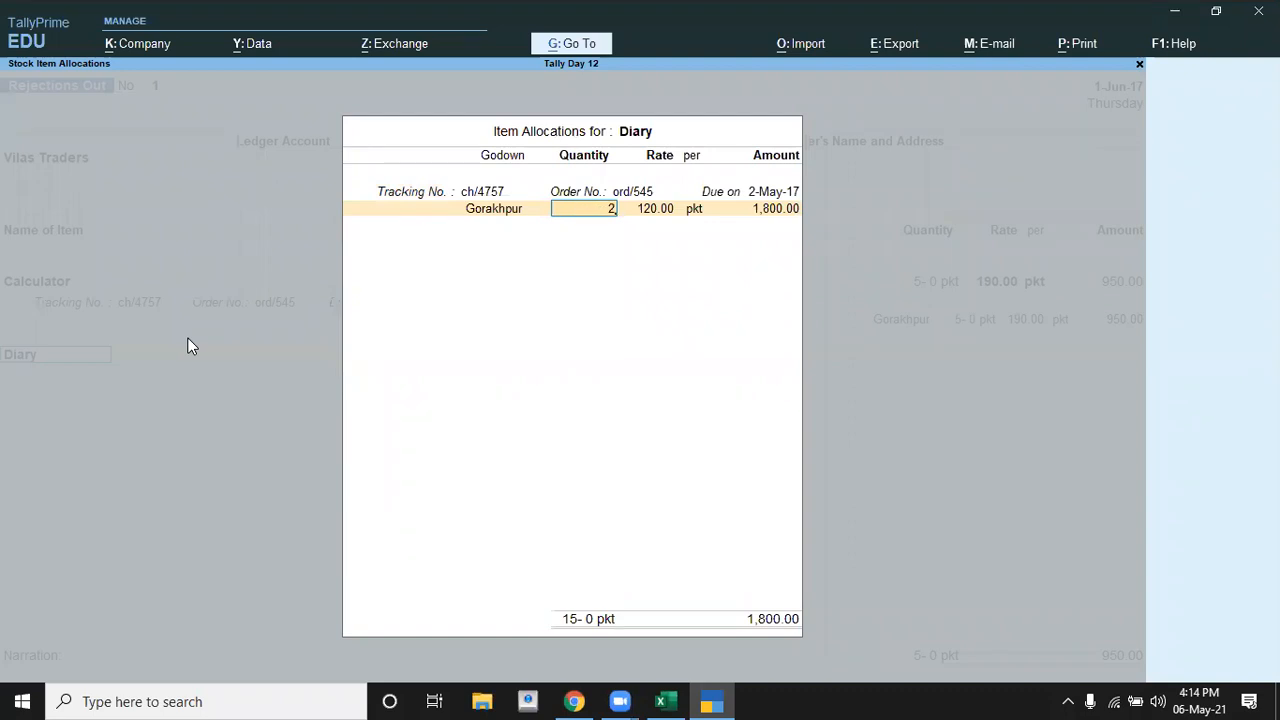
Recheck the units in Excel, return to the Calculator allocation and set its quantity to 0-5 pkt
key("alt+Tab")
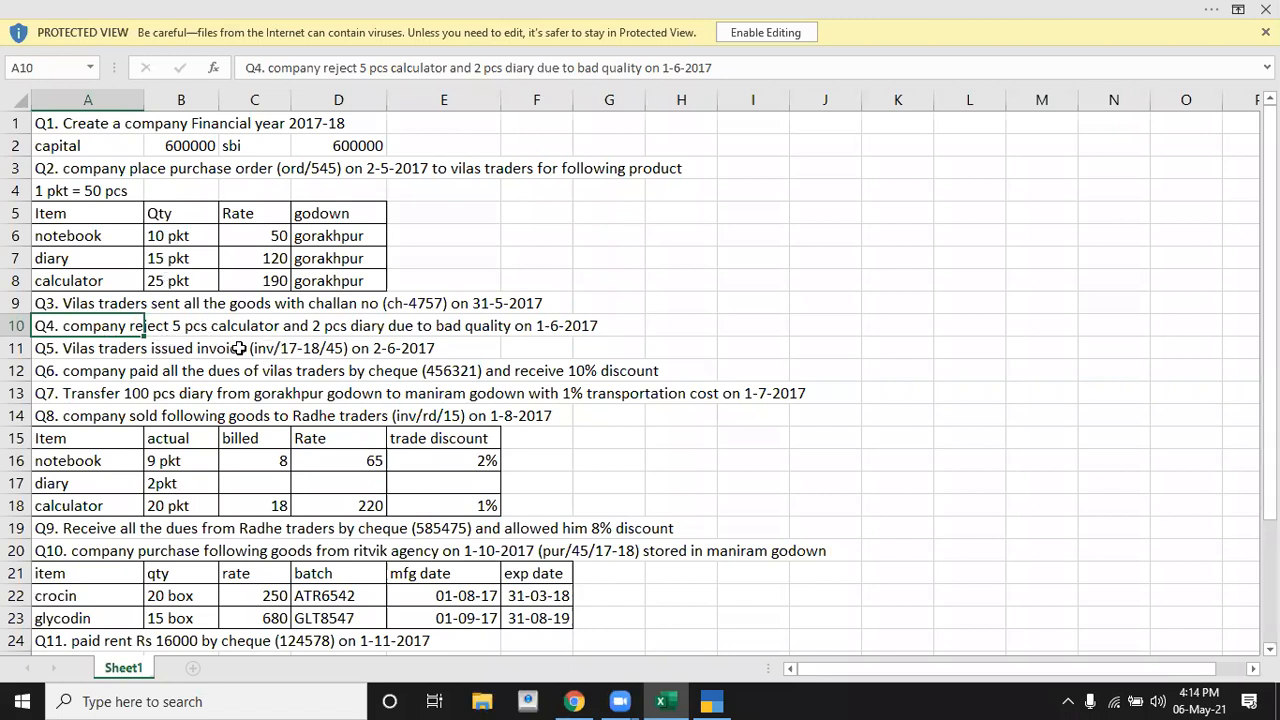
key("alt+Tab")
key("BackSpace")
key("BackSpace")
key("BackSpace")
key("BackSpace")
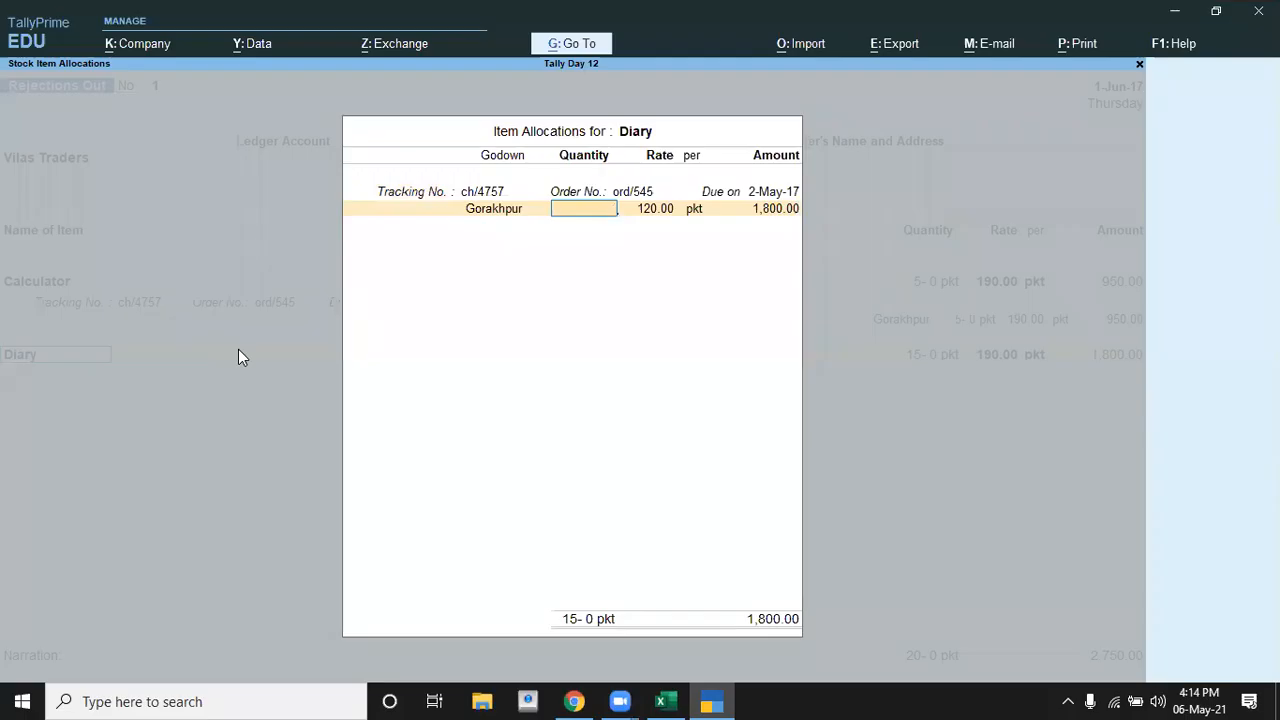
key("BackSpace")
key("BackSpace")
key("BackSpace")
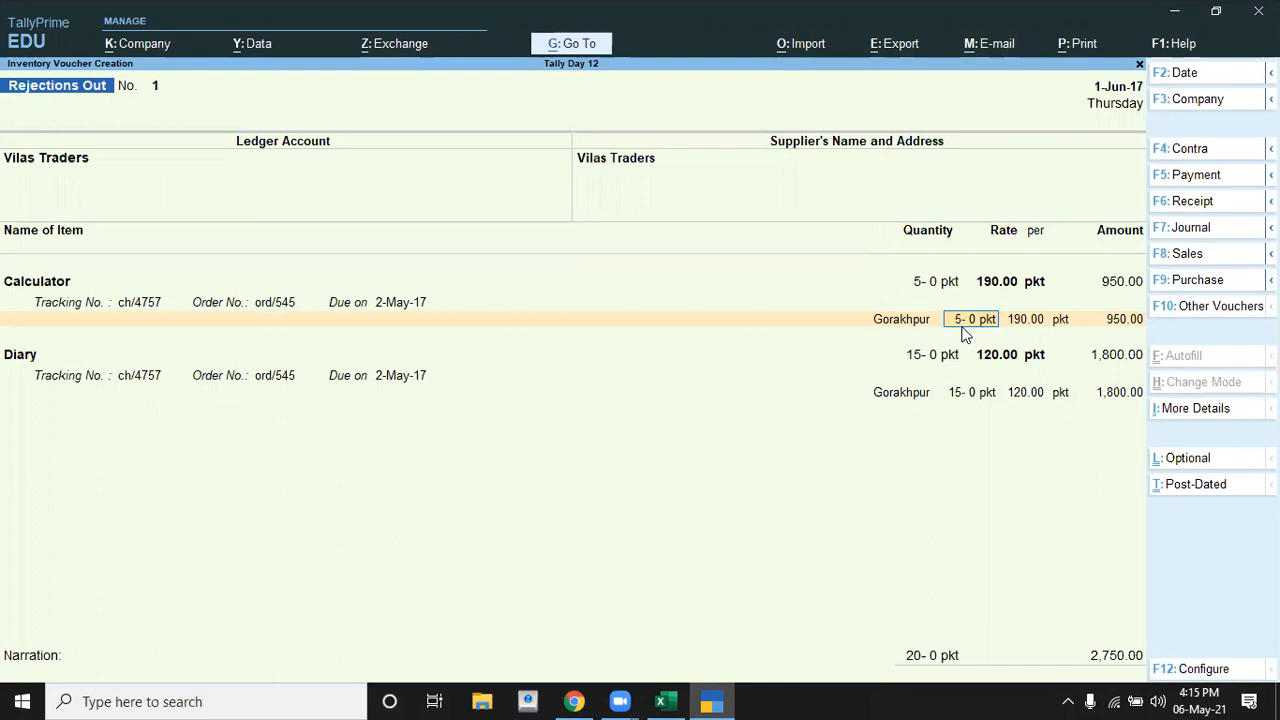
type("0-5")
key("Return")
key("Return")
key("Return")
key("Return")
key("Return")
key("Return")
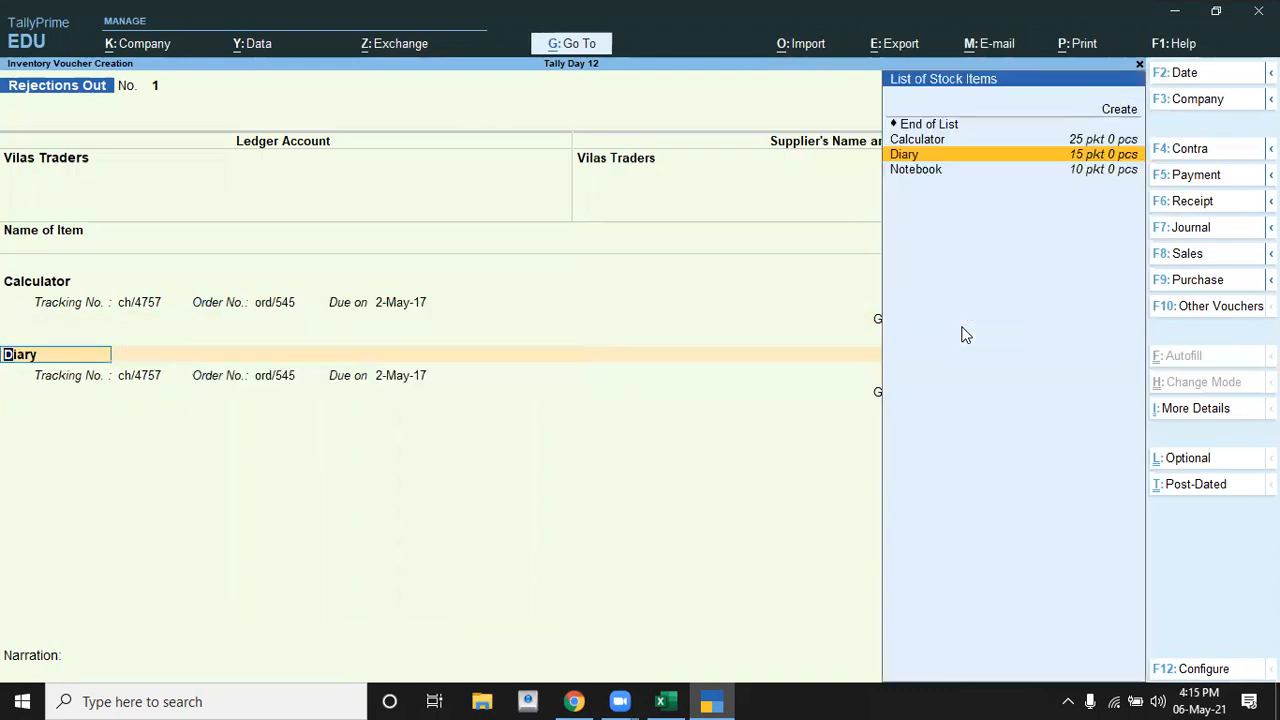
Set the Diary allocation's quantity to 0-2 pkt and accept it at 120 per pkt
key("Return")
key("Return")
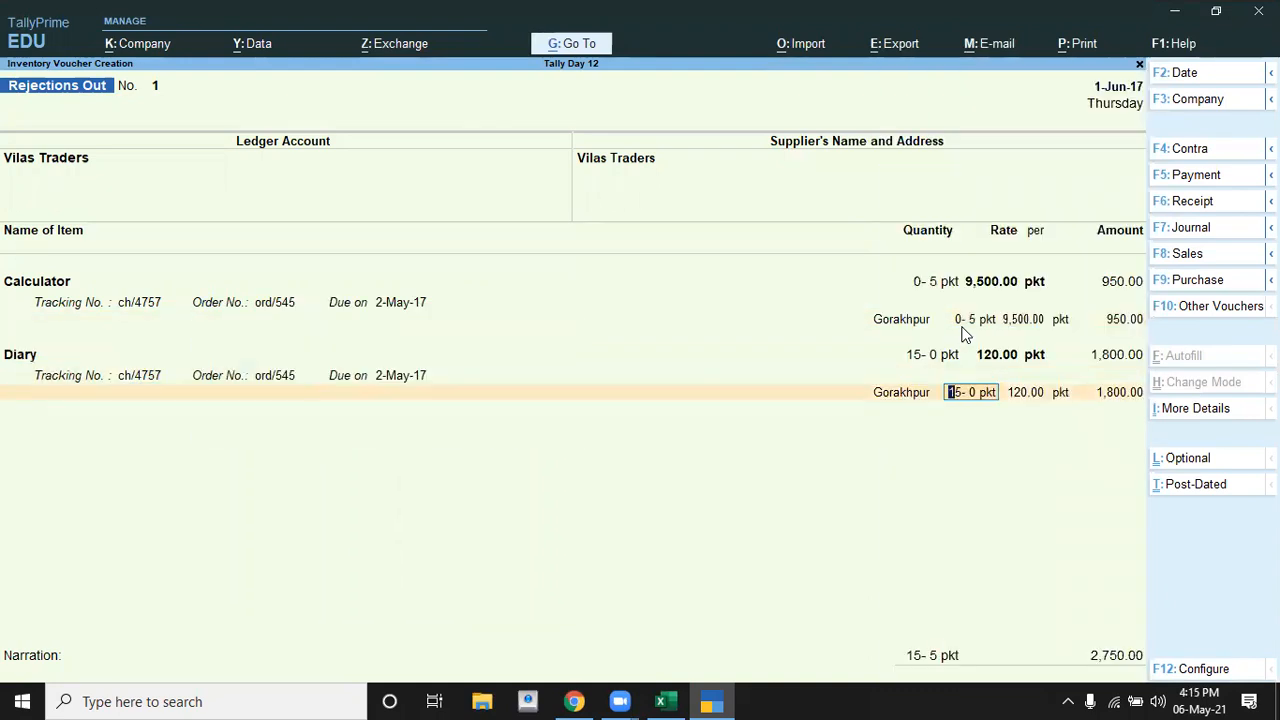
key("alt+Tab")
key("alt+Tab")
type("0-2")
key("Return")
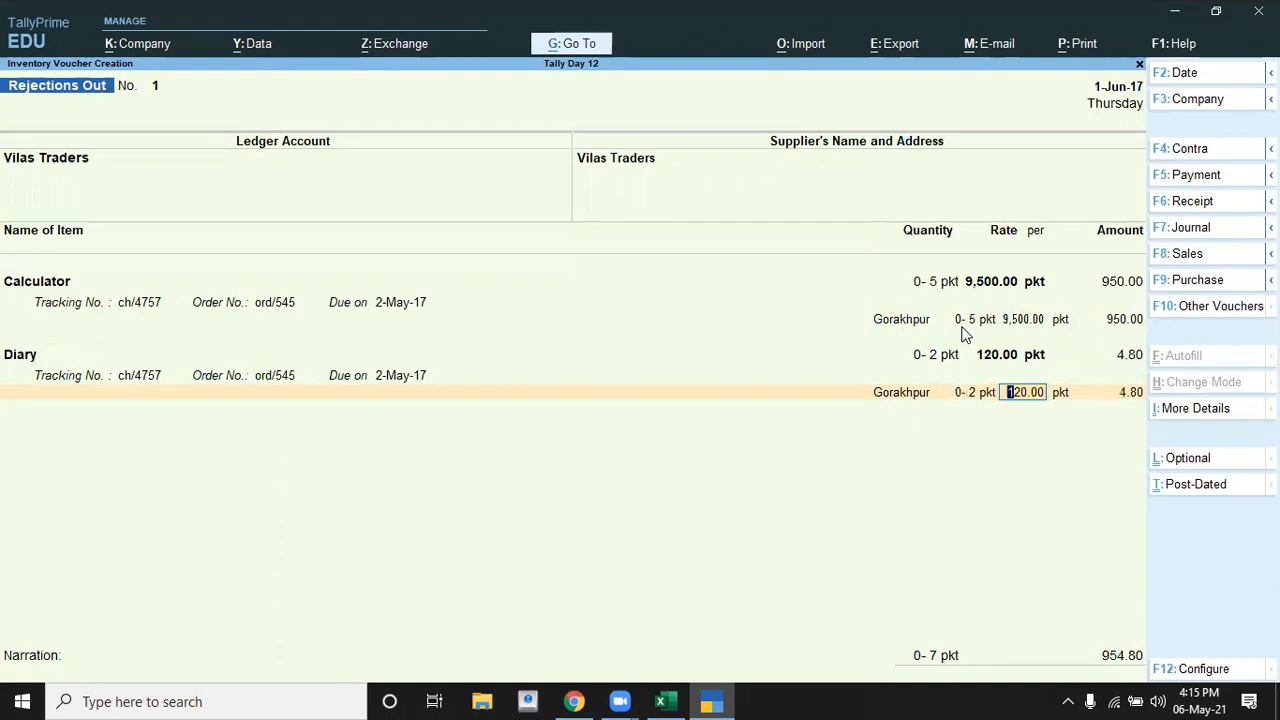
key("Return")
key("Return")
key("Return")
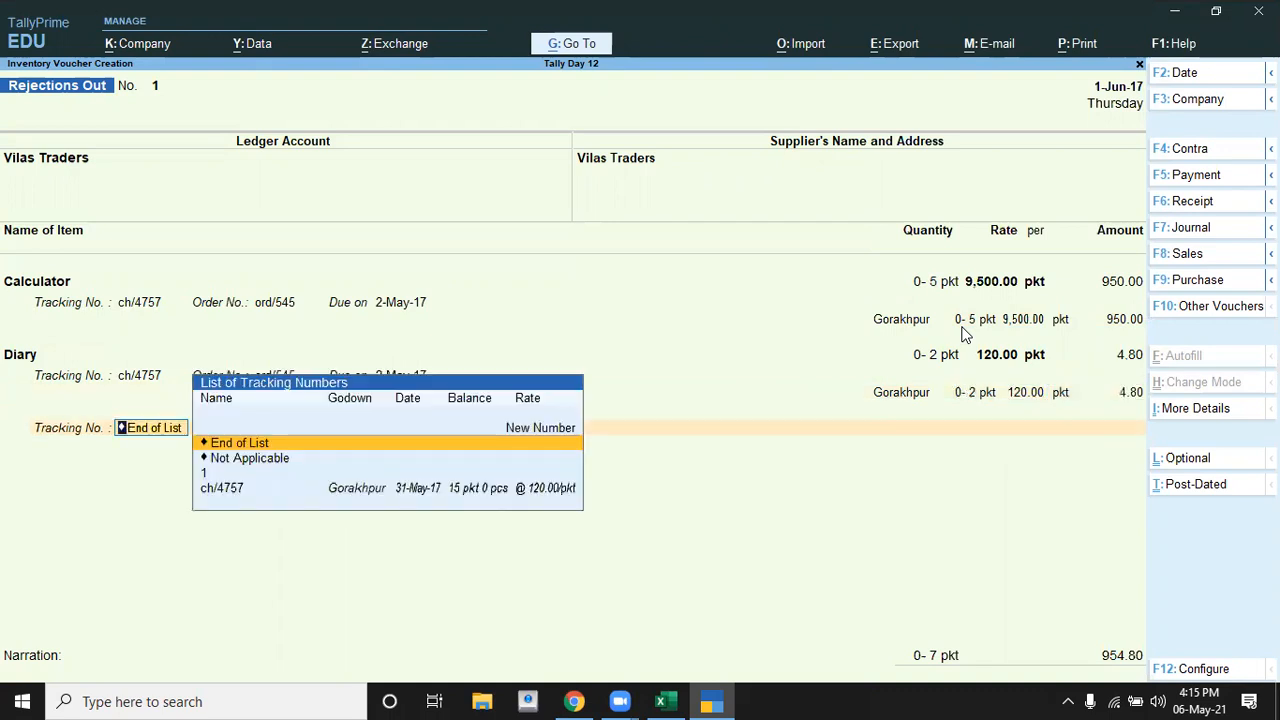
End the tracking and item lists and save the Rejections Out voucher without a narration
key("Return")
key("Return")
key("Return")
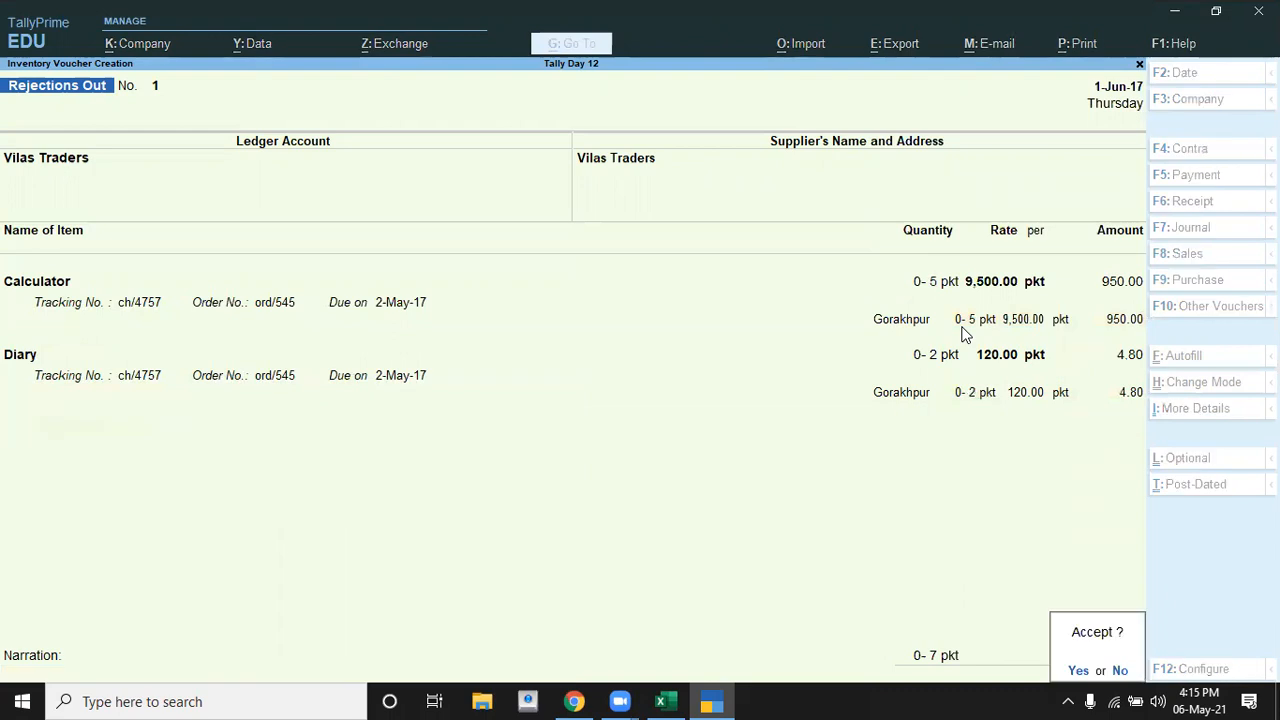
key("Return")
Read question Q5 about the Vilas Traders invoice in Excel and start a Purchase voucher in TallyPrime
key("alt+Tab")
key("Down")
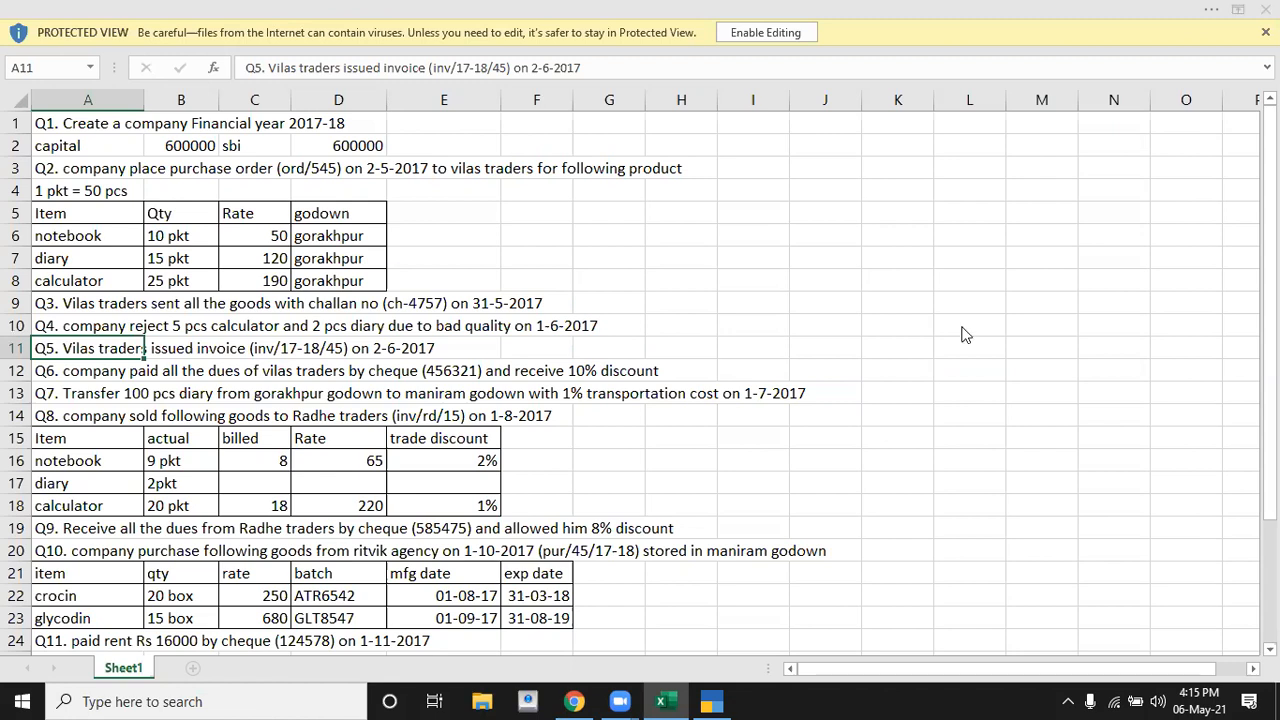
key("alt+Tab")
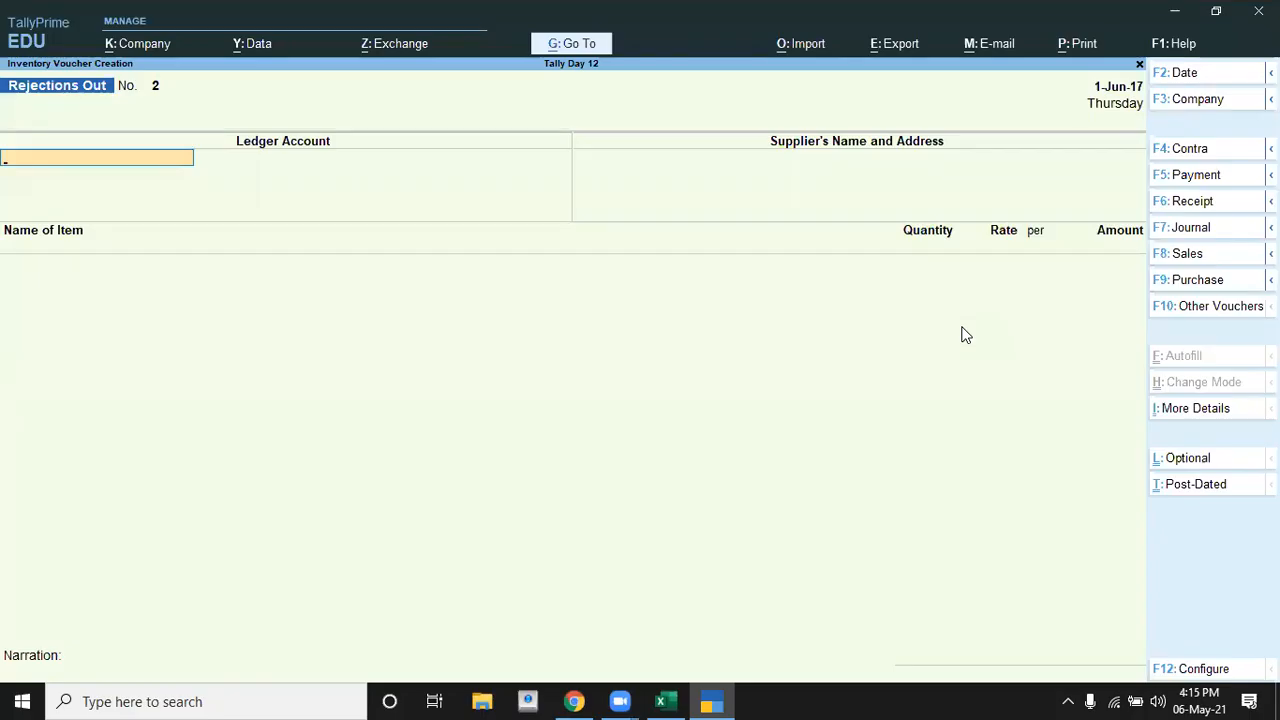
key("F8")
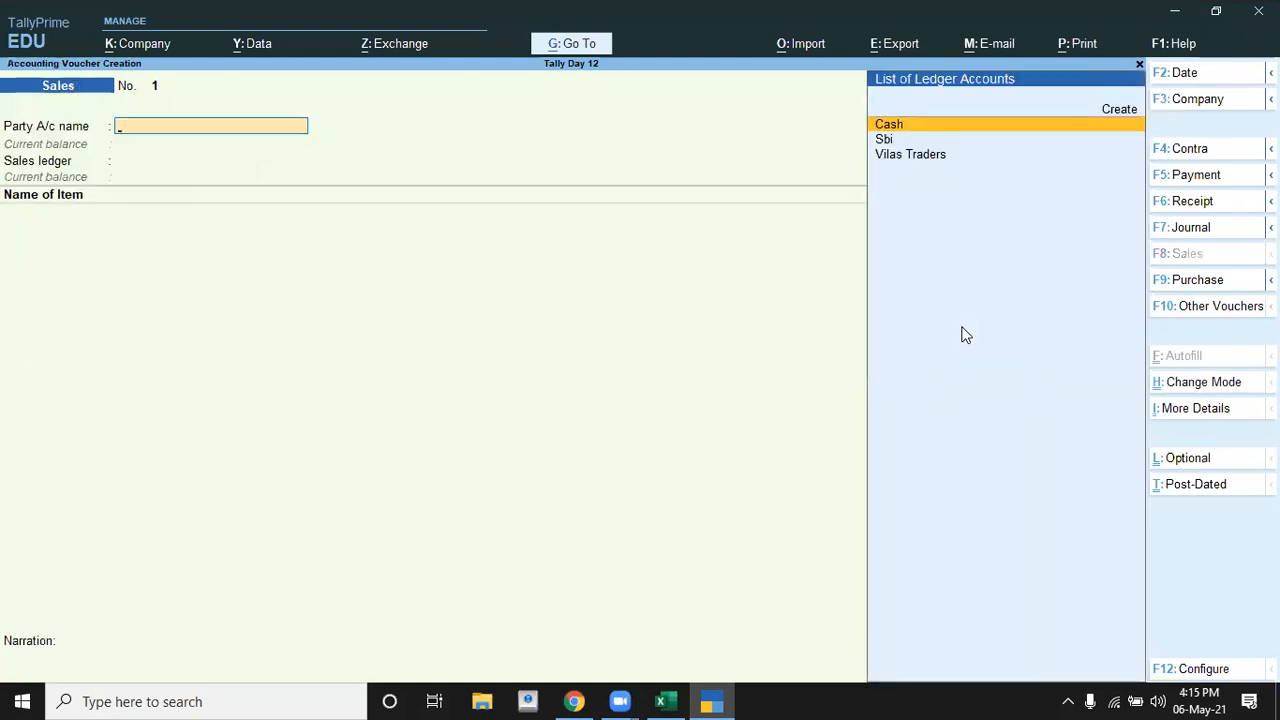
key("F9")
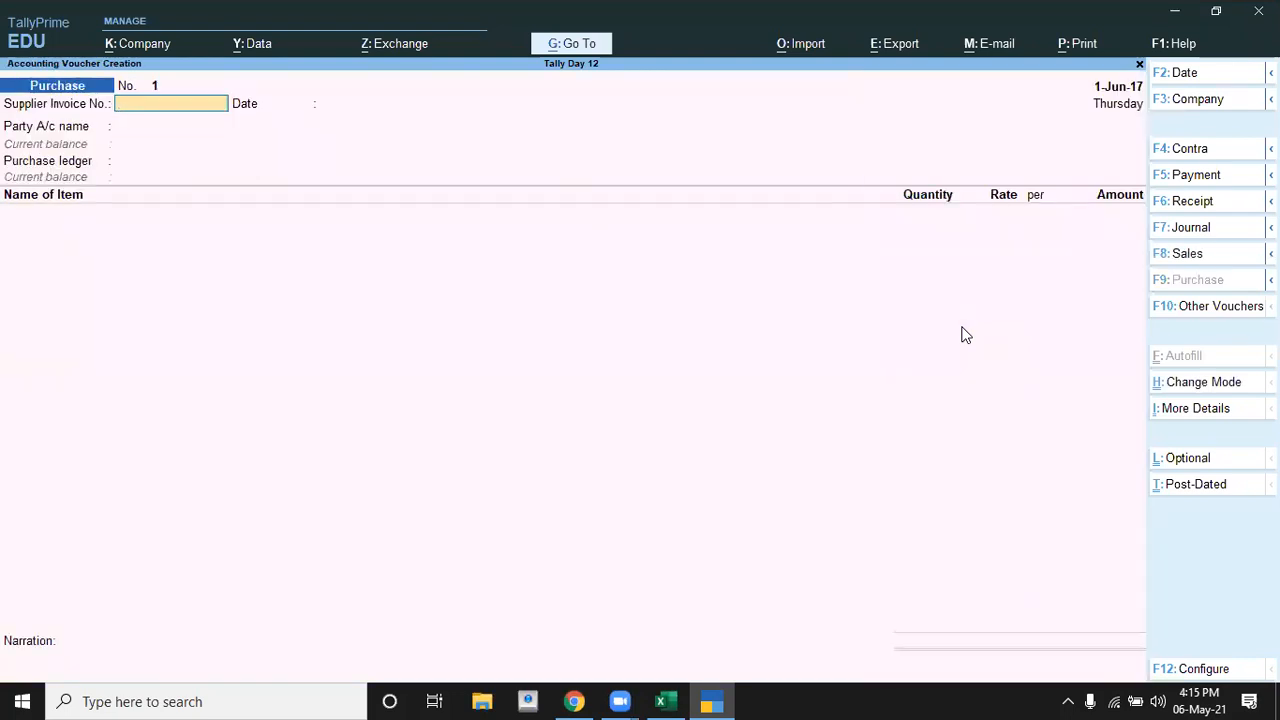
Recheck the invoice question in Excel and set the Purchase voucher's date to 2-6-2017
key("alt+Tab")
key("alt+Tab")
key("F2")
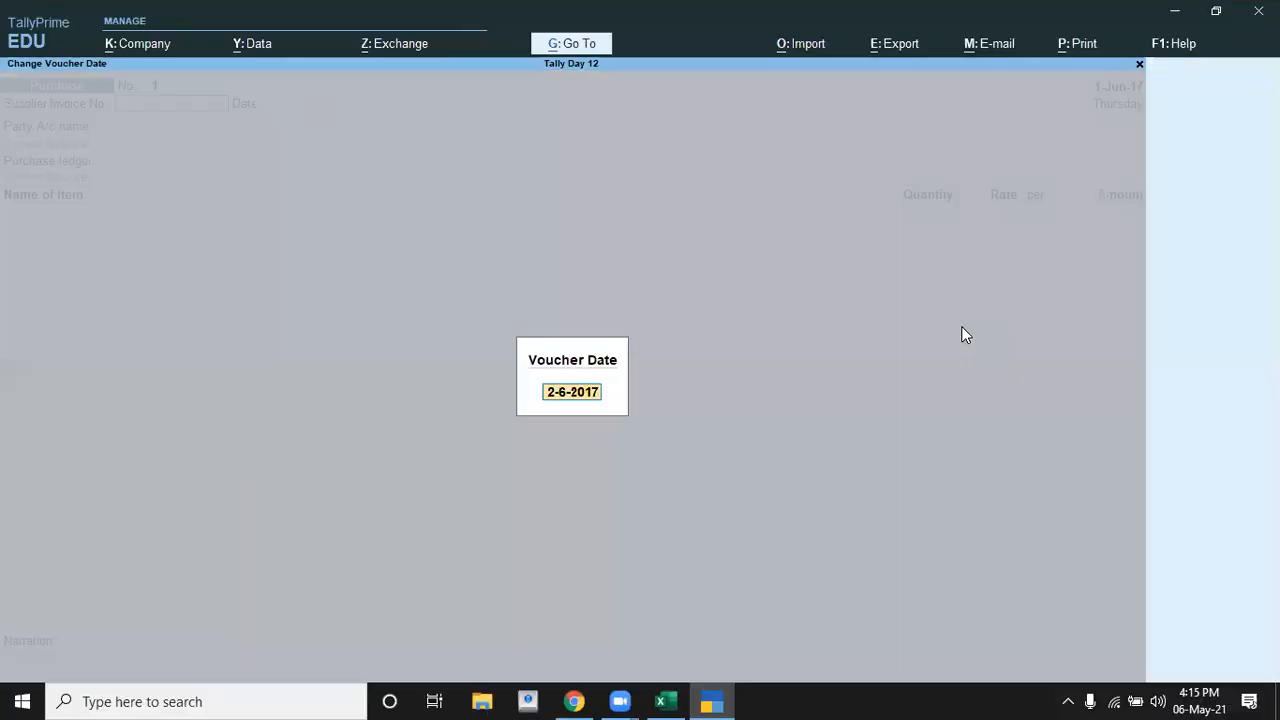
key("Return")
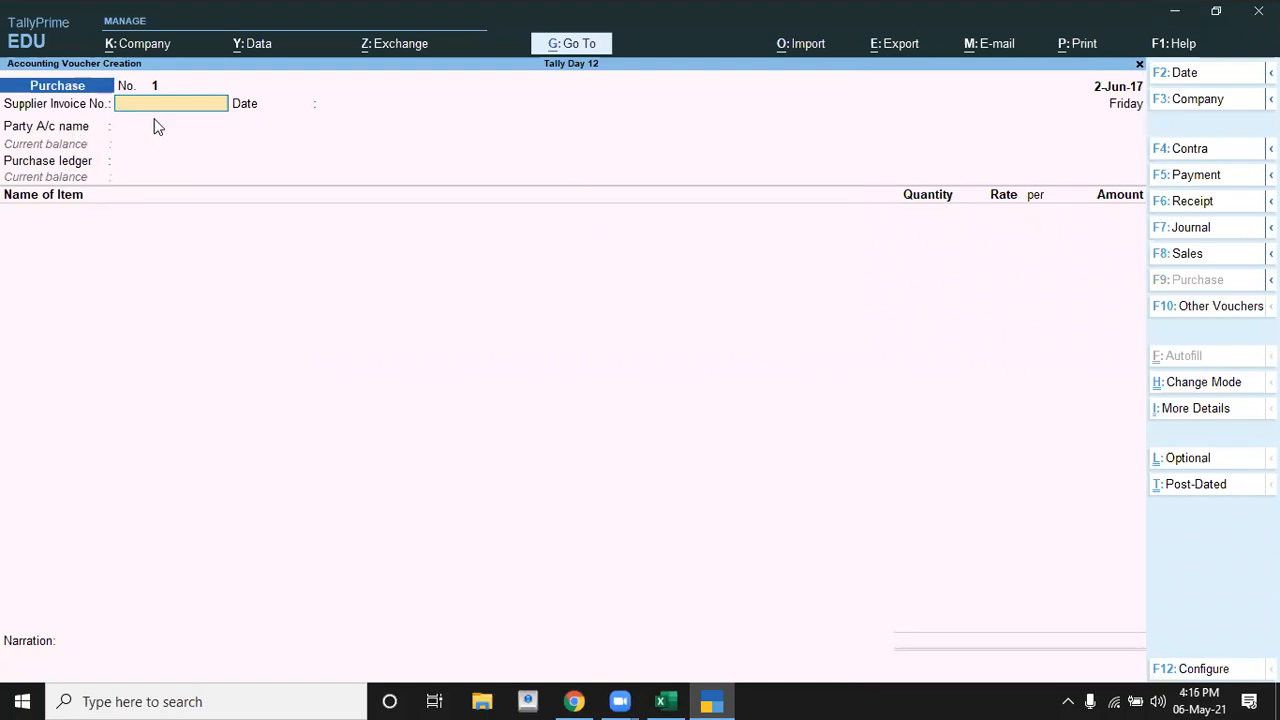
Check the Q5 invoice reference in Excel and enter supplier invoice inv/17-18/45 dated 2-Jun-17 in the TallyPrime Purchase voucher
key("alt+Tab")
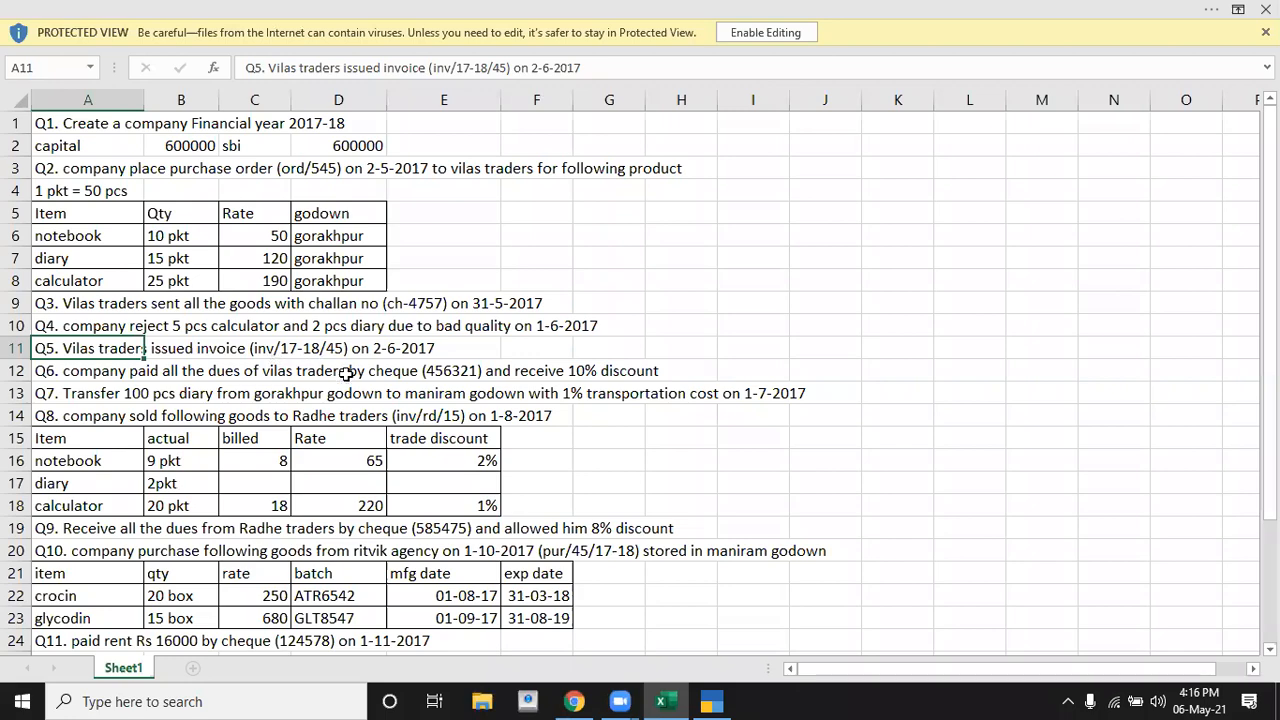
key("alt+Tab")
type("inv/")
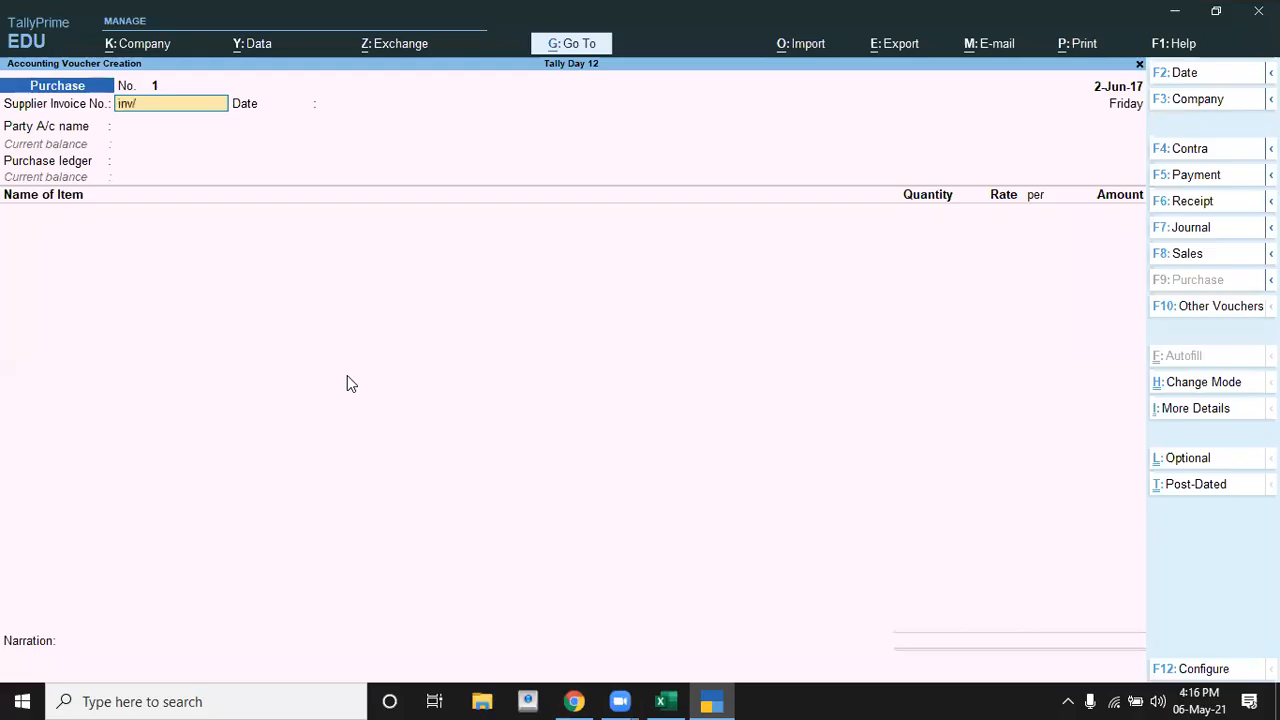
type("17-18/45")
key("Return")
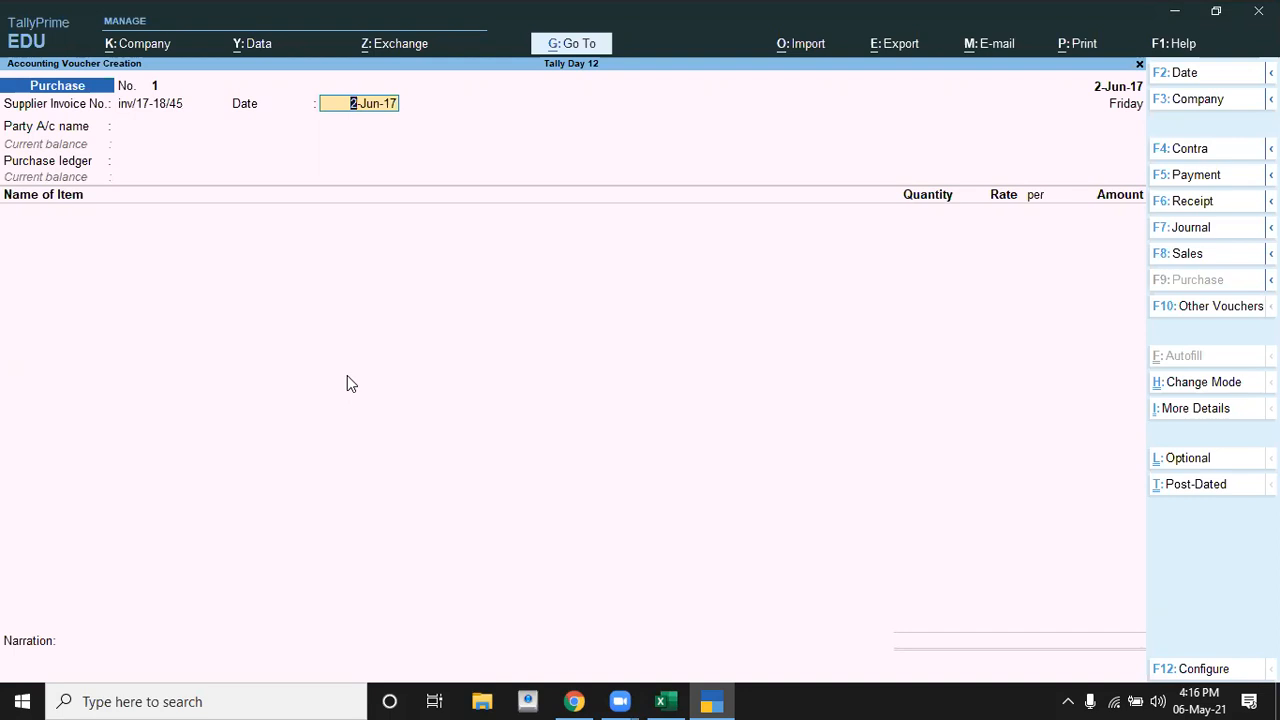
key("Return")
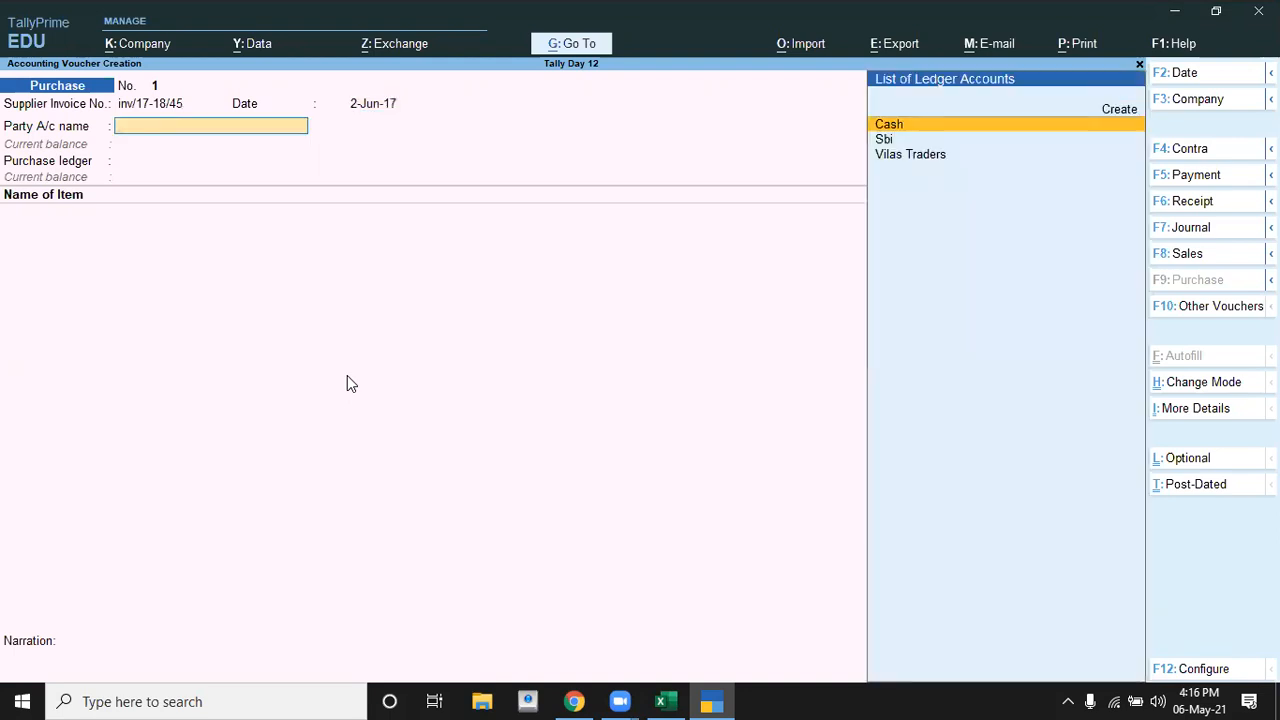
Choose Vilas Traders as the party and link receipt note ch/4757, leaving the other receipt details blank
key("Down")
key("Down")
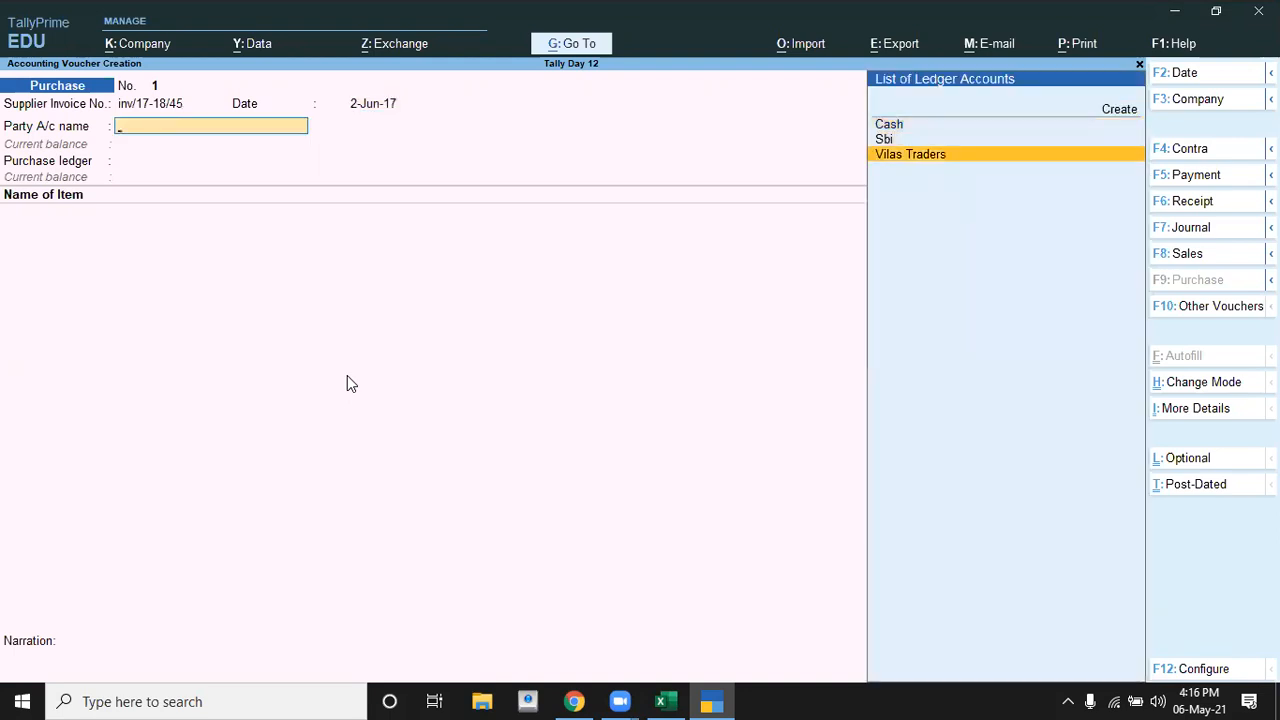
key("Return")
key("Down")
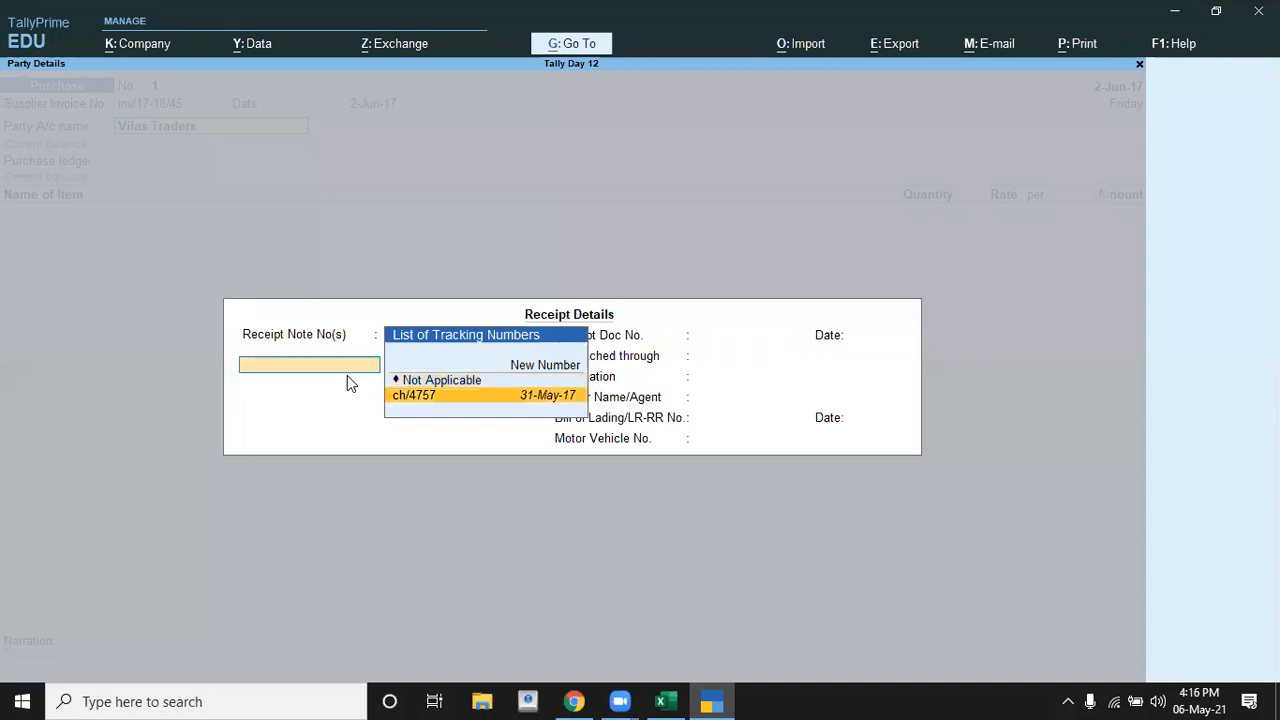
key("Return")
key("Return")
key("Return")
key("Return")
key("Return")
key("Return")
key("Return")
key("Return")
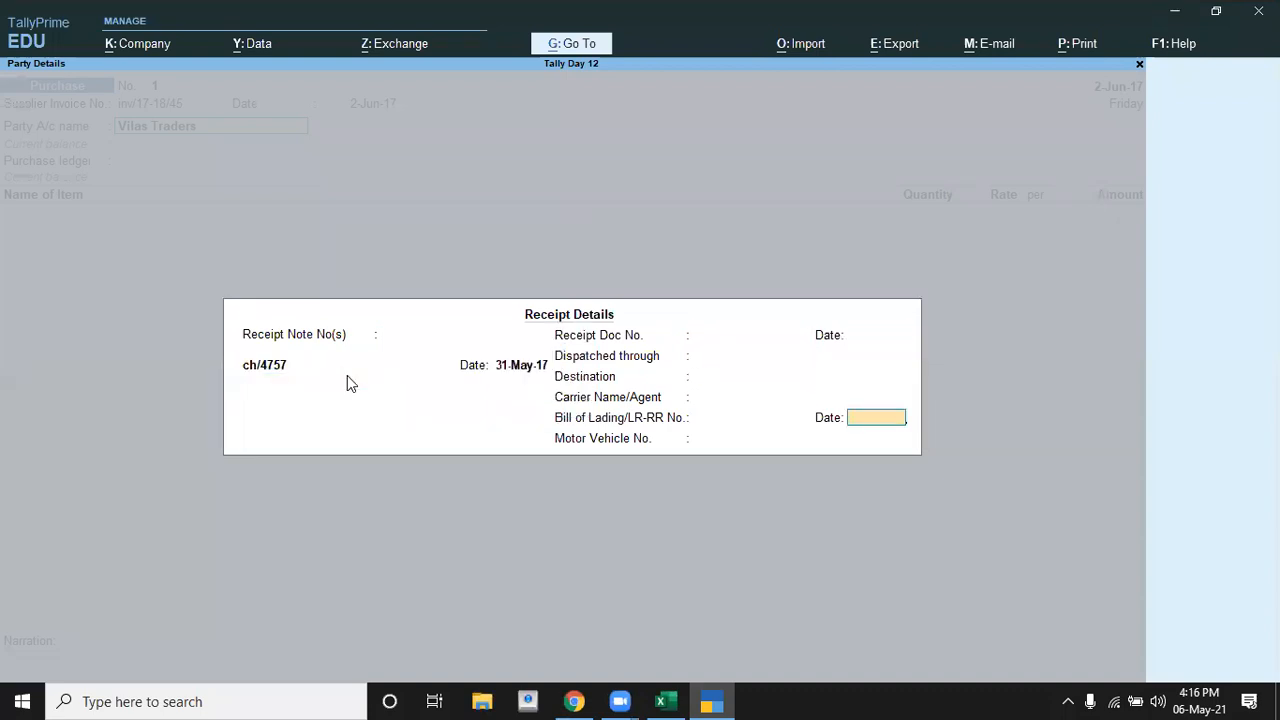
key("Return")
key("Return")
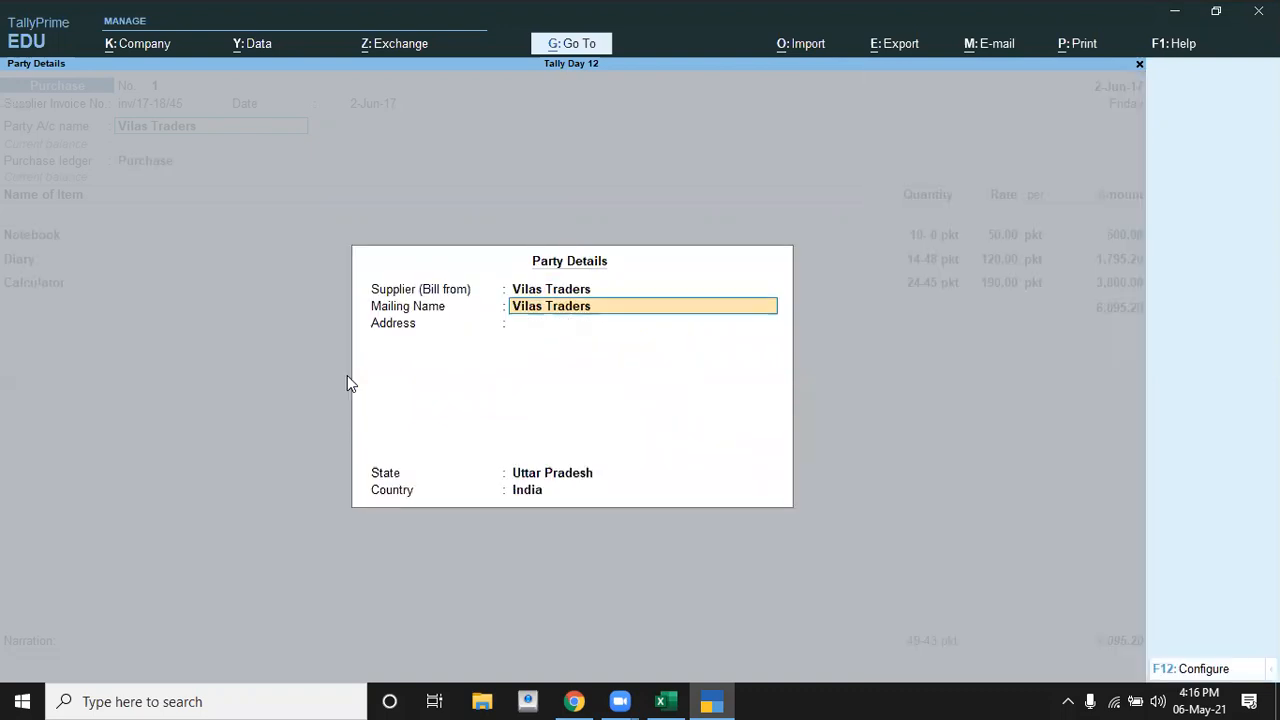
Accept the Vilas Traders party details and keep Purchase as the purchase ledger
key("Return")
key("Return")
key("Return")
key("Return")
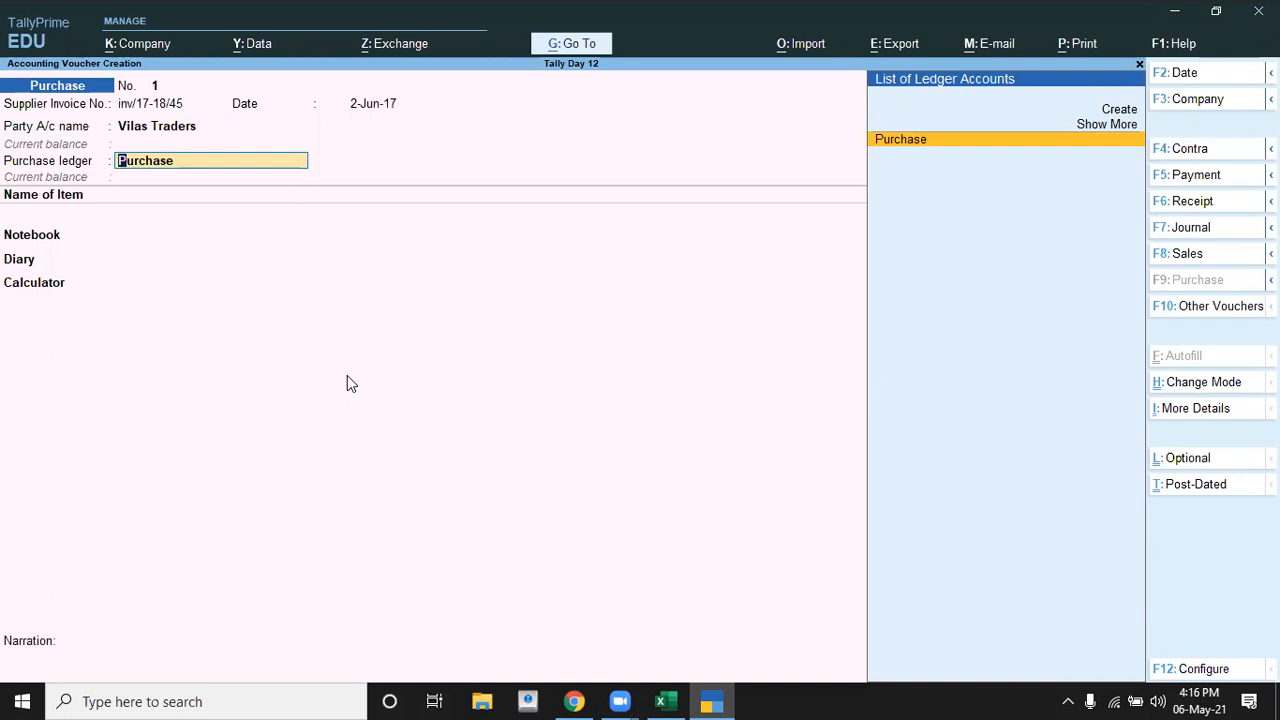
key("Return")
Accept the Notebook allocation under tracking number ch/4757 in Gorakhpur, 10-0 pkt at 50 per pkt
key("Return")
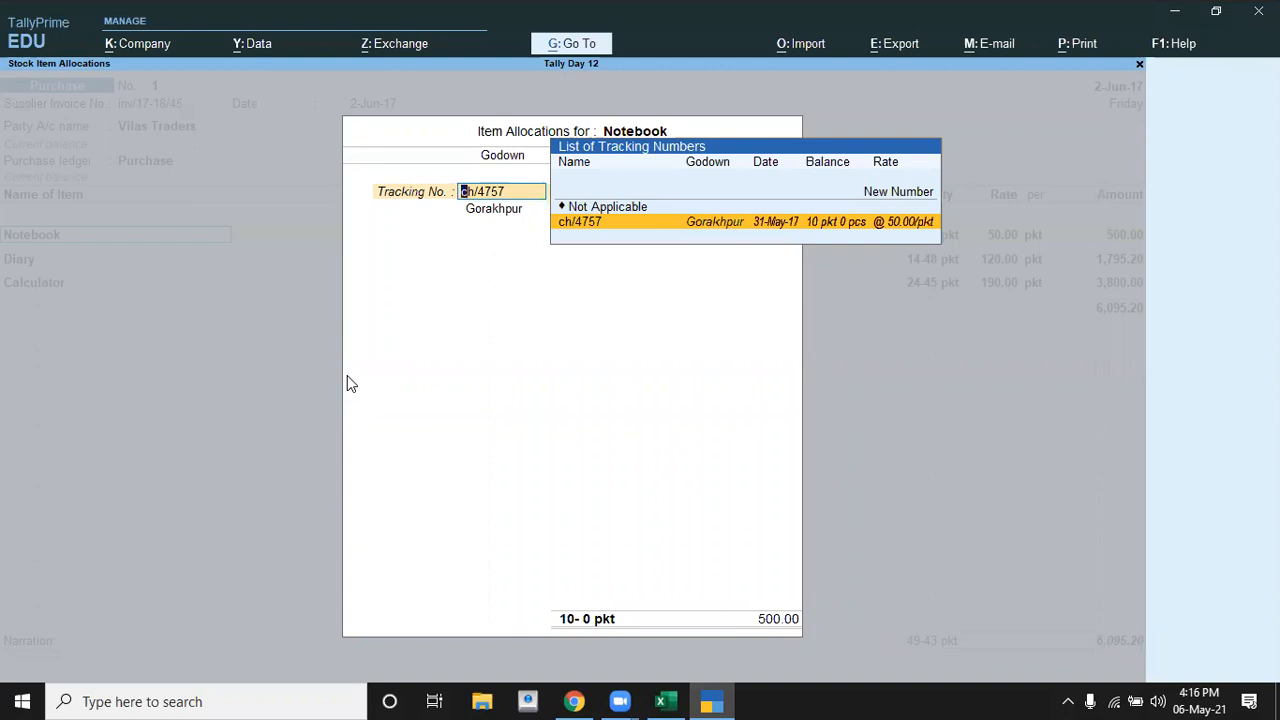
key("Return")
key("Return")
key("Return")
key("Return")
key("Return")
key("Return")
key("Return")
key("Return")
key("Return")
key("Return")
key("Return")
key("Return")
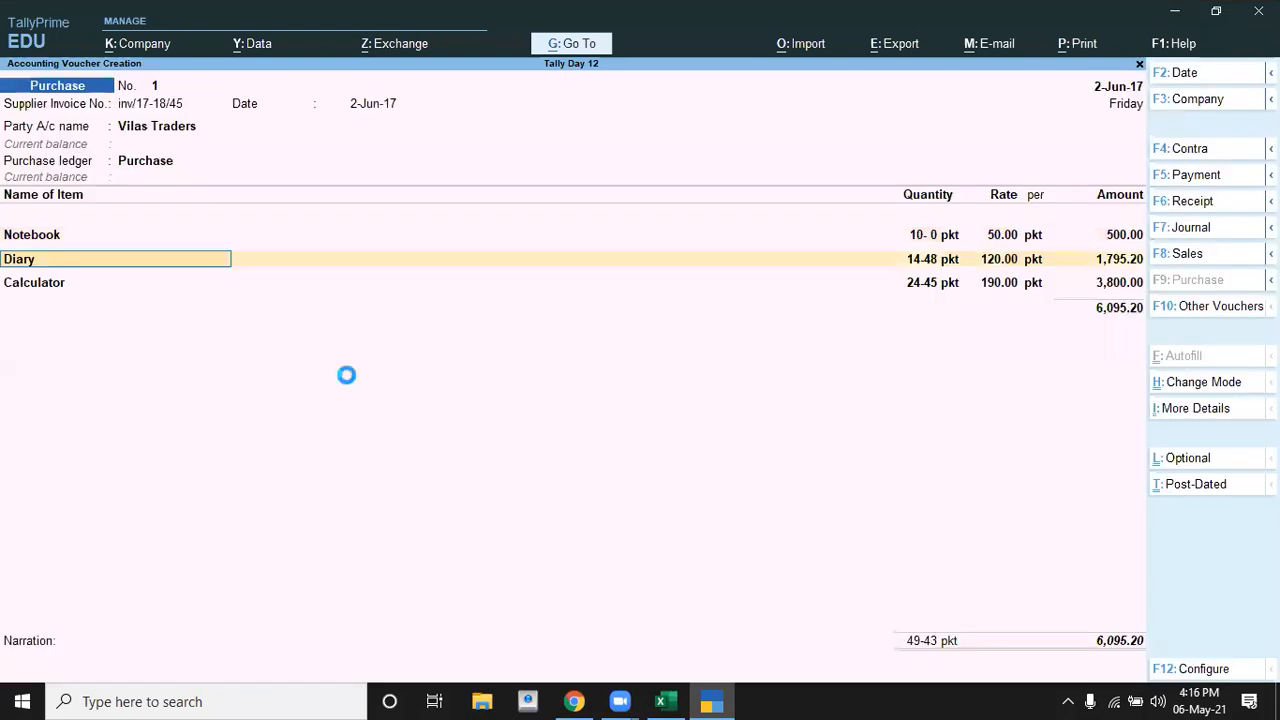
Accept Diary at 14-48 pkt and Calculator at 24-45 pkt for 3,800.00, and end the item list
key("Return")
key("Return")
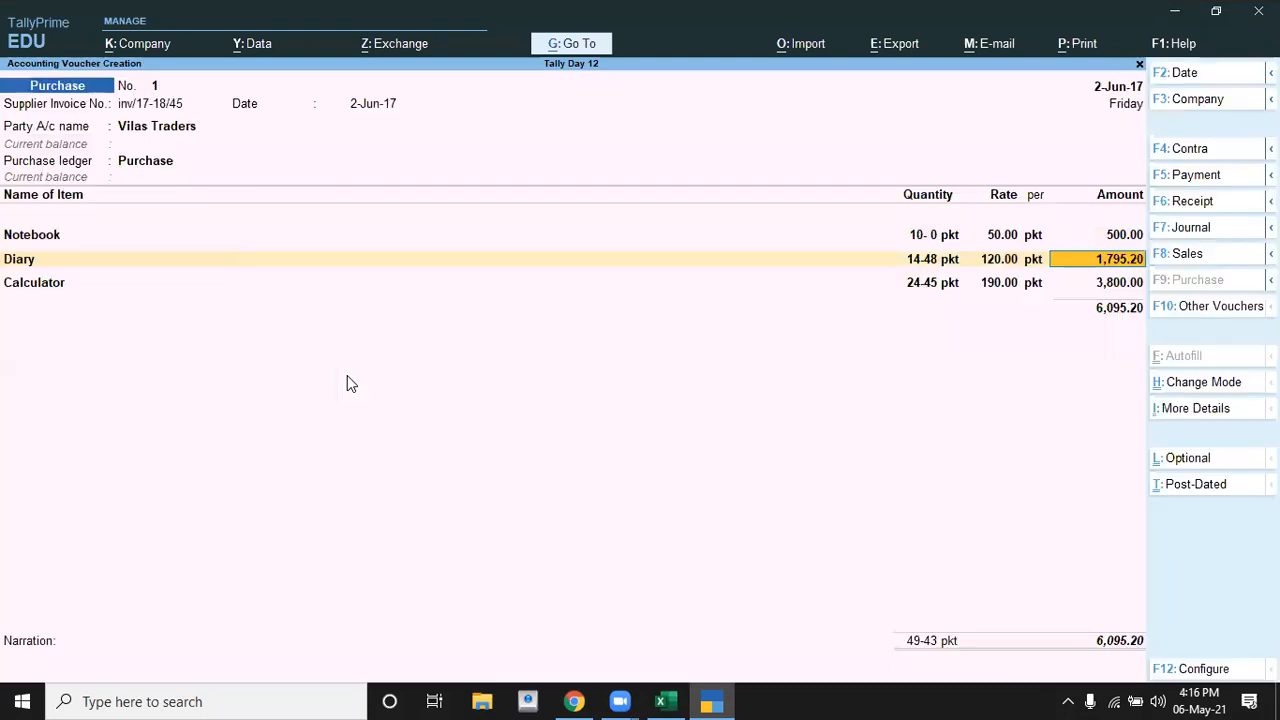
key("Return")
key("Return")
key("Return")
key("Return")
key("Return")
key("Return")
key("Return")
key("Return")
key("Return")
key("Return")
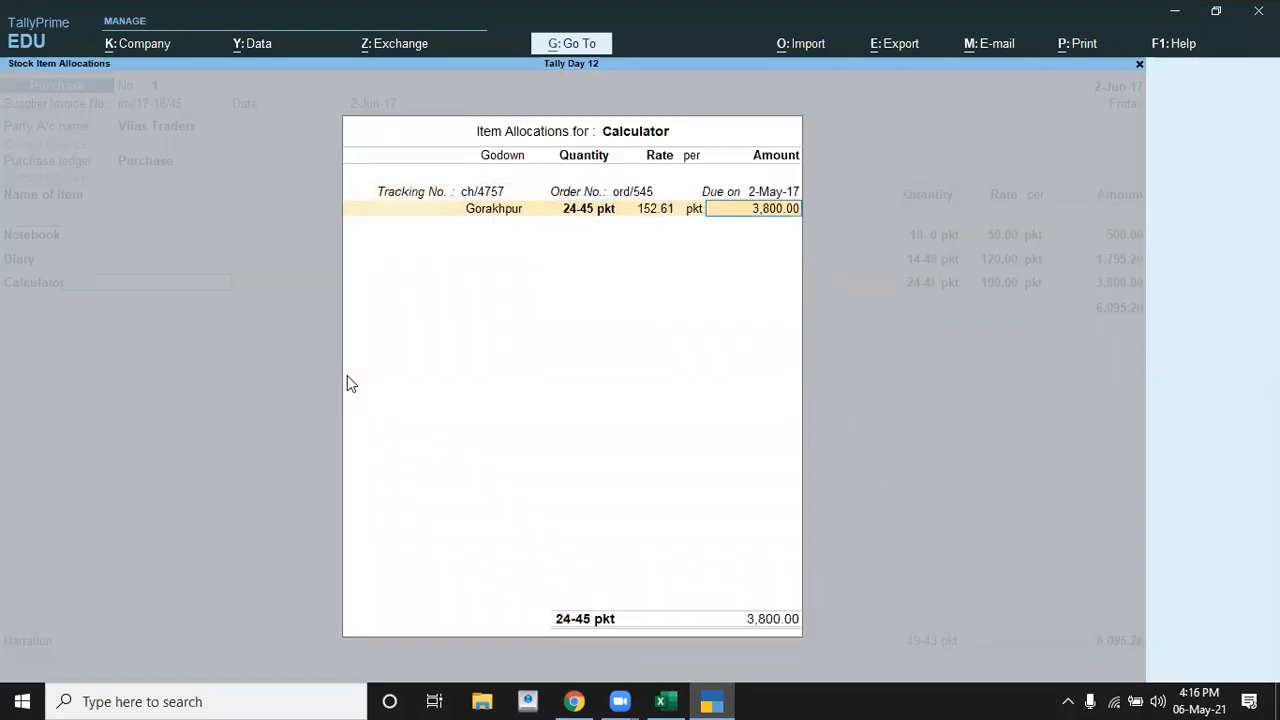
key("Return")
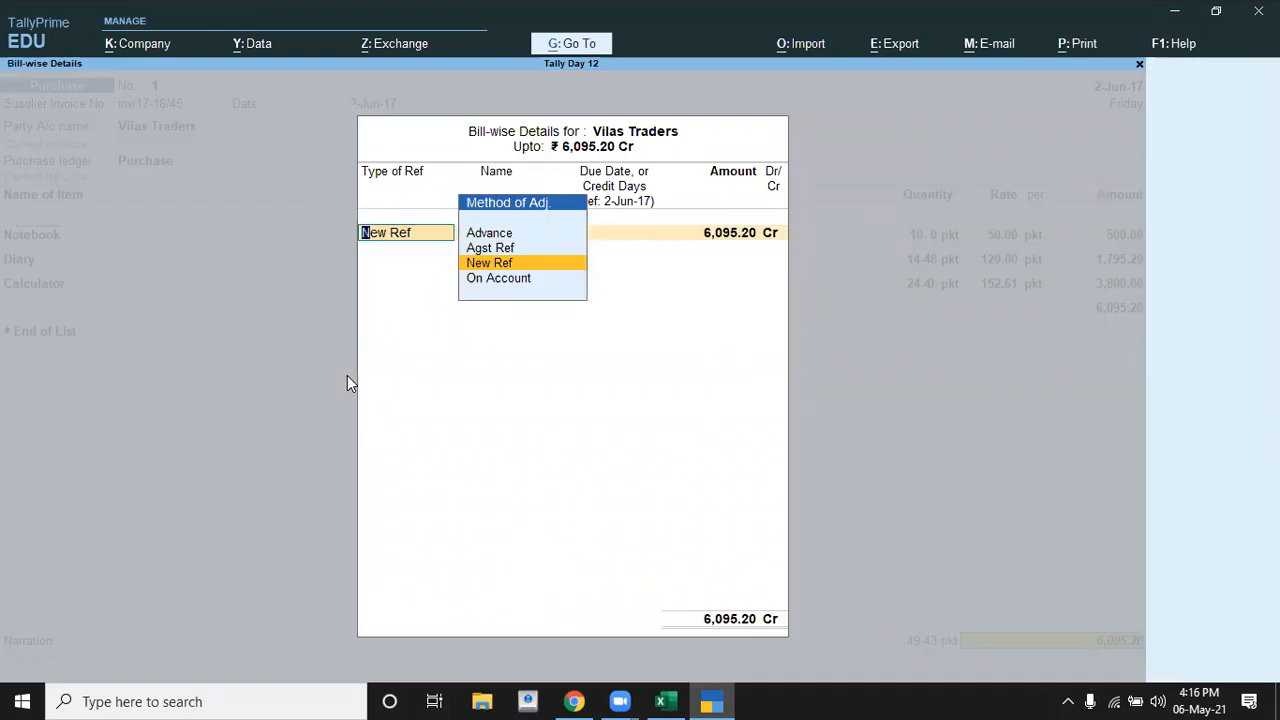
Record the full Vilas Traders bill as a New Ref and save the Purchase voucher without a narration
key("Return")
key("Return")
key("Return")
key("Return")
key("Return")
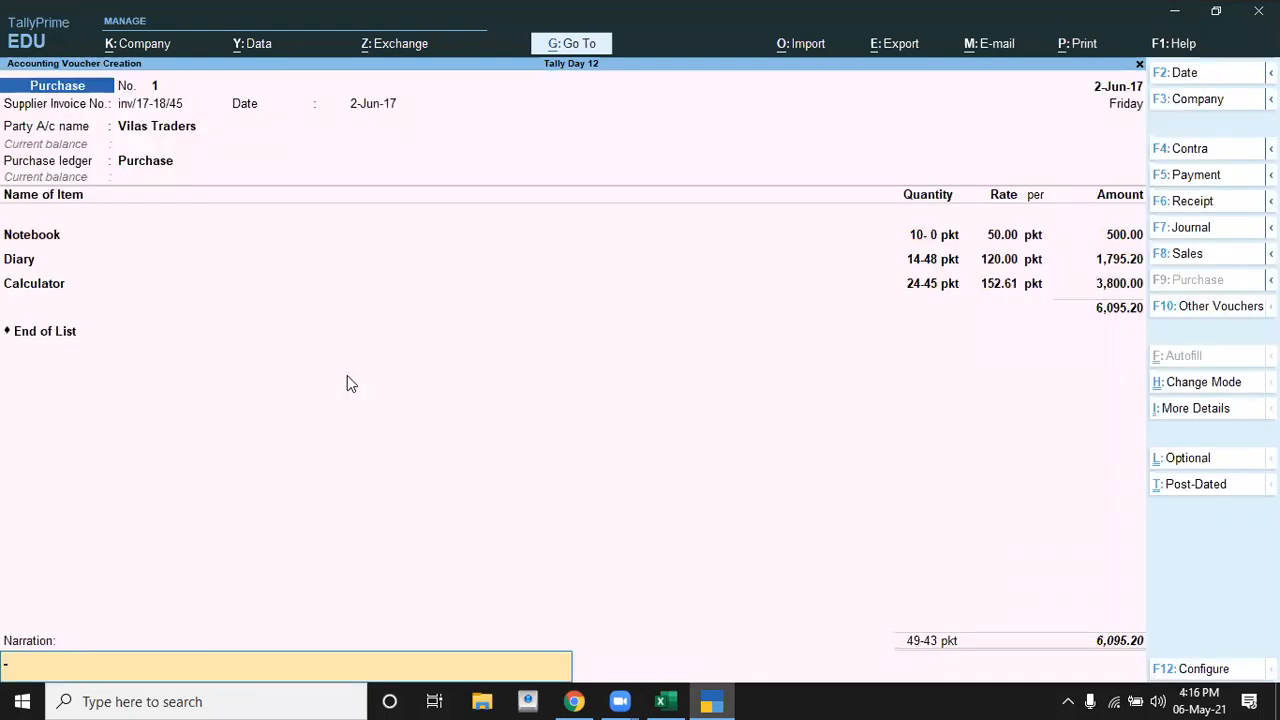
key("Return")
key("Return")
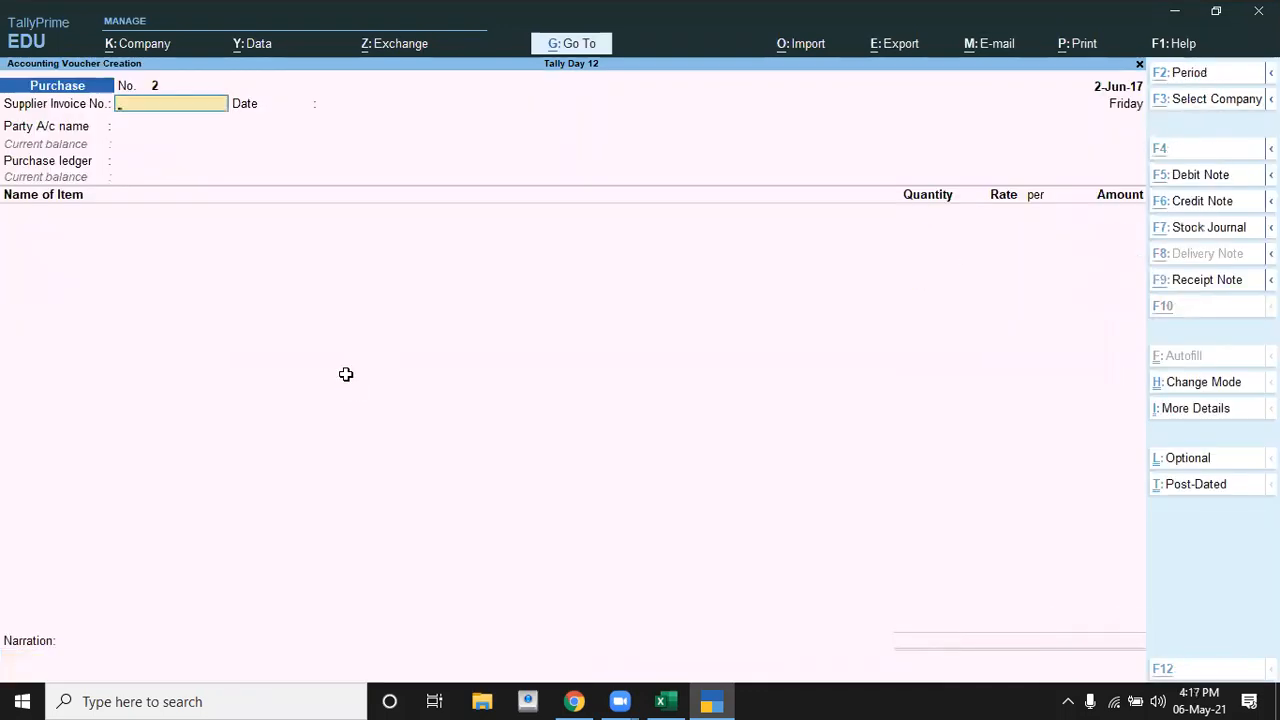
Read question Q6 in Excel and start a Payment voucher in TallyPrime debiting Vilas Traders with 6095.20
key("alt+Tab")
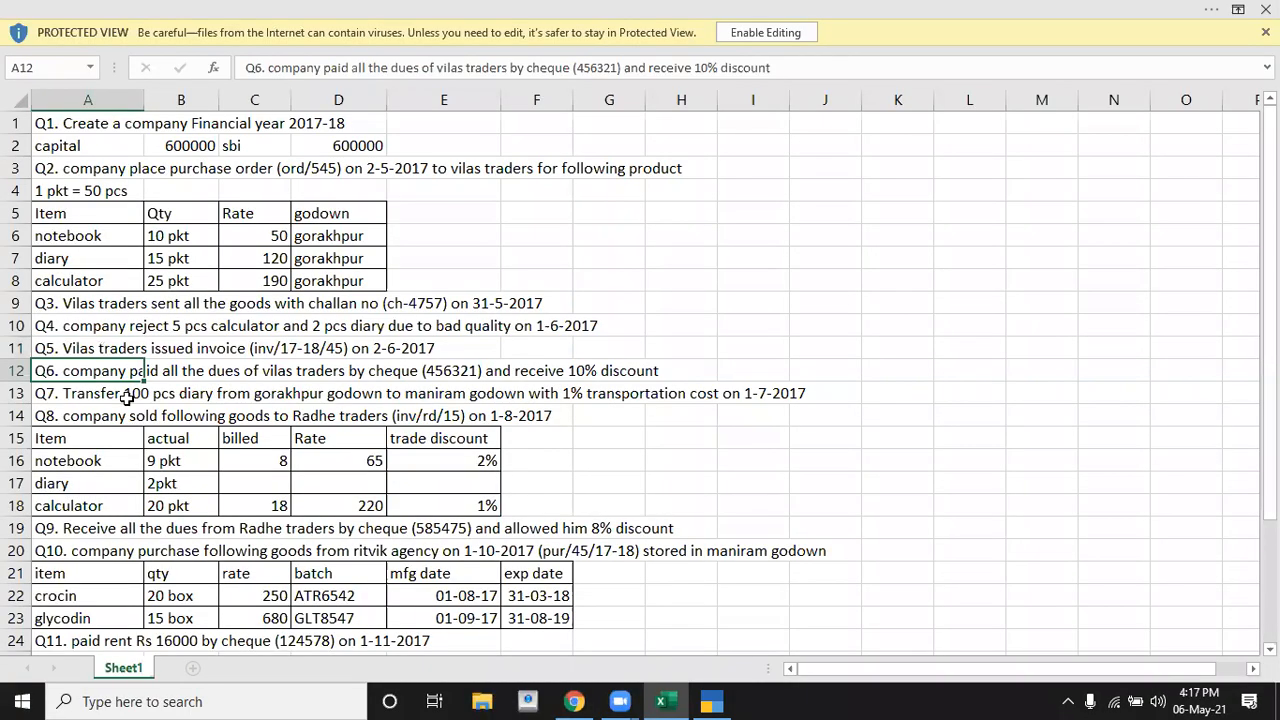
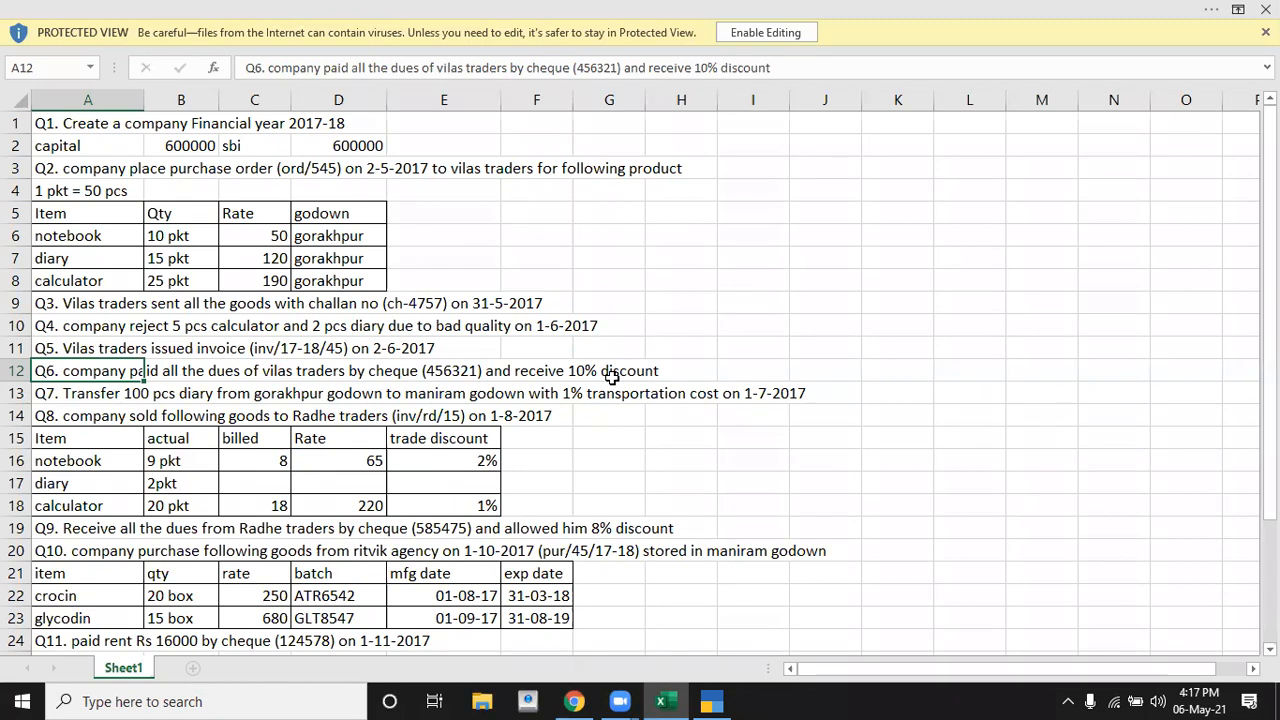
key("alt+Tab")
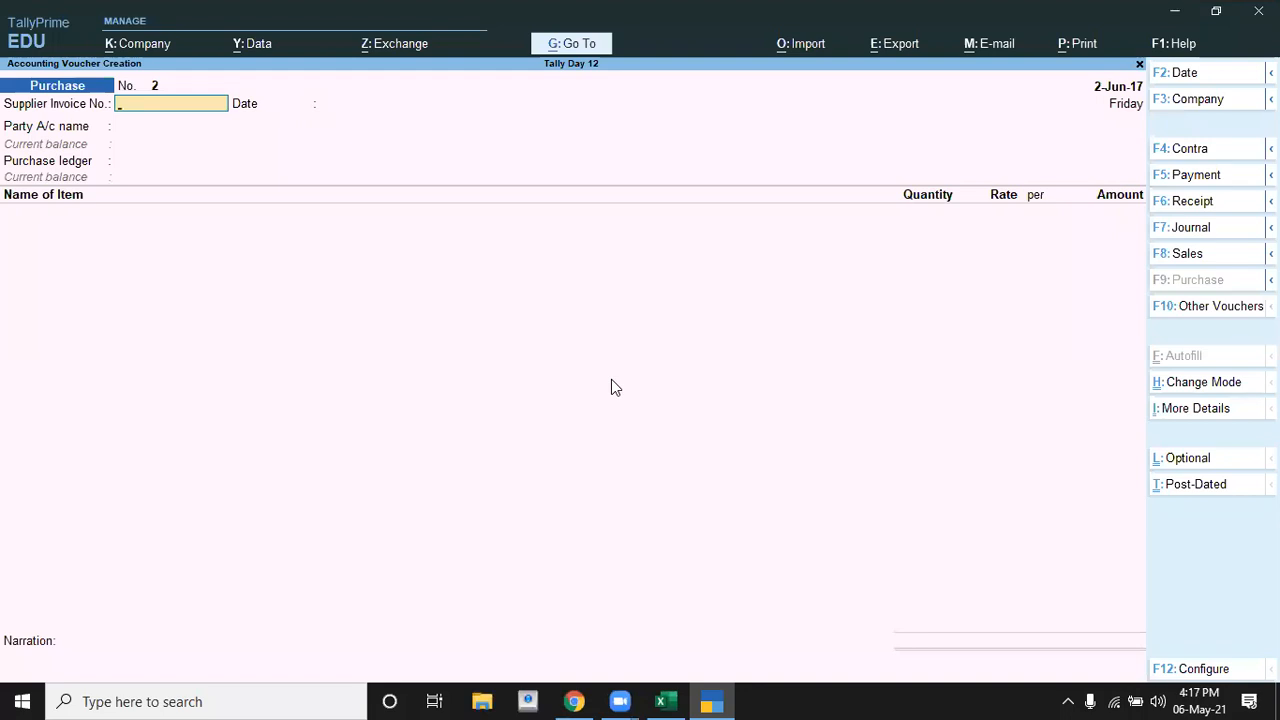
key("F5")
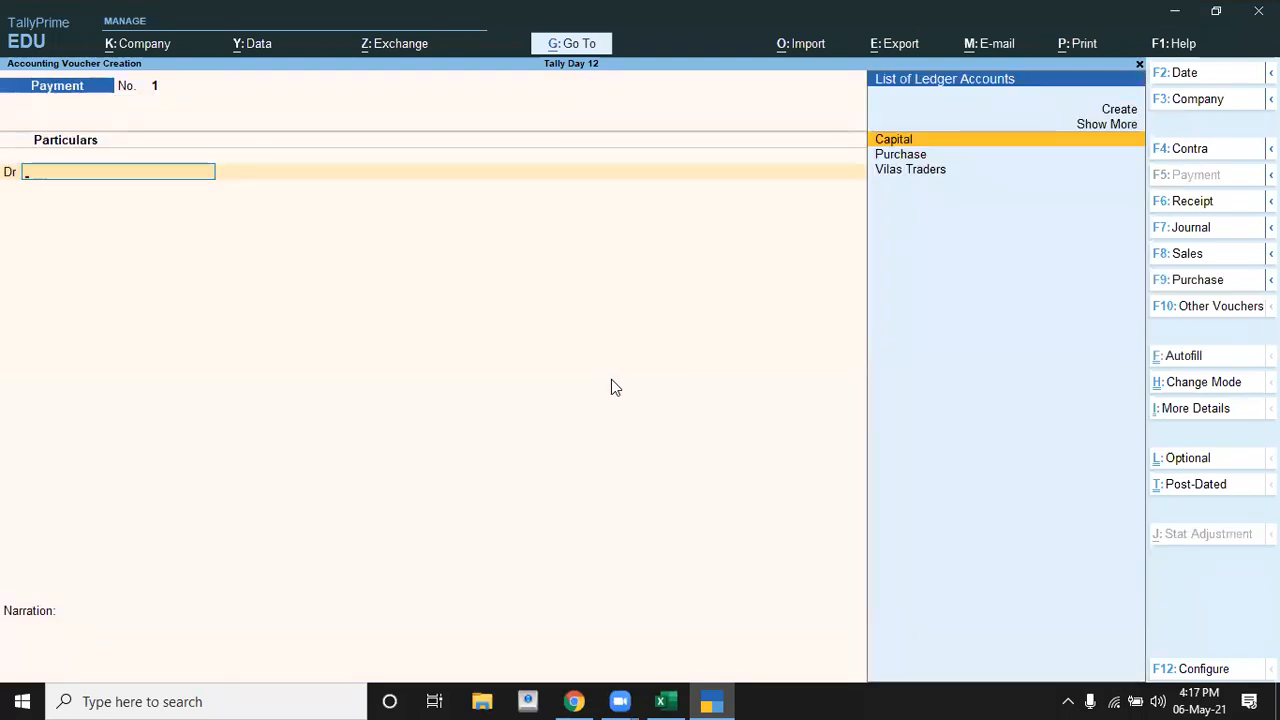
type("V")
key("Return")
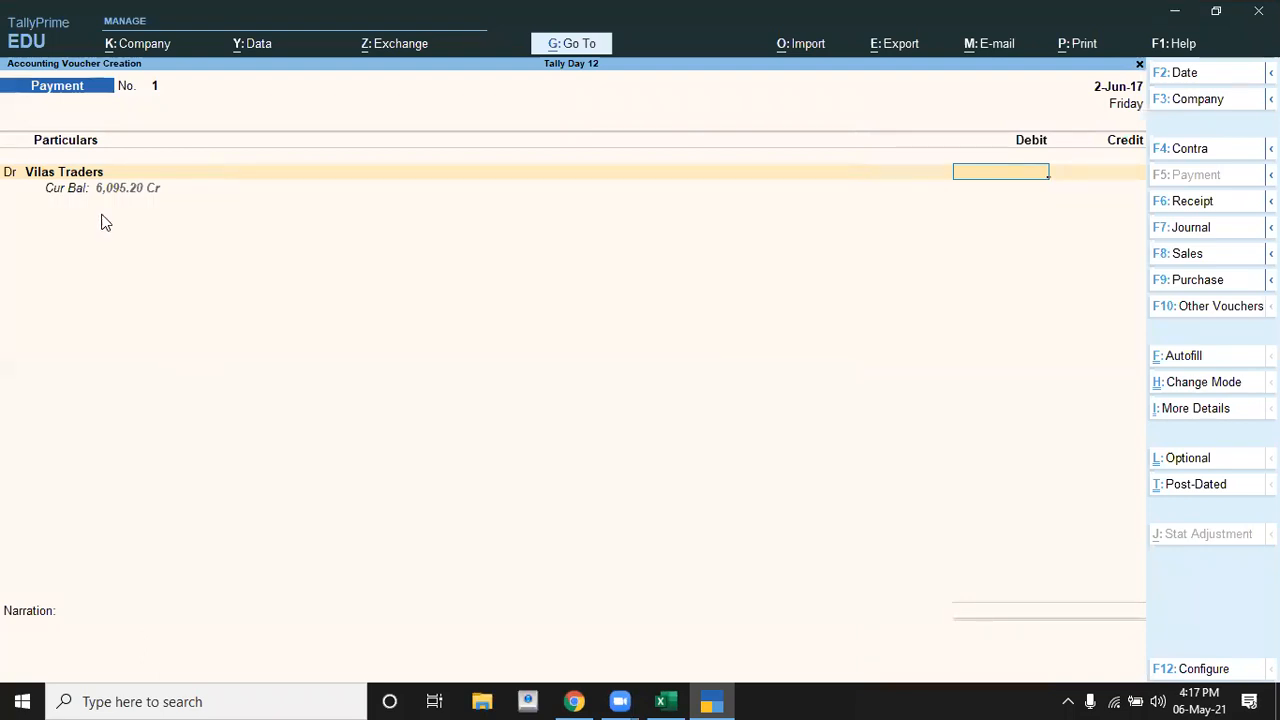
type("6095.20")
key("Return")
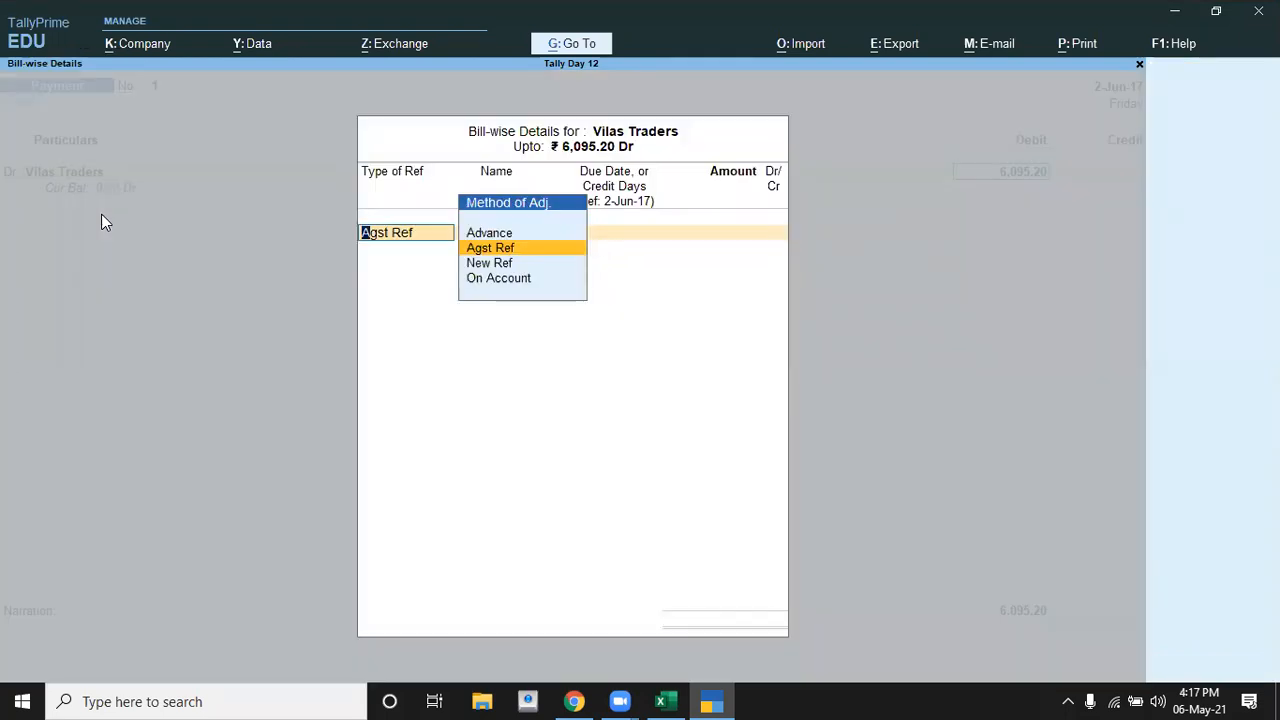
Settle the full payment as Agst Ref against the Vilas Traders bill inv/17-18/45
key("Return")
key("Return")
key("Return")
key("Return")
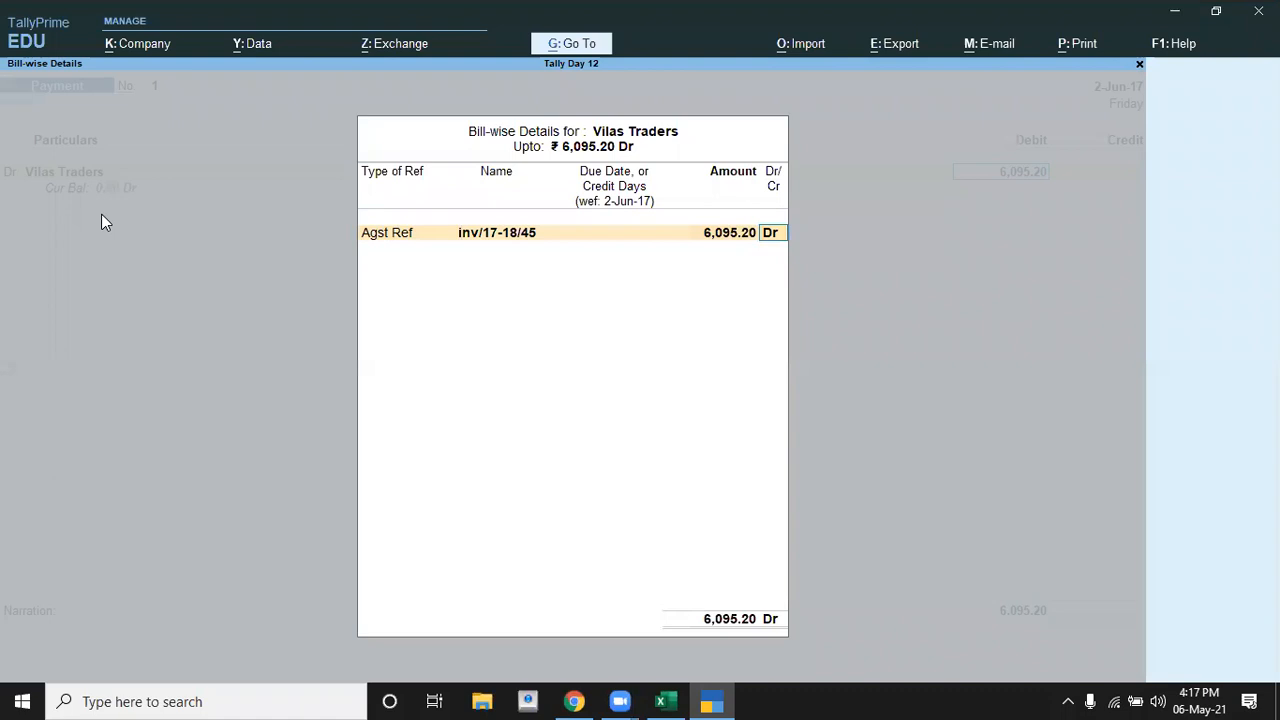
key("Return")
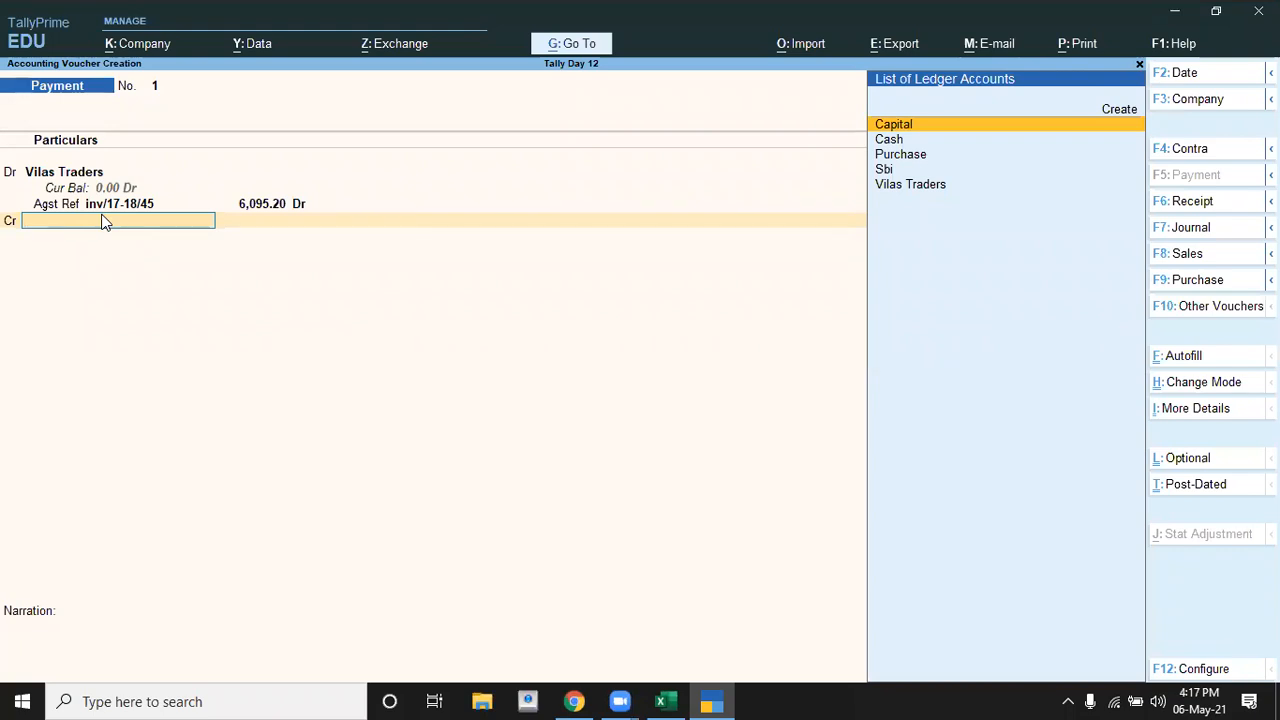
Create a ledger named Discount Received for the credit line and place it under Indirect Incomes
key("alt+c")
type("Di")
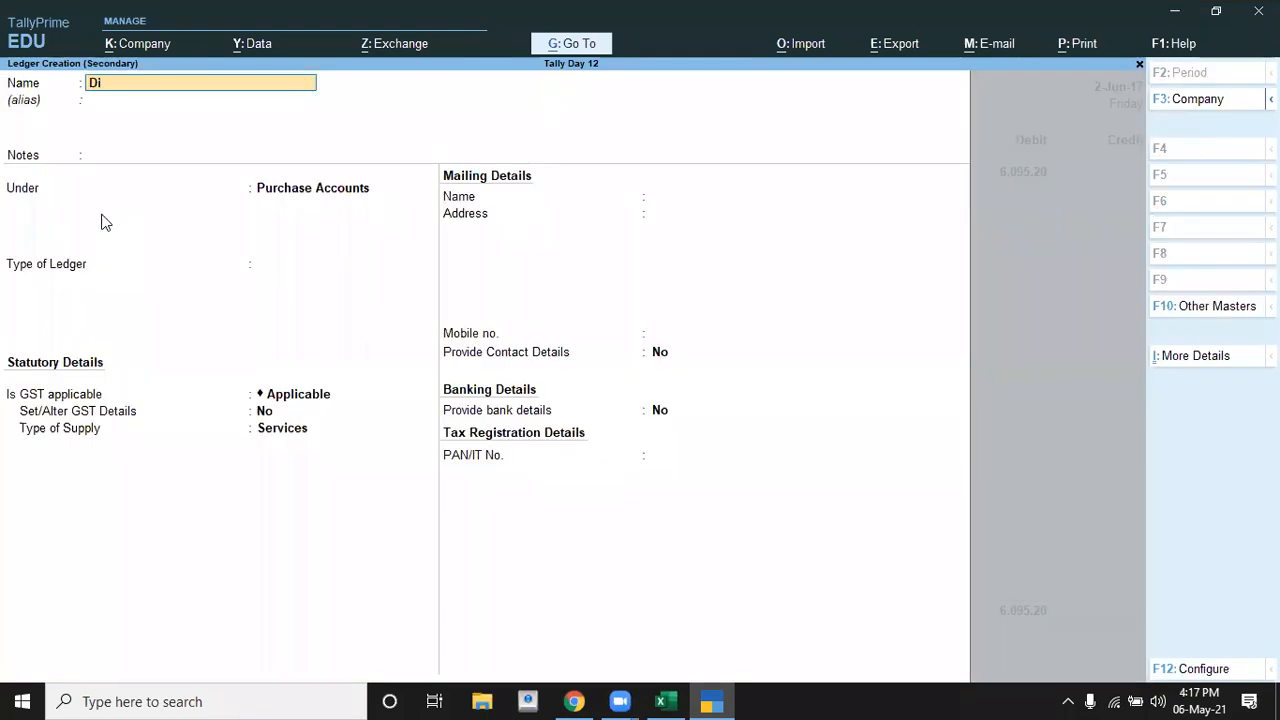
type("scount Received")
key("Return")
key("Return")
key("Return")
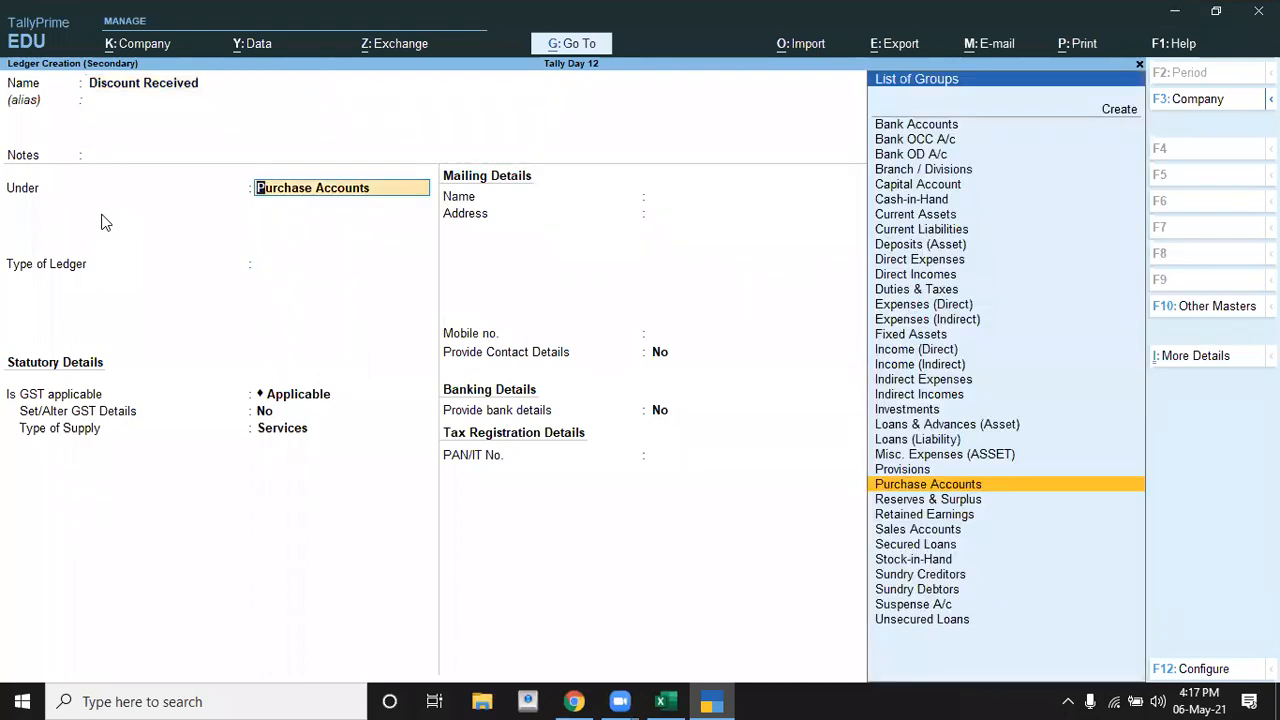
type("i")
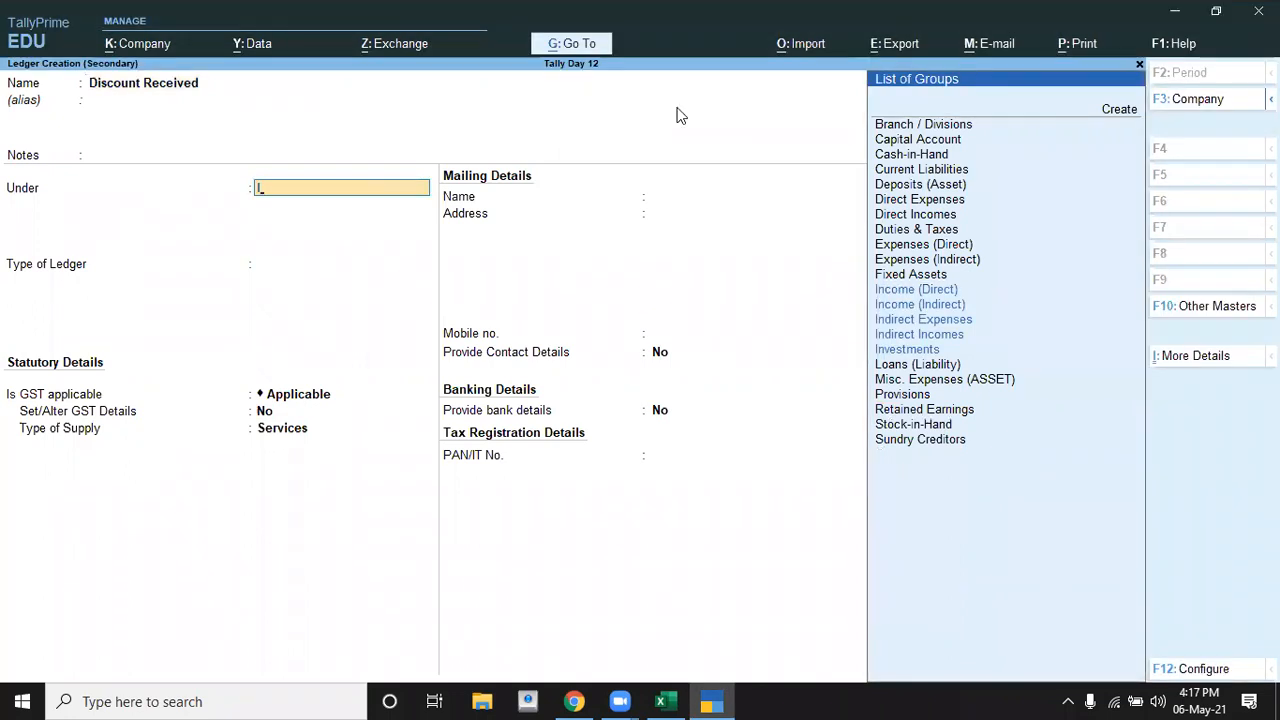
key("Down")
key("Down")
key("Down")
key("Down")
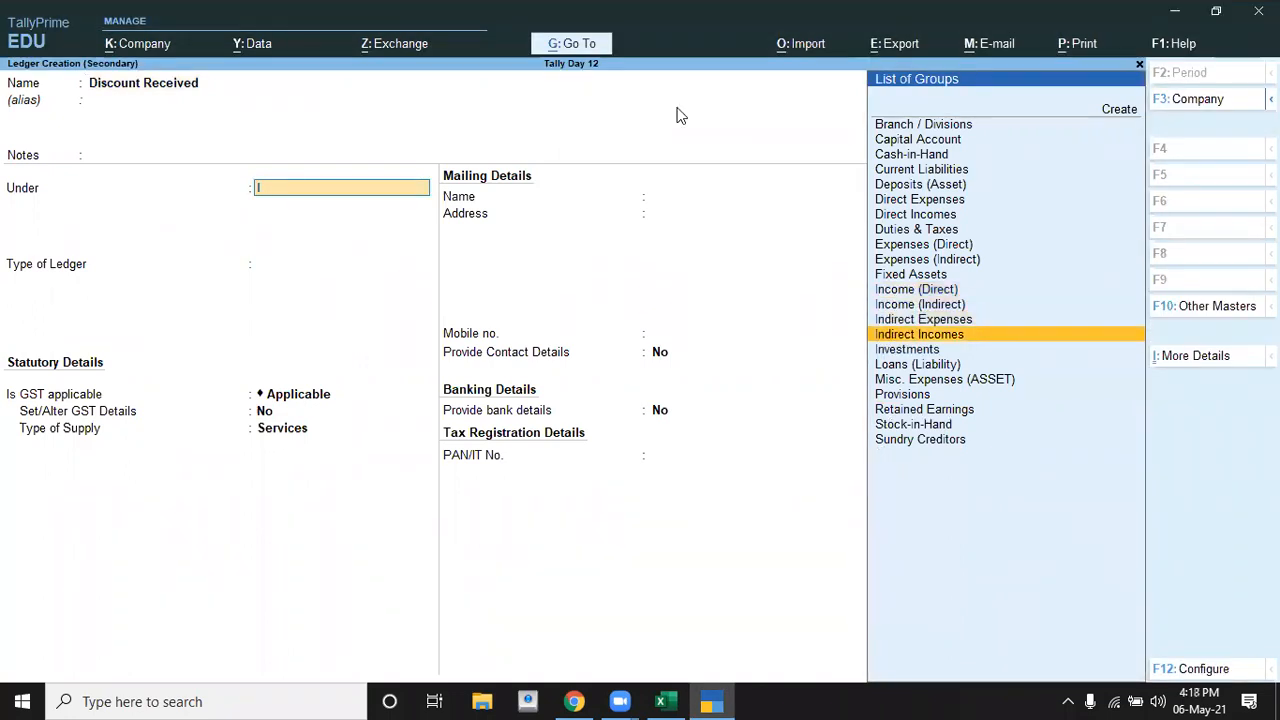
key("Return")
Keep the ledger type Not Applicable, GST Applicable and supply type Services, and save the Discount Received ledger
key("Return")
key("Return")
key("Return")
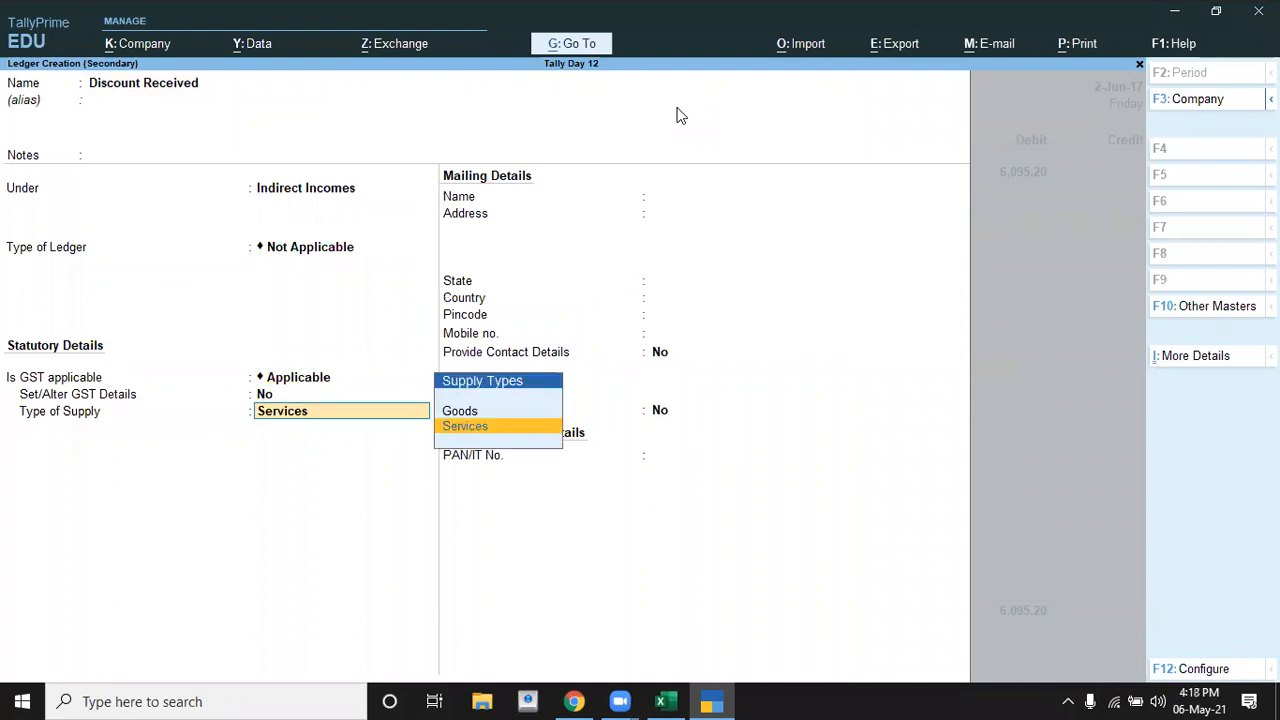
key("Return")
key("Return")
key("Return")
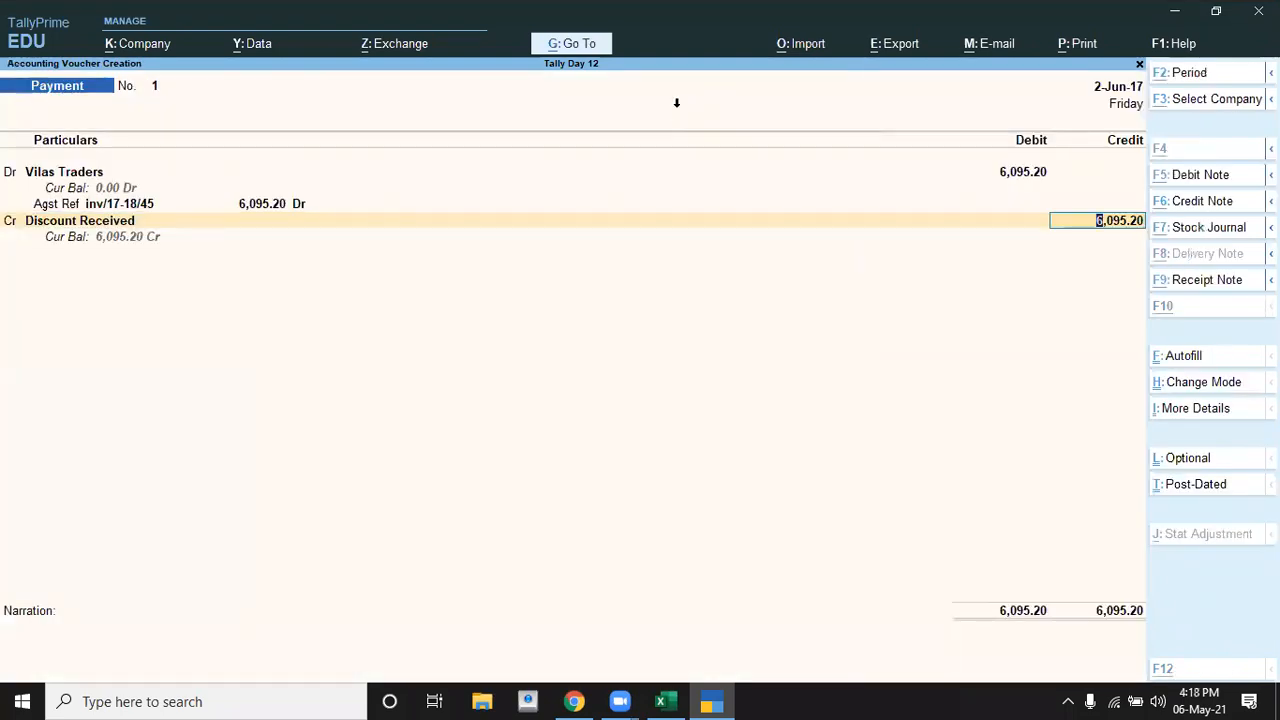
Check the discount rate in Excel, calculate 6095.20*10% in TallyPrime's calculator, and credit Discount Received with 609.52
key("alt+Tab")
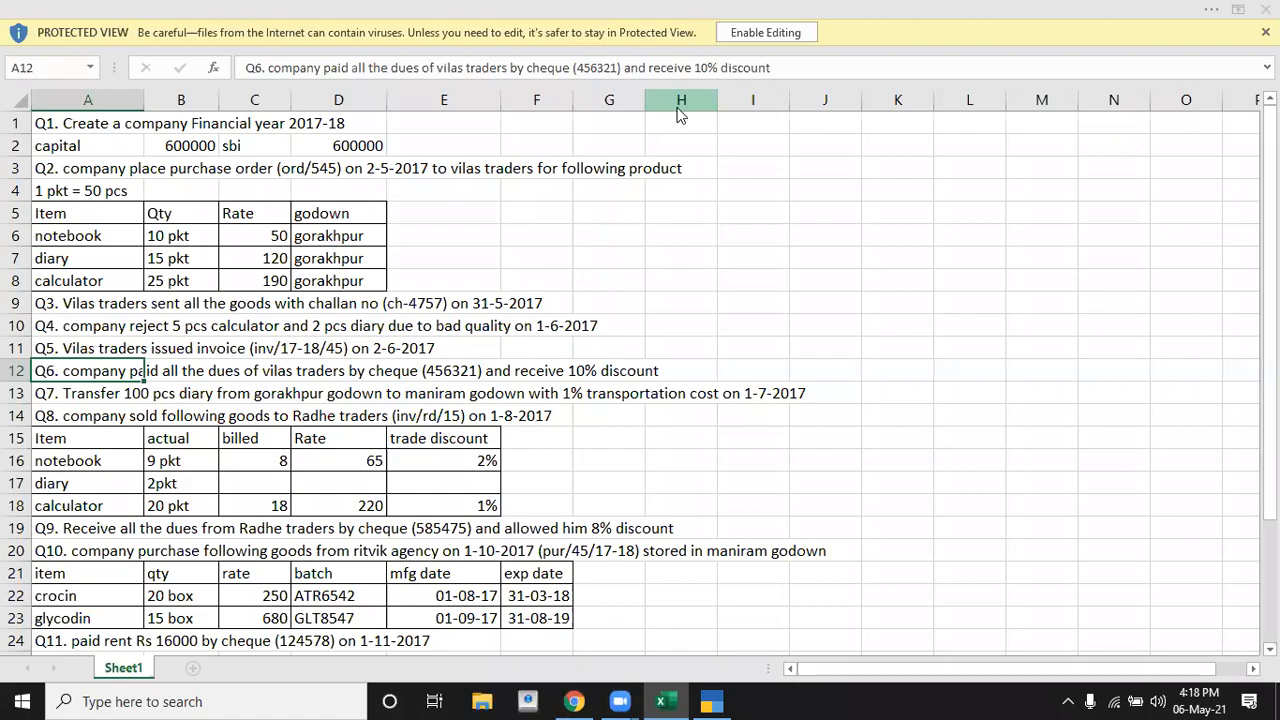
key("alt+Tab")
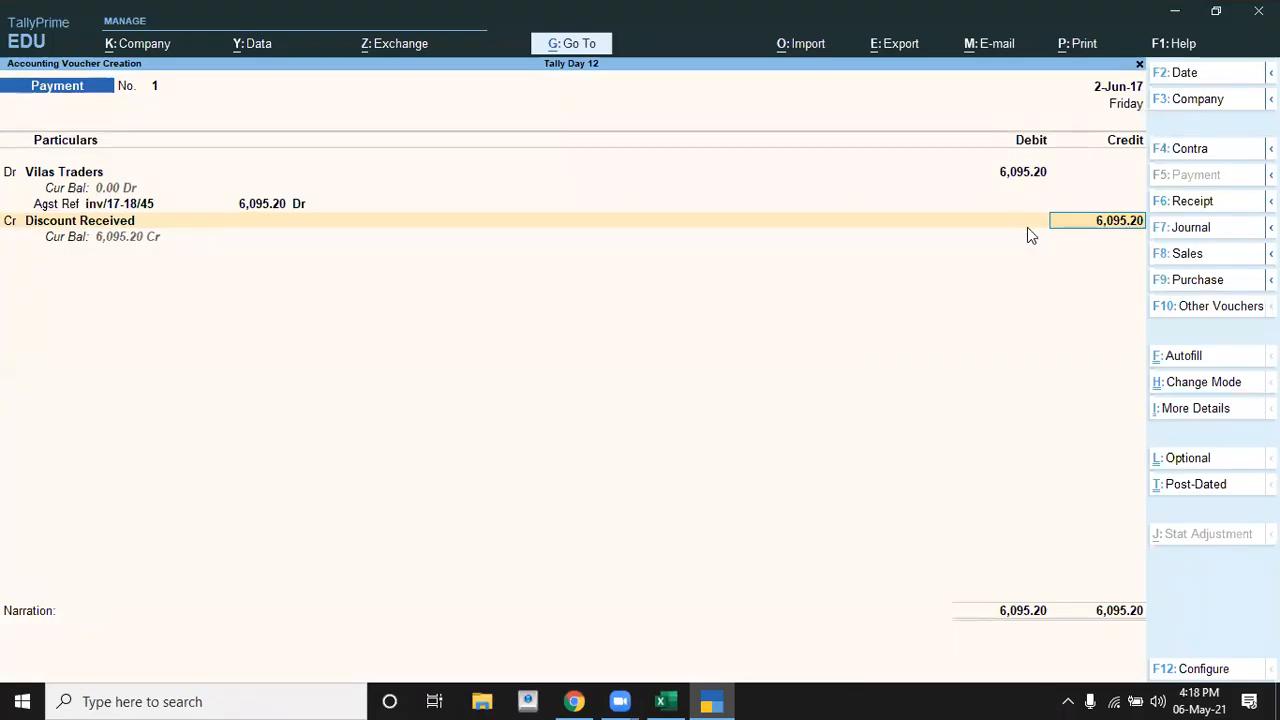
key("ctrl")
key("ctrl+n")
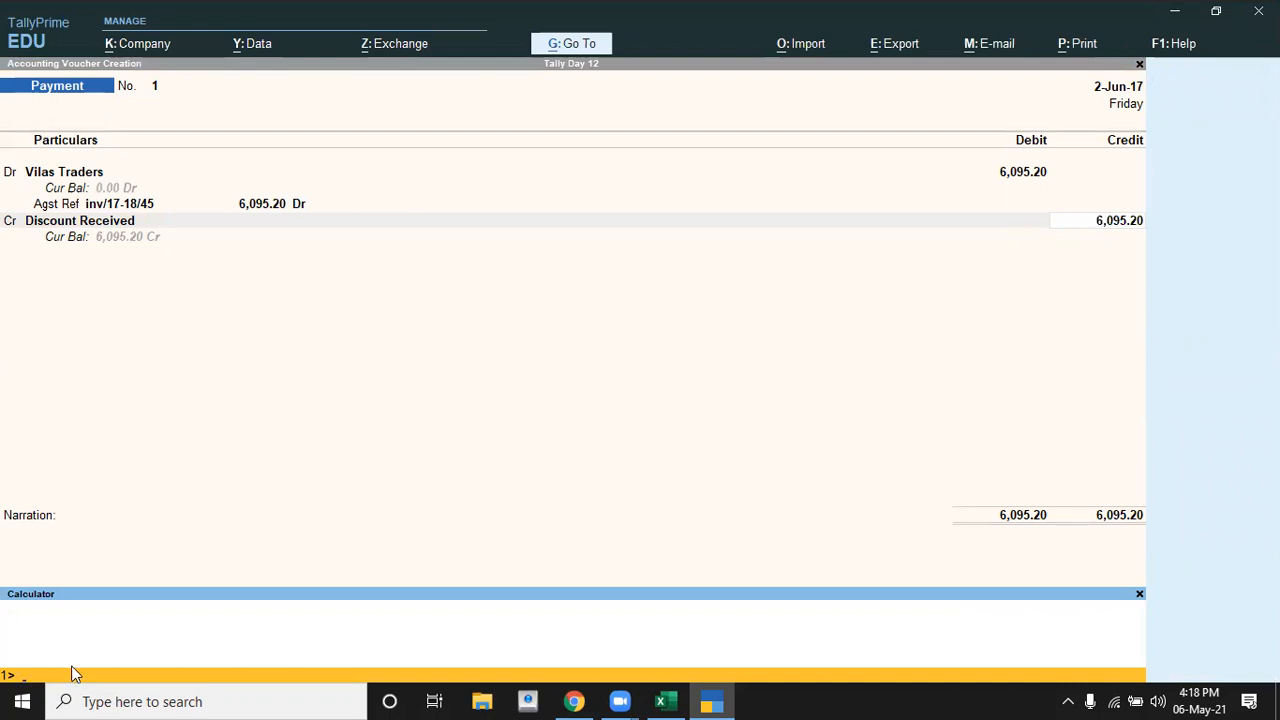
type("609")
type("5")
type(".20")
type("*2%")
key("Return")
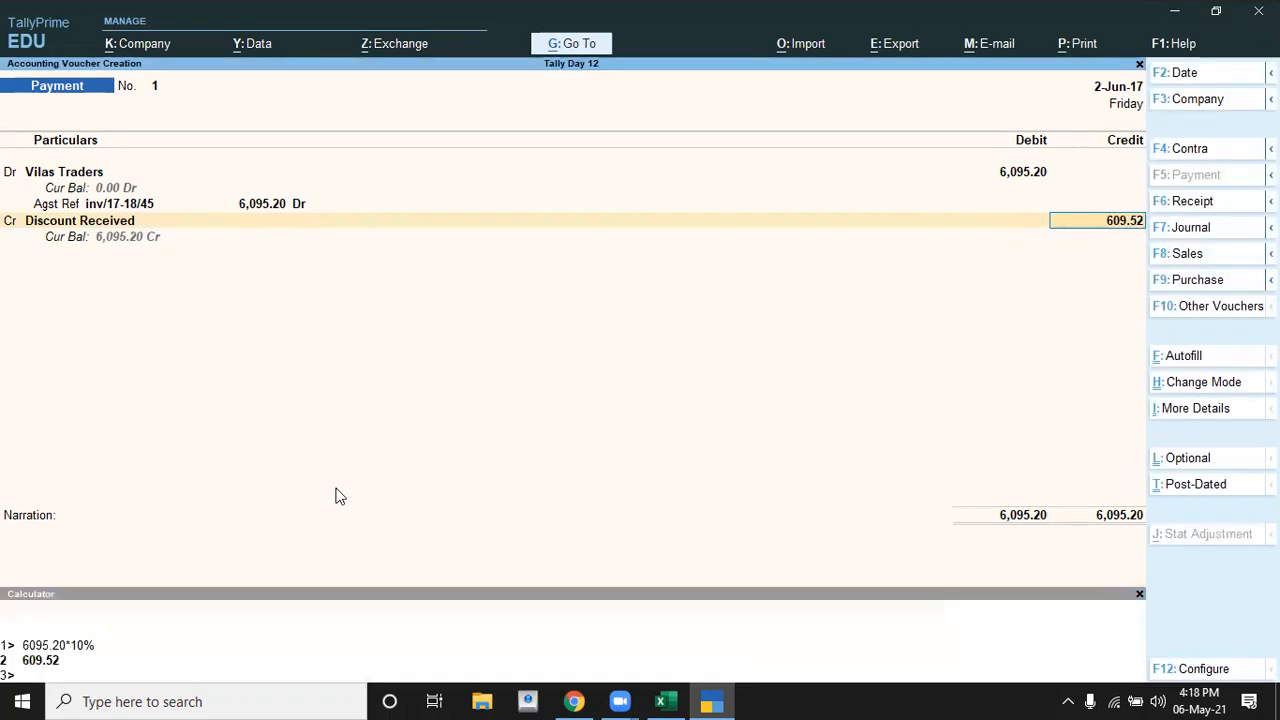
key("Return")
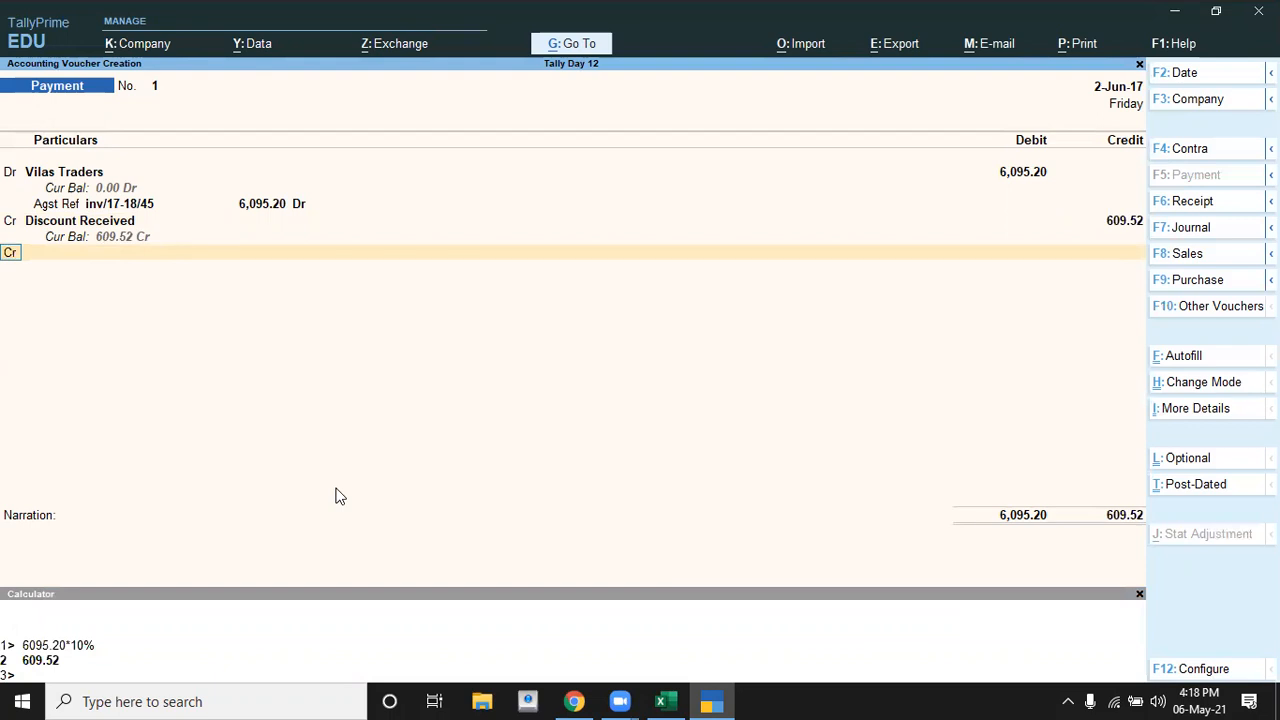
Add a second credit line for the Sbi ledger with the remaining 5,485.68
key("Return")
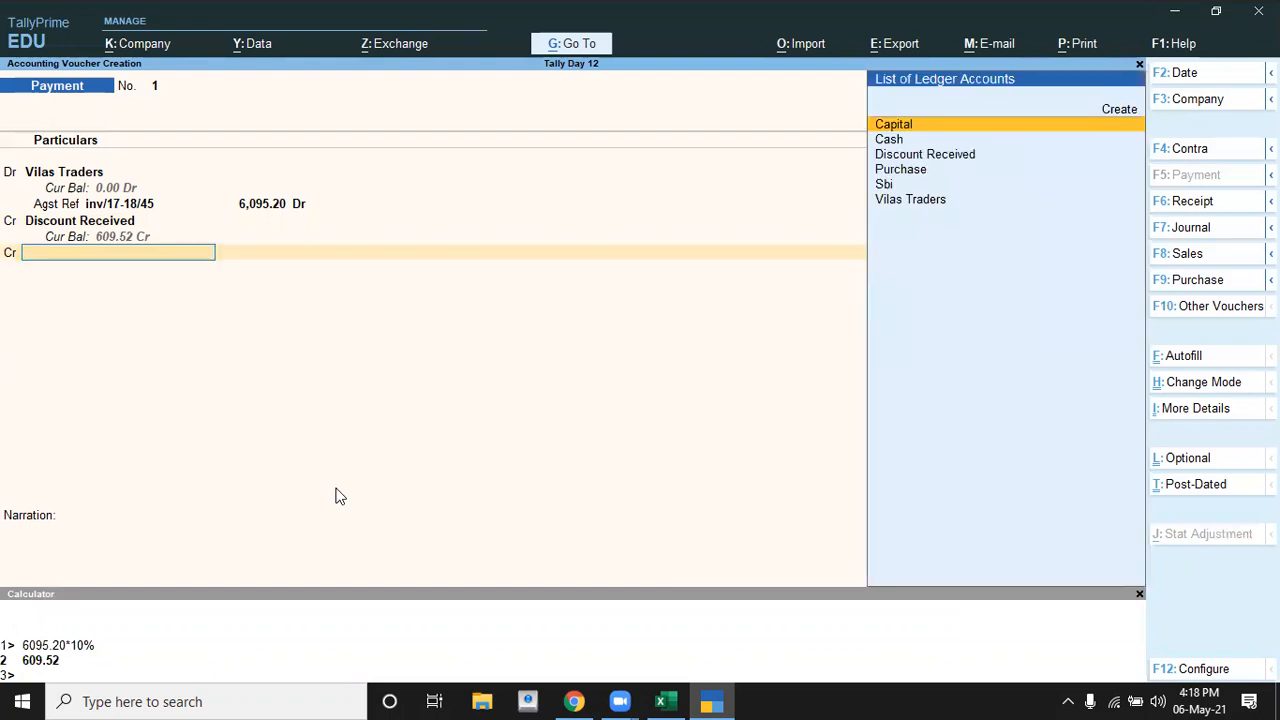
key("Down")
key("Down")
key("Down")
key("Down")
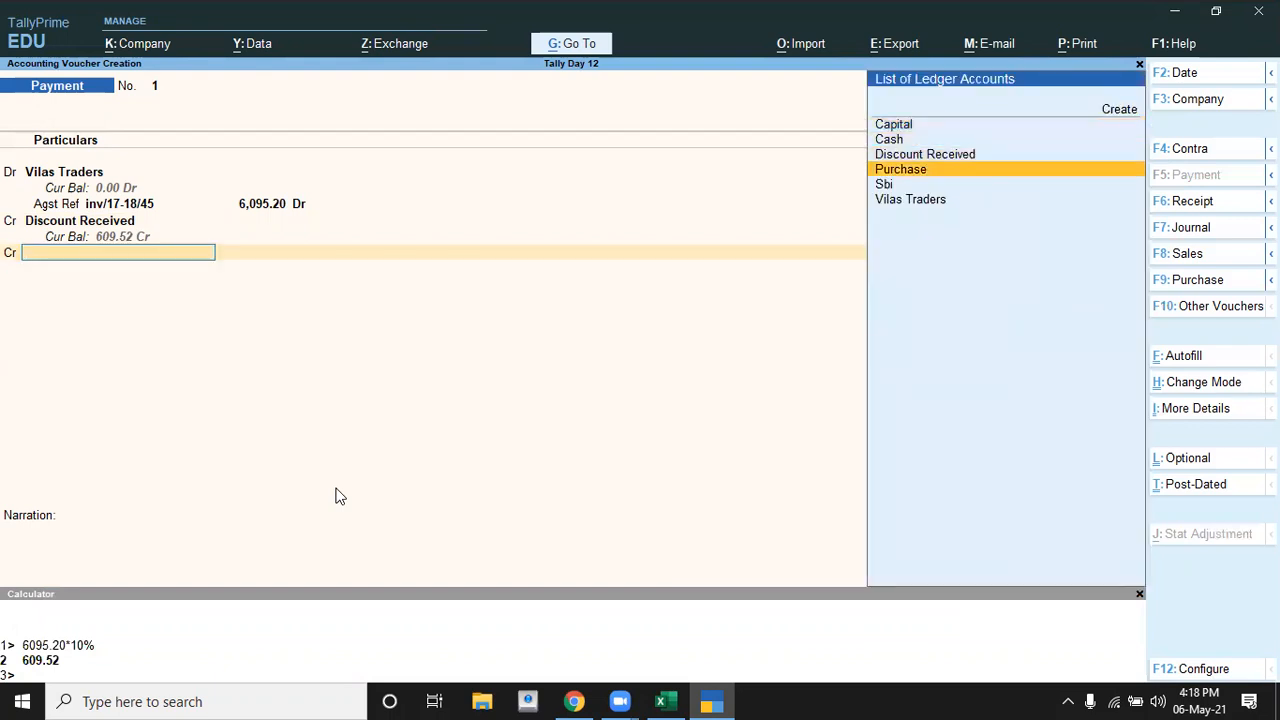
key("Return")
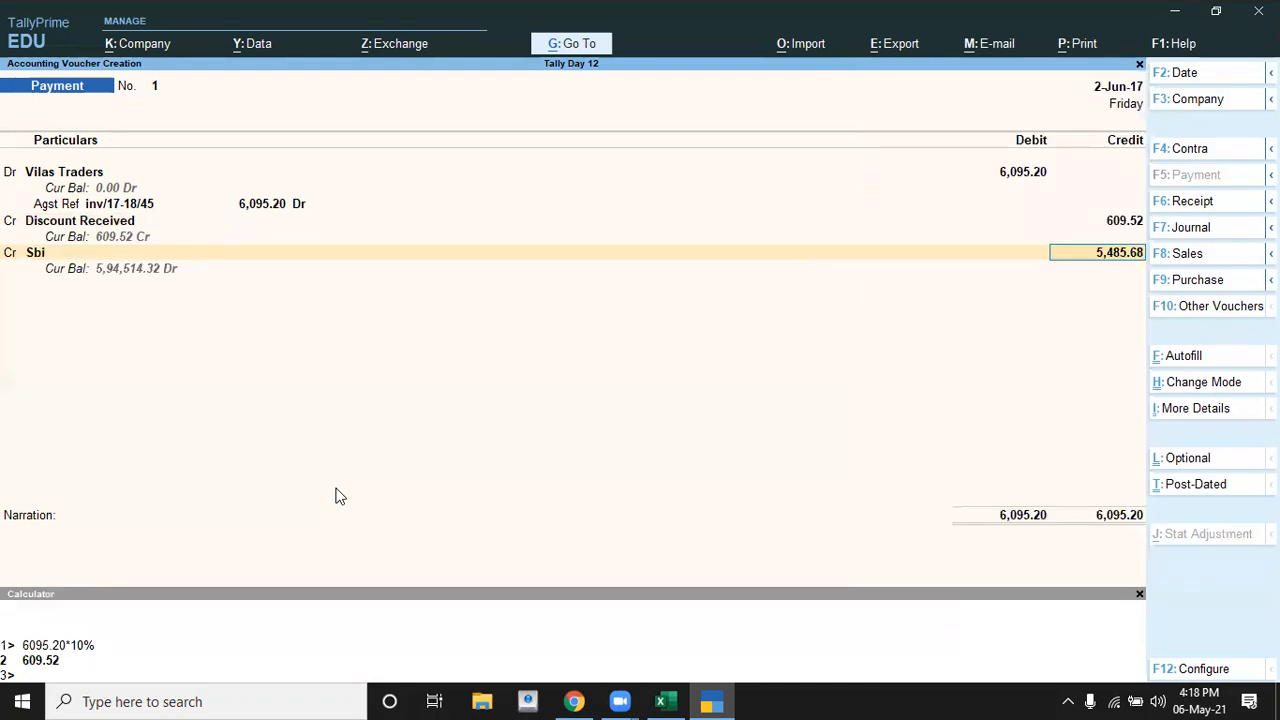
key("Return")
Allocate the Sbi amount as a cheque with instrument number 456321 dated 2-Jun-17, and save the Payment voucher
key("Return")
key("Return")
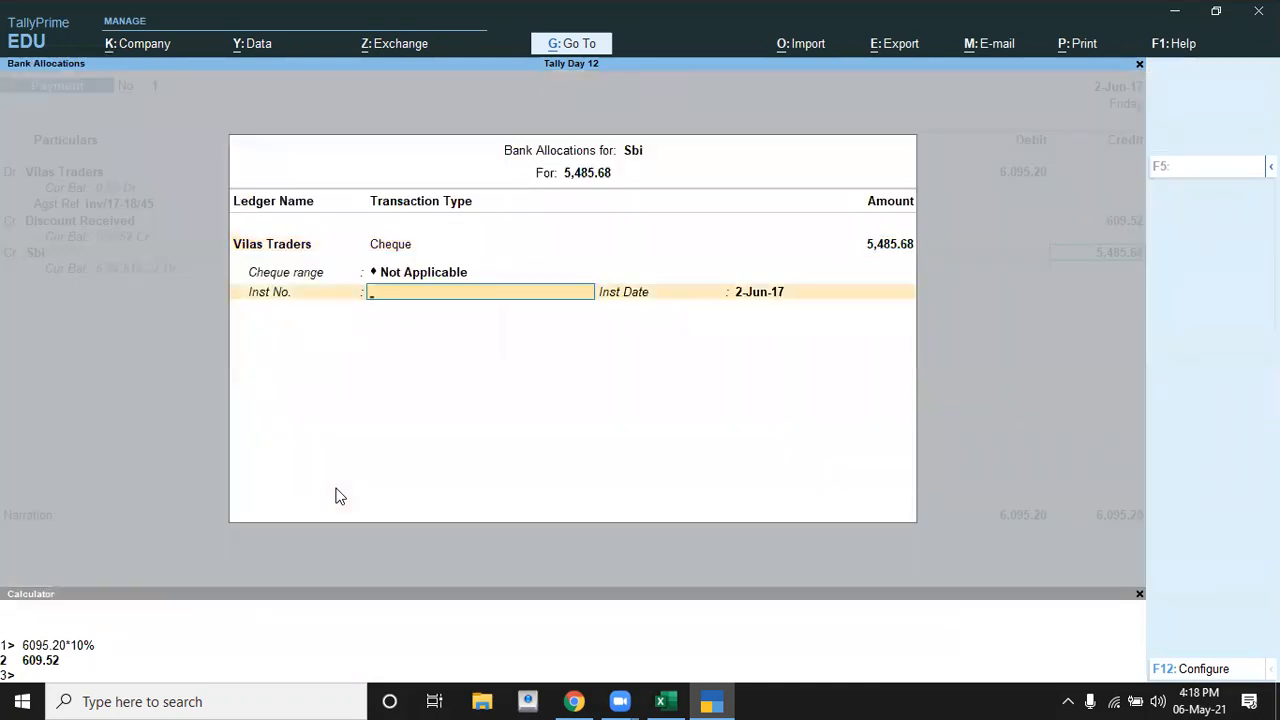
key("alt+Tab")
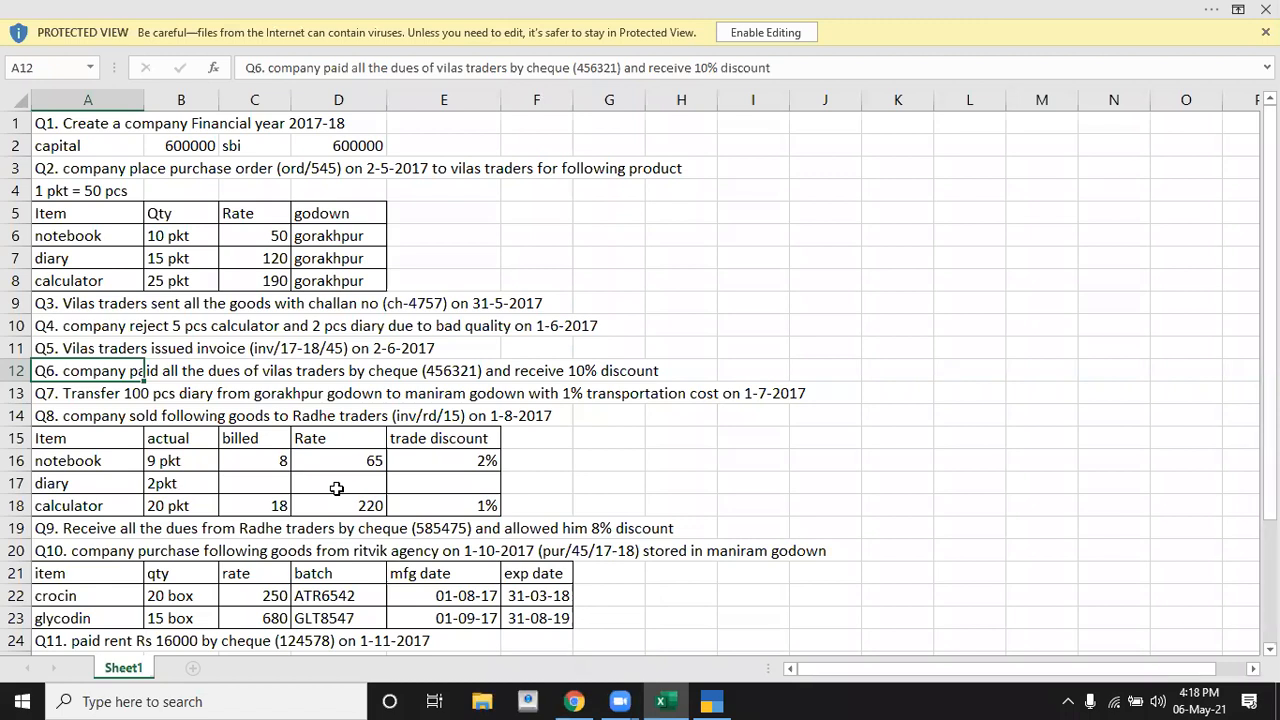
key("alt+Tab")
type("456321")
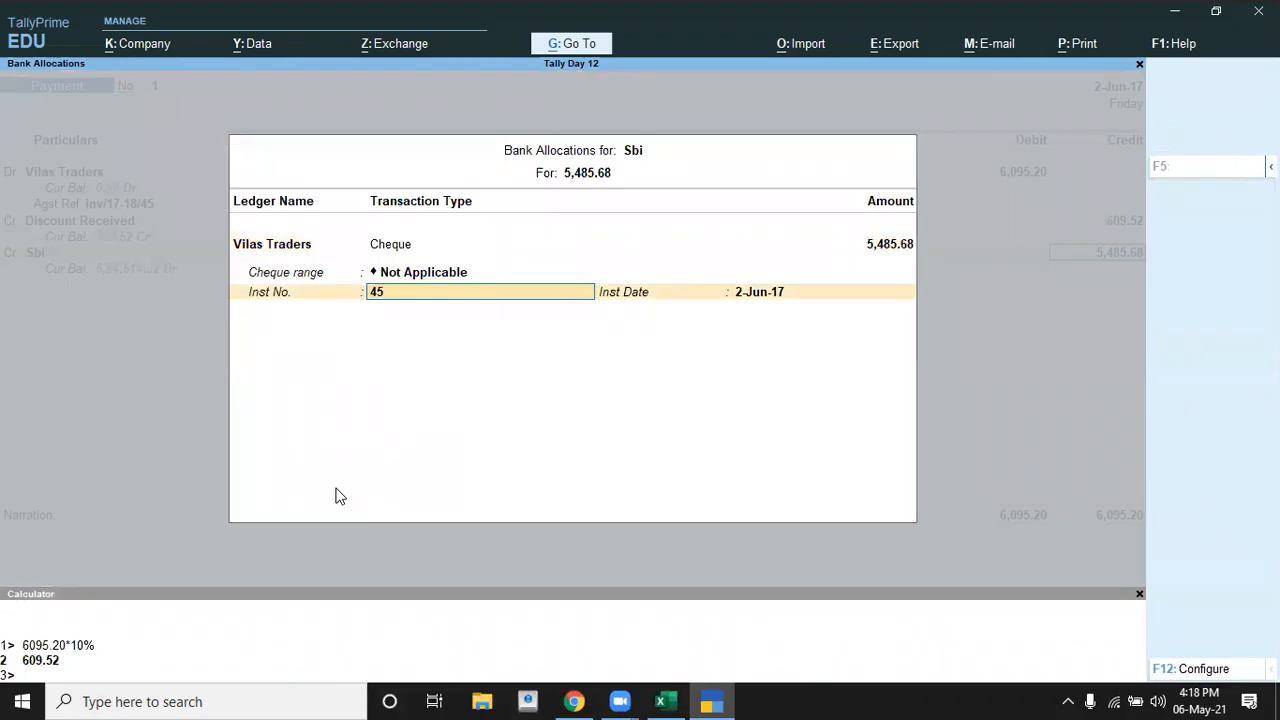
key("Return")
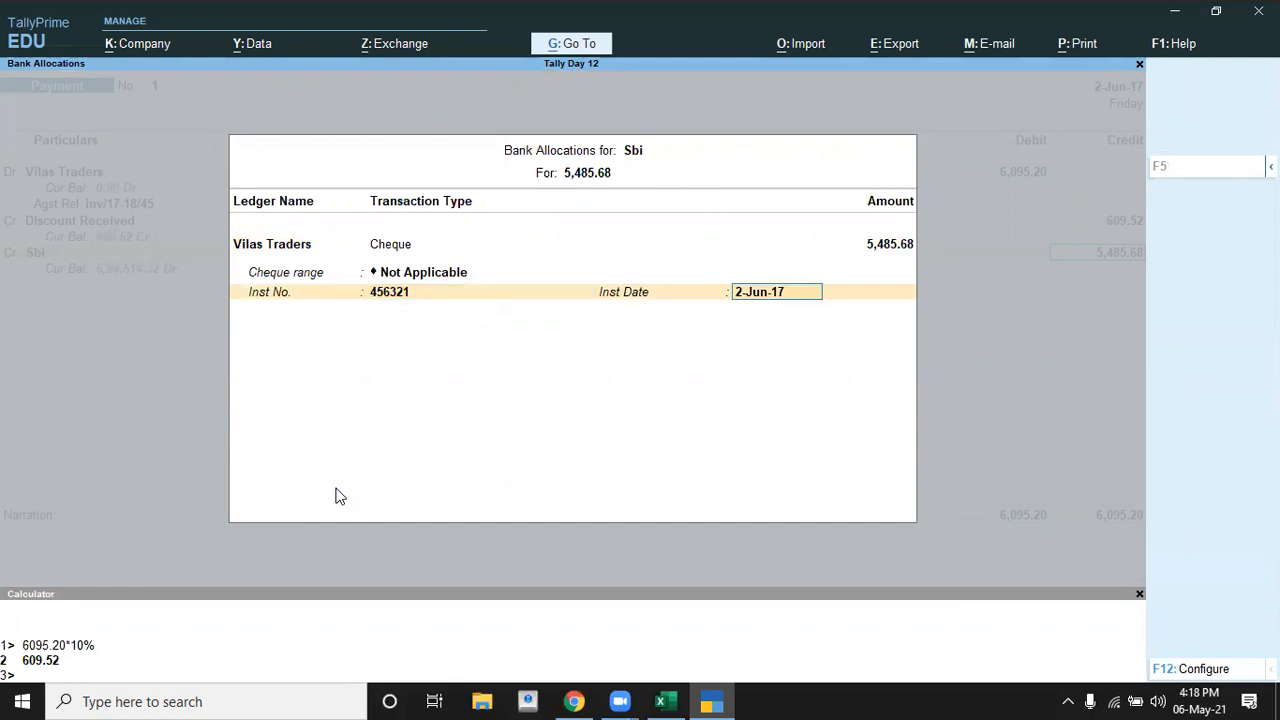
key("Return")
key("Return")
key("Return")
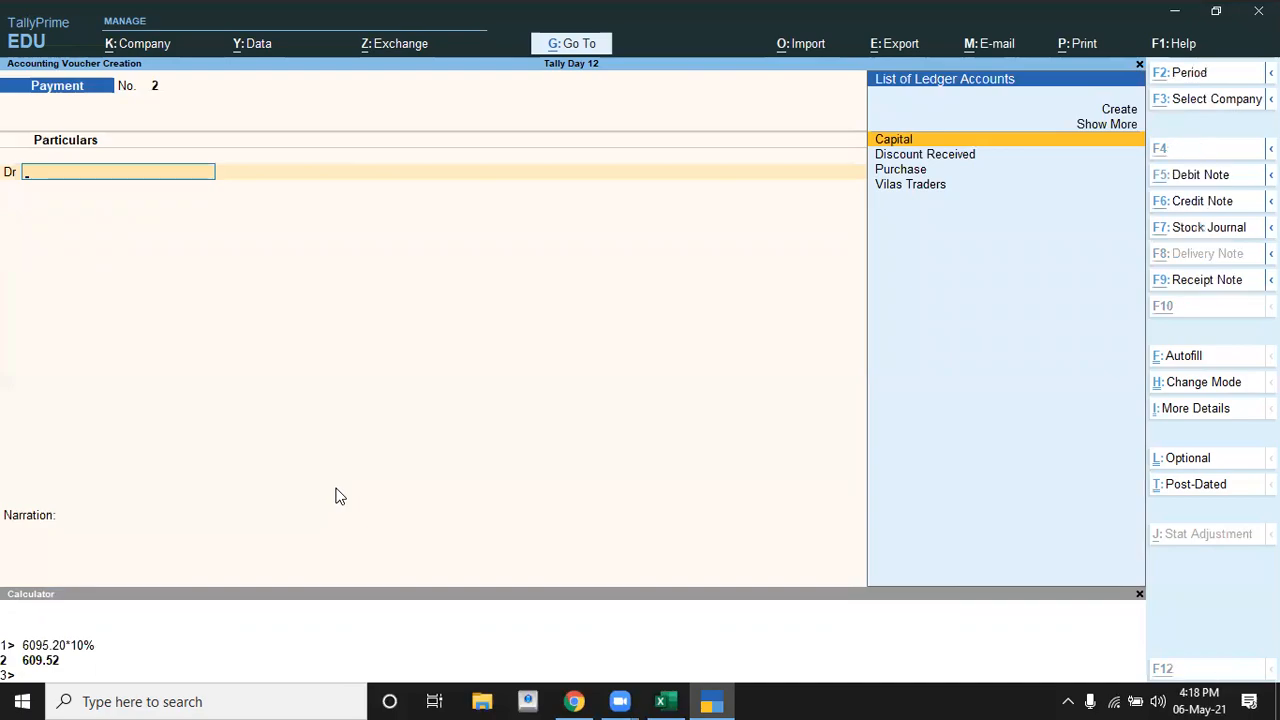
Read questions Q7 and Q8 in Excel, and quit the blank Payment voucher in TallyPrime
key("alt+Tab")
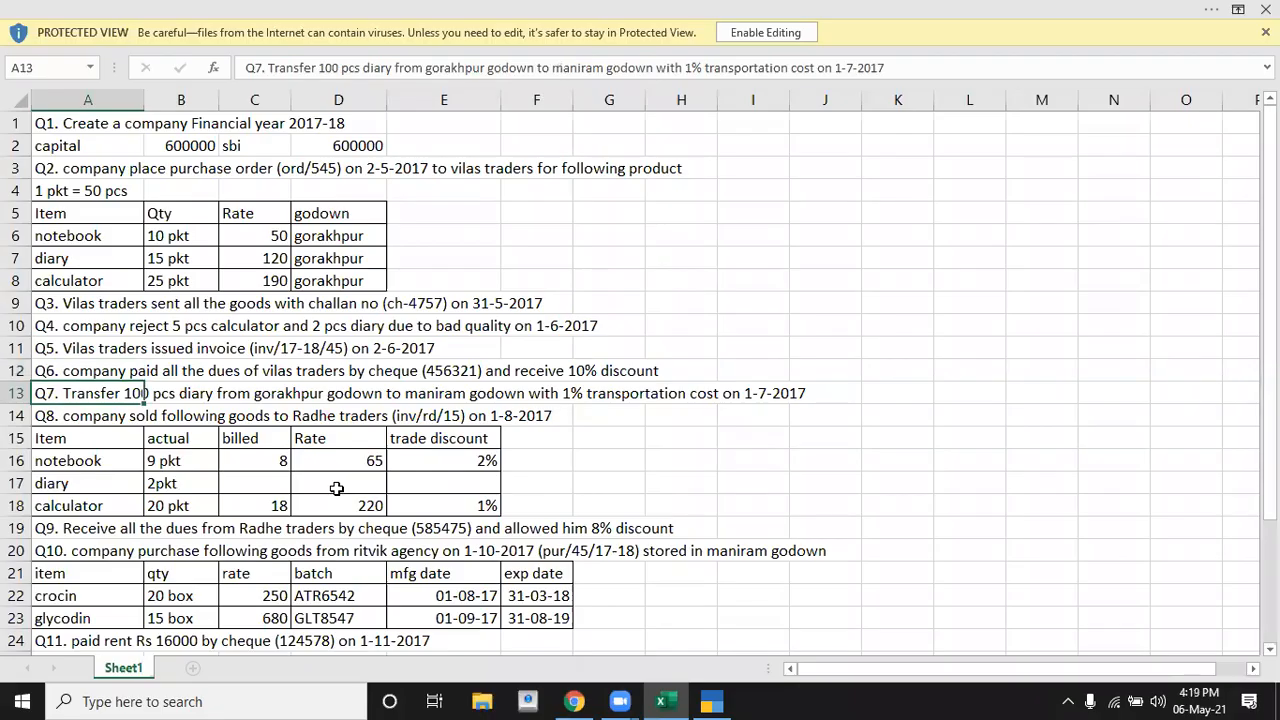
key("Down")
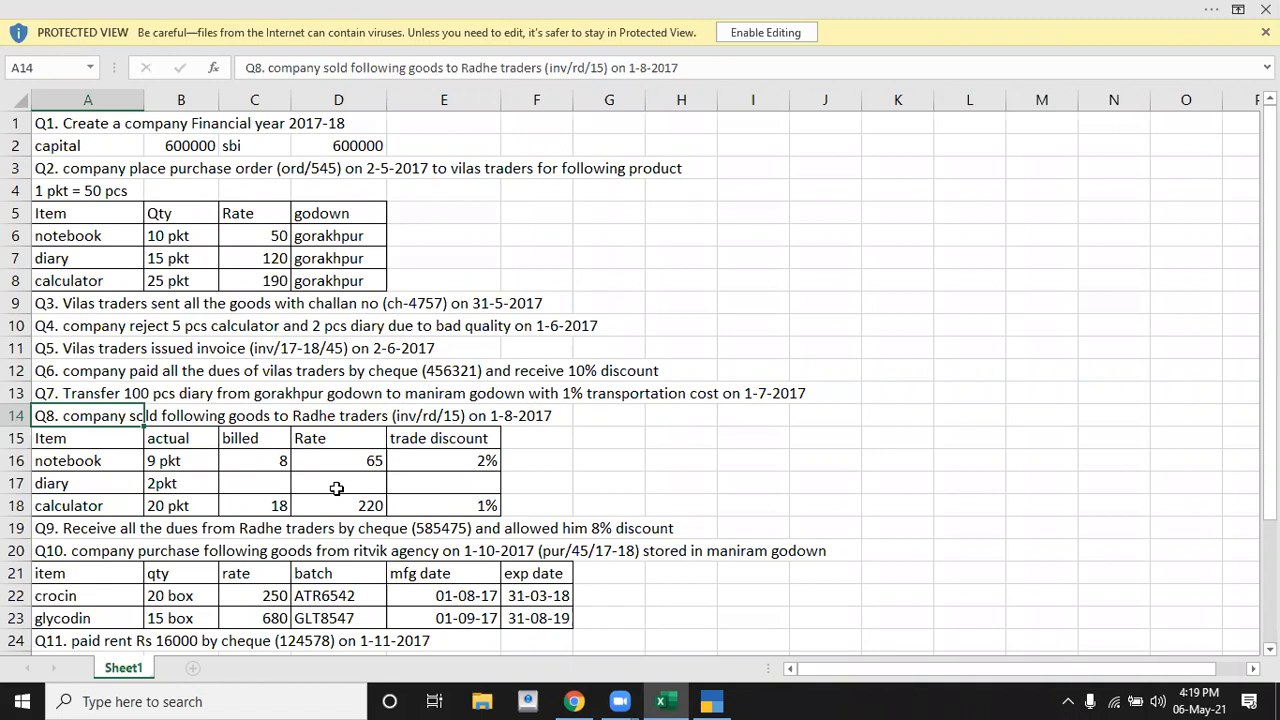
key("alt+Tab")
key("Escape")
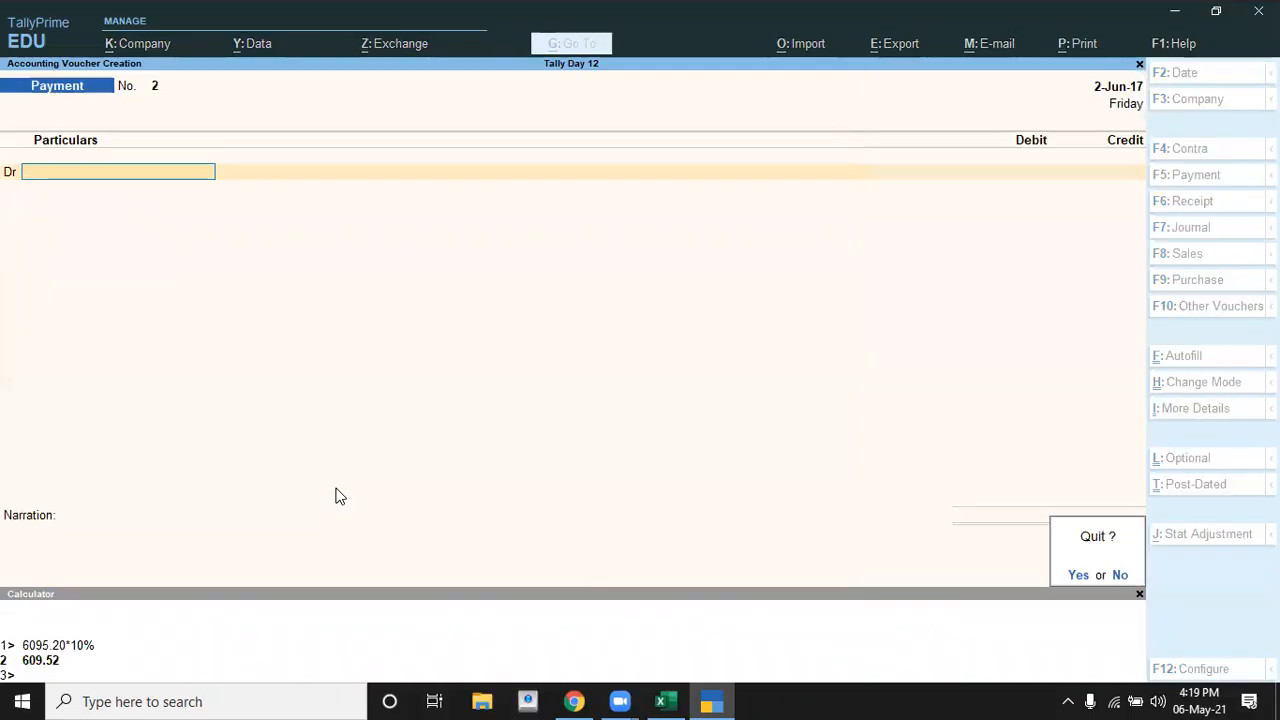
key("y")
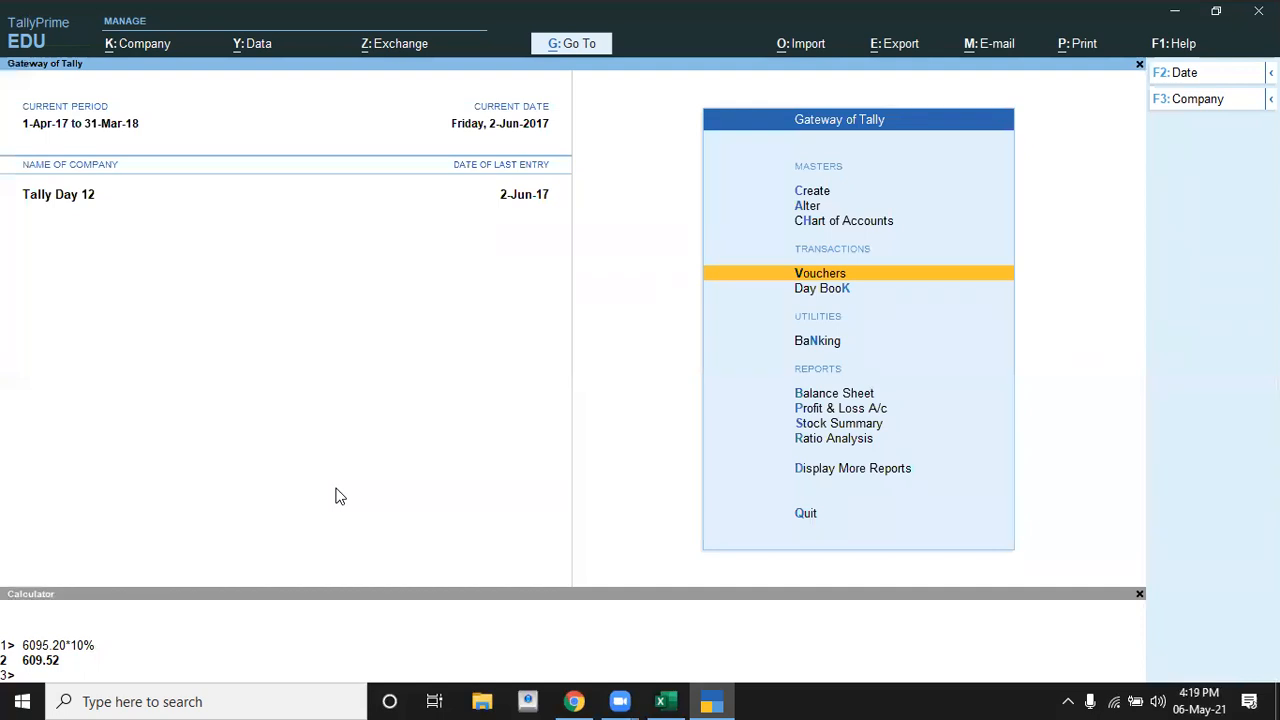
Open the Stock Journal voucher type for alteration from the accounting masters
key("Up")
key("Up")
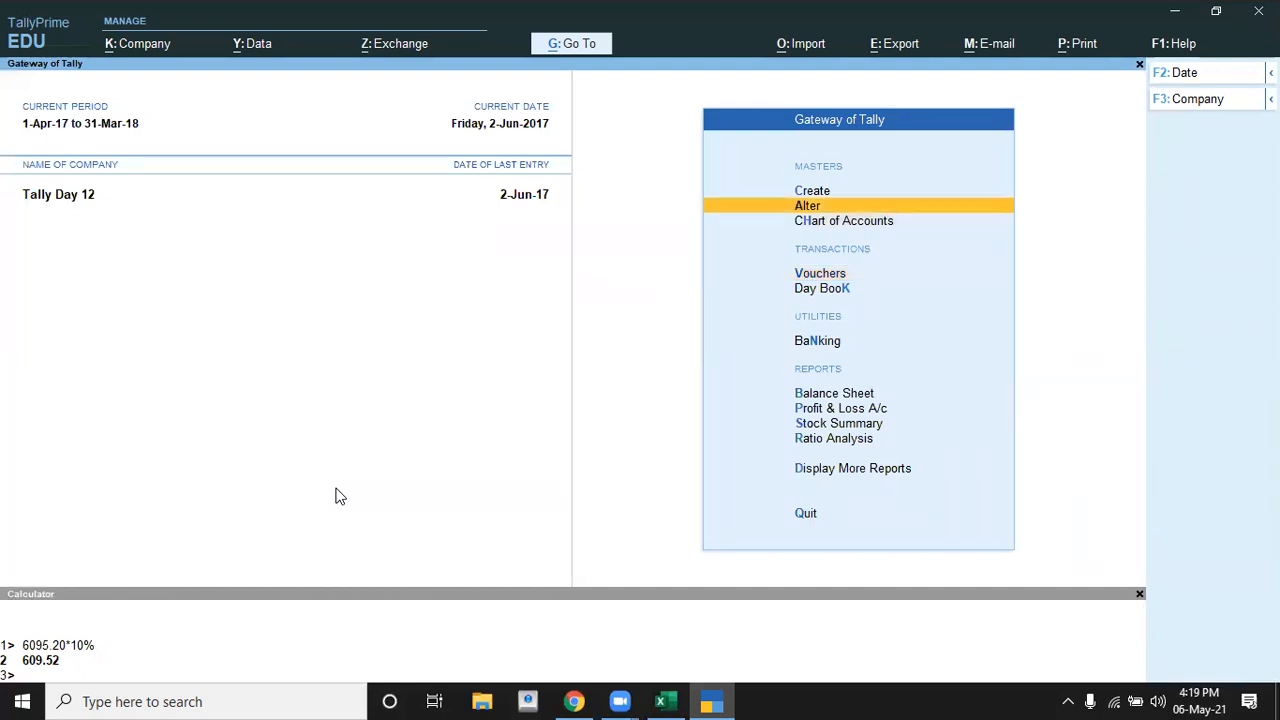
key("Down")
key("Up")
key("Return")
key("Down")
key("Down")
key("Down")
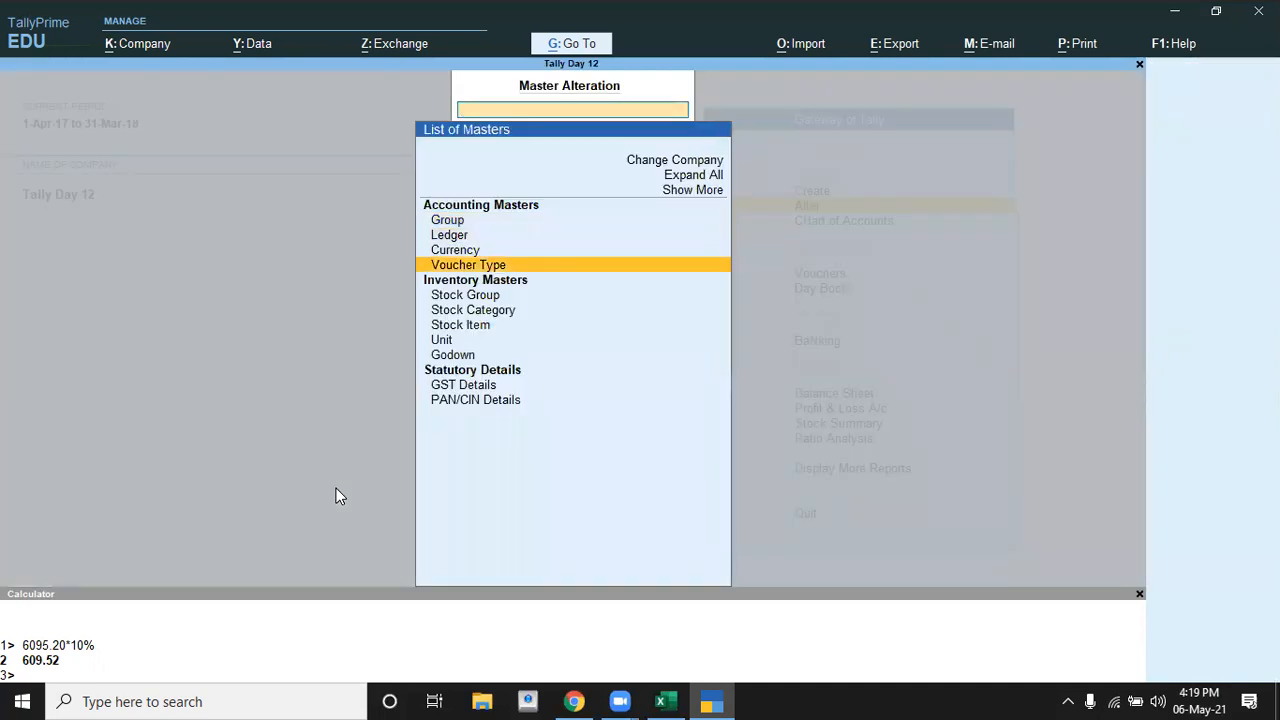
key("Return")
key("Down")
key("Down")
key("Down")
key("Down")
key("Down")
key("Down")
key("Down")
key("Down")
key("Down")
key("Down")
key("Down")
key("Down")
key("Down")
key("Down")
key("Down")
key("Down")
key("Down")
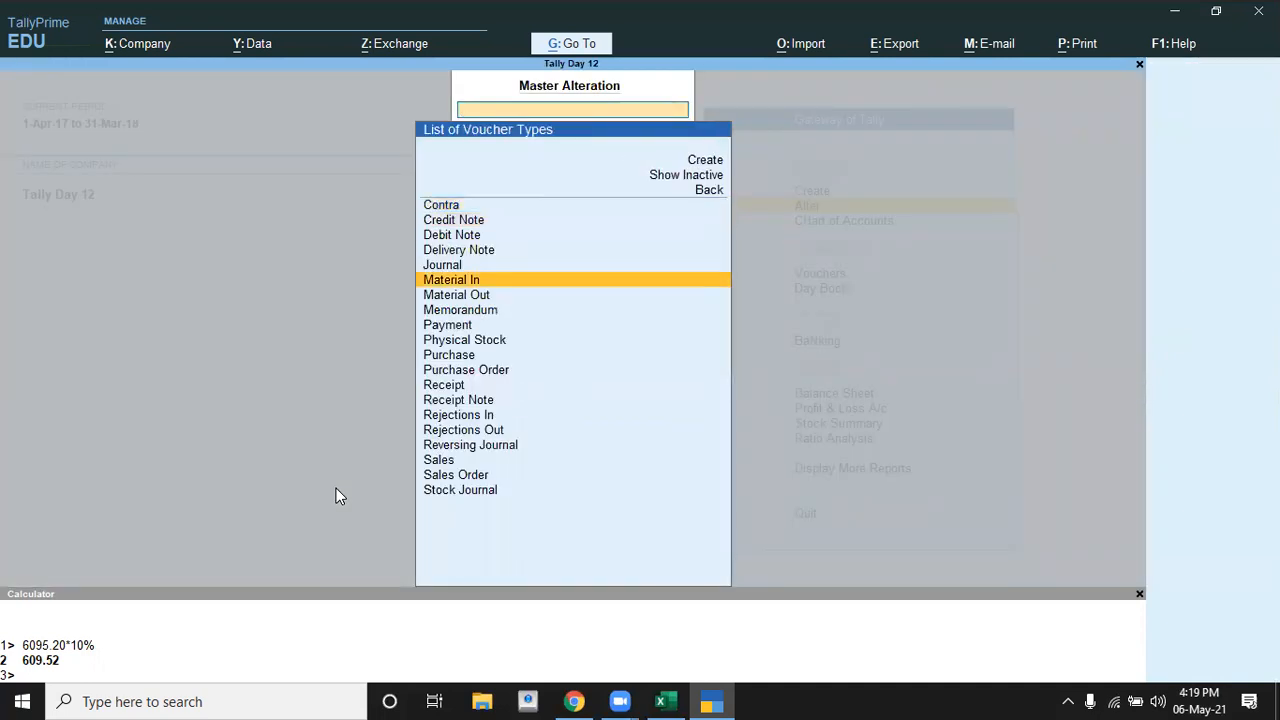
key("Down")
key("Down")
key("Return")
Set Track Additional Costs for Purchases to Yes for Stock Journal, save the voucher type, and return to Gateway of Tally
key("Return")
key("Return")
key("Return")
key("Return")
key("Return")
key("Return")
key("Return")
key("Return")
key("Return")
key("Return")
key("Return")
key("Return")
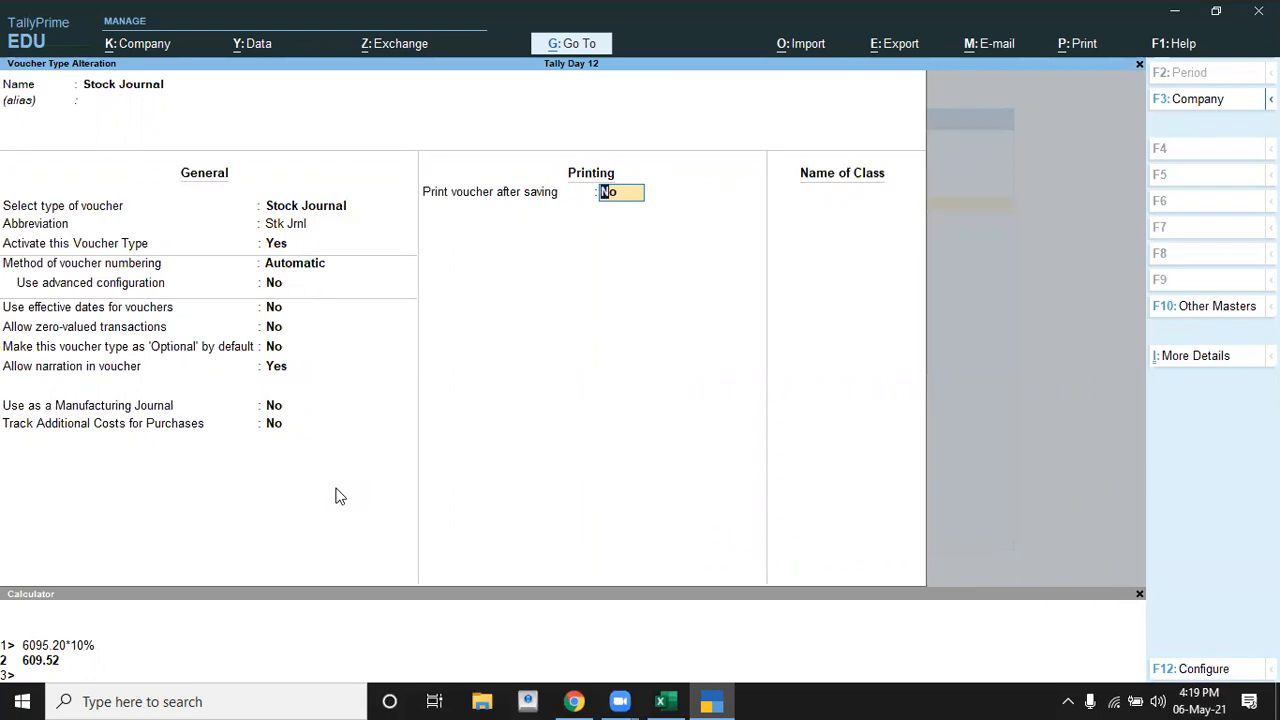
key("BackSpace")
type("y")
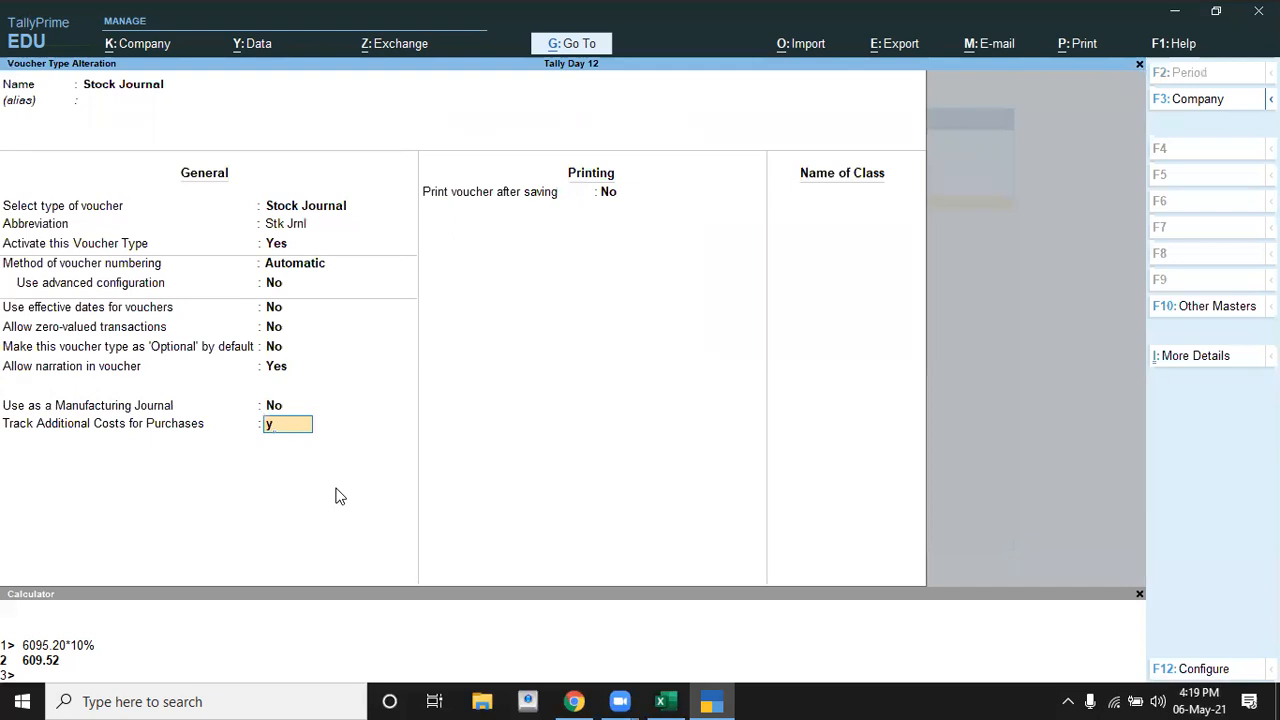
key("Return")
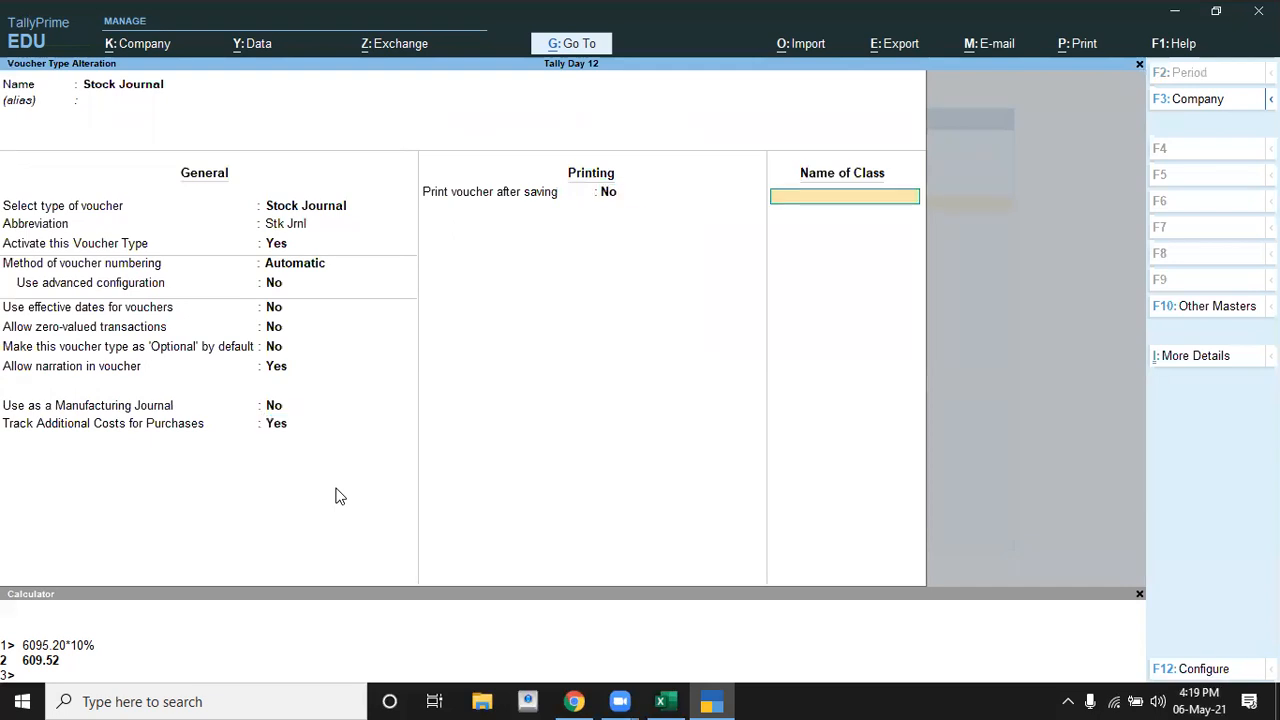
key("Return")
key("Return")
key("Escape")
key("Escape")
key("Escape")
key("Escape")
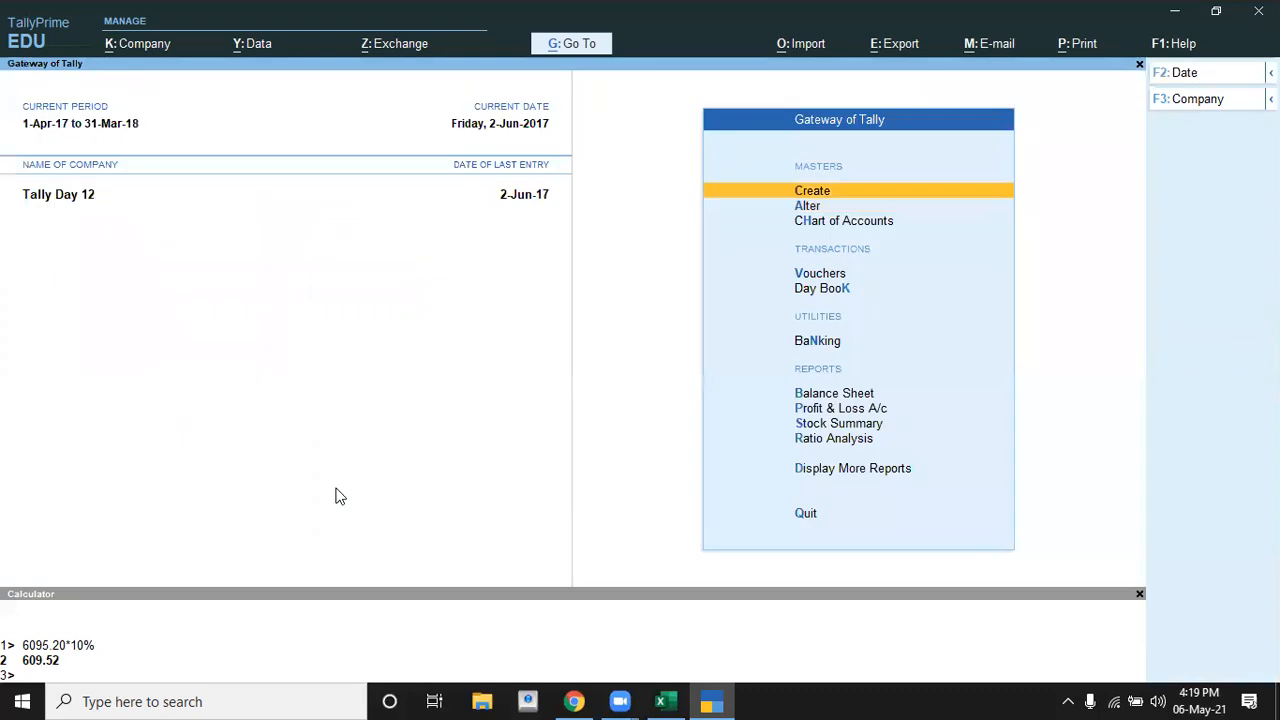
Start a new Stock Journal voucher for transferring materials
key("Down")
key("Down")
key("Down")
key("Down")
key("Up")
key("Return")
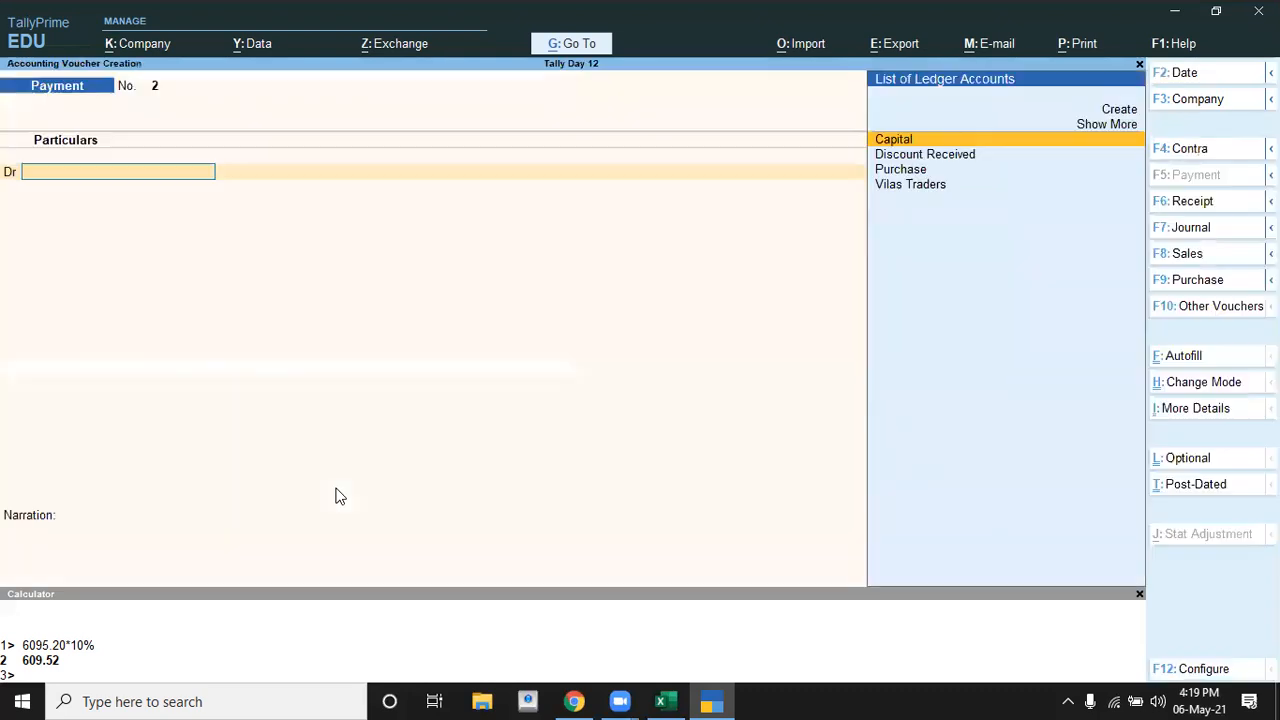
key("alt")
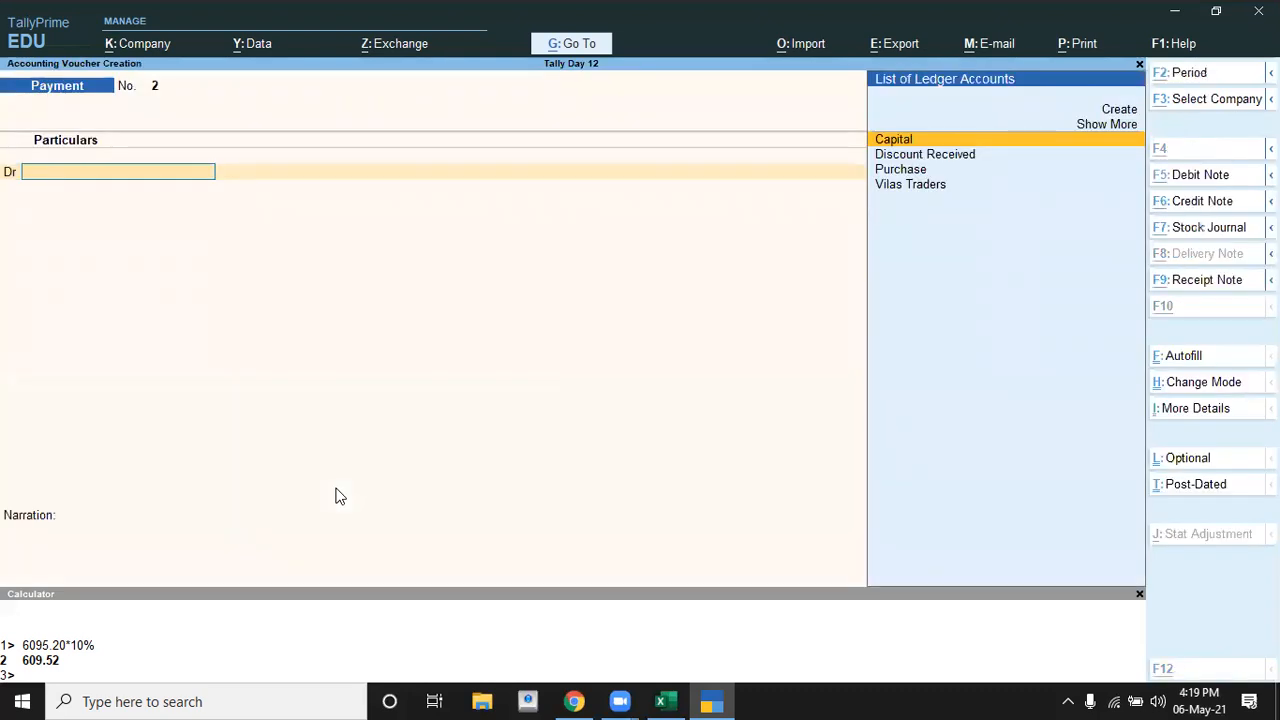
key("alt+F7")
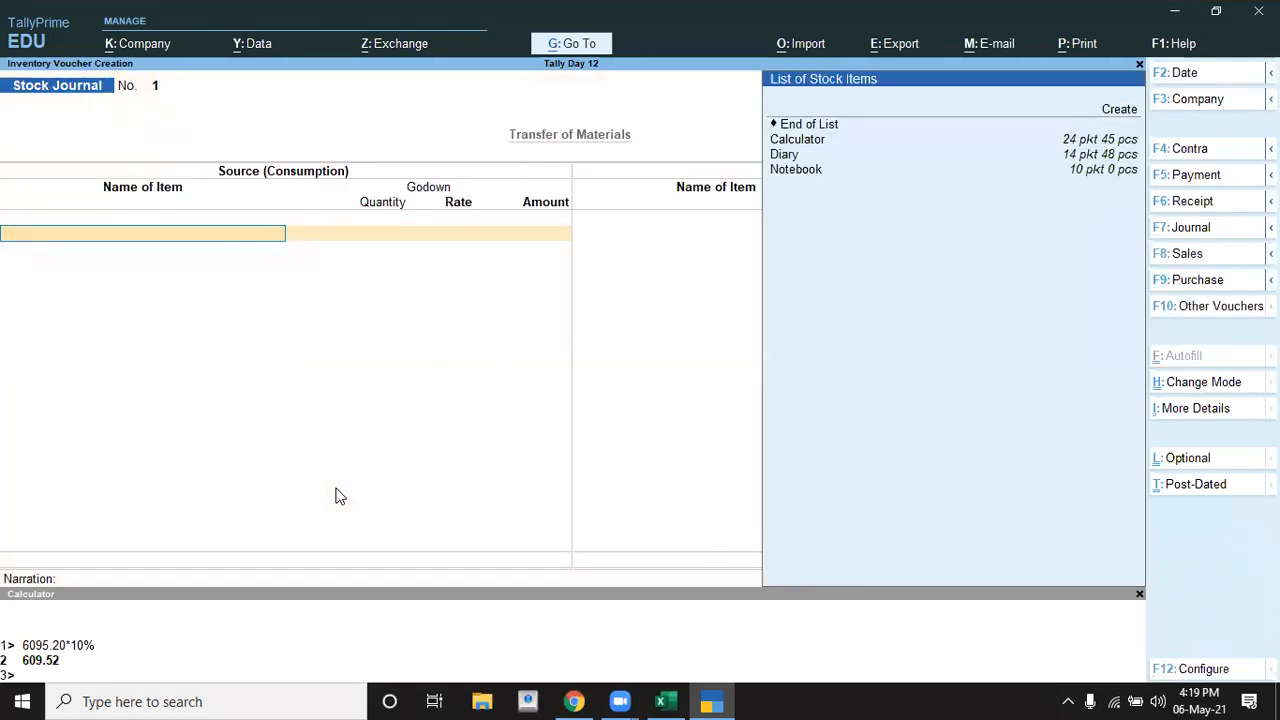
Check the question date in Excel and set the Stock Journal voucher date to 1-8
key("alt+Tab")
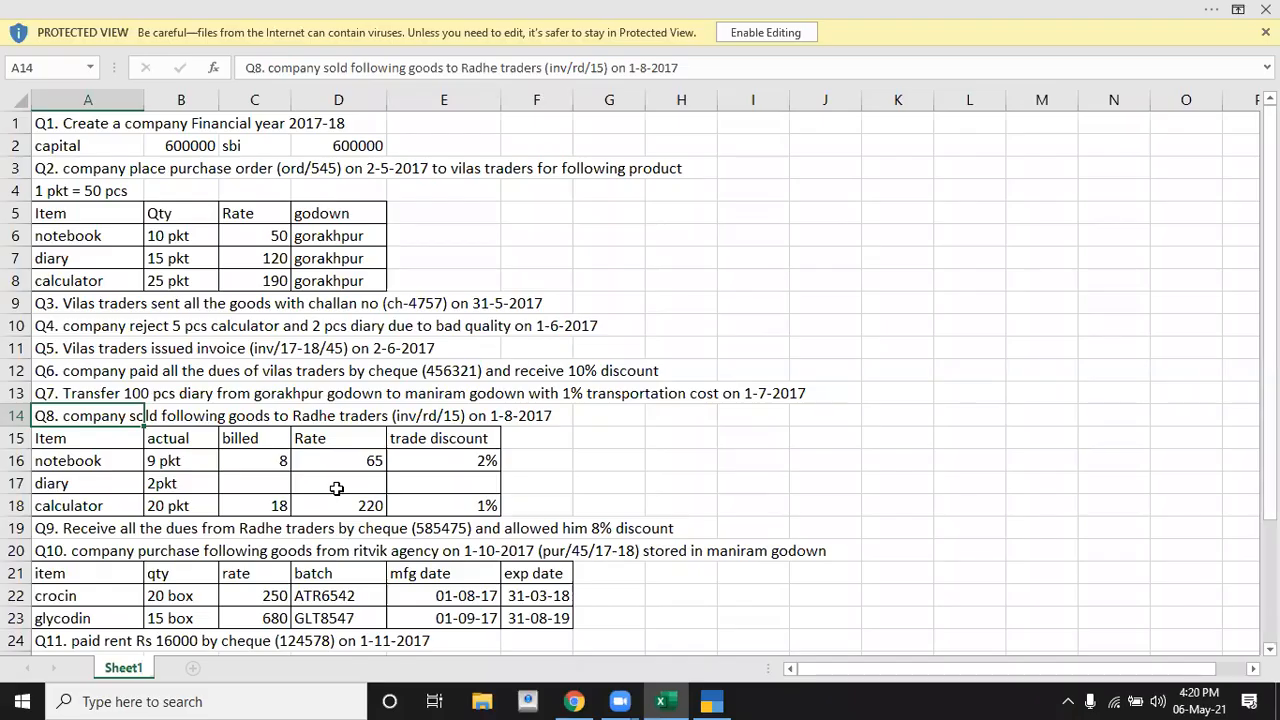
key("alt+Tab")
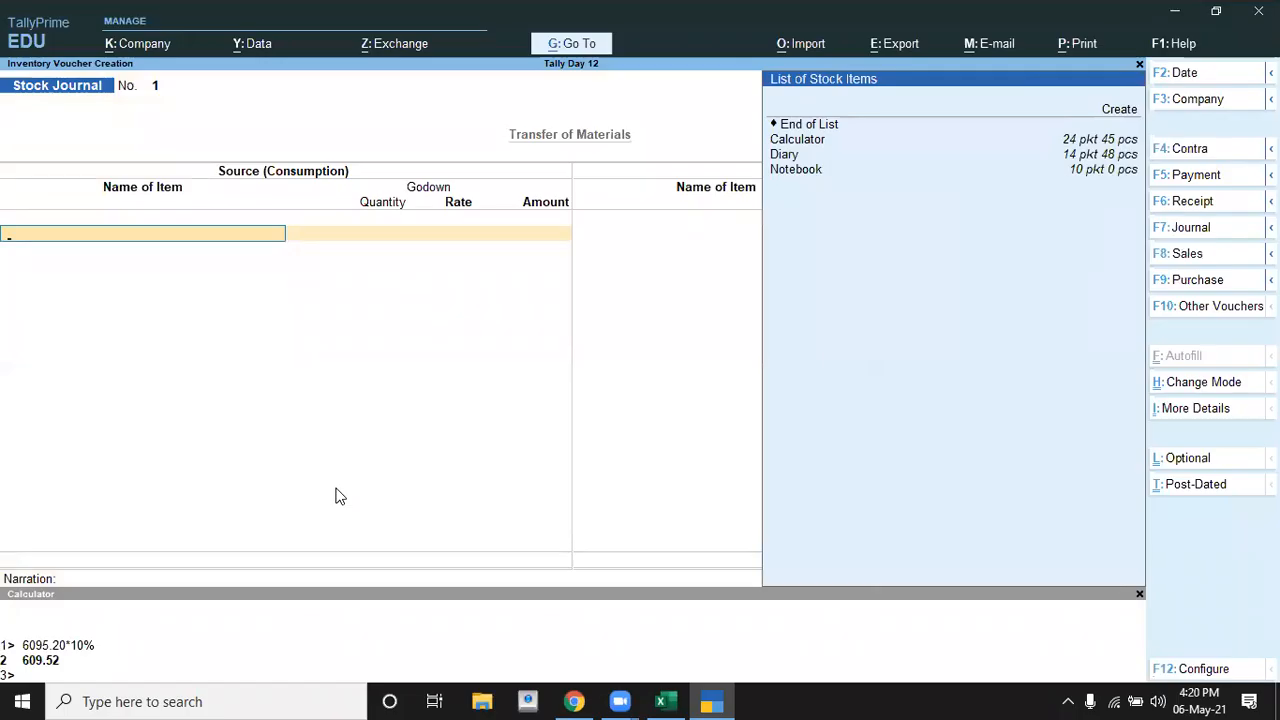
key("F2")
type("1-8")
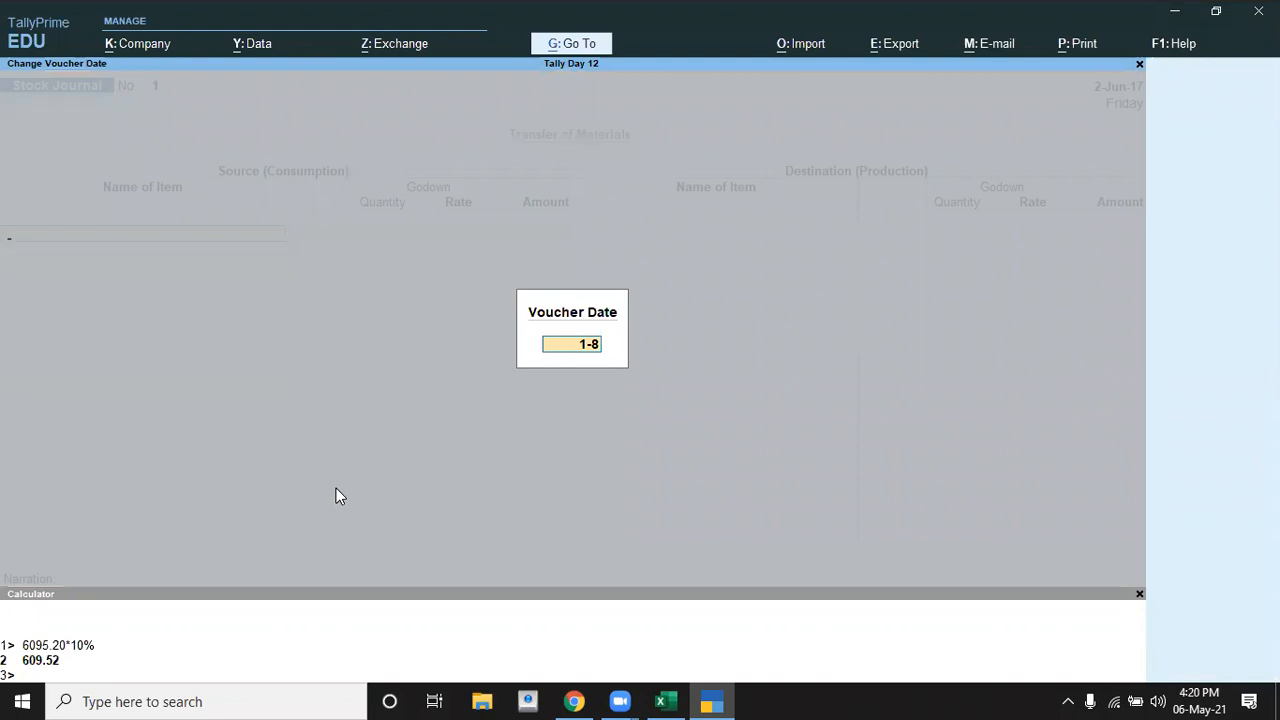
key("Return")
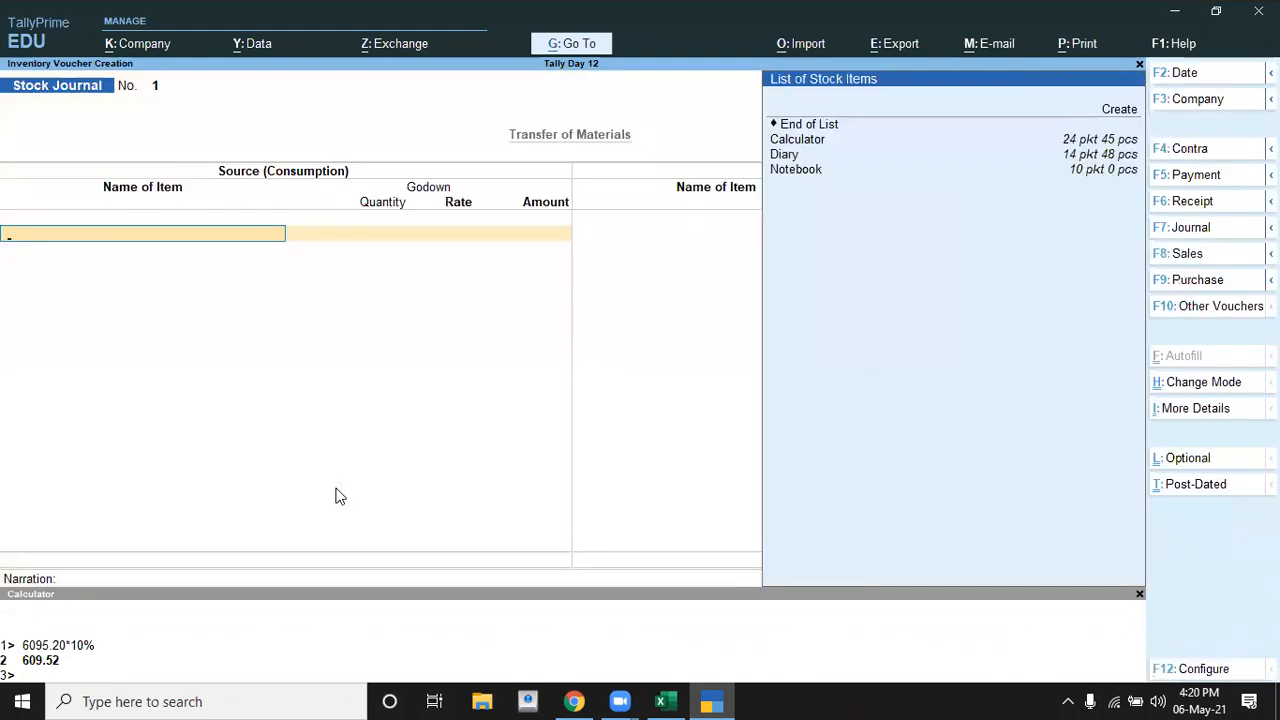
Reread question Q7 in Excel and choose Diary as the source item of the Stock Journal in TallyPrime
key("alt+Tab")
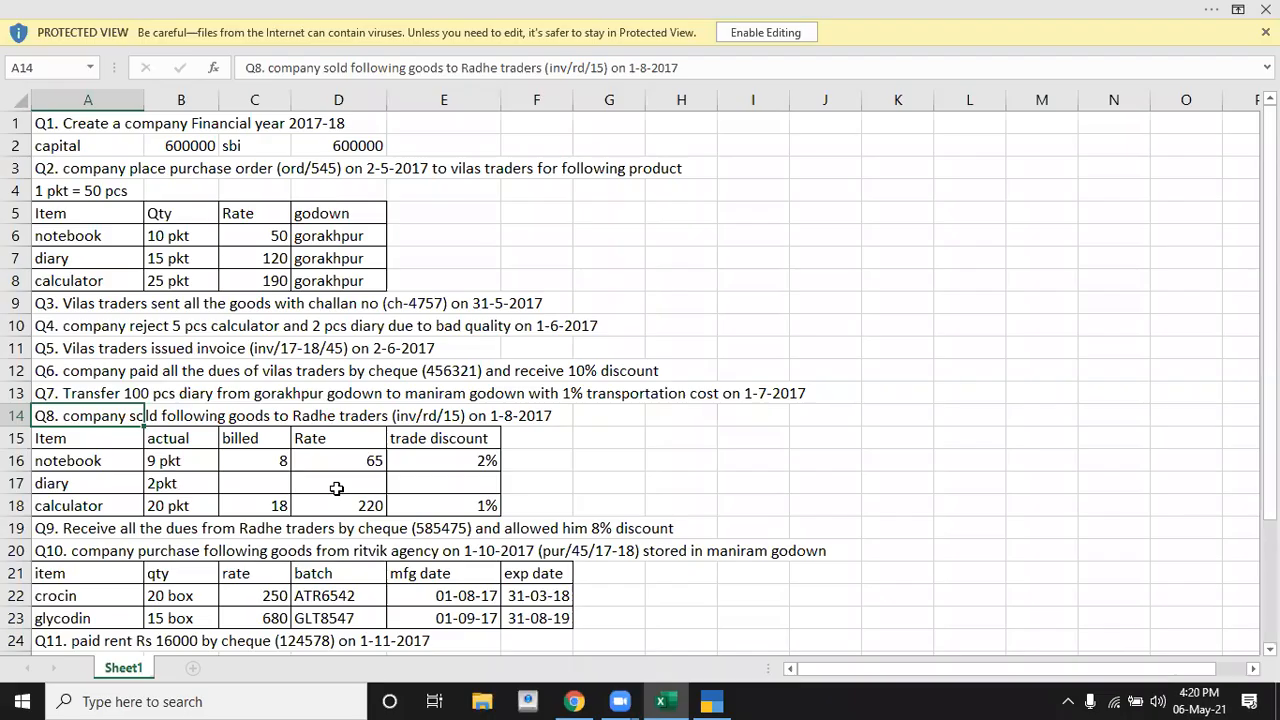
key("Up")
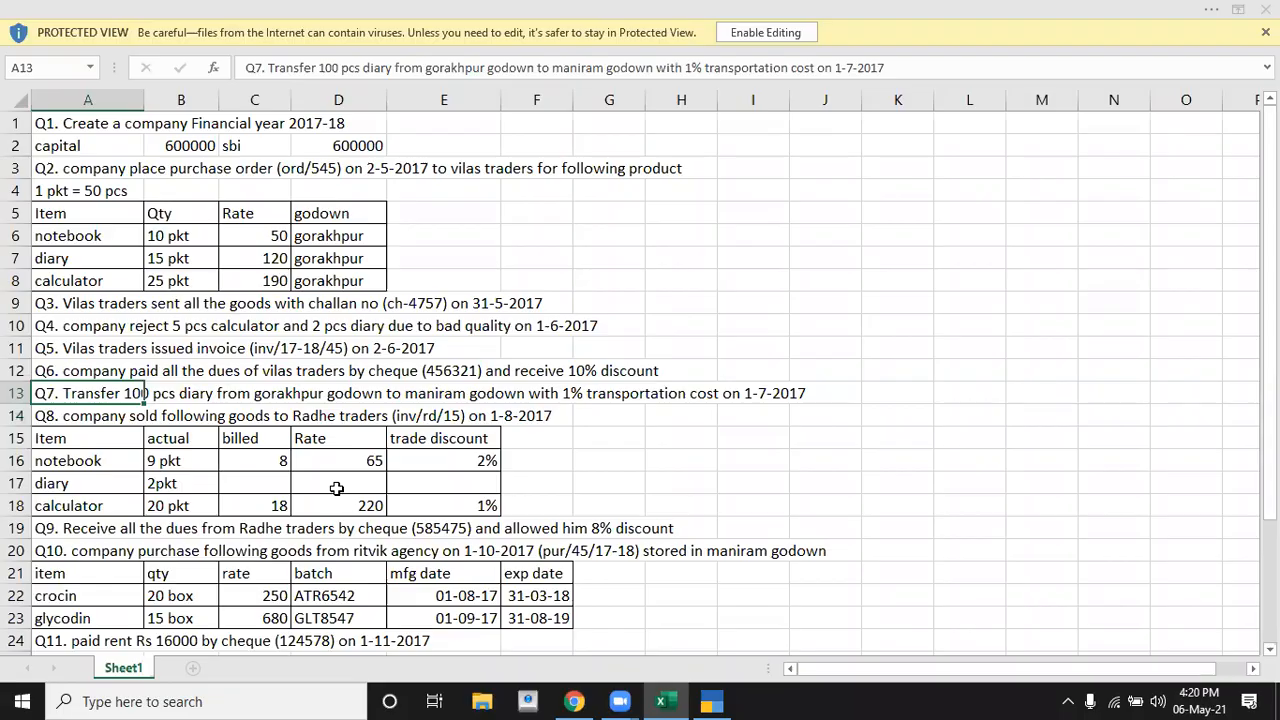
key("alt+Tab")
key("Down")
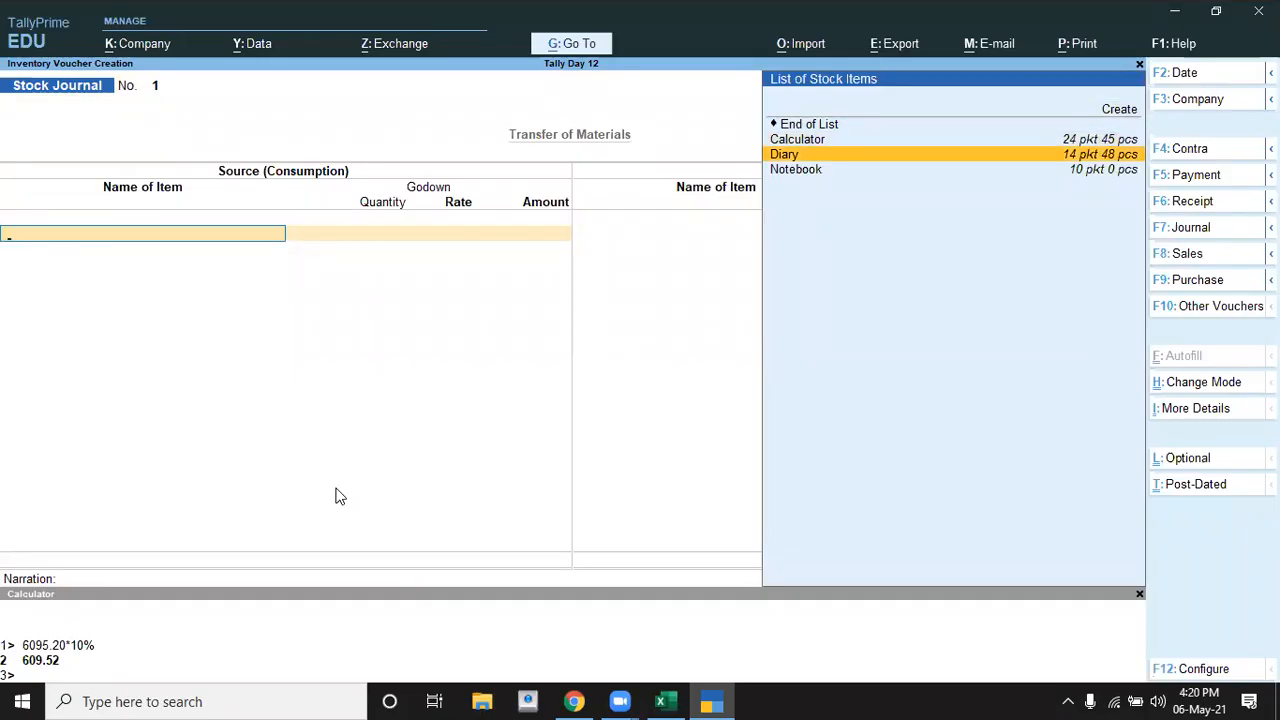
key("Return")
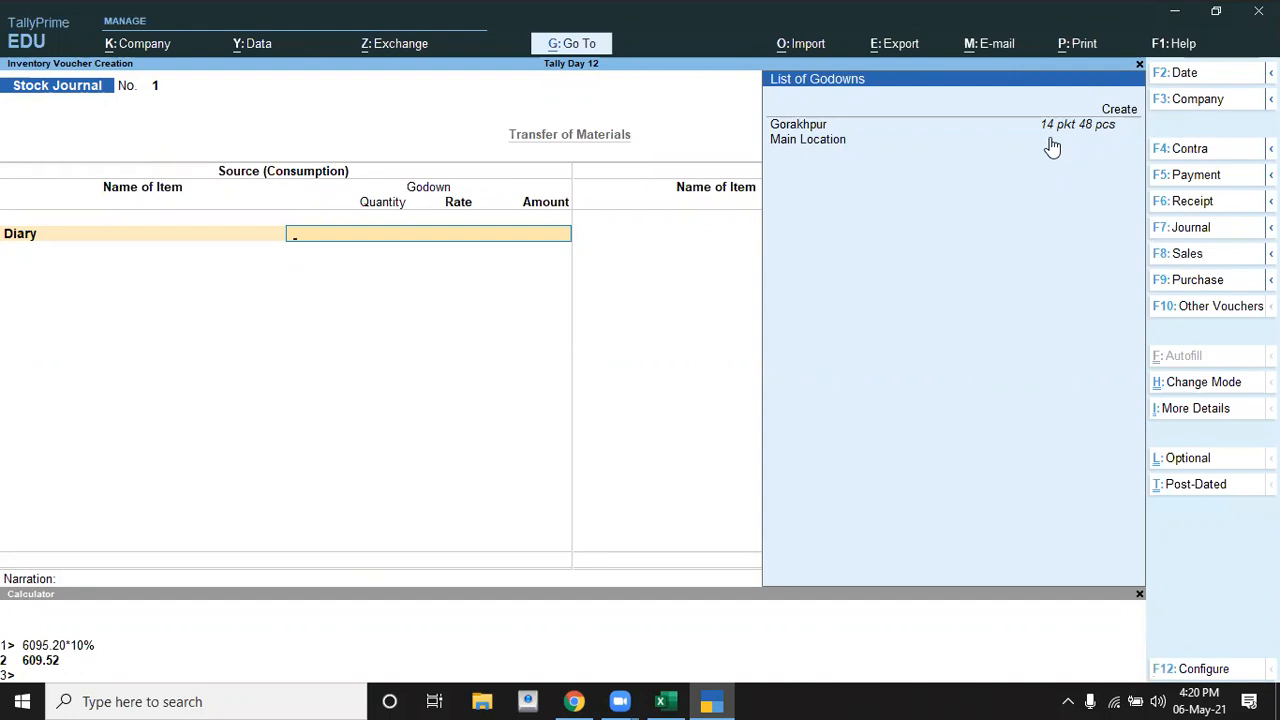
Set the source godown to Gorakhpur, check the Q7 quantity in Excel, and enter 0-100 for Diary in TallyPrime, keeping the default rate
left_click(801, 130)
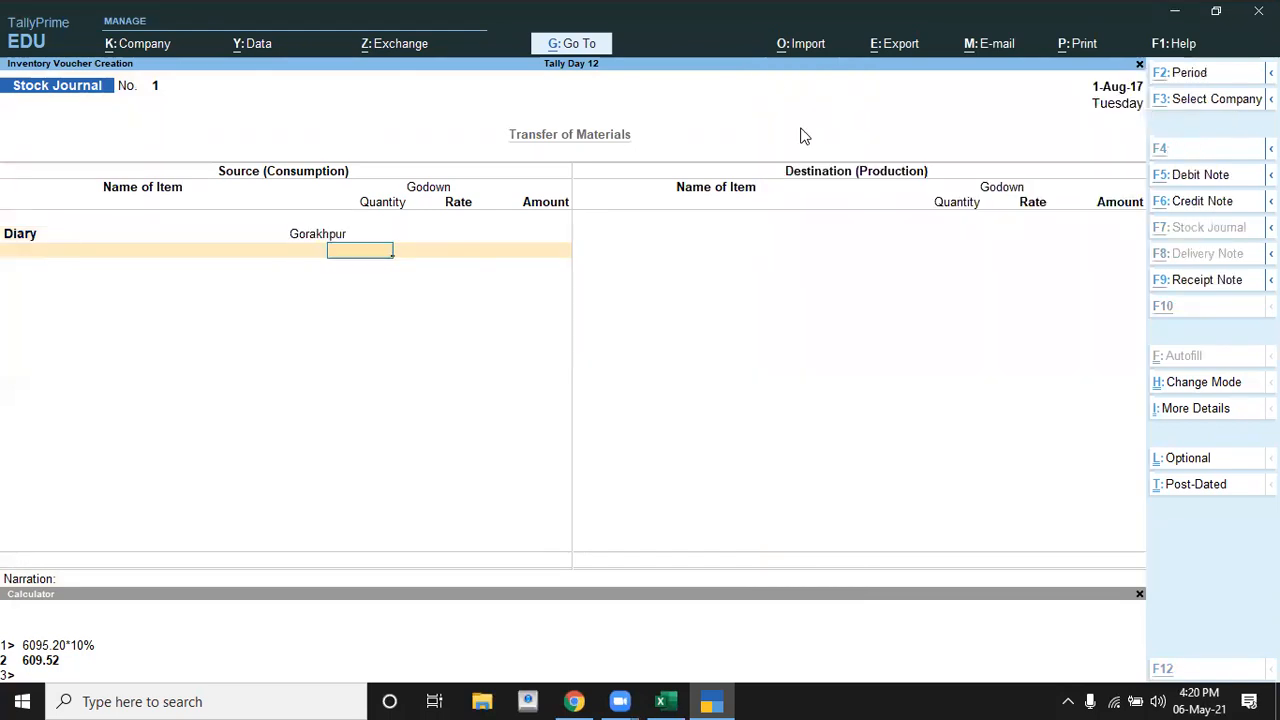
key("alt+Tab")
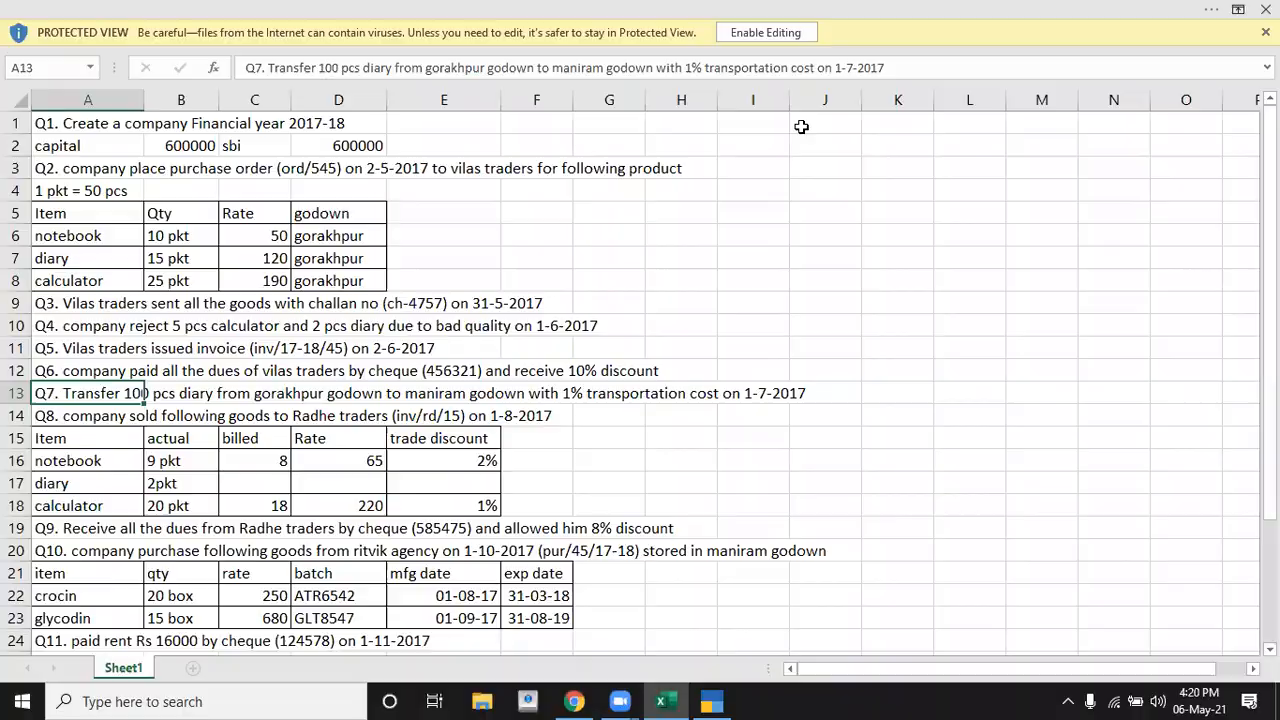
key("alt+Tab")
type("0-100")
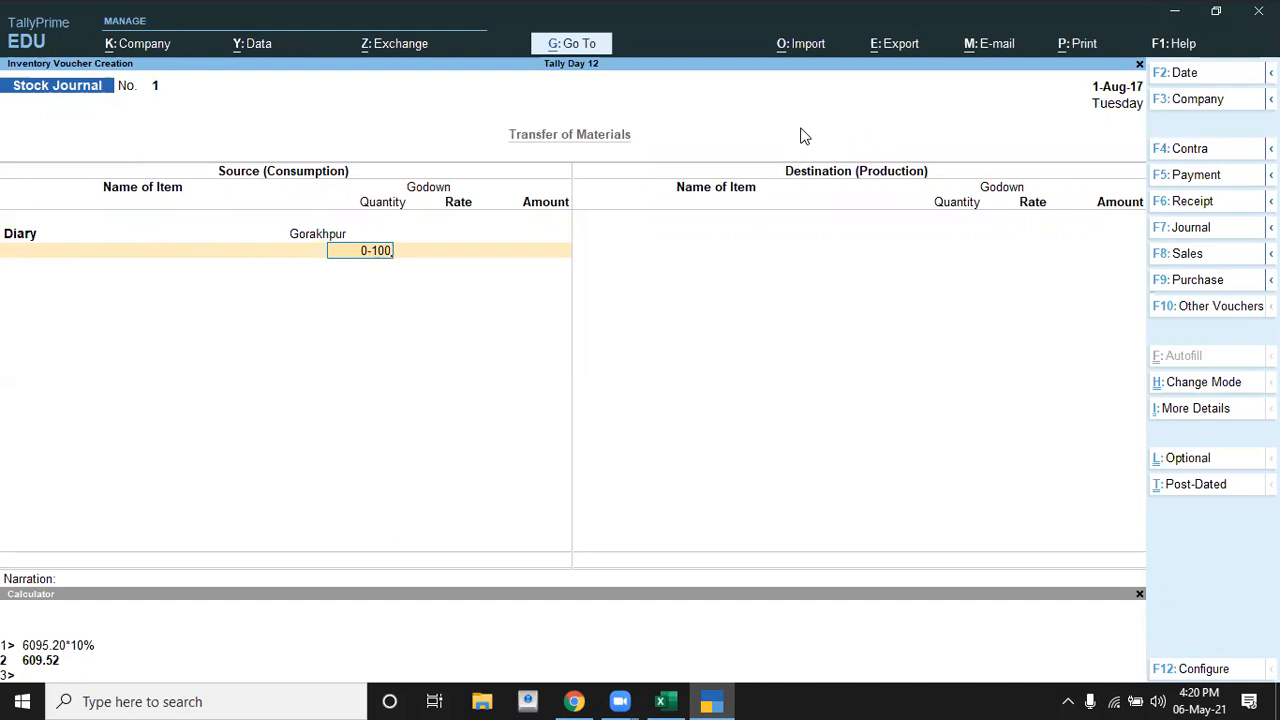
key("Return")
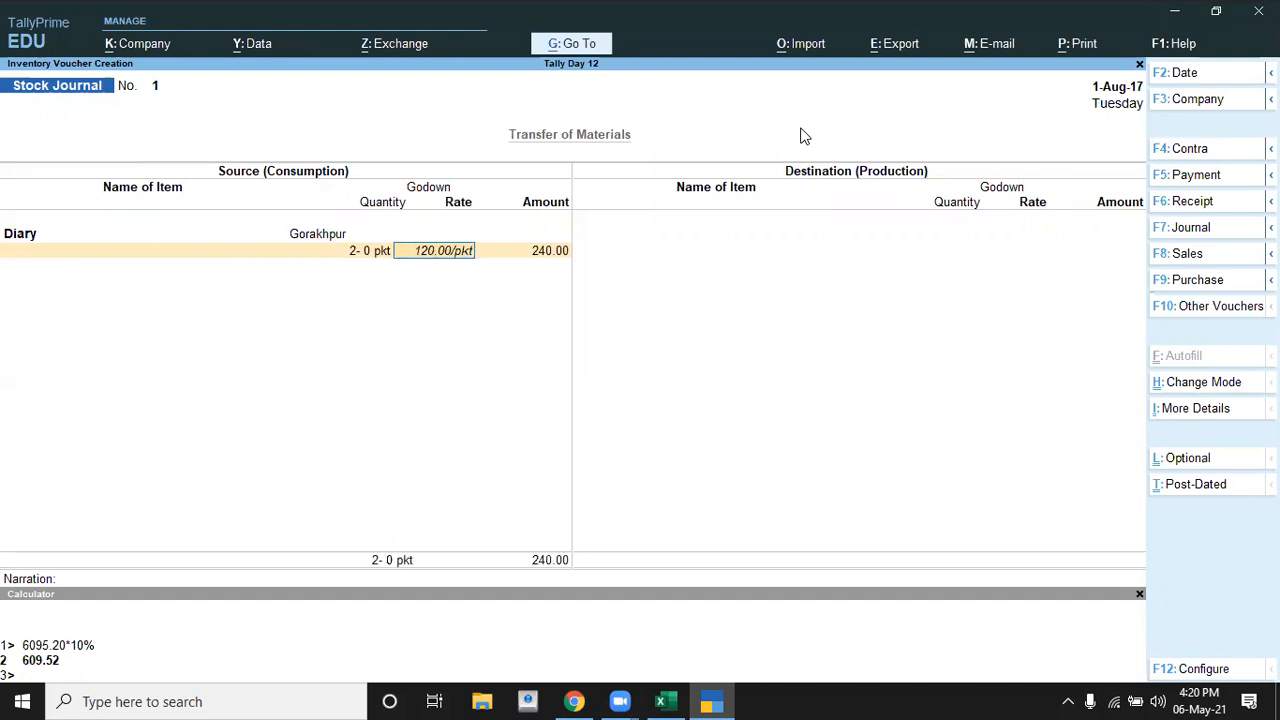
key("Return")
key("Return")
key("Return")
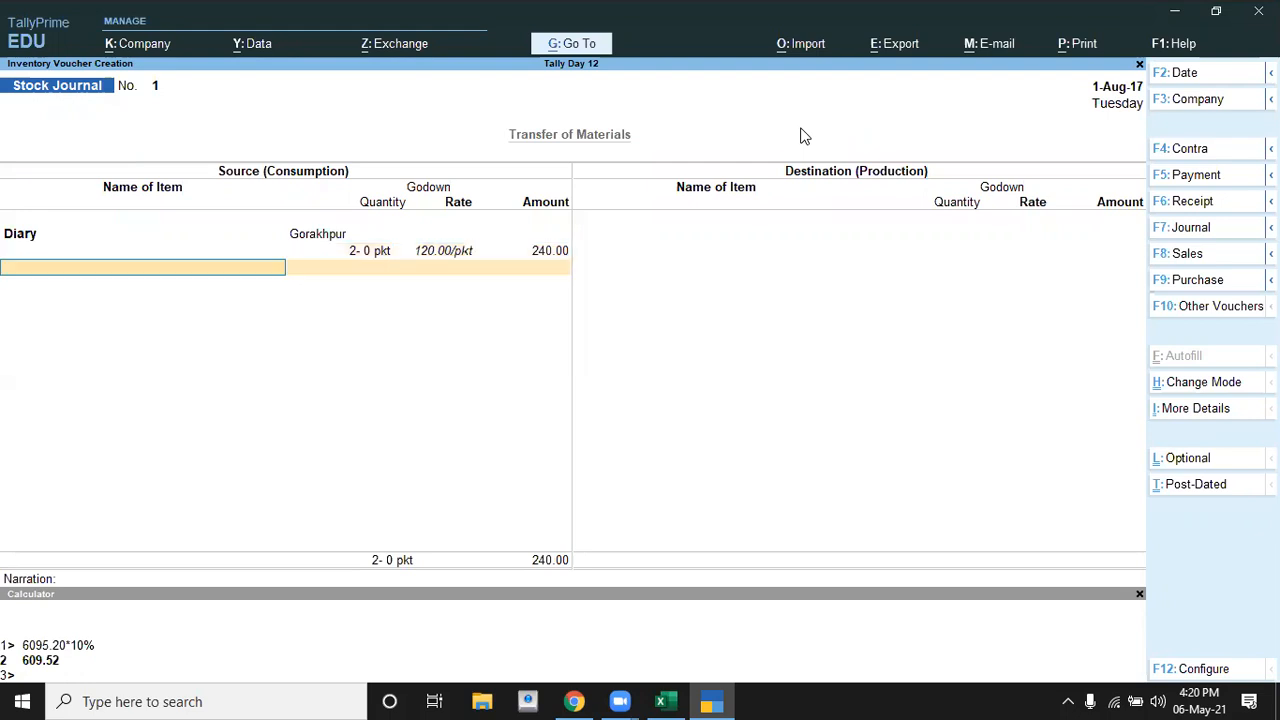
Choose Diary as the destination item and create a new godown named Maniram under Primary for it
key("Down")
key("Down")
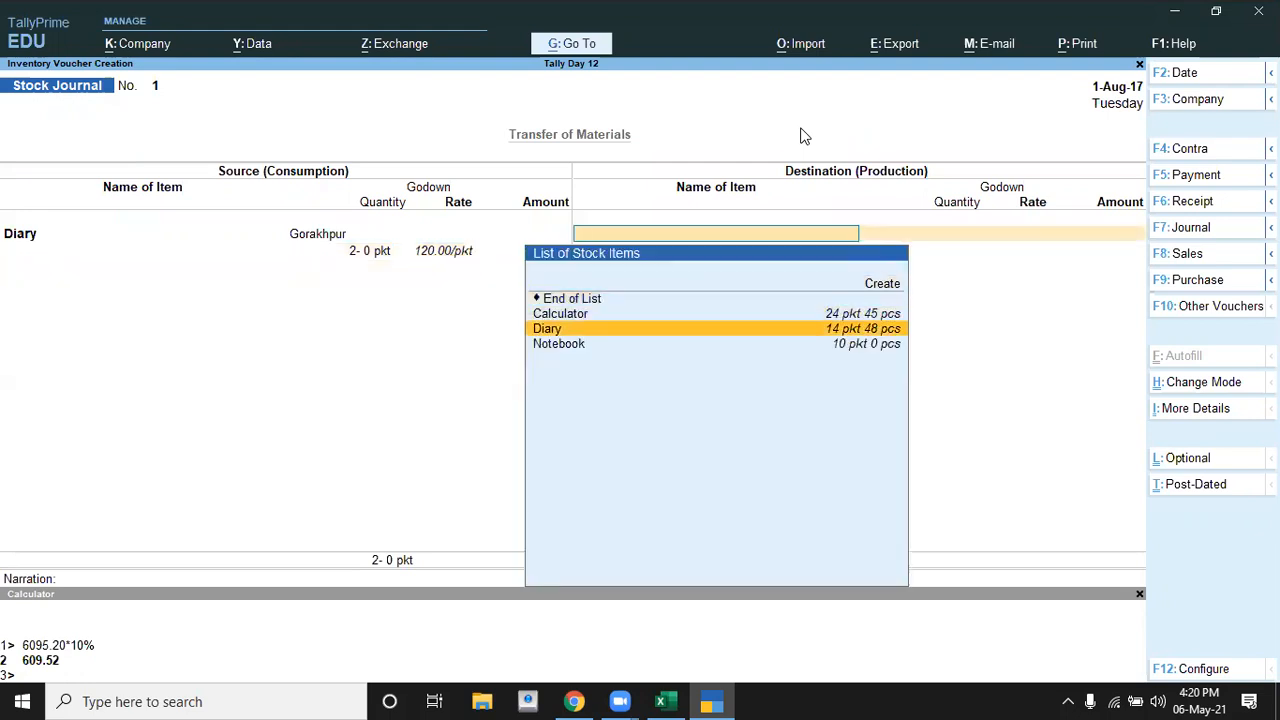
key("Return")
key("Down")
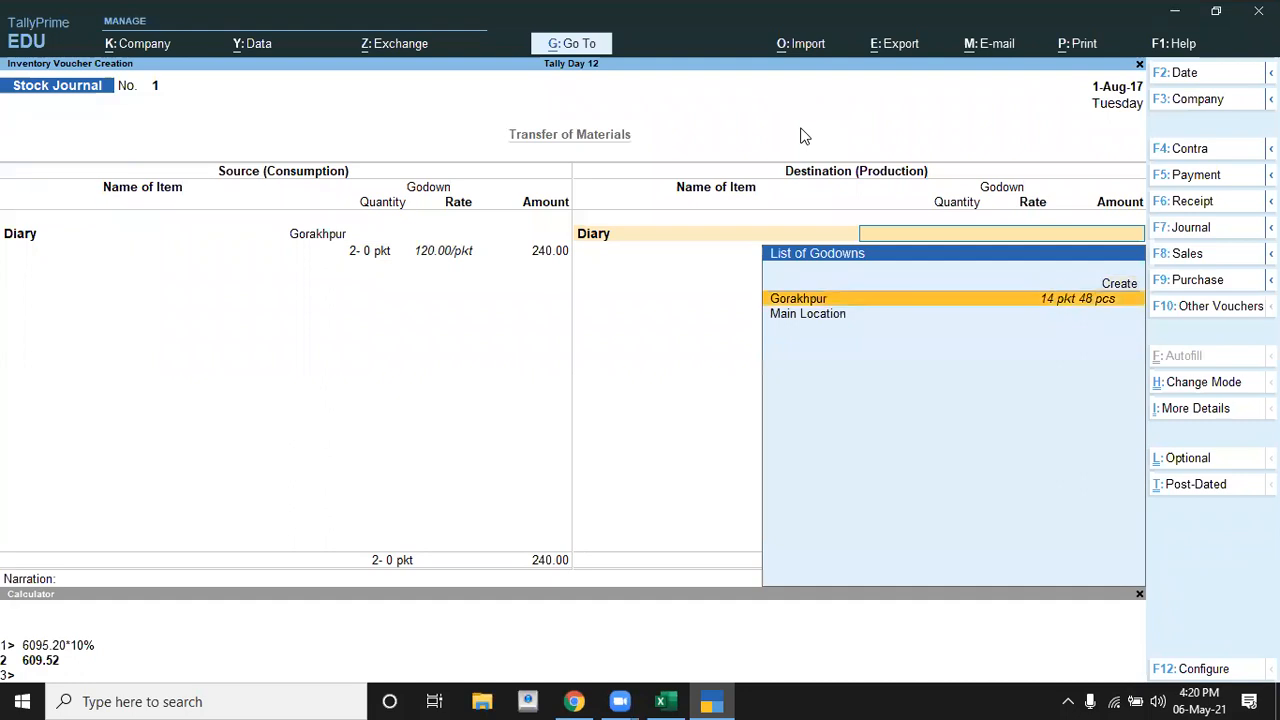
key("alt+c")
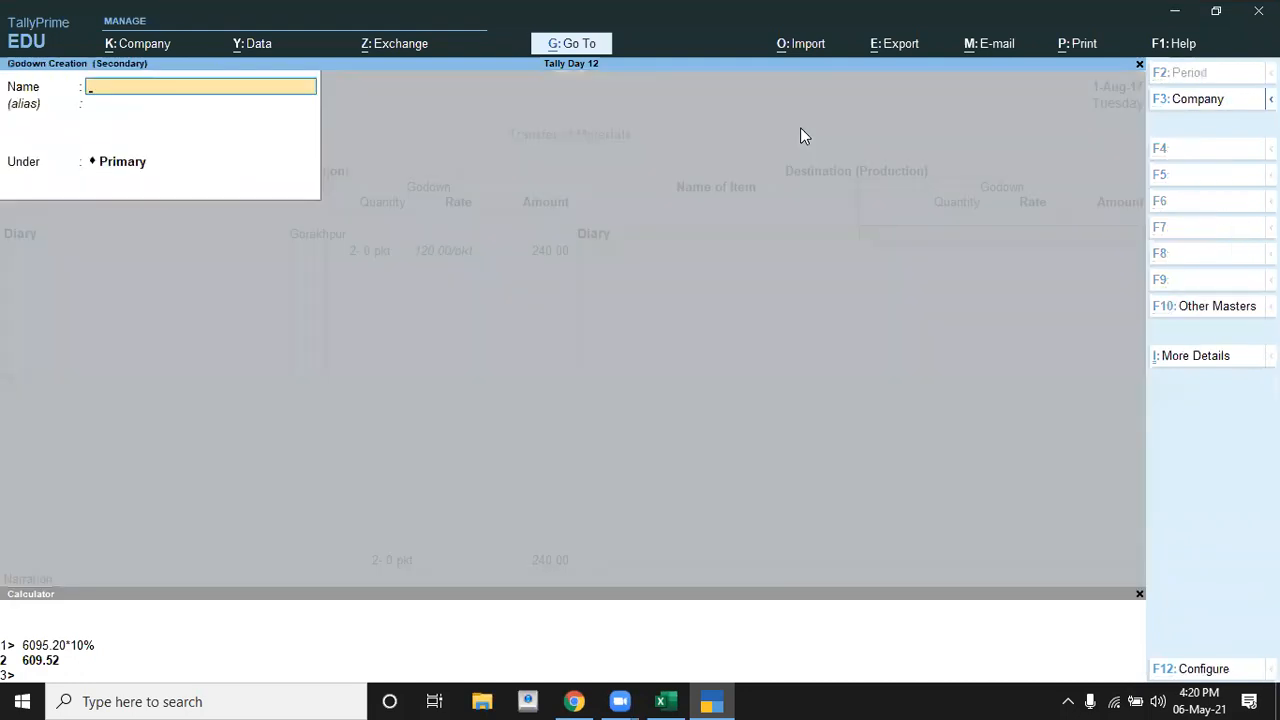
type("Maniram")
key("Return")
key("Return")
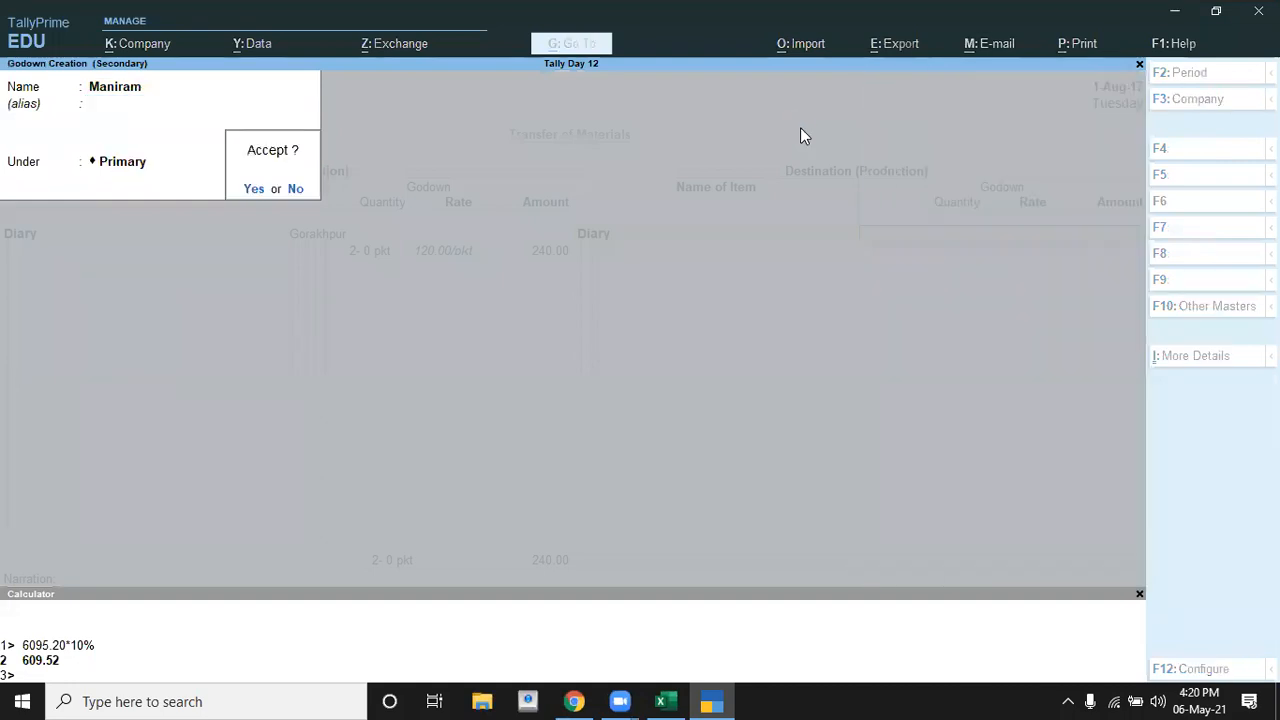
key("Return")
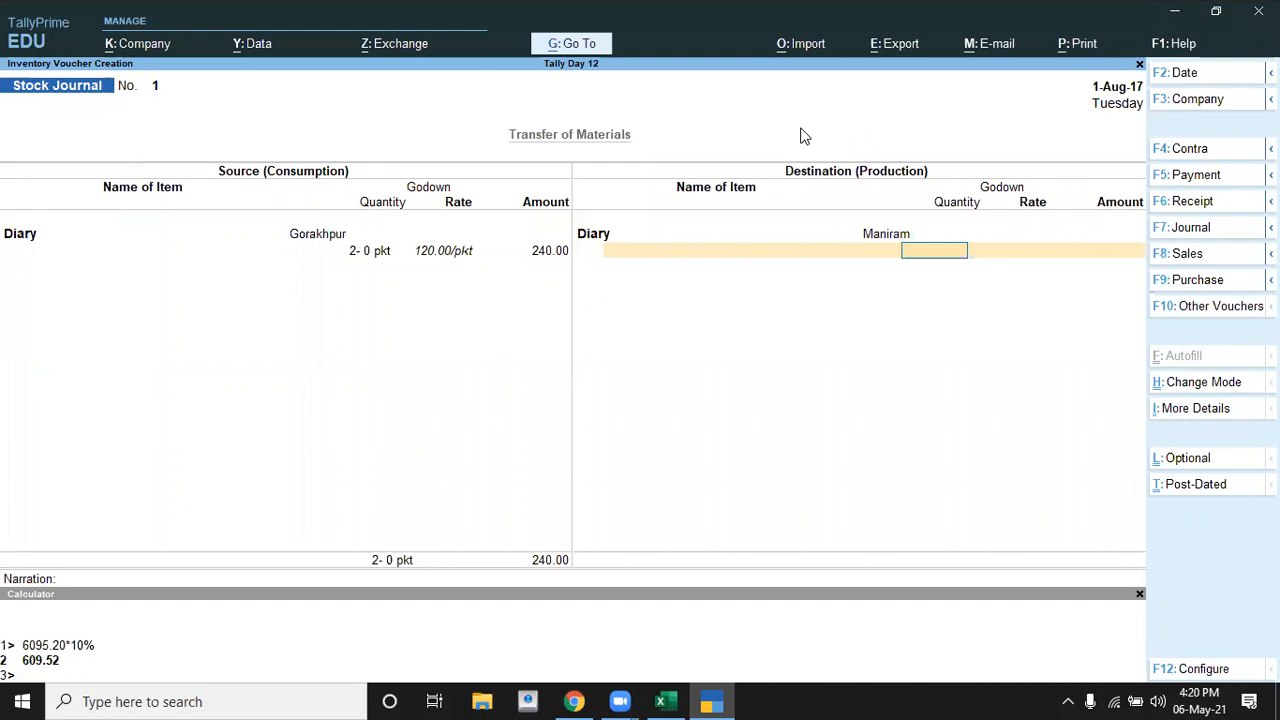
Enter a destination quantity of 2 pkt for Diary and accept its default rate and amount
type("2")
key("Return")
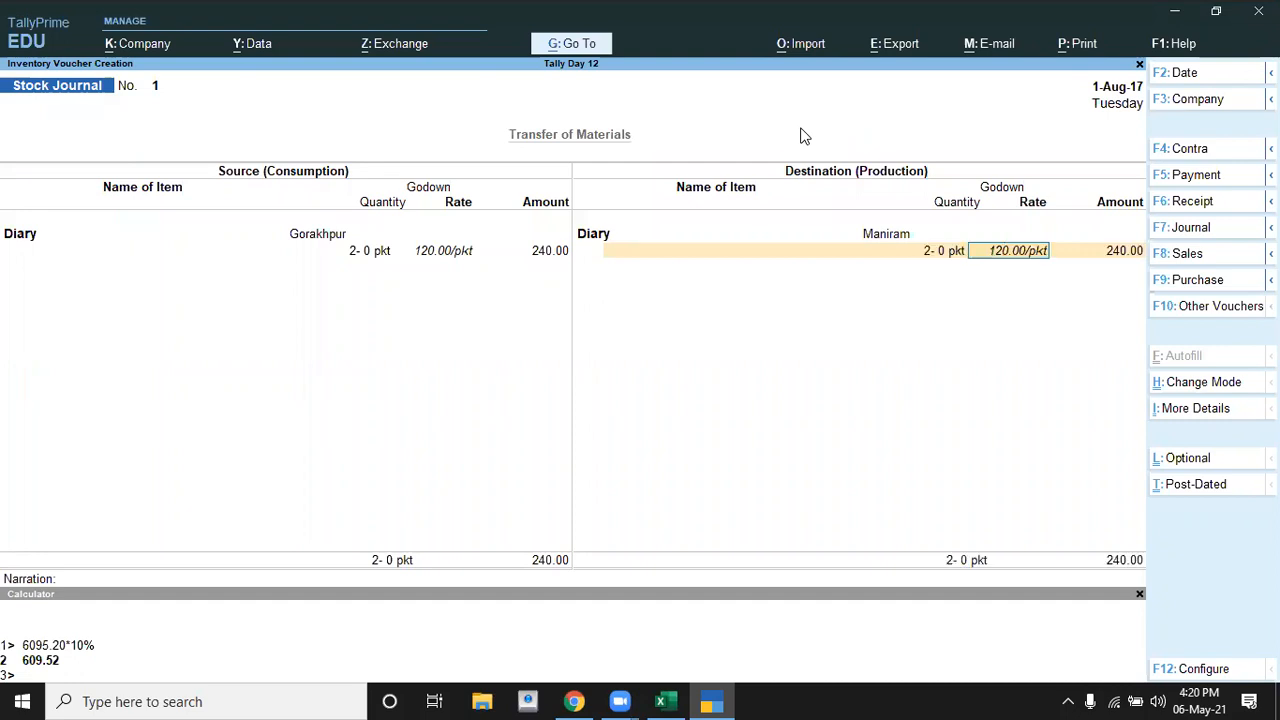
key("Return")
key("Return")
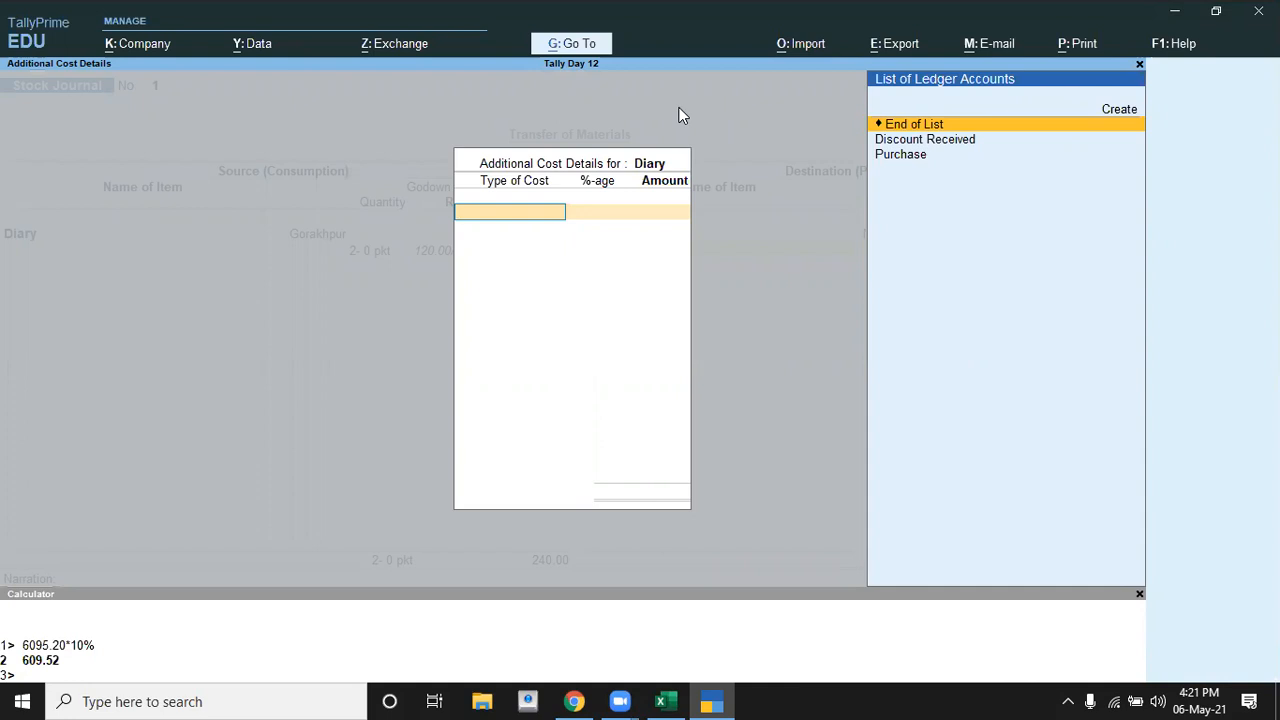
Check the Q7 transportation cost in Excel, and start a new additional-cost ledger named Transportation in TallyPrime
key("alt+Tab")
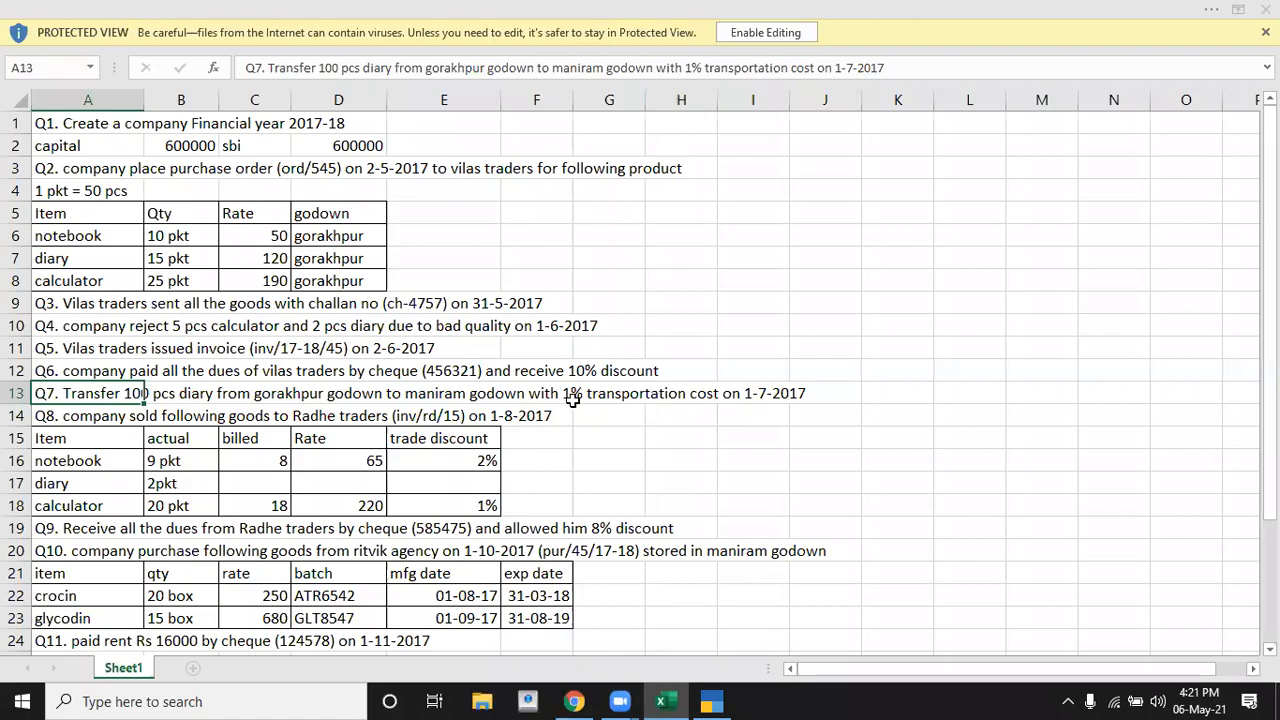
key("alt+Tab")
key("alt+c")
type("Transportation")
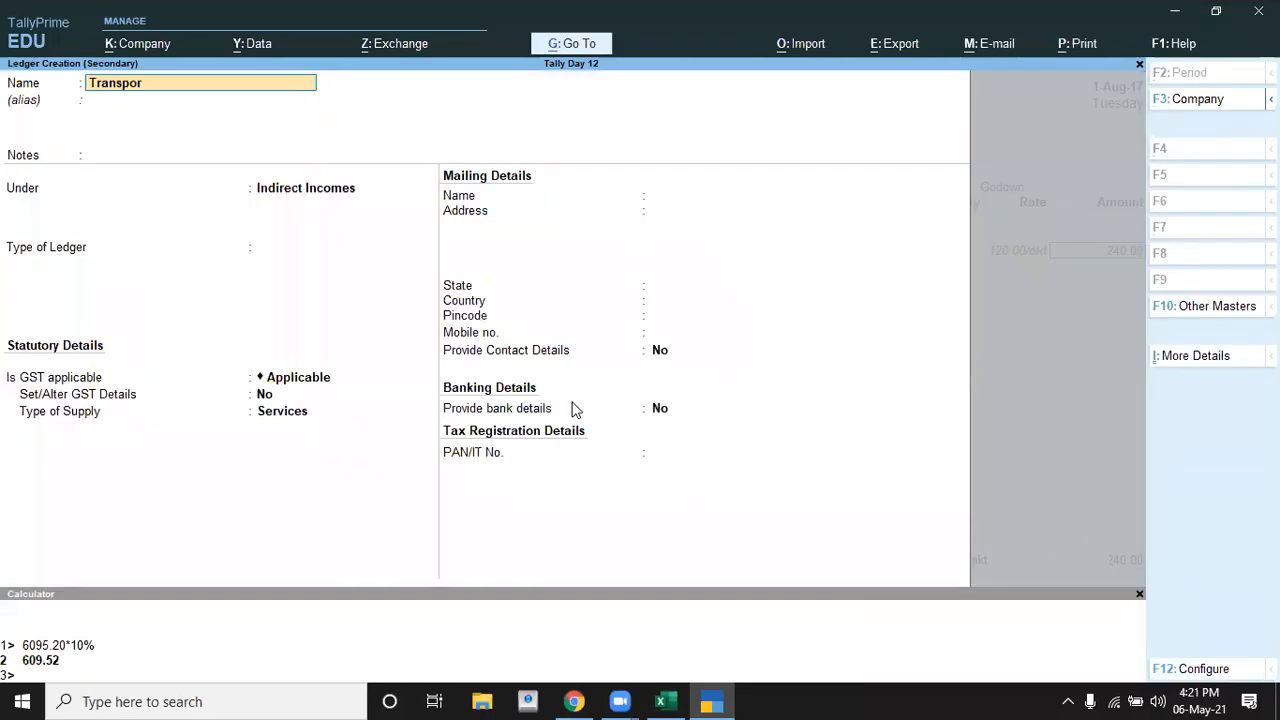
key("Return")
key("Return")
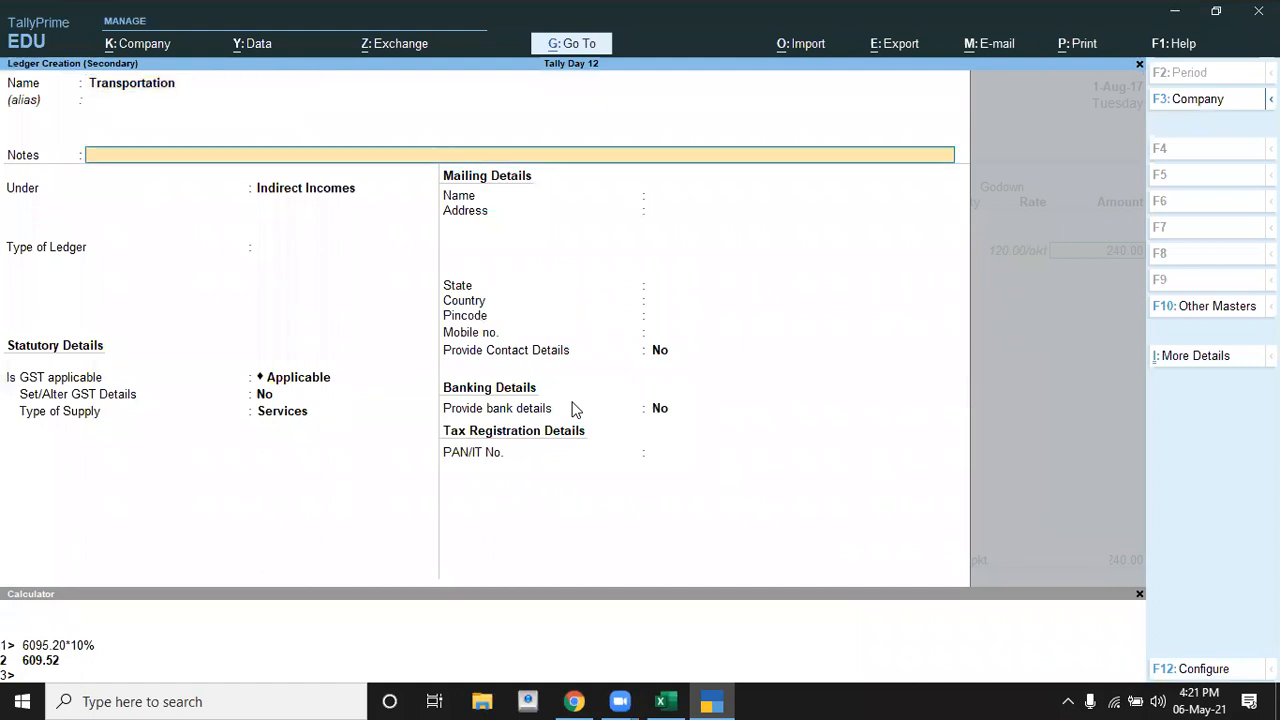
Place the Transportation ledger under Direct Expenses and save it with the remaining defaults
key("Return")
type("D")
key("Down")
key("Down")
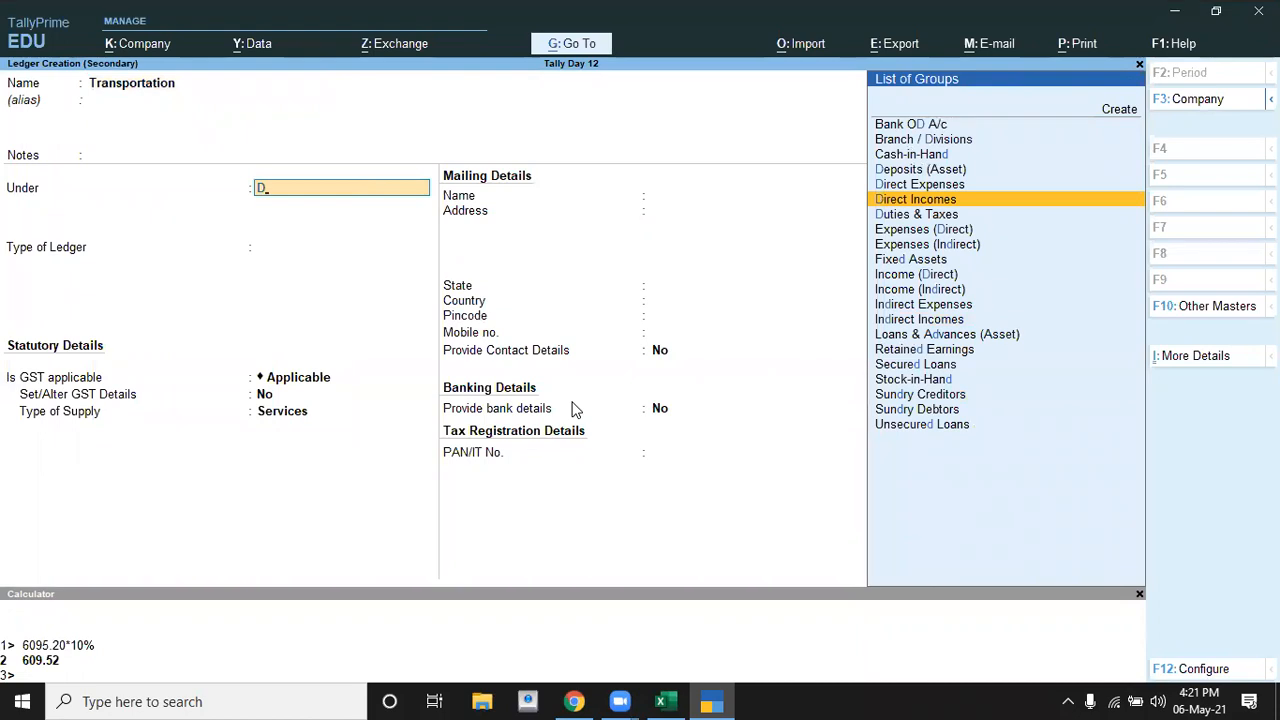
key("Up")
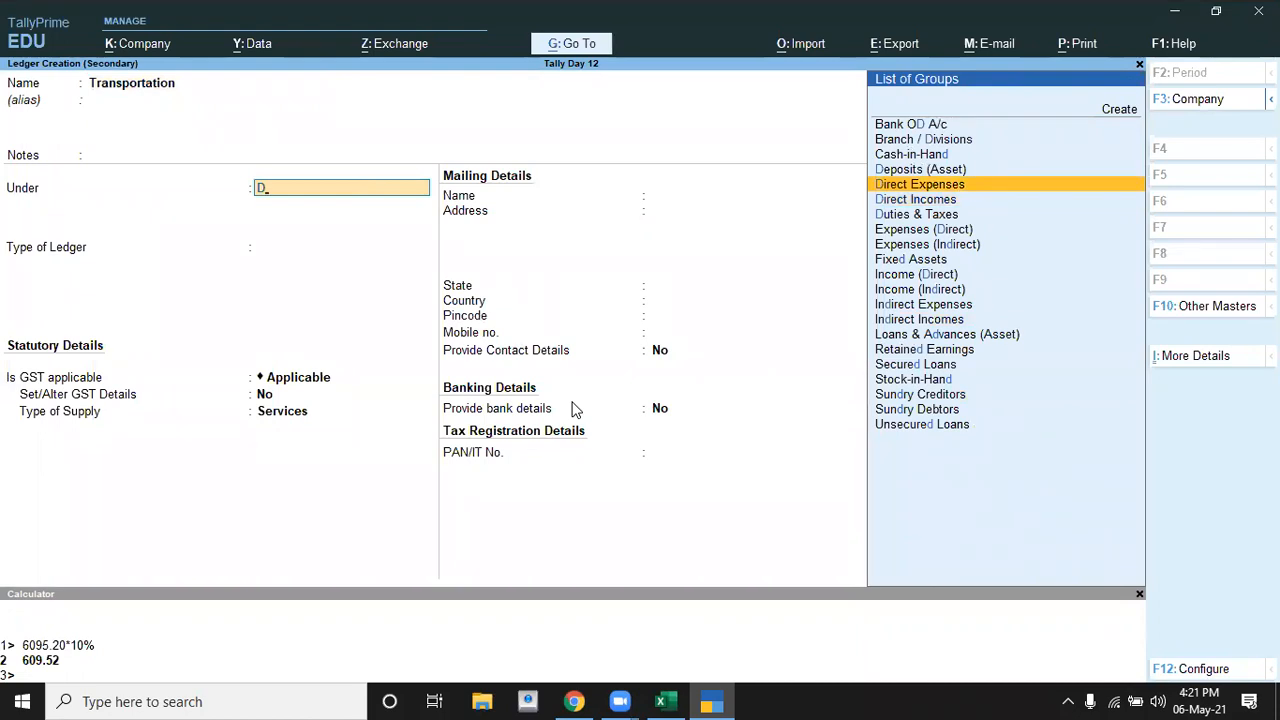
key("Return")
key("Return")
key("Return")
key("Return")
key("Return")
key("Return")
key("Return")
Set the Transportation cost for Diary to 1% and save the Stock Journal voucher
type("1")
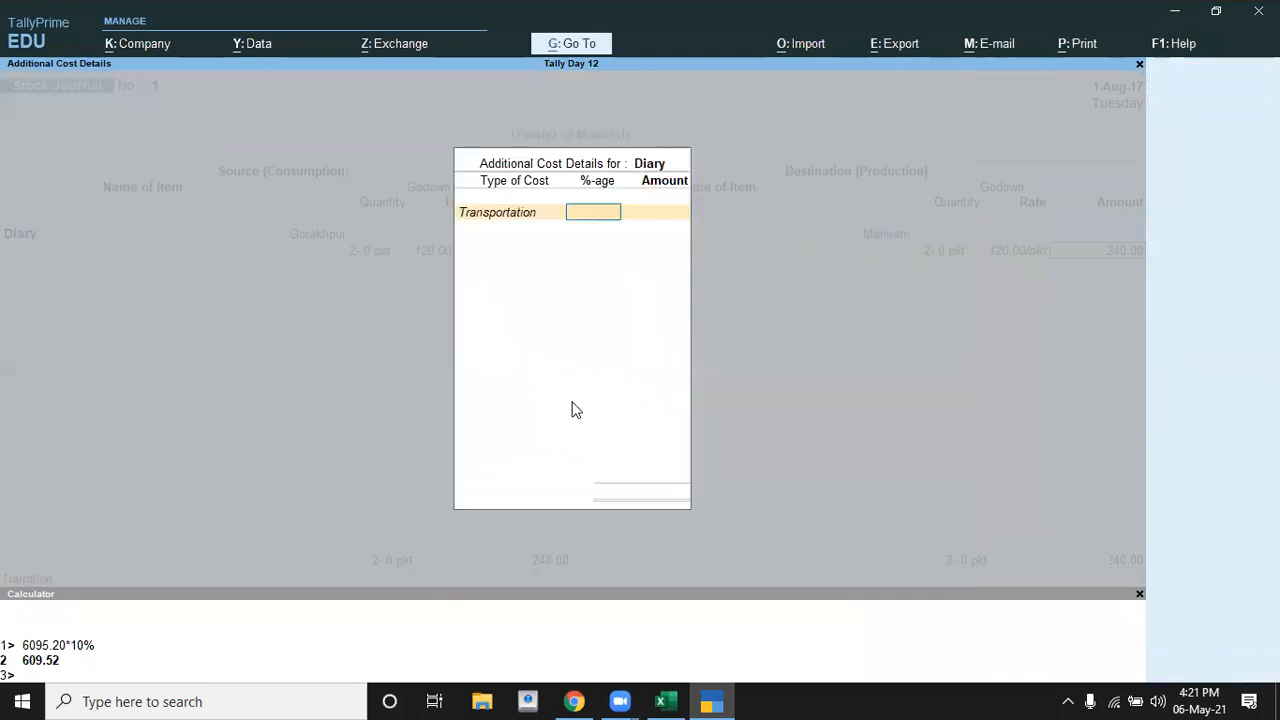
key("Return")
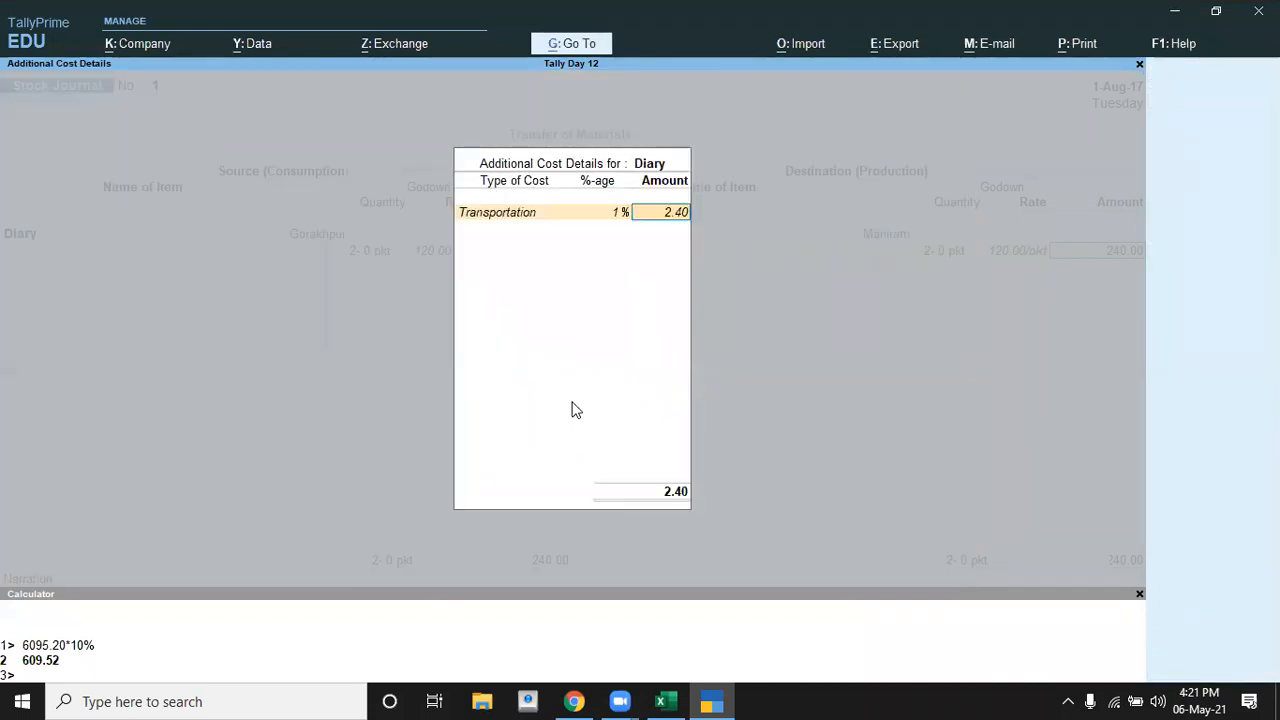
key("Return")
key("Return")
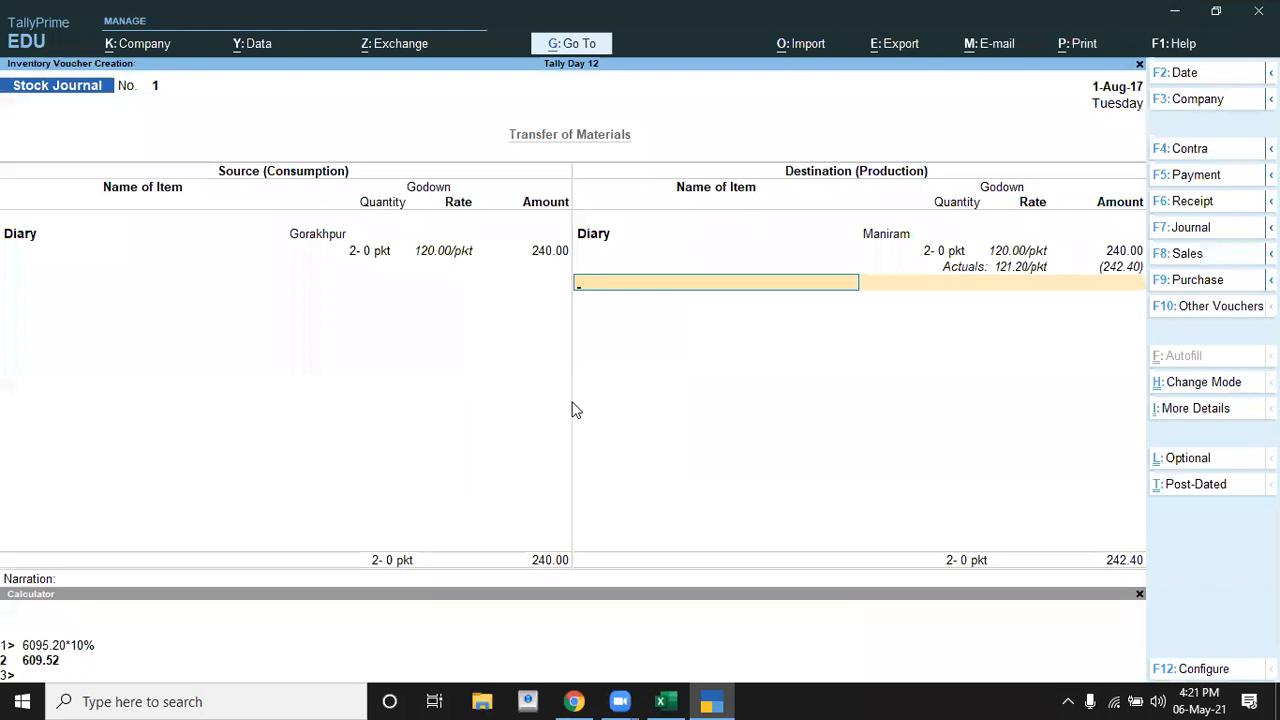
key("Return")
key("Return")
key("Return")
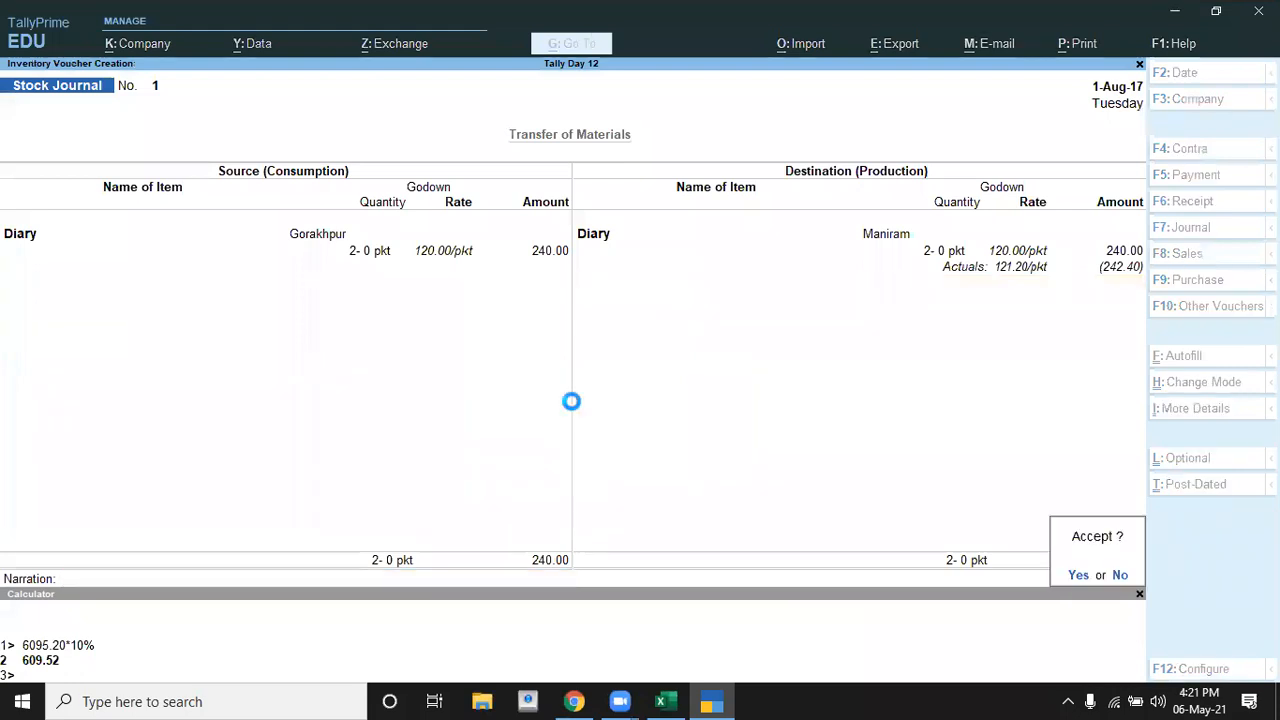
Switch to Excel and examine question Q8's actual and billed quantities for notebook, diary and calculator
key("alt+Tab")
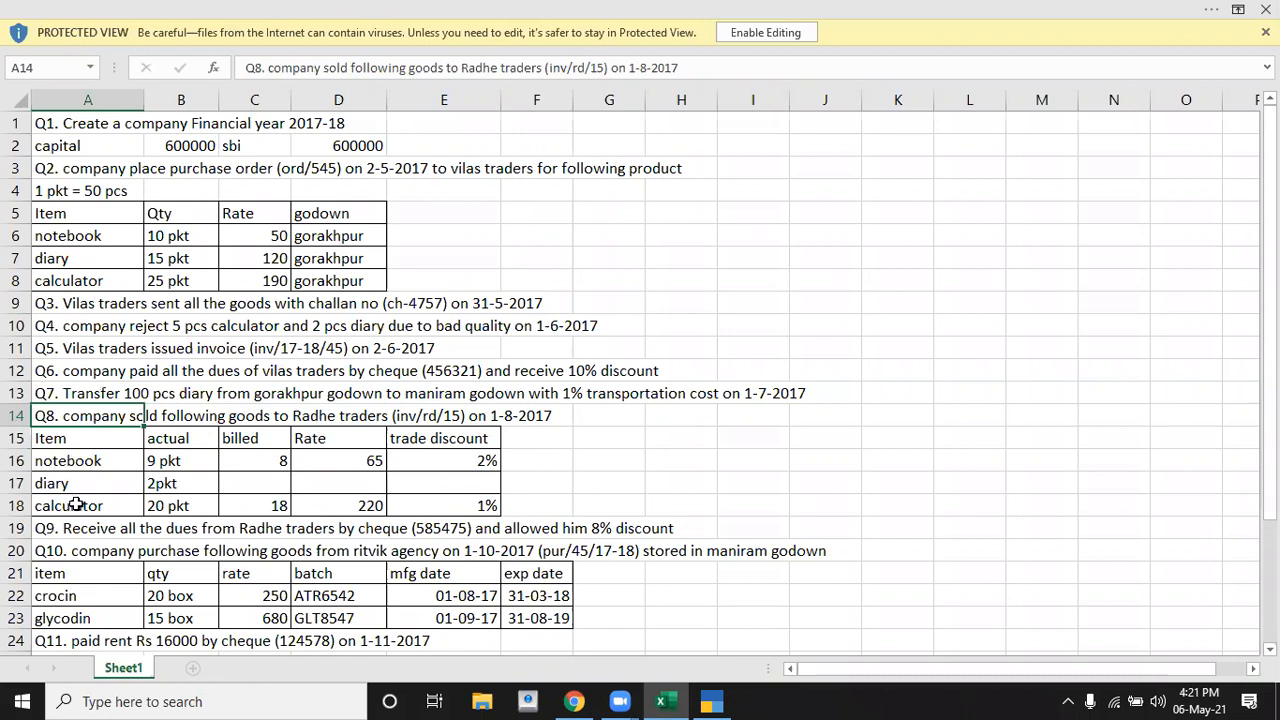
left_click(178, 438)
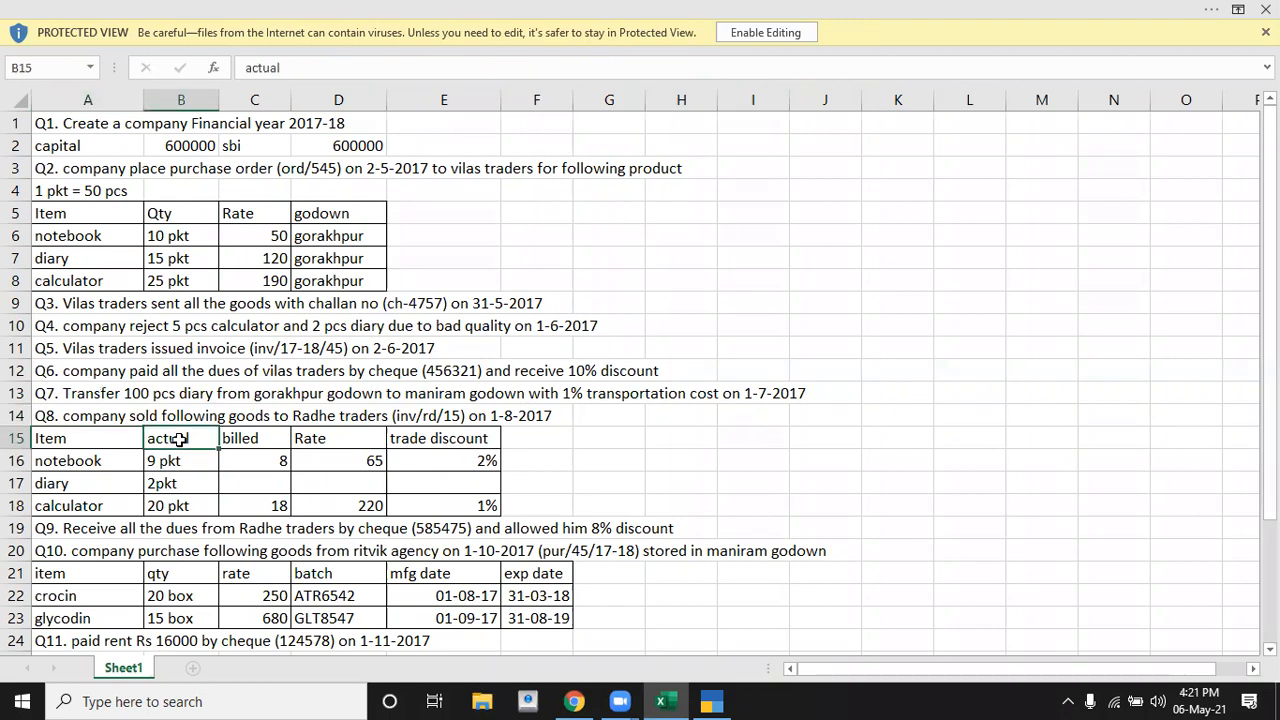
left_click(230, 438)
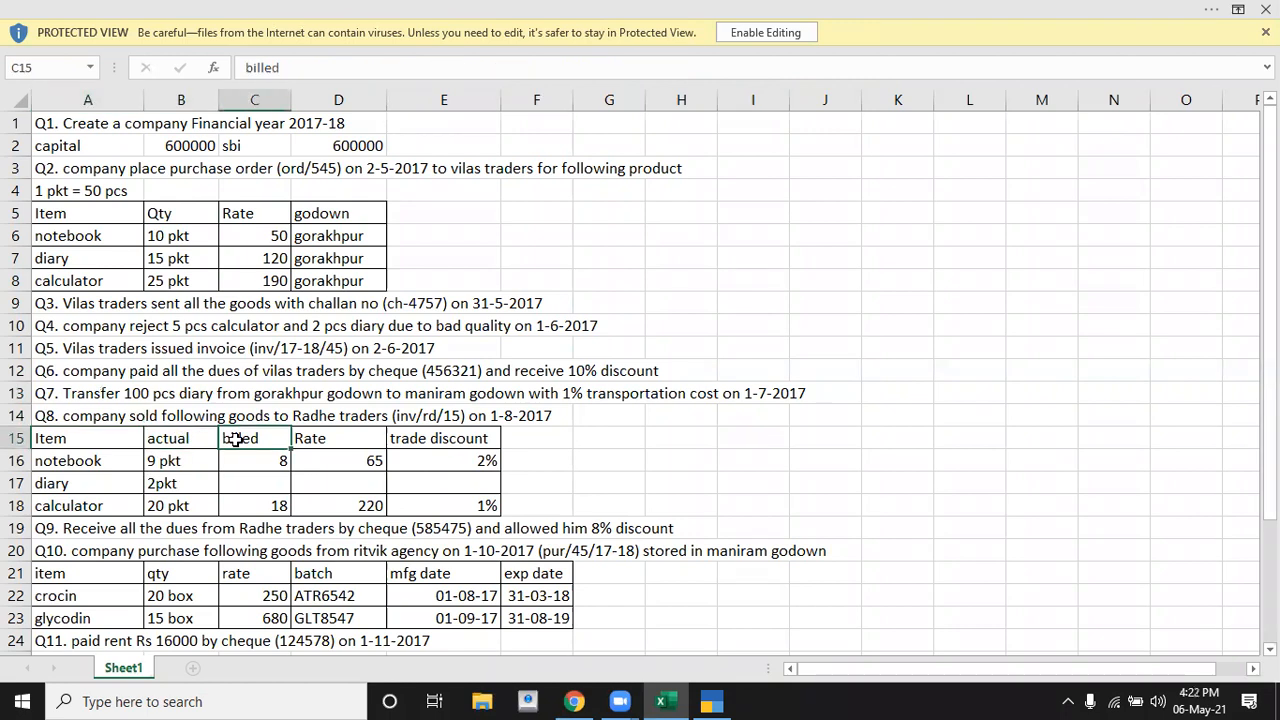
left_click(147, 461)
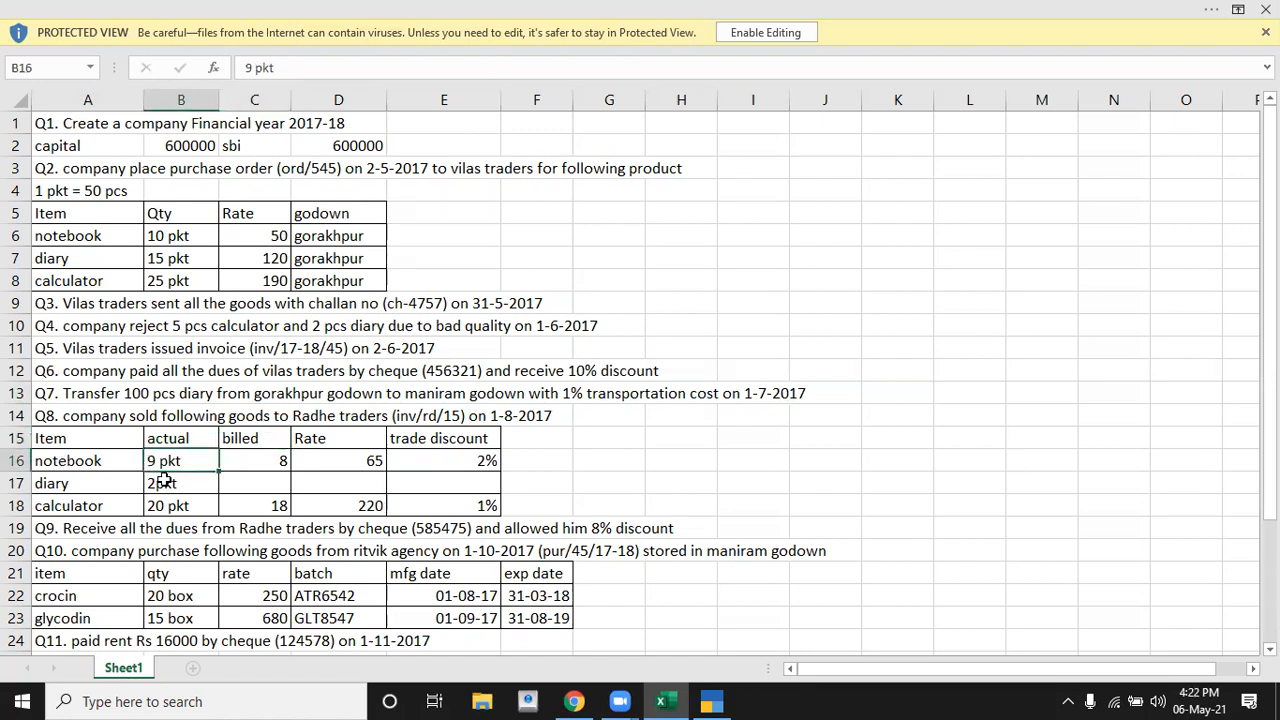
left_click(278, 460)
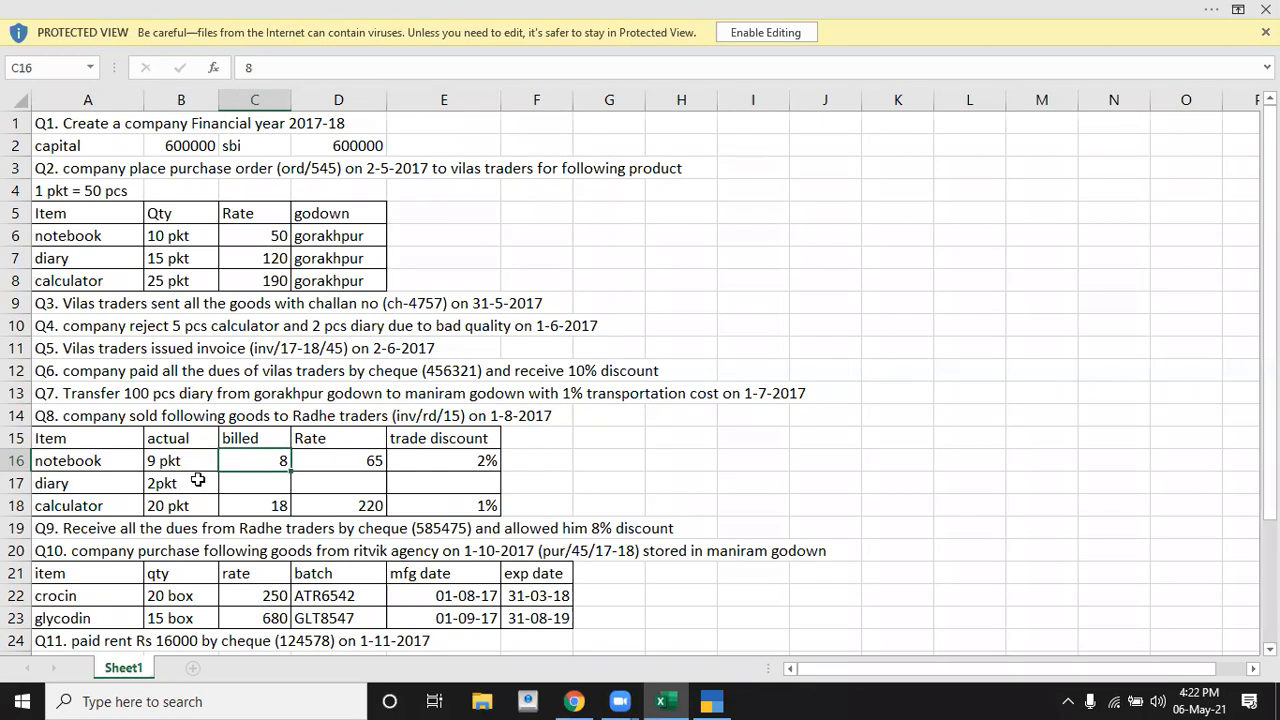
left_click(79, 487)
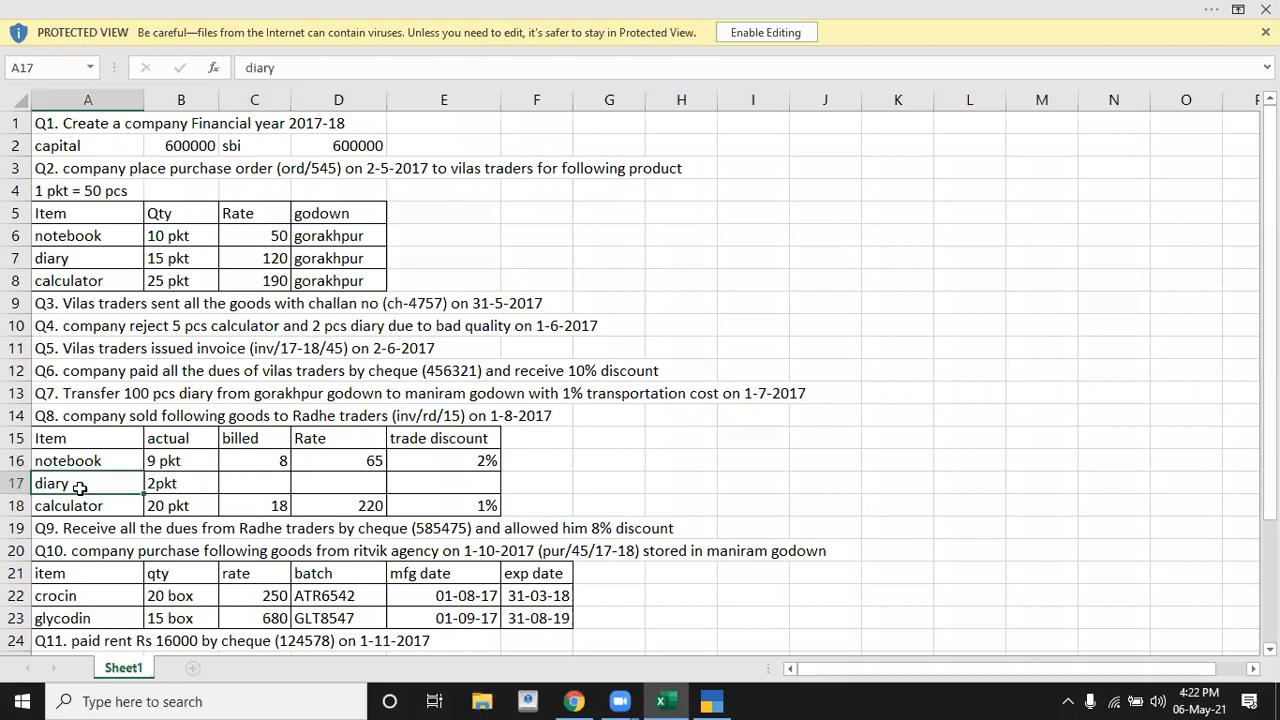
left_click(166, 484)
left_click(241, 484)
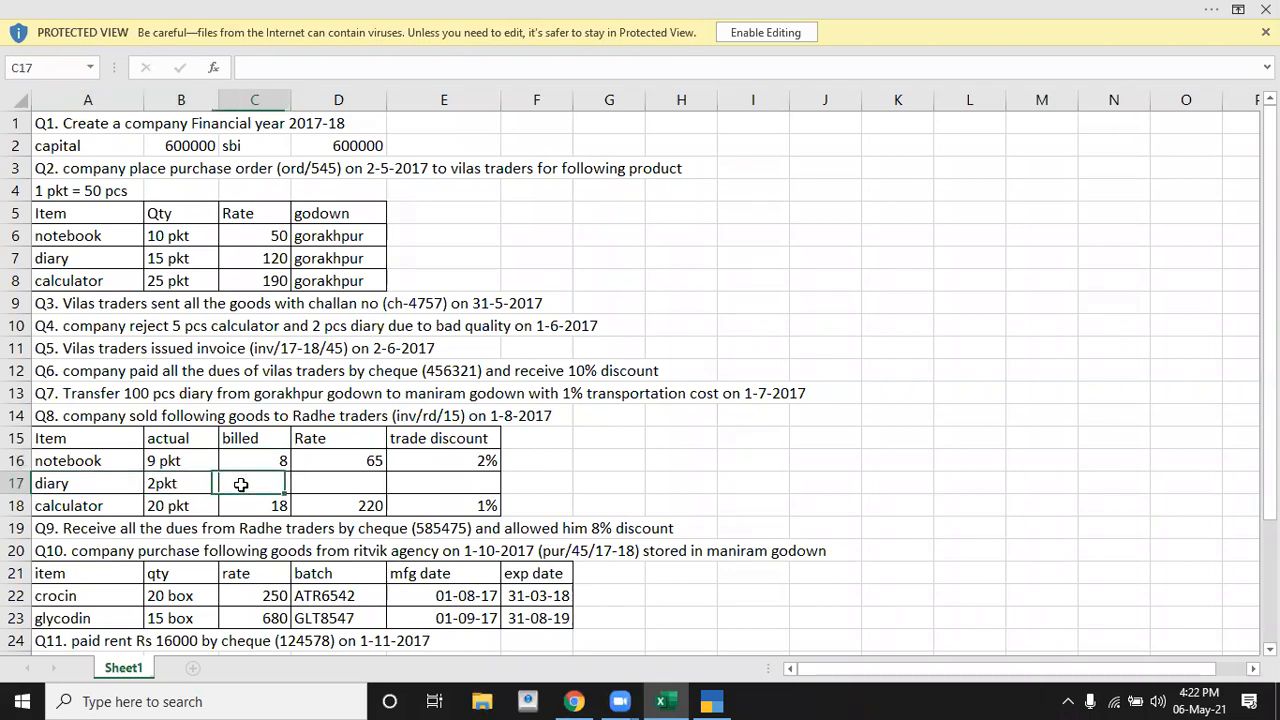
left_click(319, 484)
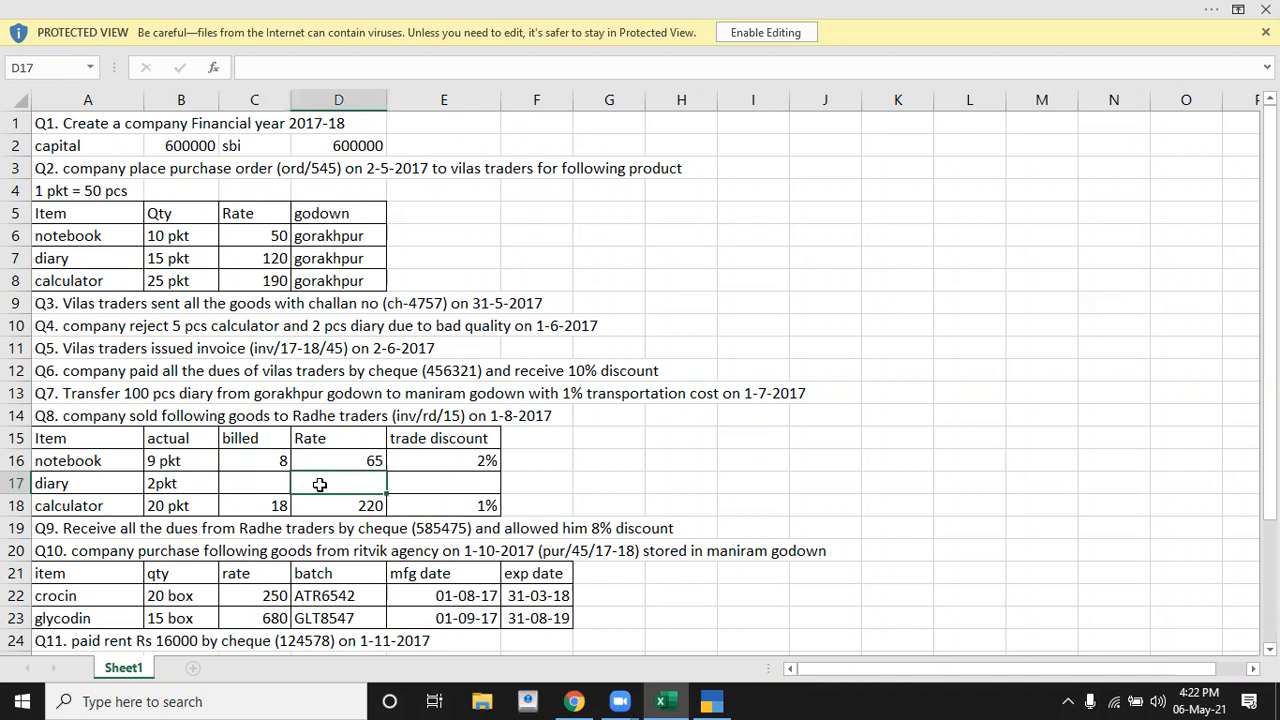
left_click(269, 476)
left_click(314, 490)
left_click(163, 487)
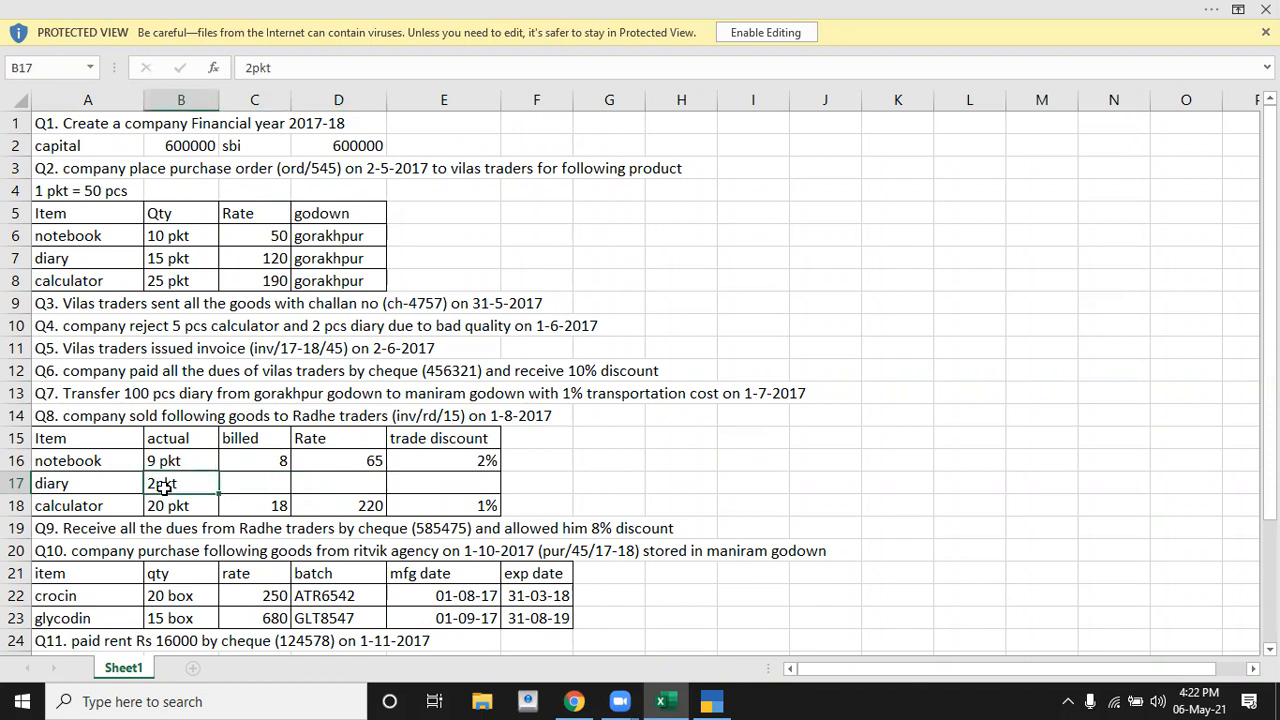
left_click(58, 507)
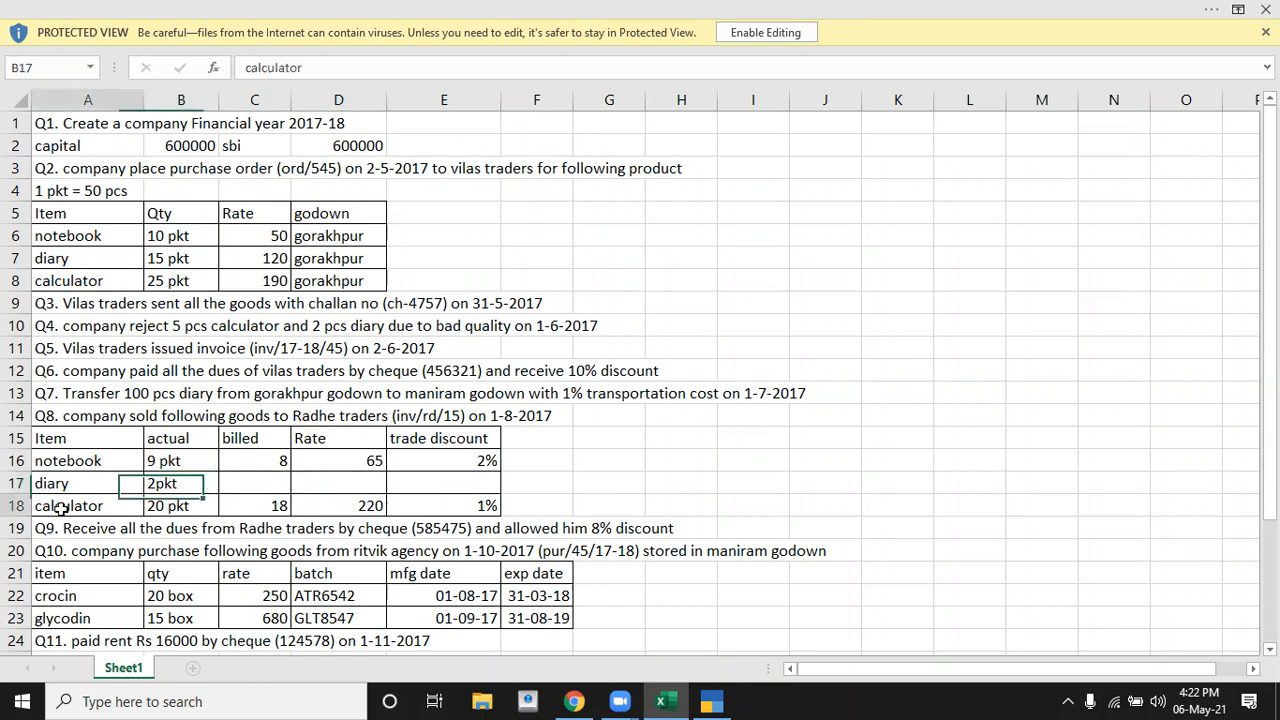
left_click(170, 508)
left_click(252, 507)
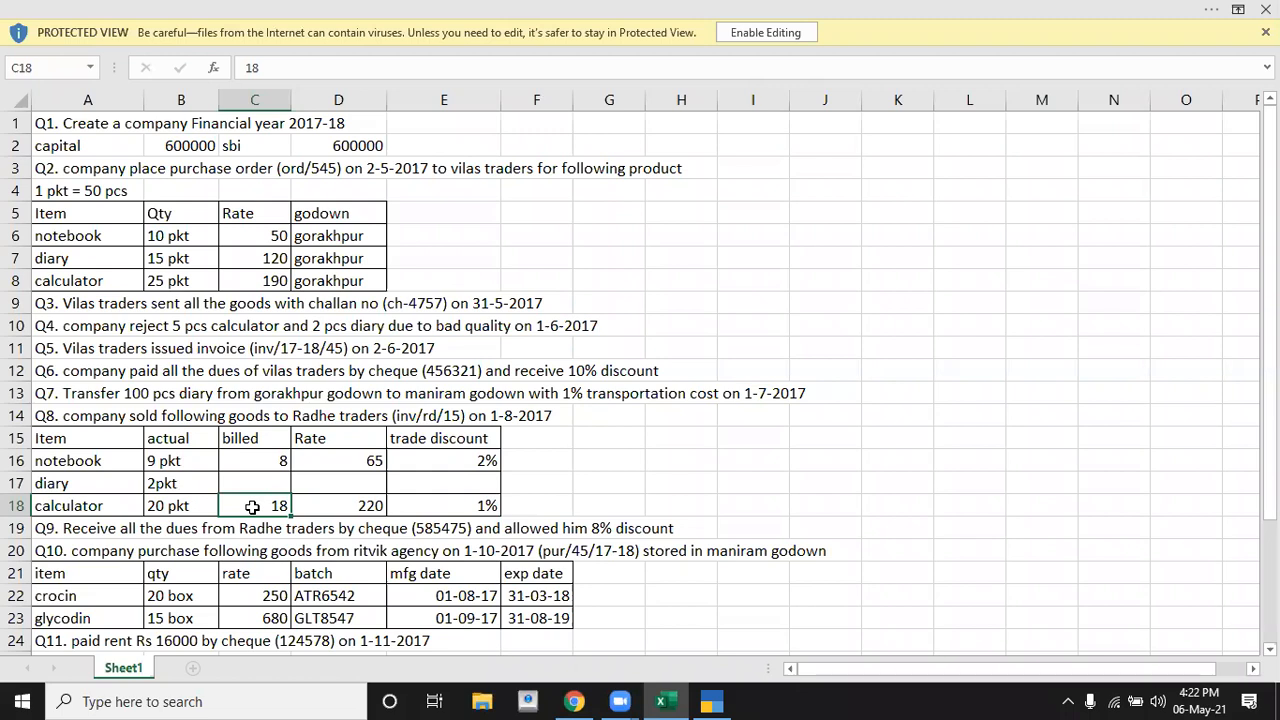
Examine the Q8 sales table's actual and billed quantities, rate and trade discount for the notebook and diary items
left_click(460, 440)
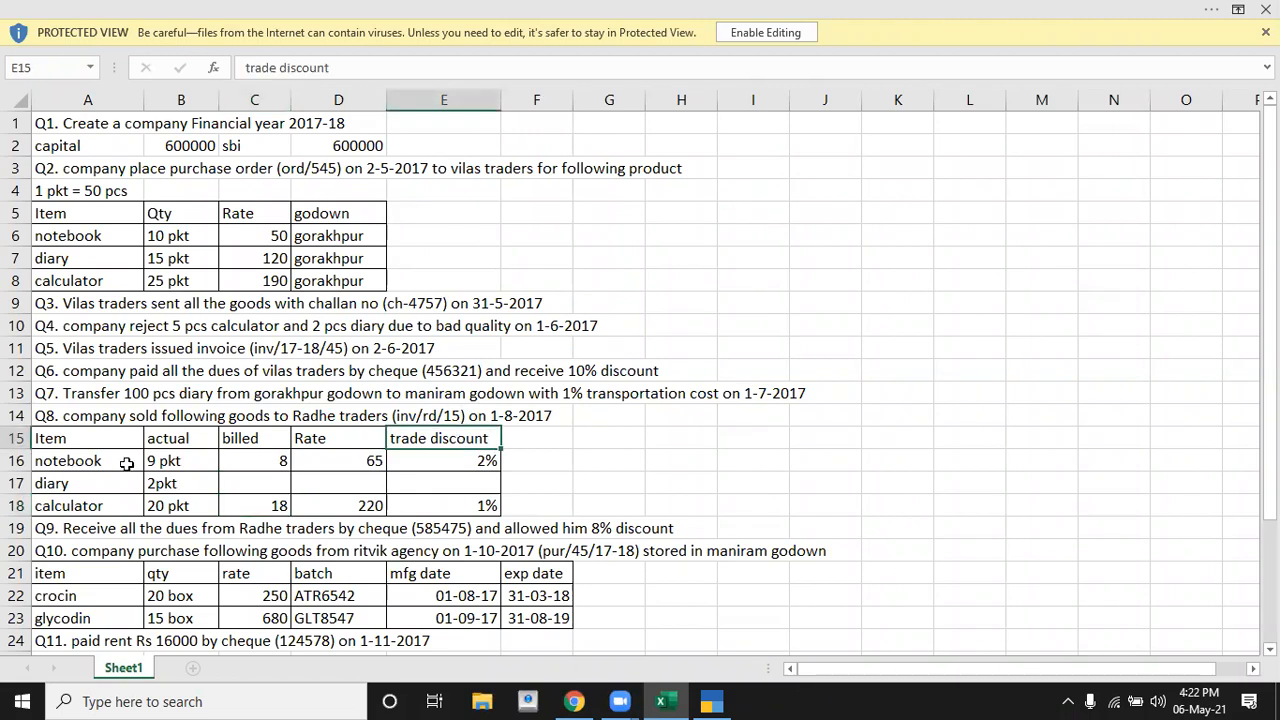
left_click(332, 464)
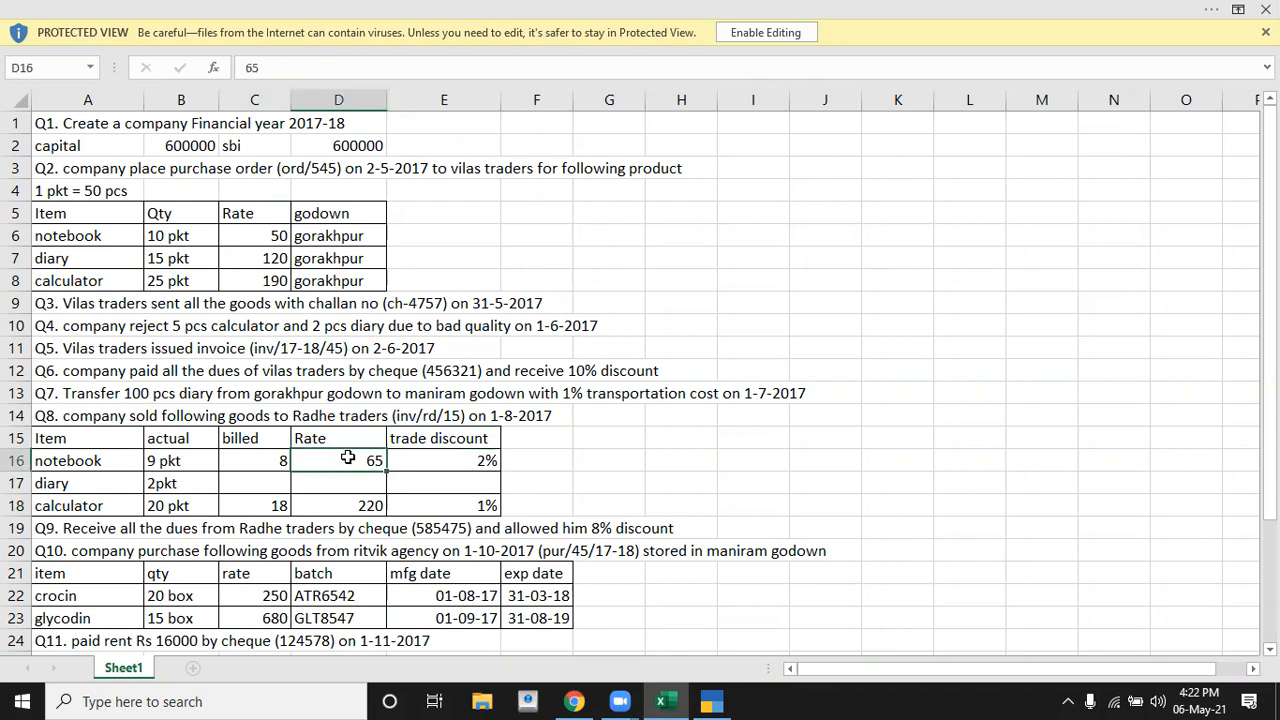
left_click(447, 463)
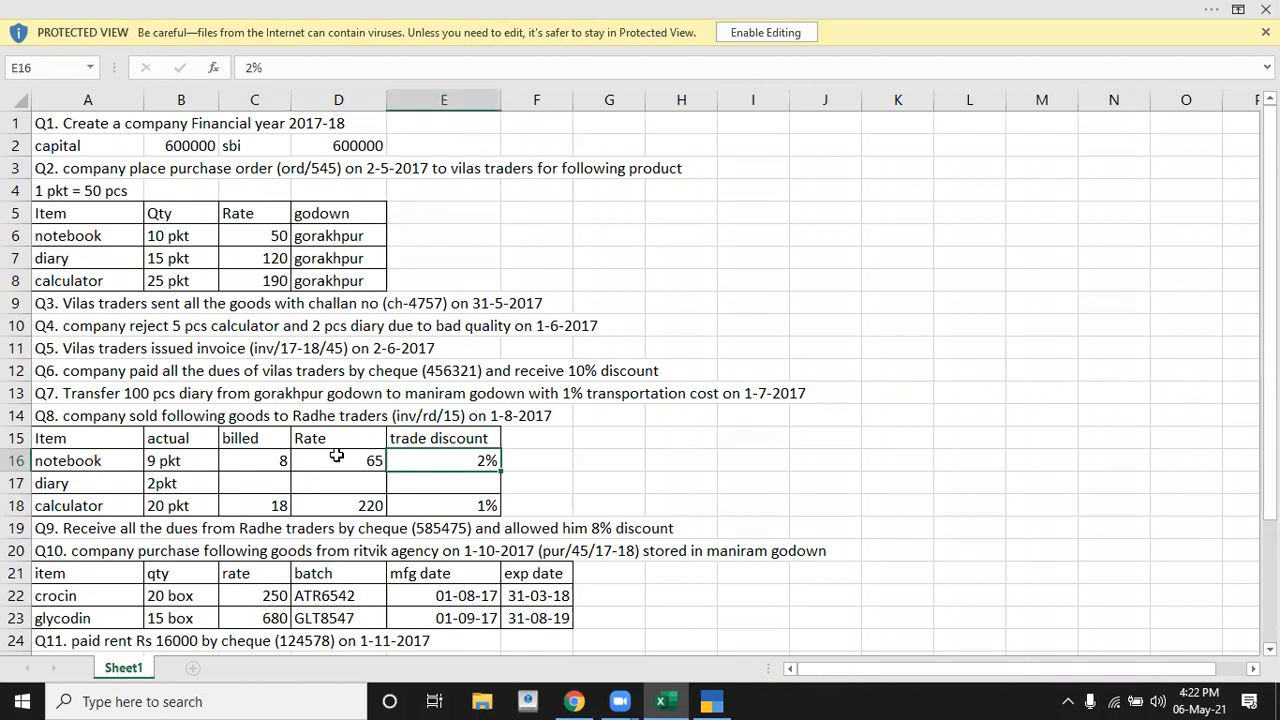
left_click(174, 462)
left_click(254, 461)
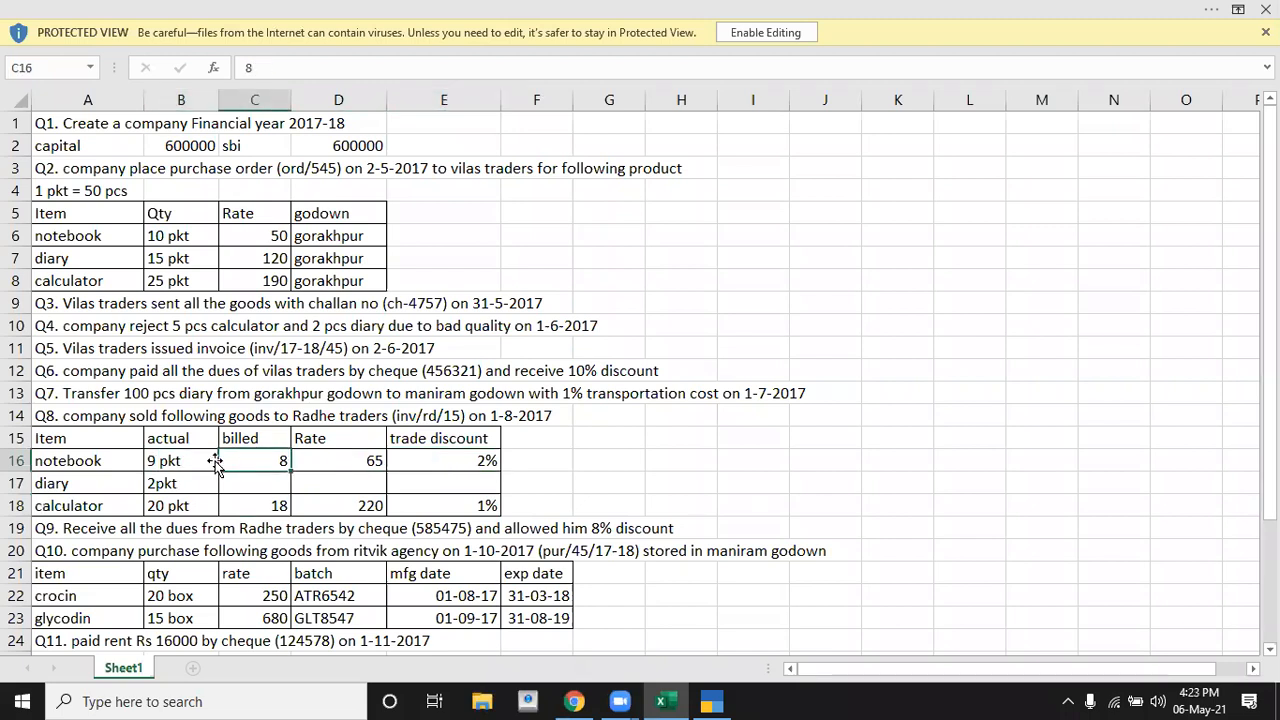
left_click(172, 461)
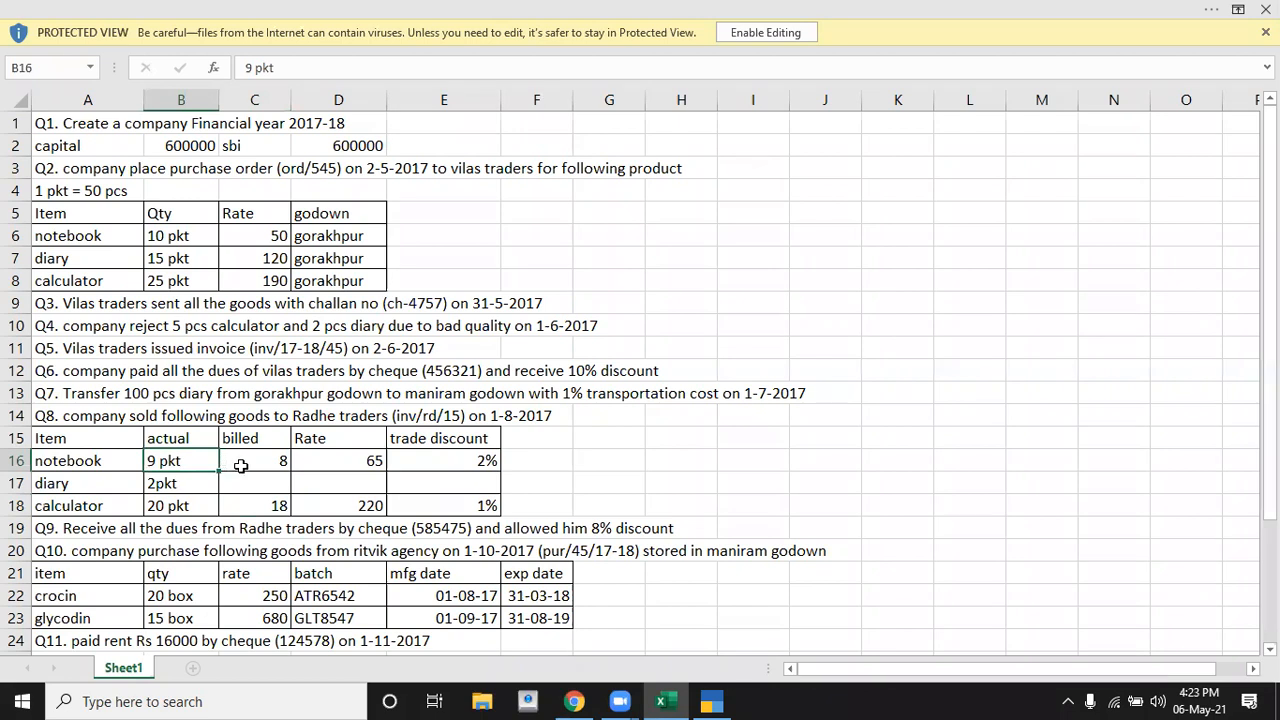
left_click(241, 466)
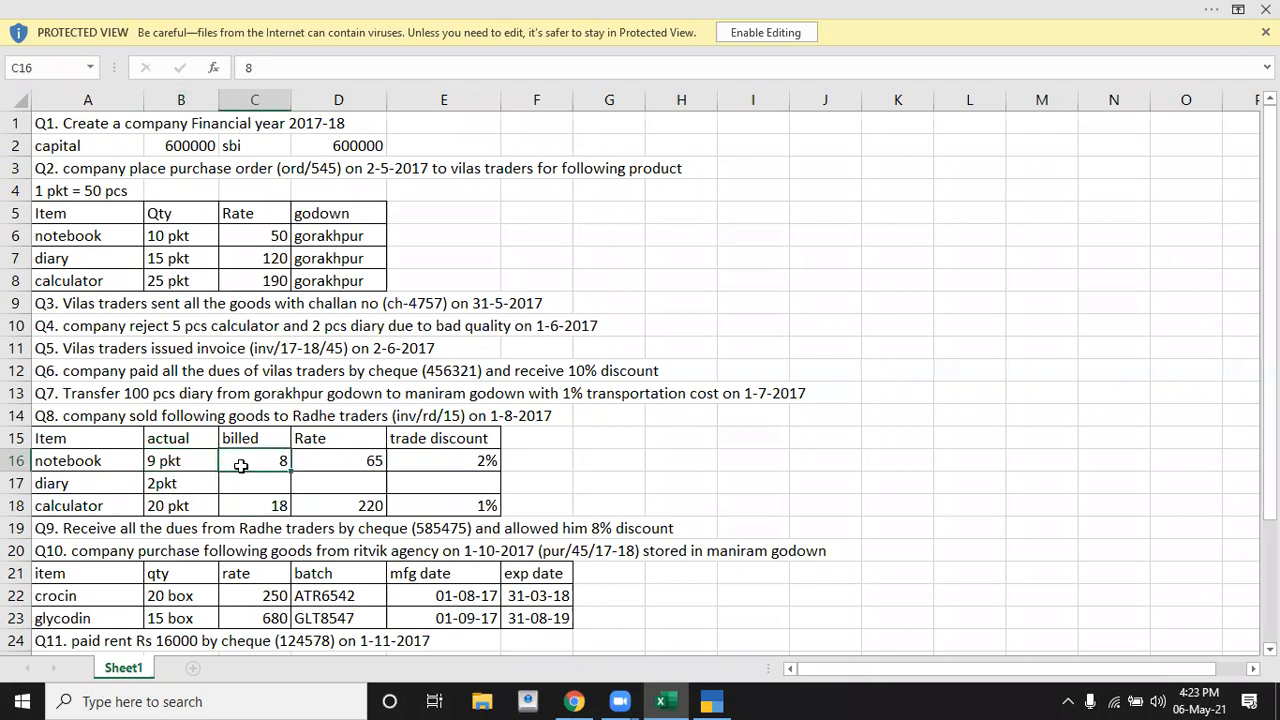
left_click(178, 488)
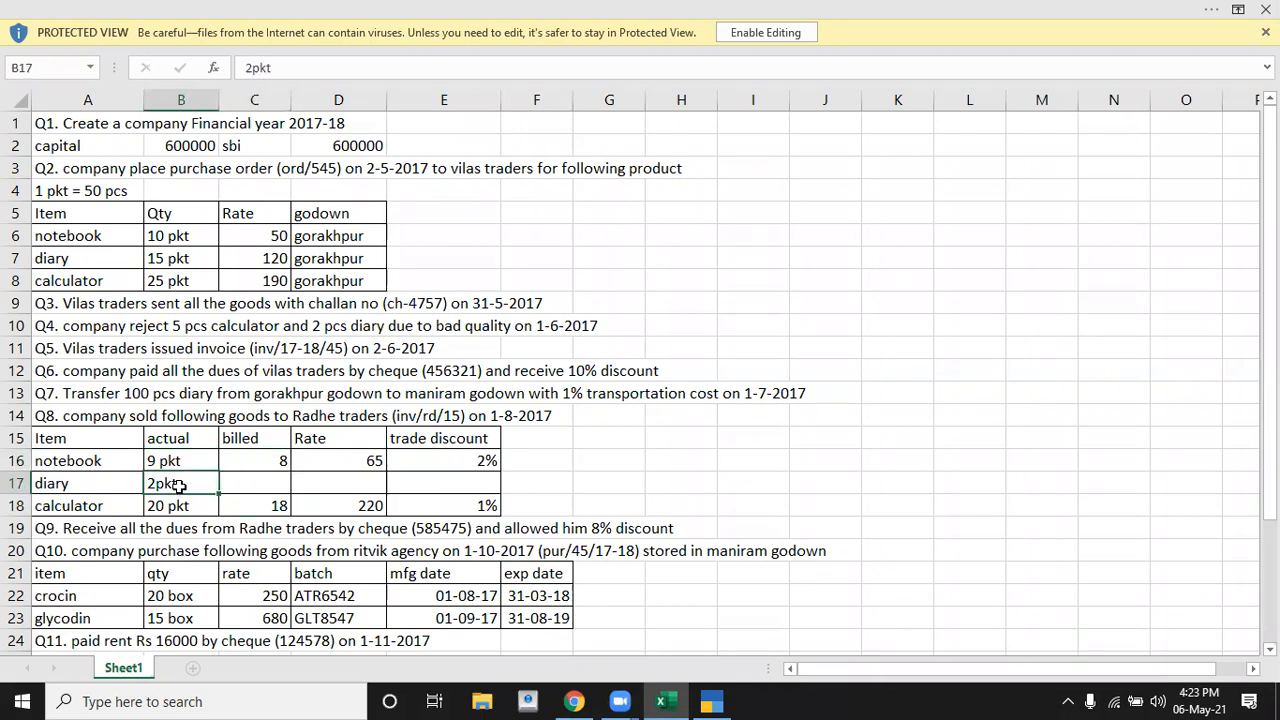
left_click(250, 486)
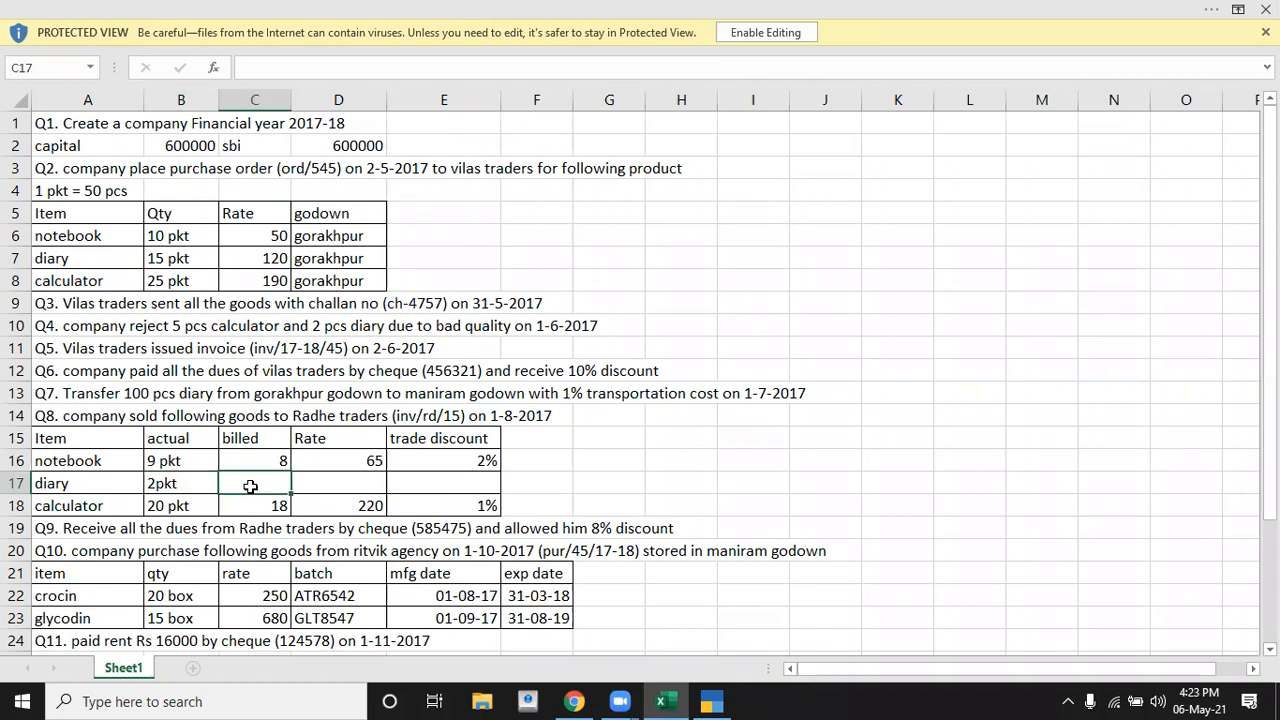
left_click(476, 460)
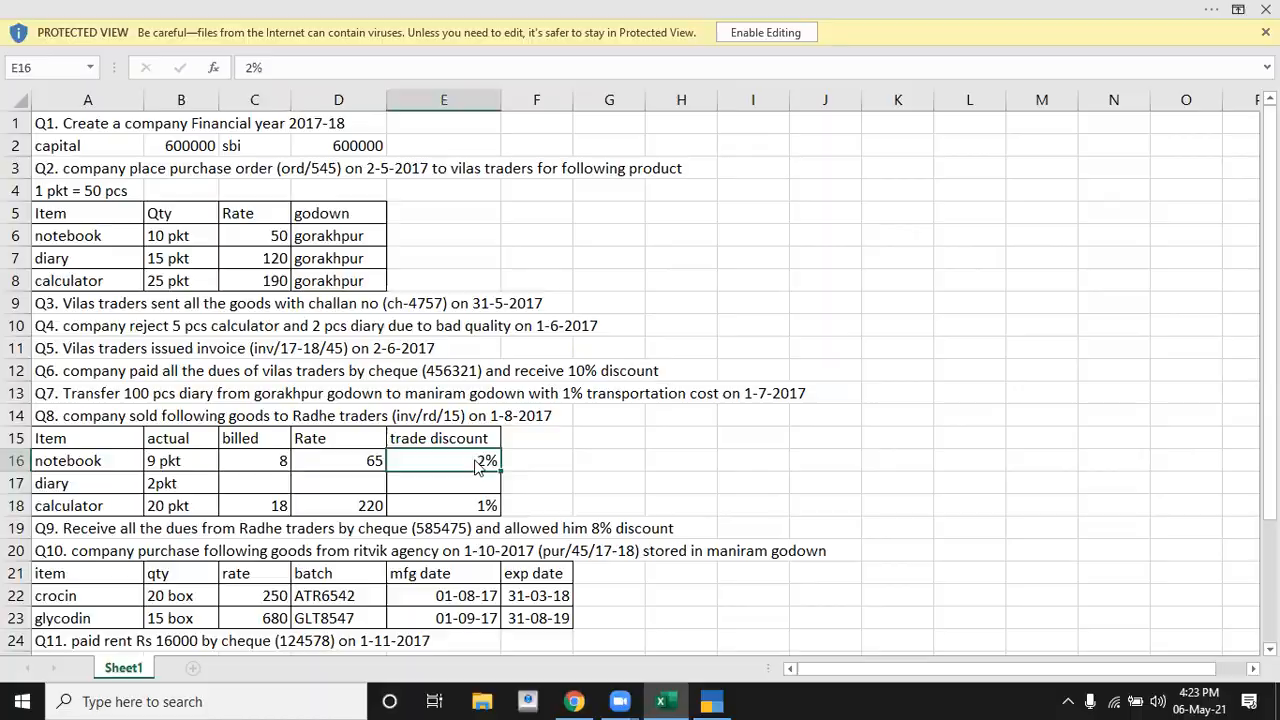
Switch to TallyPrime, return to the Gateway of Tally and enable the discount column in invoices in the company features
key("alt+Tab")
key("Escape")
key("Escape")
key("Escape")
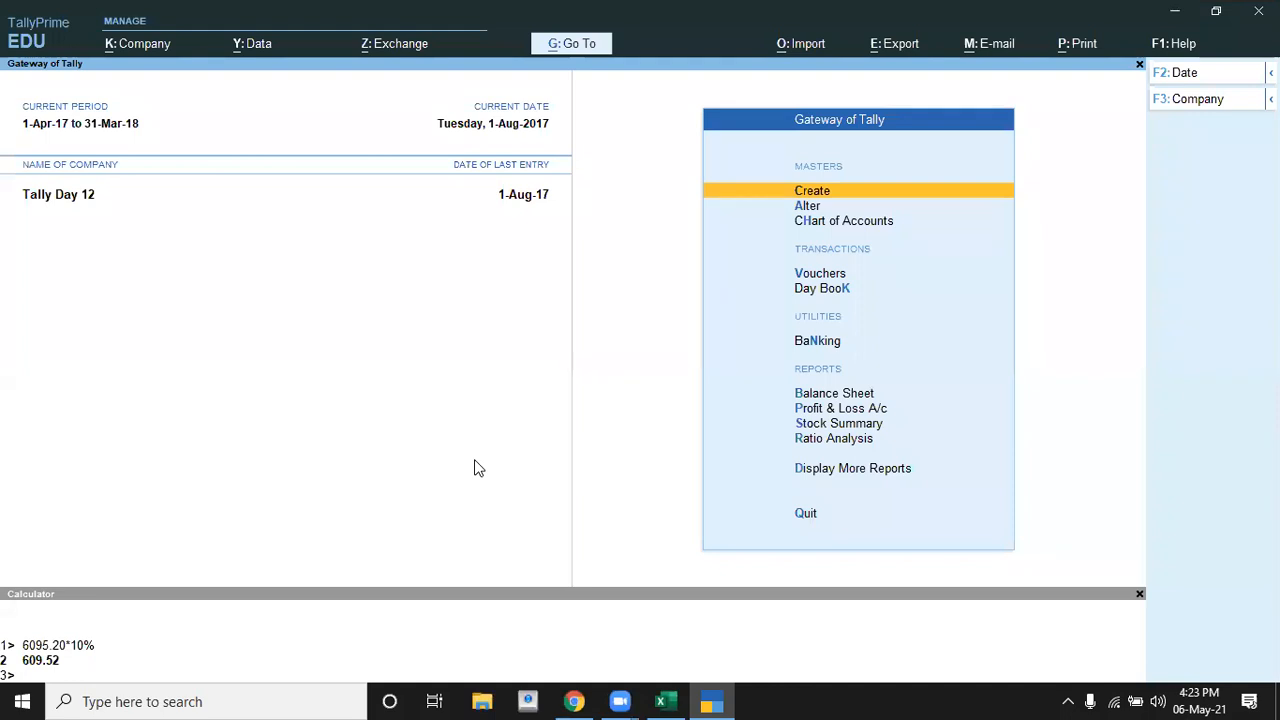
key("F11")
key("Return")
key("Return")
key("Return")
key("Return")
key("Return")
key("Return")
key("Return")
key("Return")
key("Return")
key("Return")
key("Return")
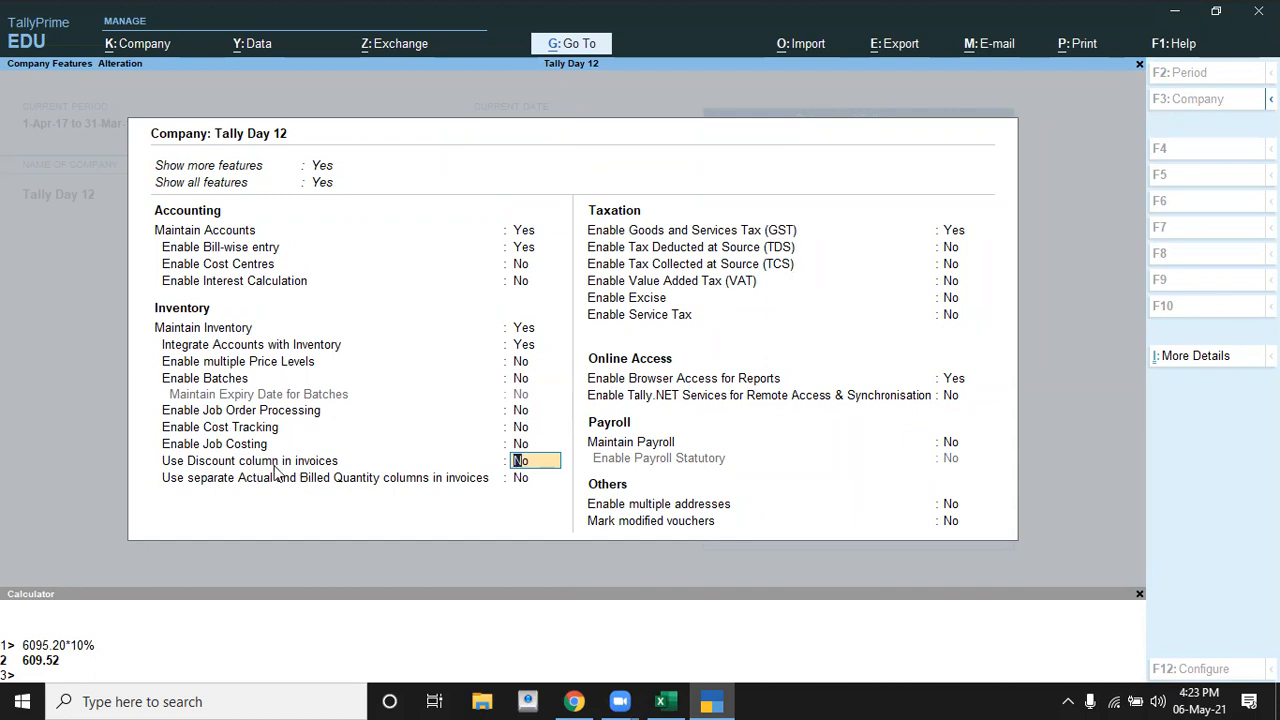
type("y")
key("Return")
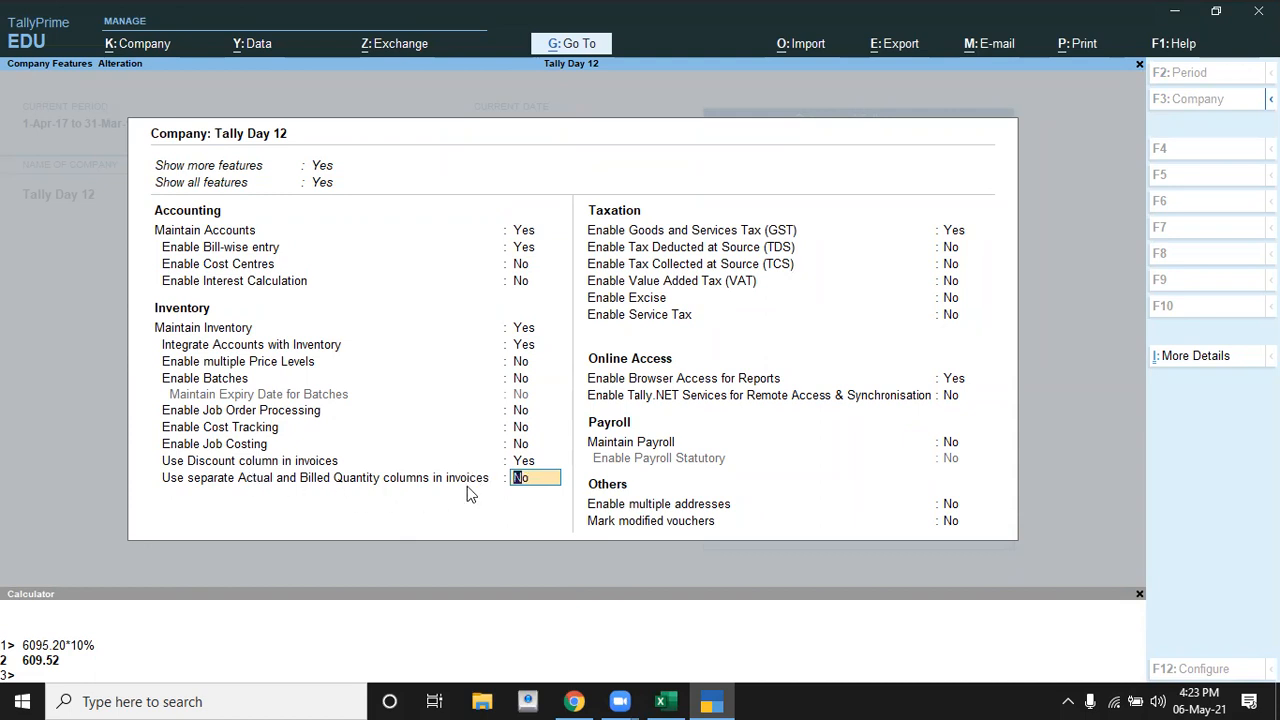
Enable separate Actual and Billed Quantity columns in invoices and save the company features
type("y")
key("Return")
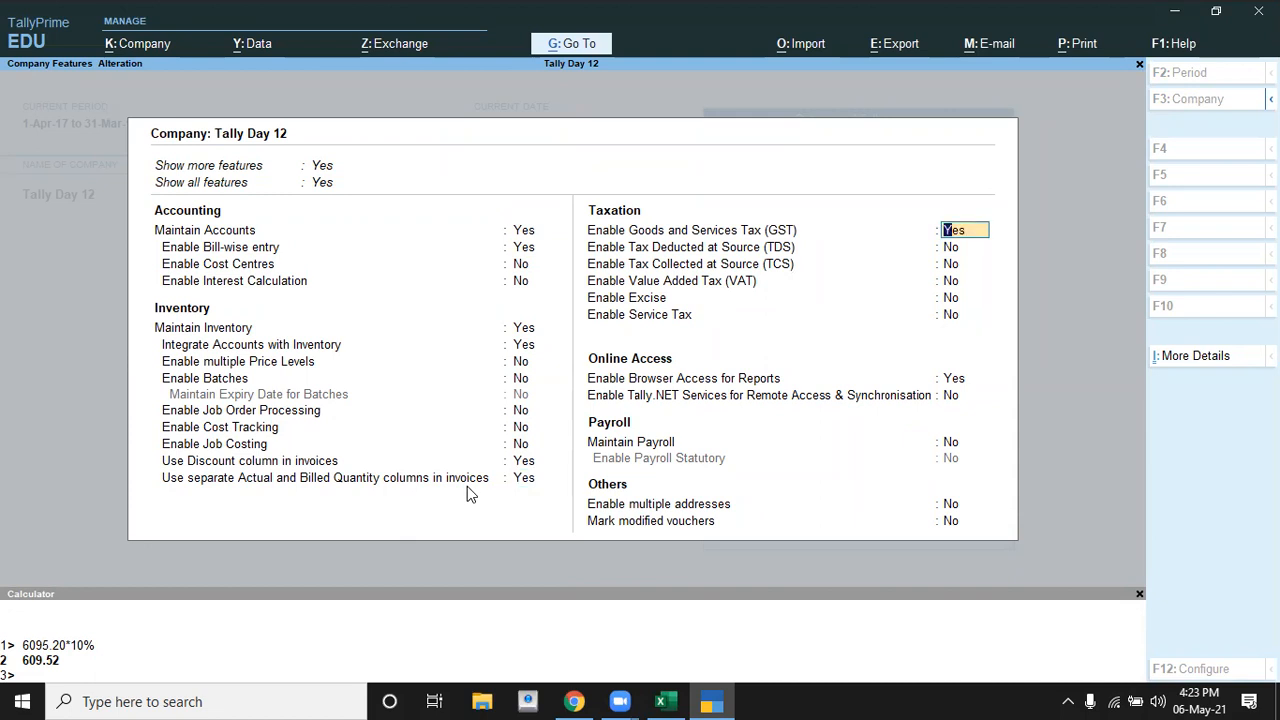
key("ctrl")
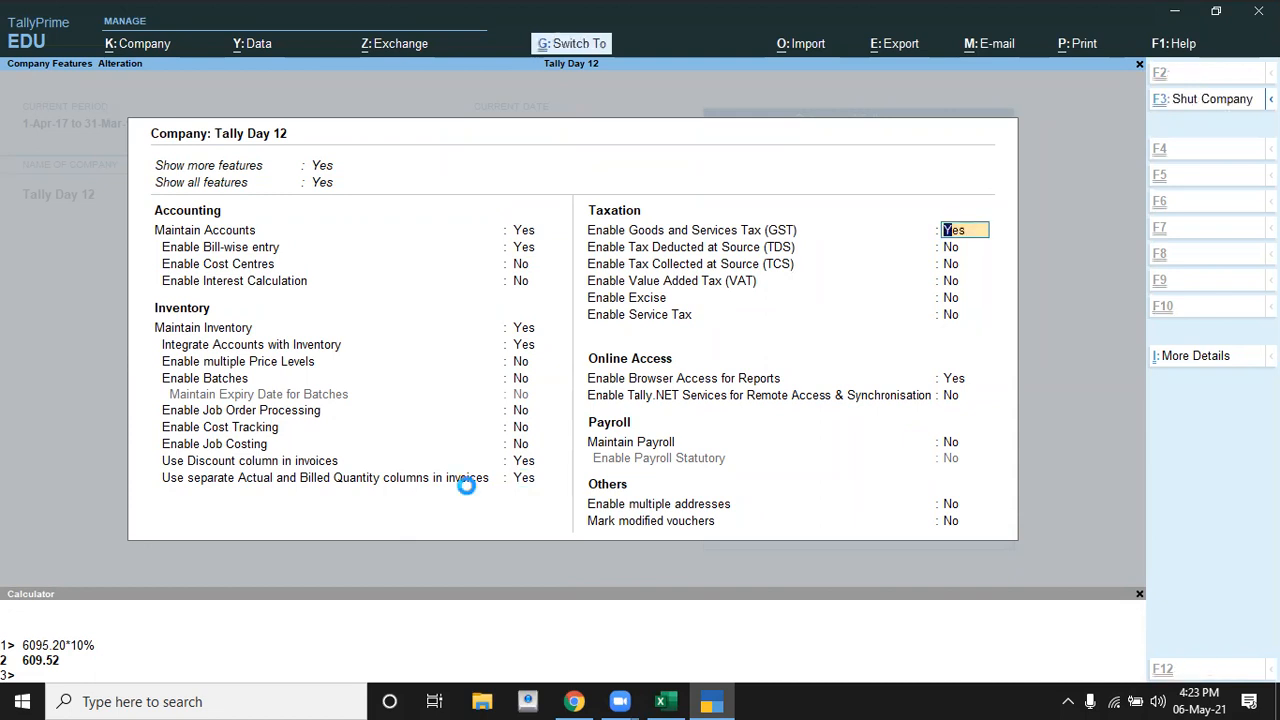
key("ctrl+a")
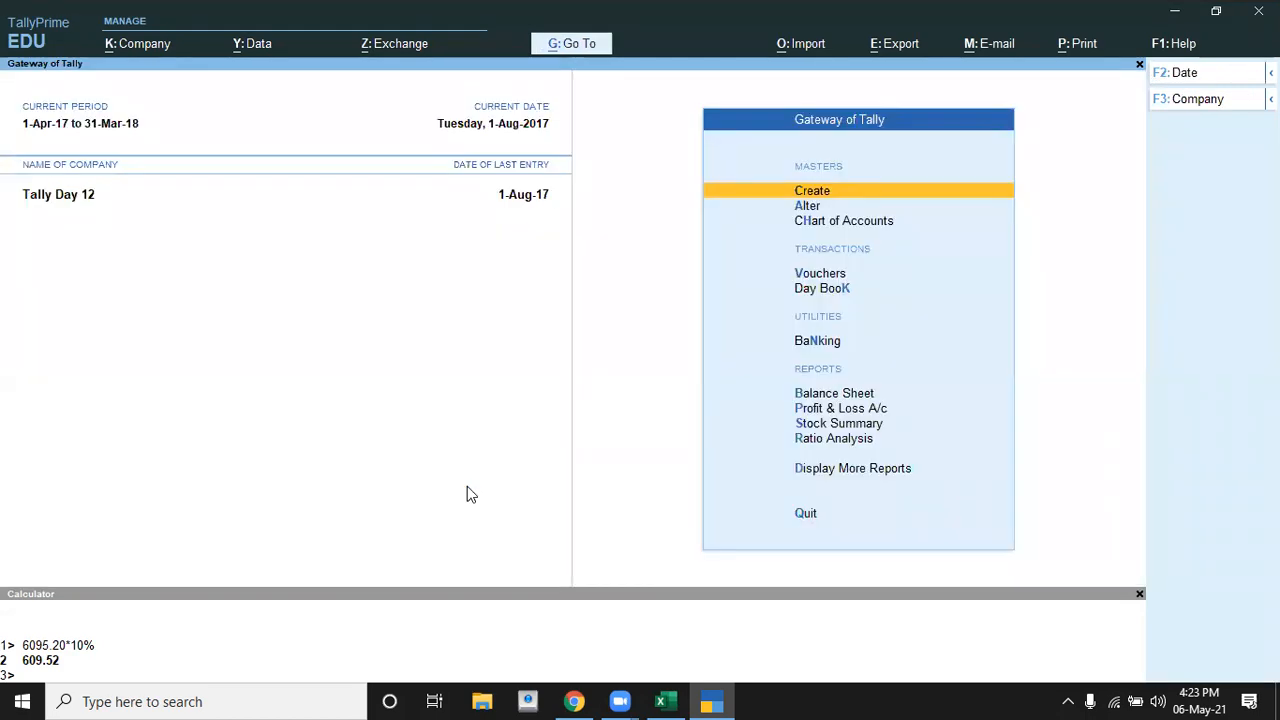
Check the billed, trade discount and diary entries of Q8 in Excel, and open the Sales voucher type for alteration in TallyPrime
key("alt+Tab")
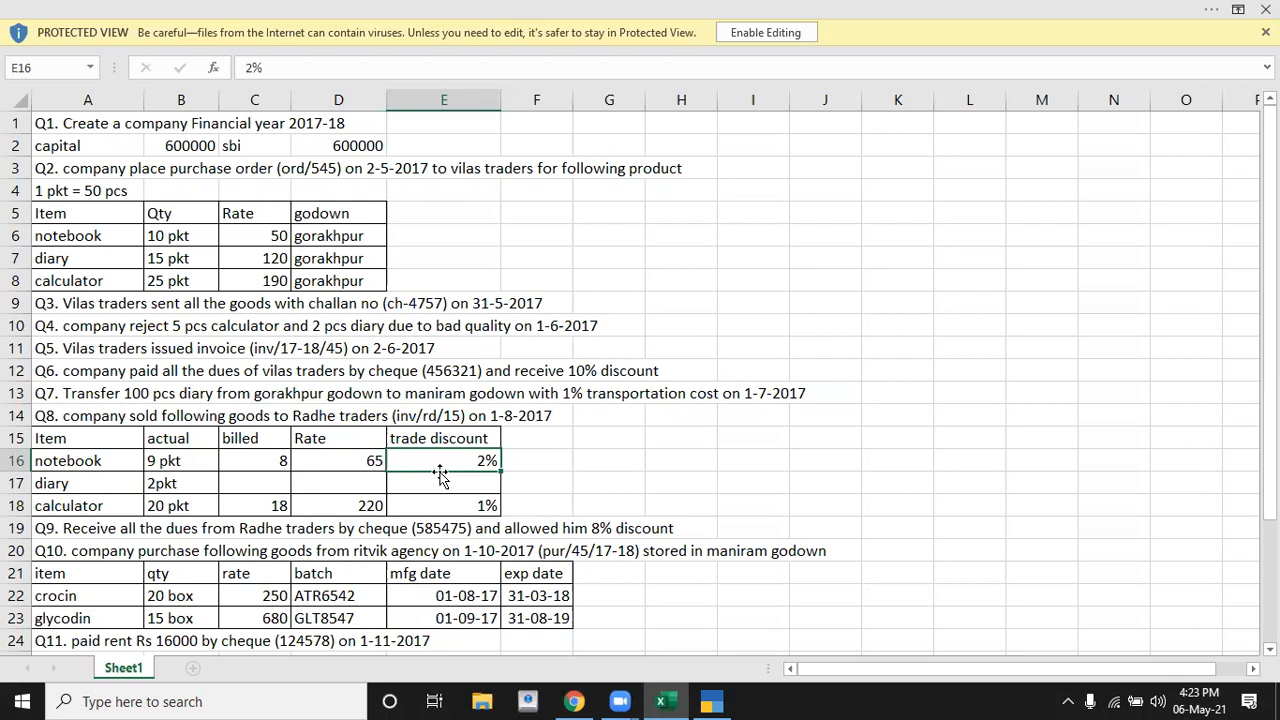
left_click(240, 443)
left_click(460, 438)
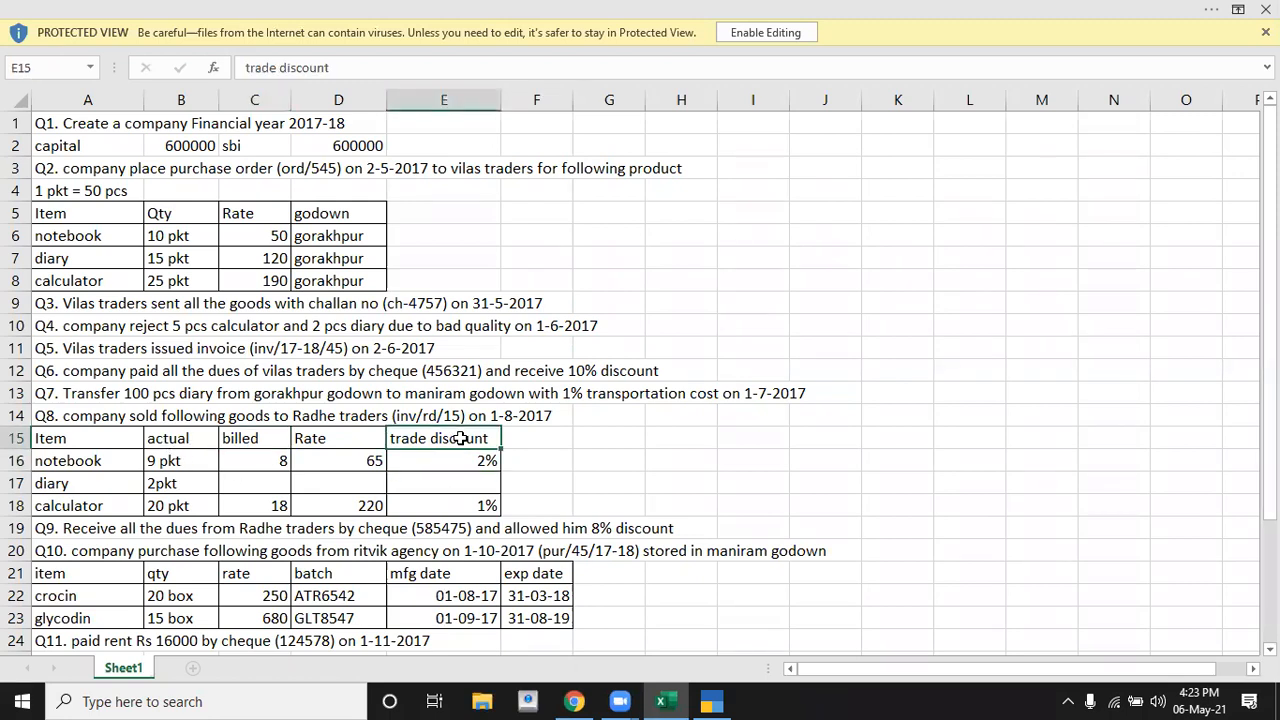
left_click(88, 490)
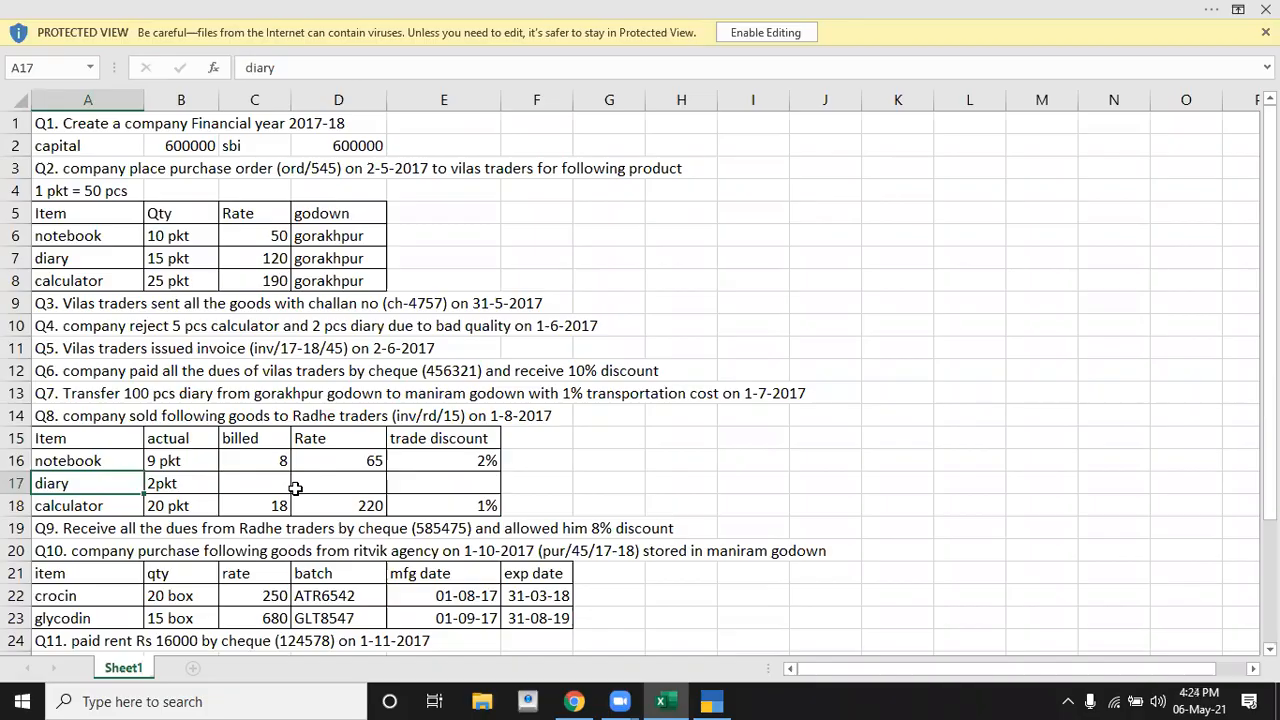
key("alt+Tab")
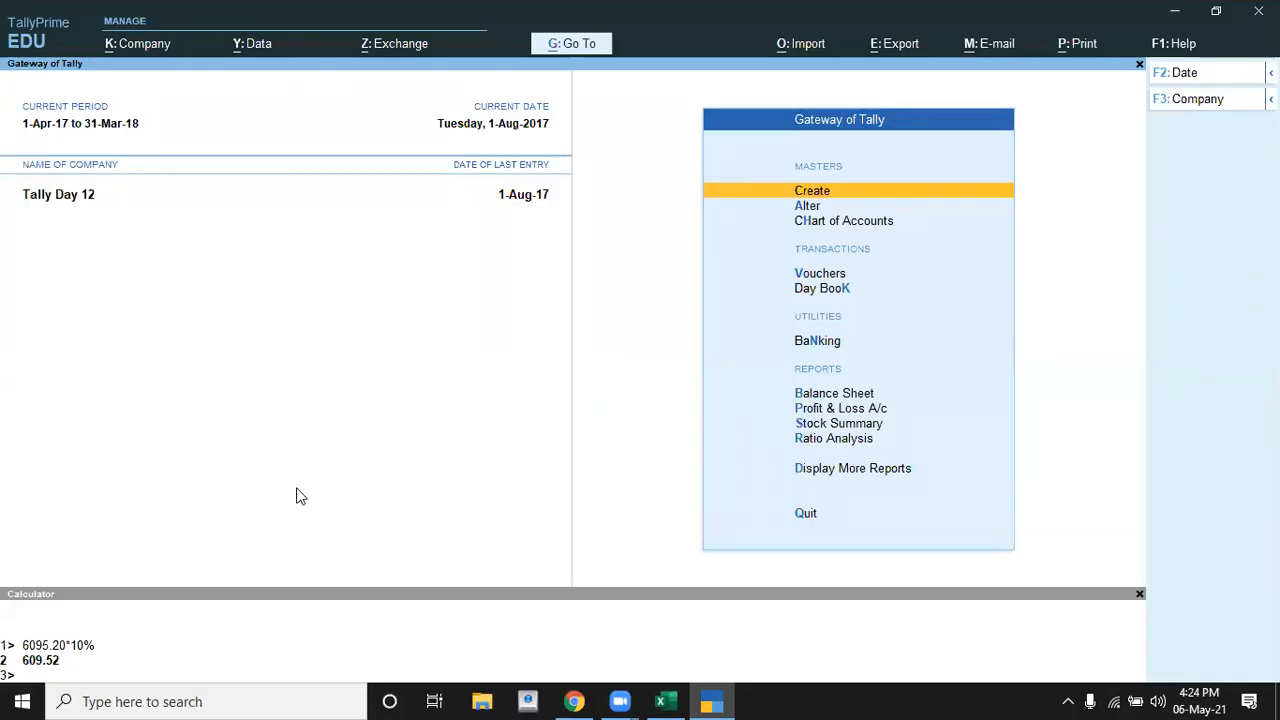
key("Down")
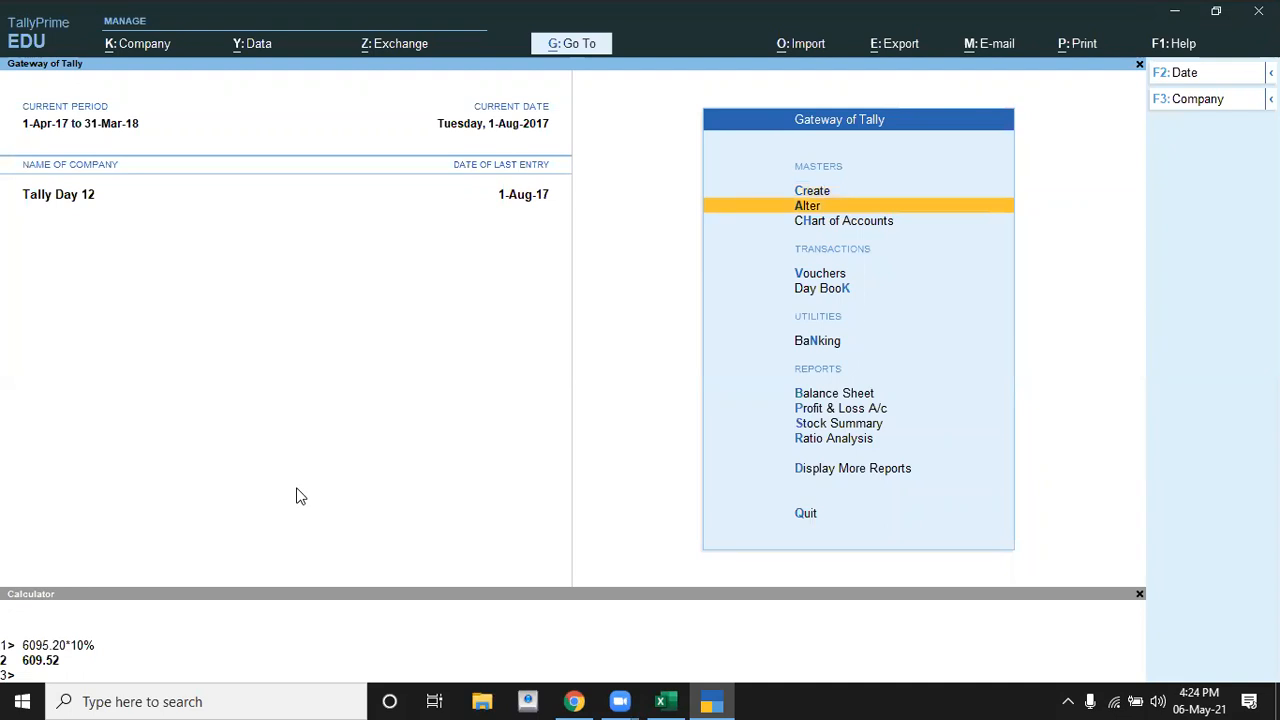
key("Return")
key("Down")
key("Down")
key("Down")
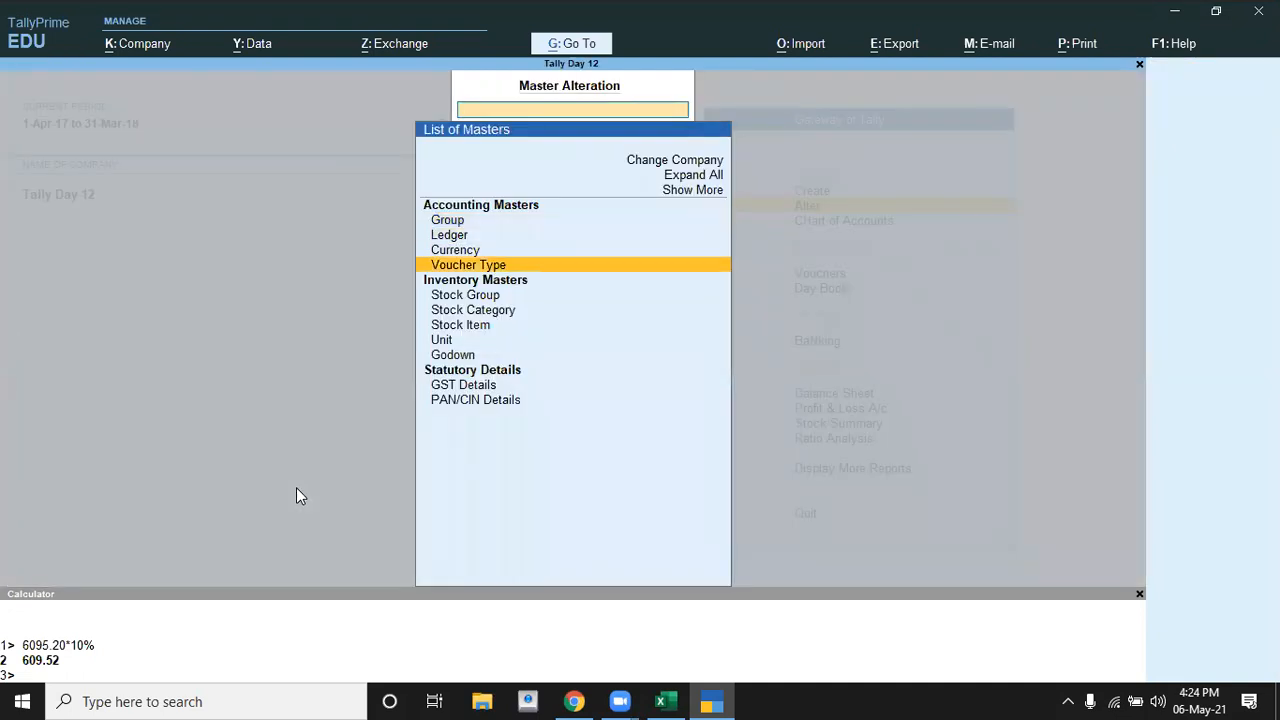
key("Return")
key("Down")
key("Down")
key("Down")
key("Down")
key("Down")
key("Down")
key("Down")
key("Down")
key("Down")
key("Down")
key("Down")
key("Down")
key("Down")
key("Down")
key("Down")
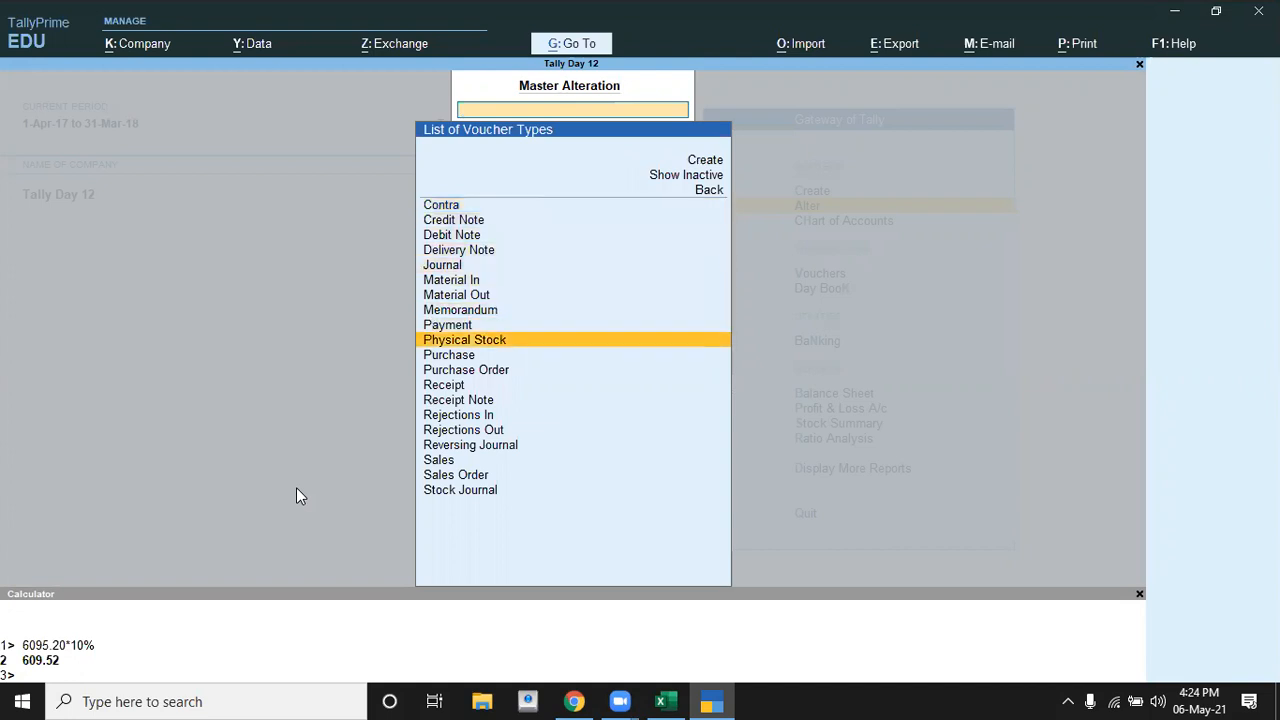
key("Down")
key("Down")
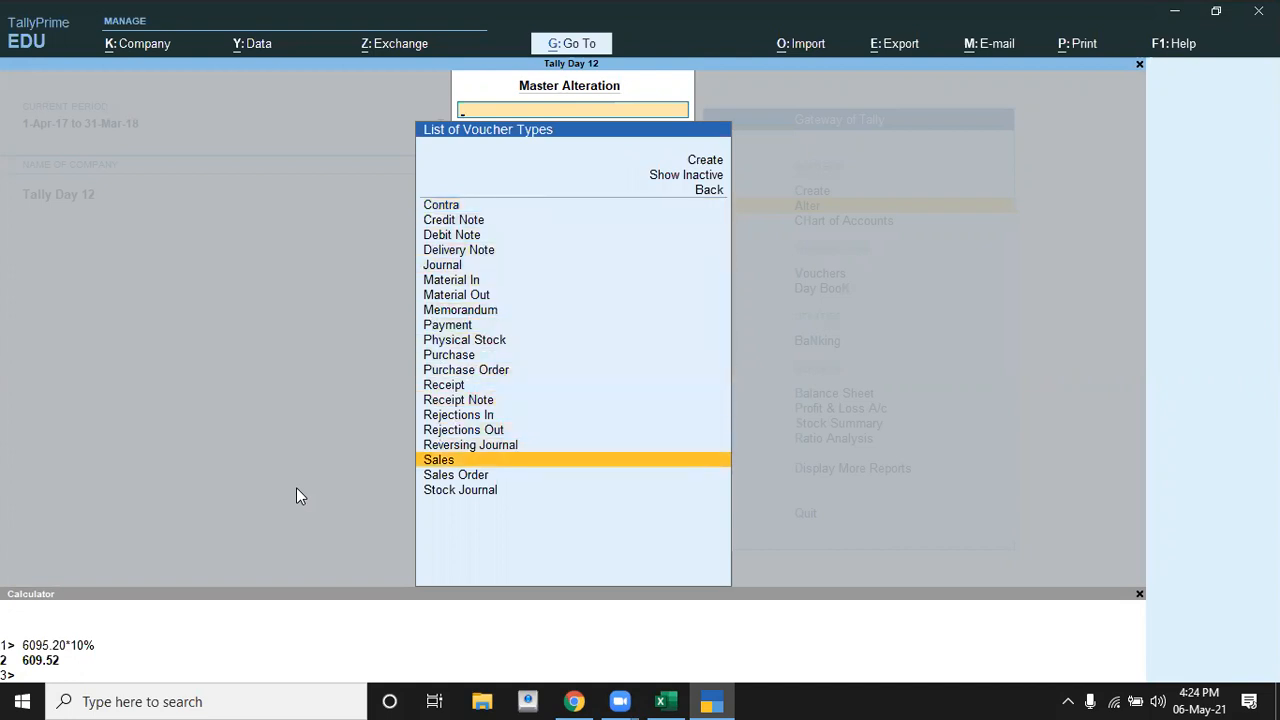
key("Return")
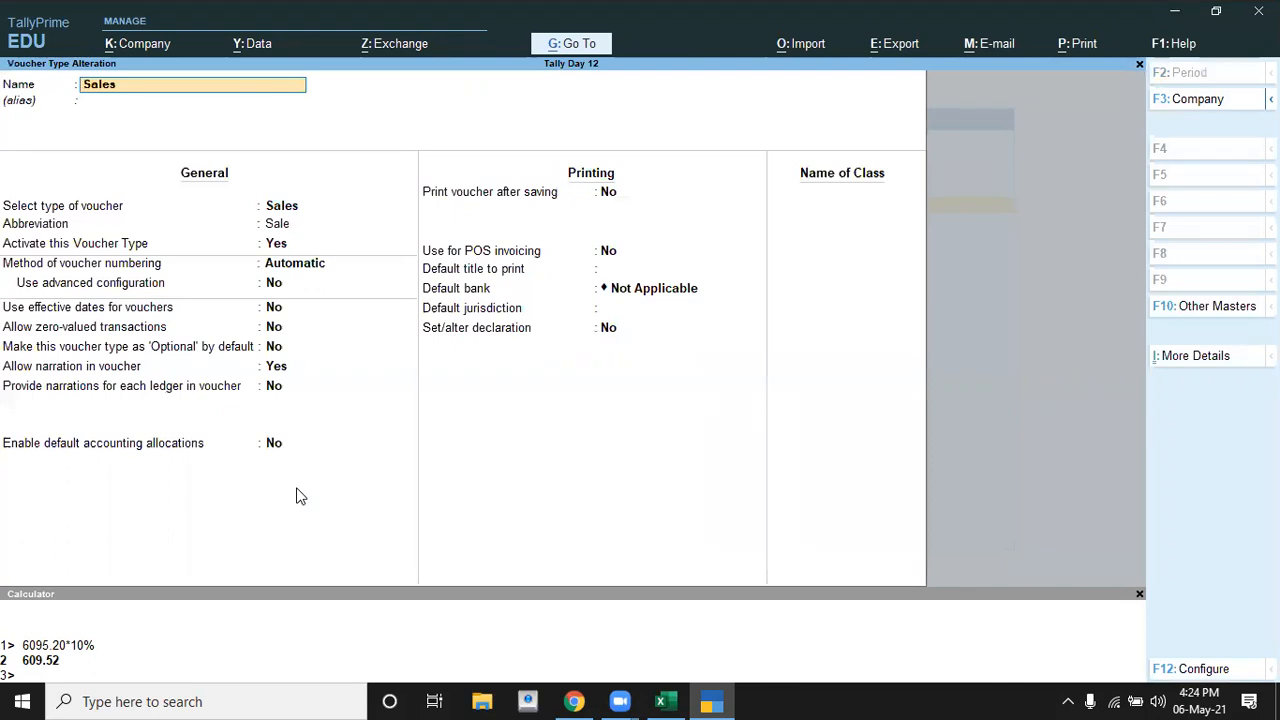
Allow zero-valued transactions for the Sales voucher type, save it and return to the Gateway of Tally
key("Return")
key("Return")
key("Return")
key("Return")
key("Return")
key("Return")
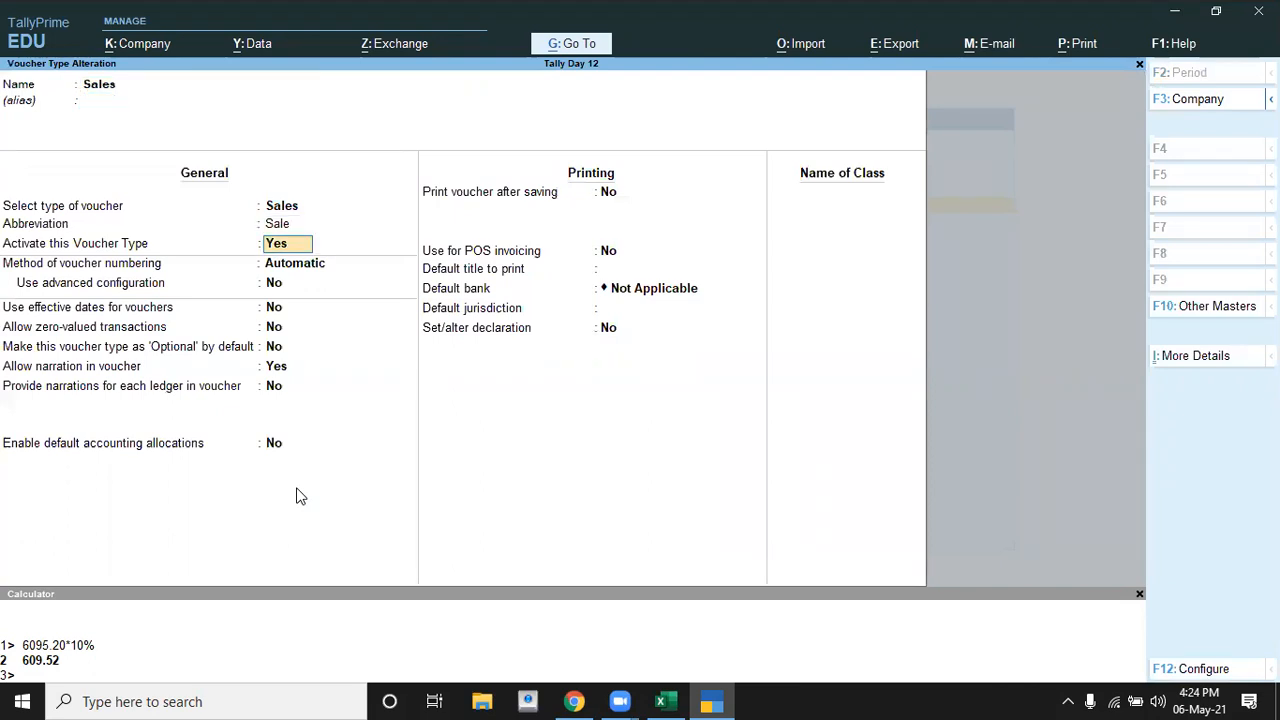
key("Return")
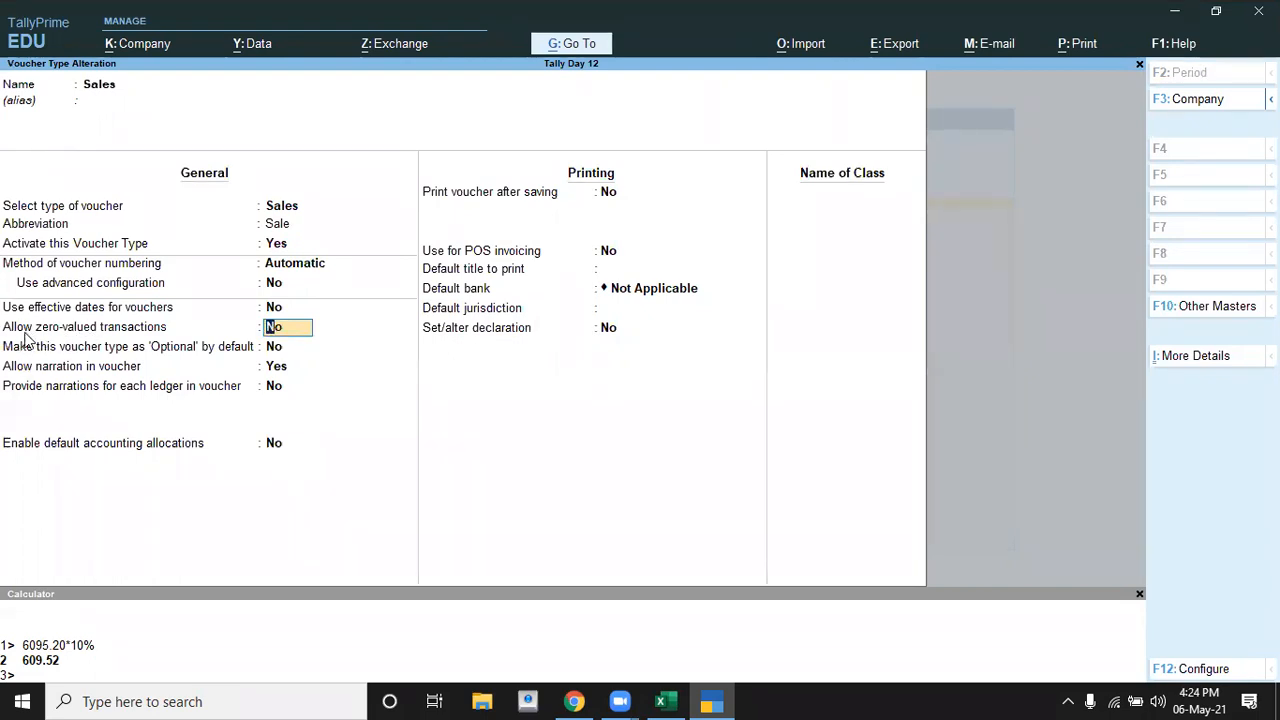
type("y")
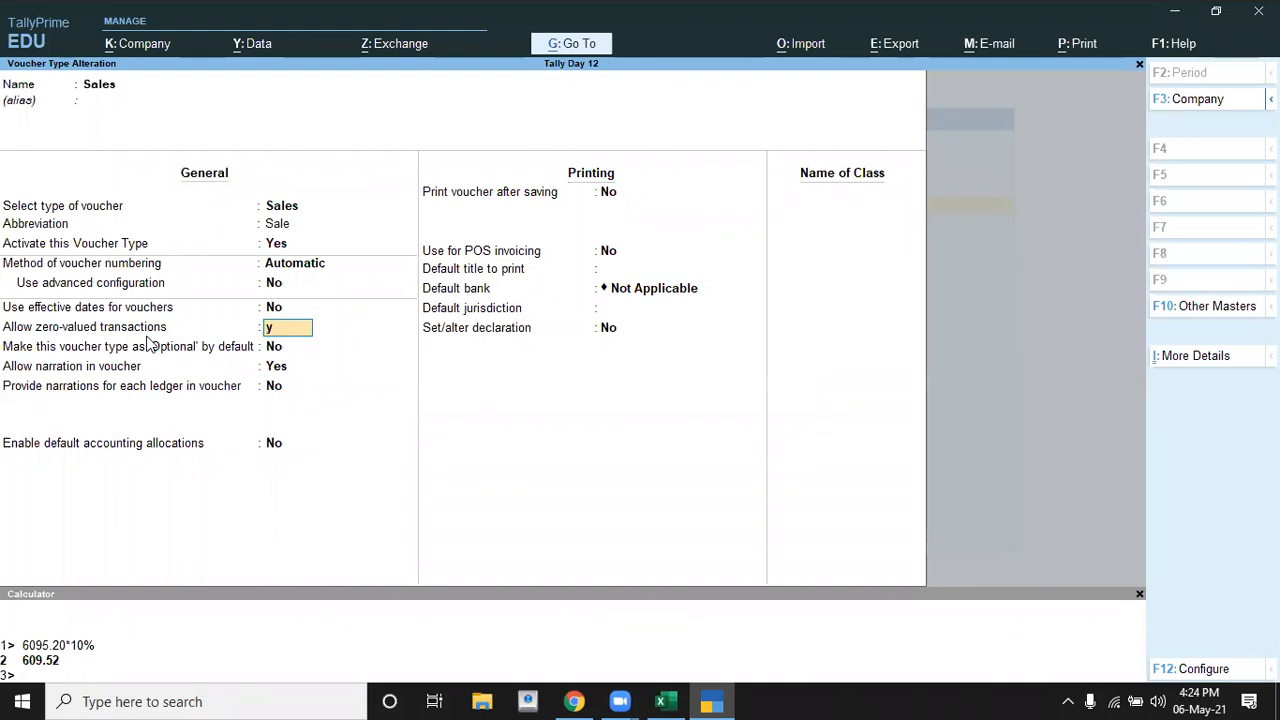
key("Return")
key("Return")
key("Return")
key("Return")
key("Return")
key("Return")
key("Return")
key("Return")
key("Return")
key("Return")
key("Return")
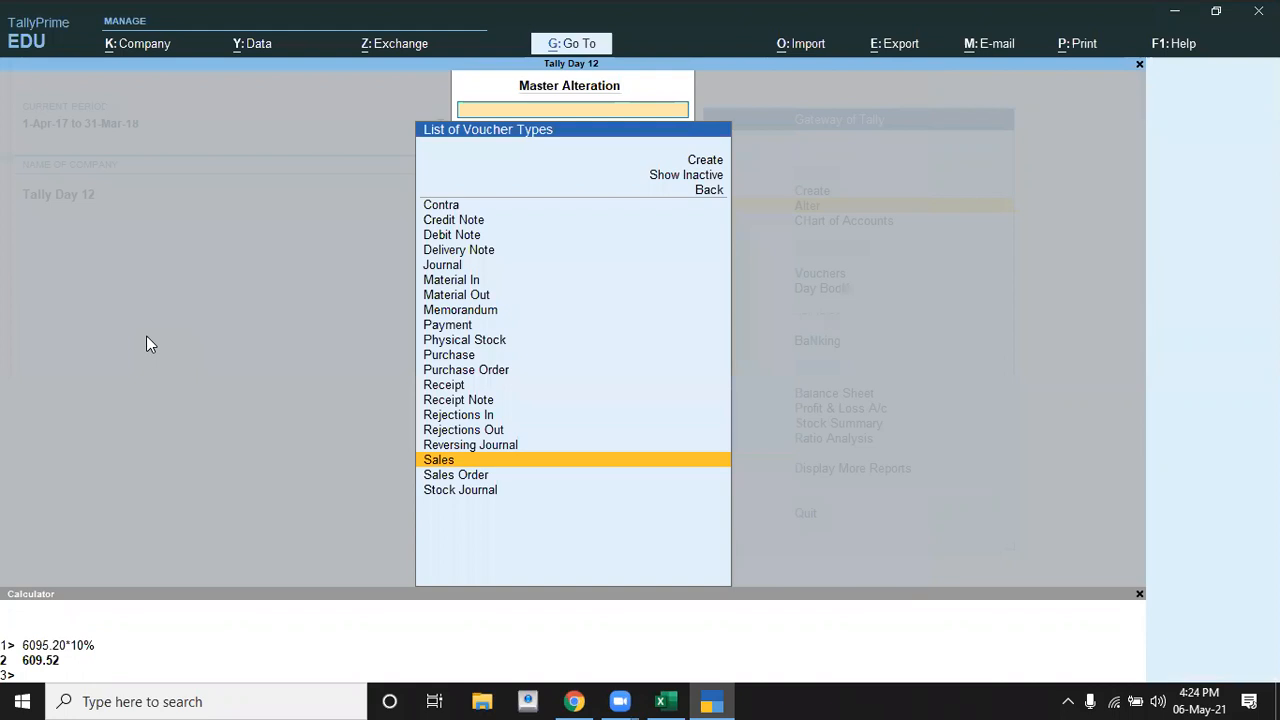
key("Escape")
key("Escape")
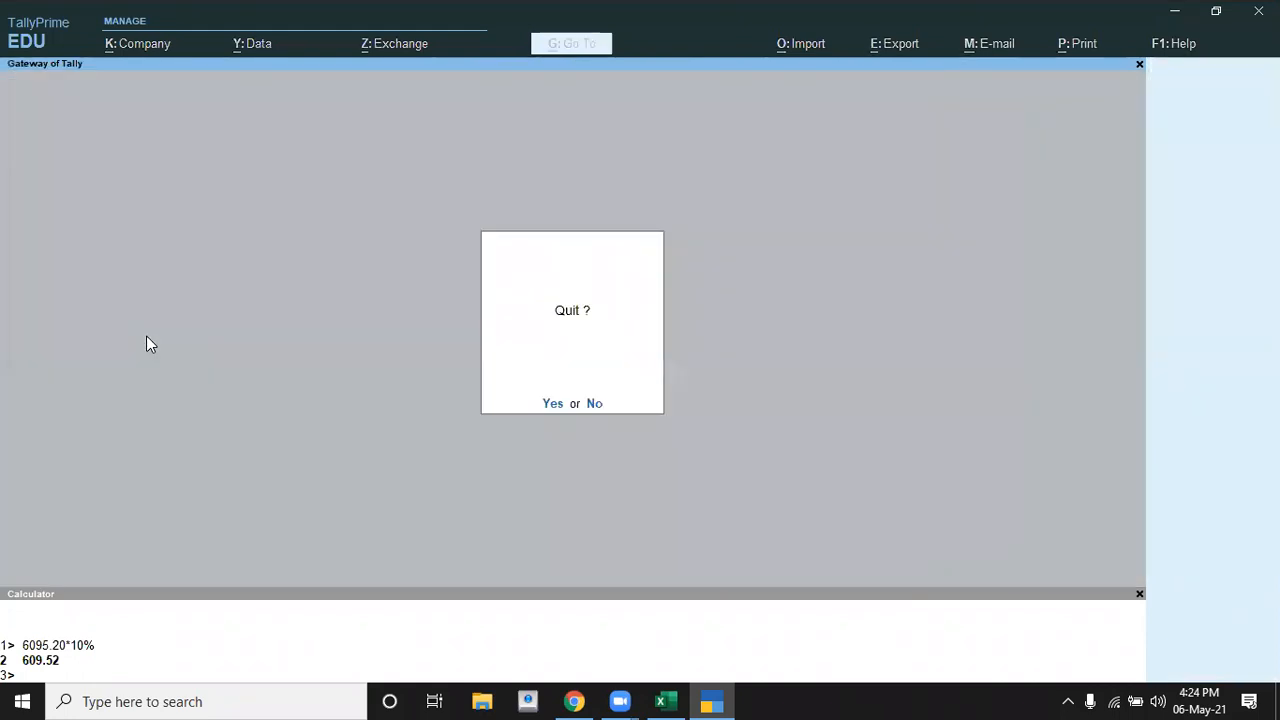
key("Escape")
Open voucher entry and start a new Sales voucher
key("Down")
key("Down")
key("Down")
key("Return")
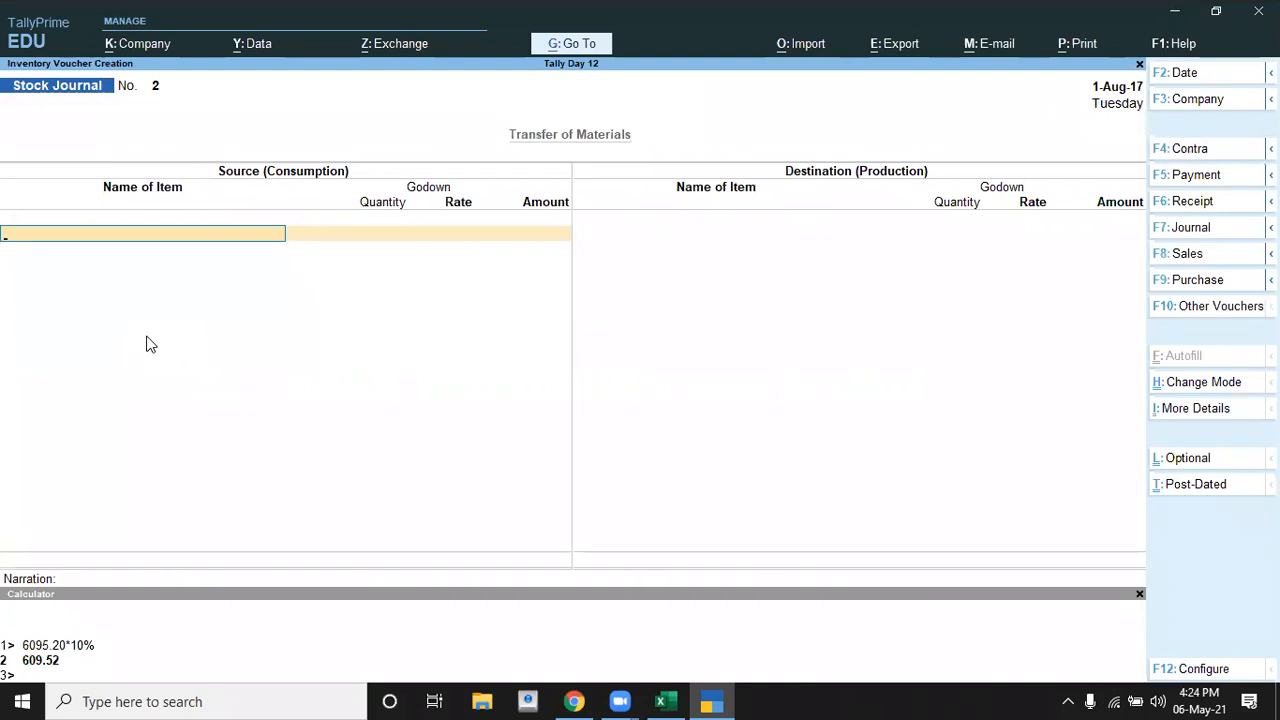
key("F7")
key("F8")
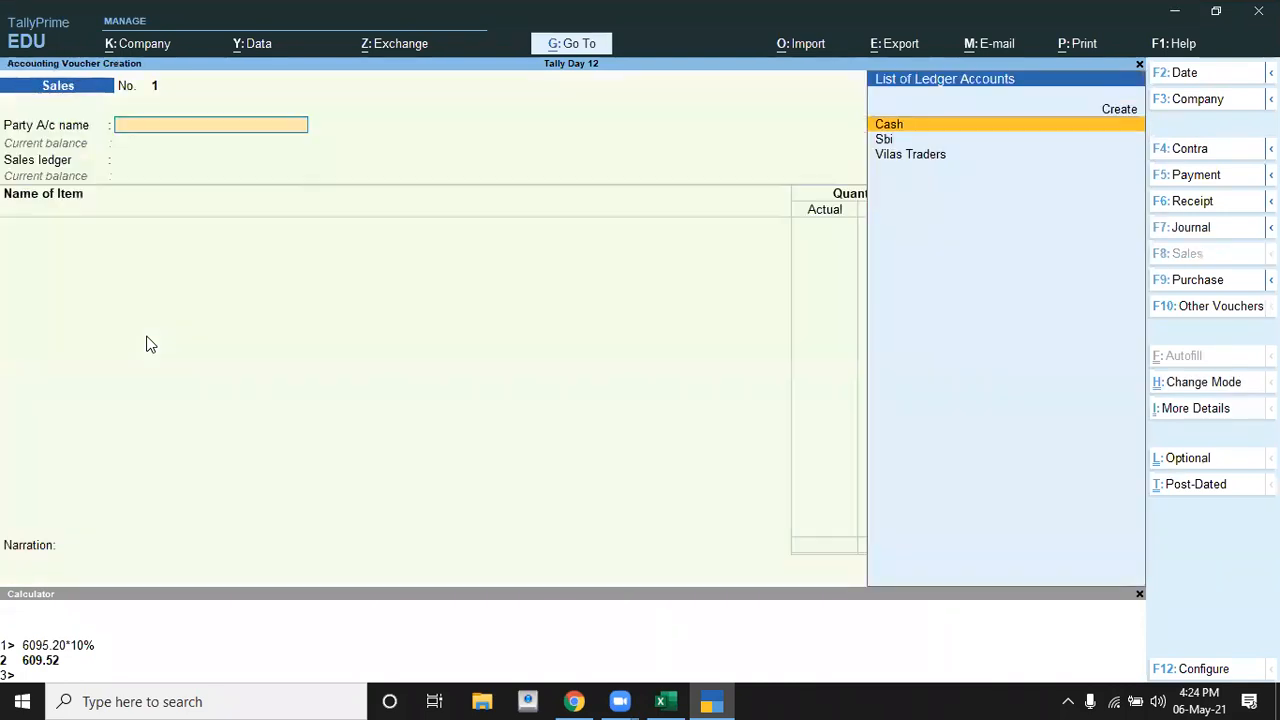
Look up the Q8 sale details in the Excel sheet and set the Sales voucher date in TallyPrime to 1-8-2017
key("alt+Tab")
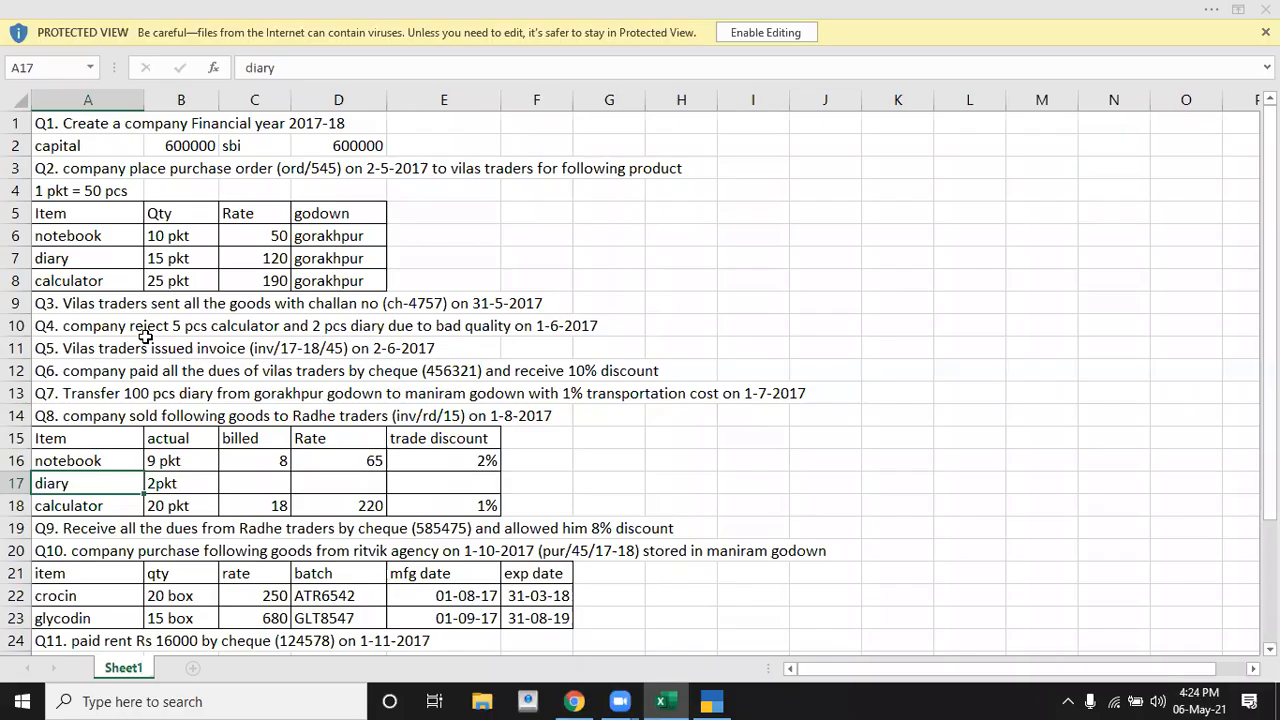
key("Up")
key("Up")
key("Up")
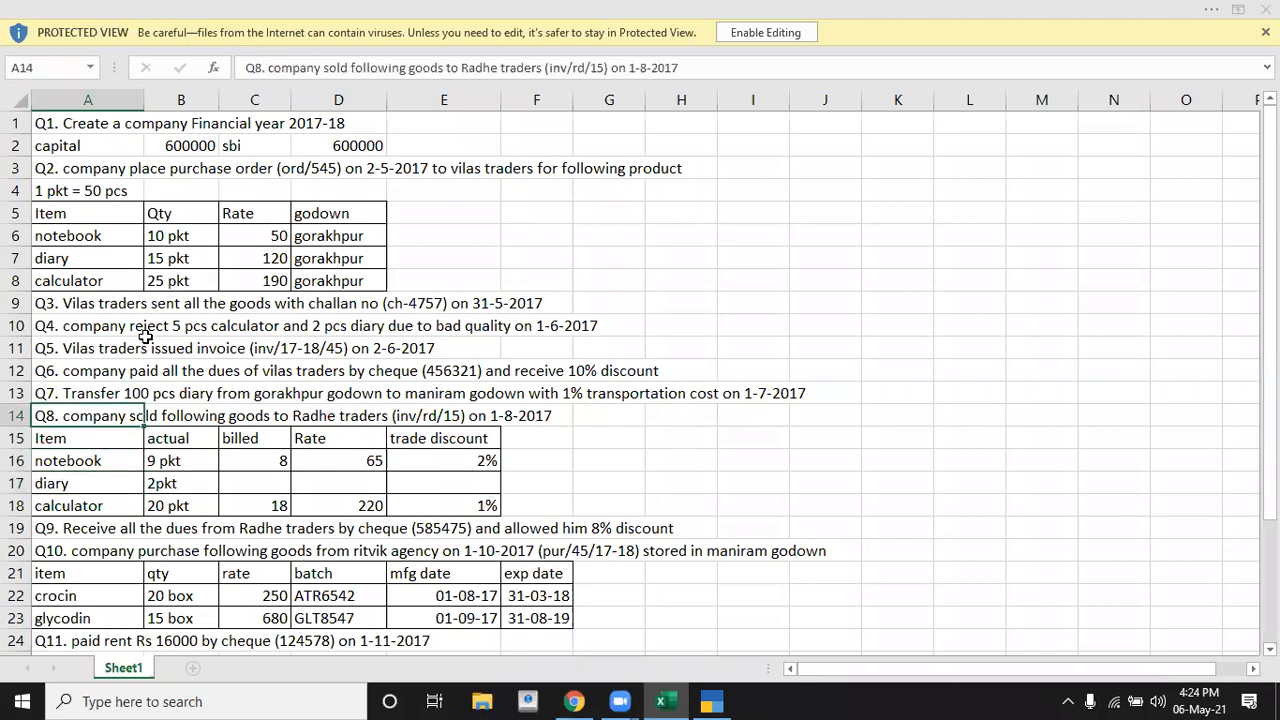
key("alt+Tab")
key("F2")
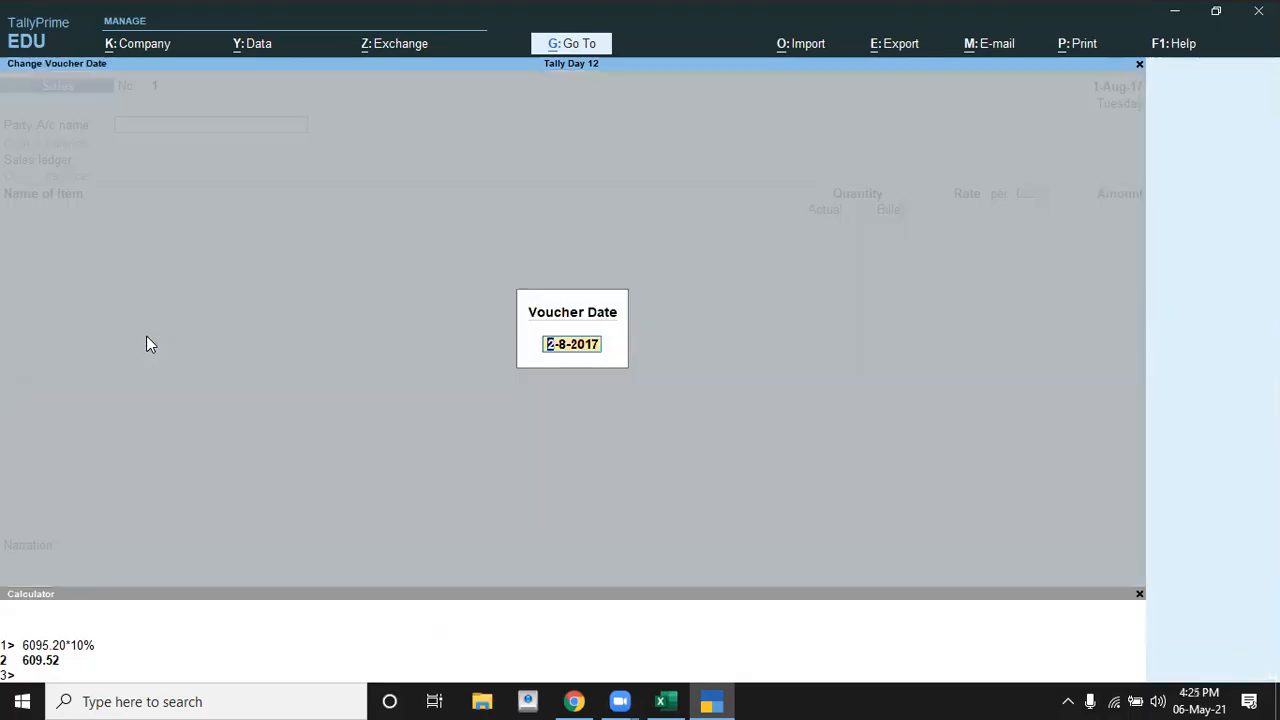
type("1=")
key("BackSpace")
type("-8")
key("Return")
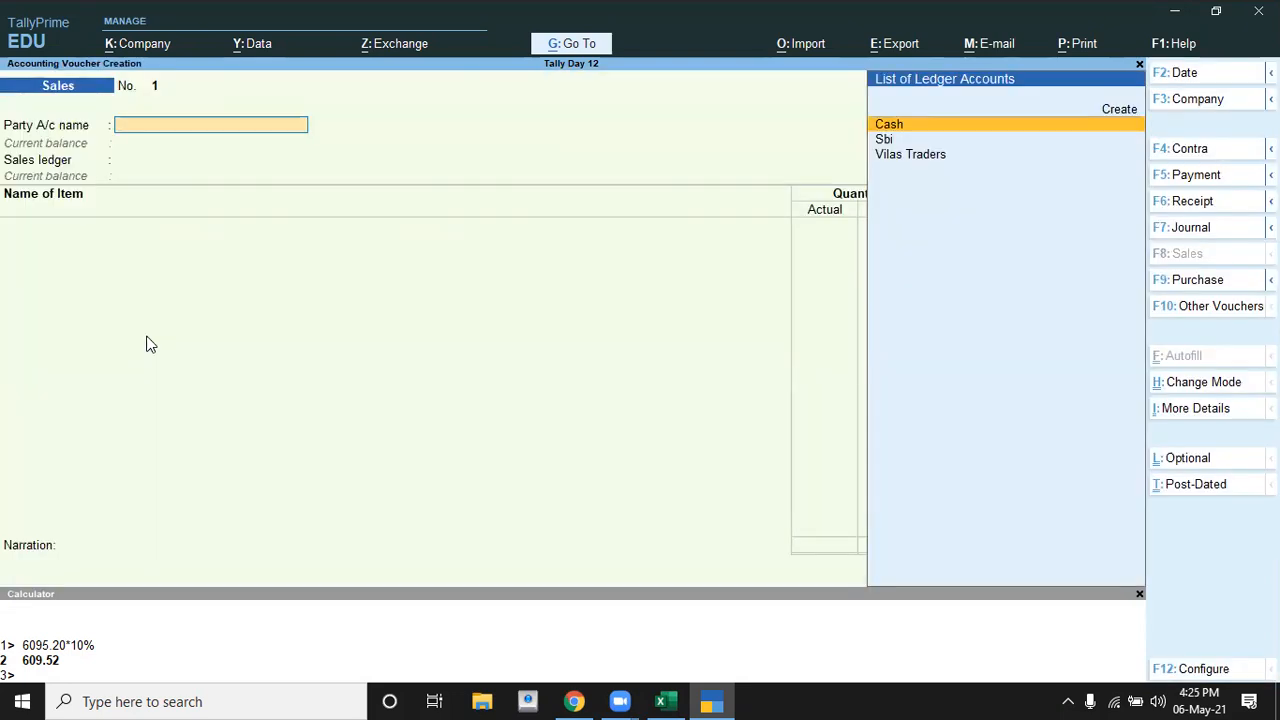
Look up the Q8 buyer in Excel and start a new party ledger named Radhe Traders from the Sales voucher
key("alt+c")
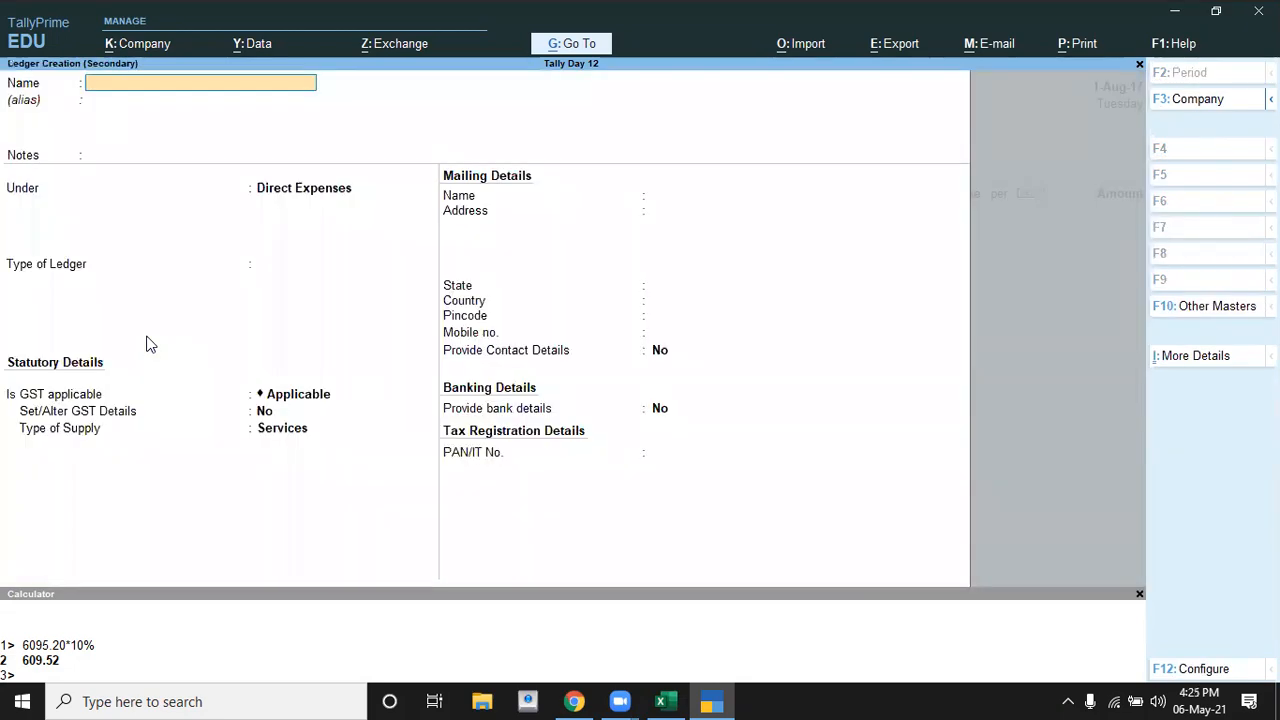
key("alt+Tab")
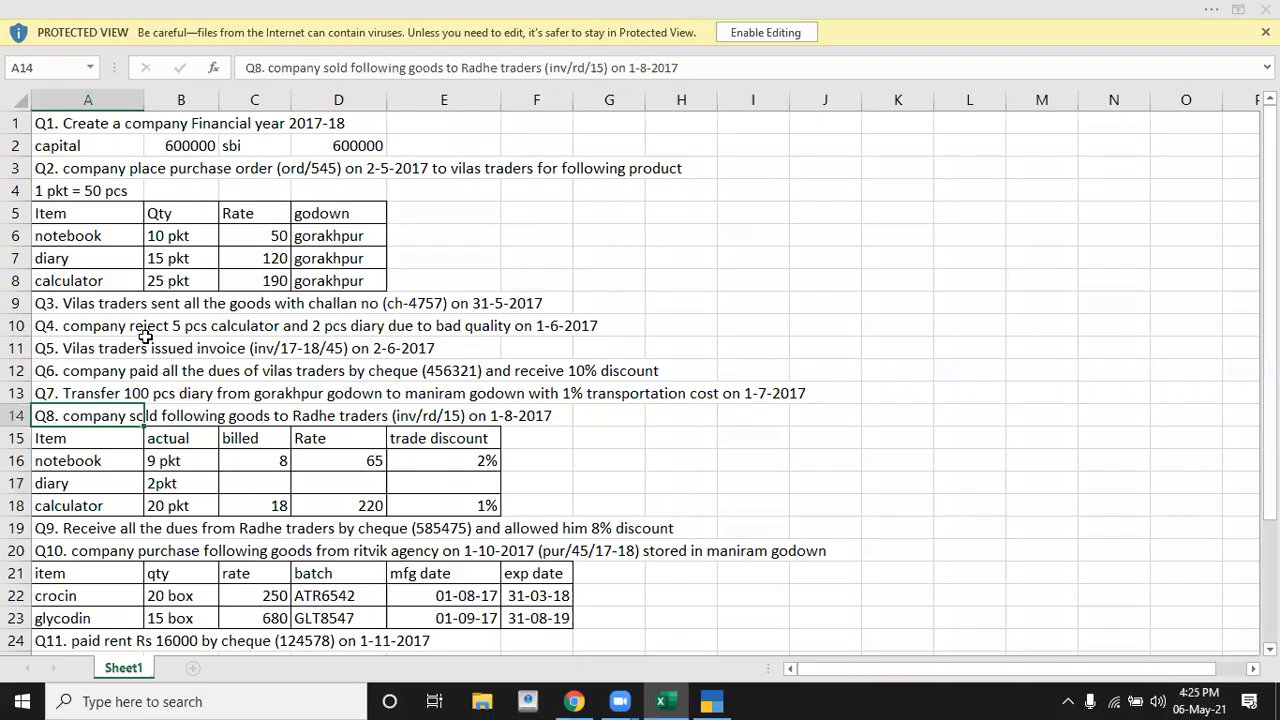
key("alt+Tab")
type("Radhe traders")
key("Return")
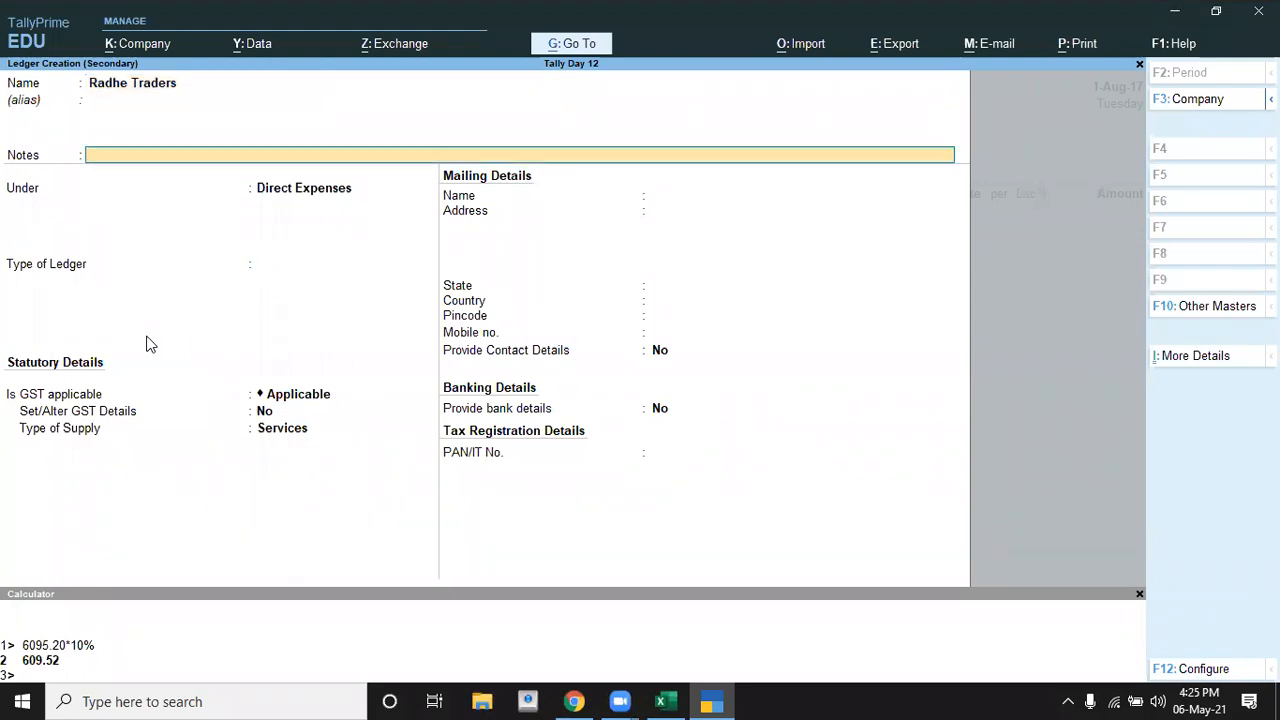
key("Return")
Place the Radhe Traders ledger under Sundry Debtors, keep the remaining defaults and save it as the voucher's party
type("S")
key("Down")
key("Down")
key("Down")
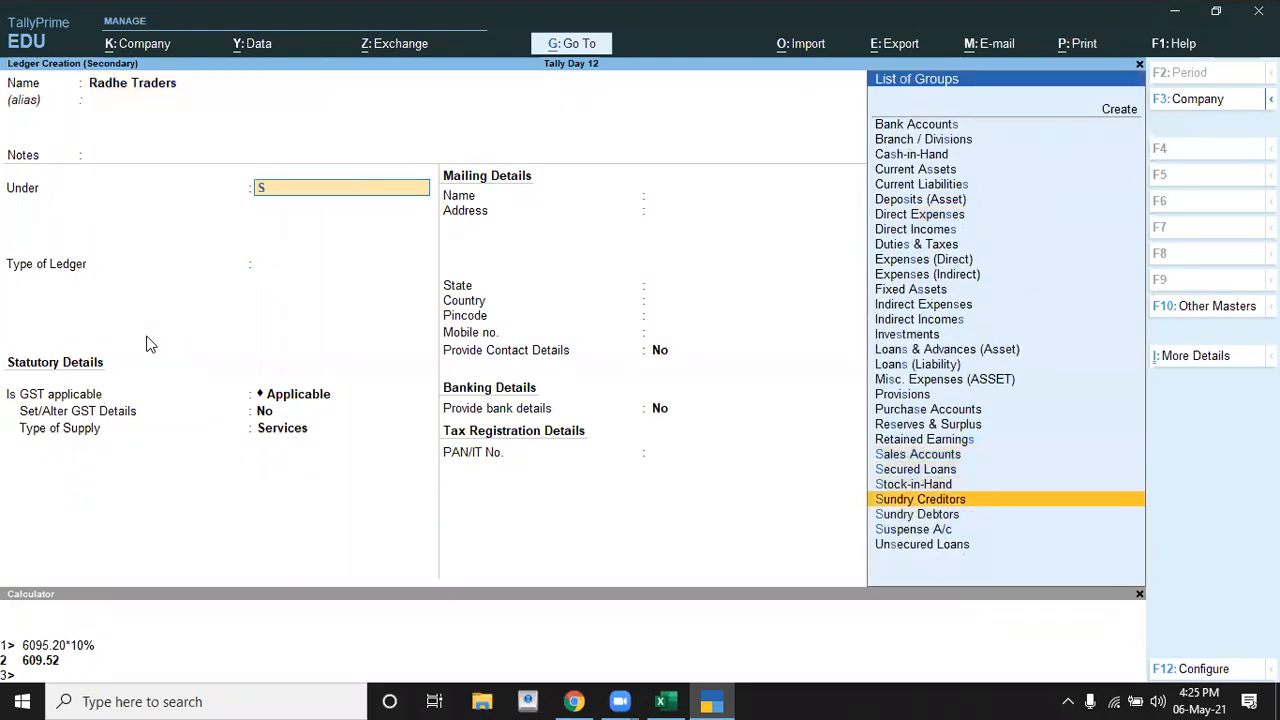
key("Down")
key("Return")
key("Return")
key("Return")
key("Return")
key("Return")
key("Return")
key("Return")
key("Return")
key("Return")
key("Return")
key("Return")
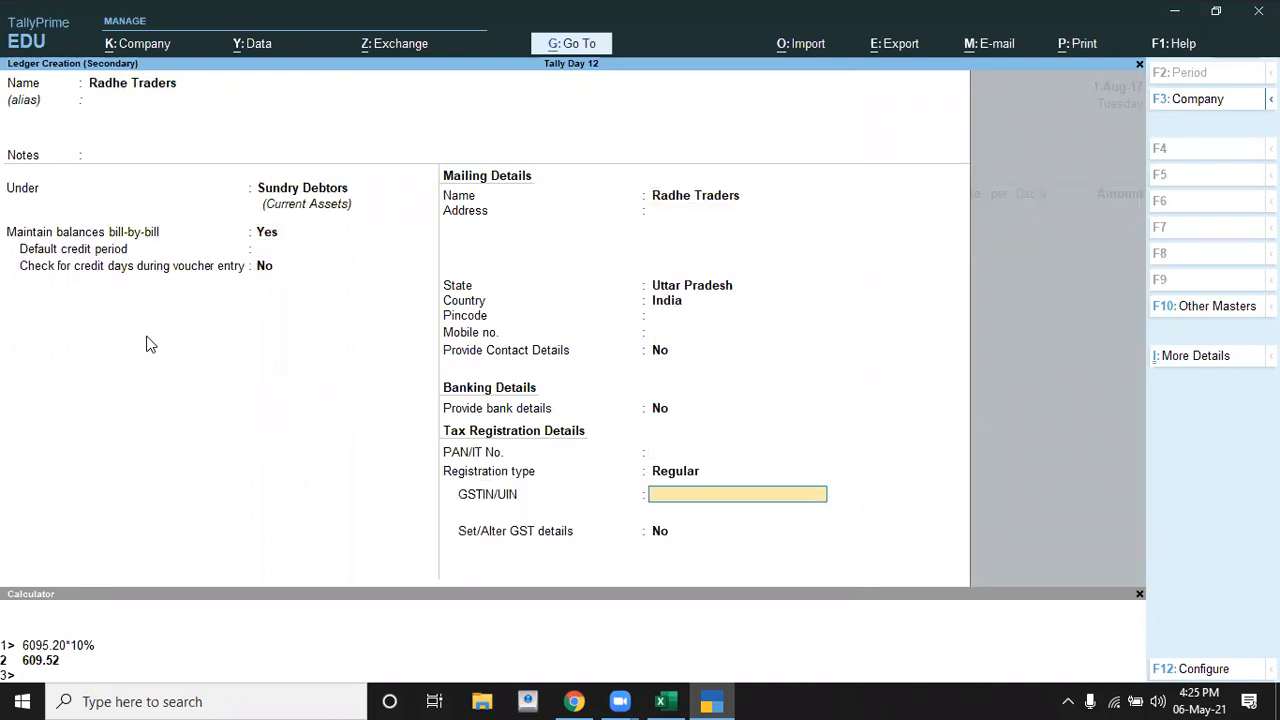
key("Return")
key("Return")
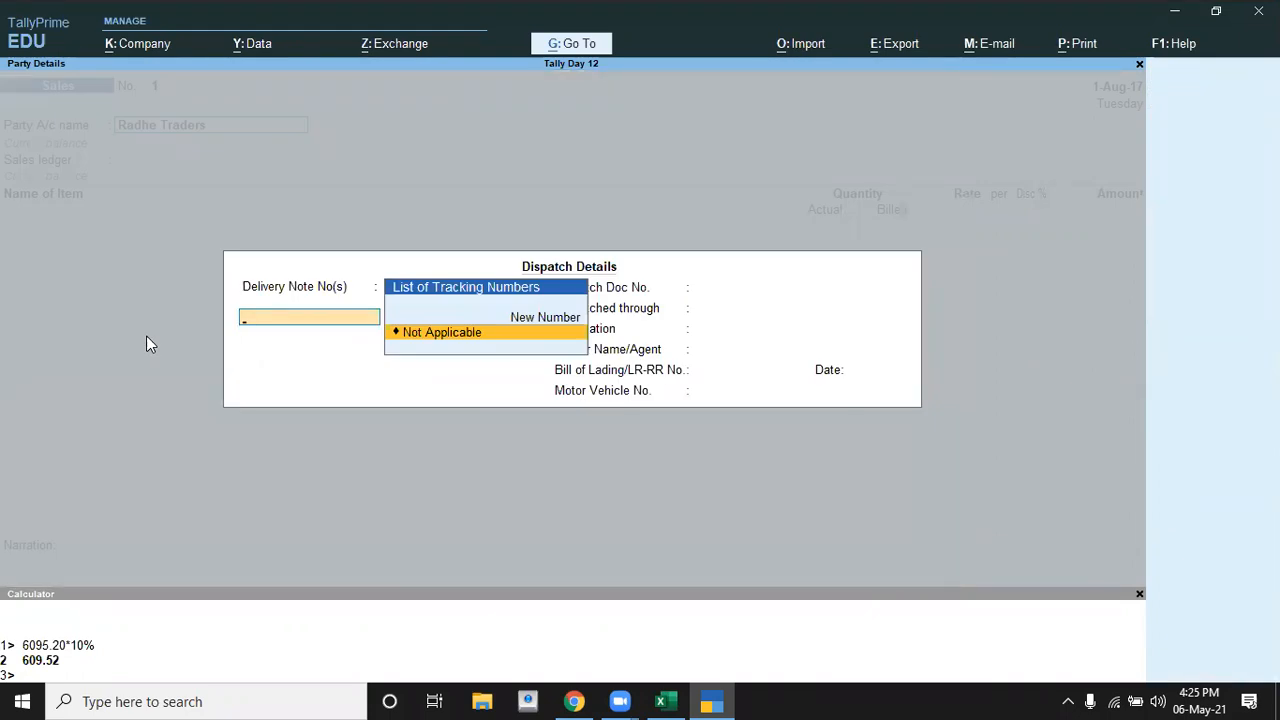
Set the delivery note number to Not Applicable and accept the dispatch details with all other fields blank
key("Return")
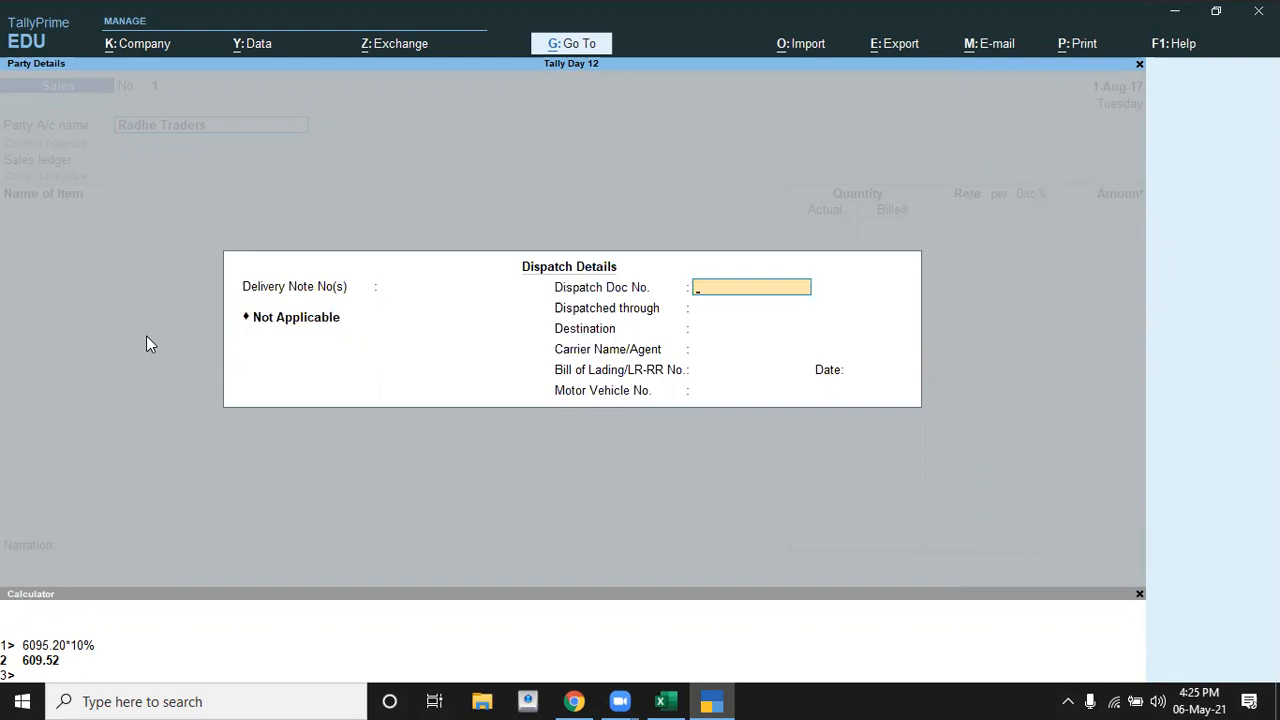
key("Return")
key("Return")
key("Return")
key("Return")
key("Return")
key("Return")
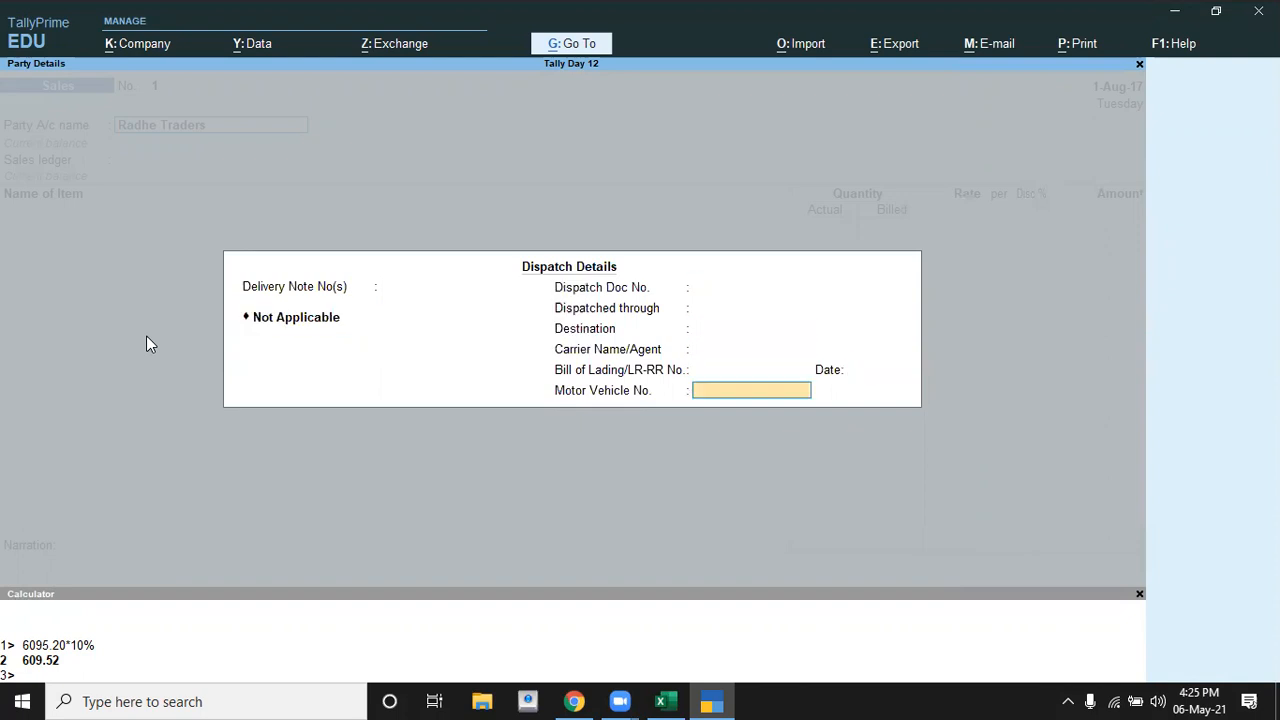
key("Return")
Accept the party details for buyer Radhe Traders with Uttar Pradesh as the place of supply
key("Return")
key("Return")
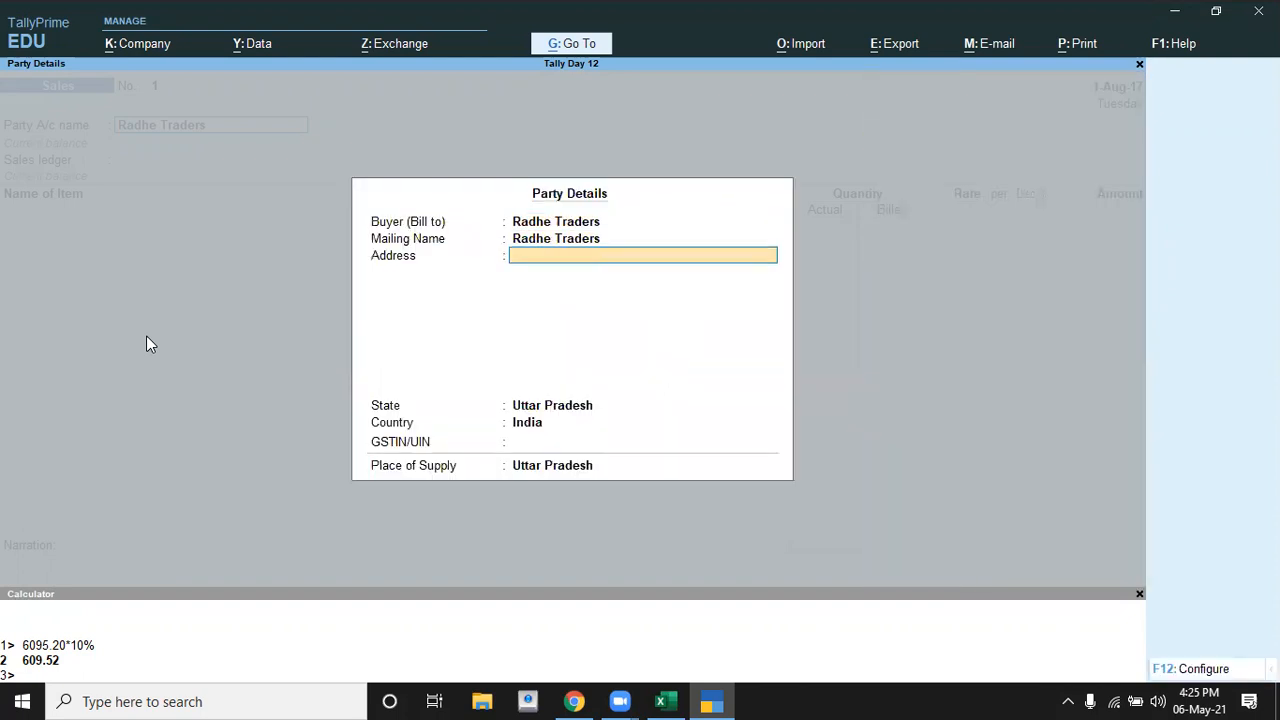
key("Return")
key("Return")
key("Return")
key("Return")
key("Return")
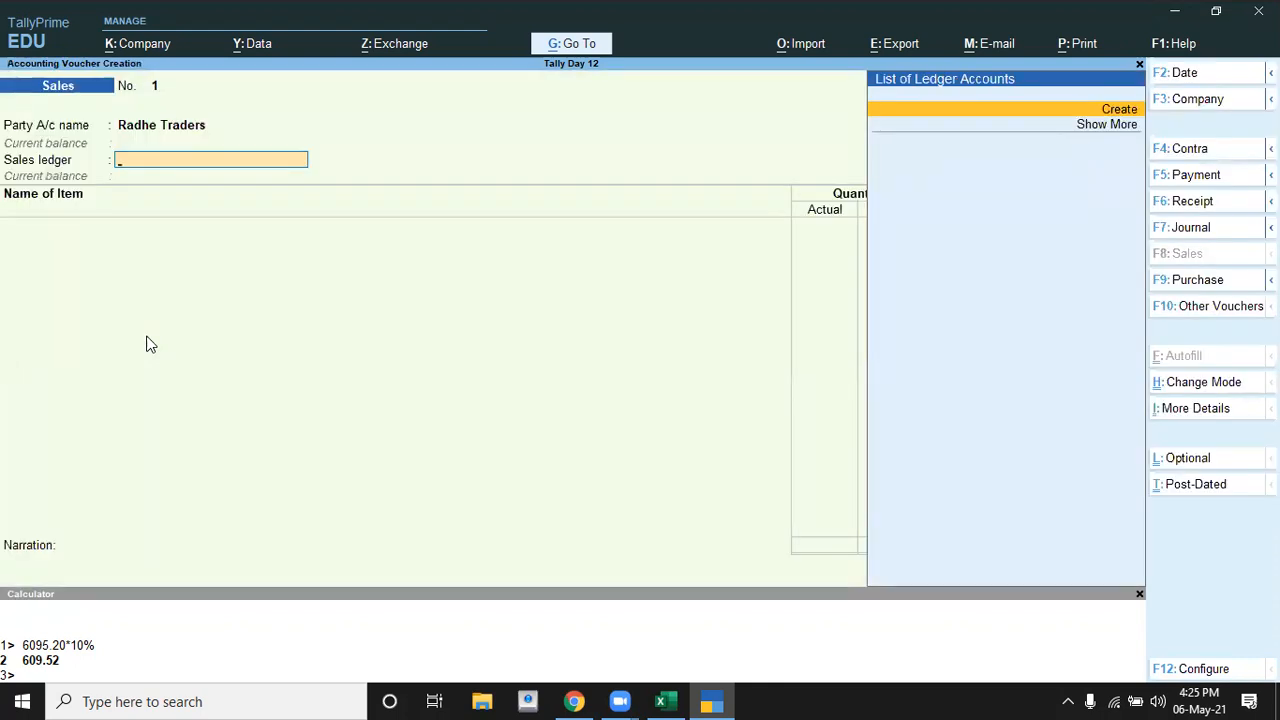
Start creating a new sales ledger named Sale from the voucher, without an alias or notes
key("alt+c")
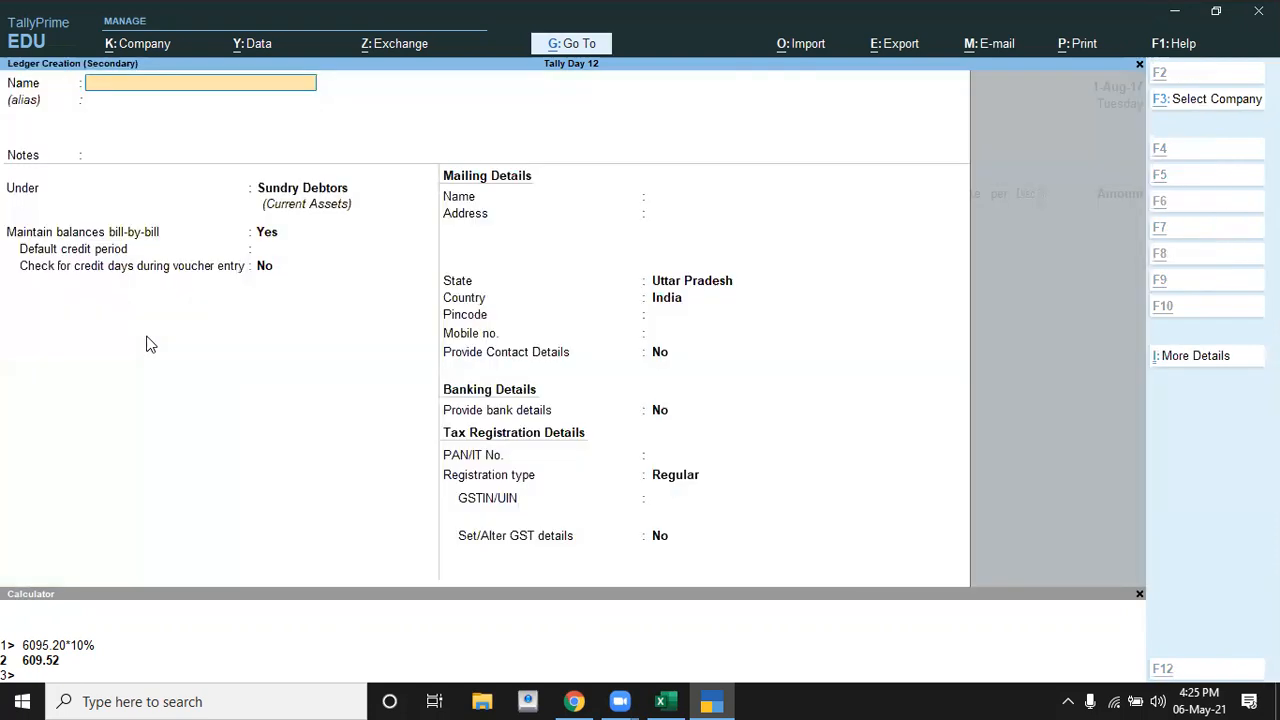
type("Sale")
key("Return")
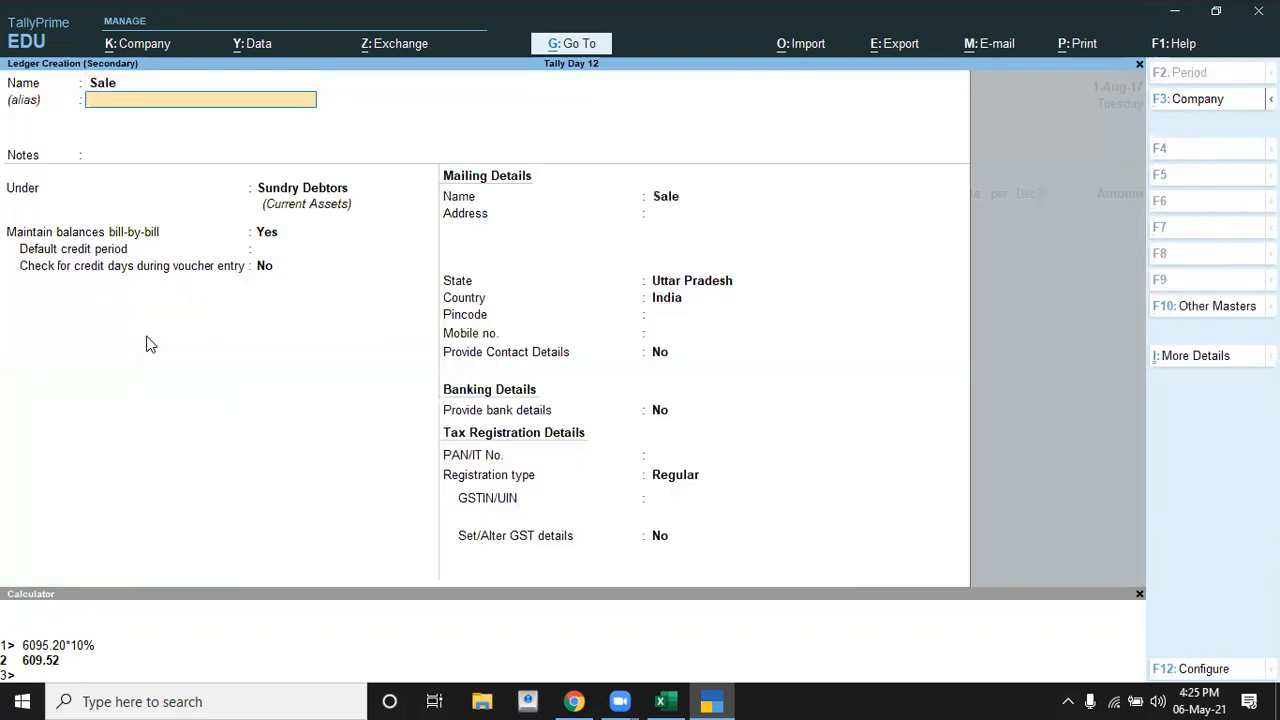
key("Return")
key("Return")
Place the Sale ledger under Sales Accounts and save it as the voucher's sales ledger
type("S")
key("Up")
key("Up")
key("Up")
key("Up")
key("Up")
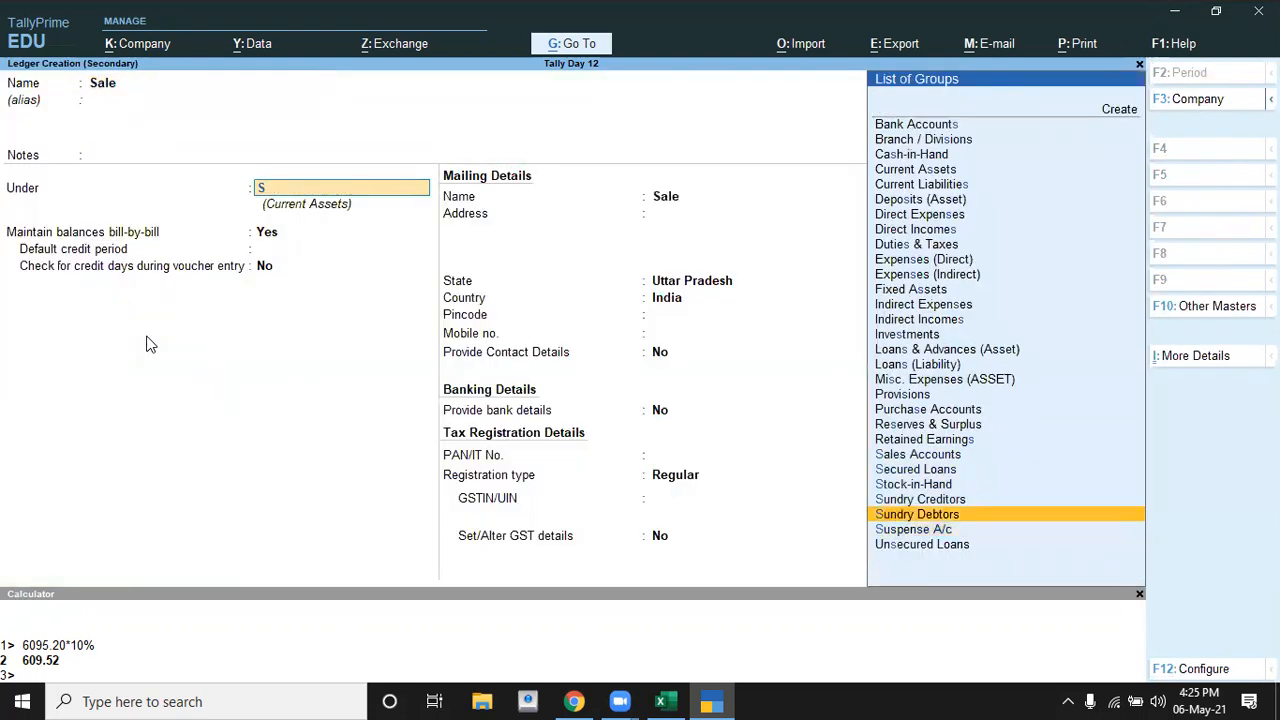
key("Return")
key("Return")
key("Return")
key("Return")
key("Return")
key("Return")
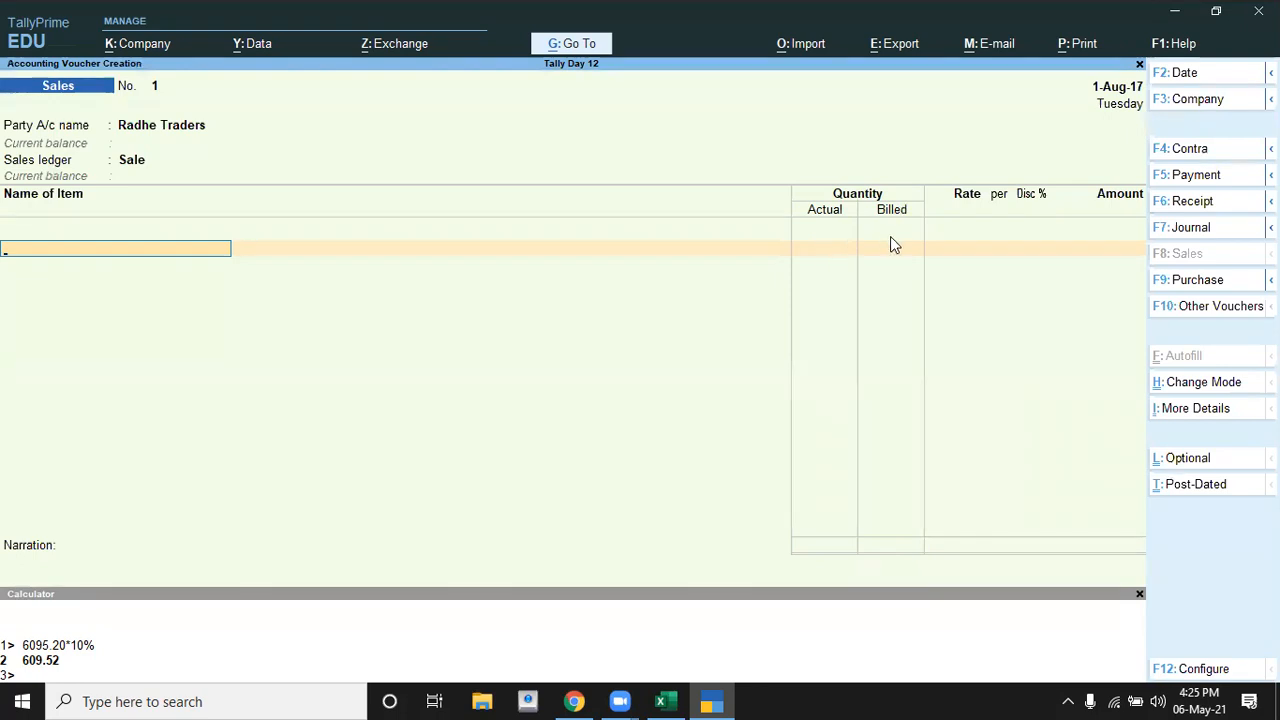
Check the first Q8 item in Excel and add Notebook with tracking number Not Applicable and godown Gorakhpur
left_click(1033, 246)
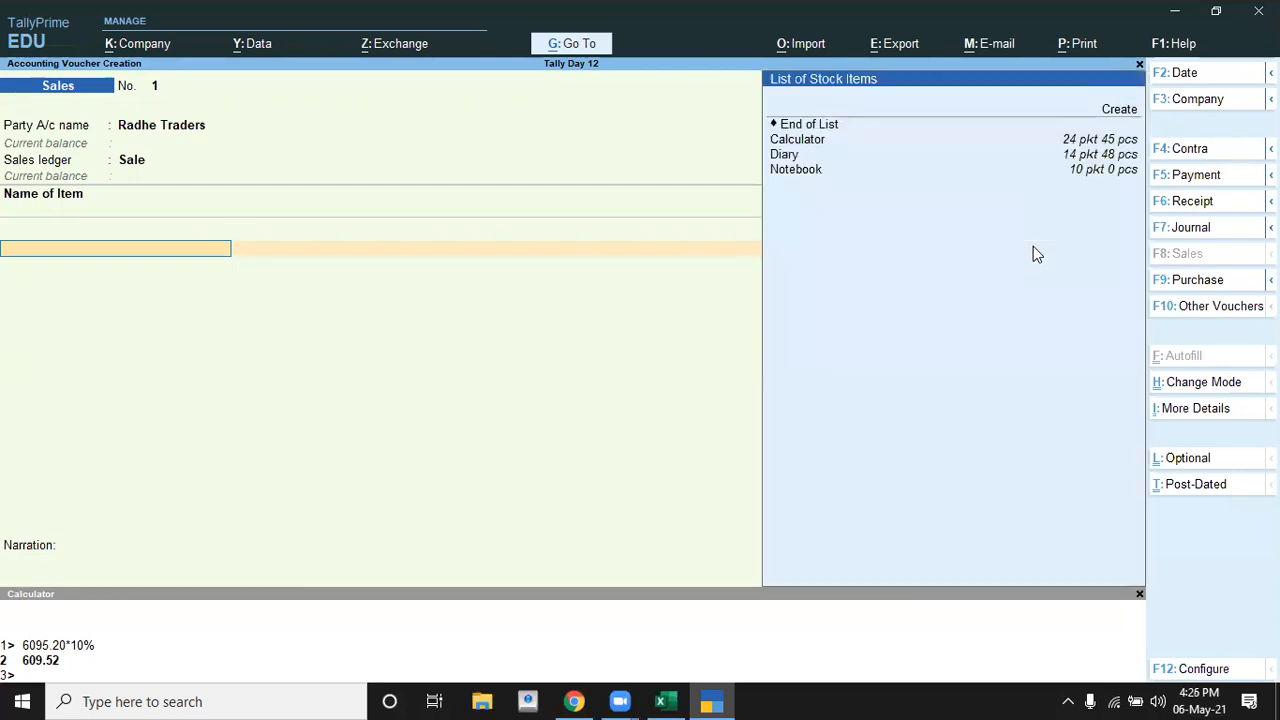
key("alt+Tab")
key("Down")
key("Down")
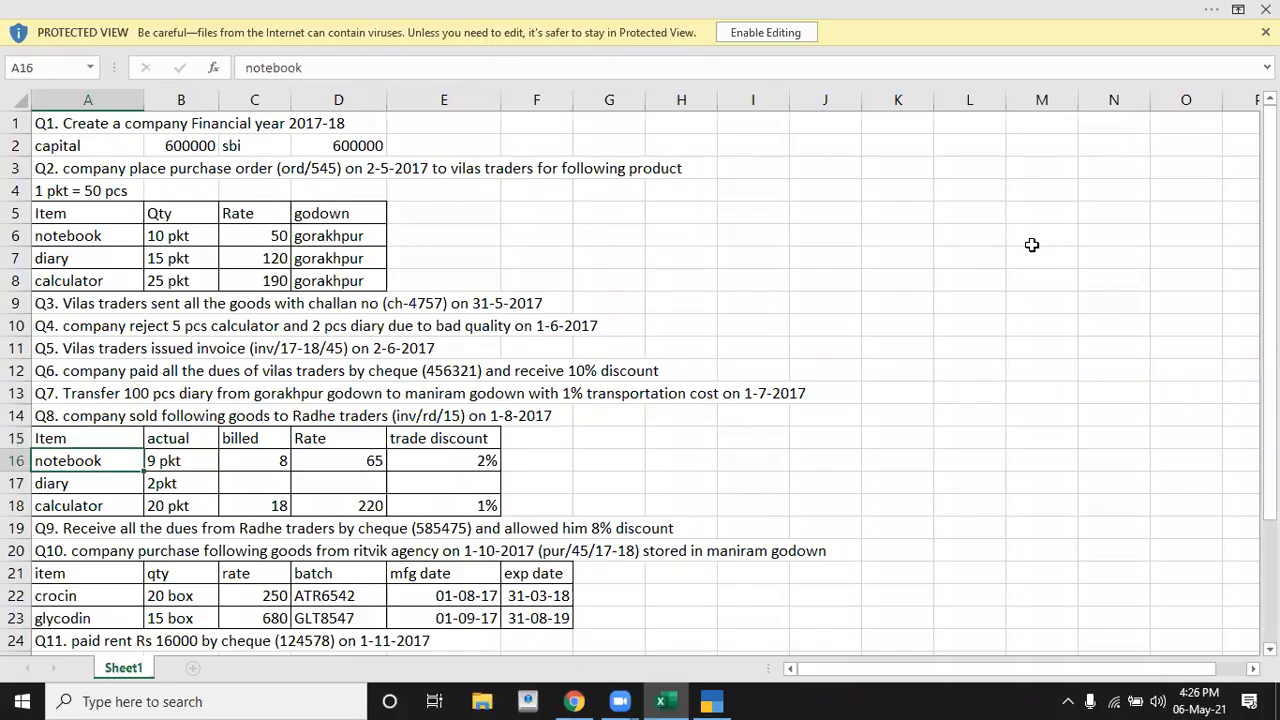
key("alt+Tab")
key("Down")
key("Down")
key("Down")
key("Return")
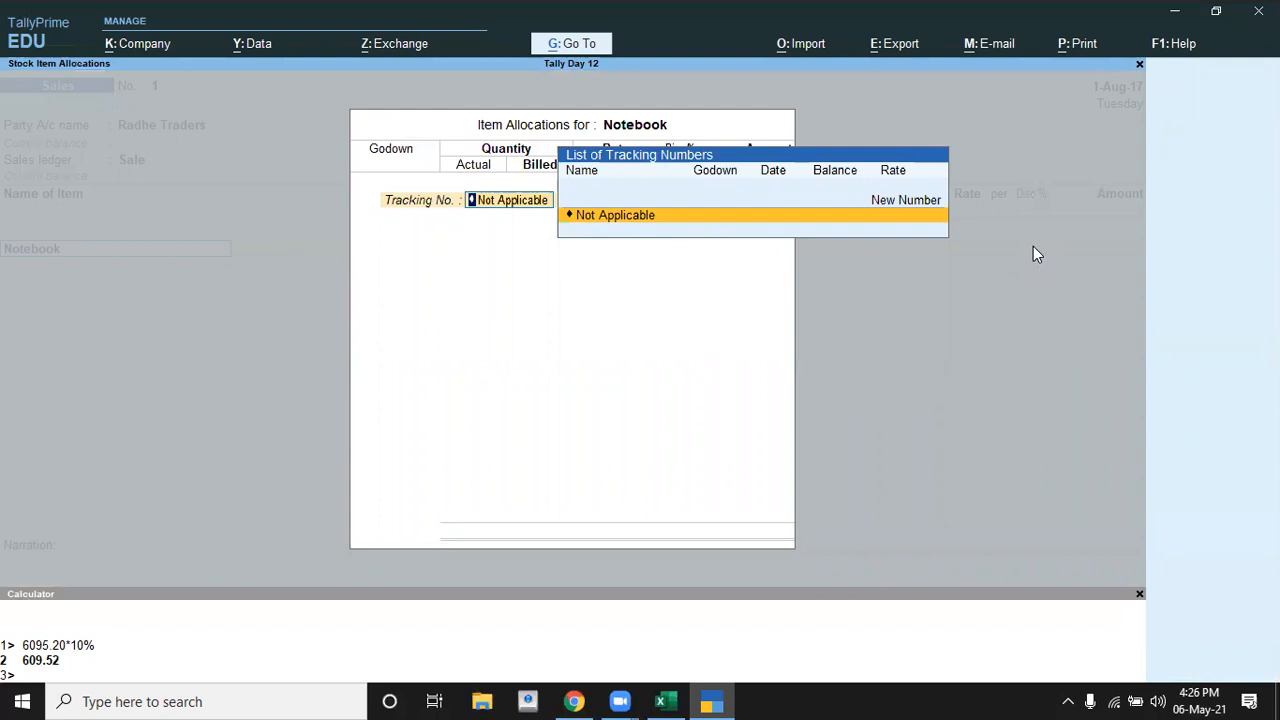
key("Return")
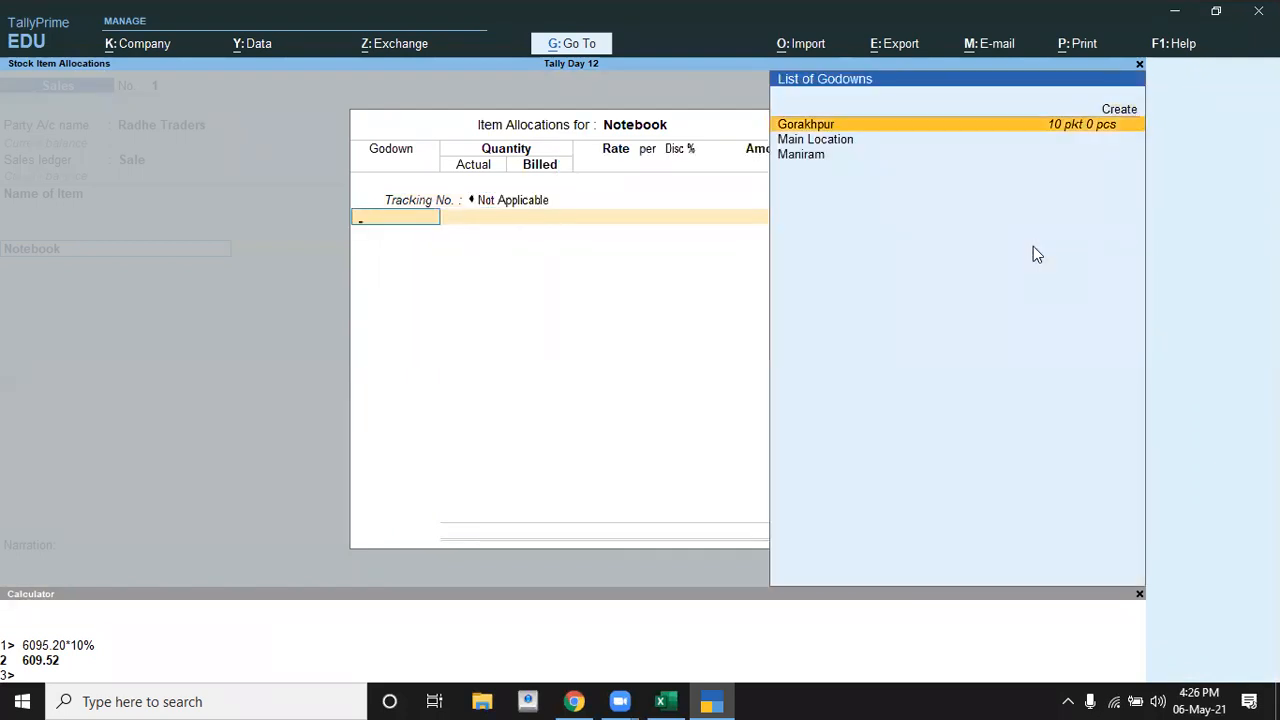
key("Return")
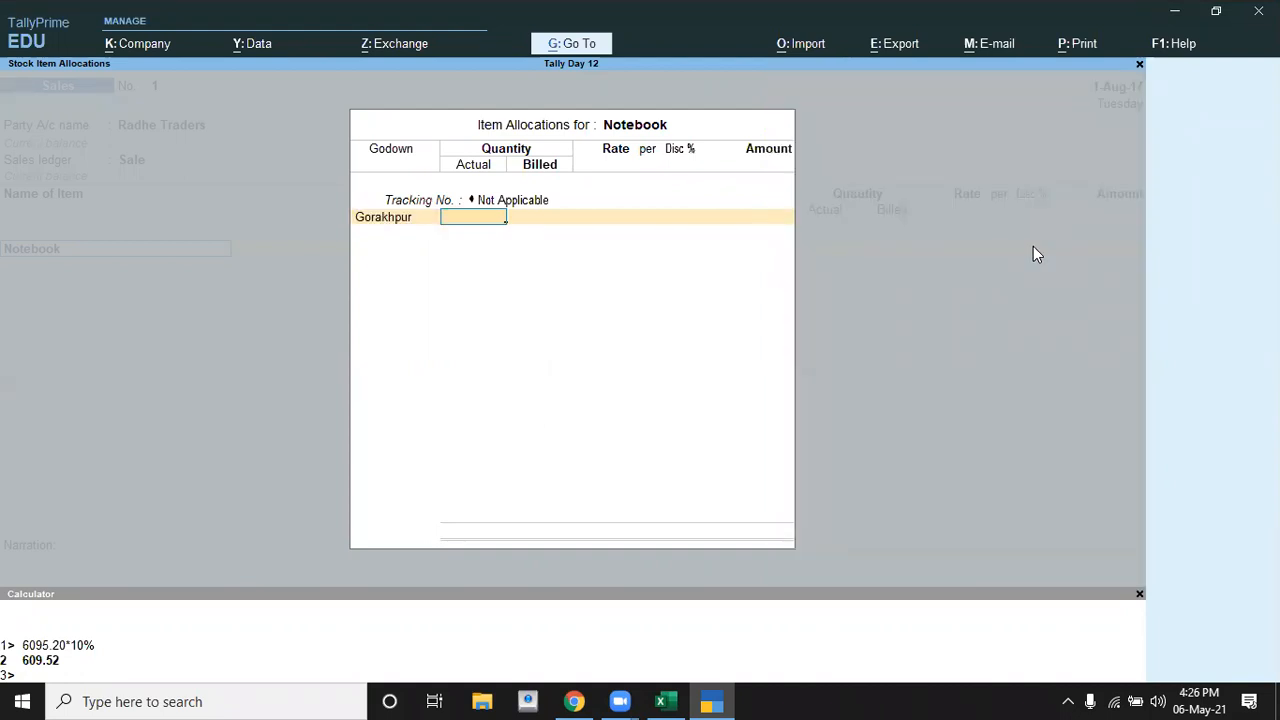
Enter the Notebook quantities from the Excel sheet as 9 pkt actual and 8 pkt billed
key("alt+Tab")
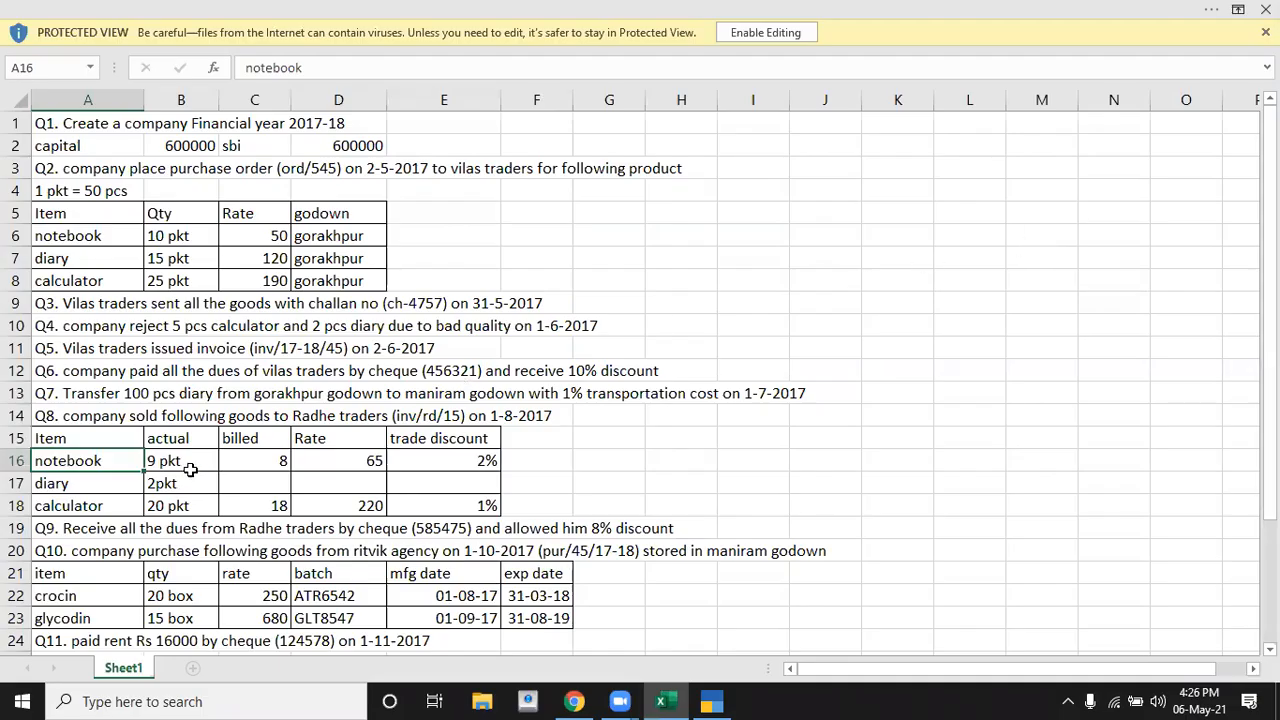
key("alt+Tab")
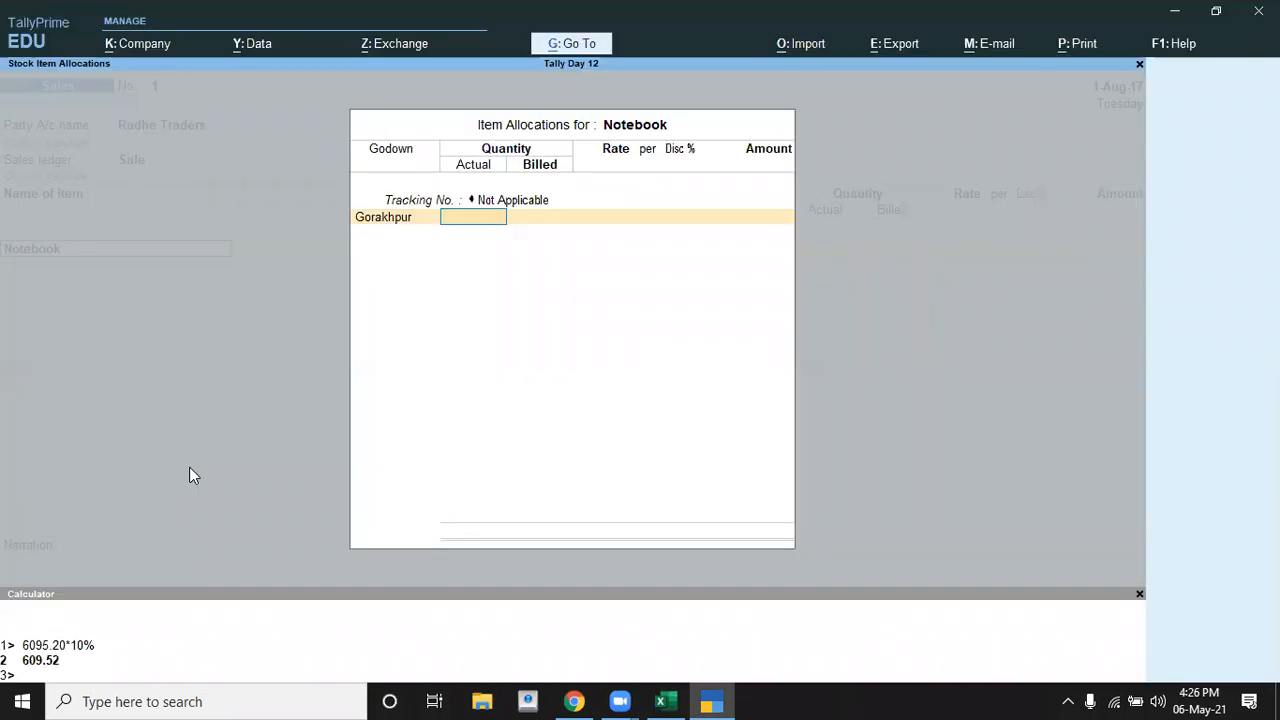
type("9")
key("Return")
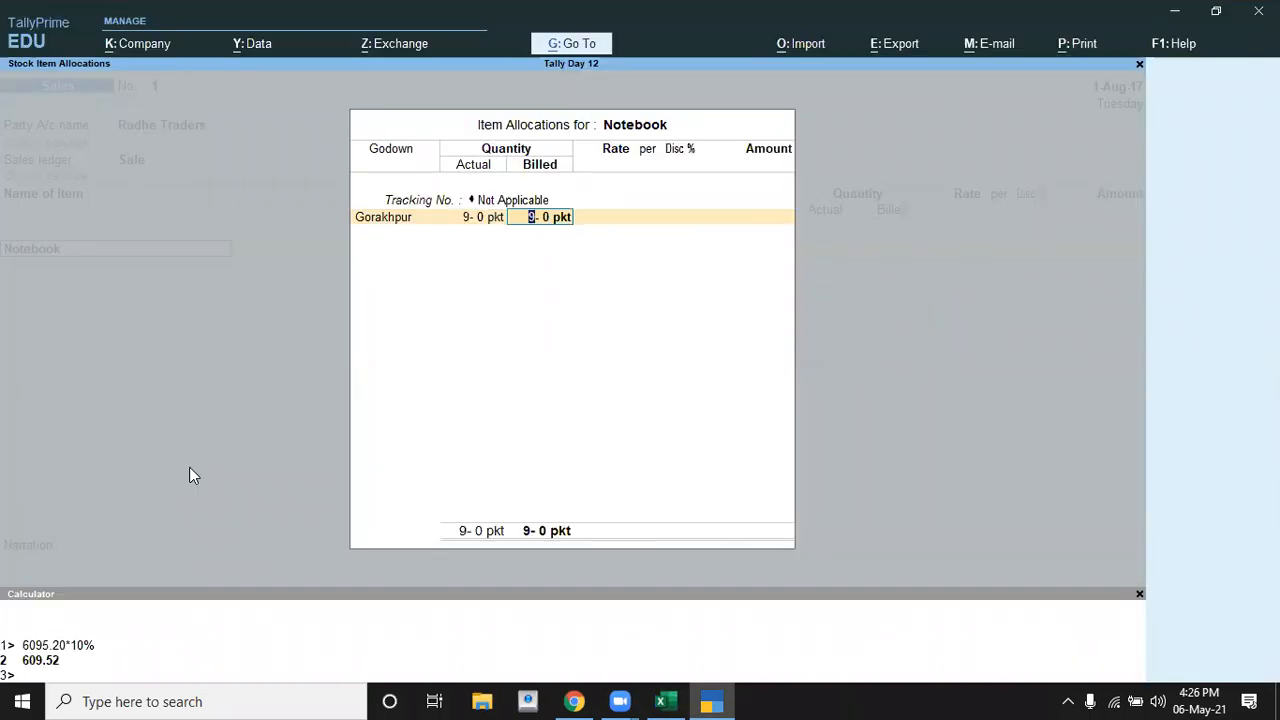
key("alt+Tab")
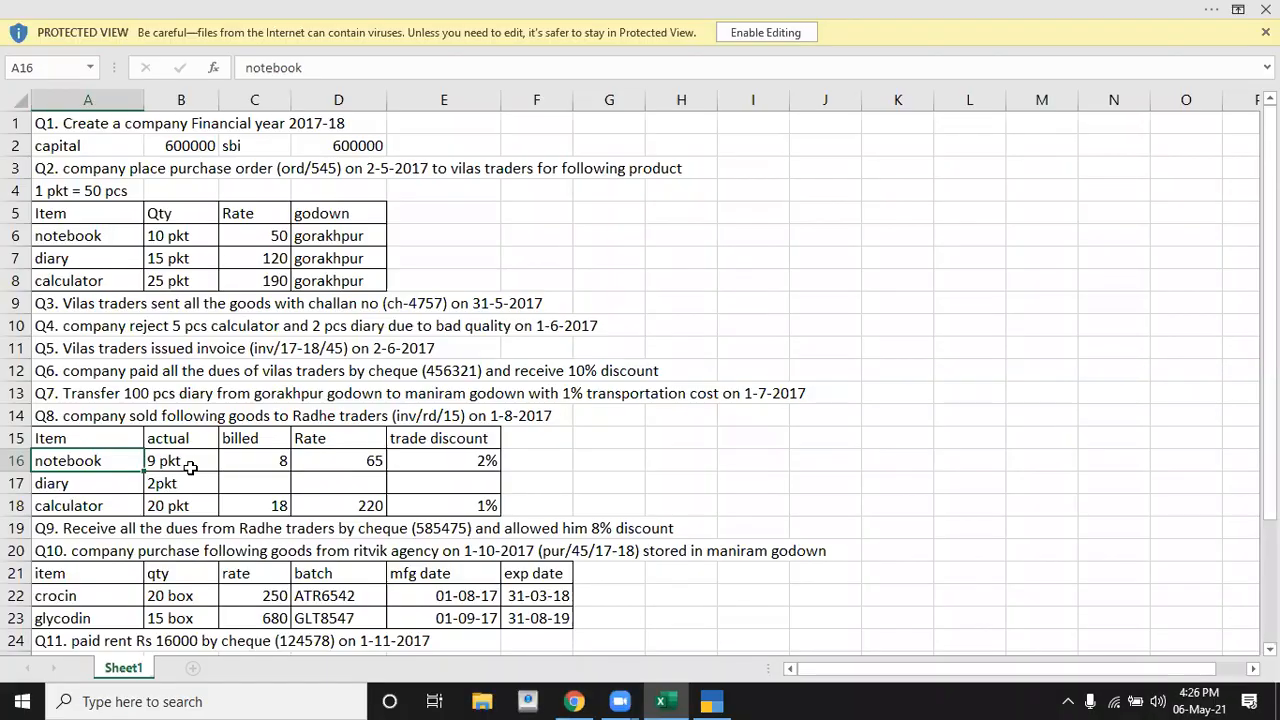
type("9")
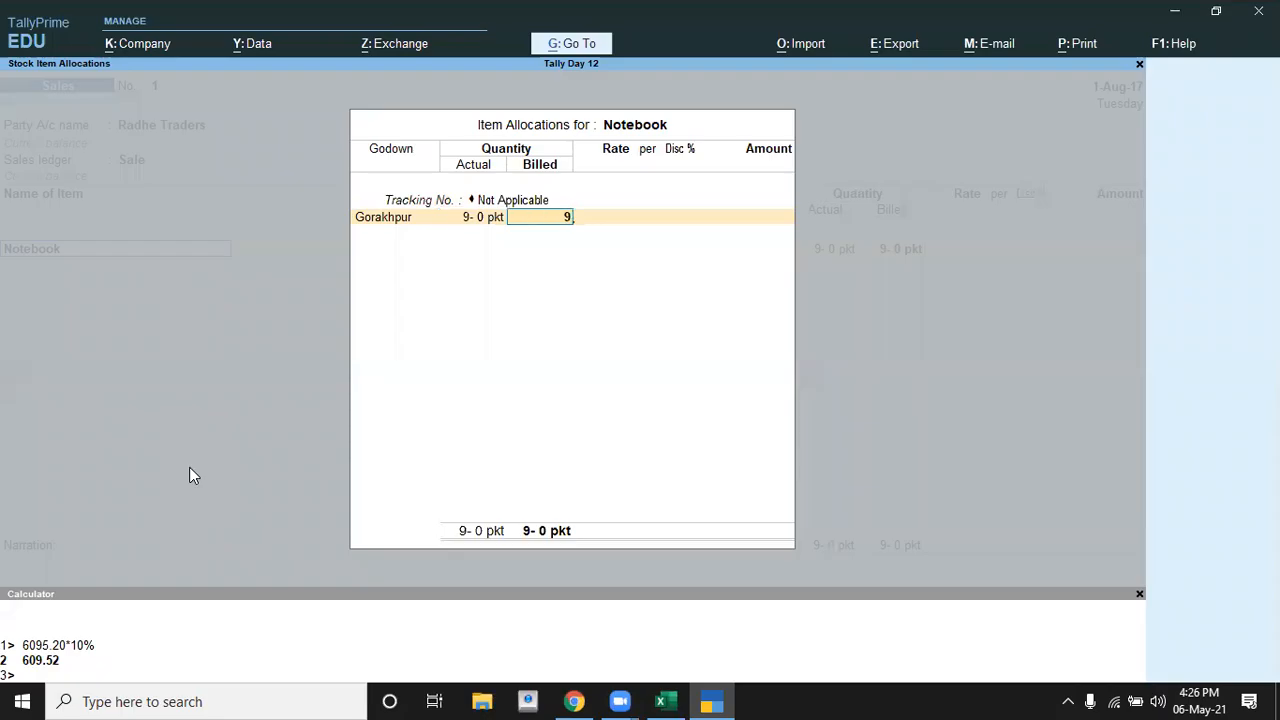
key("BackSpace")
type("8")
key("Return")
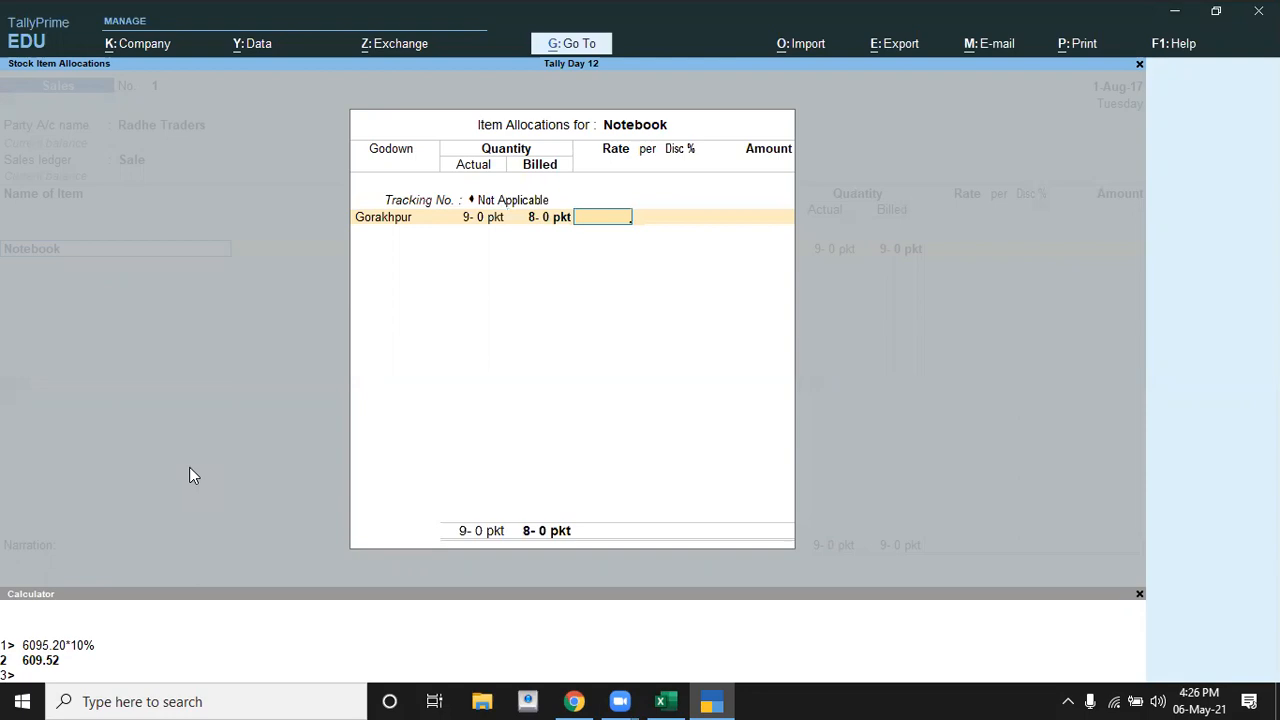
Set the Notebook rate to 65 per pkt, as given in the Excel sheet
key("alt+Tab")
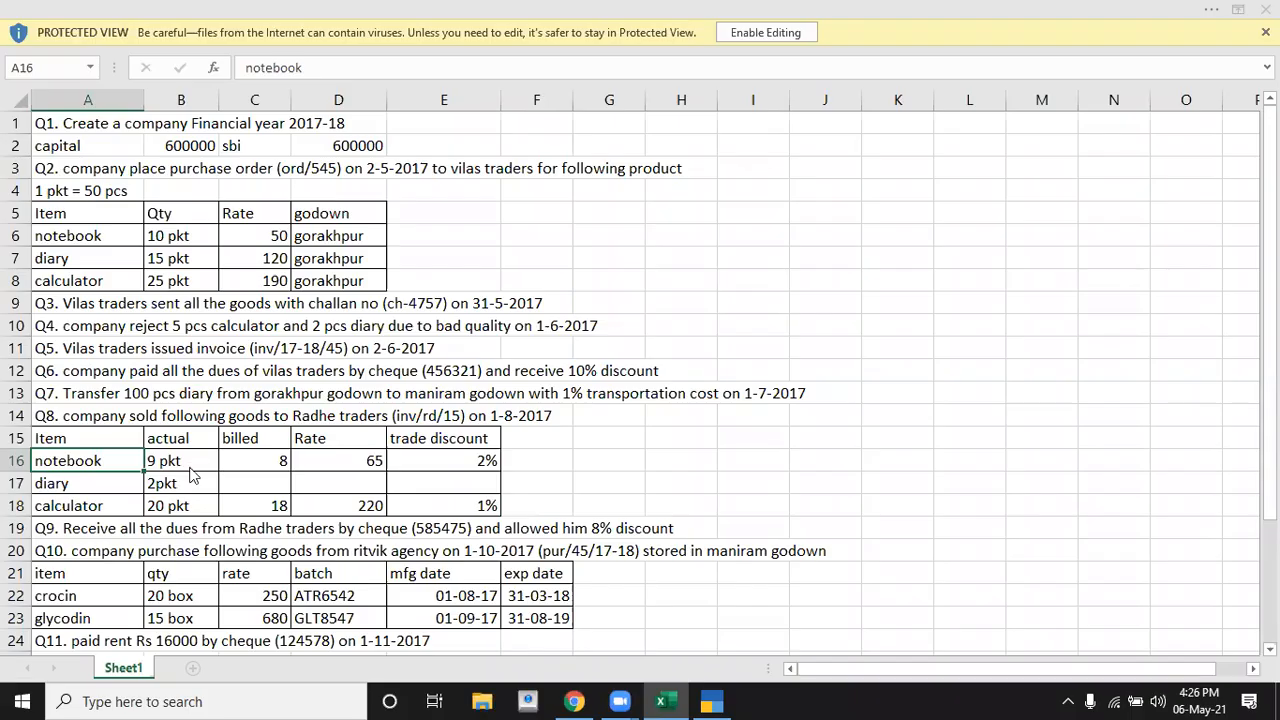
key("alt+Tab")
type("65")
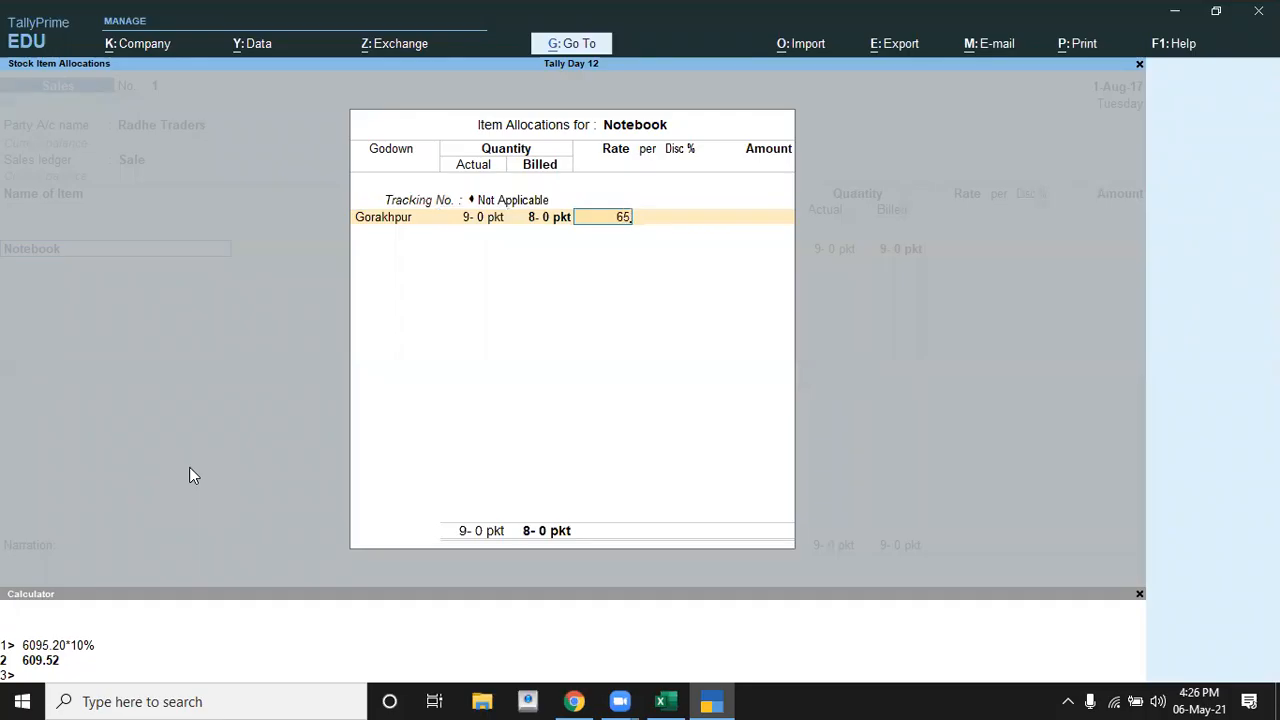
key("Return")
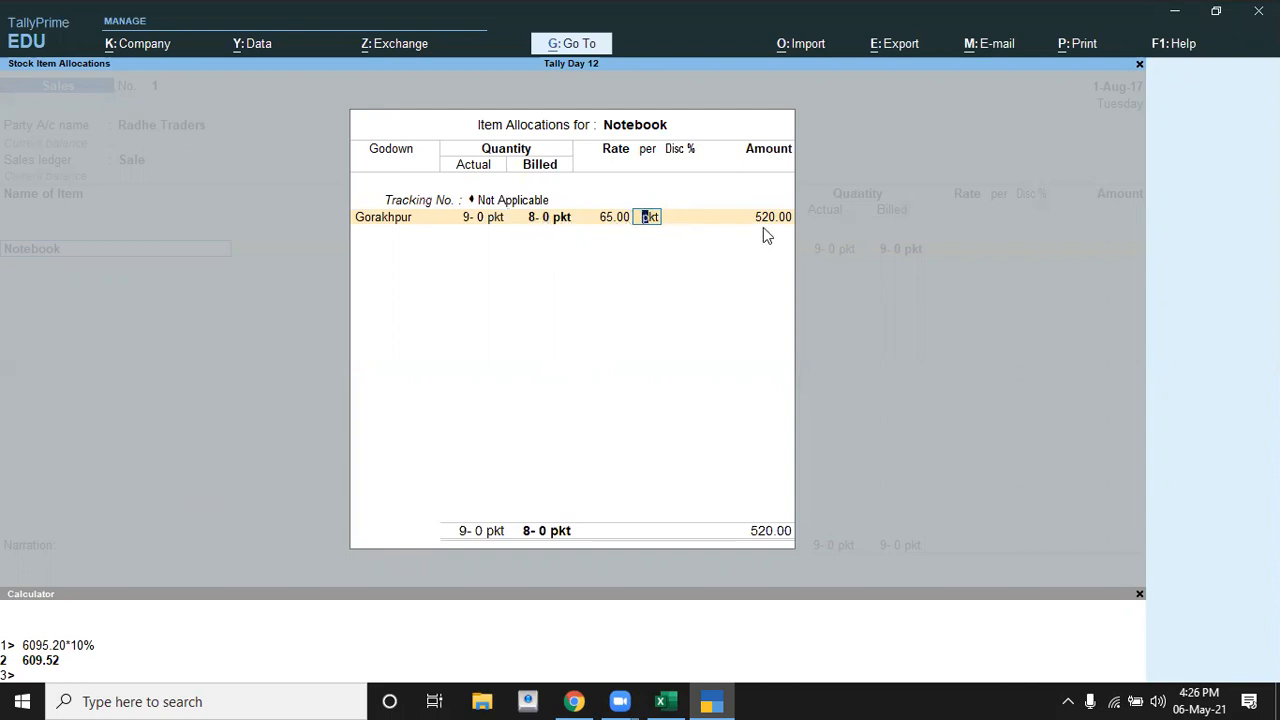
key("Return")
Apply the 2% trade discount from the Excel sheet to Notebook and finish its item allocation
key("alt+Tab")
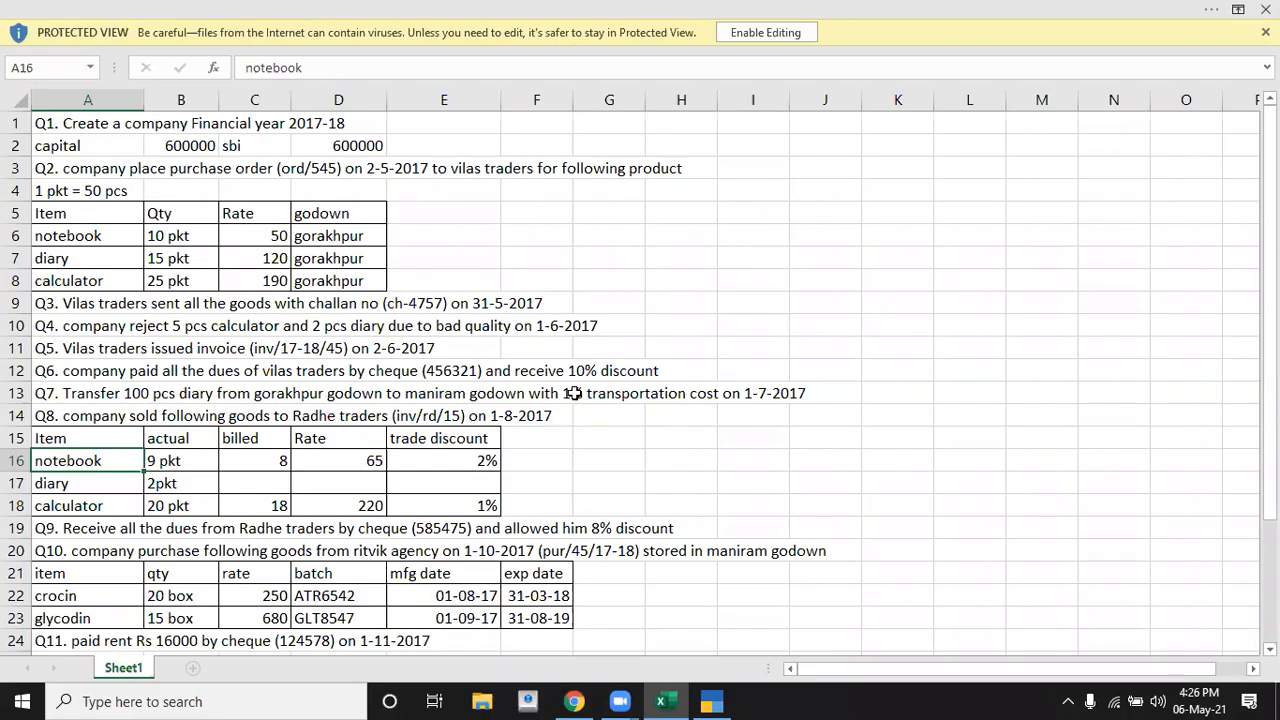
key("alt+Tab")
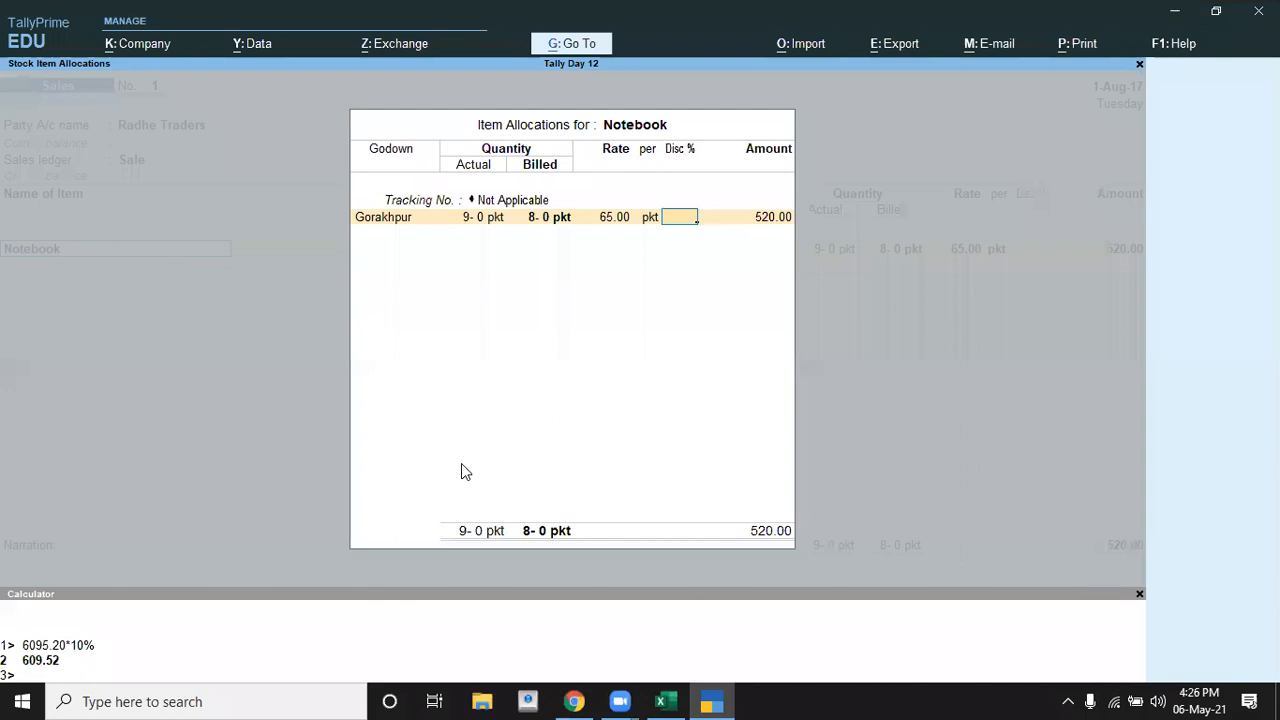
type("2")
key("Return")
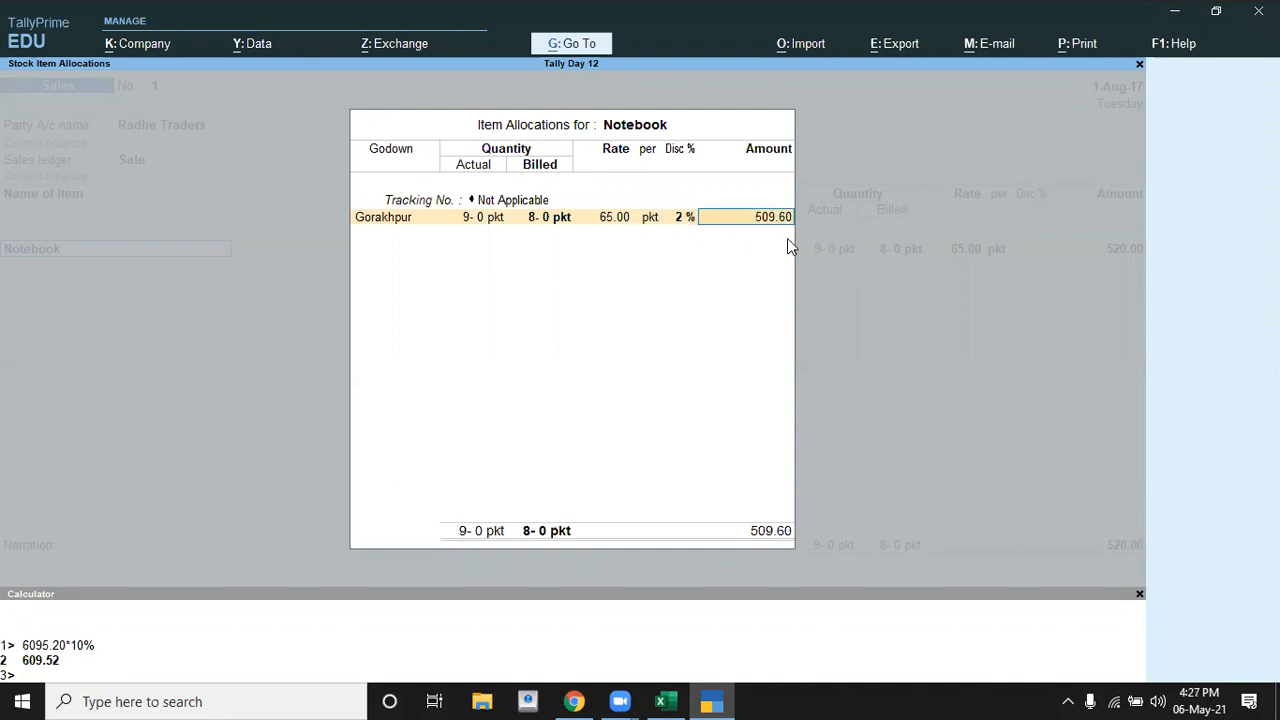
key("Return")
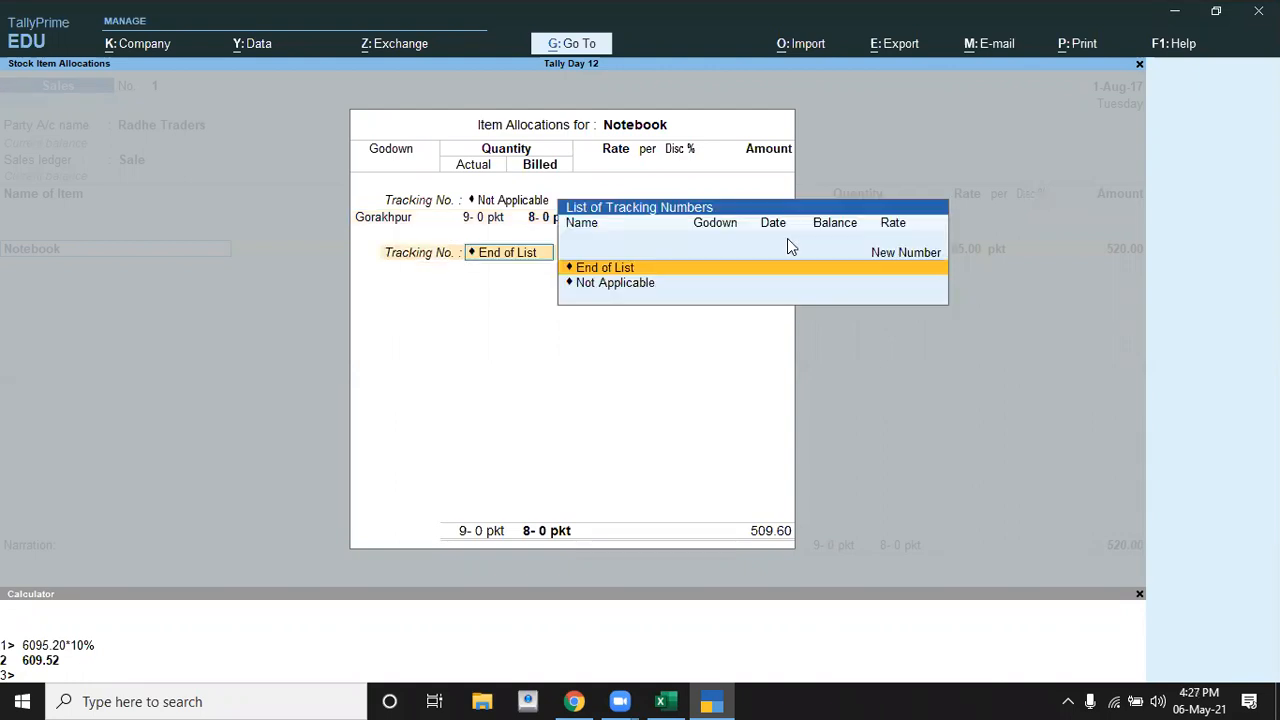
key("Return")
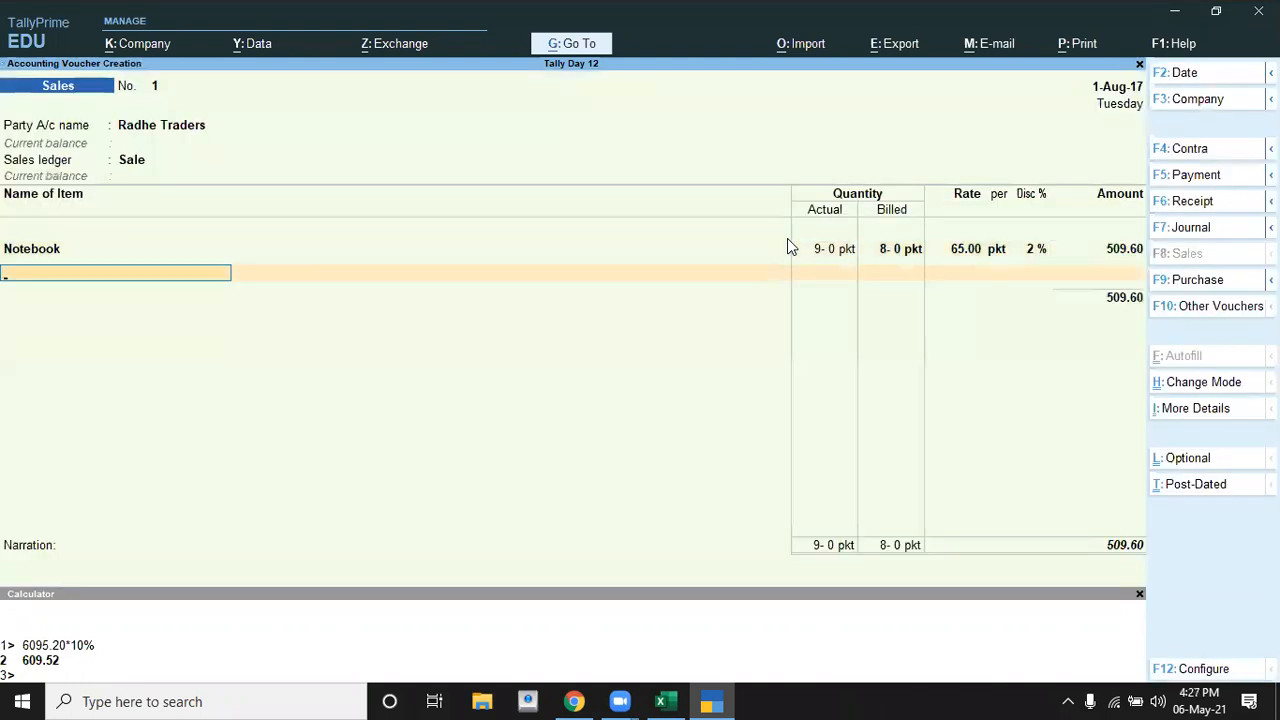
Check the next Q8 item in Excel and add Diary with tracking number Not Applicable and godown Maniram in TallyPrime
key("alt+Tab")
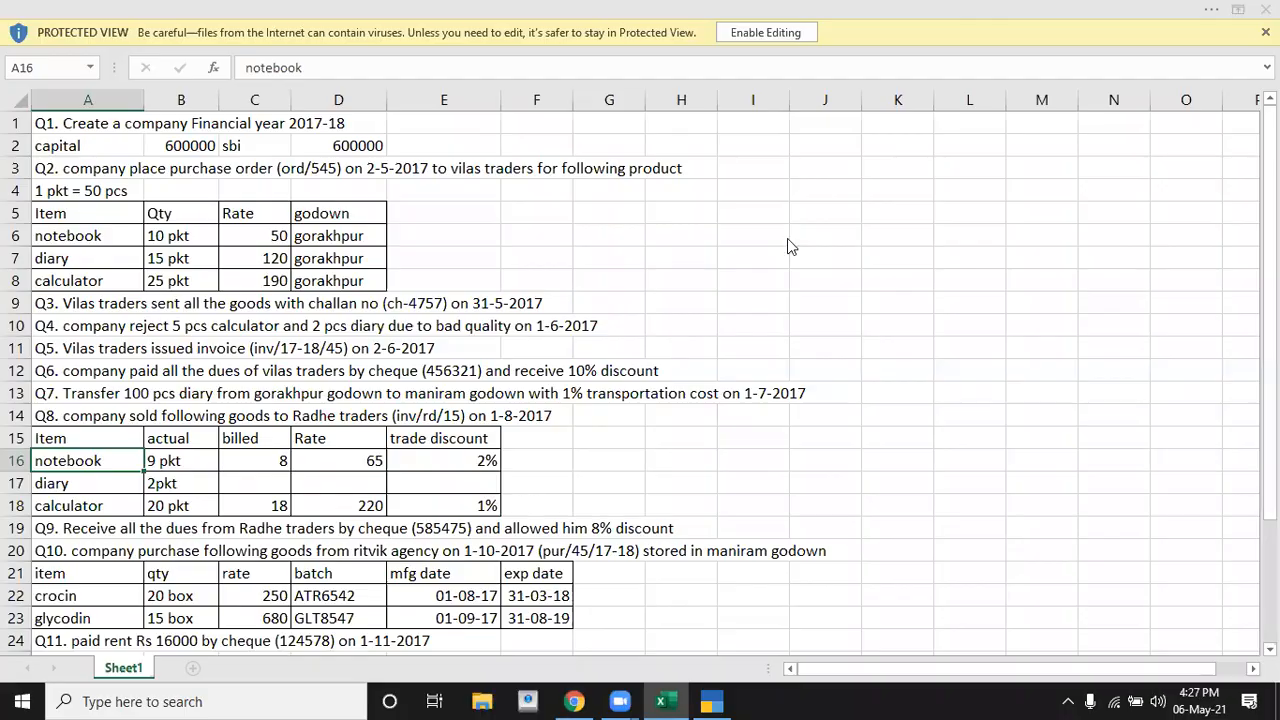
key("alt+Tab")
key("Down")
key("Down")
key("Return")
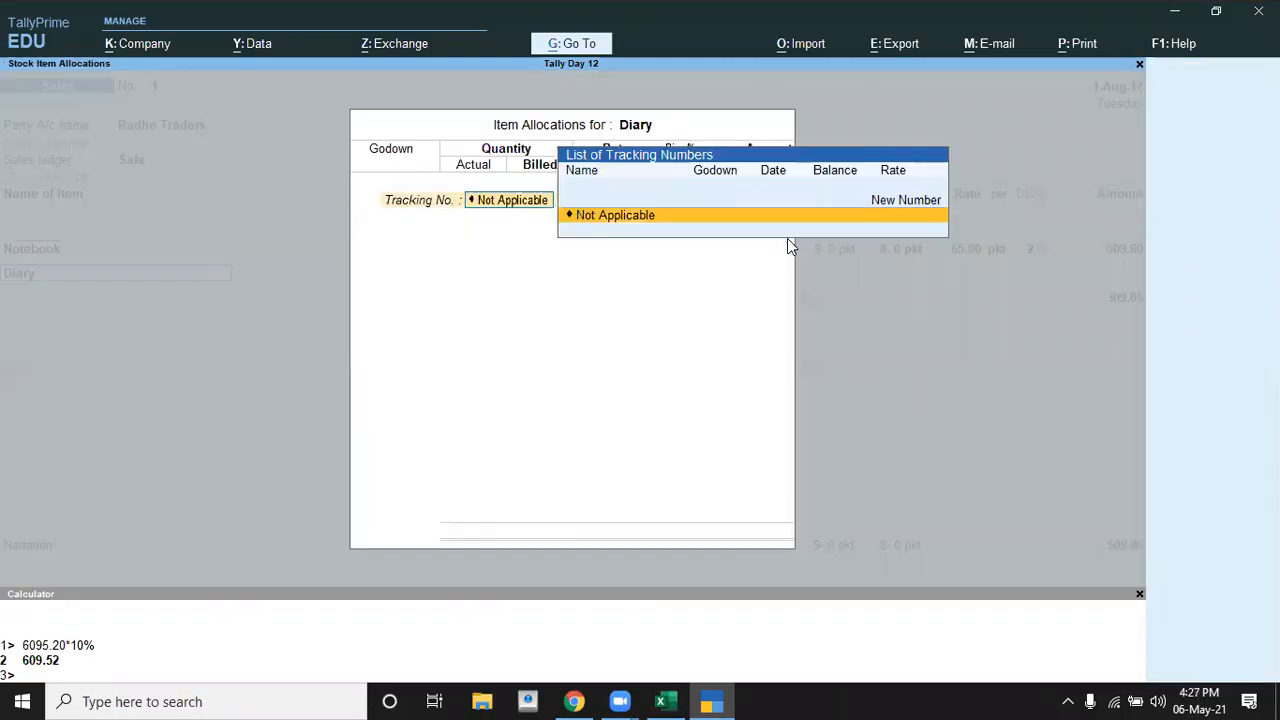
key("Return")
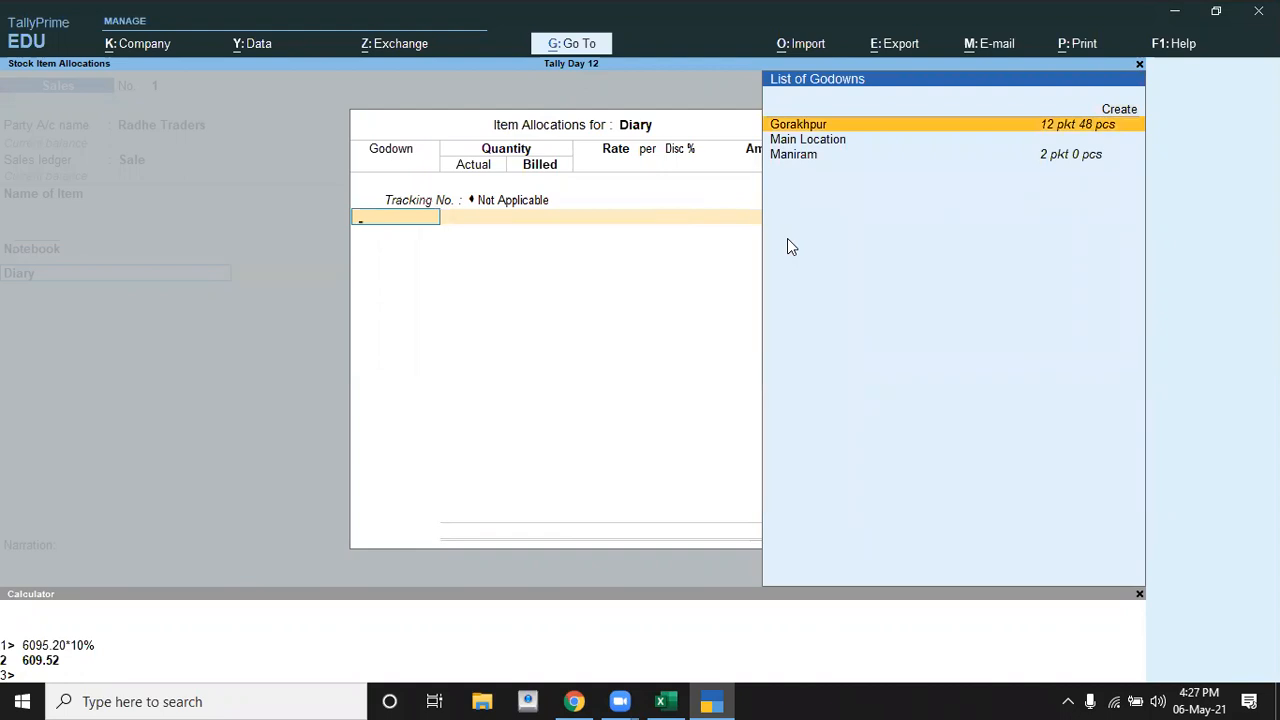
key("alt+Tab")
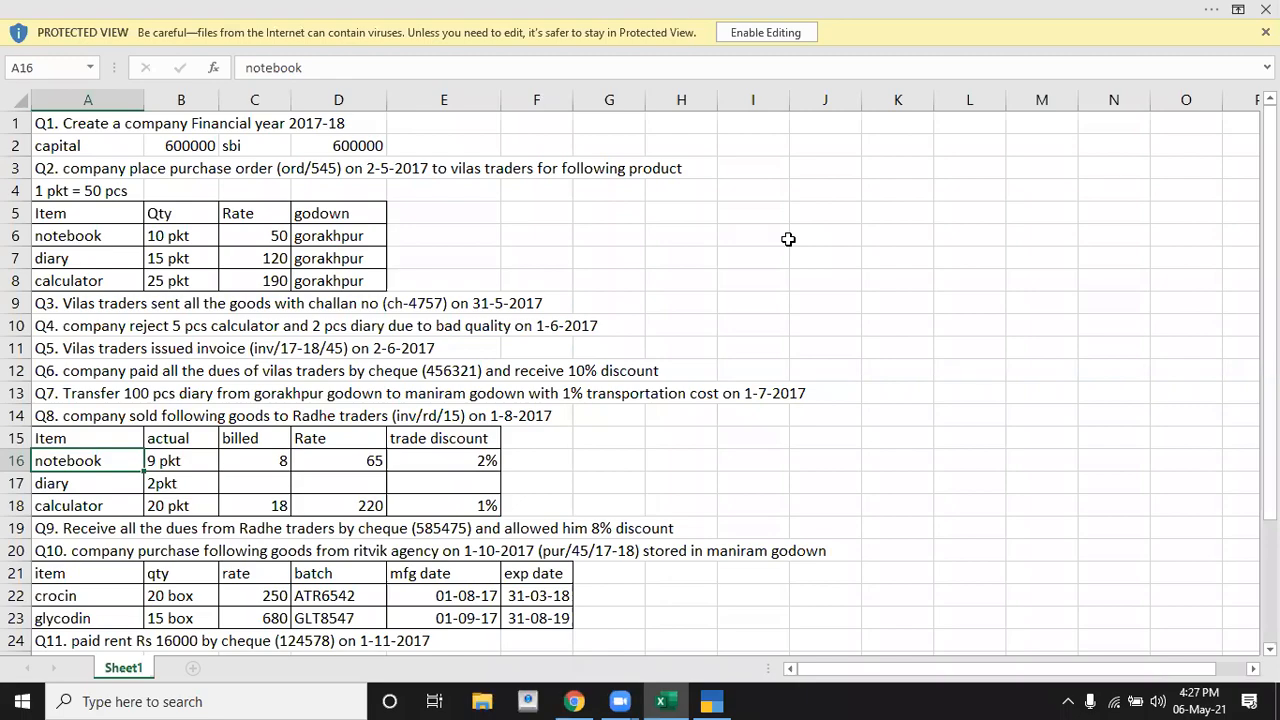
key("alt+Tab")
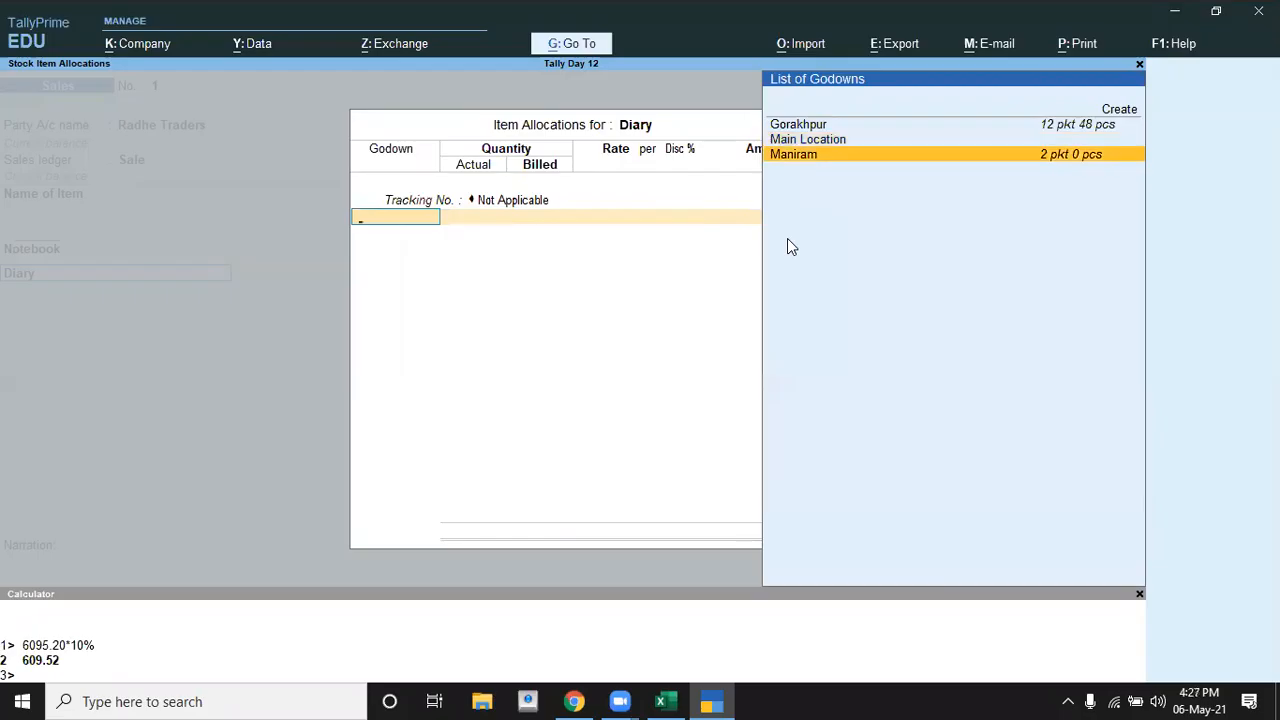
key("Return")
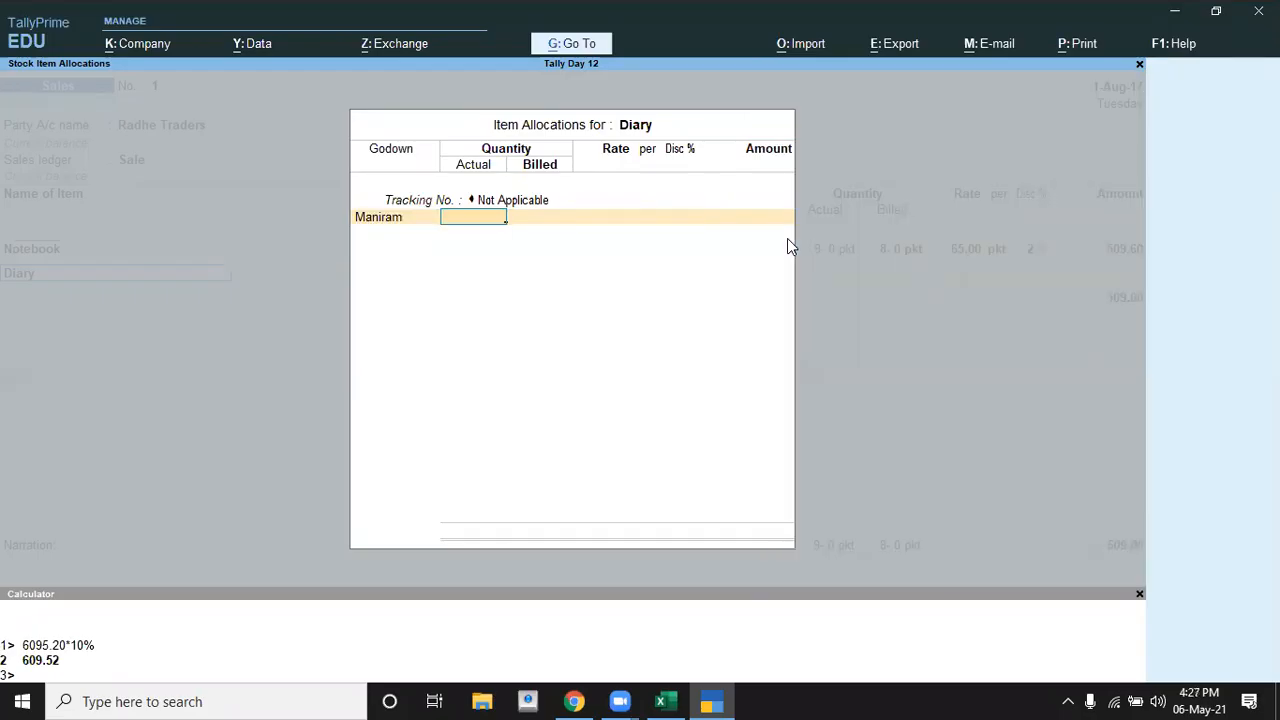
Enter 2 pkt as Diary's actual quantity per the Excel sheet, leave billed quantity and amount blank, and finish the item
key("alt+Tab")
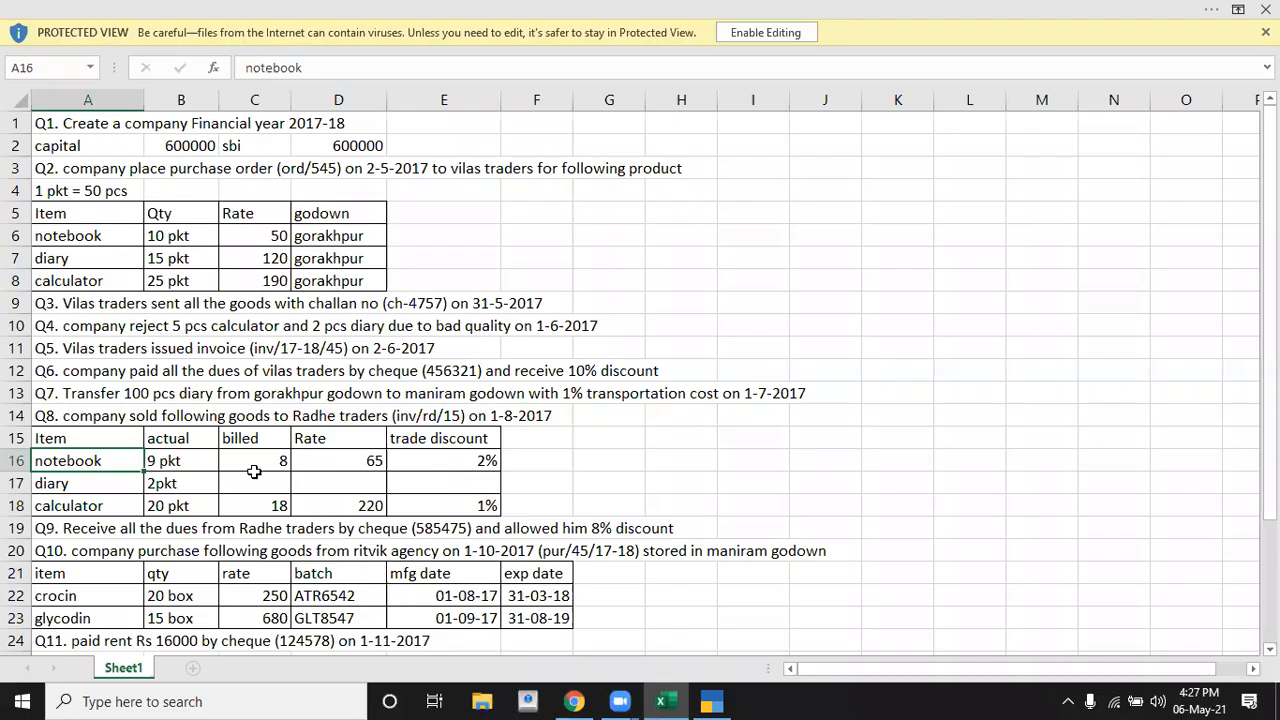
left_click(166, 486)
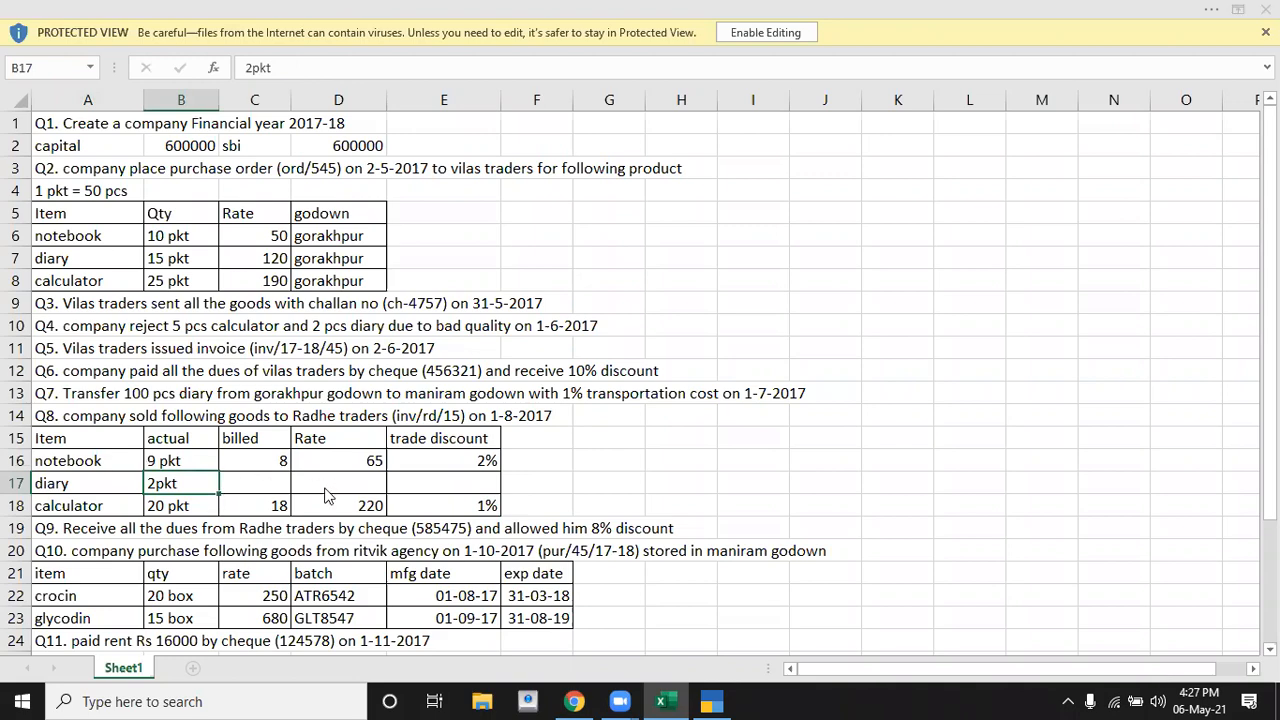
key("alt+Tab")
type("2")
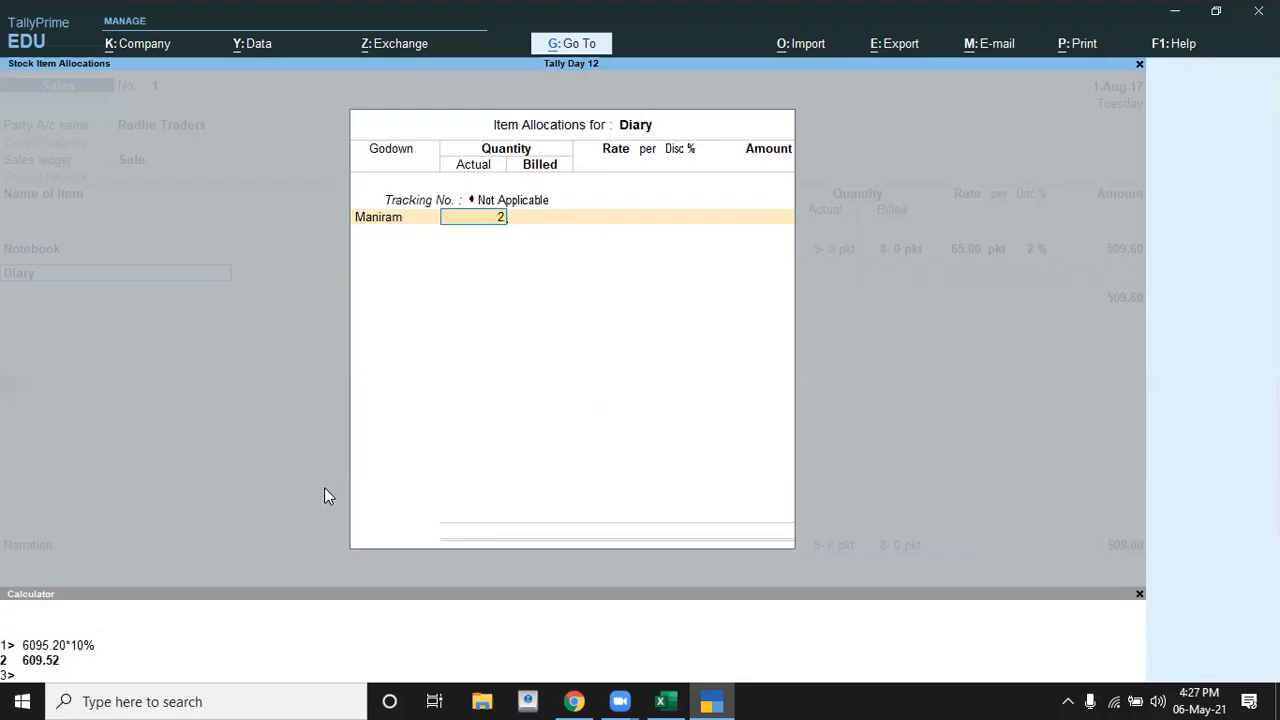
key("Return")
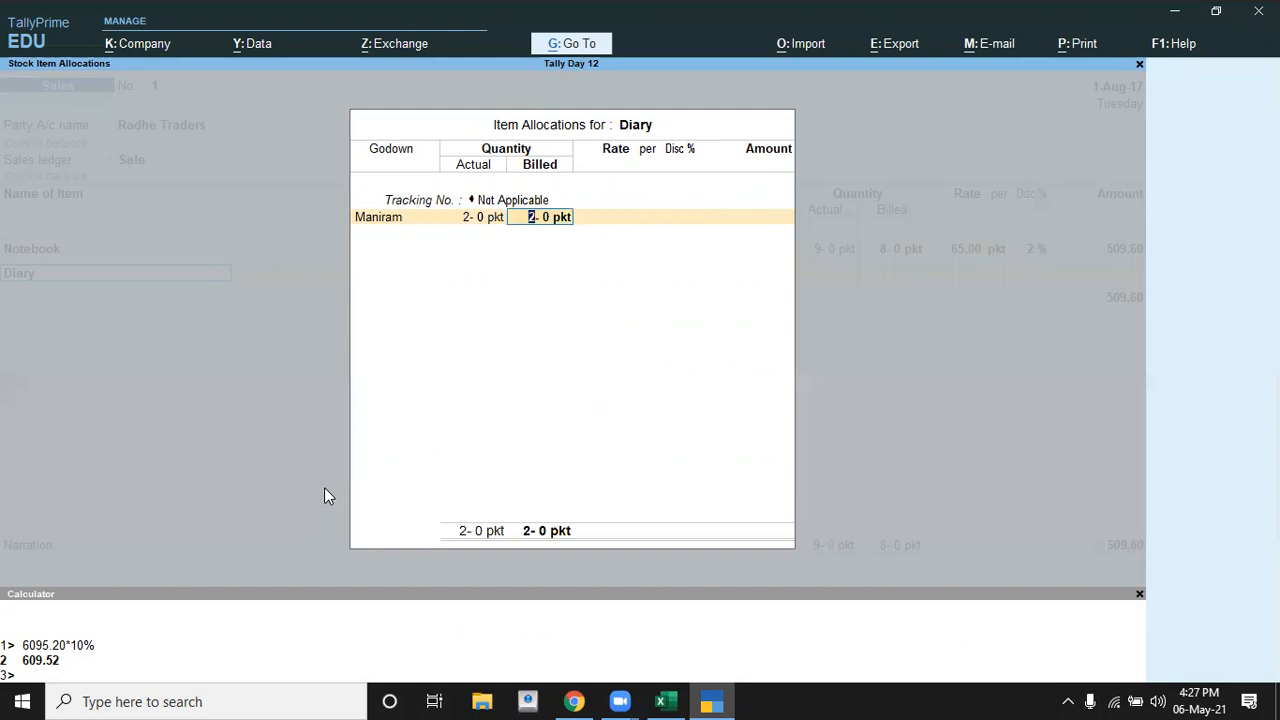
key("BackSpace")
key("Return")
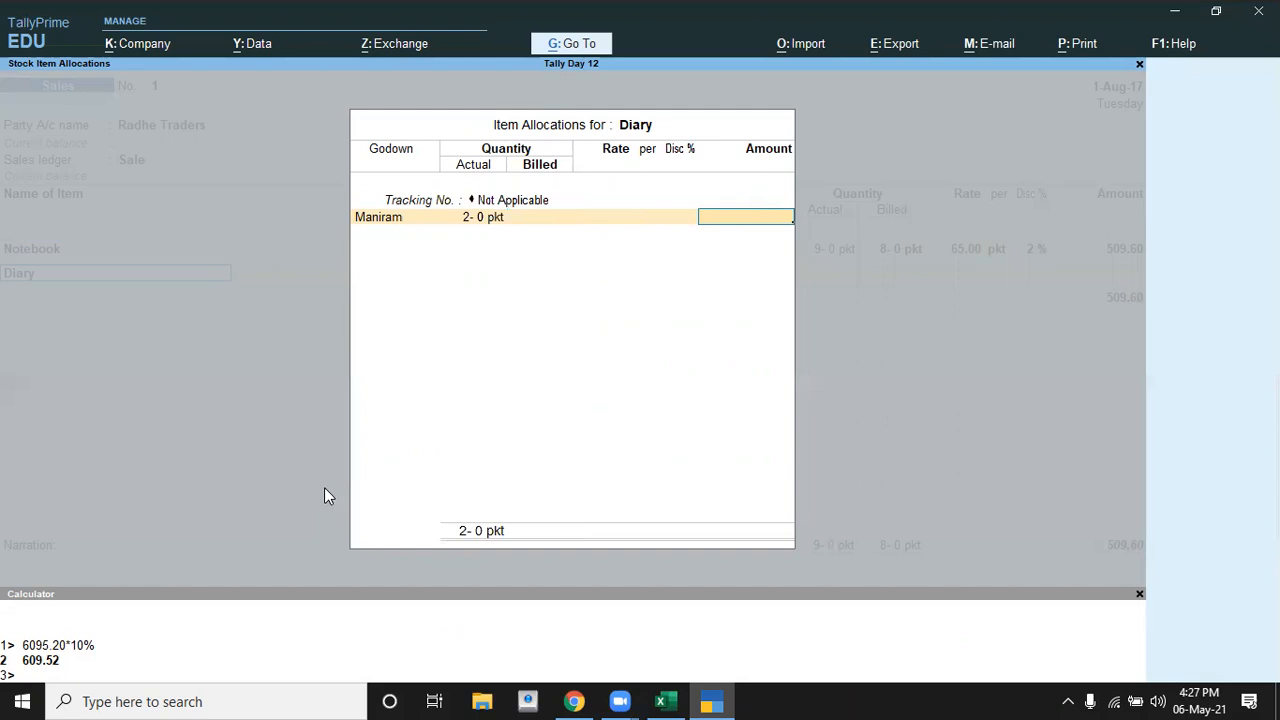
key("Return")
key("Return")
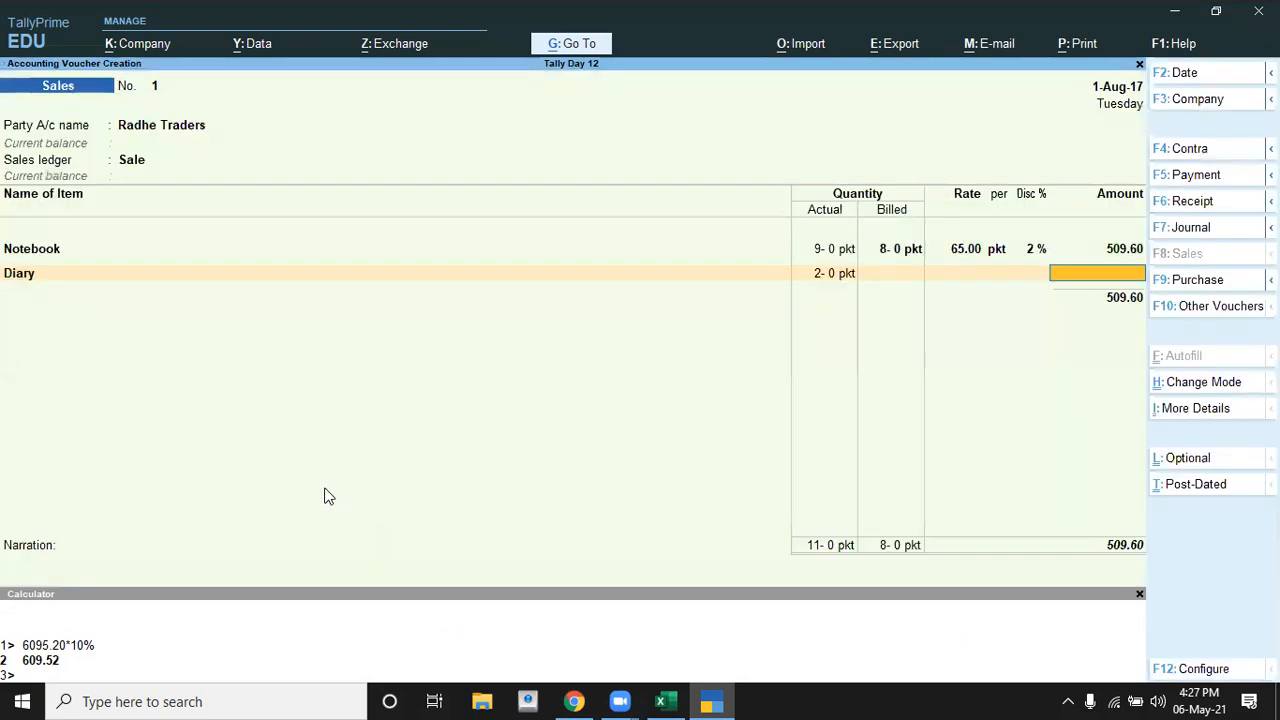
key("Return")
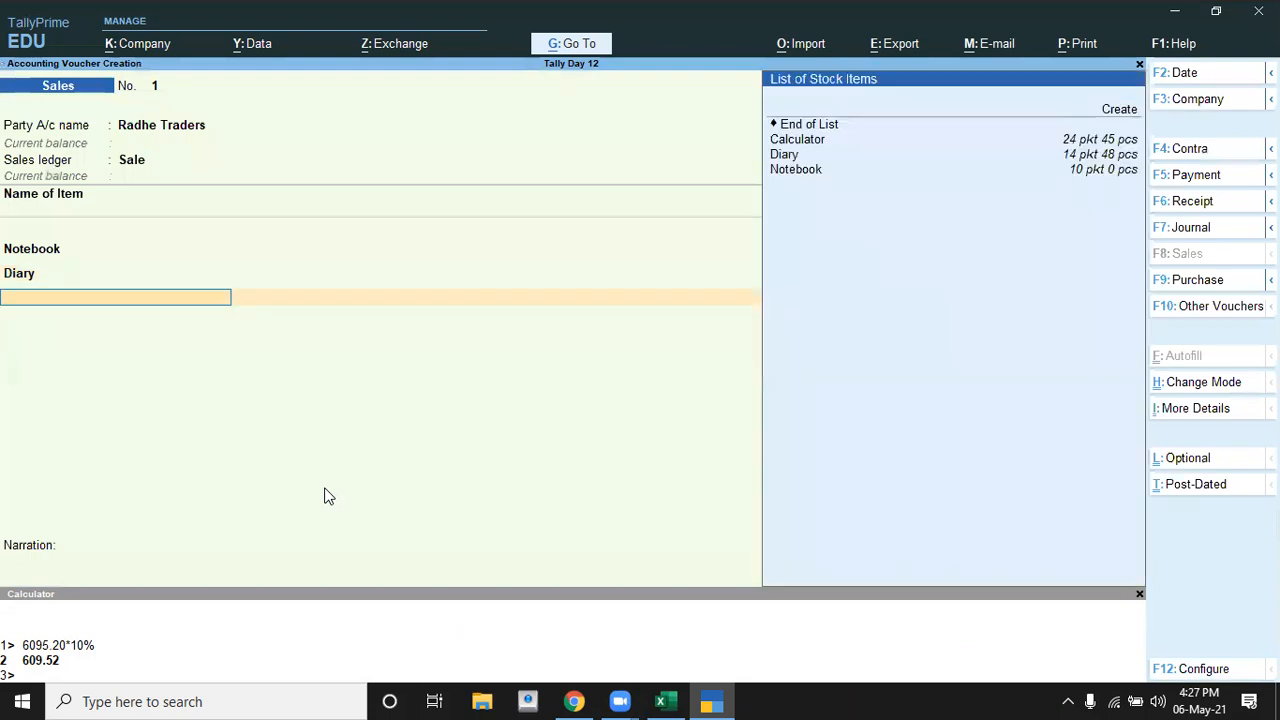
Check the last Q8 item in Excel and add Calculator with tracking number Not Applicable and godown Gorakhpur
key("Down")
key("Down")
key("Down")
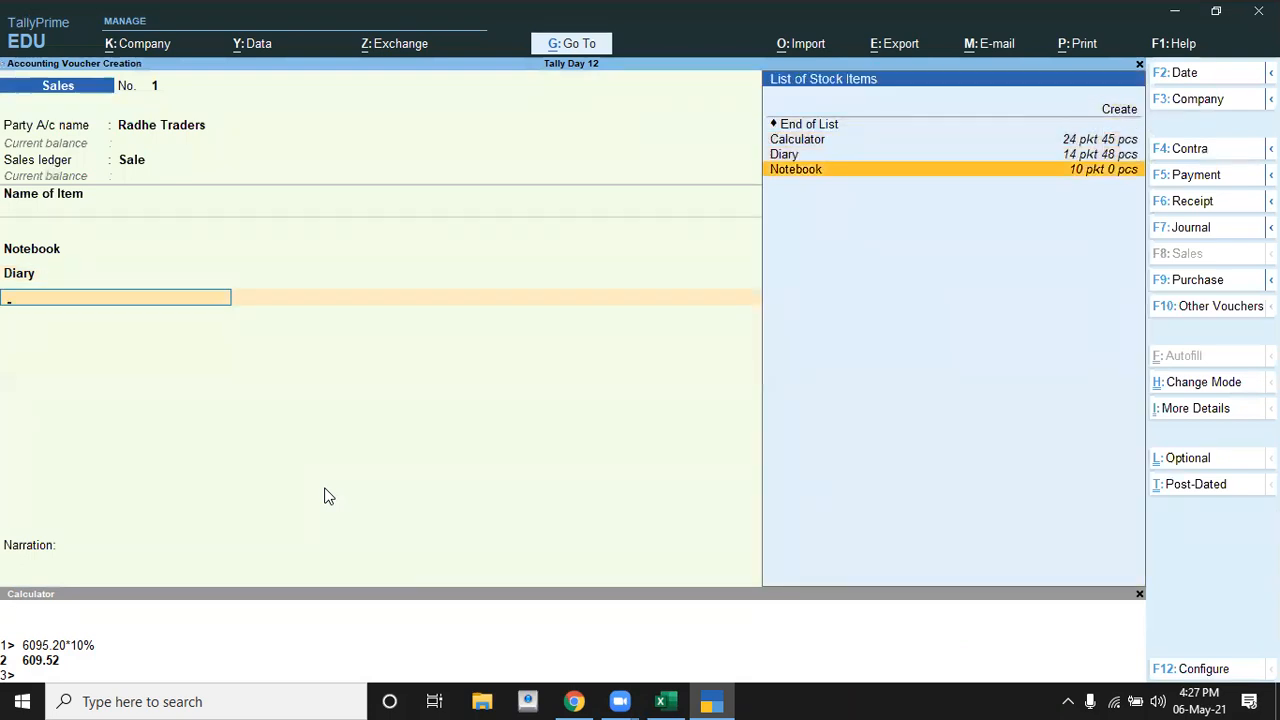
key("Up")
key("Up")
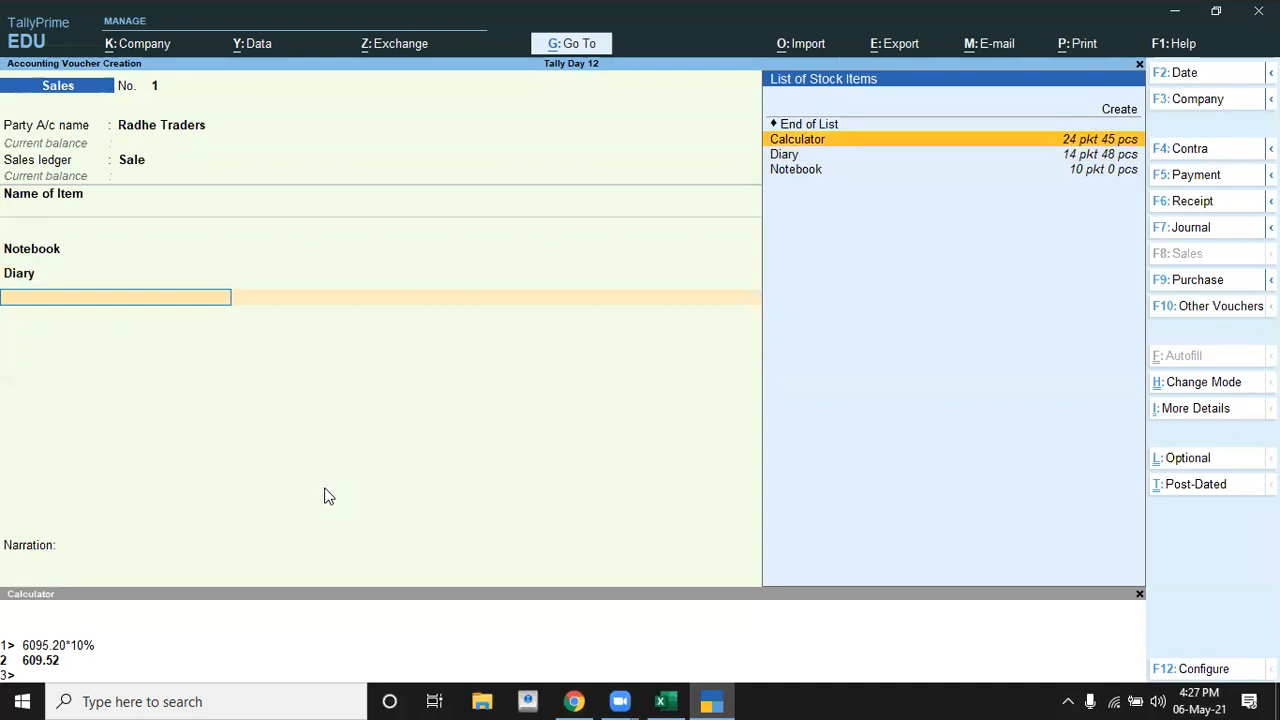
key("alt+Tab")
key("Down")
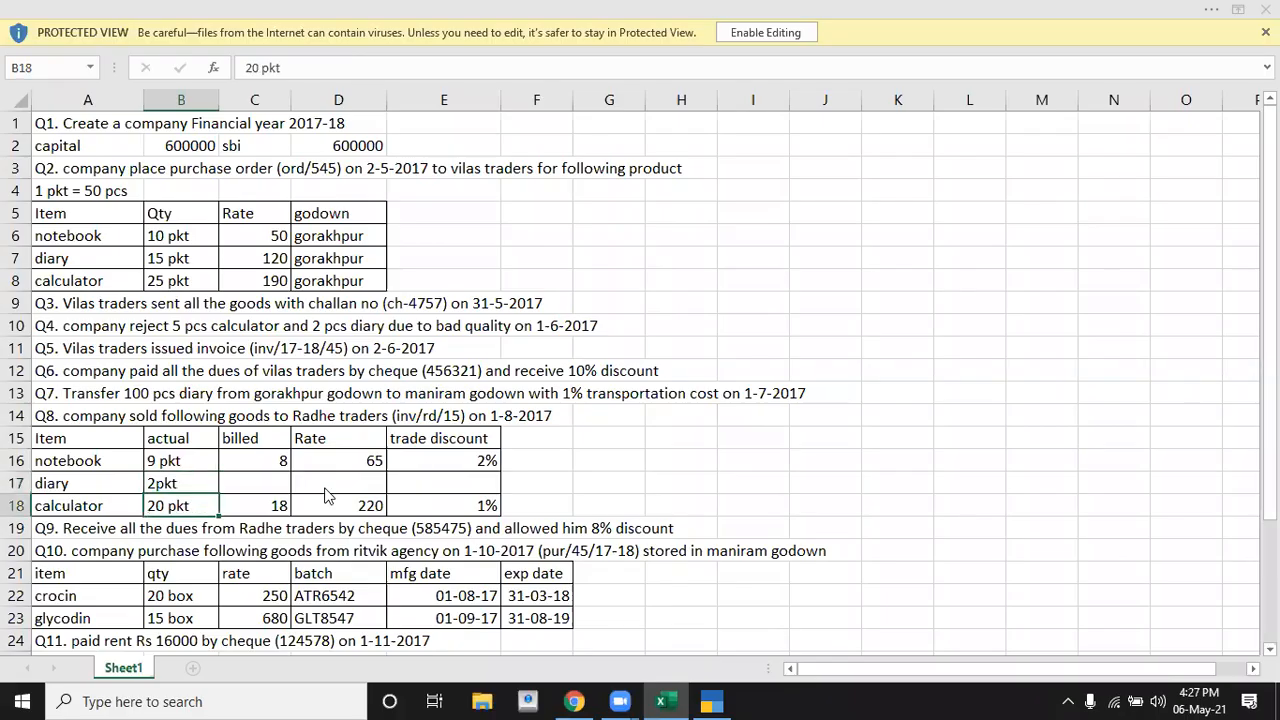
key("alt+Tab")
key("Return")
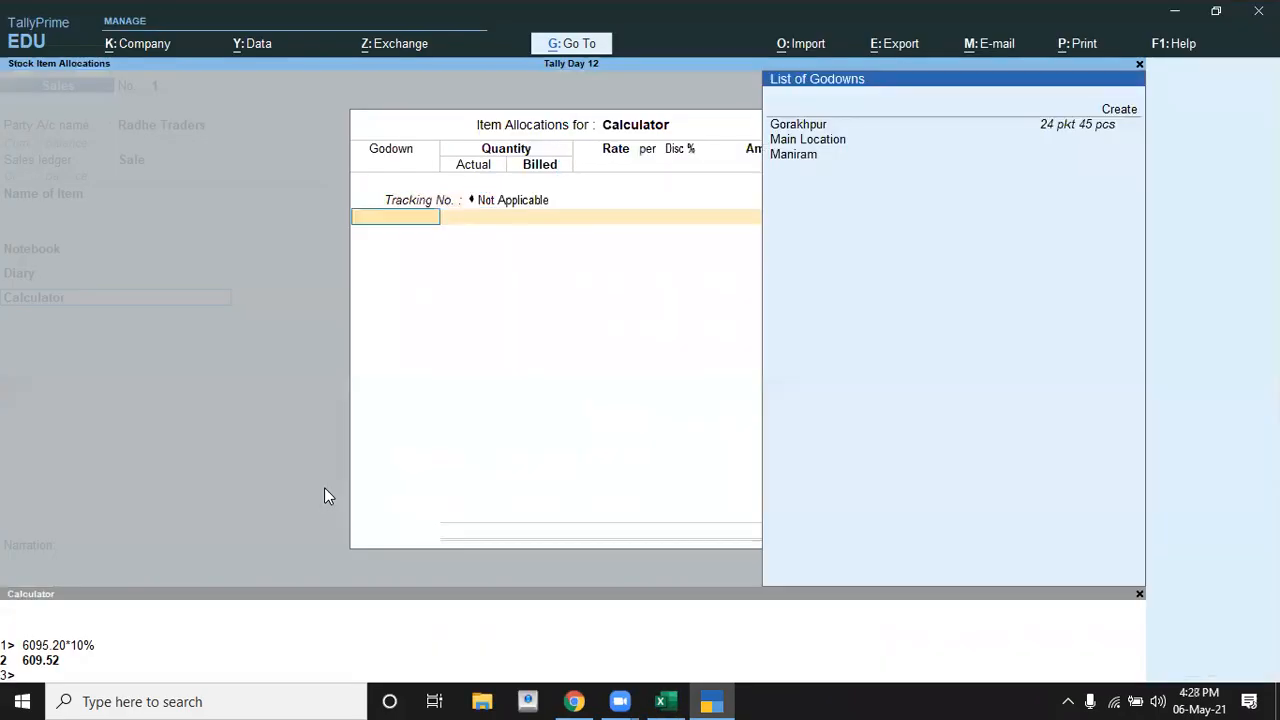
key("Return")
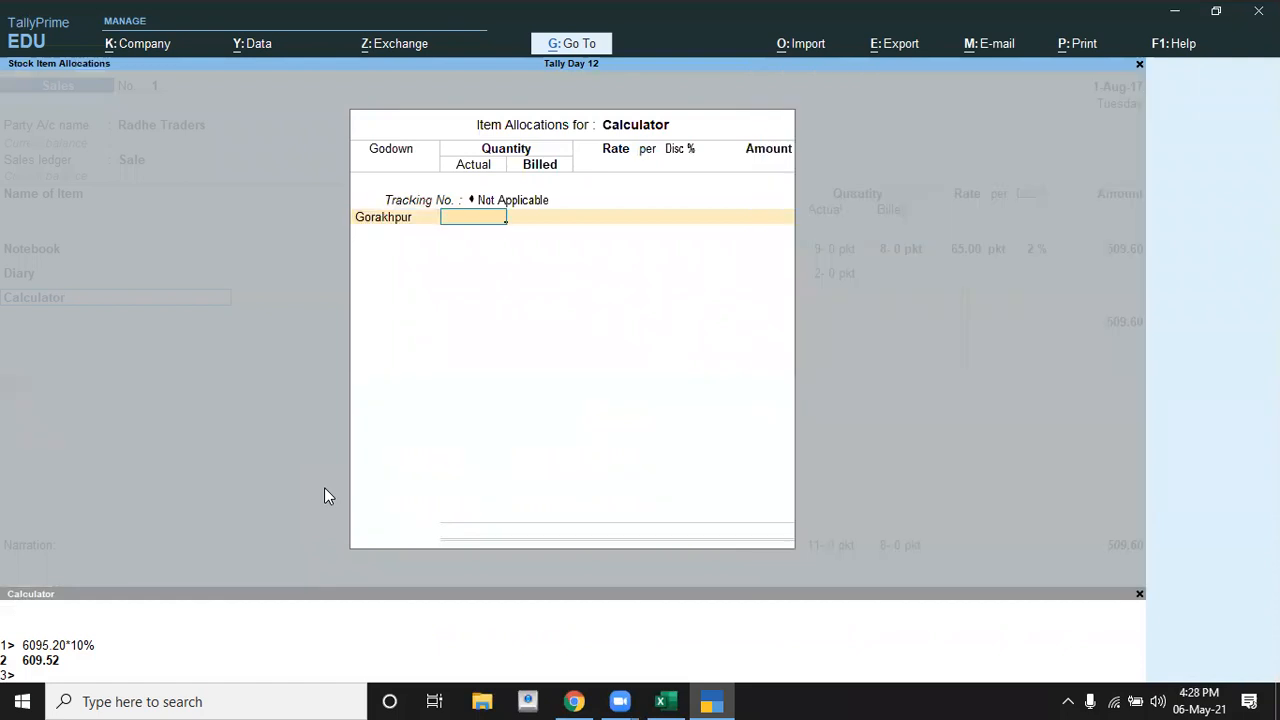
Enter the Calculator quantities from the Excel sheet as 20 pkt actual and 18 pkt billed
key("alt+Tab")
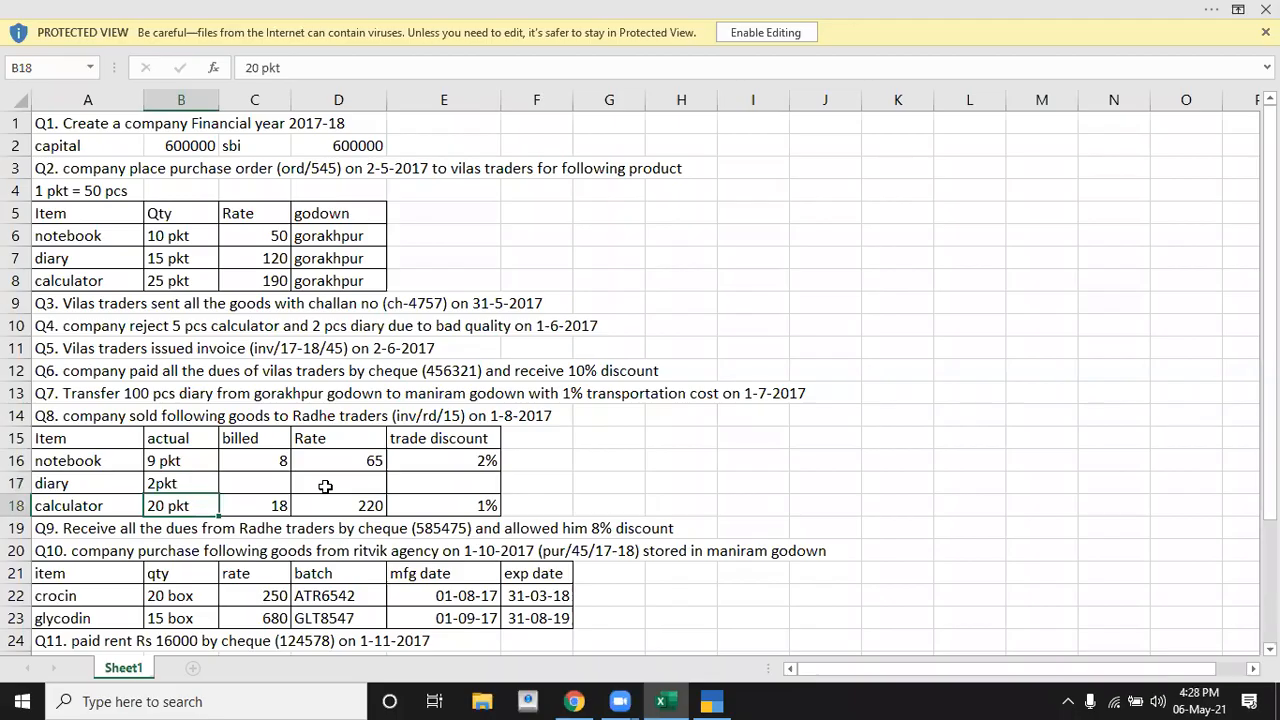
key("alt+Tab")
type("1")
type("20- 0 pkt")
key("Return")
type("18")
key("Return")
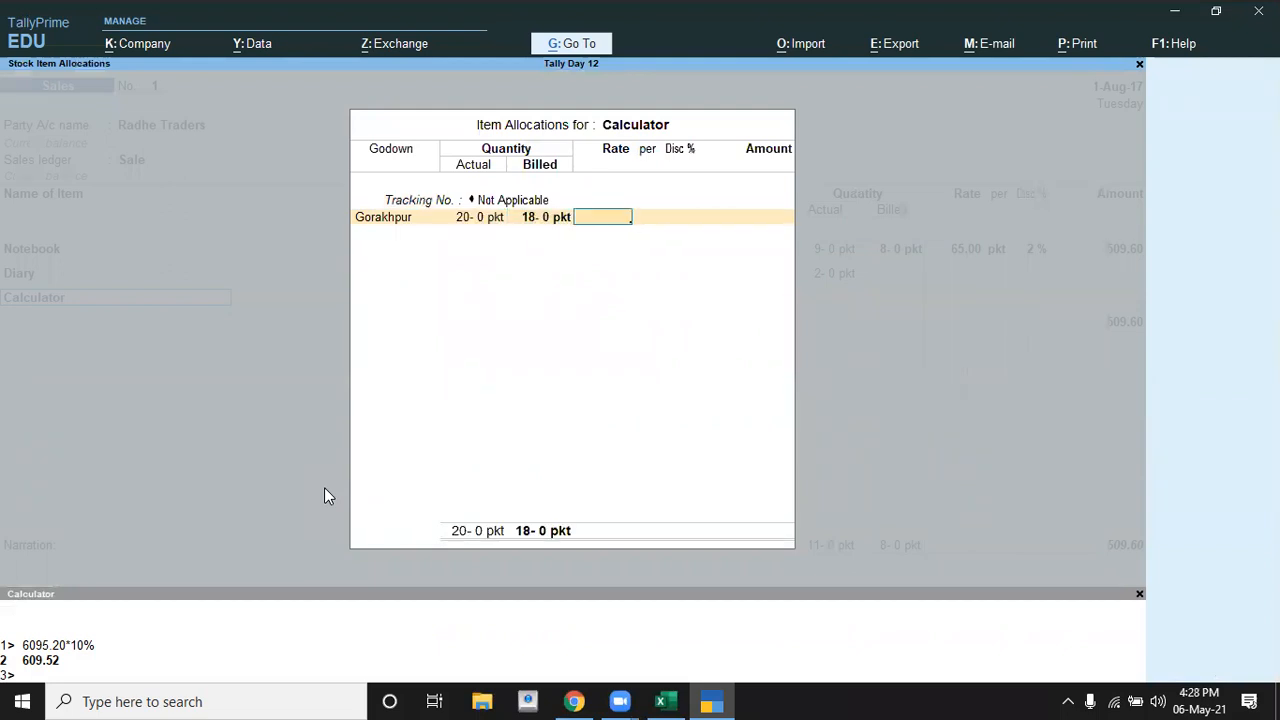
Set the Calculator rate to 220 per pkt, as given in the Excel sheet
key("alt+Tab")
key("alt+Tab")
type("220")
key("Return")
key("Return")
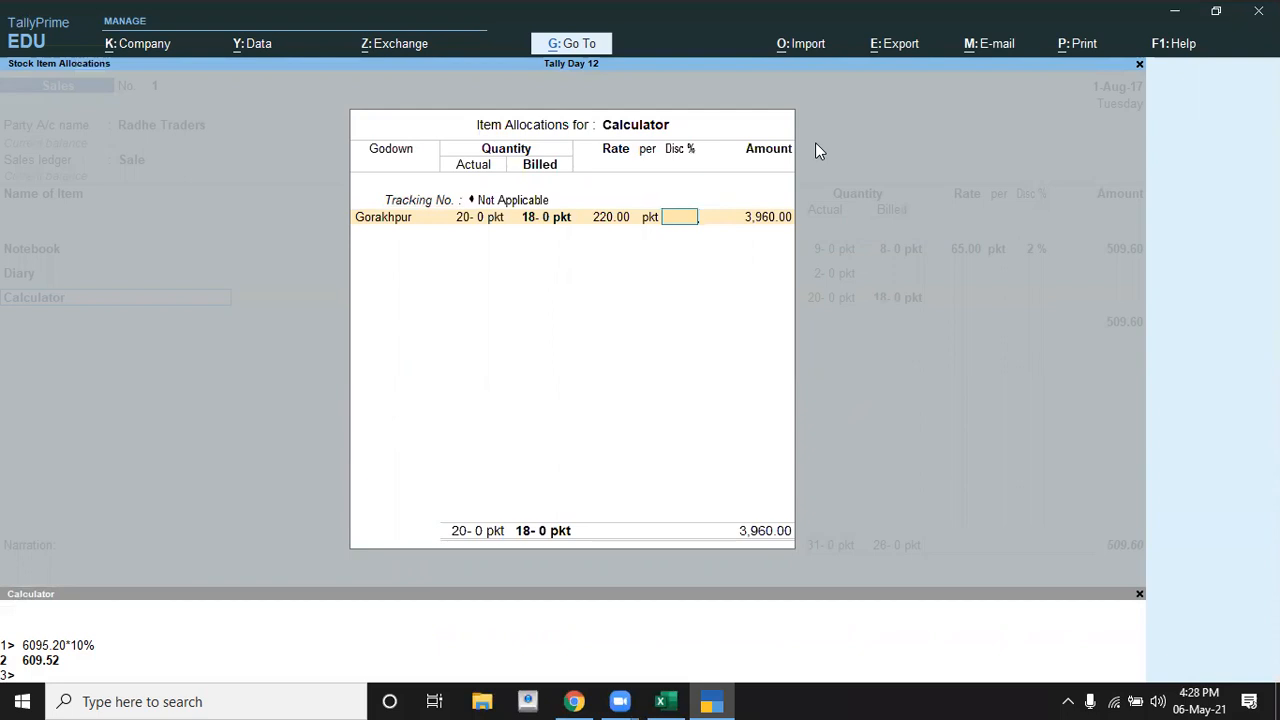
Apply a 2% trade discount to Calculator and finish its item allocation
type("2")
key("Return")
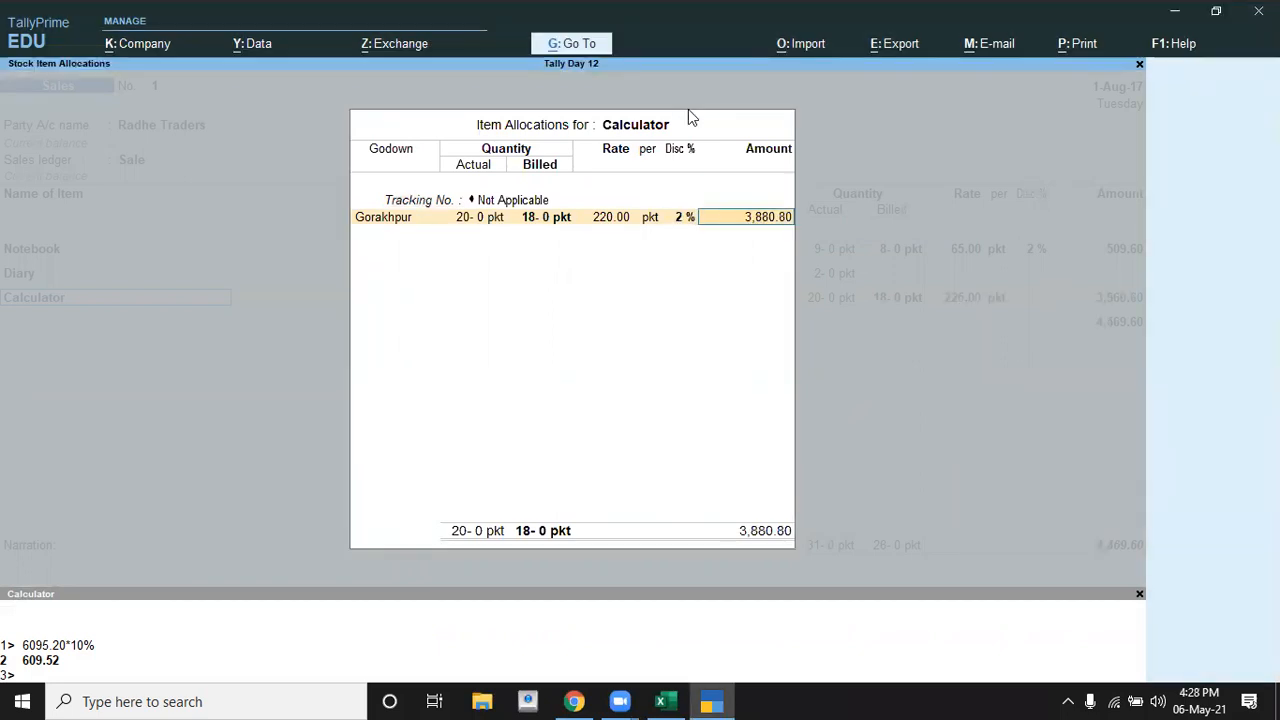
key("Return")
key("Return")
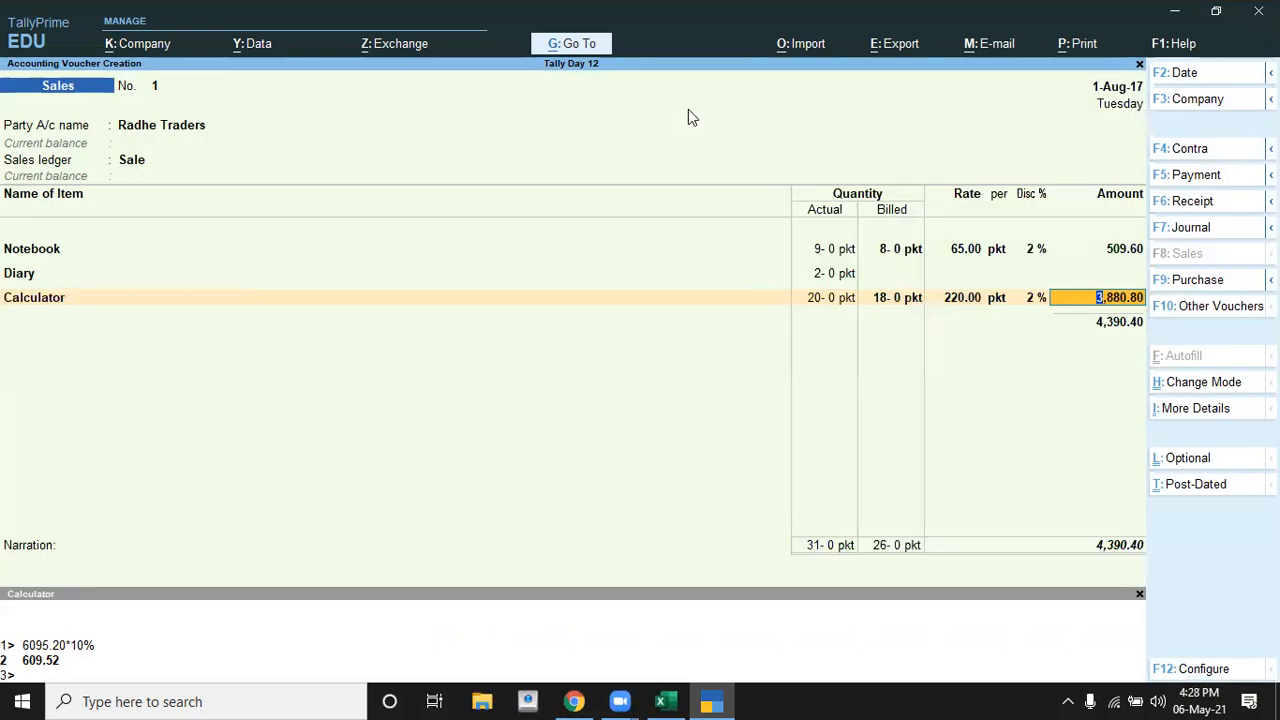
key("Return")
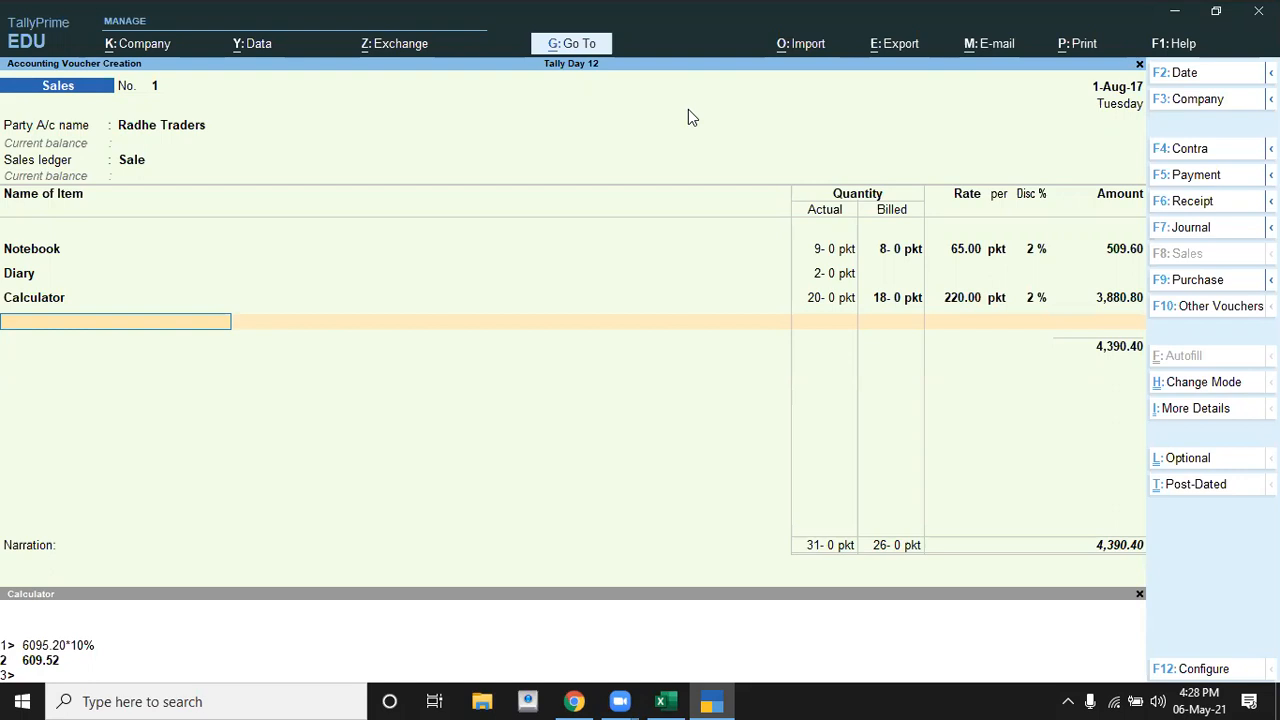
End the item list, allocate the full bill to New Ref Inv/rd/15 from the Excel sheet, and save the sales voucher
key("Return")
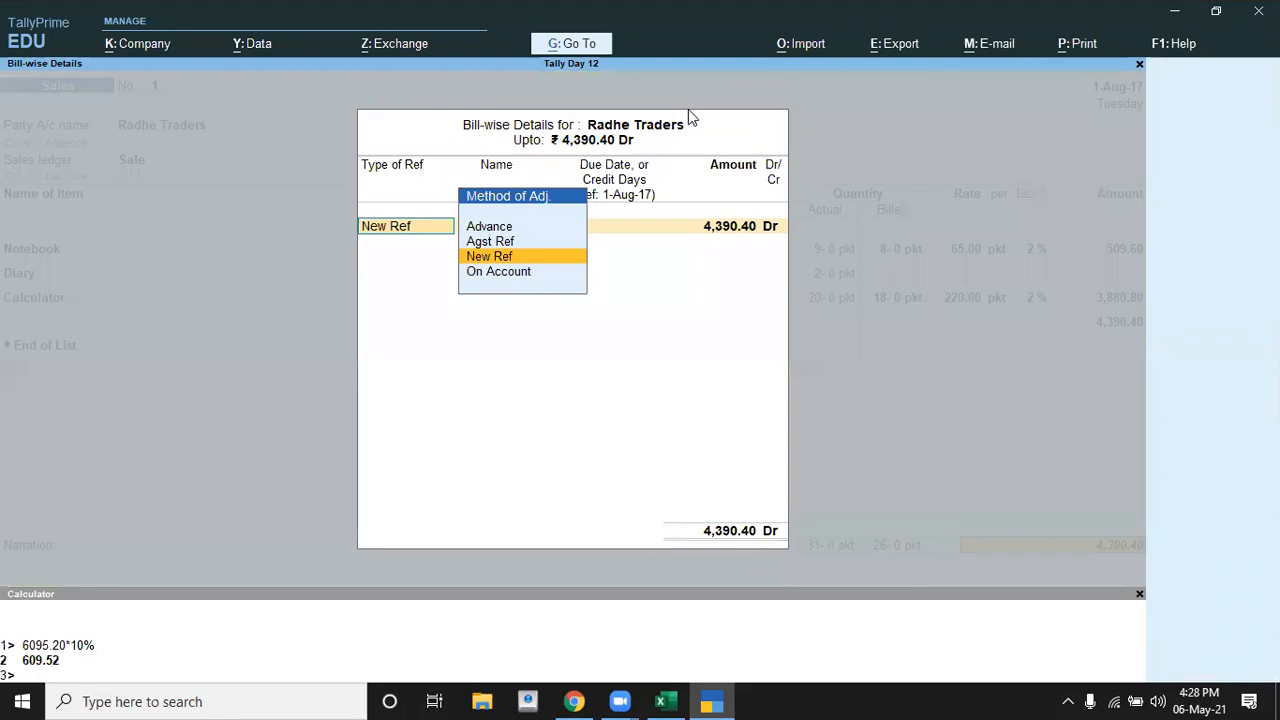
key("Return")
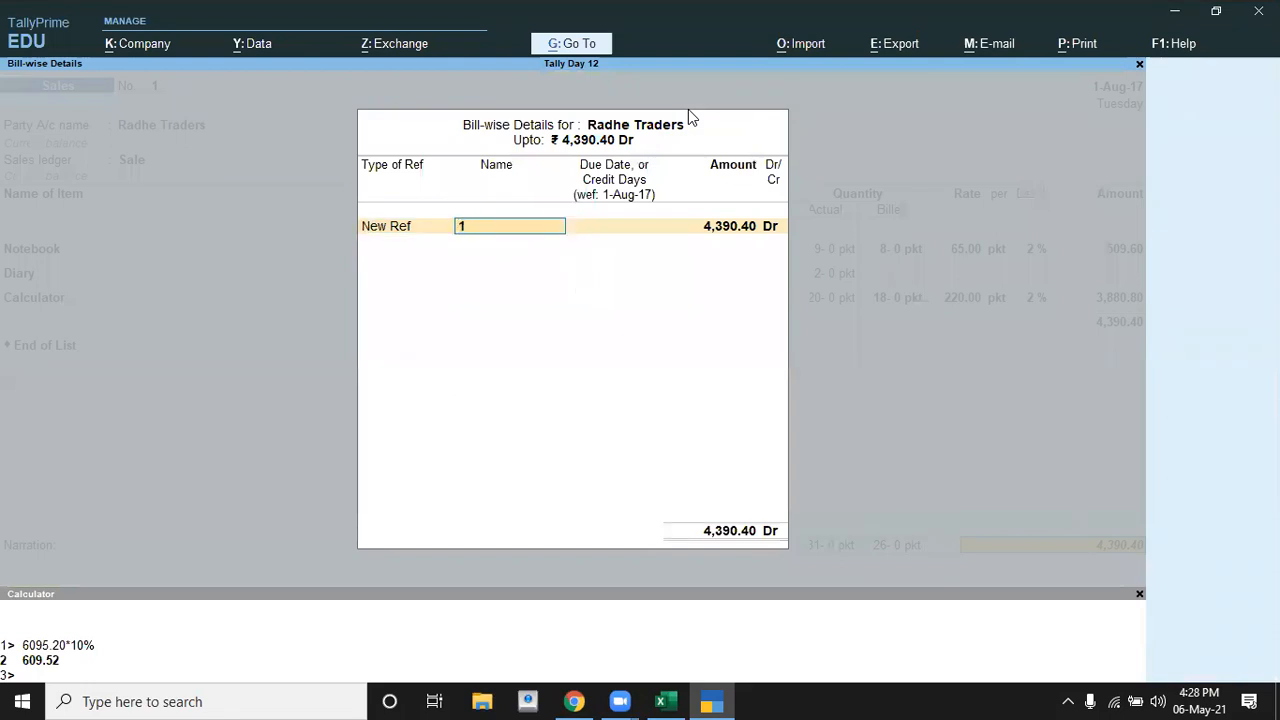
key("alt+Tab")
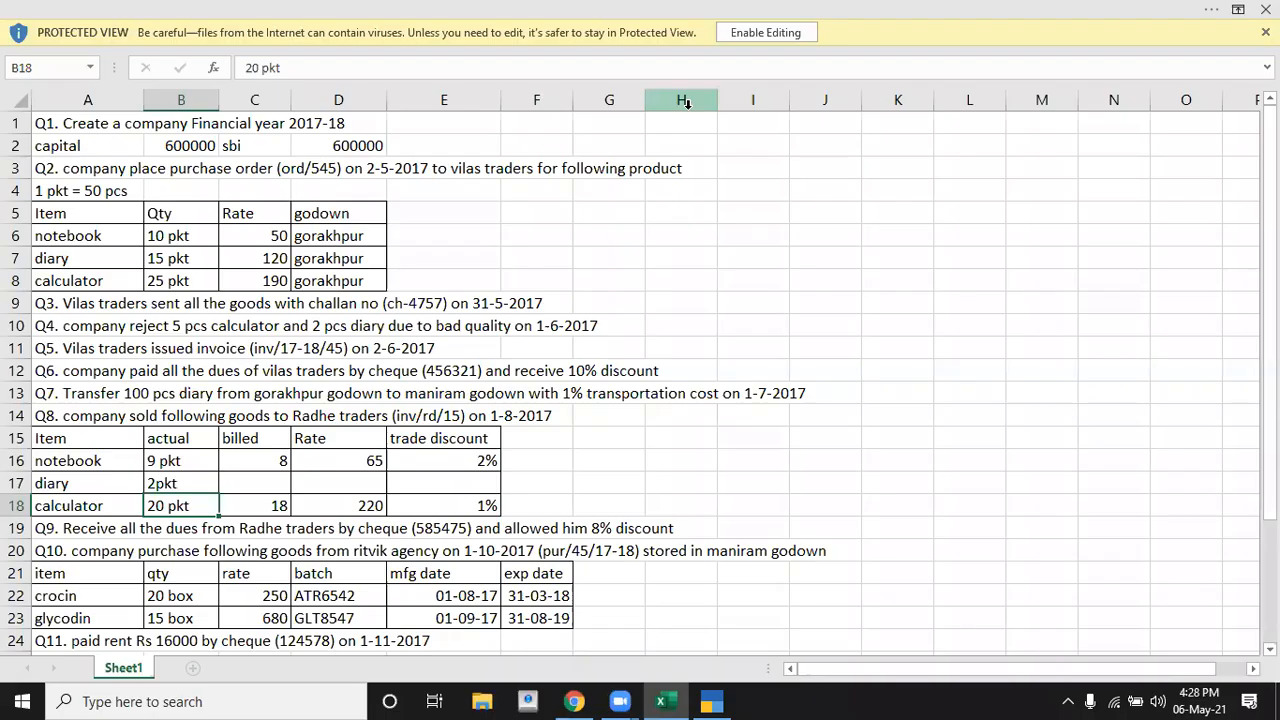
key("alt+Tab")
type("Inv/rd/15")
key("Return")
key("Return")
key("Return")
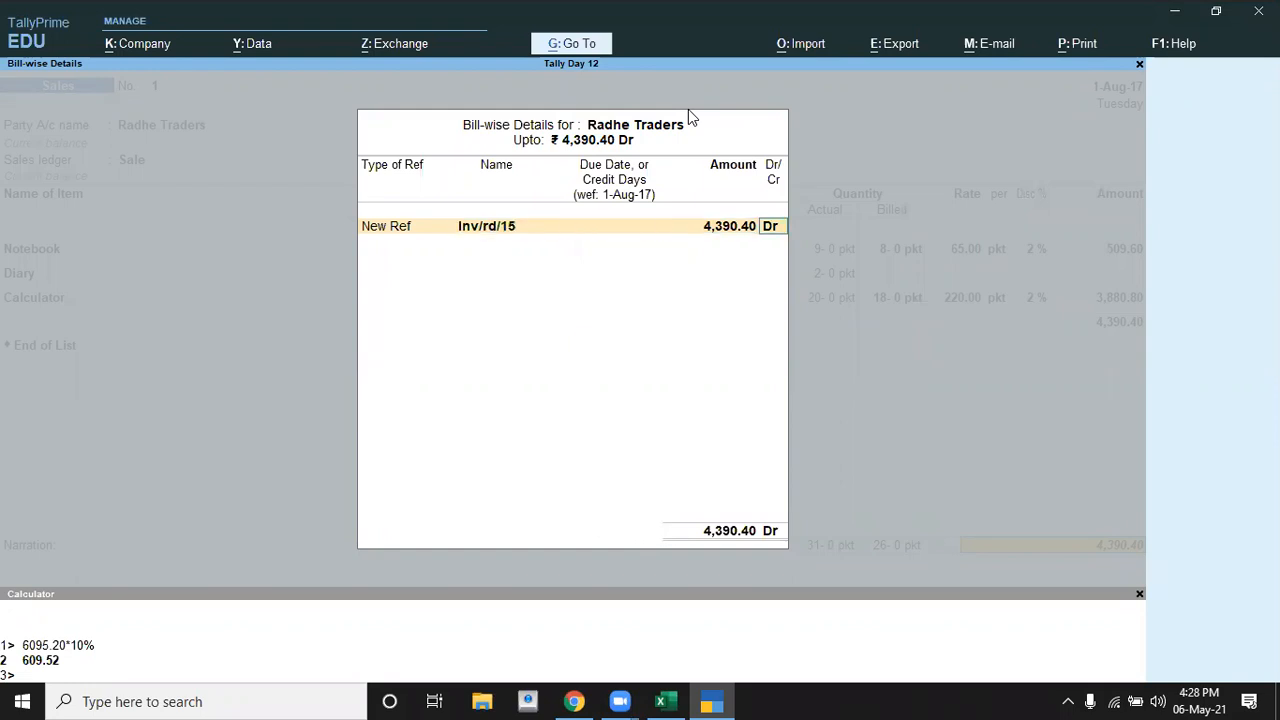
key("Return")
key("Return")
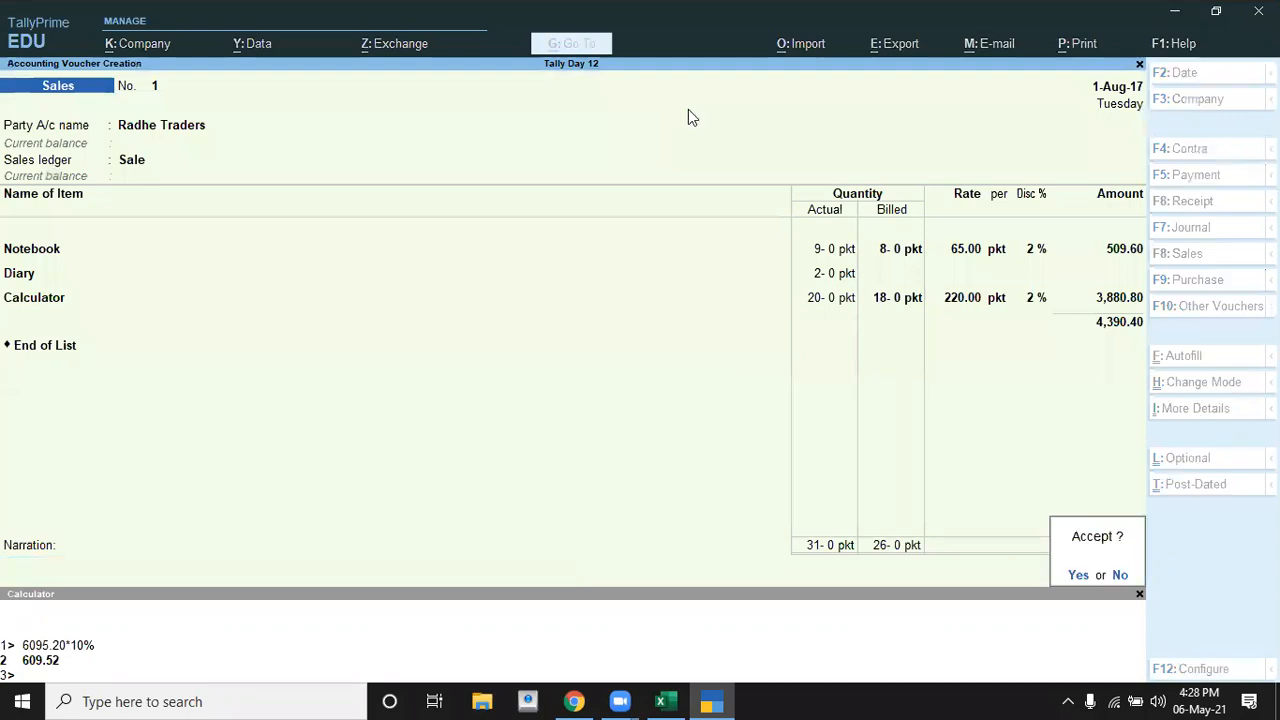
Check Q9 in Excel and start a Receipt voucher in TallyPrime with Radhe Traders as the credited ledger
key("alt+Tab")
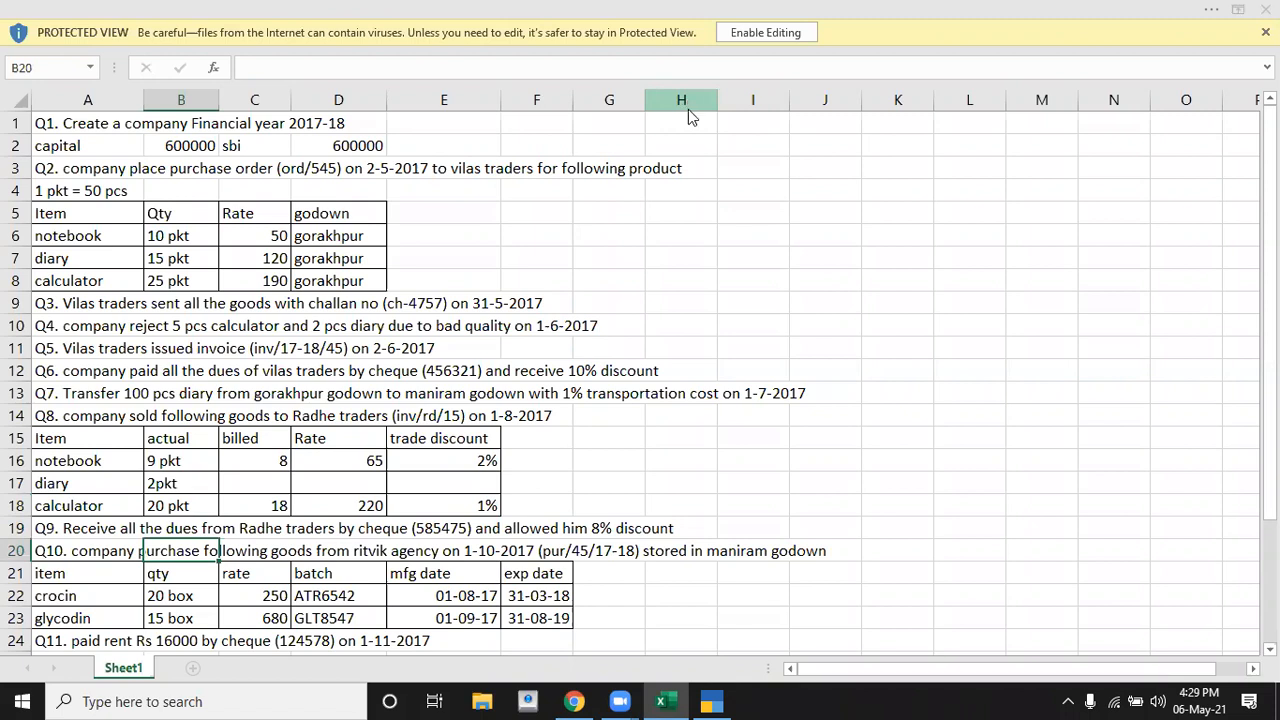
key("alt+Tab")
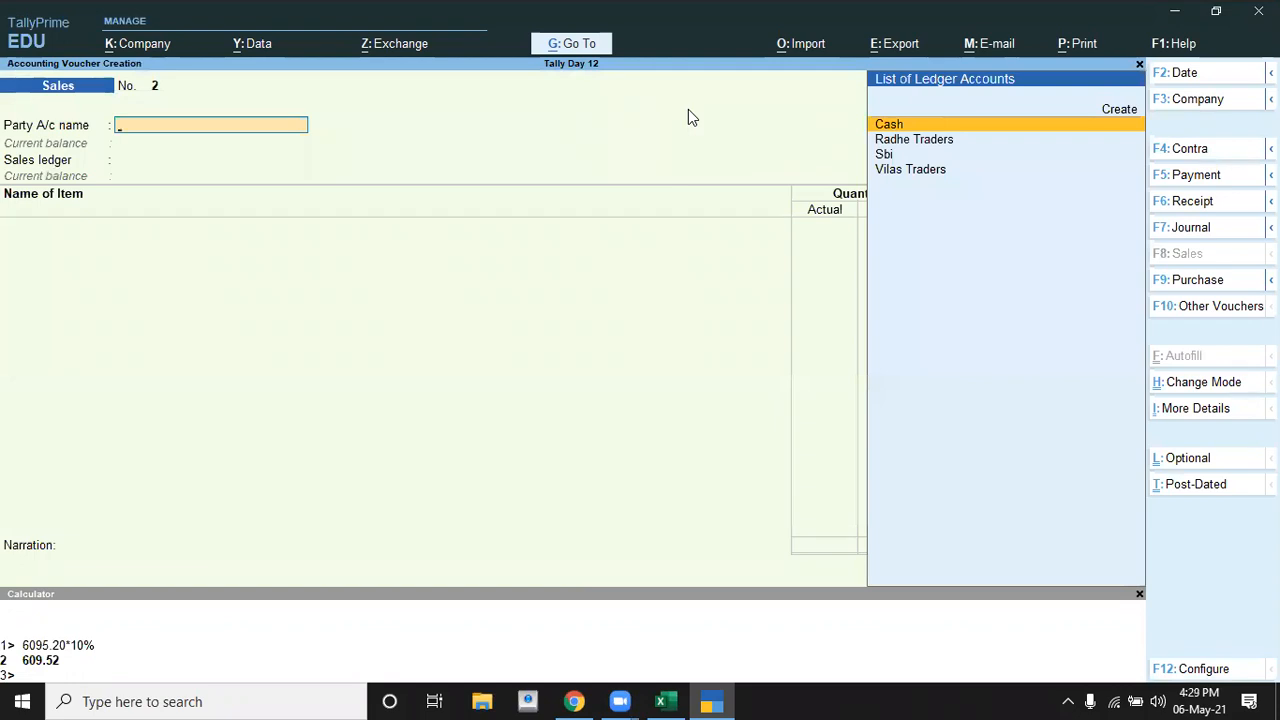
key("F6")
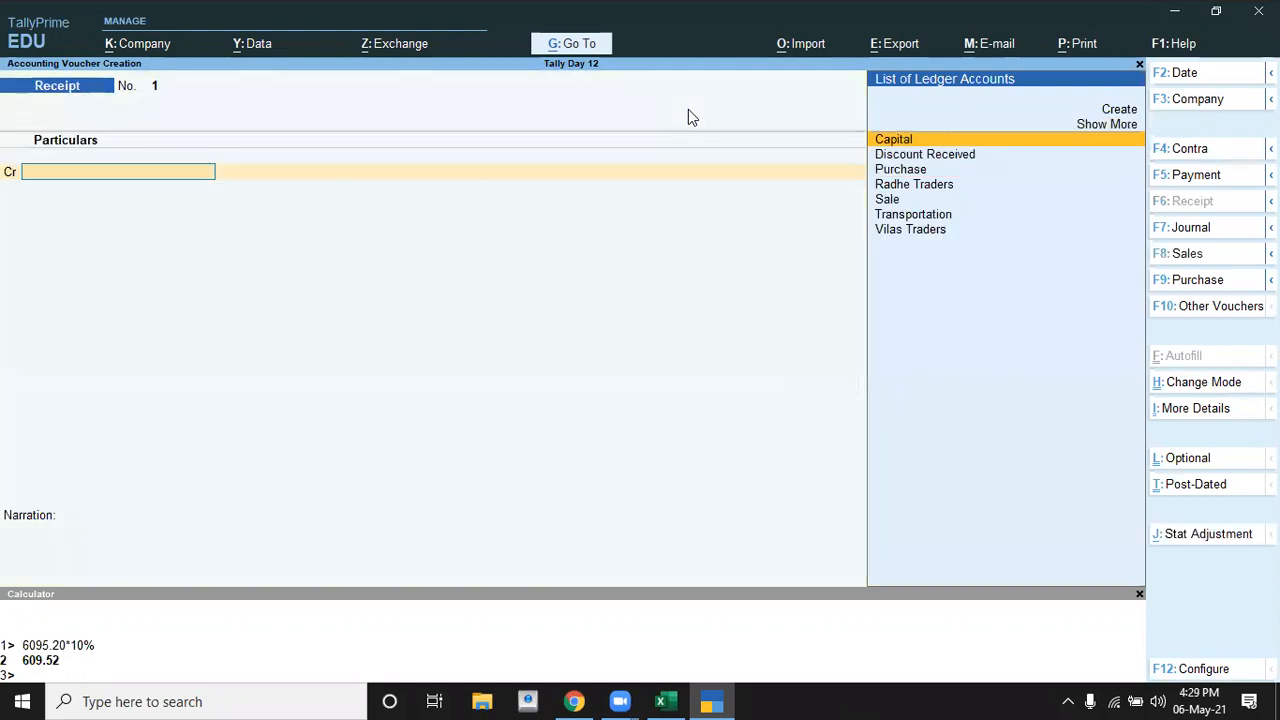
key("alt+Tab")
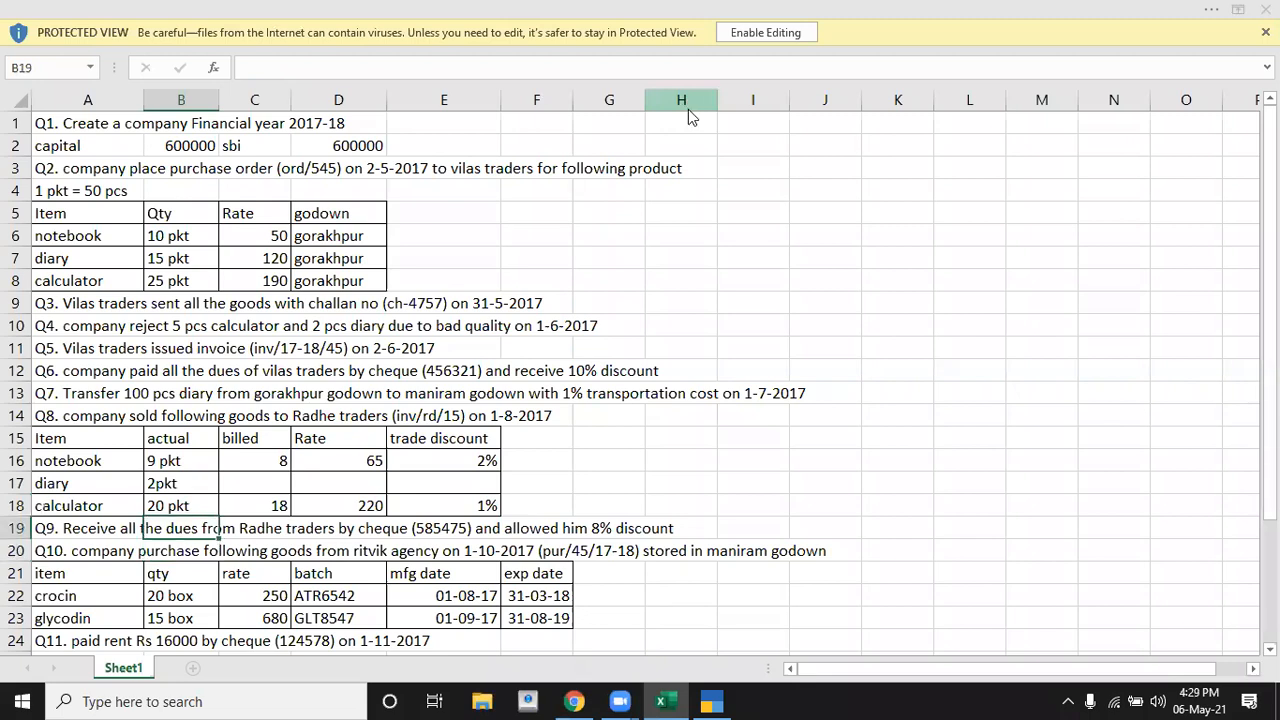
key("alt+Tab")
type("E")
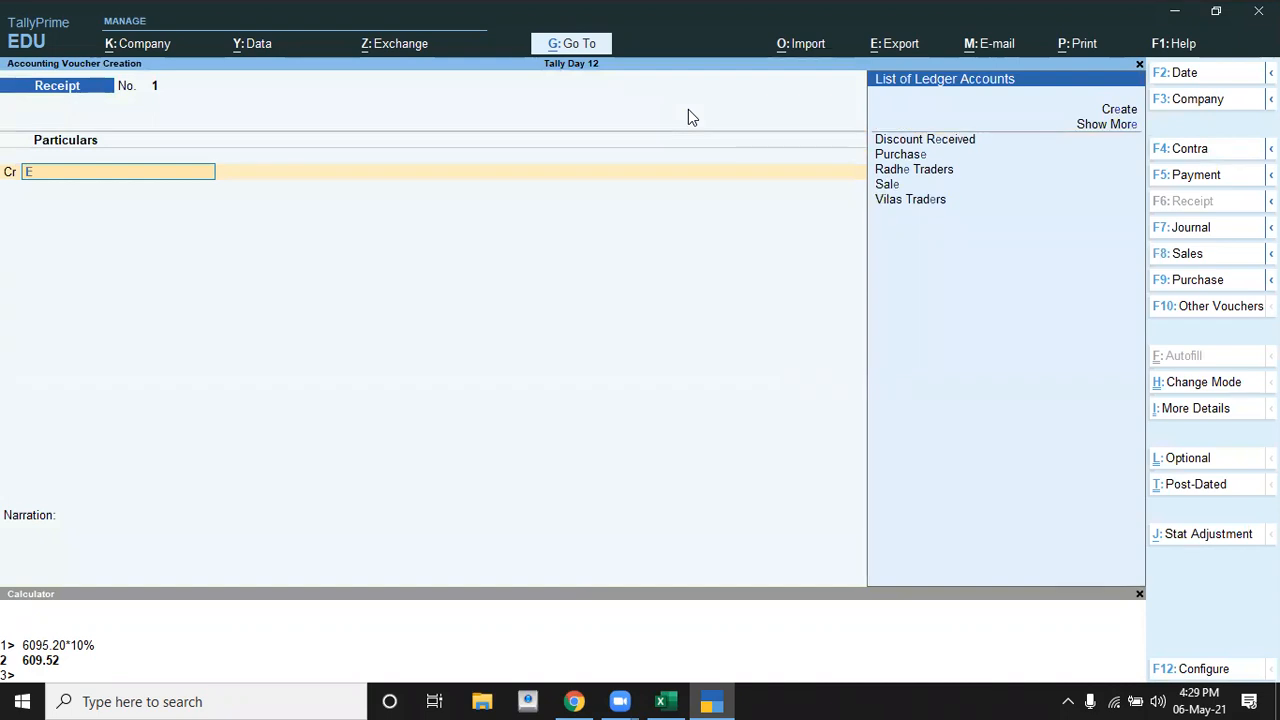
key("Down")
key("Down")
key("Down")
key("Return")
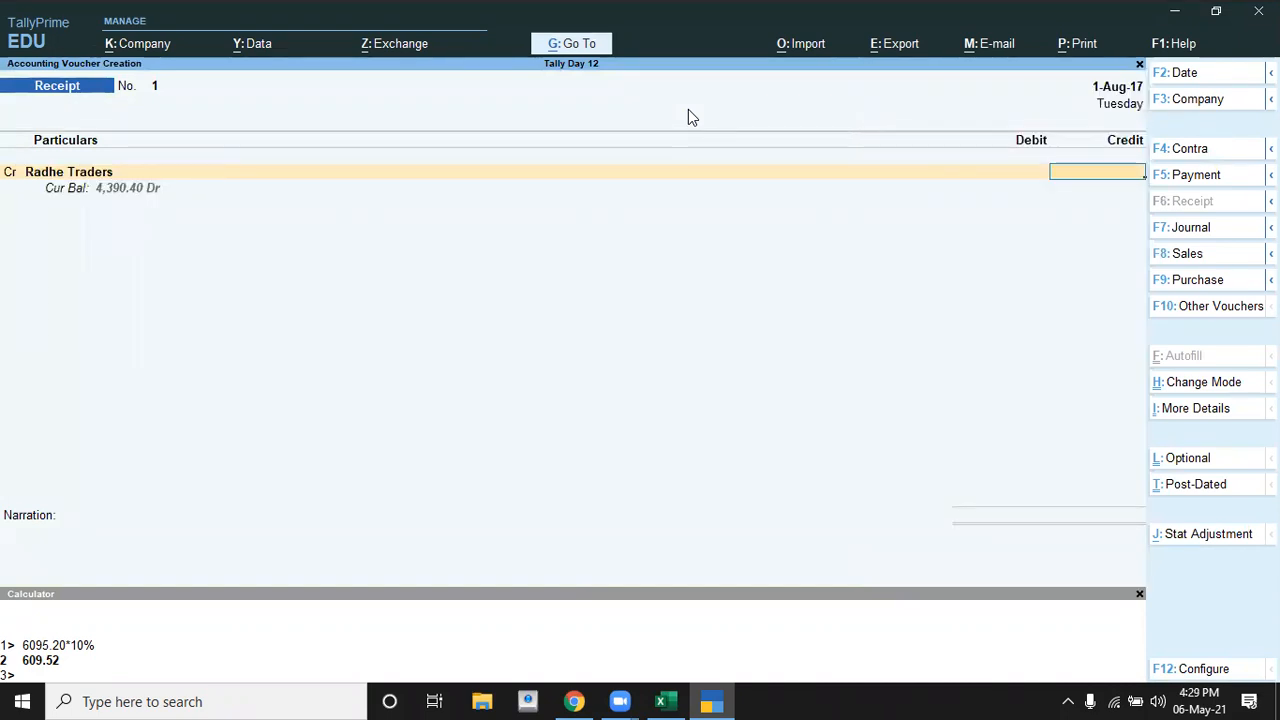
Credit Radhe Traders with 4390 and allocate the full amount as Agst Ref to bill Inv/rd/15
type("4390")
key("Return")
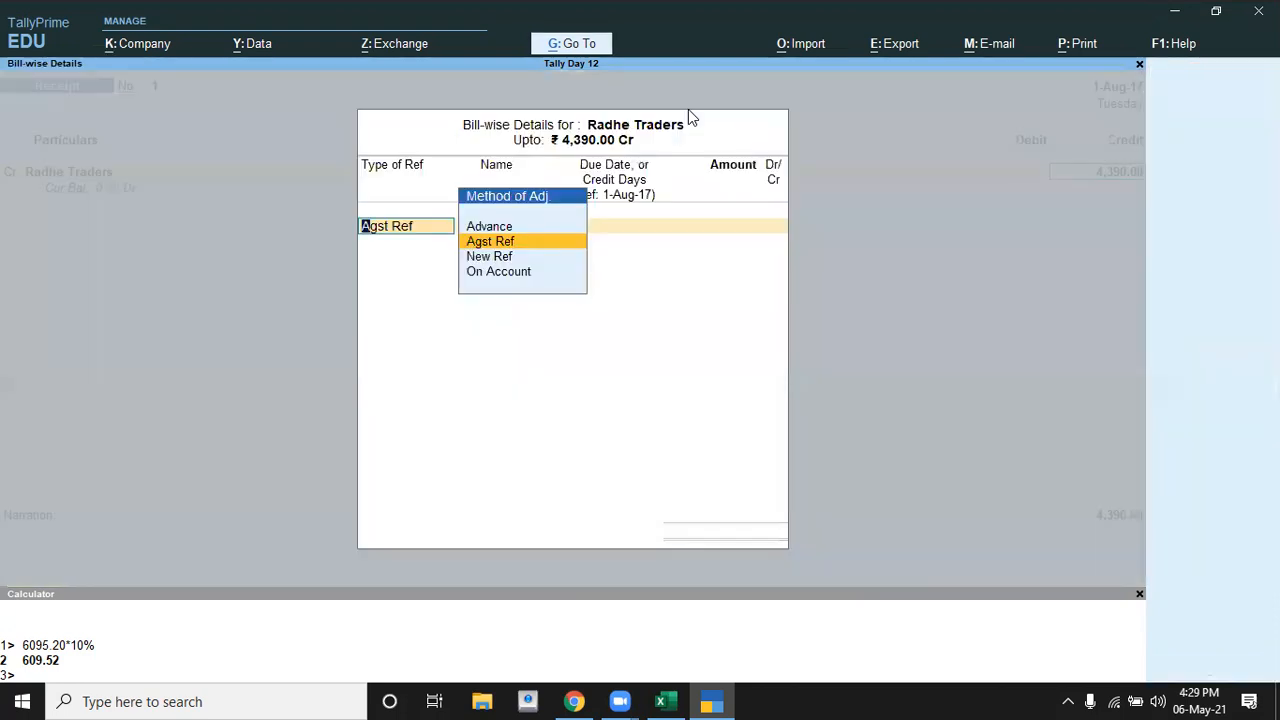
key("Return")
key("Return")
key("Return")
key("Return")
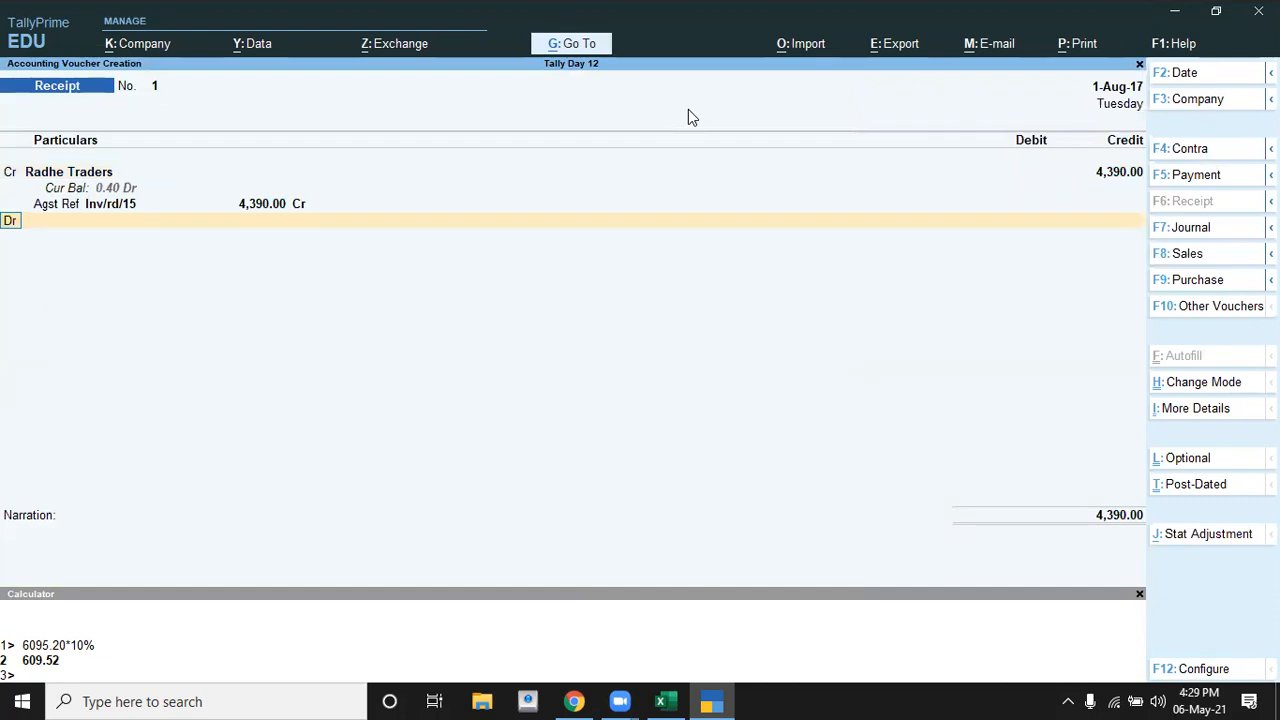
Create a Discount Allowed ledger under Indirect Expenses from the receipt's debit line
key("Return")
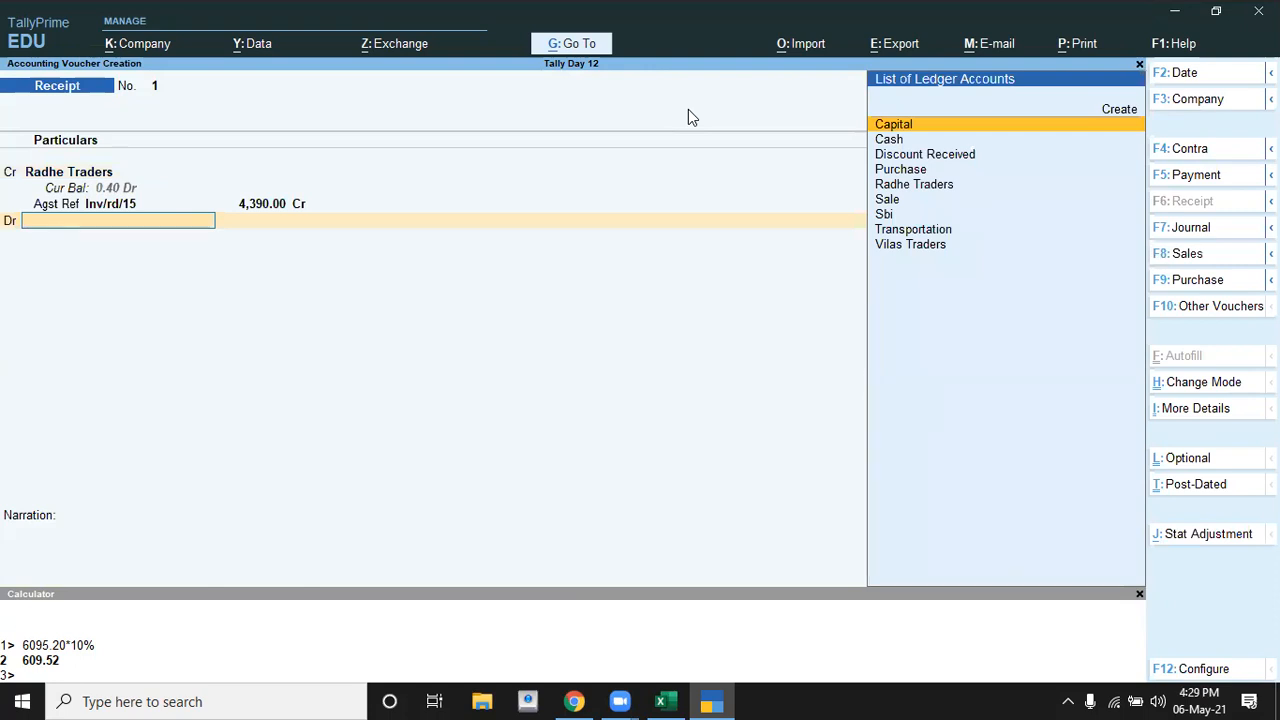
key("alt+c")
type("Discount Allowed")
key("Return")
key("Return")
key("Return")
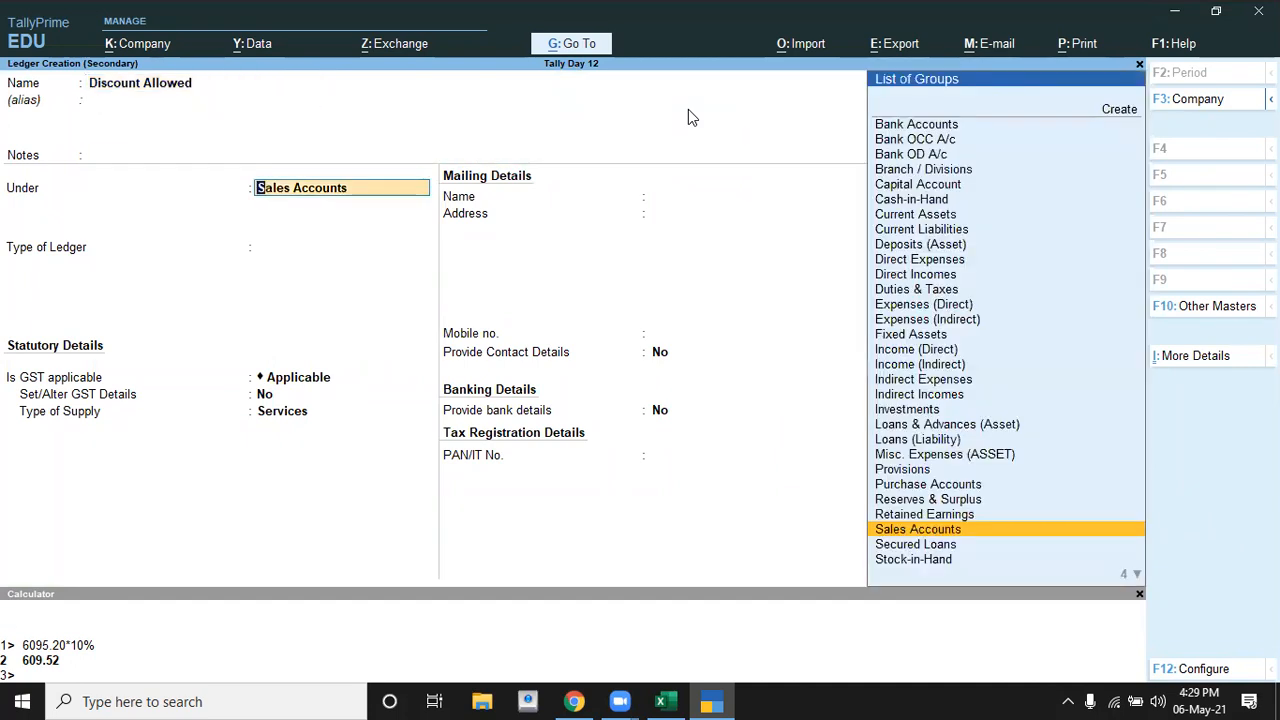
key("BackSpace")
key("Down")
key("Down")
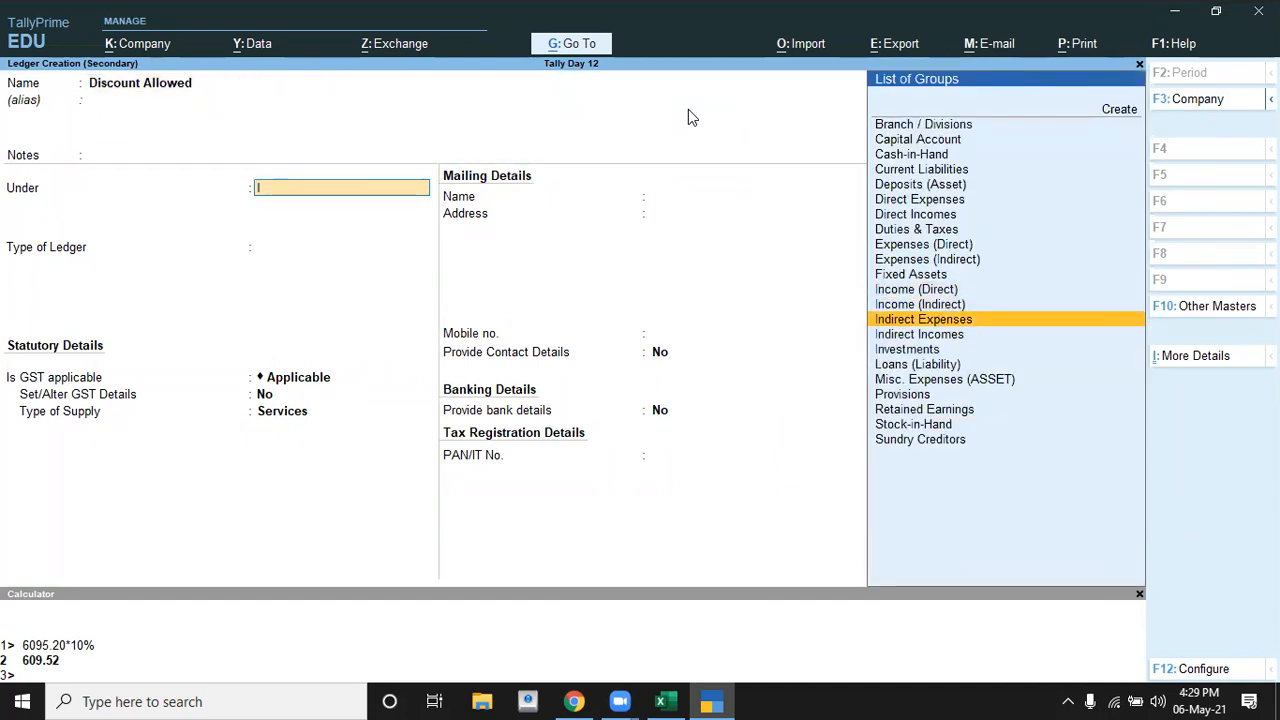
key("Return")
key("Return")
key("Return")
key("Return")
key("Return")
key("Return")
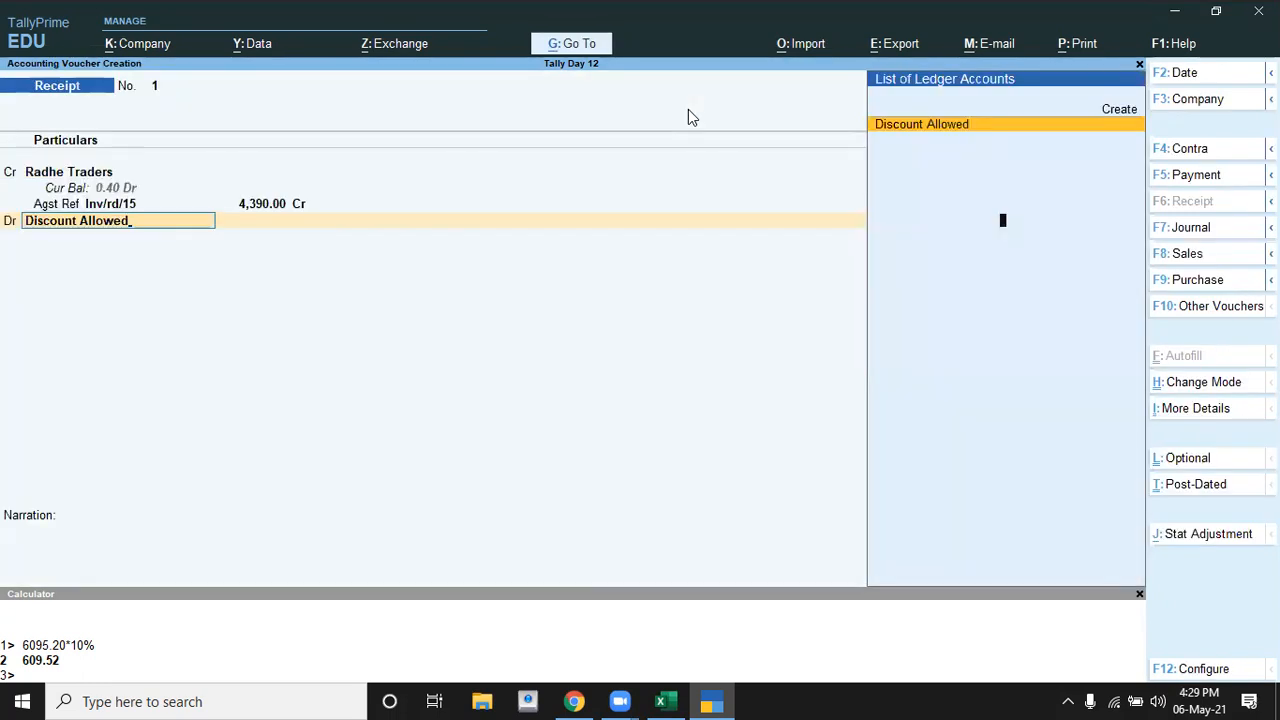
Debit Discount Allowed with 8% of 4390, worked out as 4390*8% in the built-in calculator
key("Return")
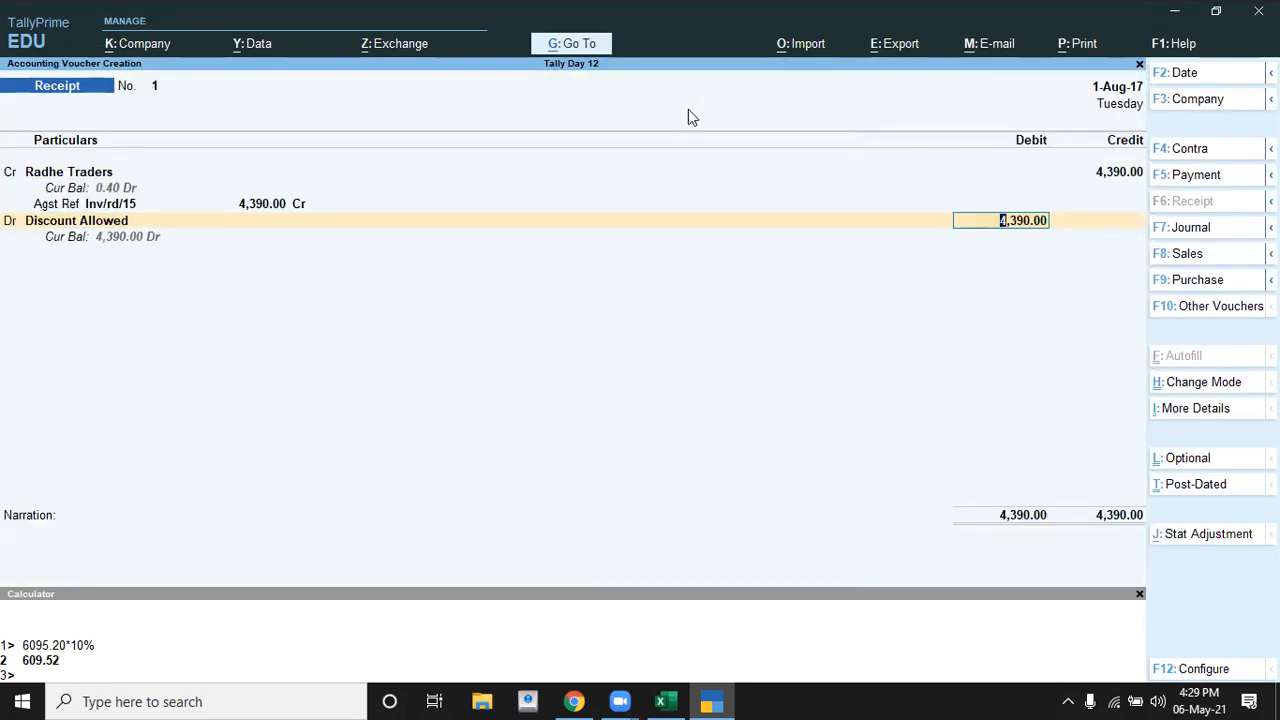
key("ctrl+n")
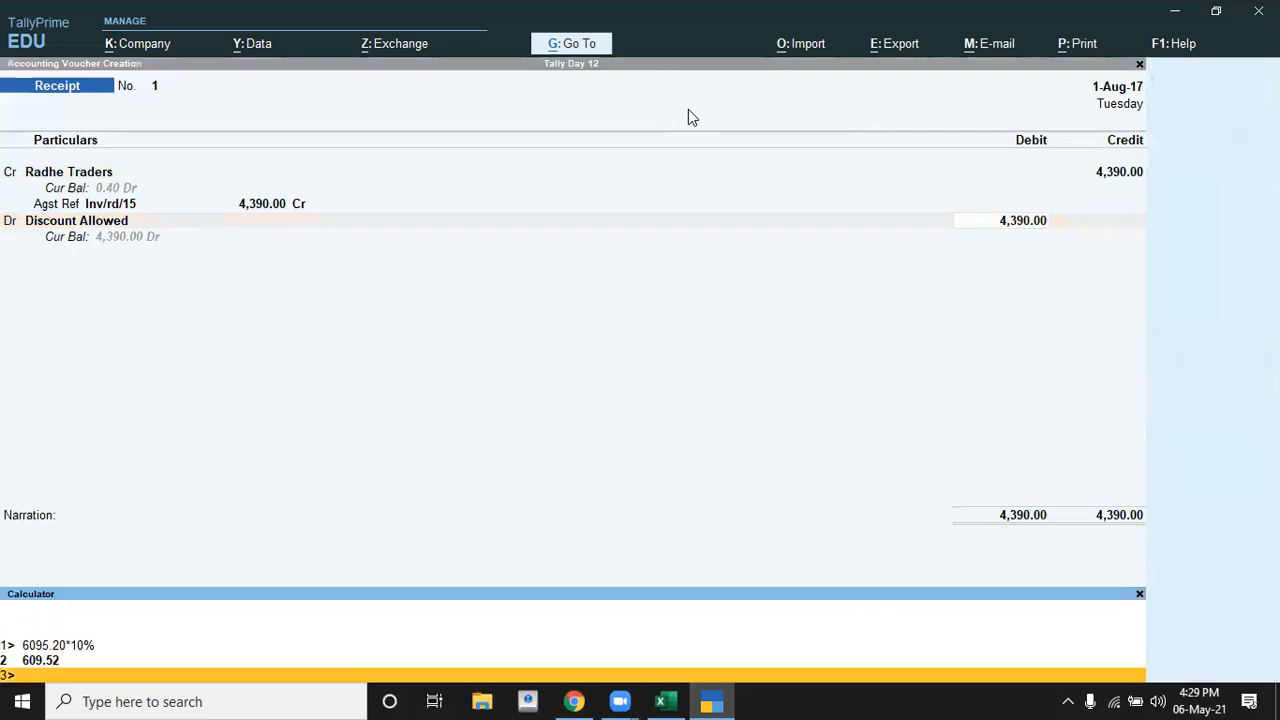
type("4390")
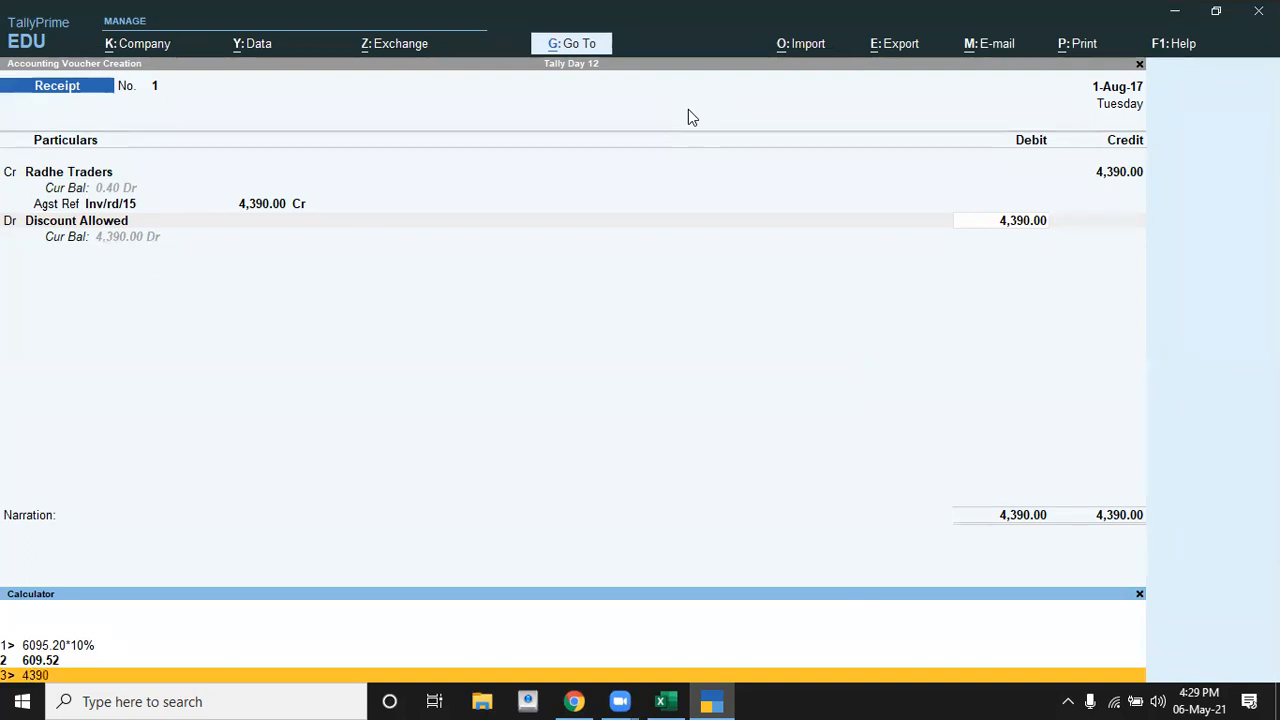
type("*8%")
key("Return")
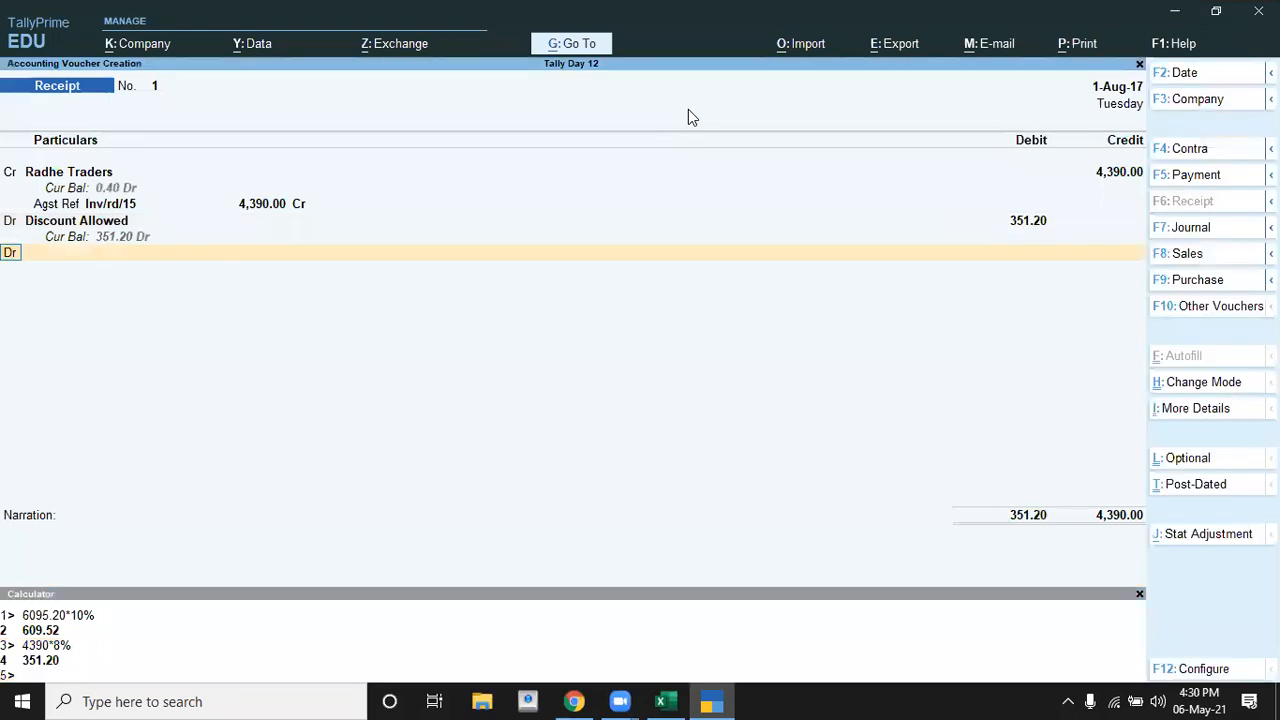
Debit the remaining 4,038.80 to the Sbi ledger as a Cheque/DD transaction
key("Return")
key("Down")
key("Down")
key("Down")
key("Down")
key("Down")
key("Down")
key("Down")
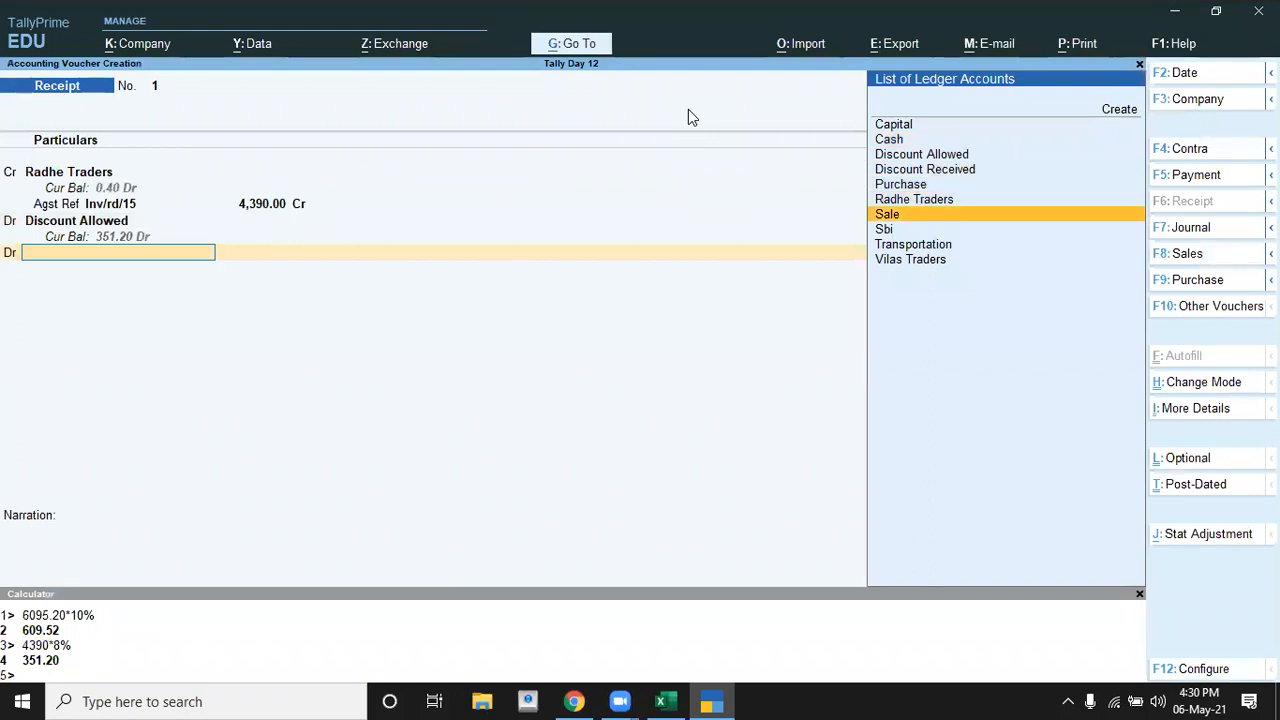
key("Return")
key("Return")
key("Return")
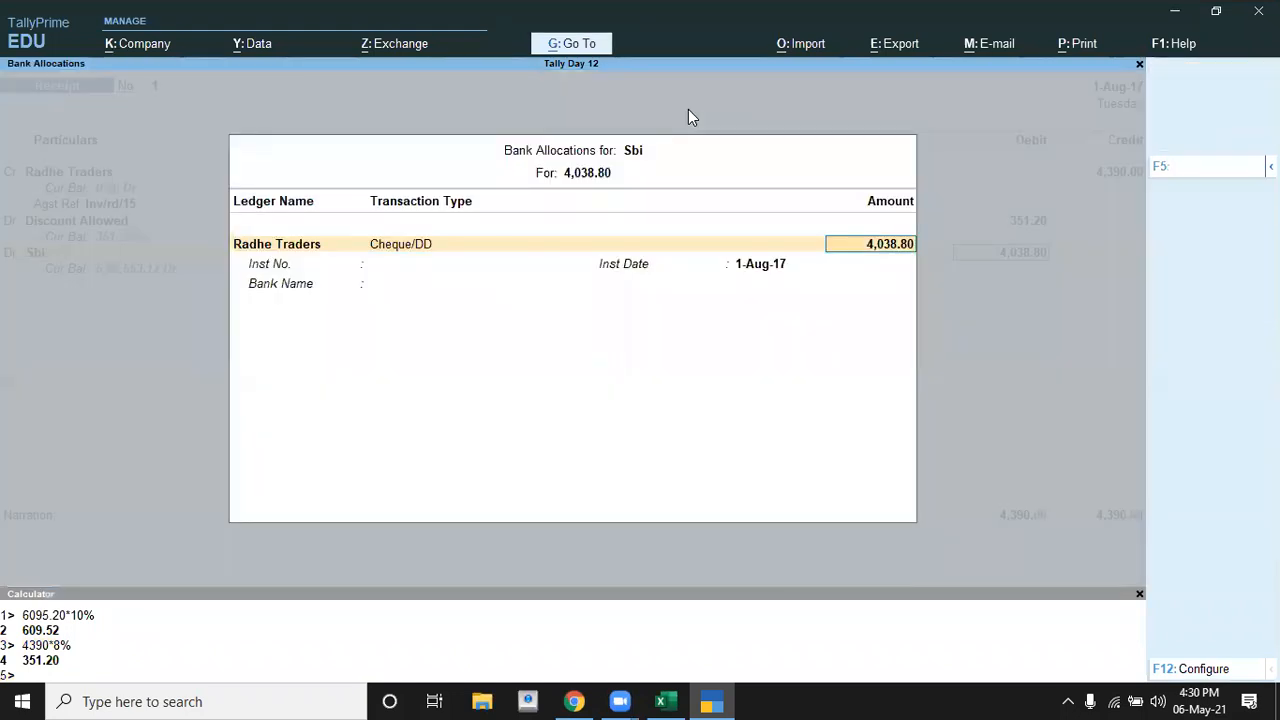
Look up the Q9 cheque number in Excel, enter 585475 as the instrument number, and save the receipt voucher
key("Return")
key("alt+Tab")
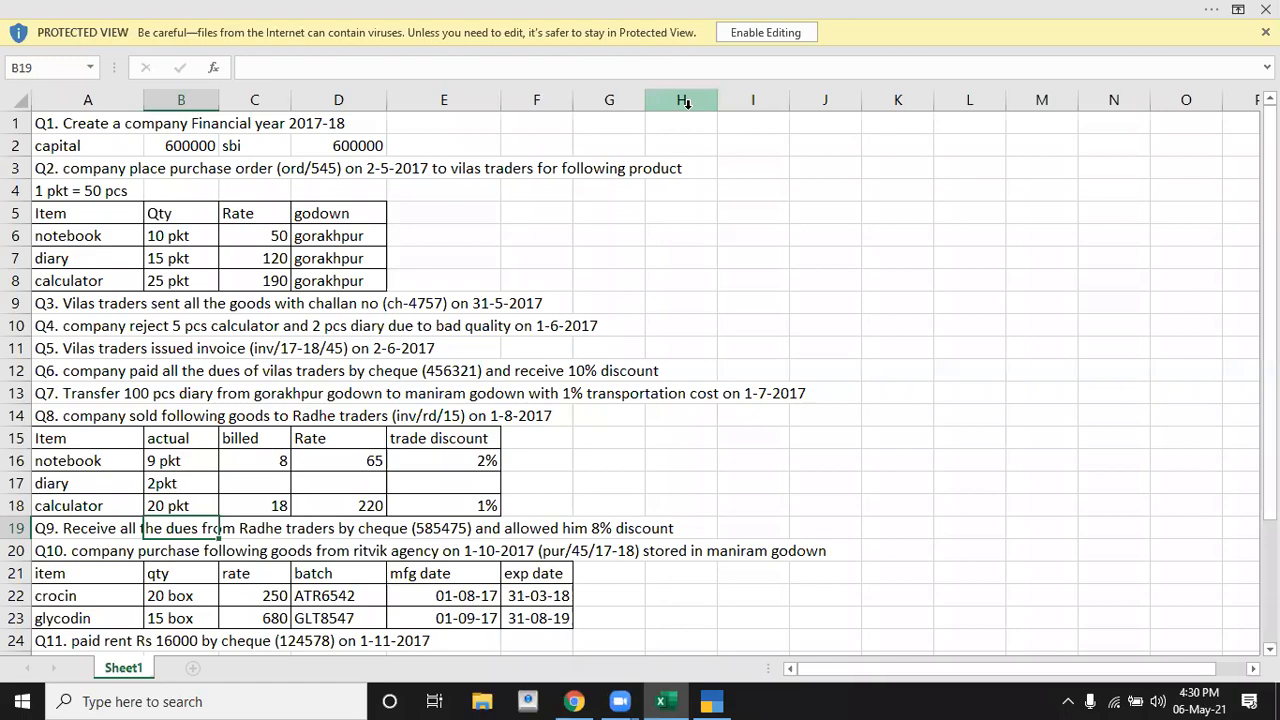
key("alt+Tab")
type("585")
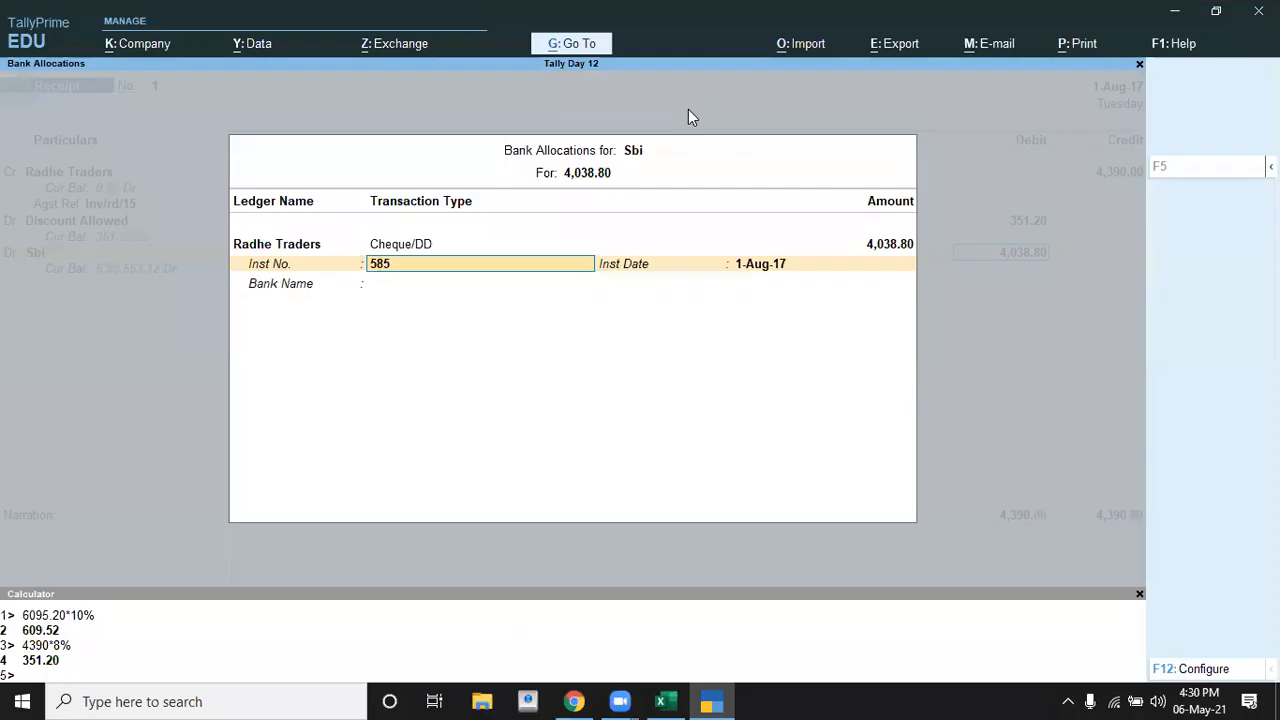
type("475")
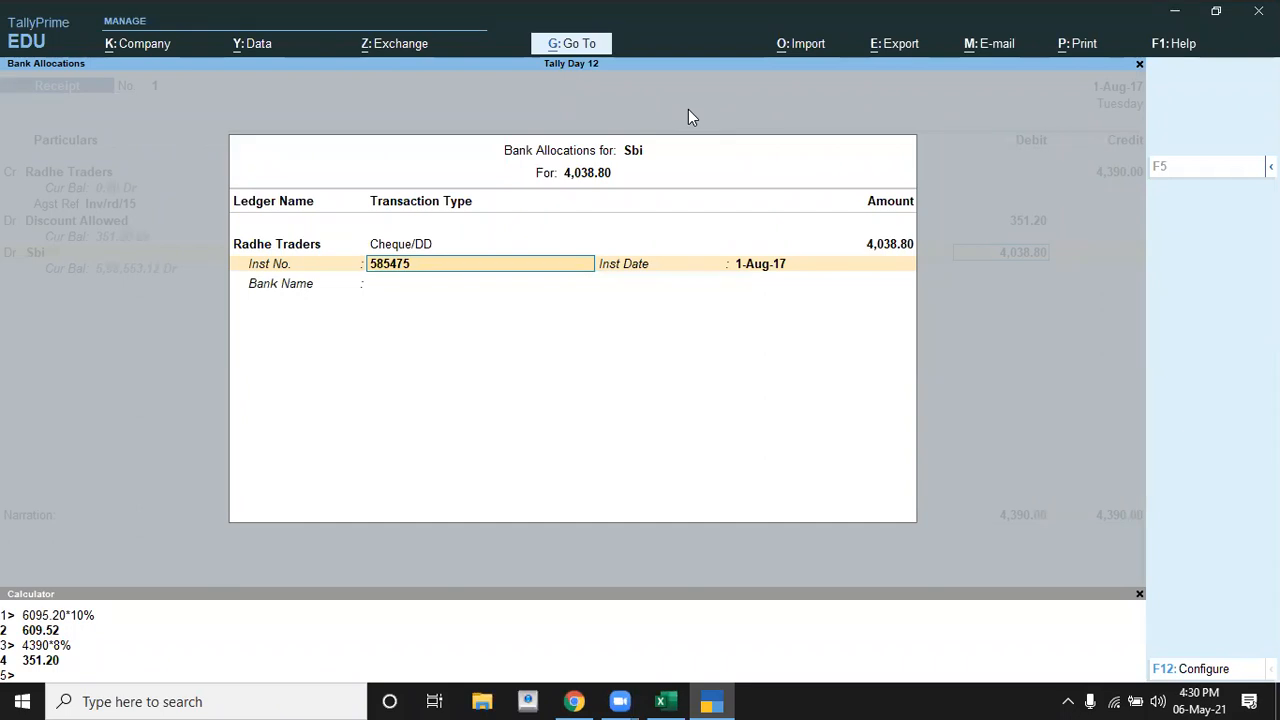
key("Return")
key("Return")
key("Return")
key("Return")
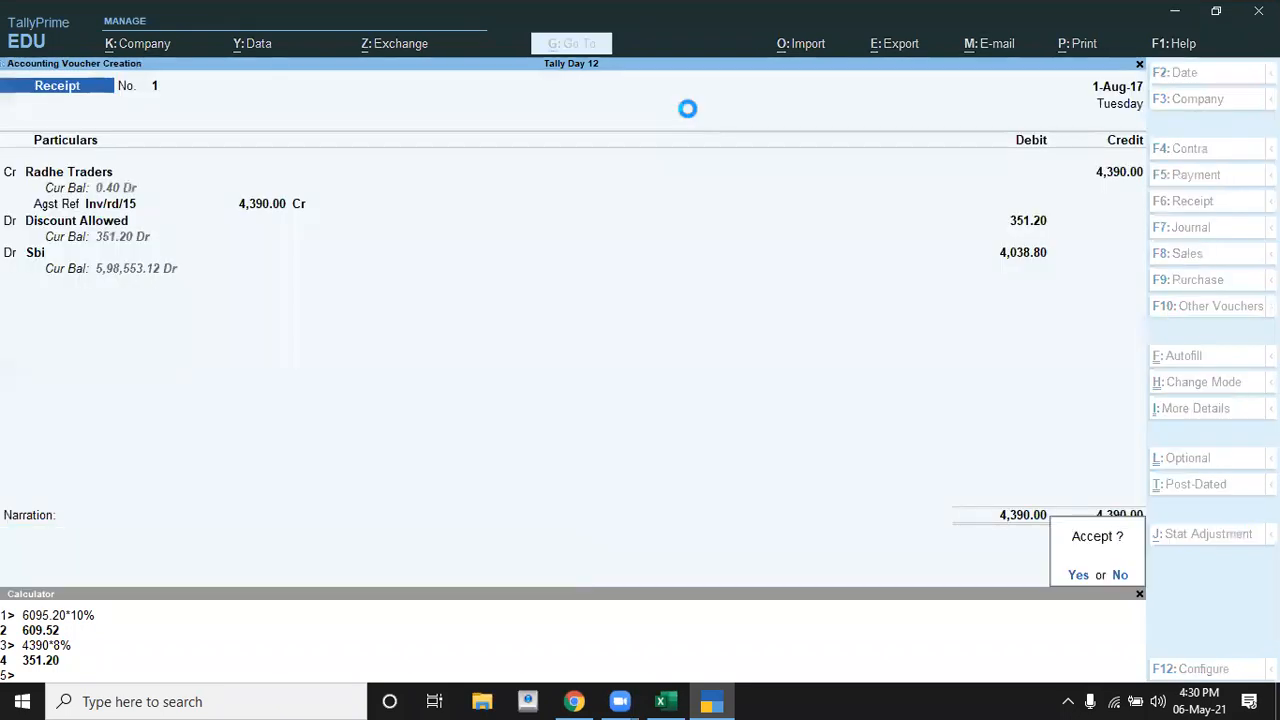
Switch to Excel and examine the Q10 purchase, including its items and the batch, manufacturing and expiry date columns
key("alt+Tab")
key("Down")
key("Down")
key("Down")
key("Down")
key("Down")
key("Down")
key("Down")
key("Down")
key("Down")
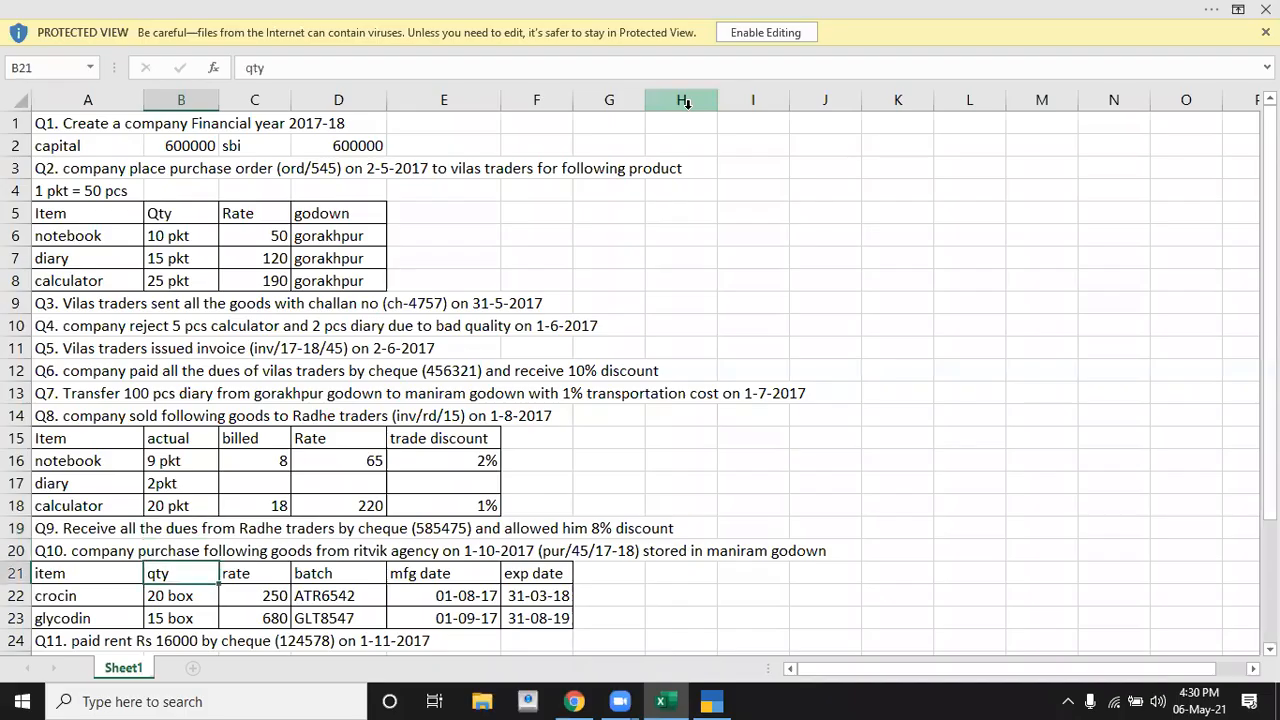
key("Down")
key("Up")
key("Up")
key("Up")
key("Up")
key("Up")
key("Up")
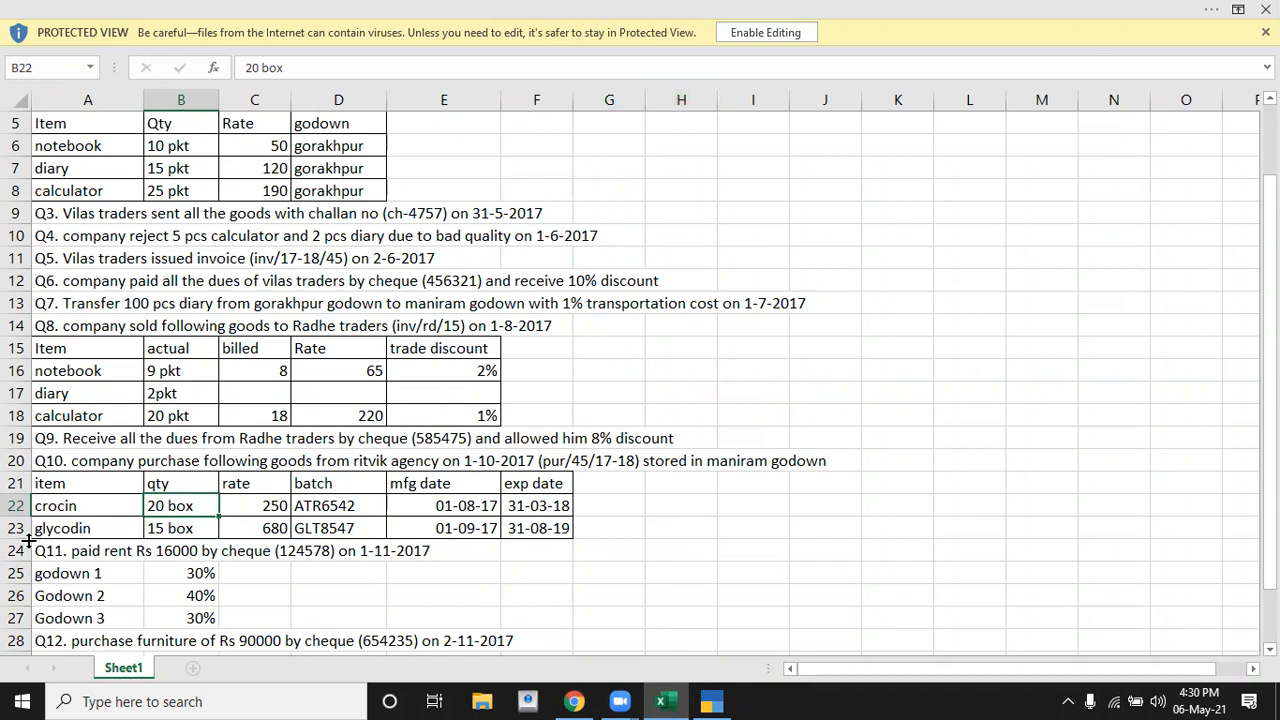
left_click(79, 508)
left_click(78, 530)
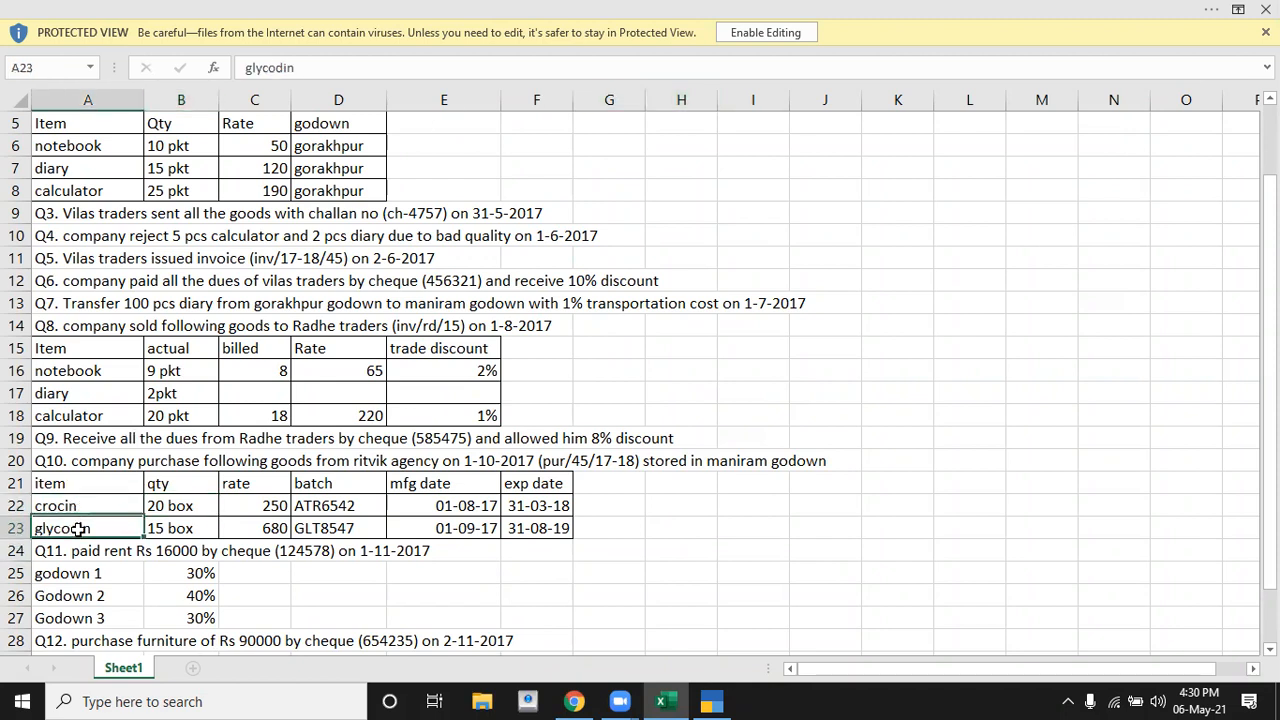
left_click(338, 483)
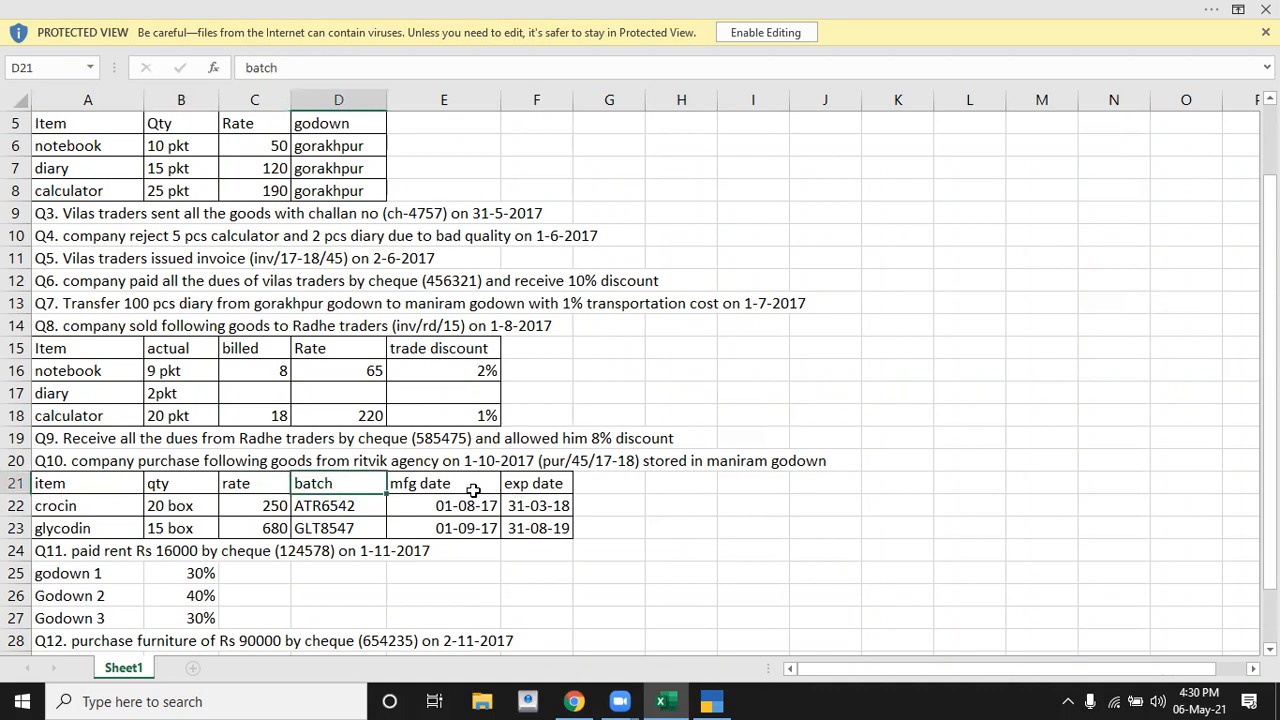
Return to TallyPrime, leave voucher entry, and enable Batches and Maintain Expiry Date for Batches in the company features
key("alt+Tab")
key("Escape")
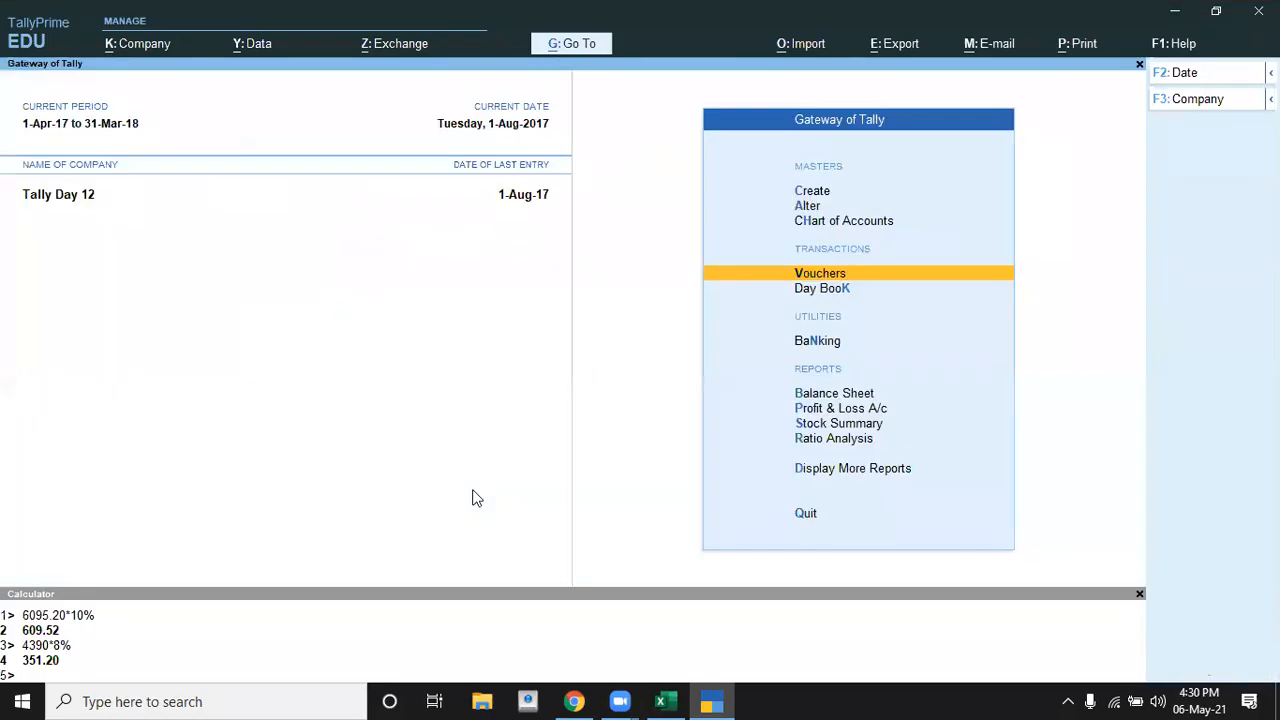
key("Escape")
key("Escape")
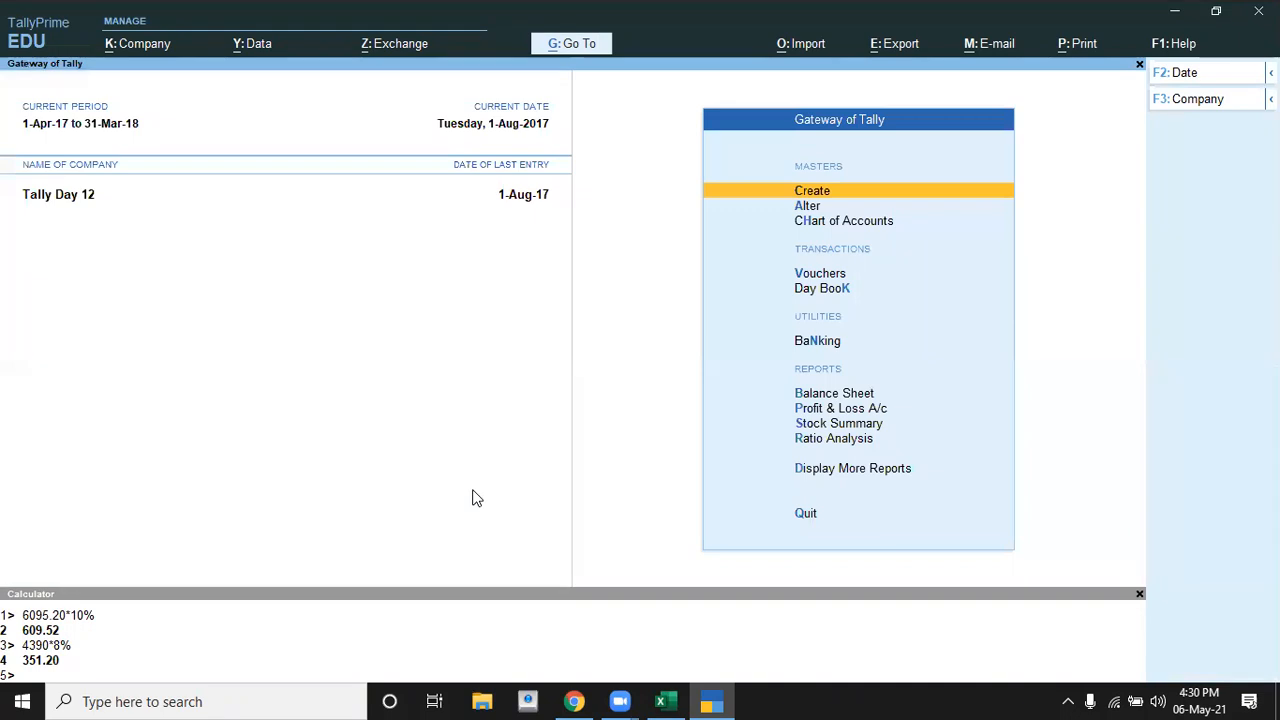
key("F11")
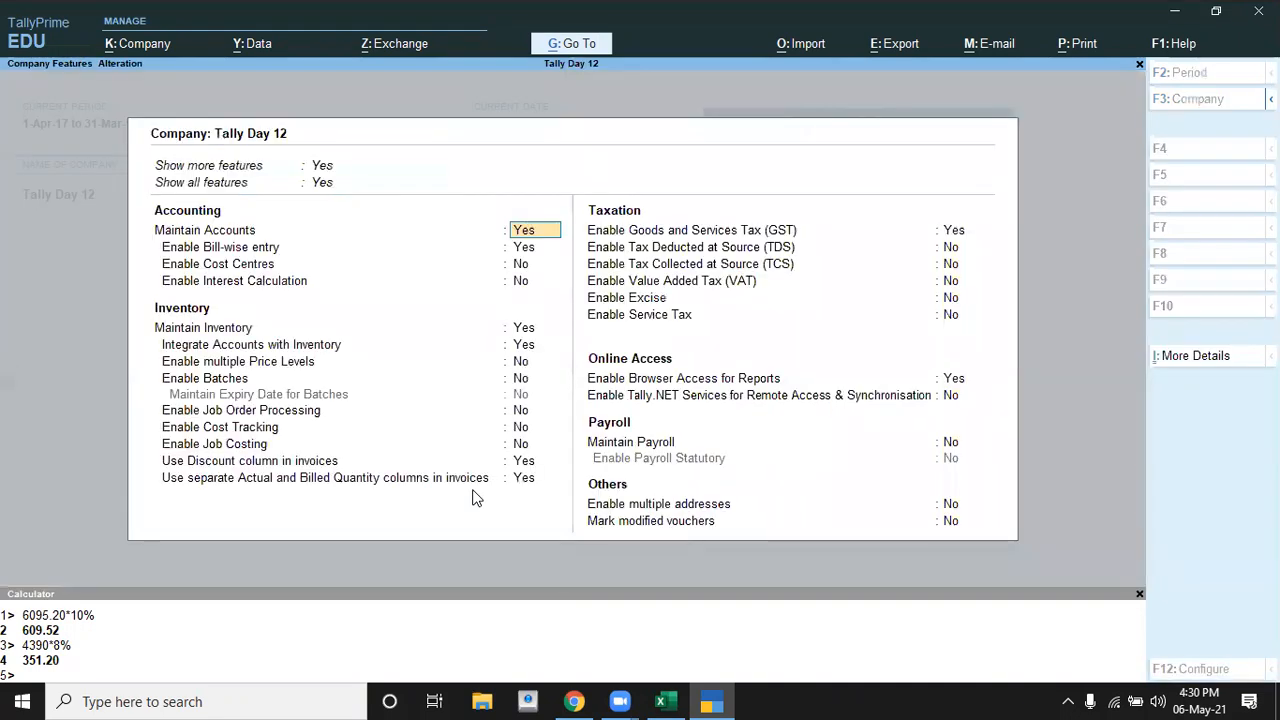
key("Return")
key("Return")
key("Return")
key("Return")
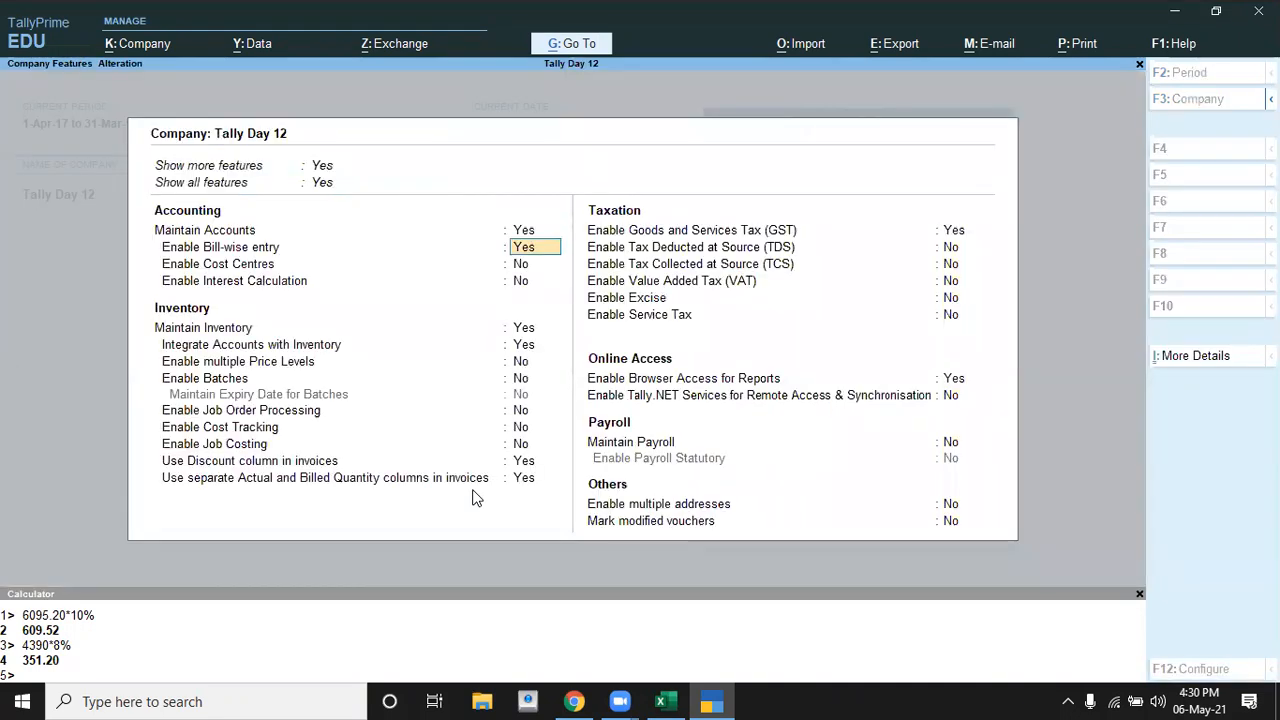
key("Return")
key("Return")
key("Return")
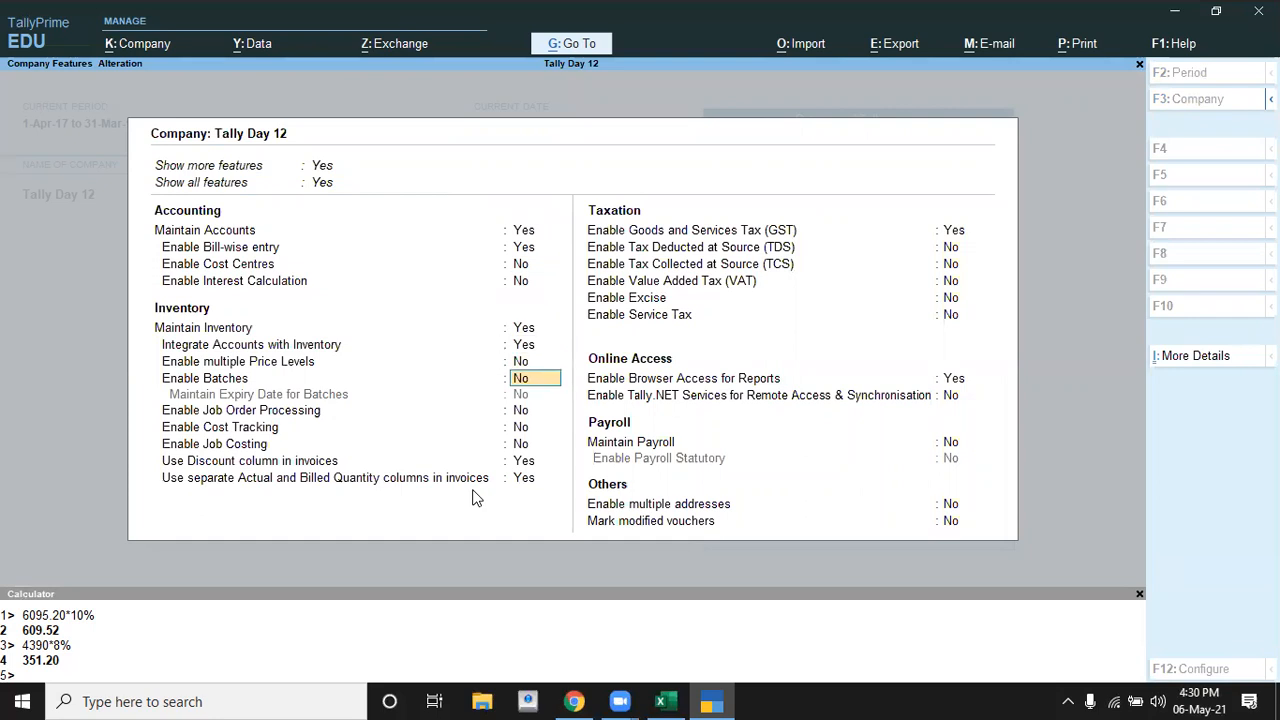
key("y")
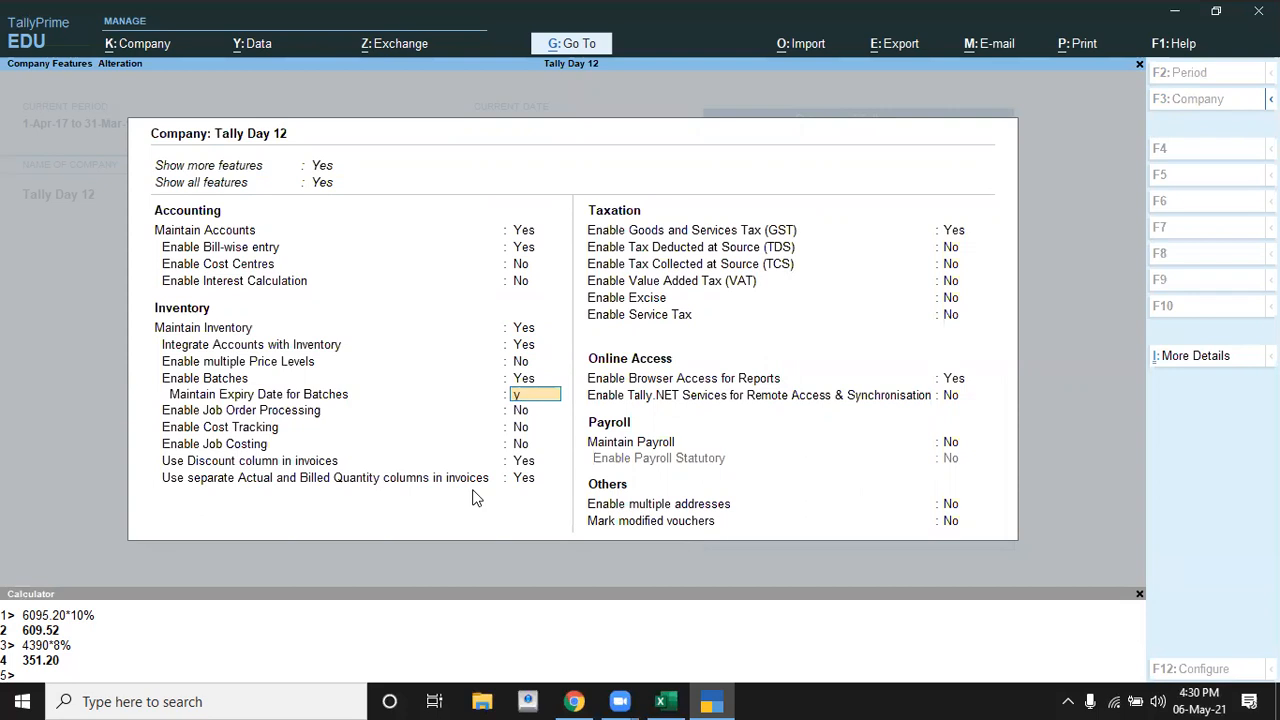
key("y")
key("ctrl")
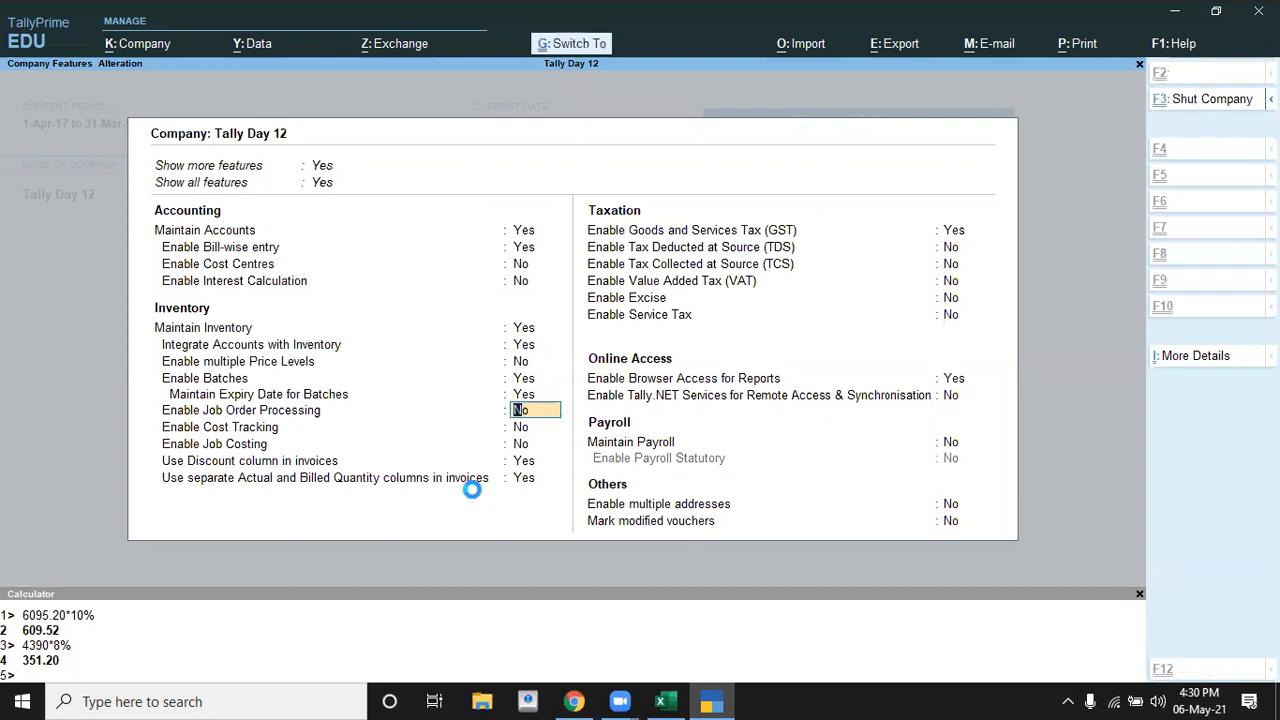
key("ctrl+a")
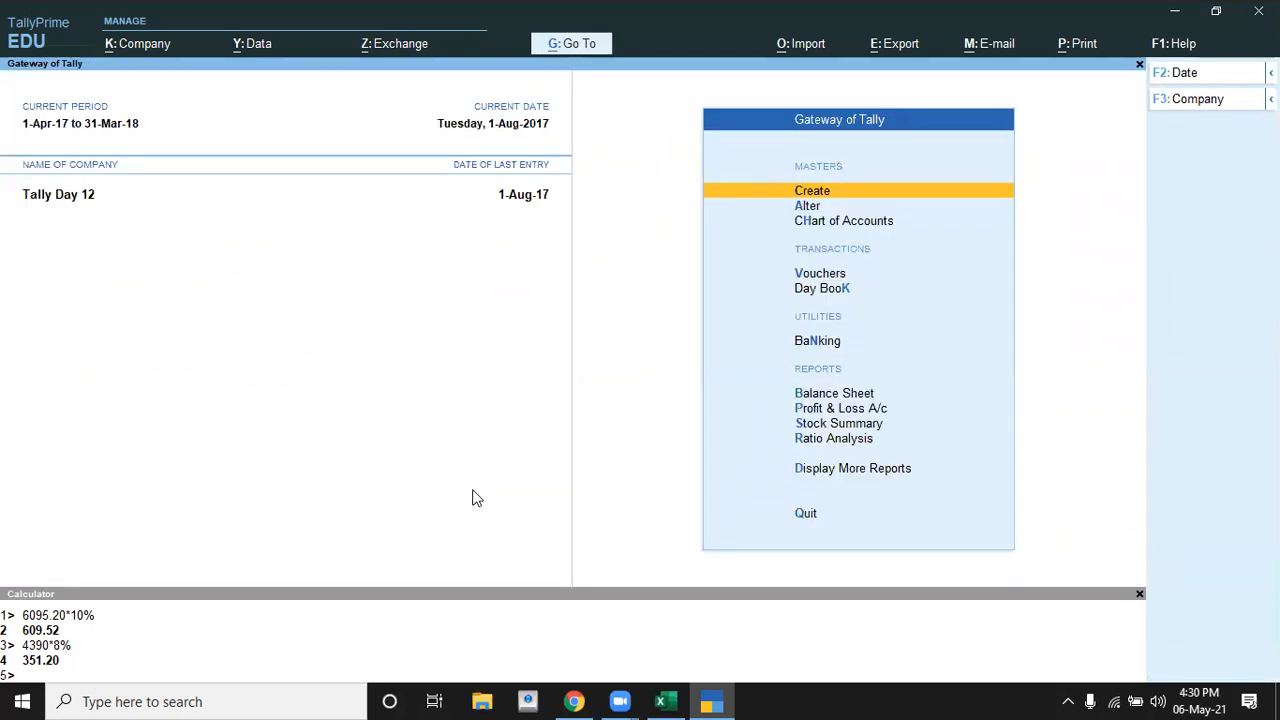
Go back to voucher entry and start a new Purchase voucher
key("Down")
key("Down")
key("Down")
key("Down")
key("Up")
key("Return")
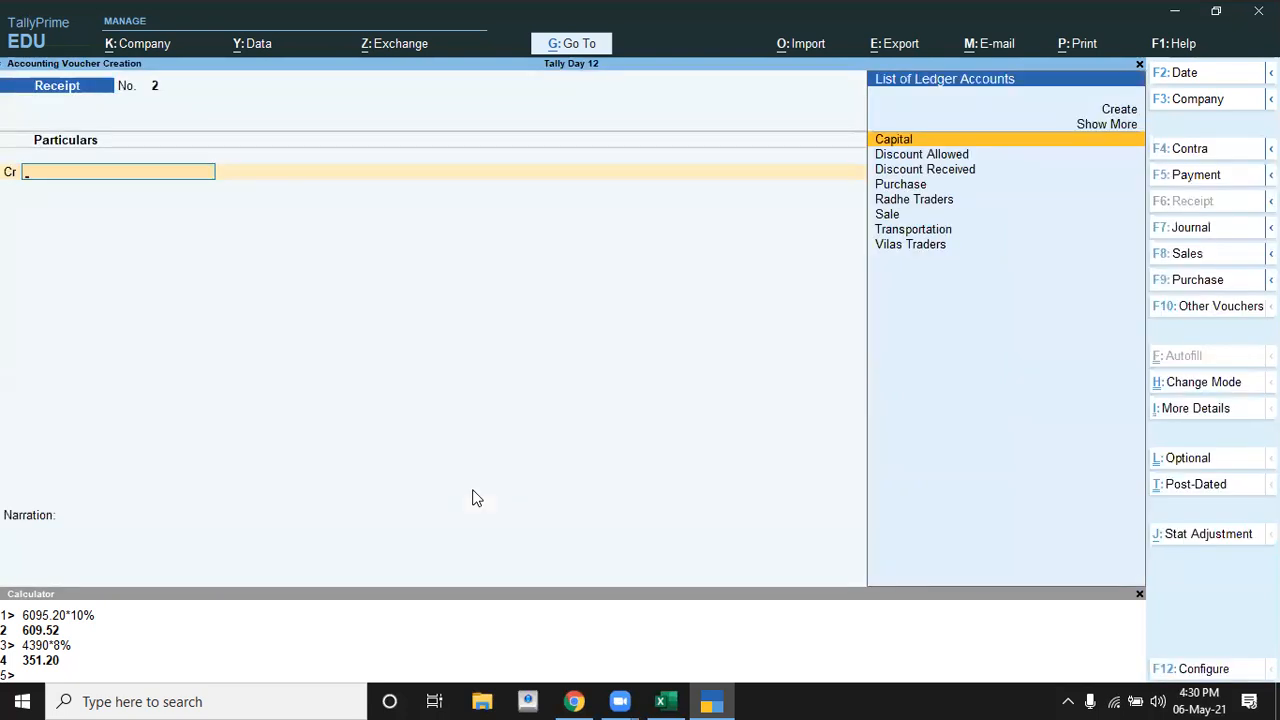
key("F9")
key("ctrl")
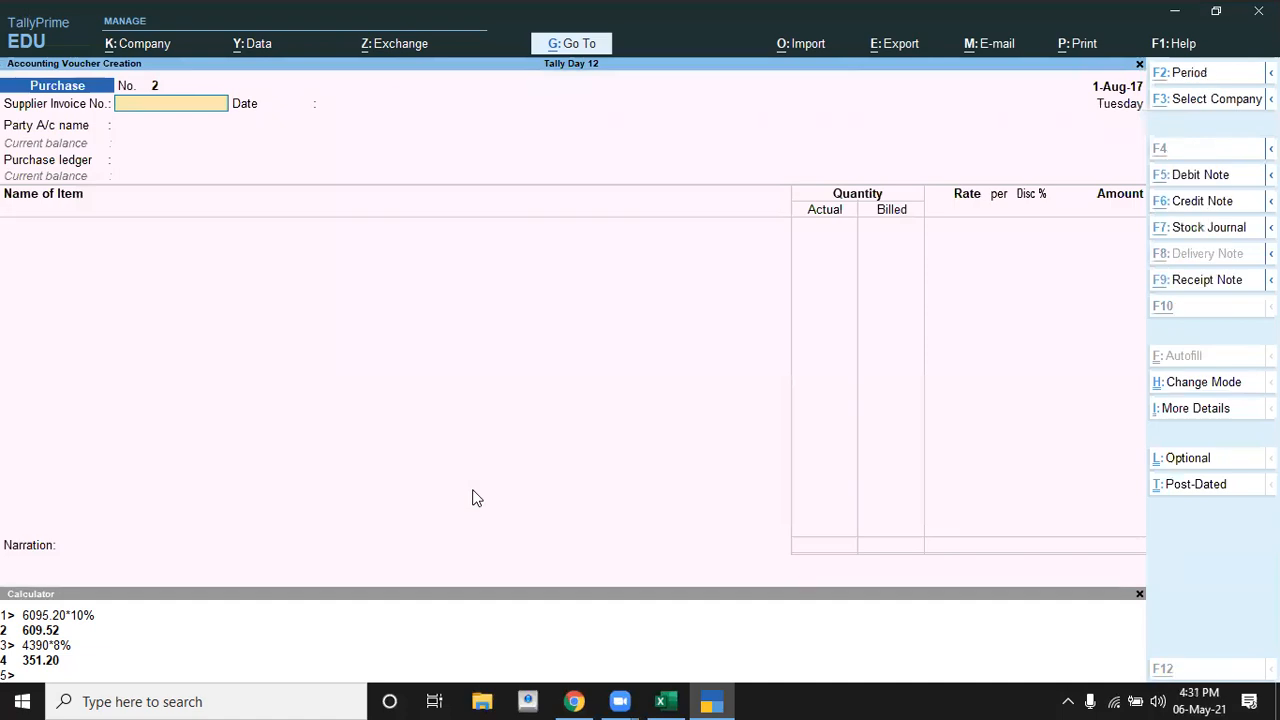
Check the Q10 purchase date in Excel and set the Purchase voucher date to 1-10 in TallyPrime
key("alt+Tab")
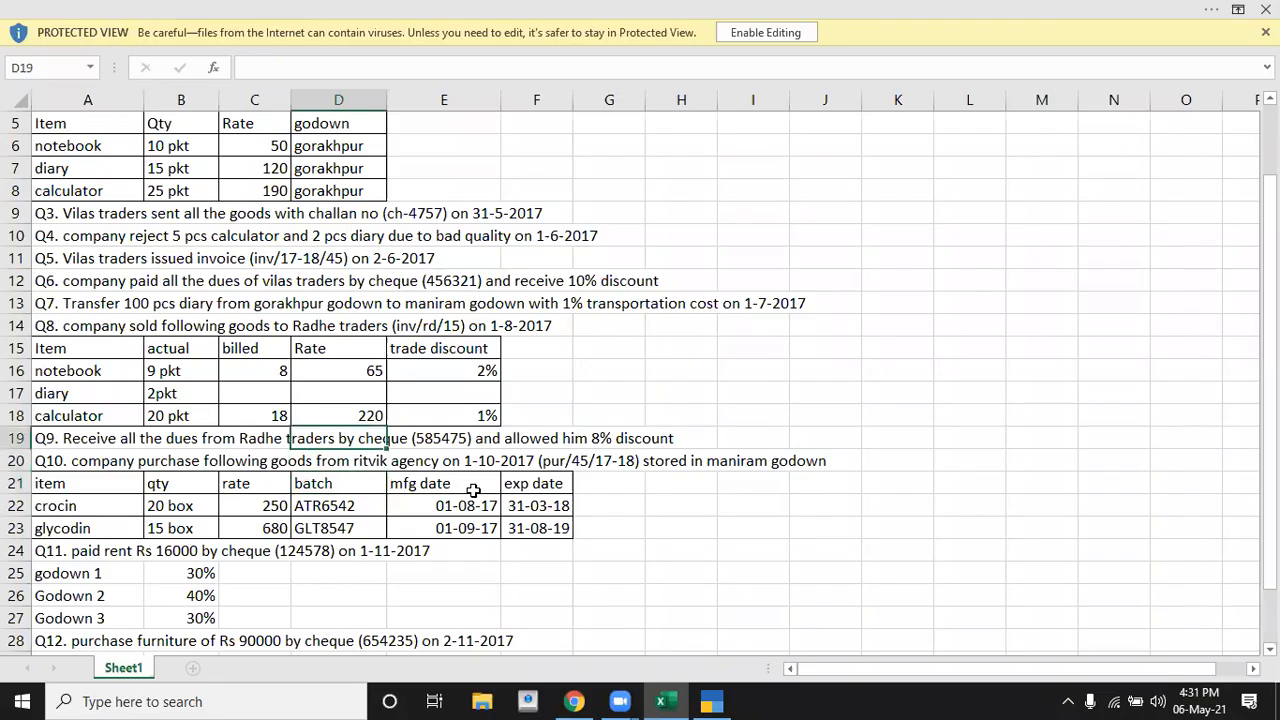
key("Left")
key("Left")
key("Left")
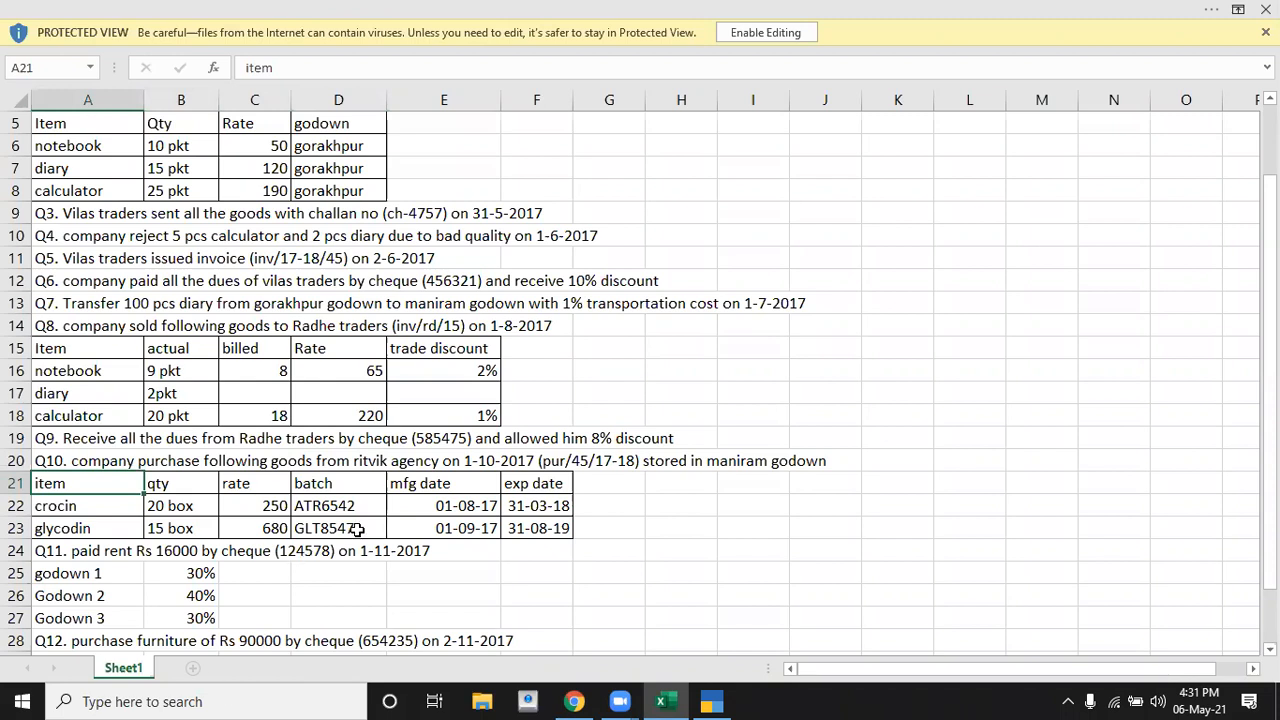
key("alt+Tab")
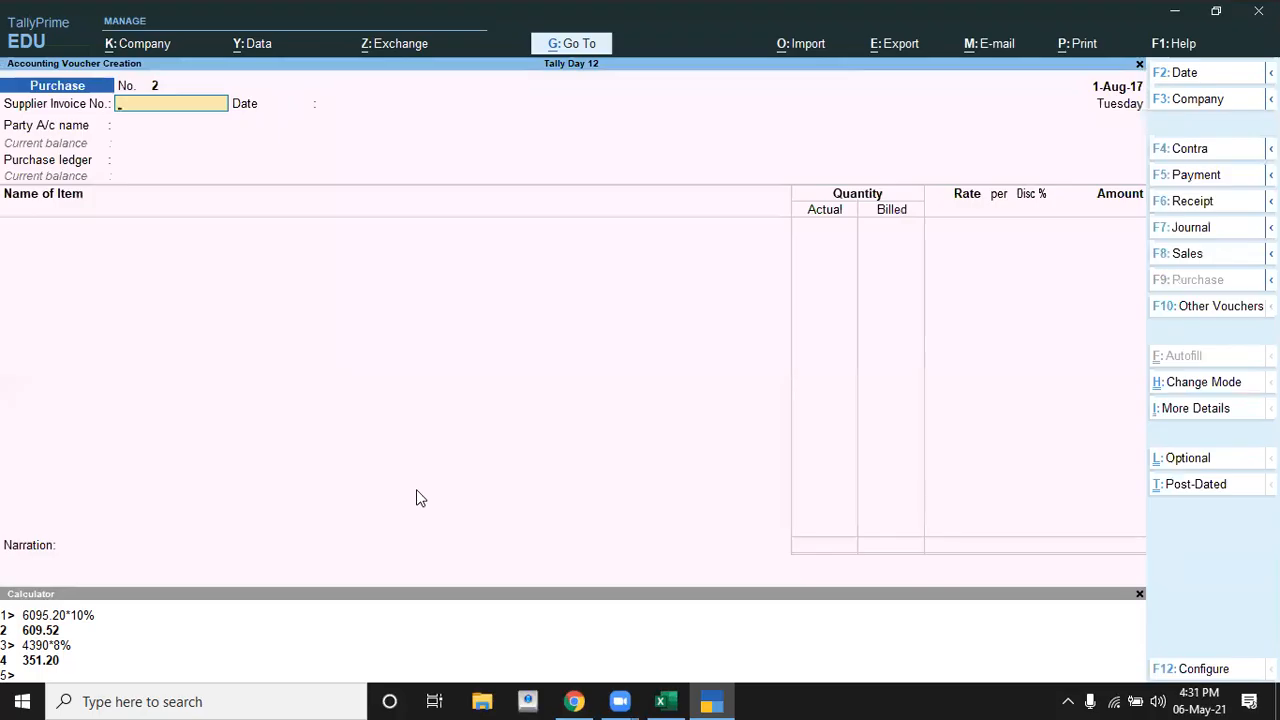
key("alt+Tab")
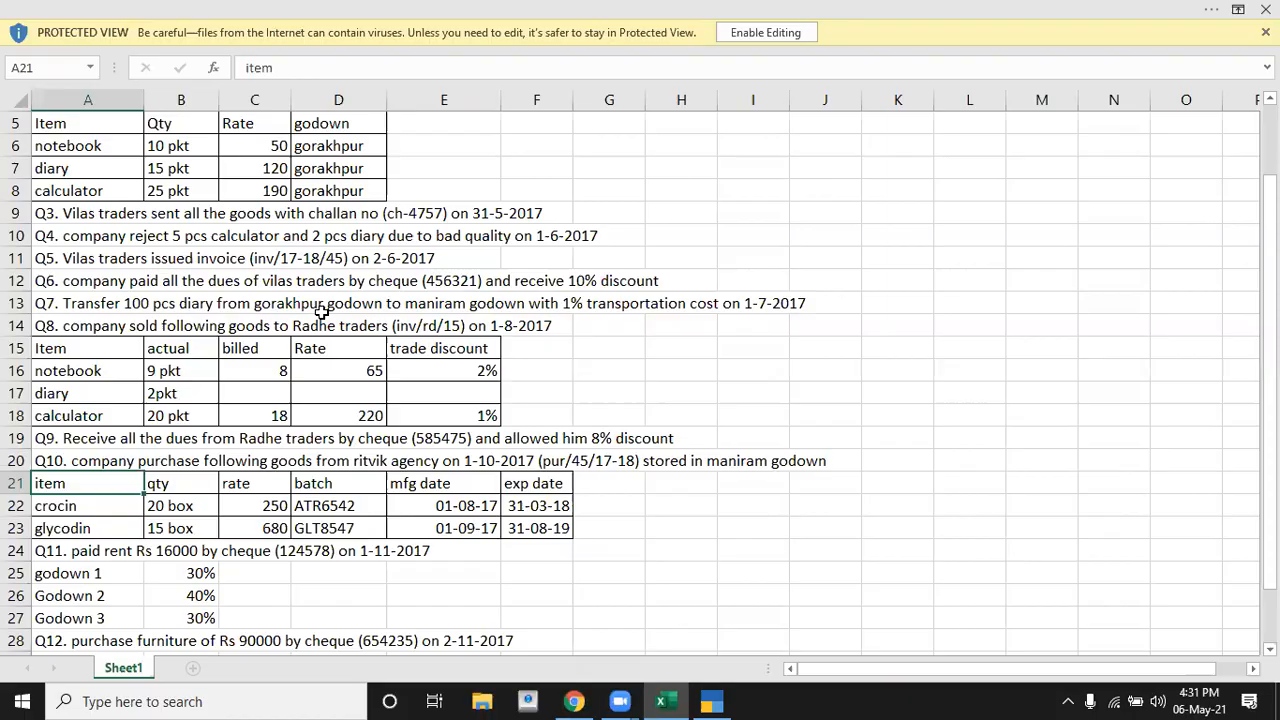
key("alt+Tab")
key("F2")
type("1-10")
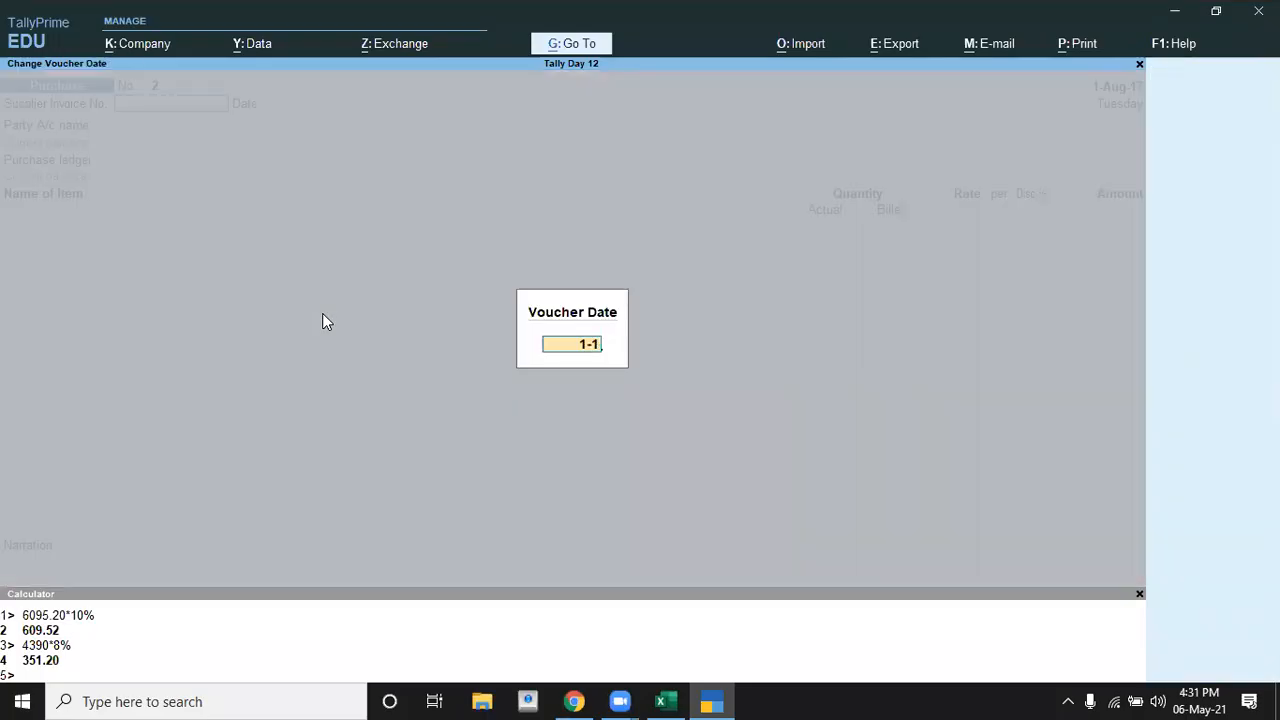
key("Return")
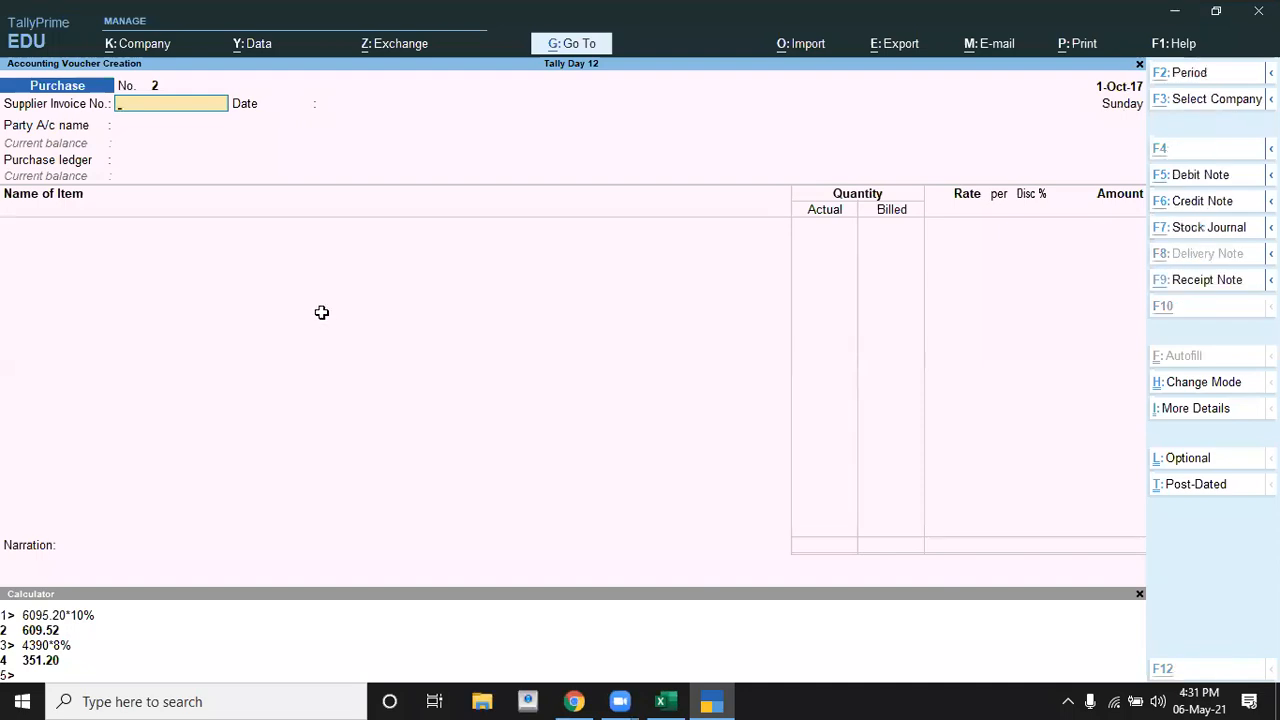
Look up the Q10 invoice number in Excel and enter pur/45/17-18 as the supplier invoice number, keeping the date 1-Oct-17
key("alt+Tab")
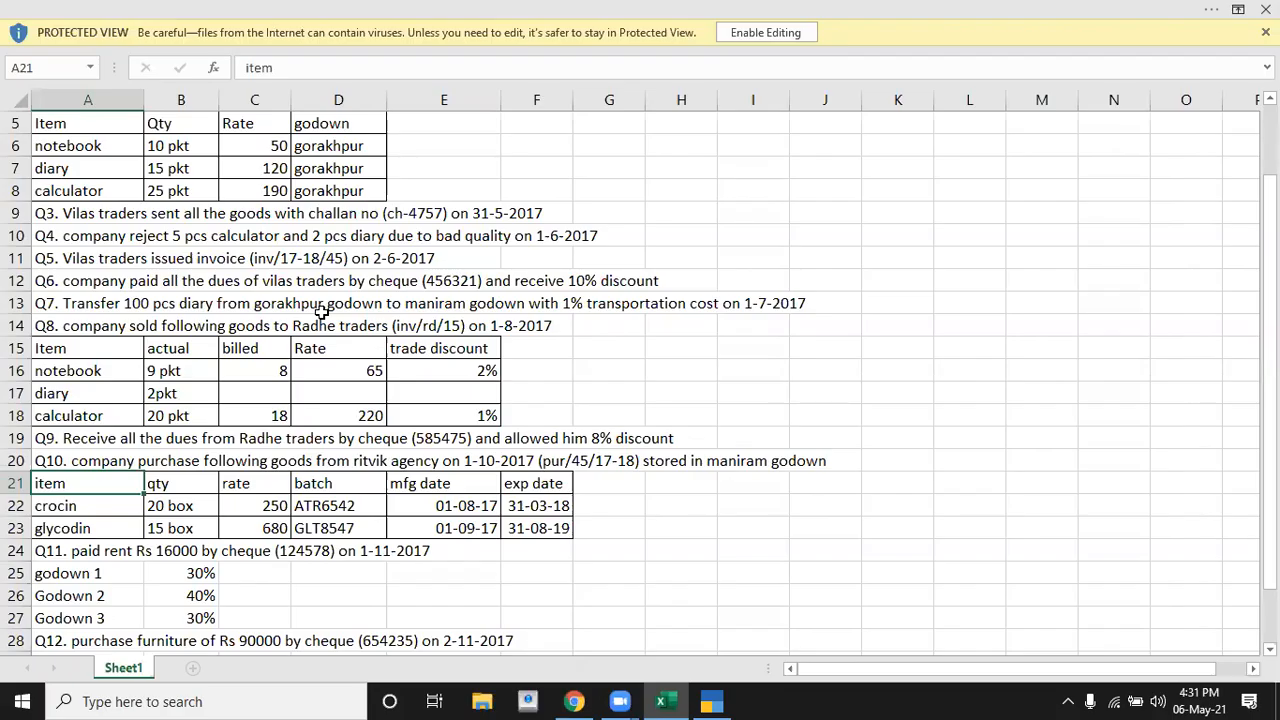
key("alt+Tab")
type("pur")
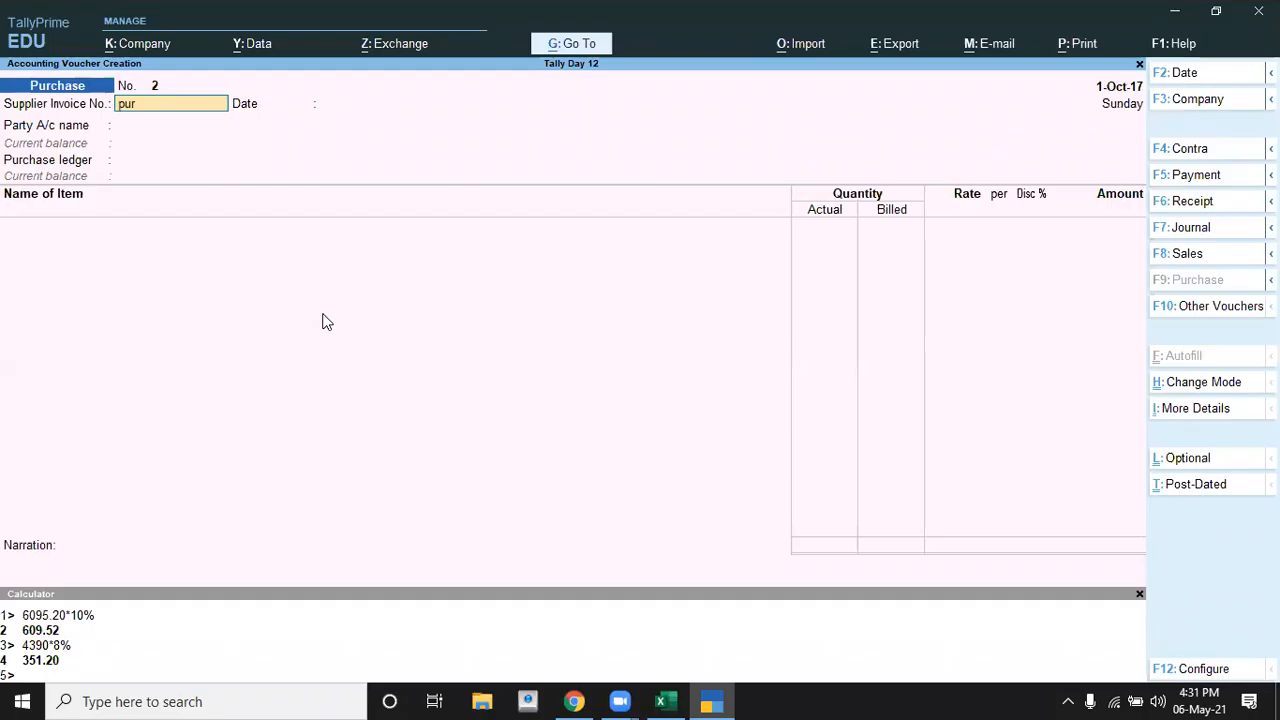
type("/45/17-18")
key("Return")
key("Return")
Start a new ledger for the party account, check the supplier in Excel, and name the ledger Ritwik Agency
key("ctrl")
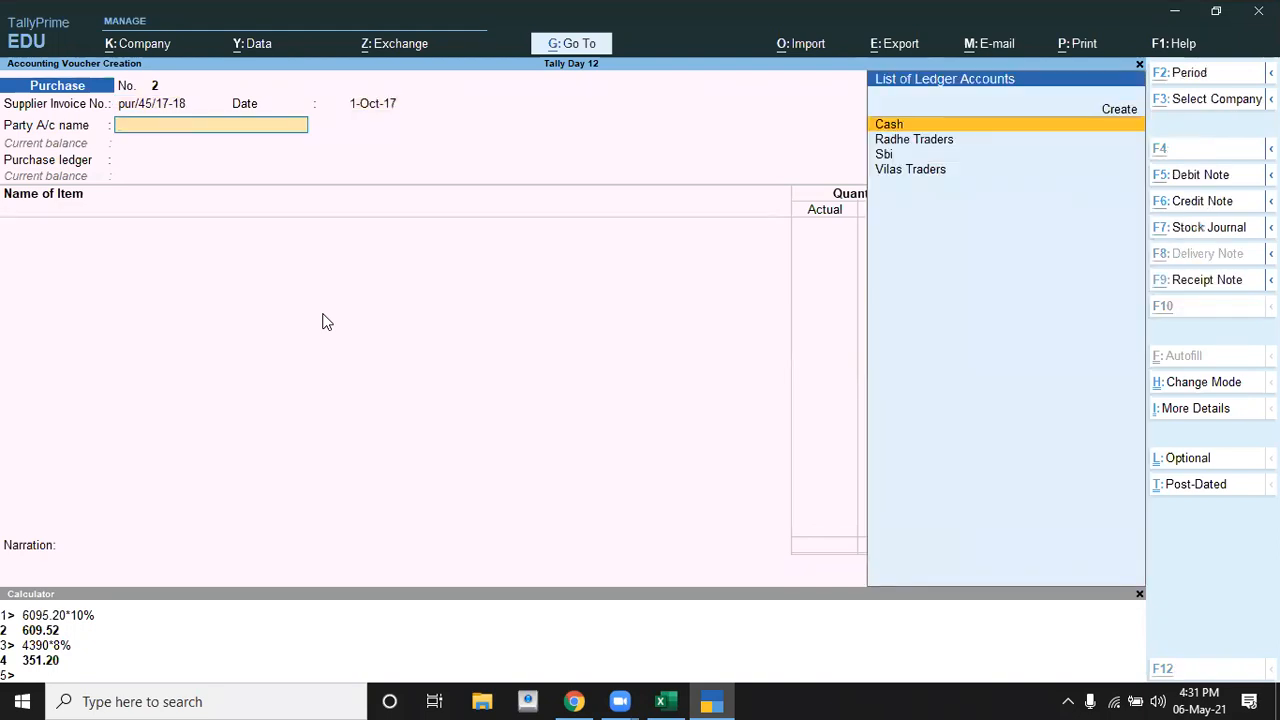
key("alt+c")
key("alt+Tab")
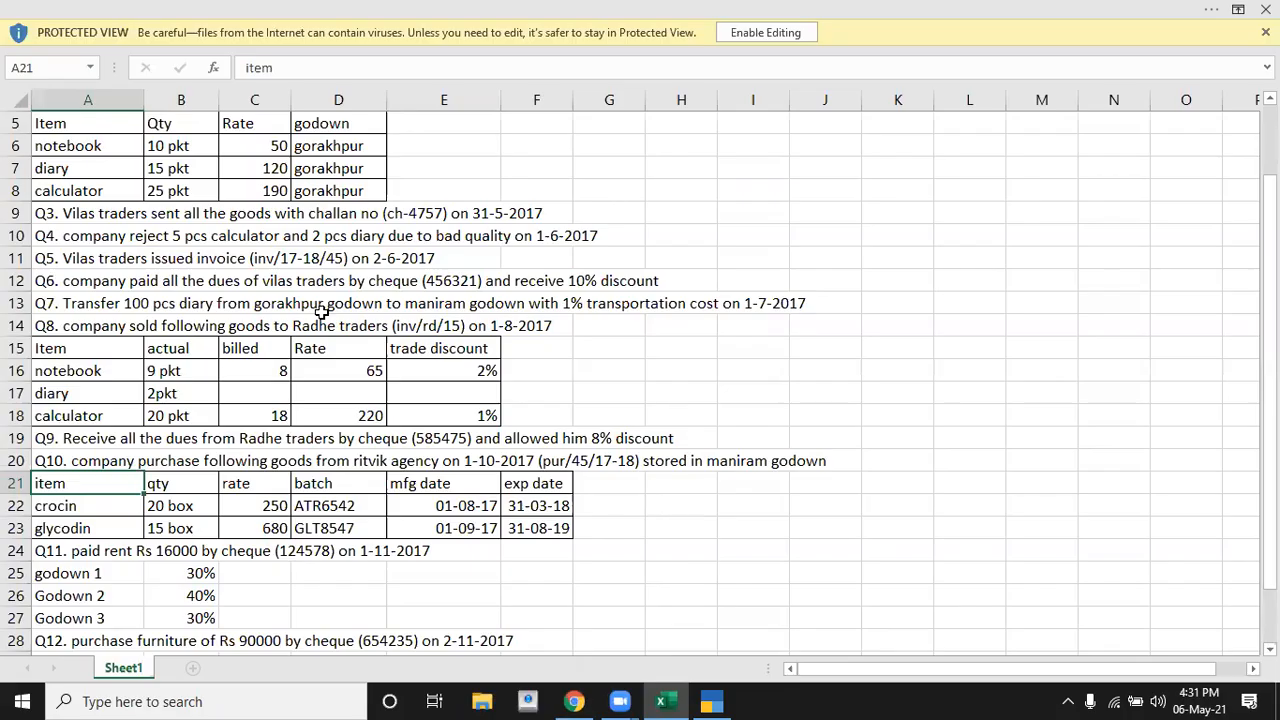
key("alt+Tab")
type("R")
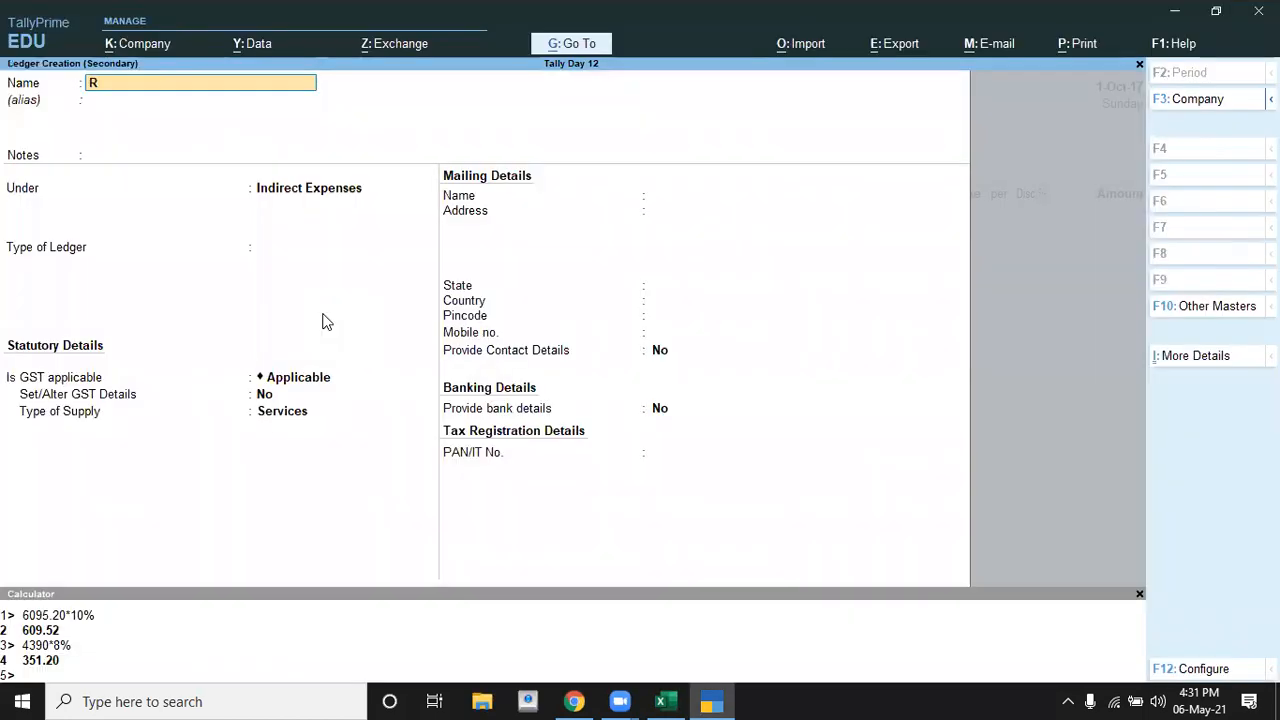
type("itwik Agency")
key("Return")
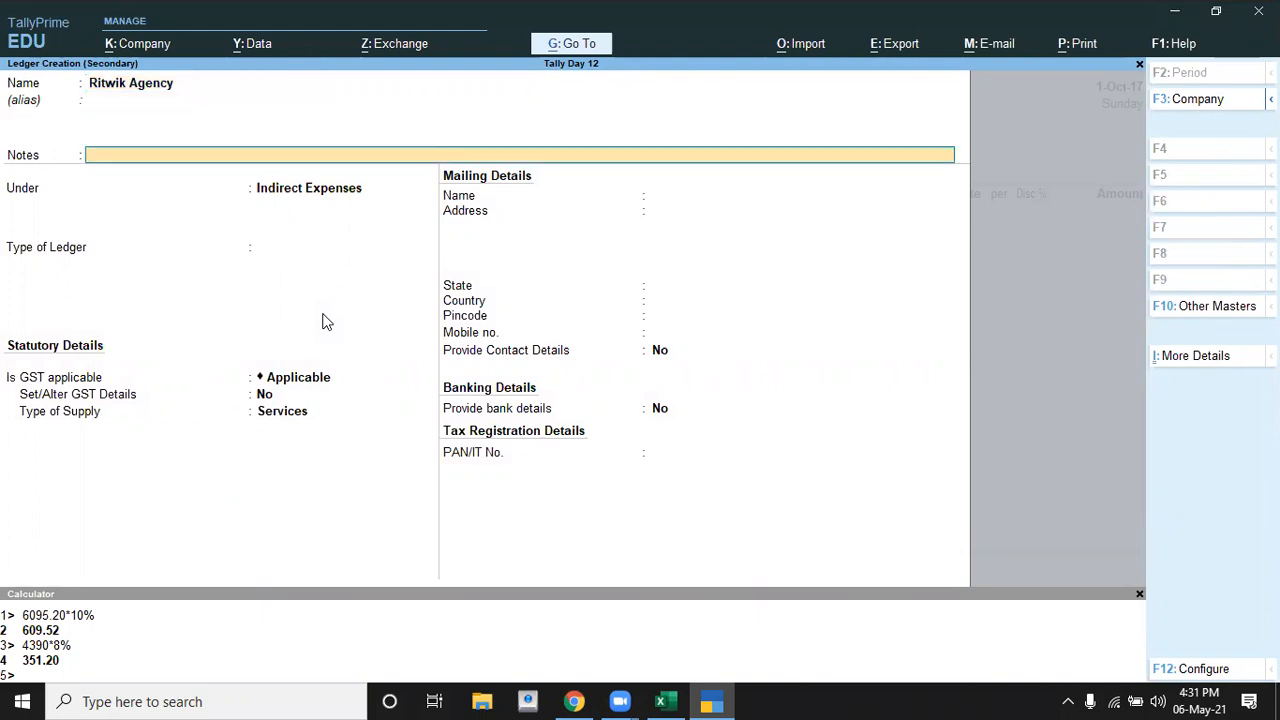
Place the Ritwik Agency ledger under Sundry Creditors, keep the remaining defaults, and save it
key("Return")
type("S")
key("Down")
key("Down")
key("Down")
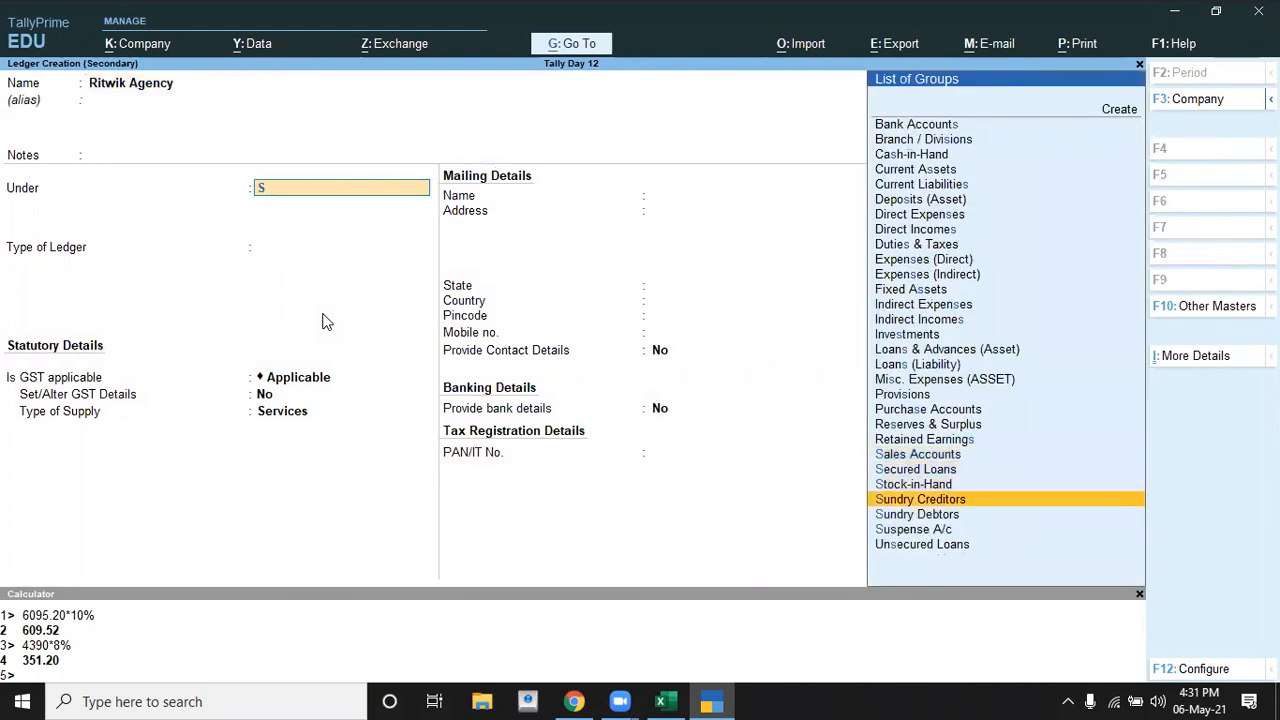
key("Return")
key("Return")
key("Return")
key("Return")
key("Return")
key("Return")
key("Return")
key("Return")
key("Return")
key("Return")
key("Return")
key("Return")
key("Return")
key("Return")
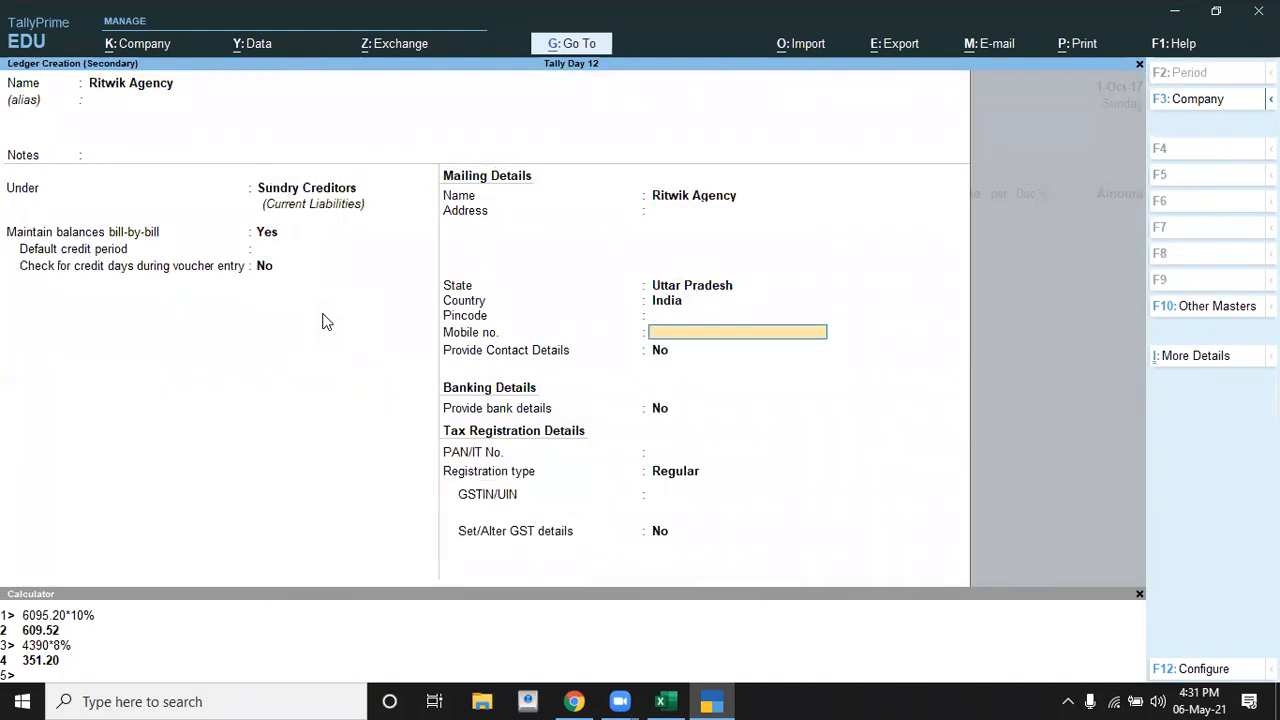
key("Return")
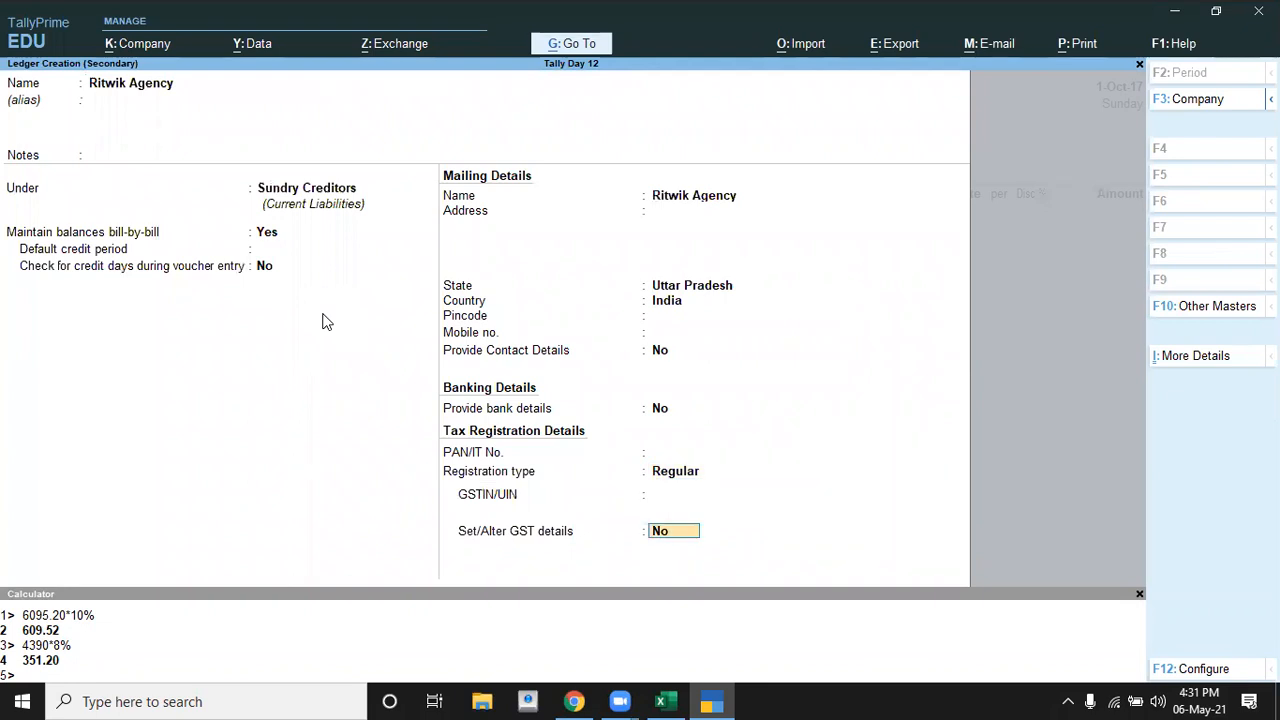
key("Return")
key("Return")
key("Return")
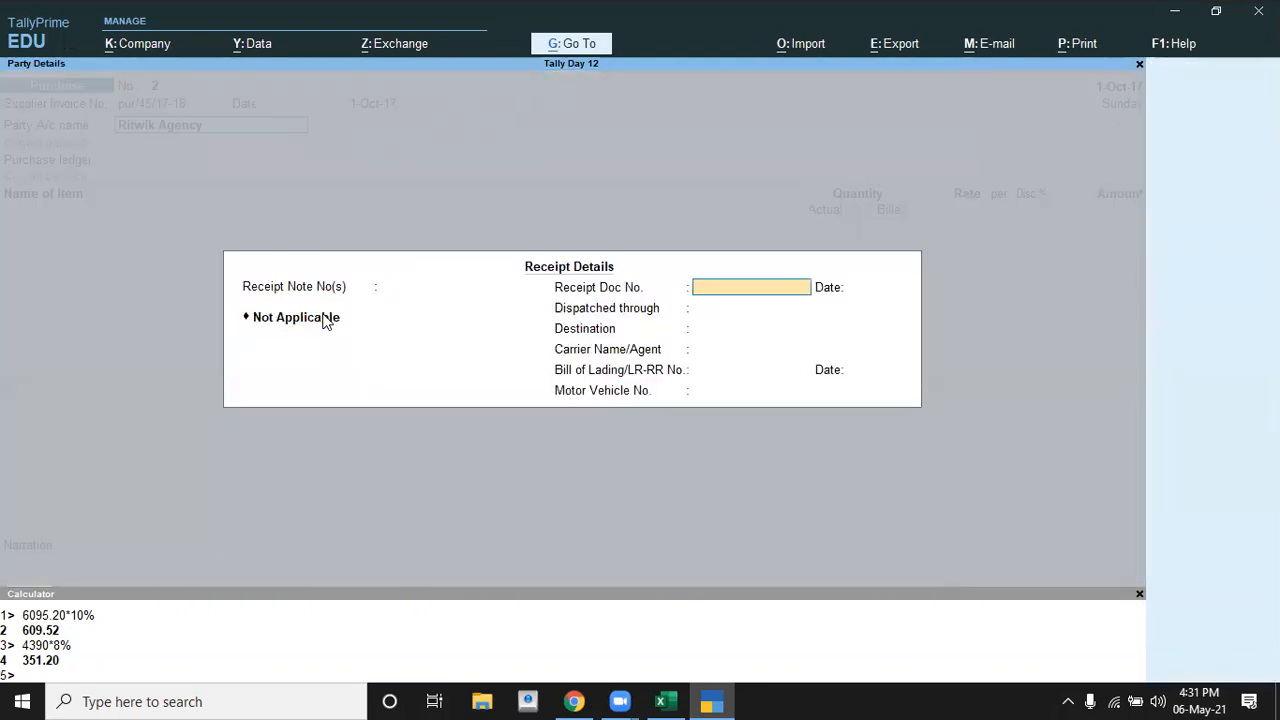
Accept the receipt and party details for Ritwik Agency unchanged and choose Purchase as the purchase ledger
key("Return")
key("Return")
key("Return")
key("Return")
key("Return")
key("Return")
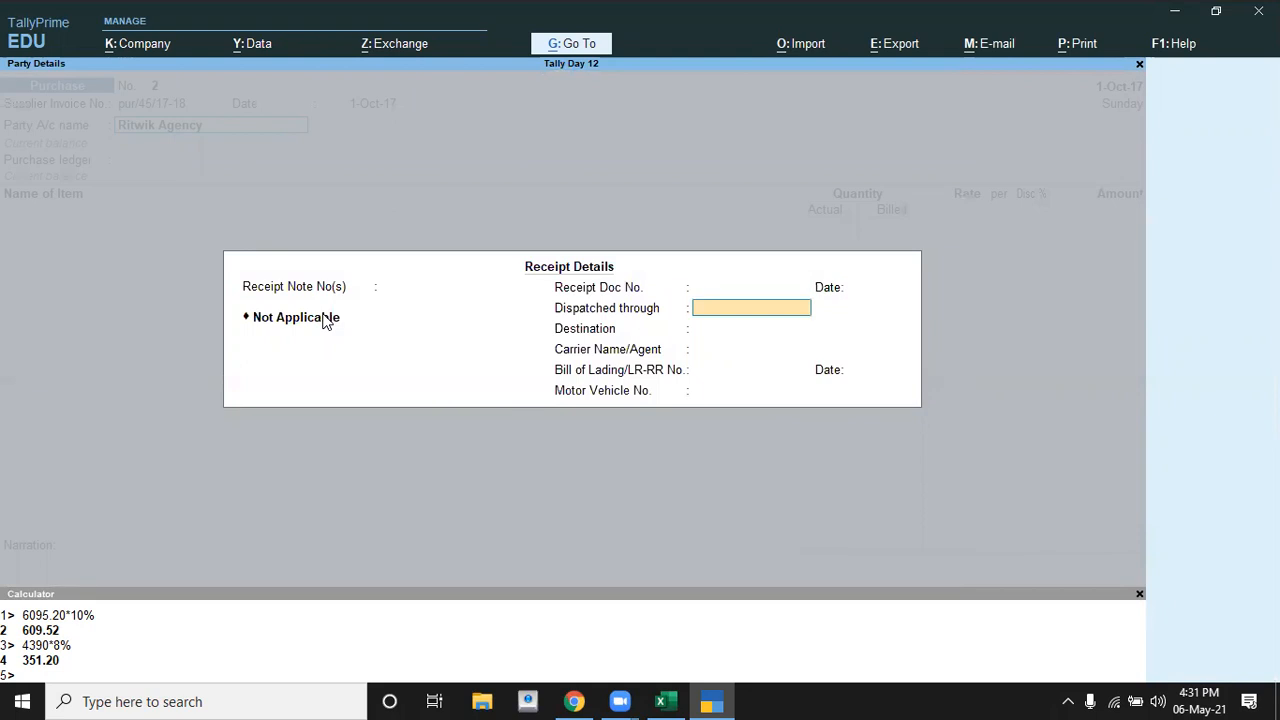
key("Return")
key("Return")
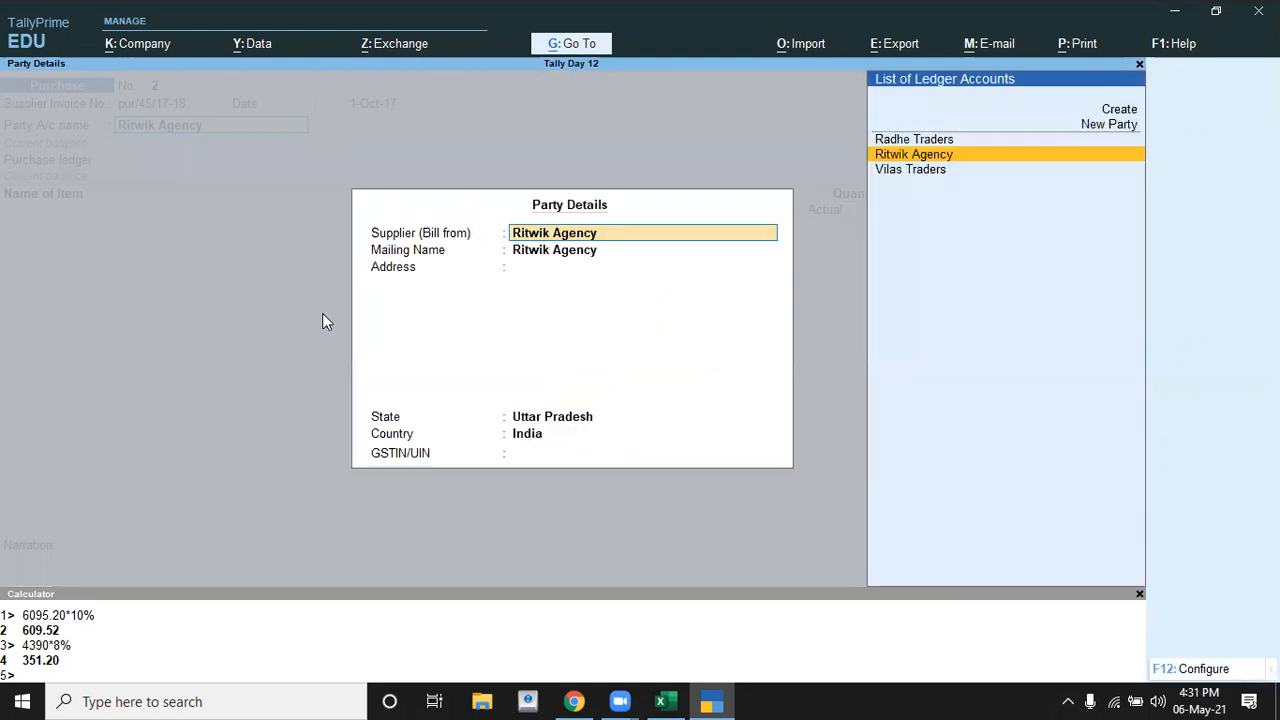
key("Return")
key("Return")
key("Return")
key("Return")
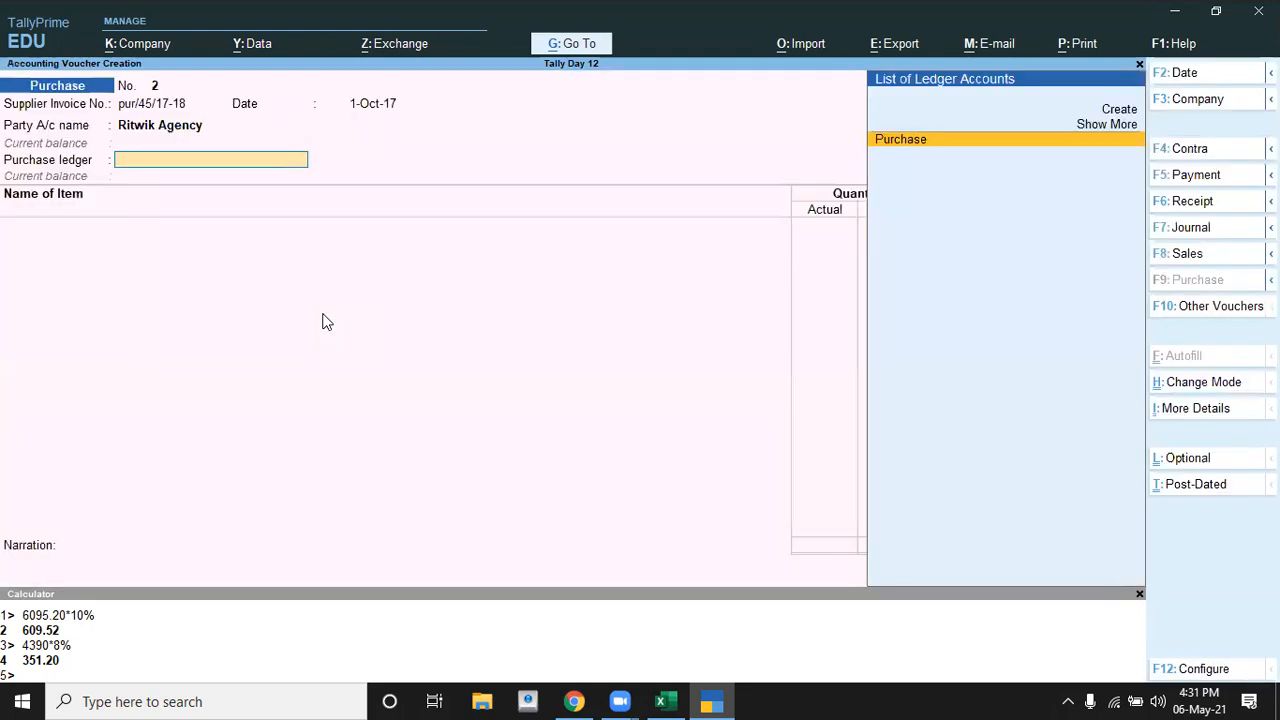
key("Return")
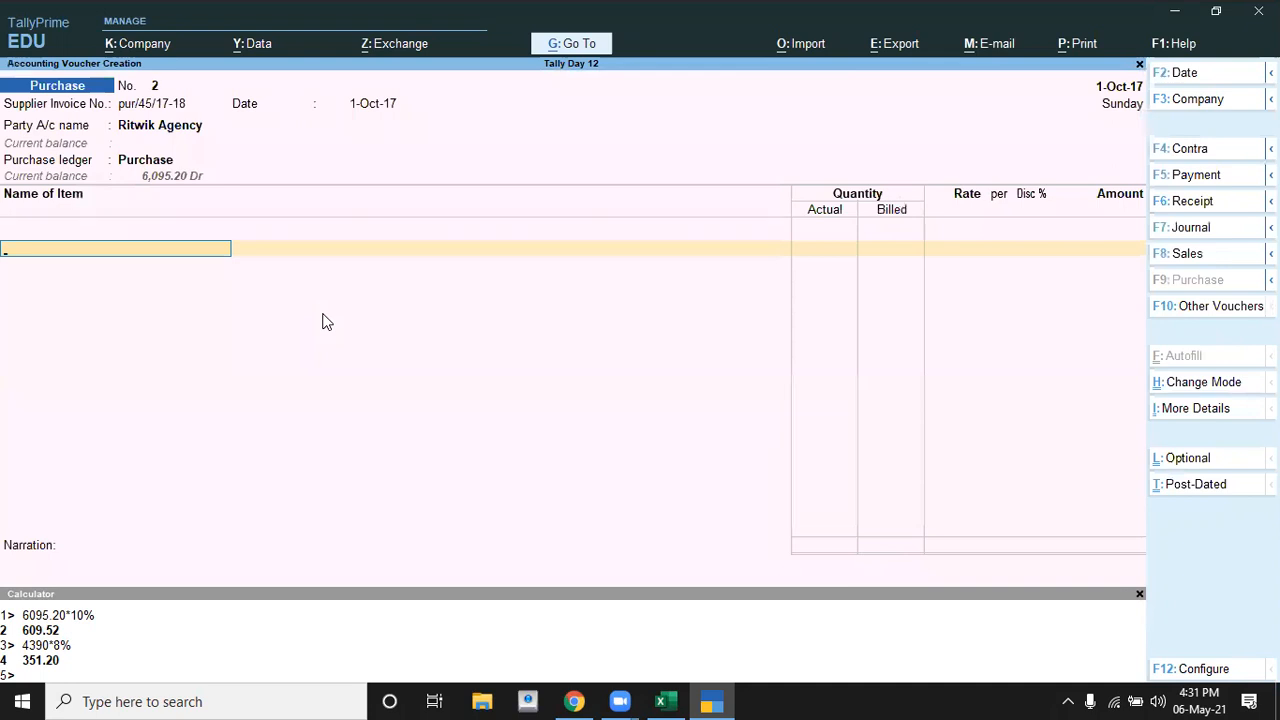
Look up the first Q10 item in Excel and start a new stock item named Crocin under Primary
key("alt+c")
key("alt+Tab")
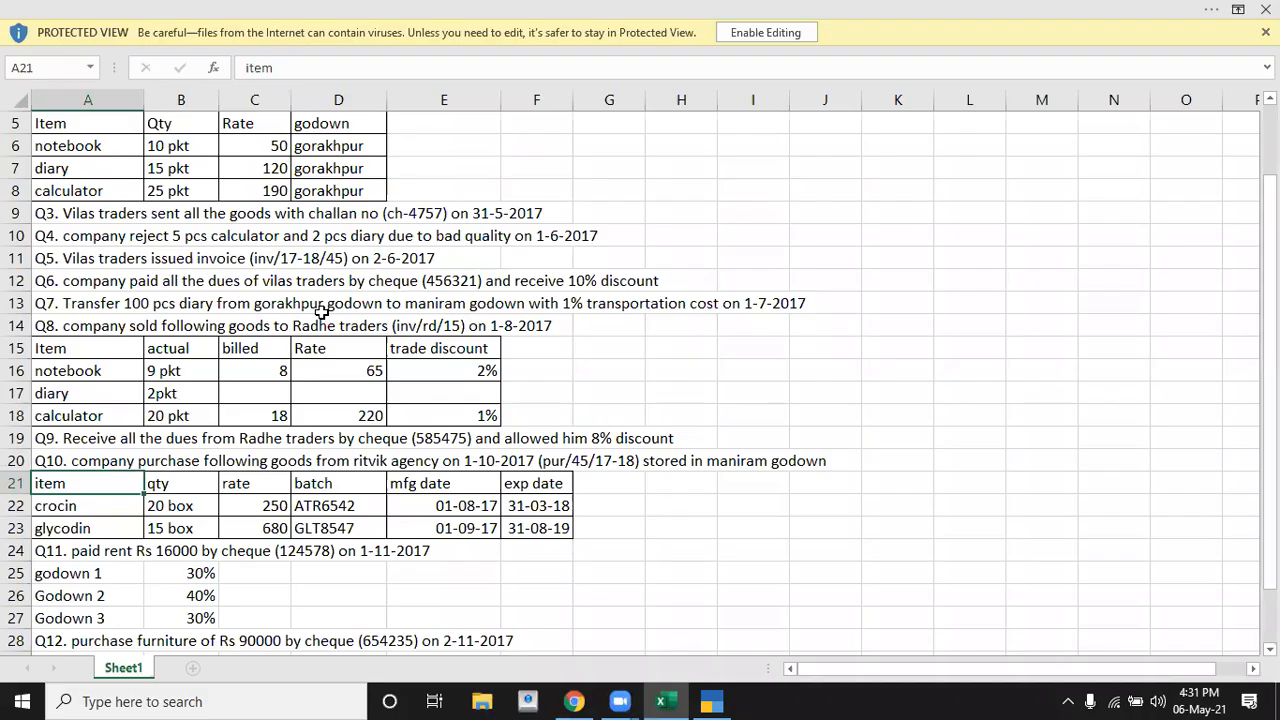
key("alt+Tab")
type("C")
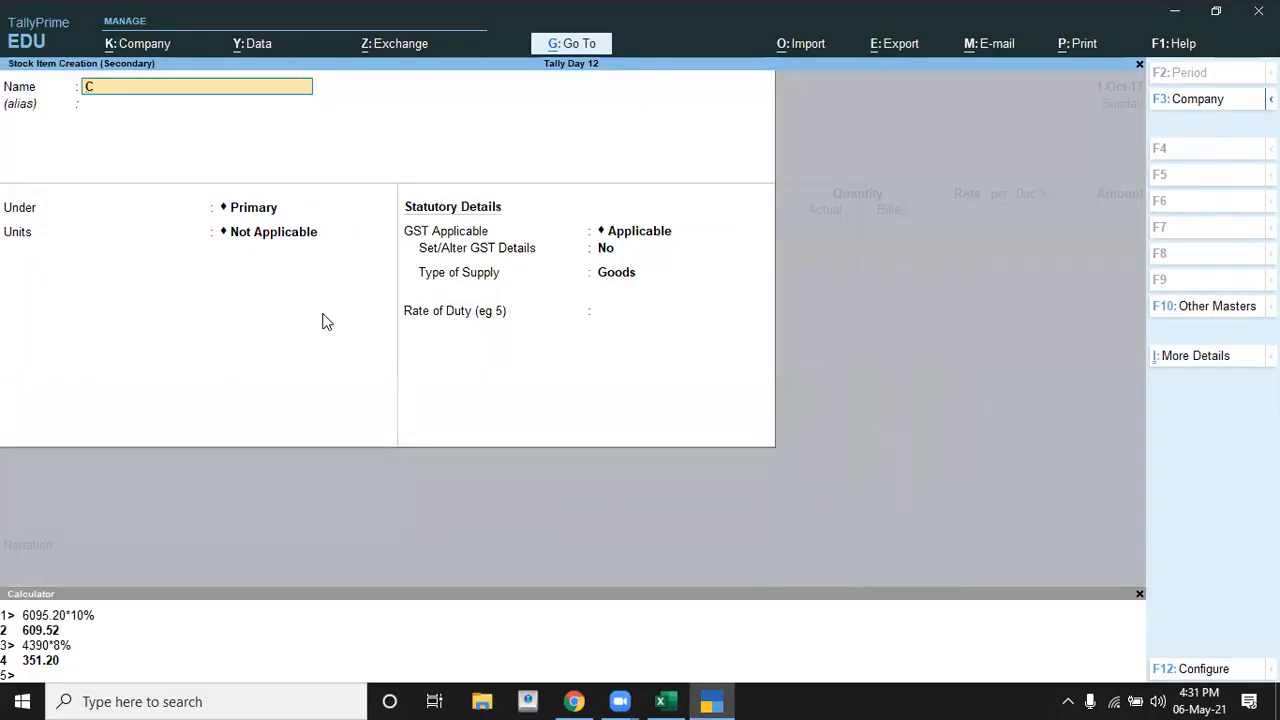
type("rocin")
key("Return")
key("Return")
key("Return")
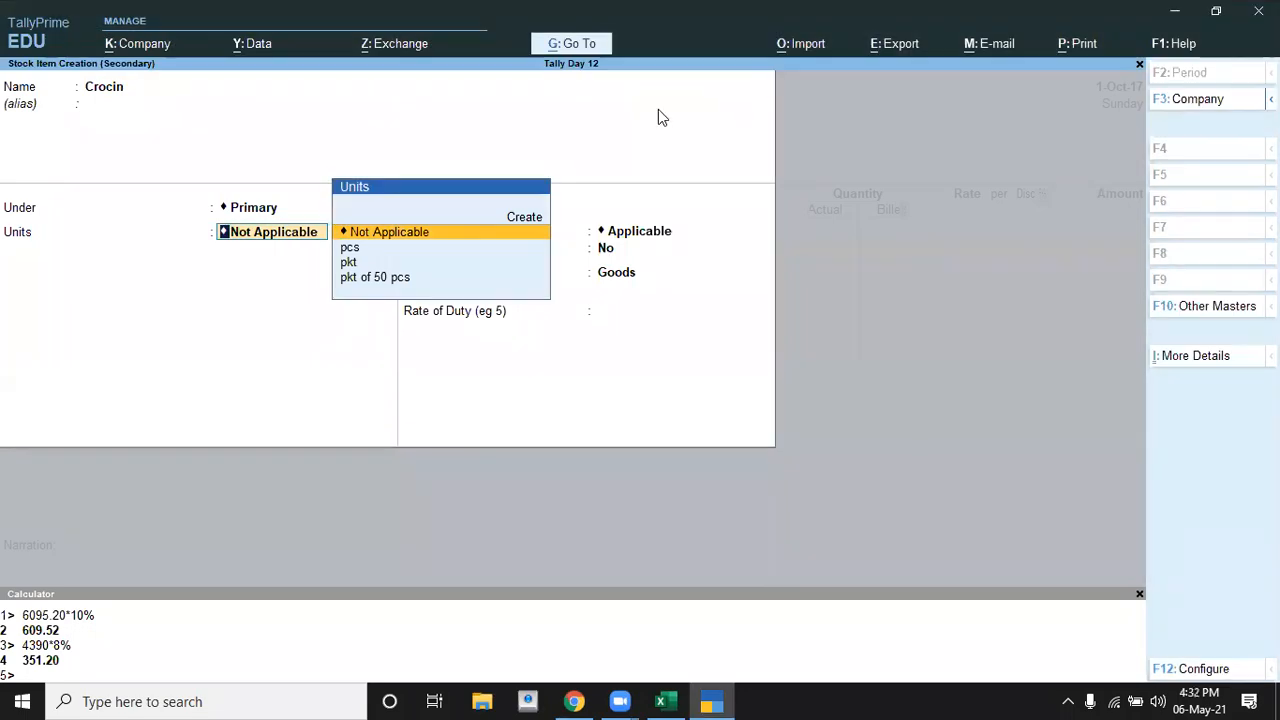
key("alt+Tab")
key("Down")
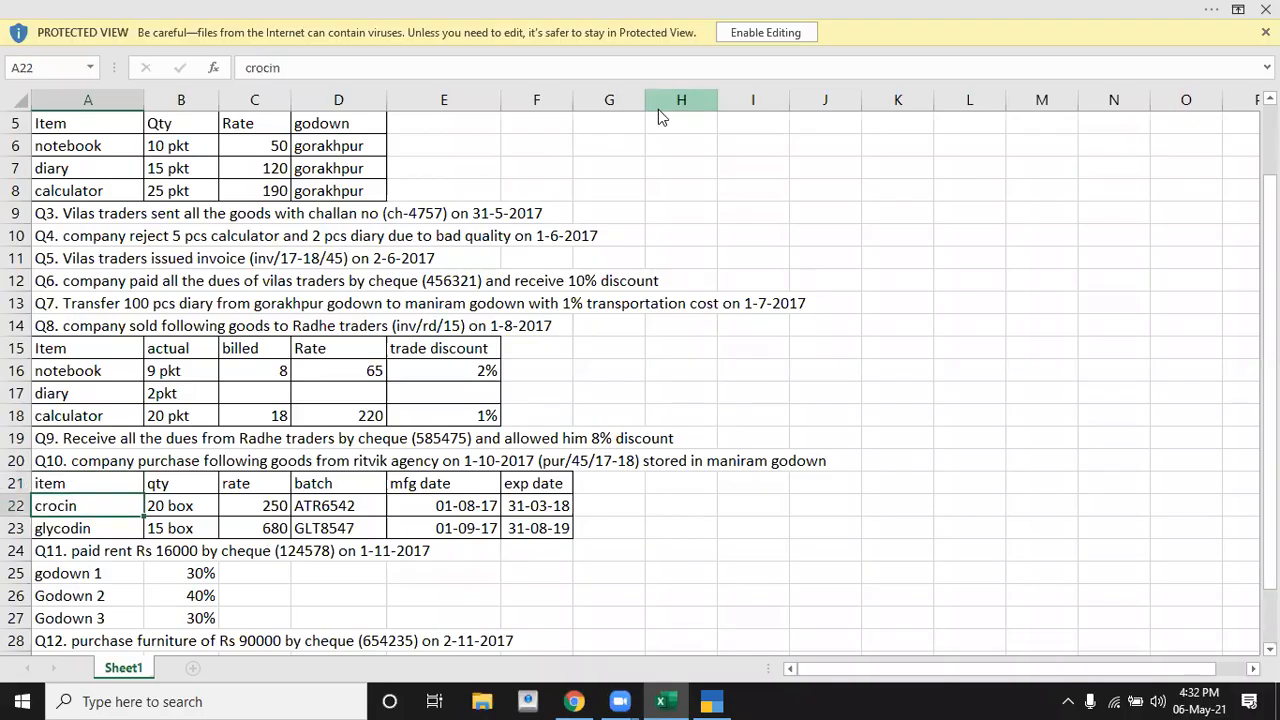
key("alt+Tab")
key("alt+c")
type("st")
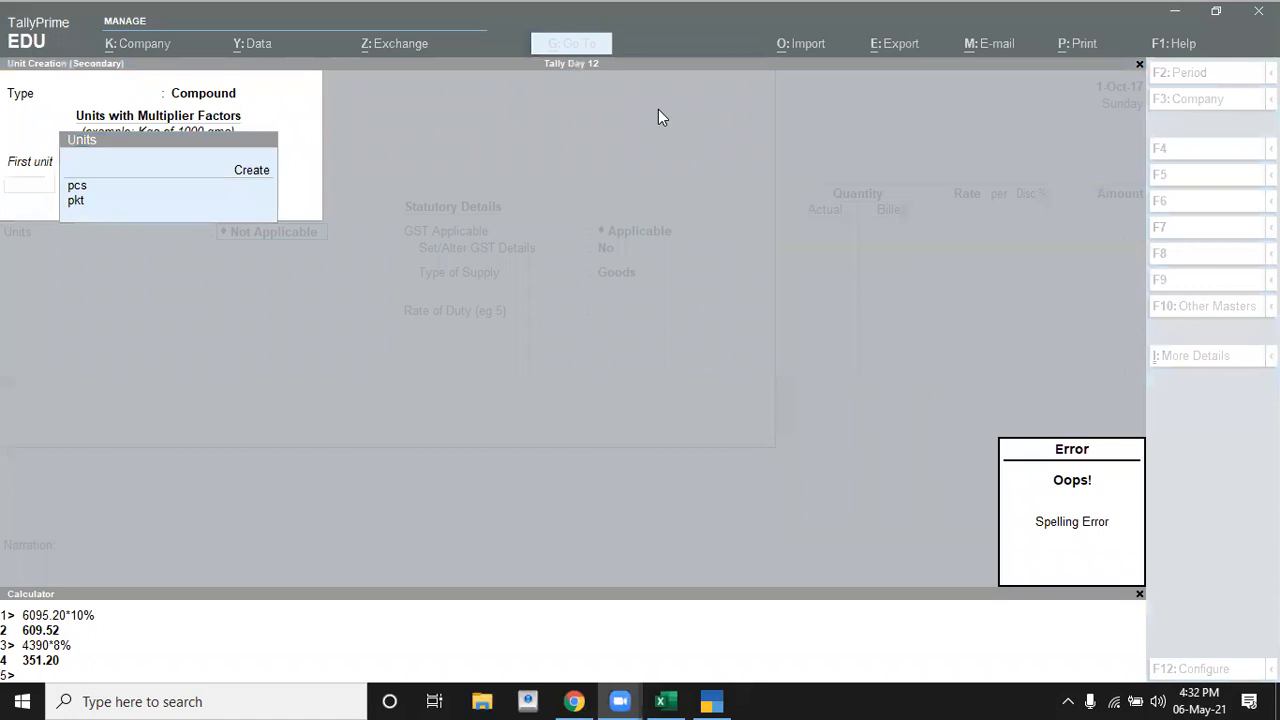
left_click(935, 125)
left_click(936, 119)
key("BackSpace")
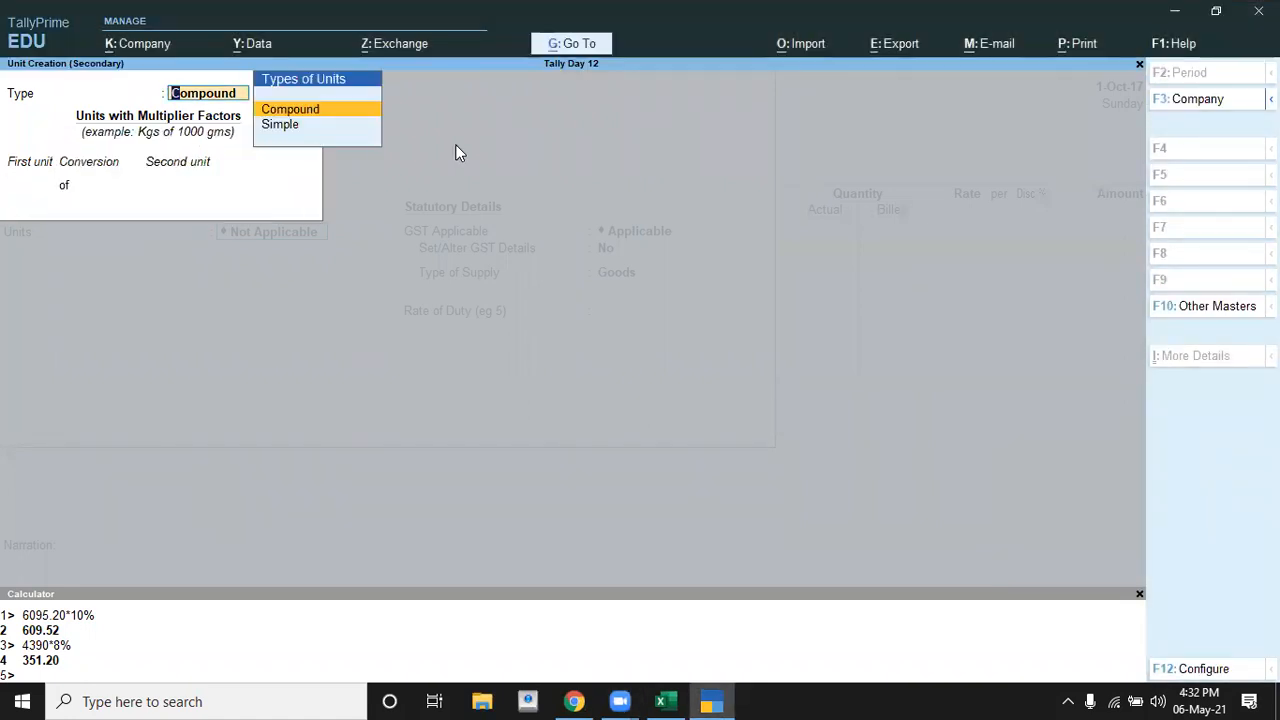
key("Down")
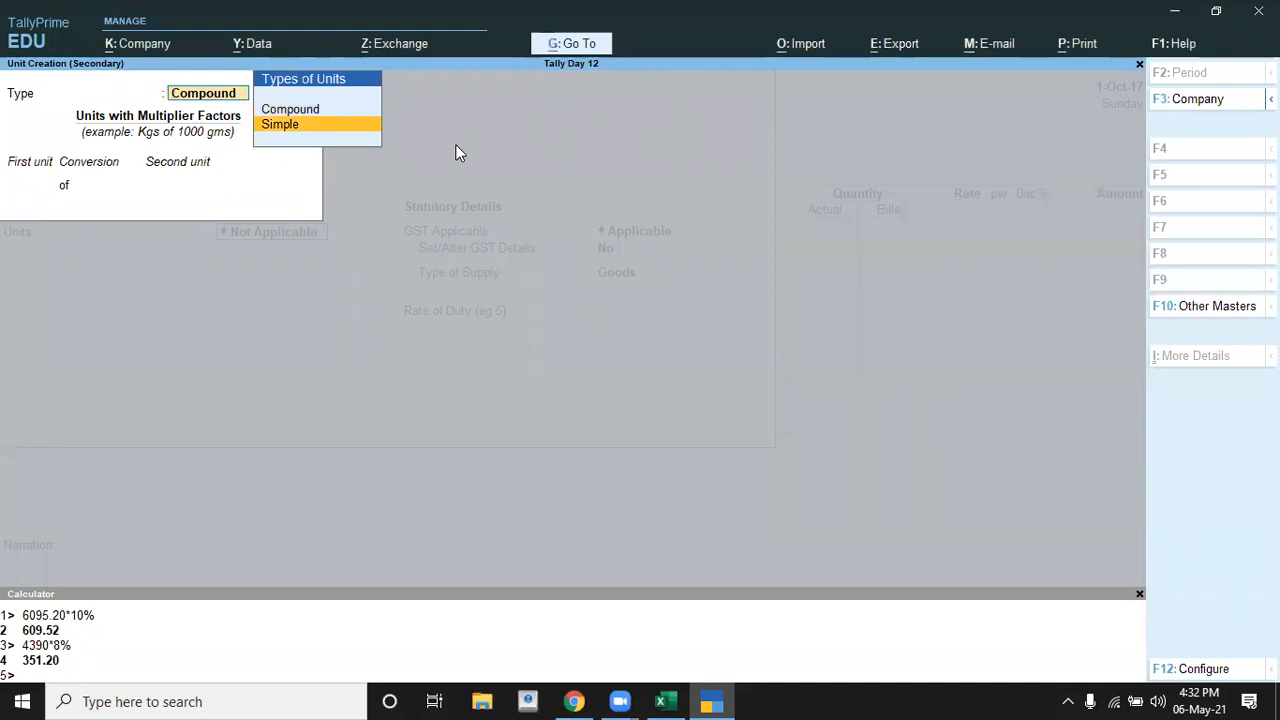
key("Return")
type("pcs")
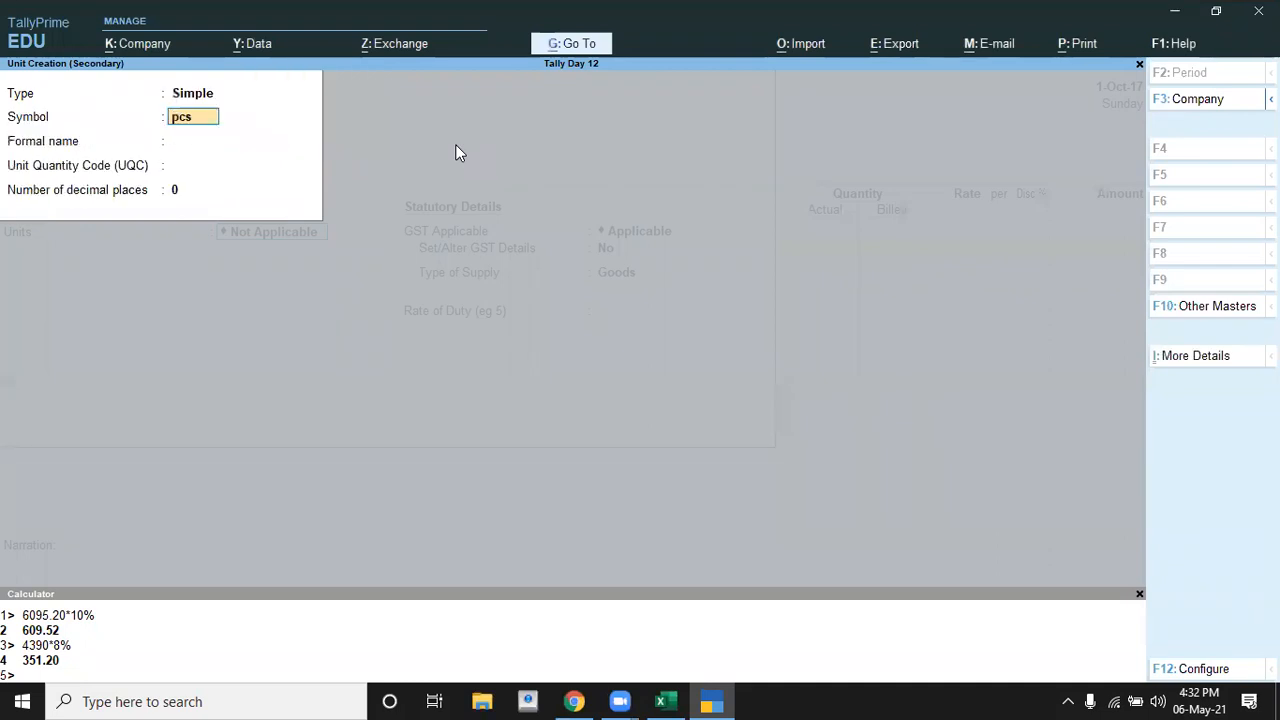
key("Return")
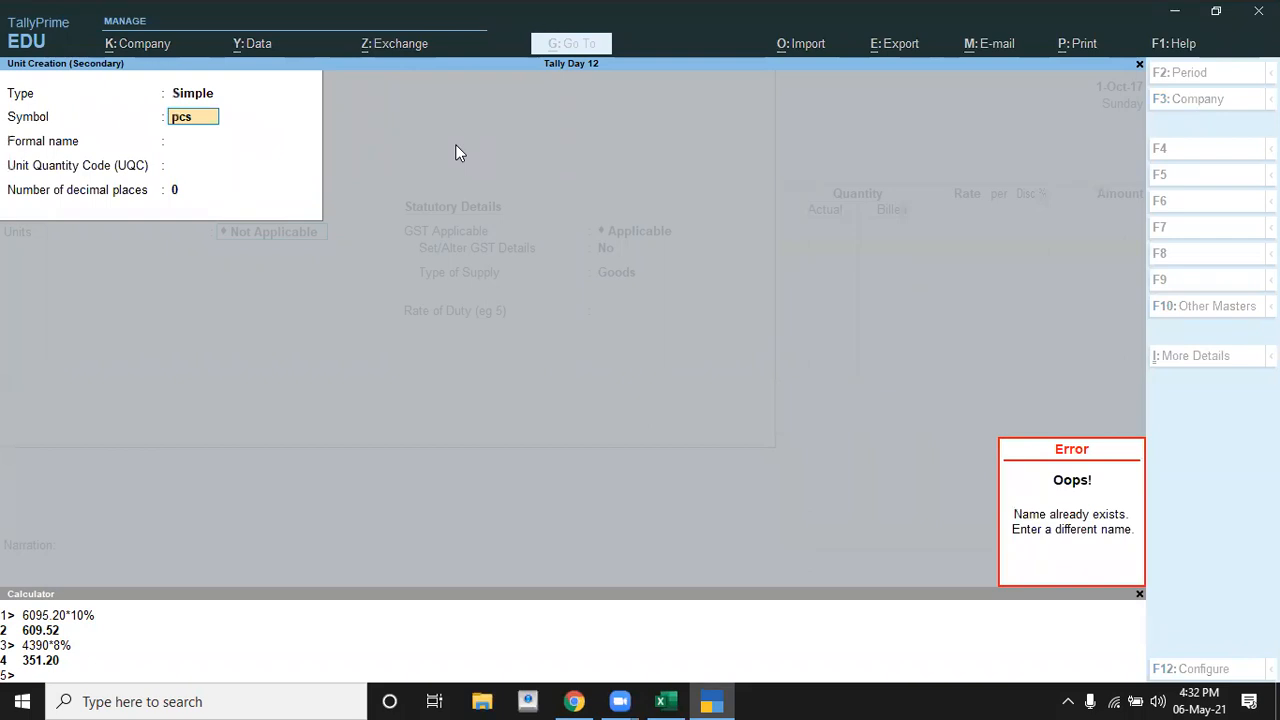
key("BackSpace")
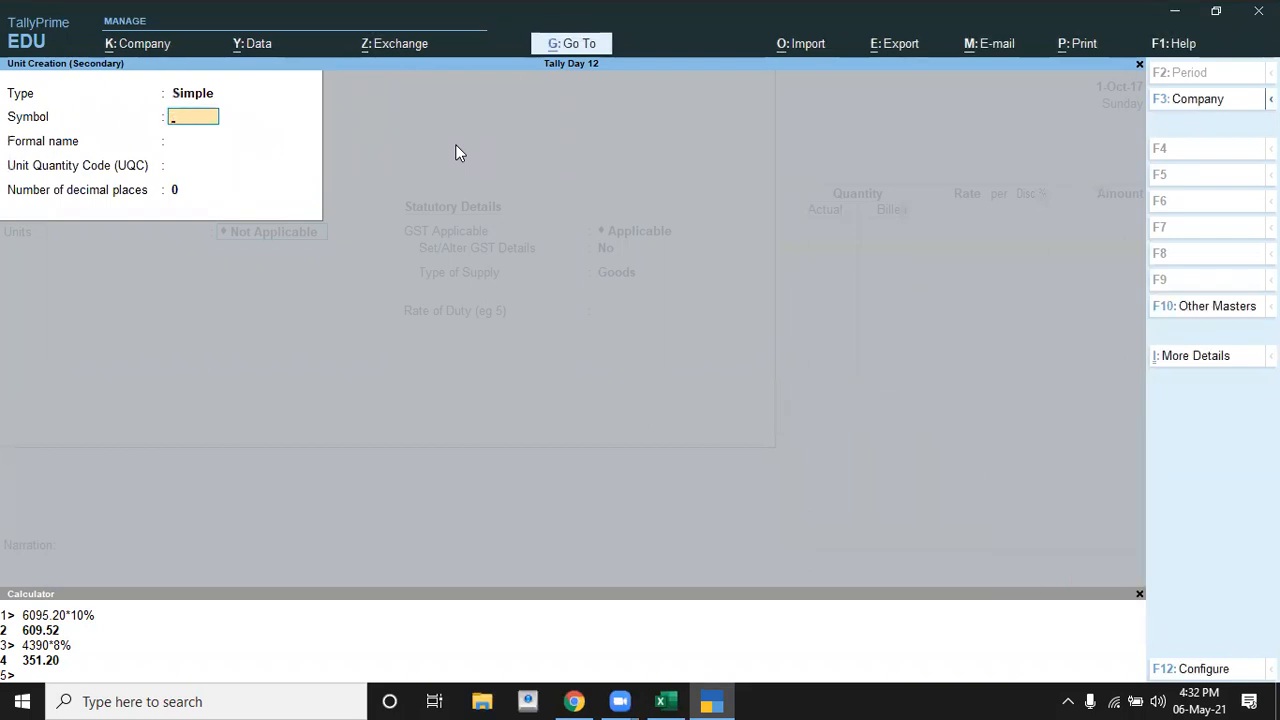
key("Escape")
Set the unit of the Crocin stock item to pcs
key("Down")
key("Down")
key("Up")
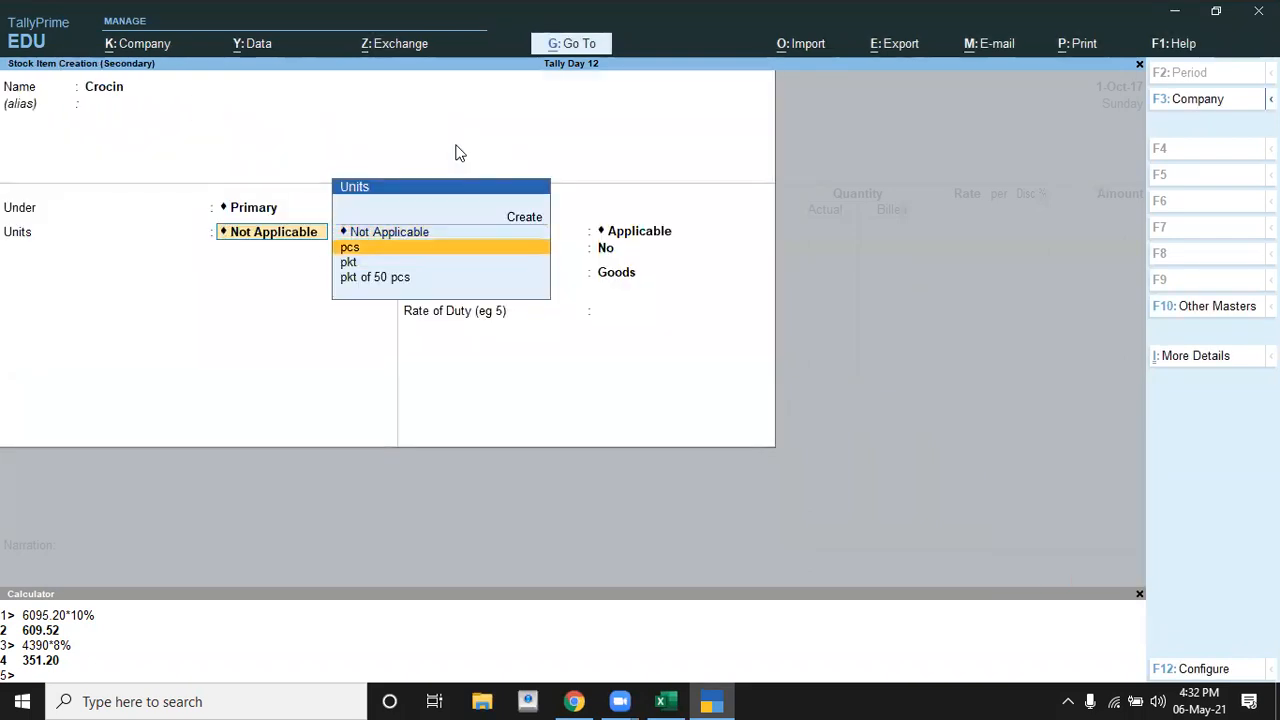
key("Return")
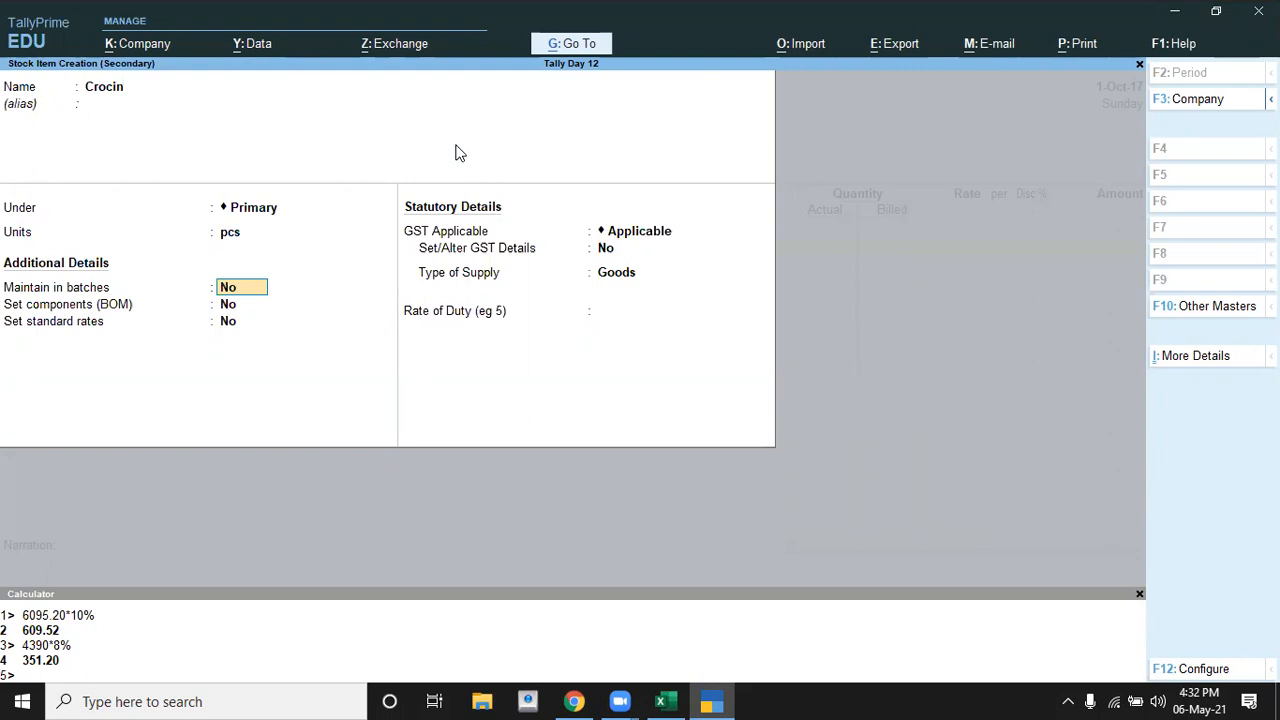
Enable batches, manufacturing date tracking and expiry dates for Crocin, keep the other defaults, and save the stock item
type("y")
key("Return")
type("y")
key("Return")
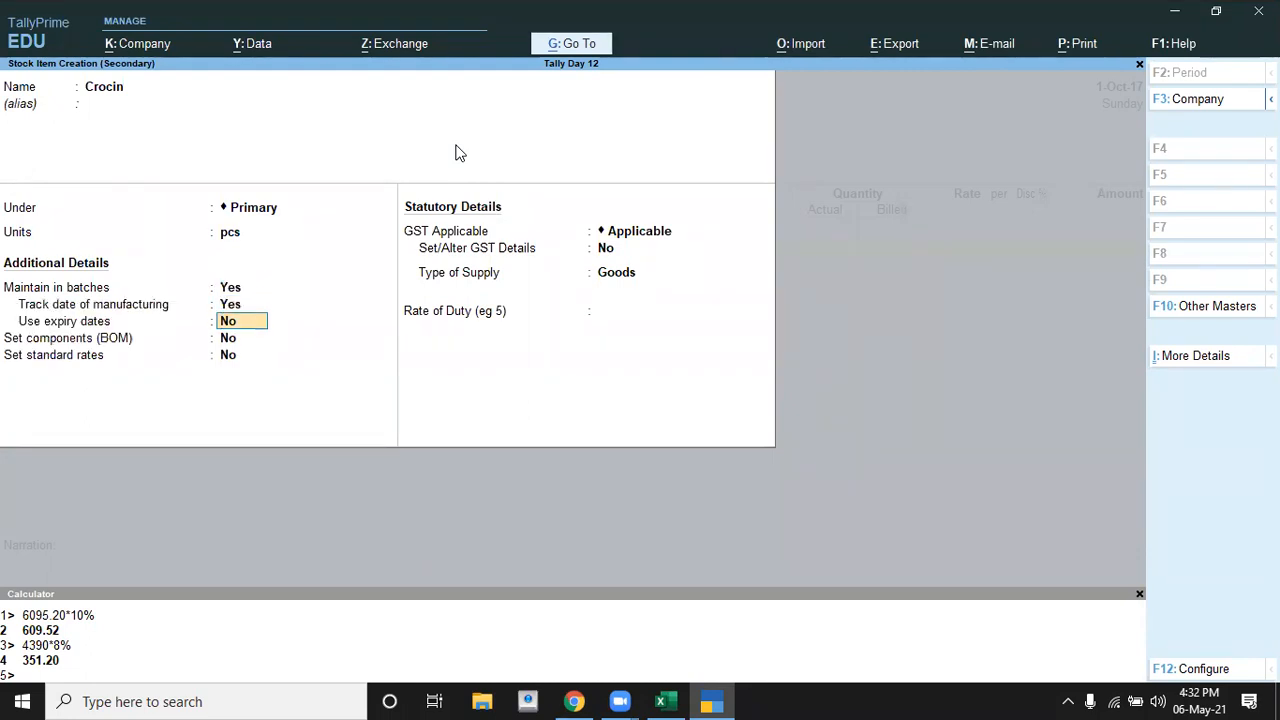
type("y")
key("Return")
key("Return")
key("Return")
key("Return")
key("Return")
key("Return")
key("Return")
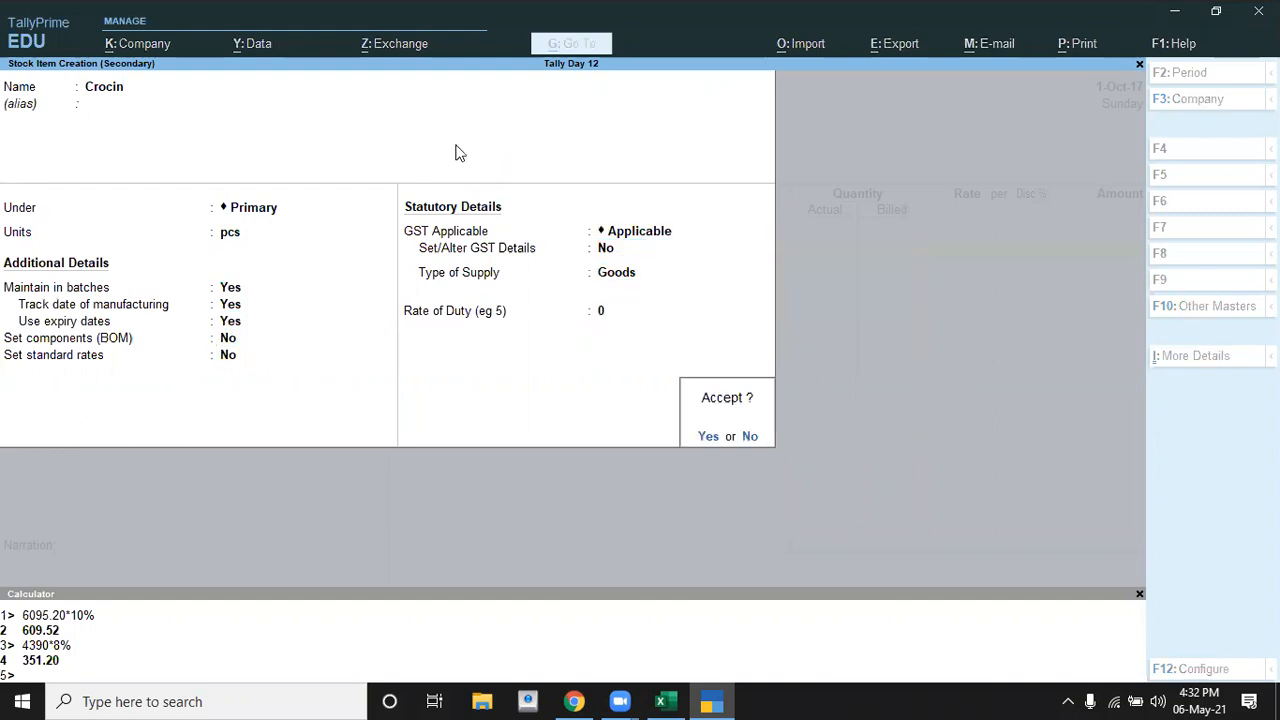
key("Return")
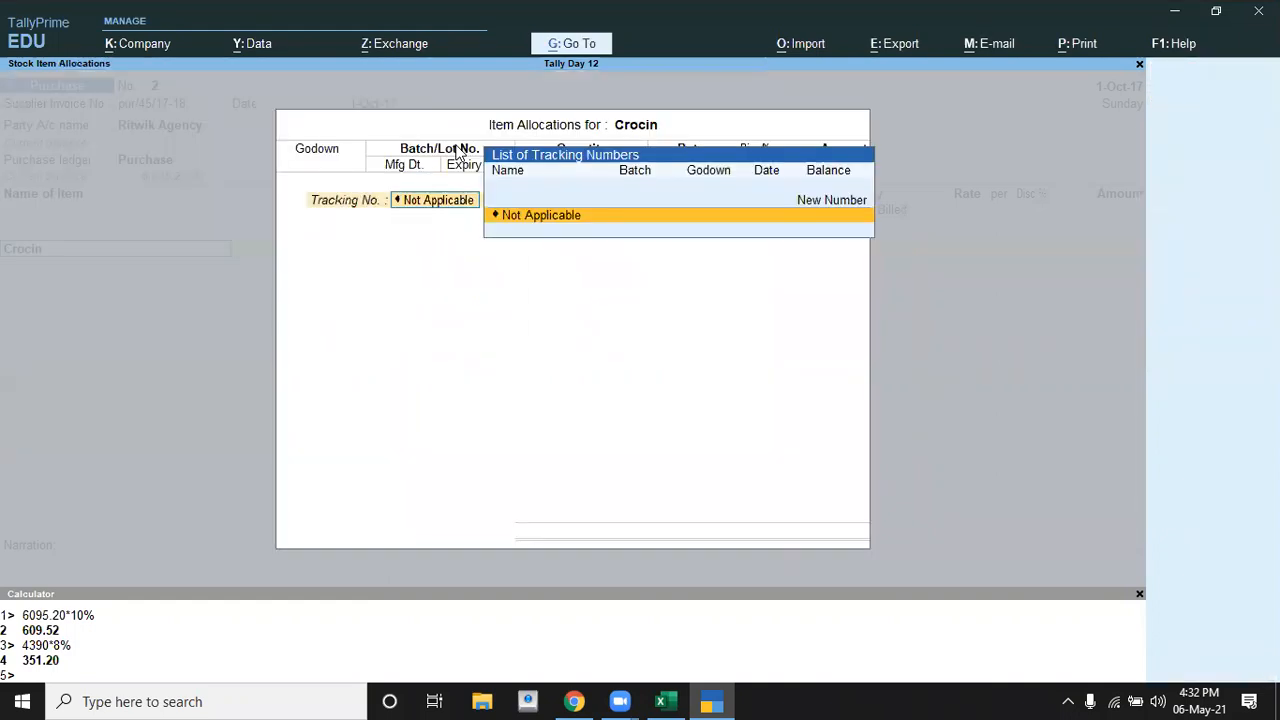
Keep the tracking and order numbers for Crocin not applicable and allocate it to the Maniram godown
key("Return")
key("Return")
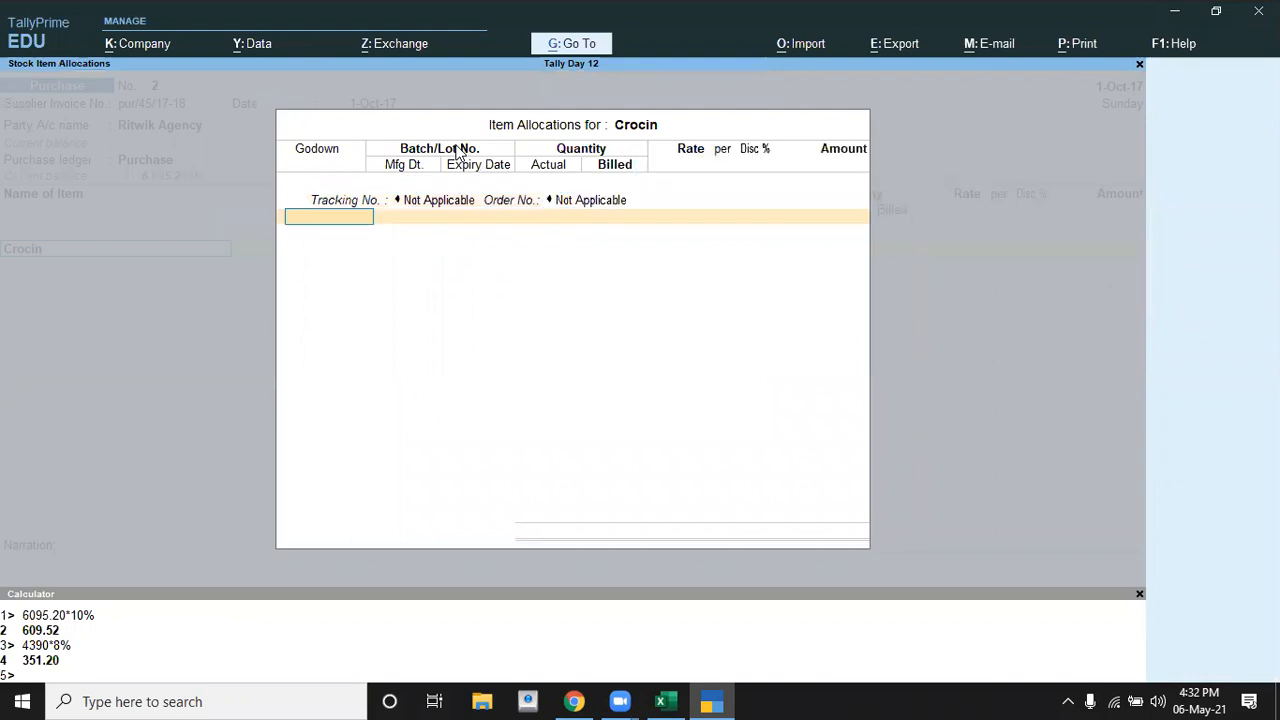
key("Down")
key("Down")
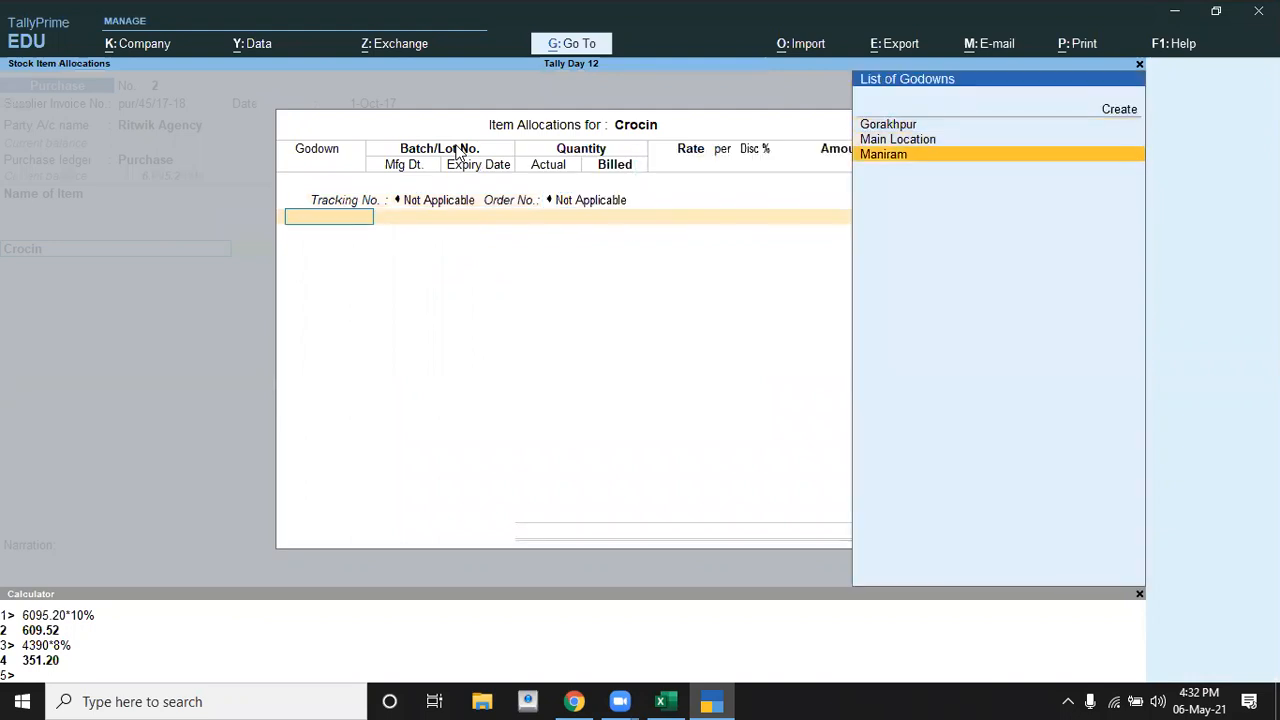
key("Return")
Look up Crocin's batch in the Excel sheet and create a new batch number Atr6542 for it
key("Return")
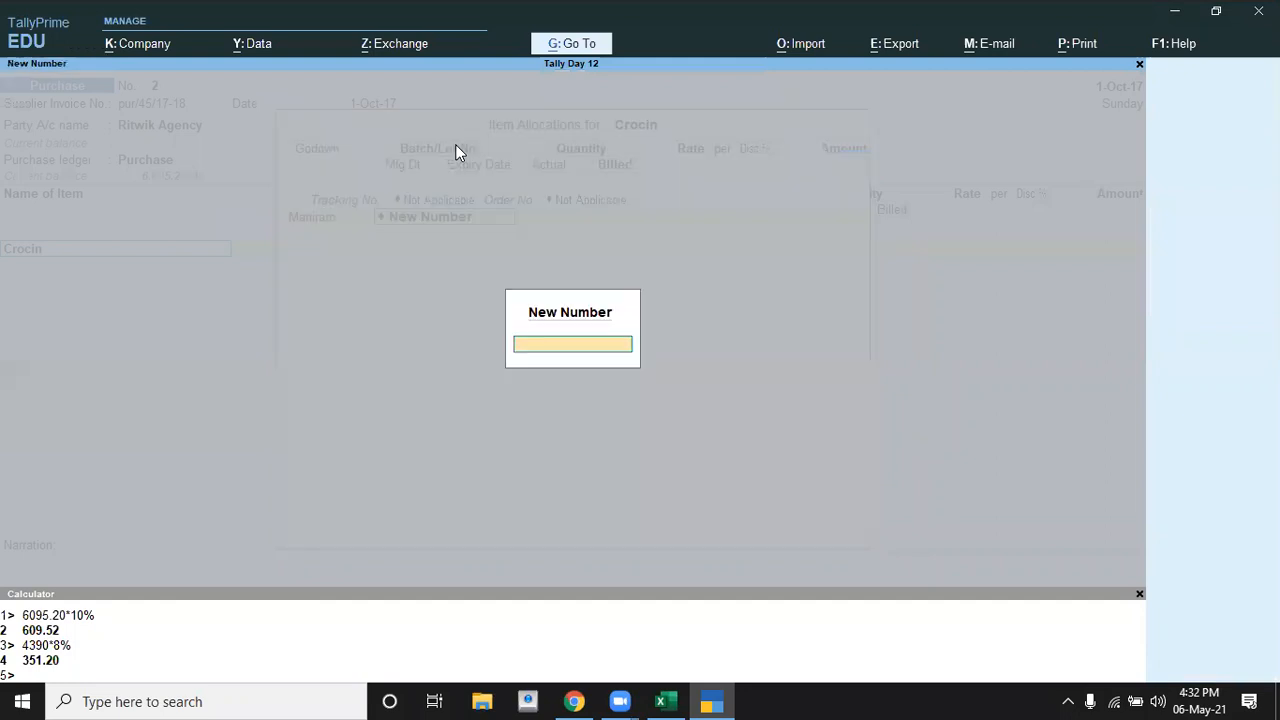
key("alt+Tab")
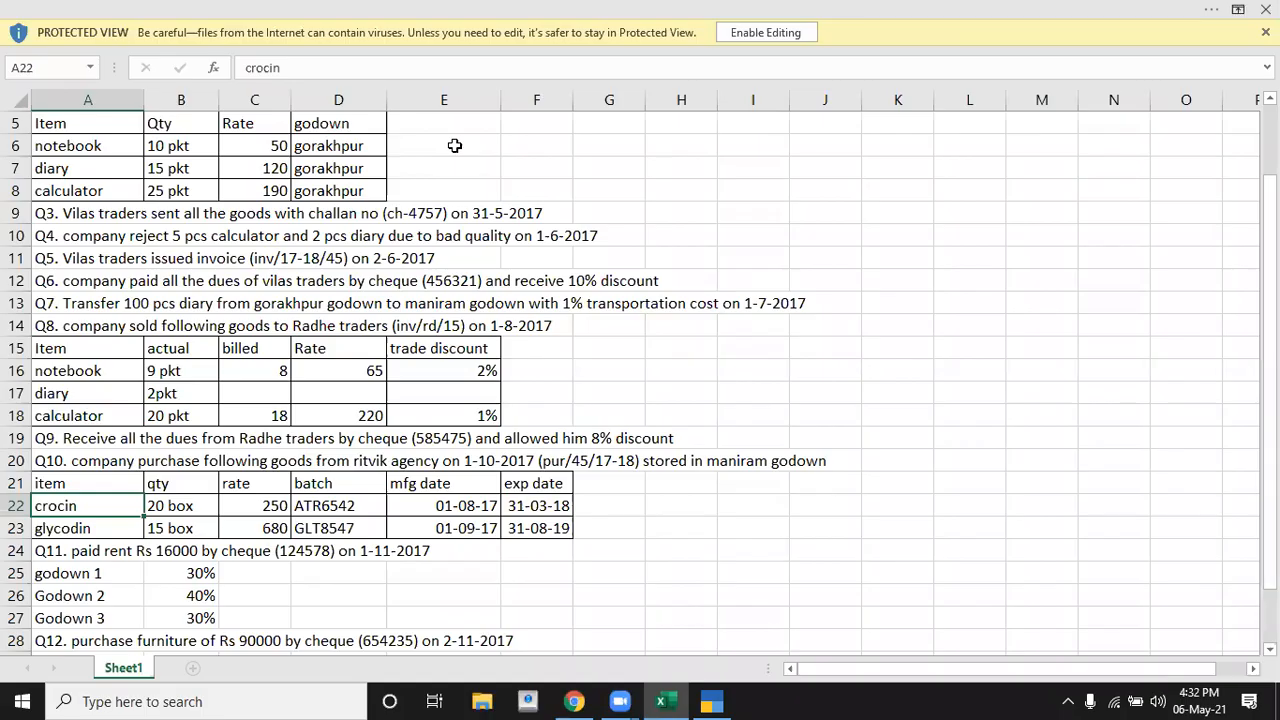
key("alt+Tab")
type("Atr")
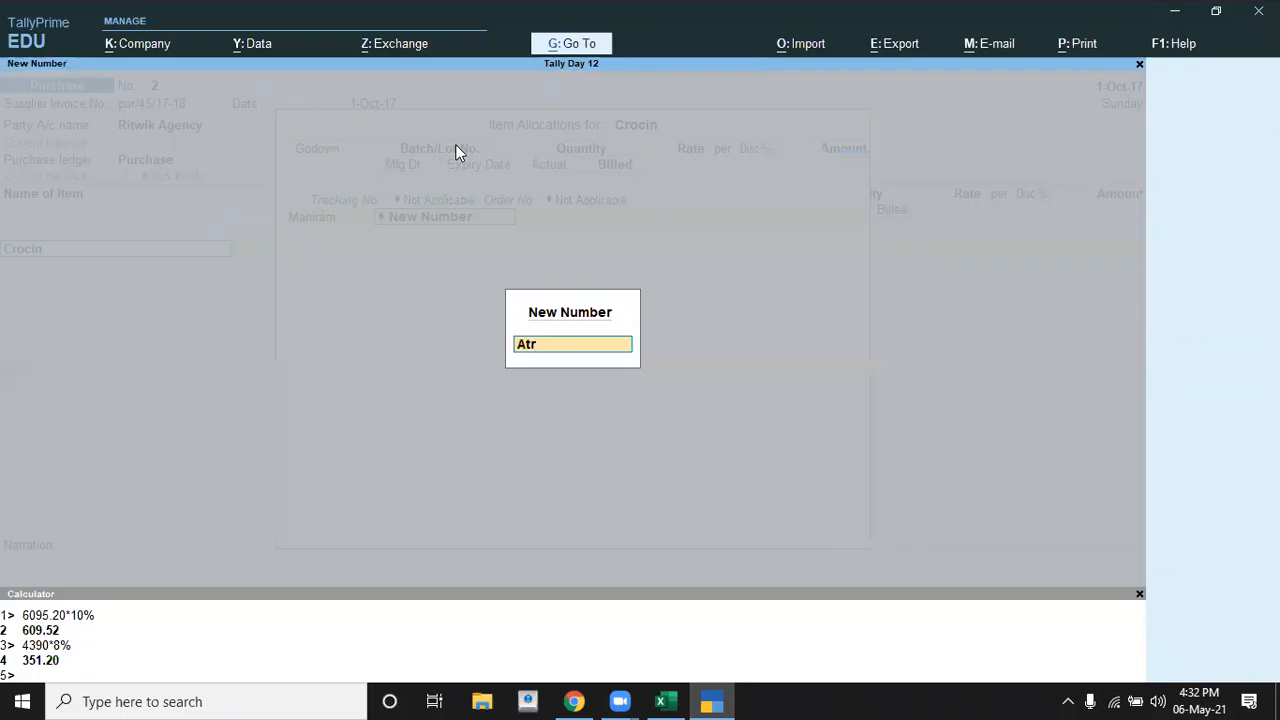
type("6542")
key("Return")
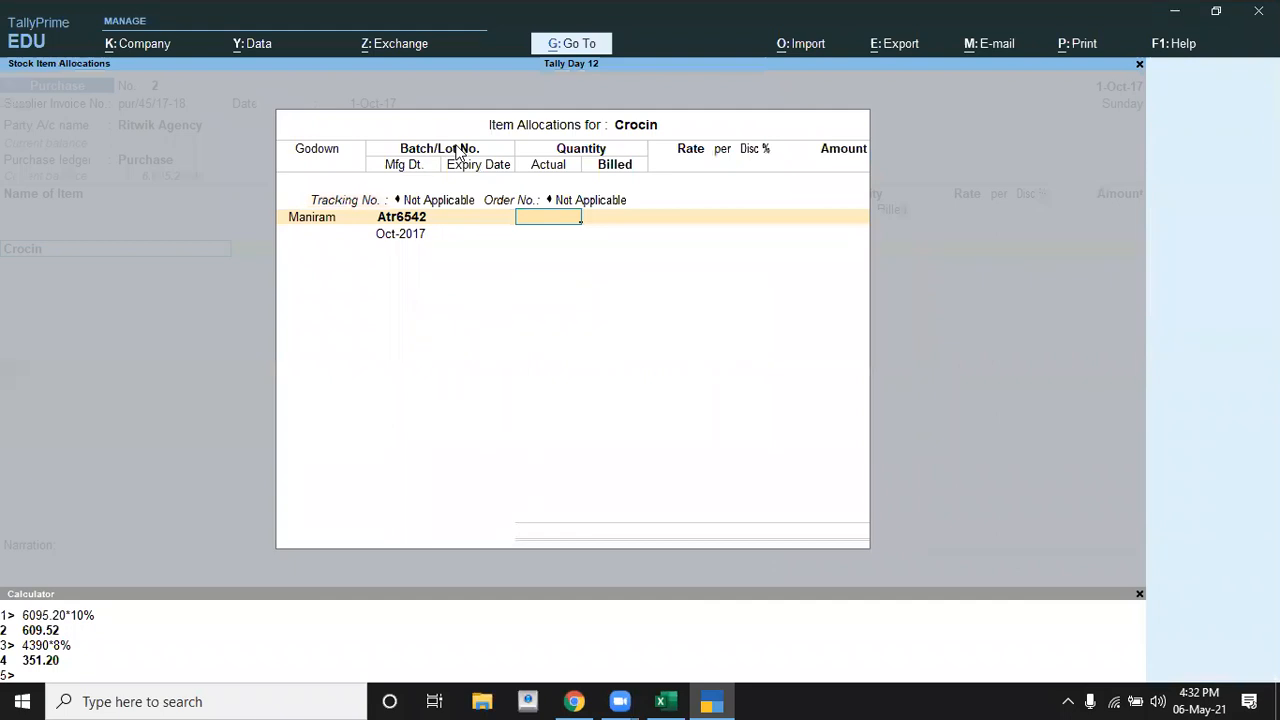
Enter Crocin's quantity of 20 pcs and rate of 250 from the Q10 table, keeping the billed quantity the same and no discount
key("alt+Tab")
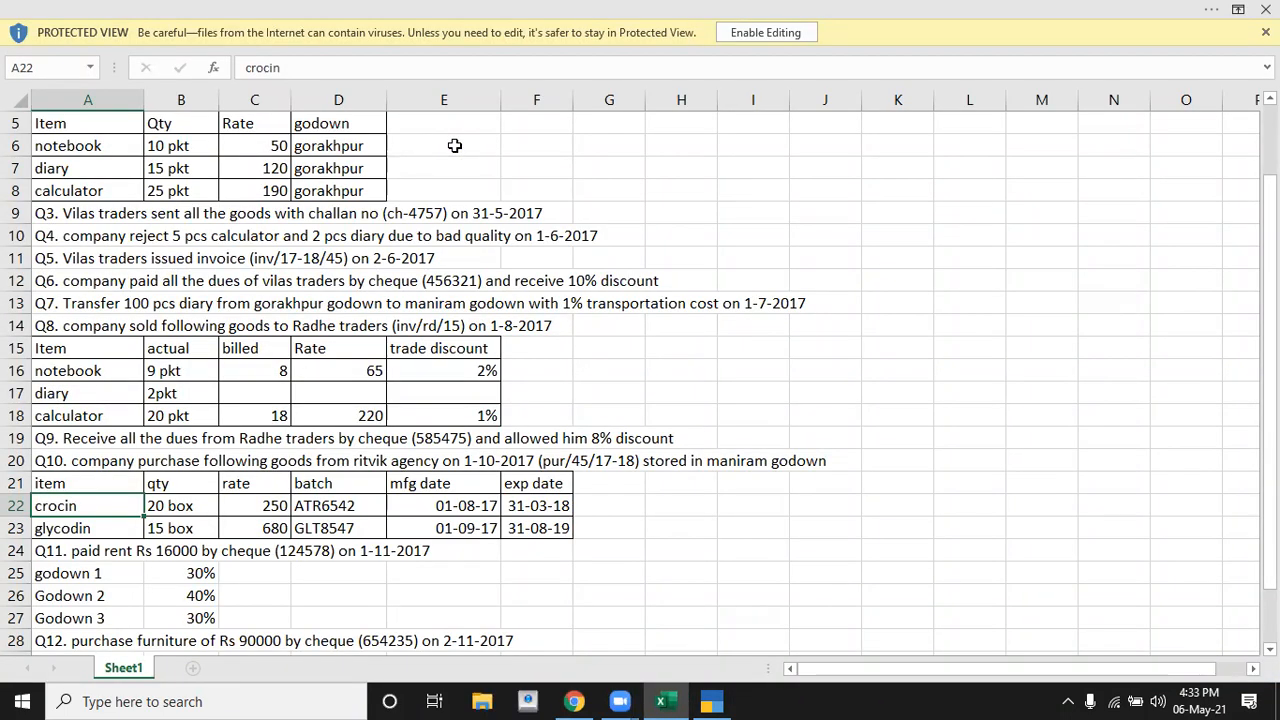
key("alt+Tab")
type("20")
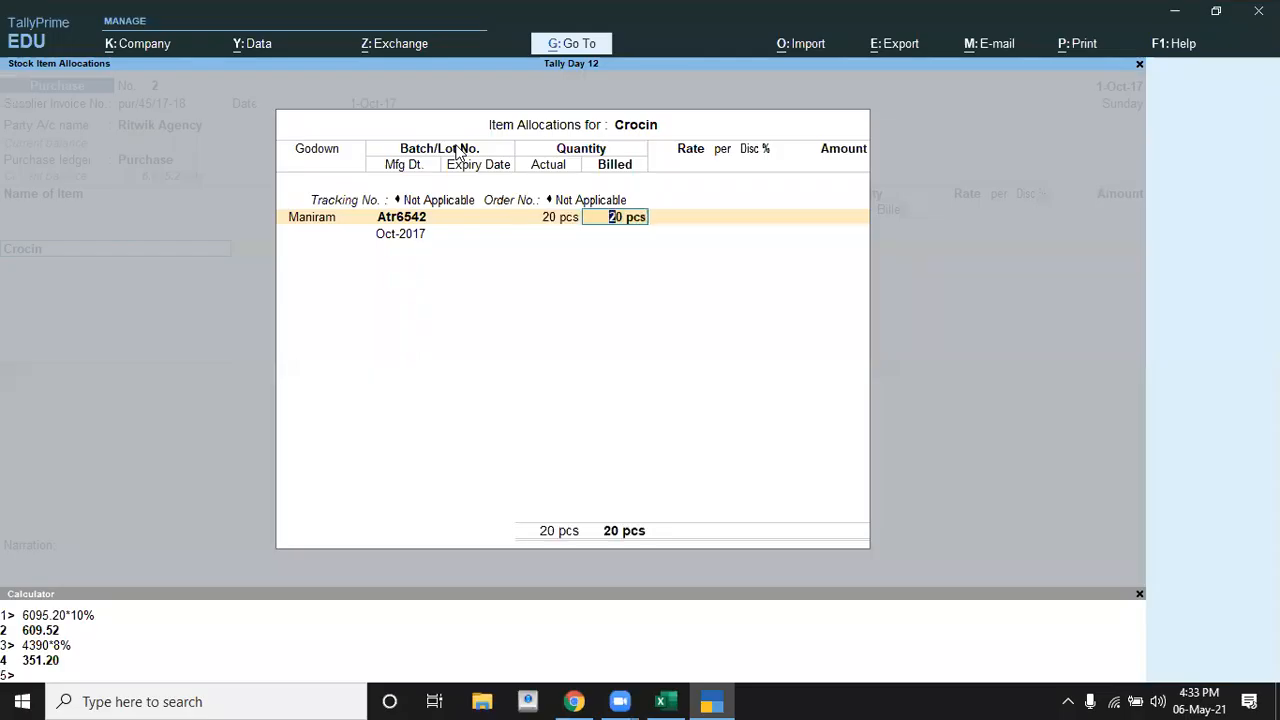
key("Return")
type("250")
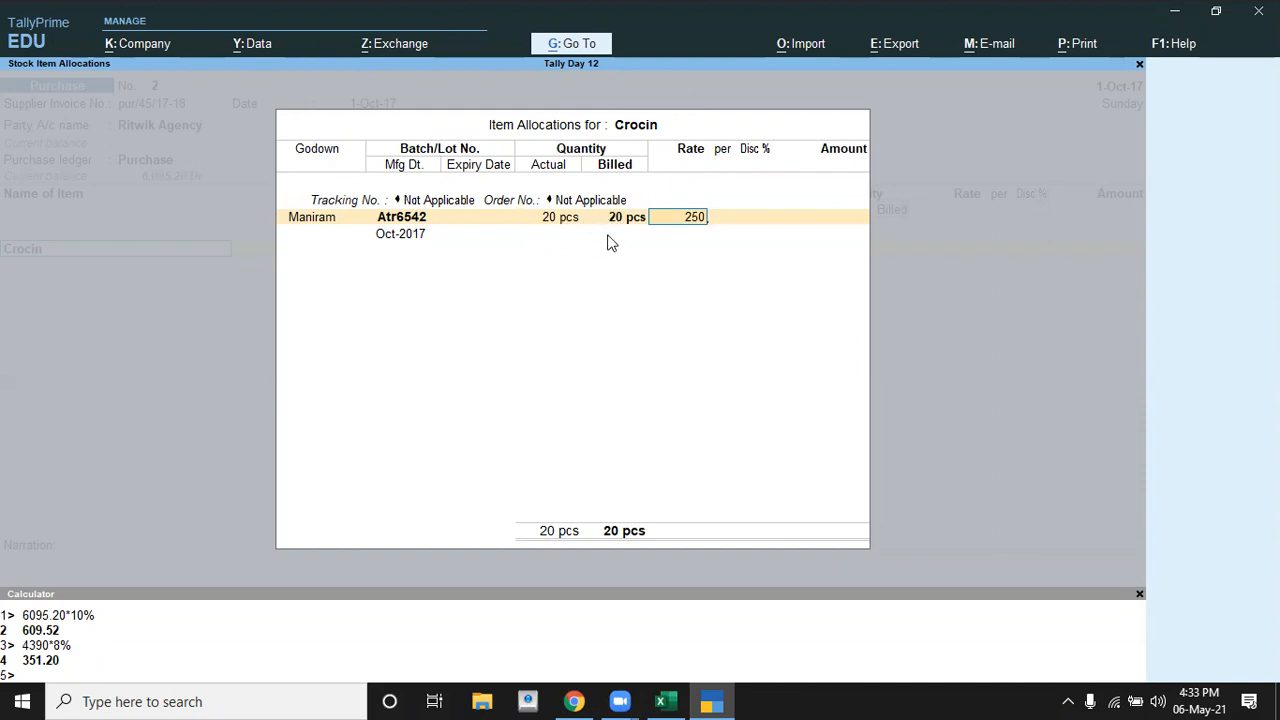
key("Return")
key("Return")
key("Return")
key("Return")
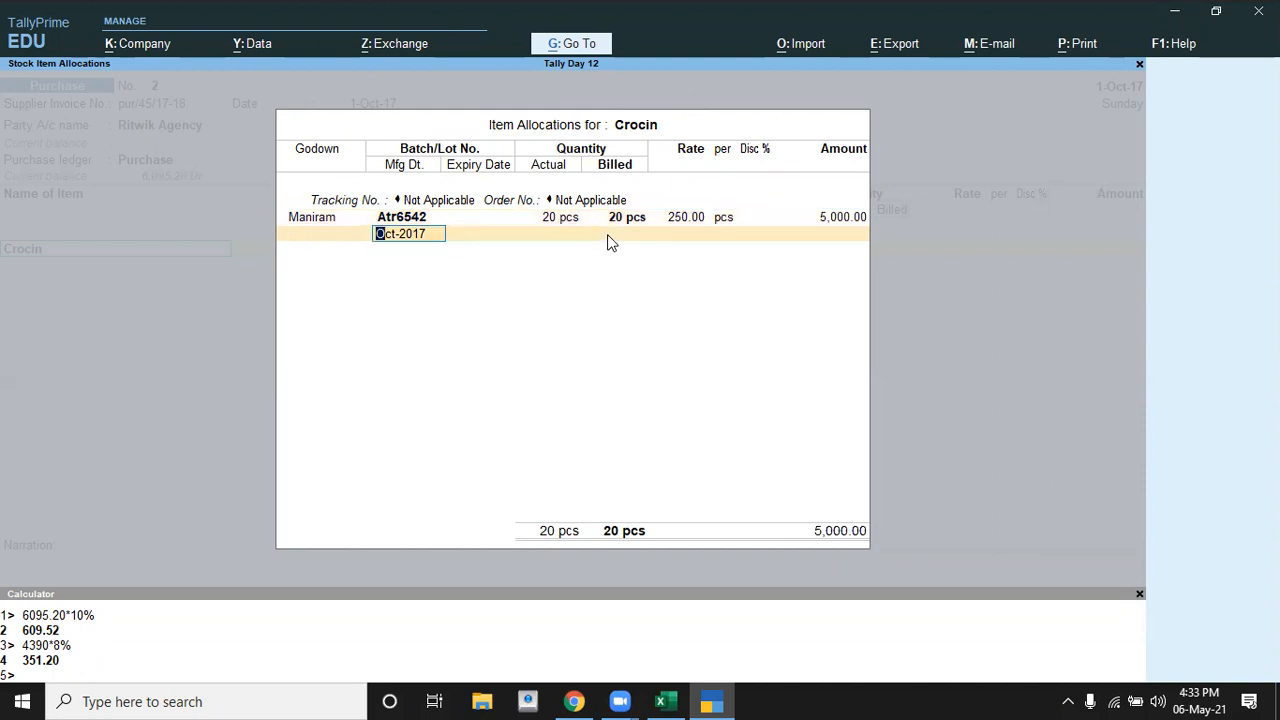
Set the Crocin batch's manufacturing date to 1-8-2017 and expiry date to 31-3-2018, and complete its allocation
key("alt+Tab")
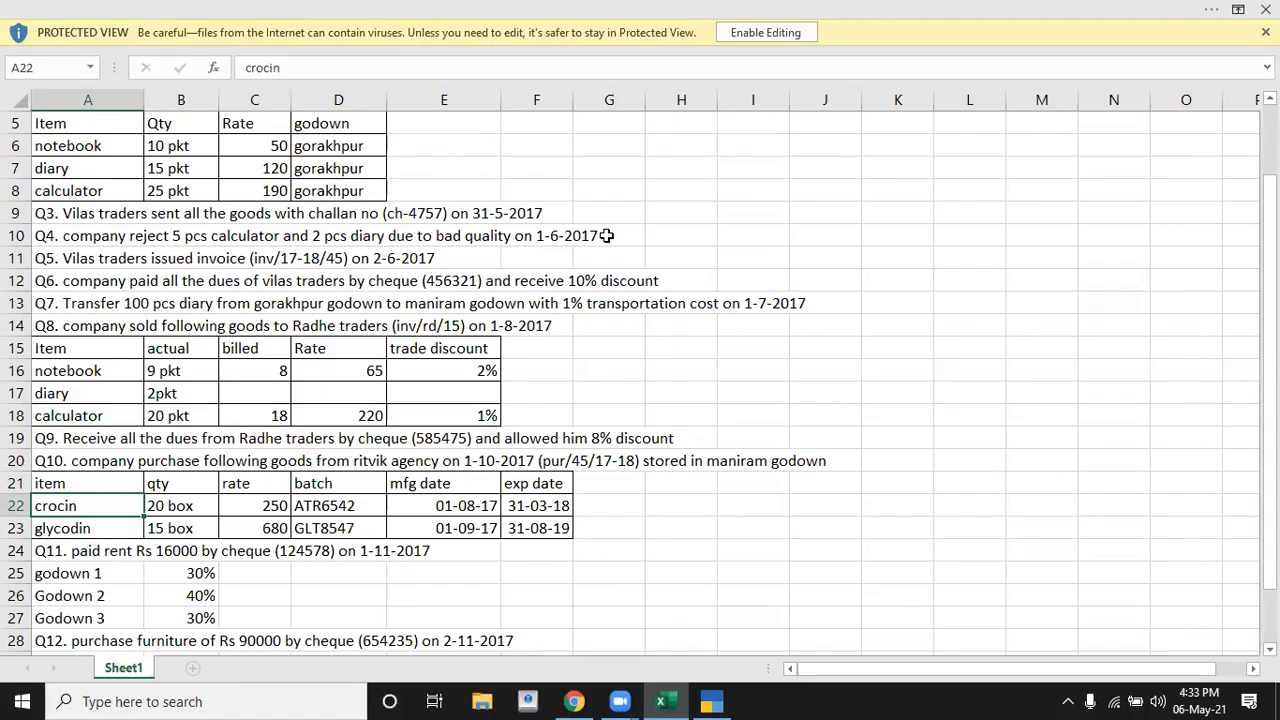
key("alt+Tab")
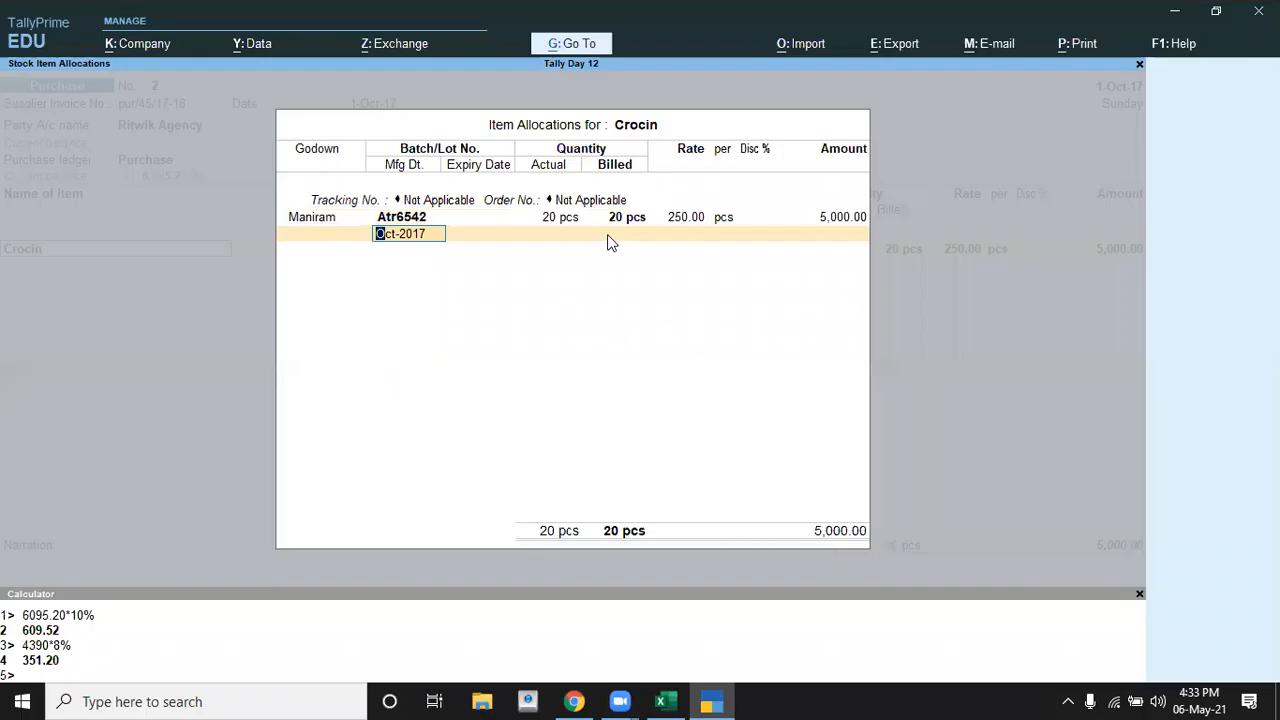
type("1-8-201")
key("Return")
key("alt+Tab")
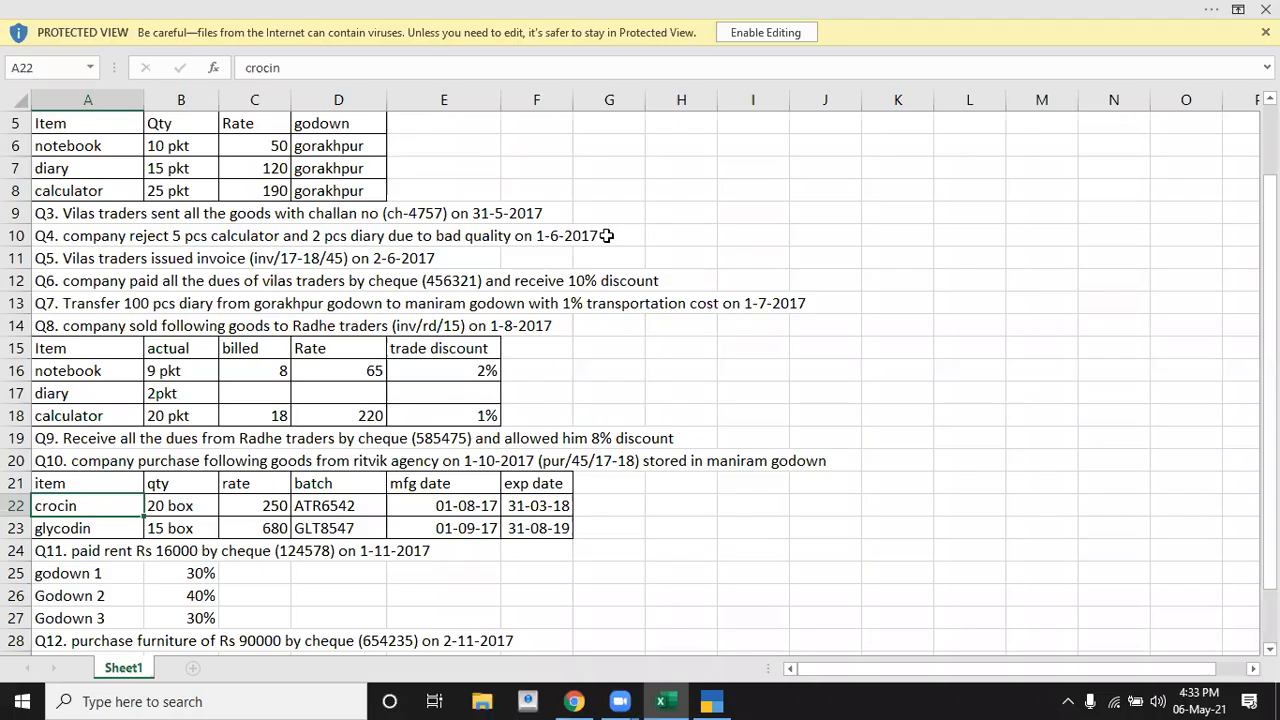
key("alt+Tab")
type("31-3-2018")
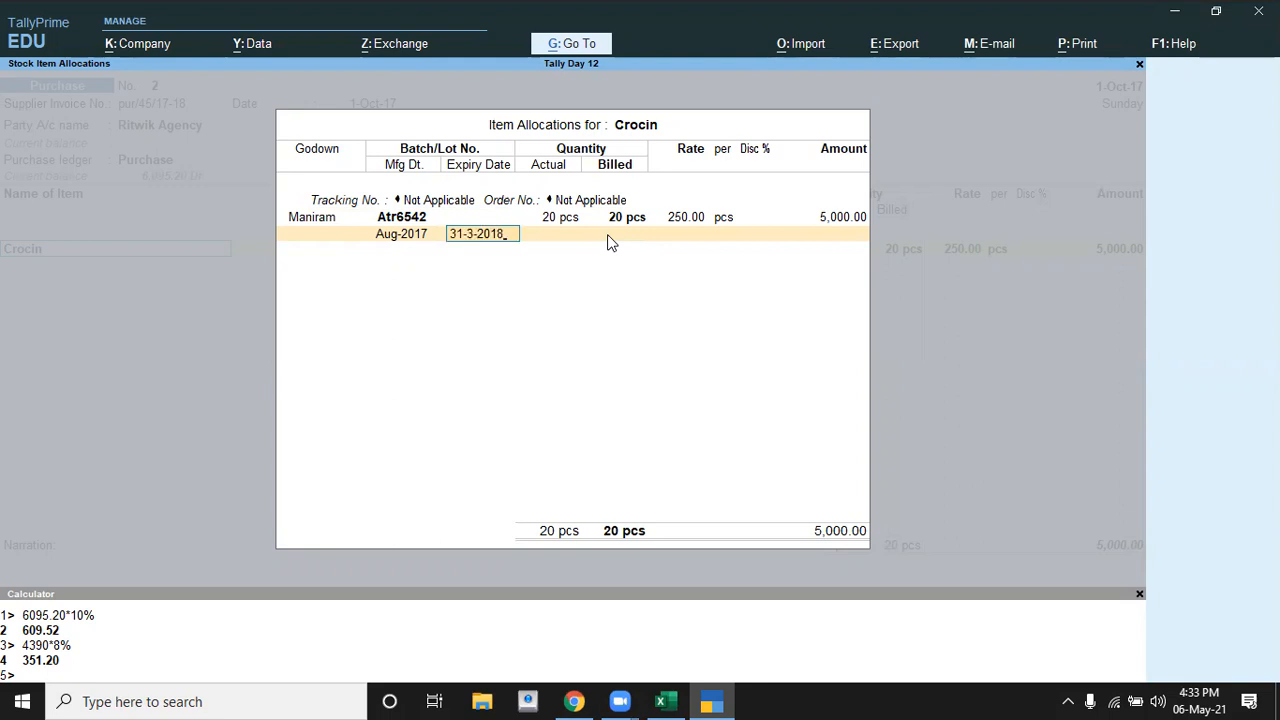
key("Return")
key("Return")
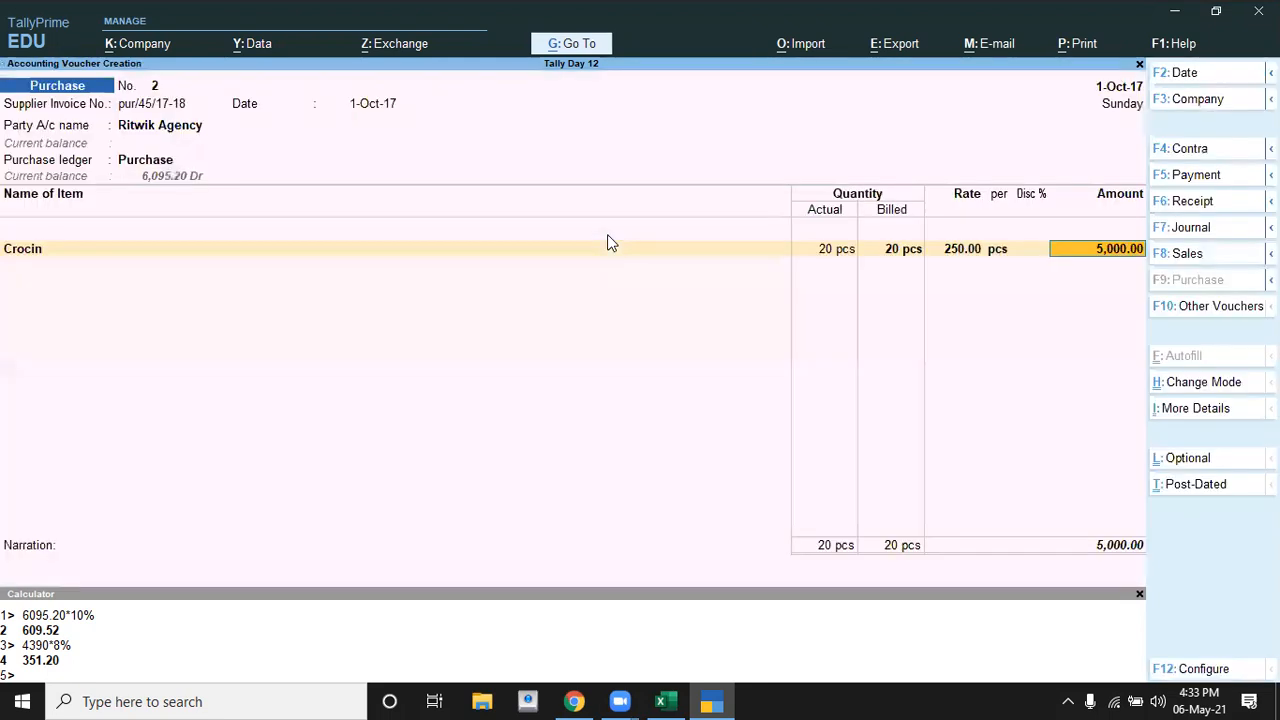
Look up the second Q10 item in Excel and start a new stock item named Glycodin under Primary
key("Return")
key("alt+c")
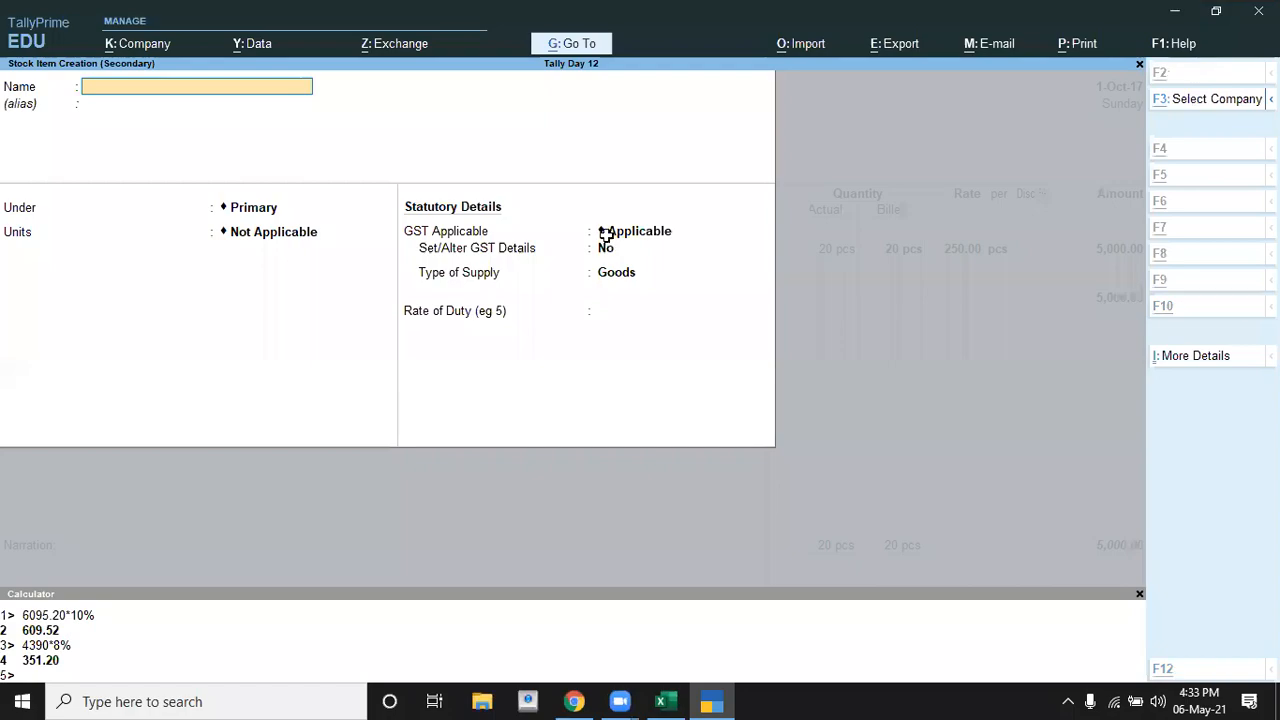
key("alt+Tab")
key("alt+Tab")
type("Glycodin")
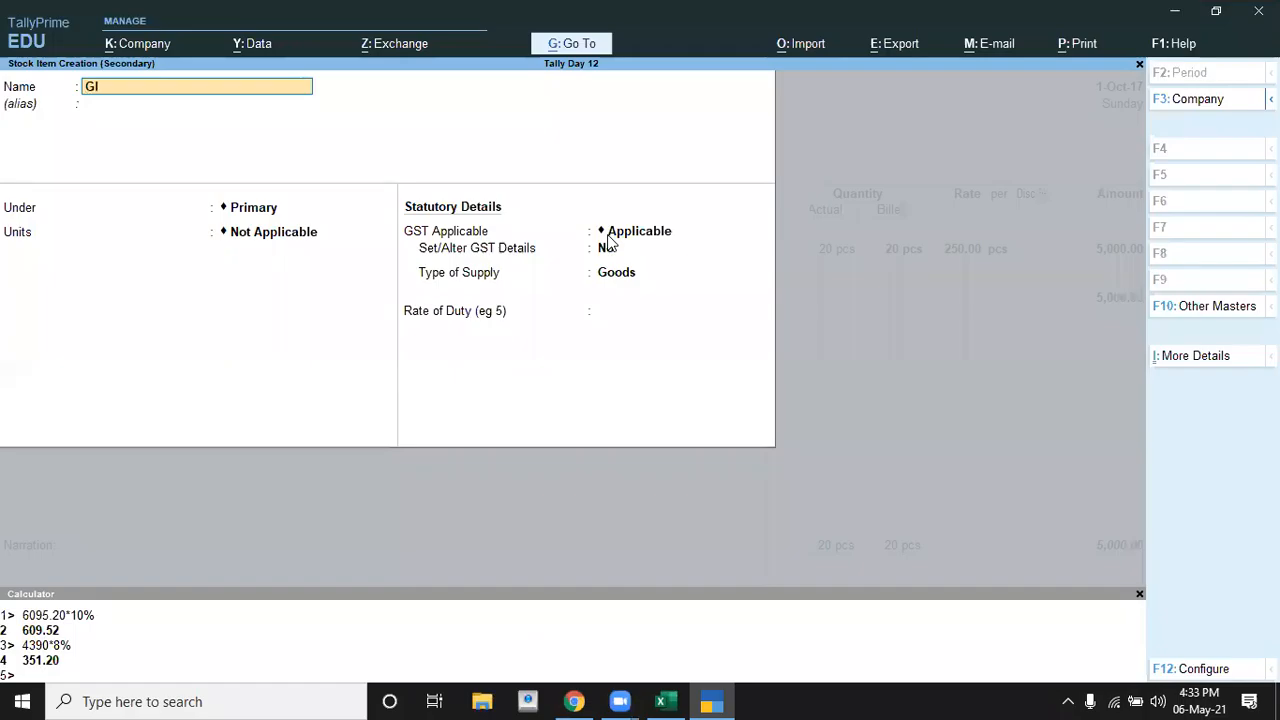
key("Return")
key("Return")
key("Return")
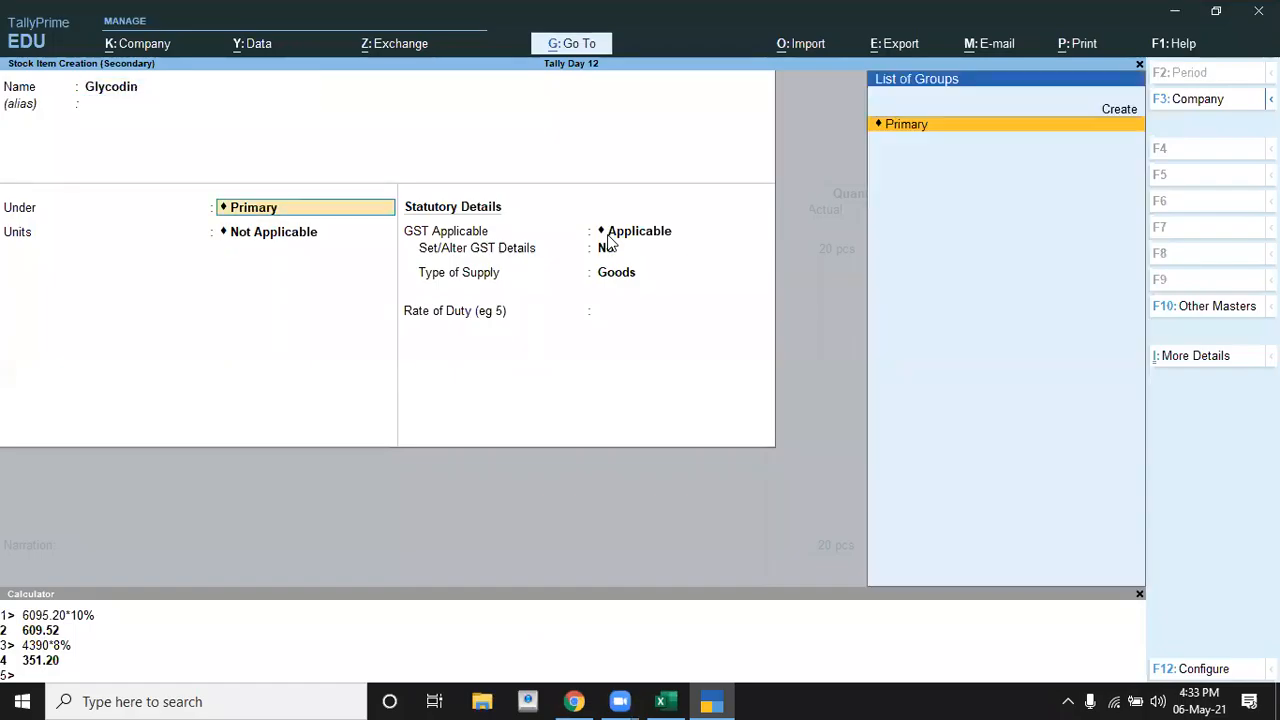
Set the unit of the Glycodin stock item to pcs
key("Down")
key("Down")
key("Up")
key("Return")
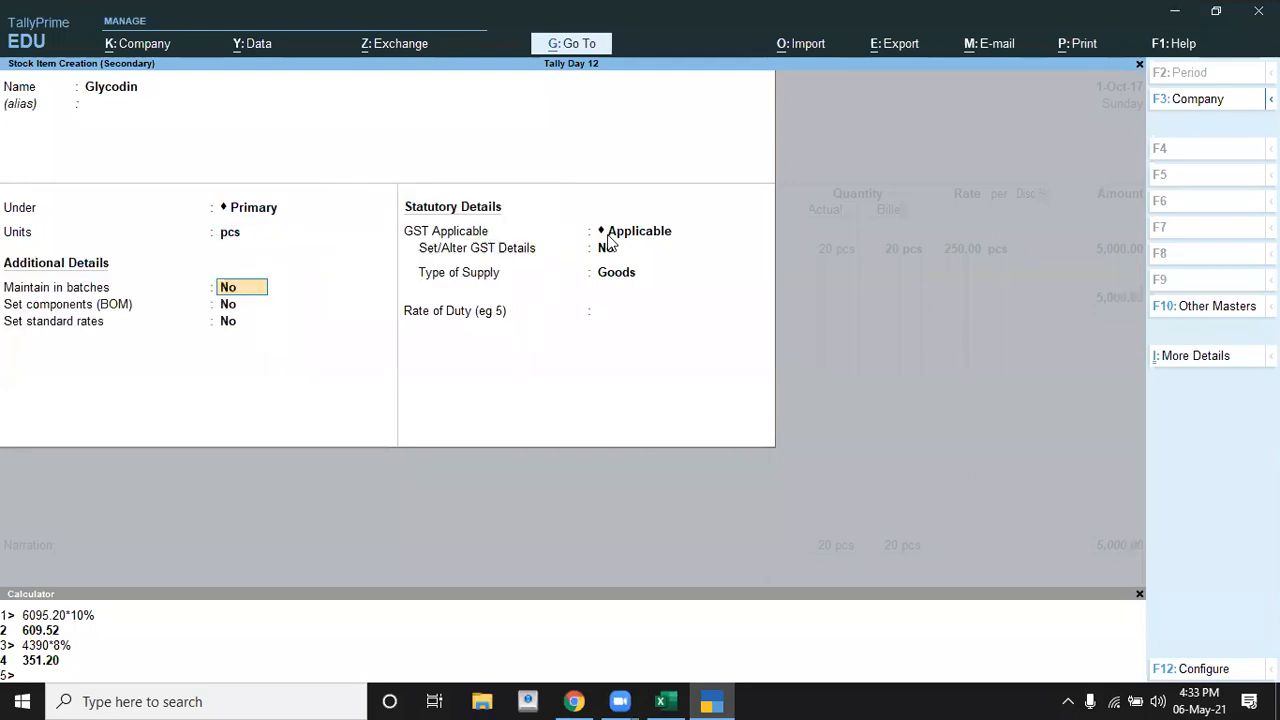
Enable batches, manufacturing date tracking and expiry dates for Glycodin, keep the other defaults, and save the stock item
type("y")
key("Return")
type("y")
key("Return")
type("y")
key("Return")
key("Return")
key("Return")
key("Return")
key("Return")
key("Return")
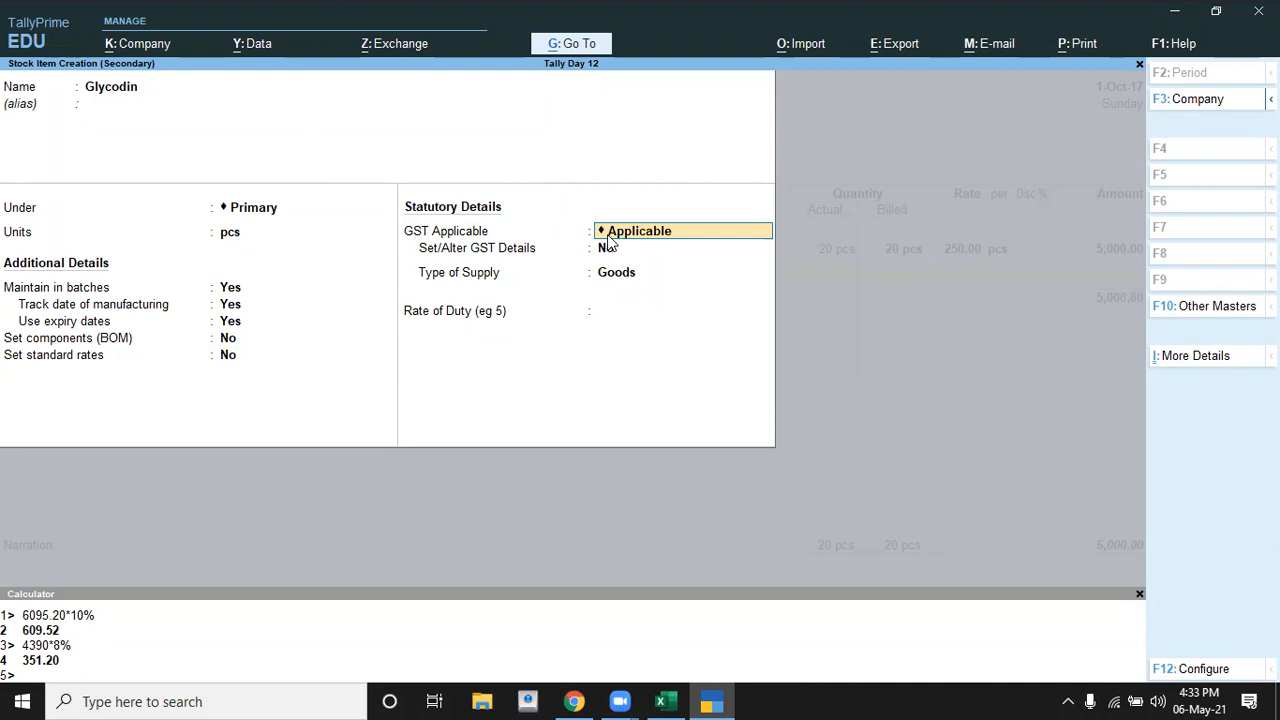
key("Return")
key("Return")
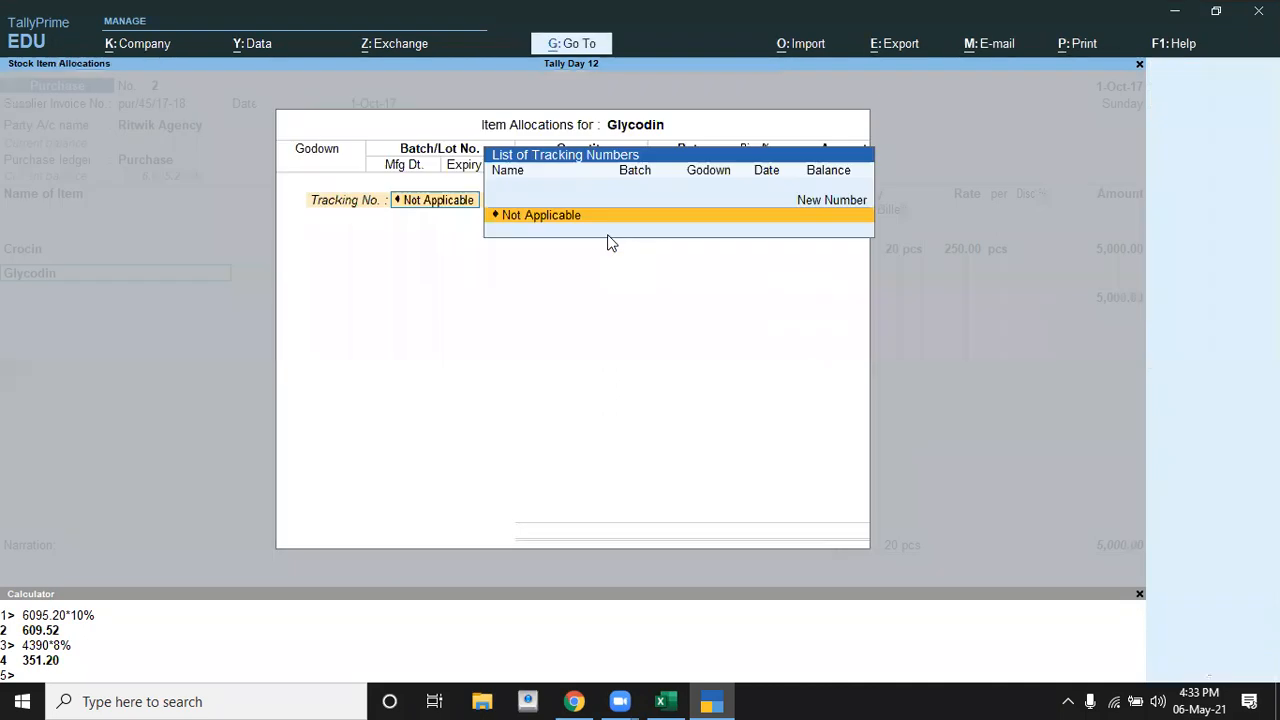
Keep Glycodin's tracking and order numbers not applicable and allocate it to the Maniram godown
key("Return")
key("Return")
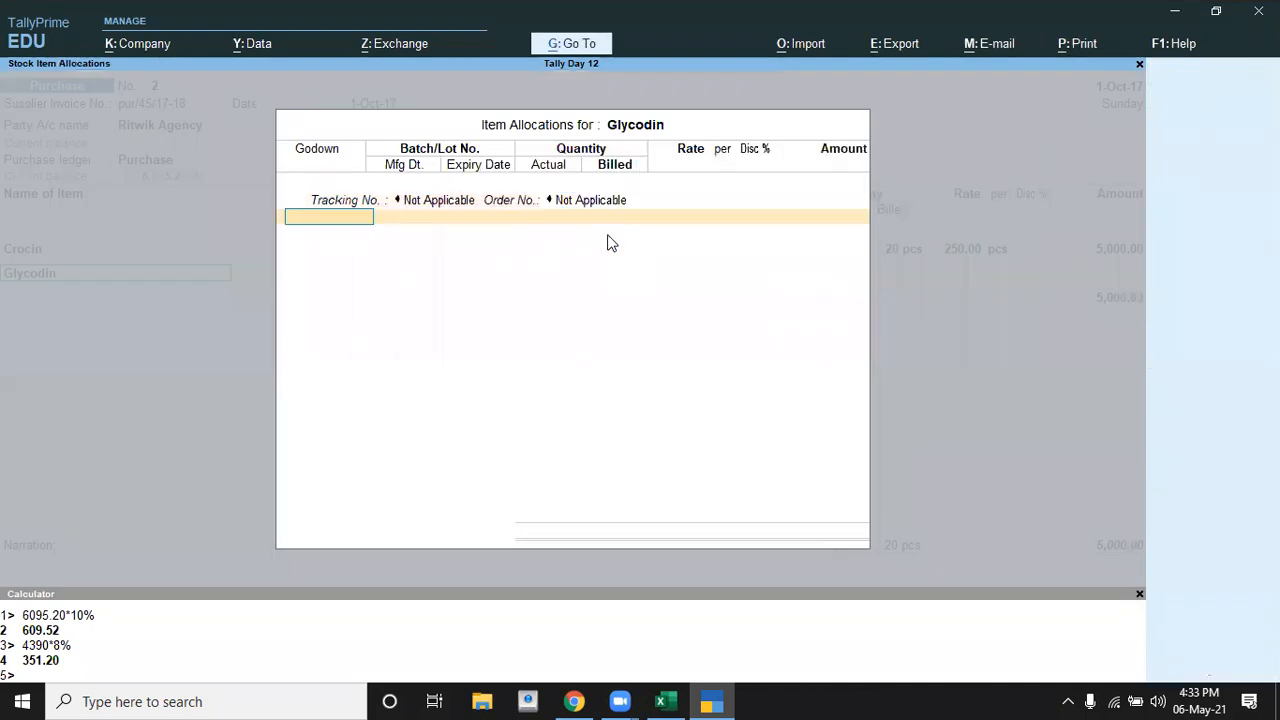
key("Down")
key("Down")
key("Return")
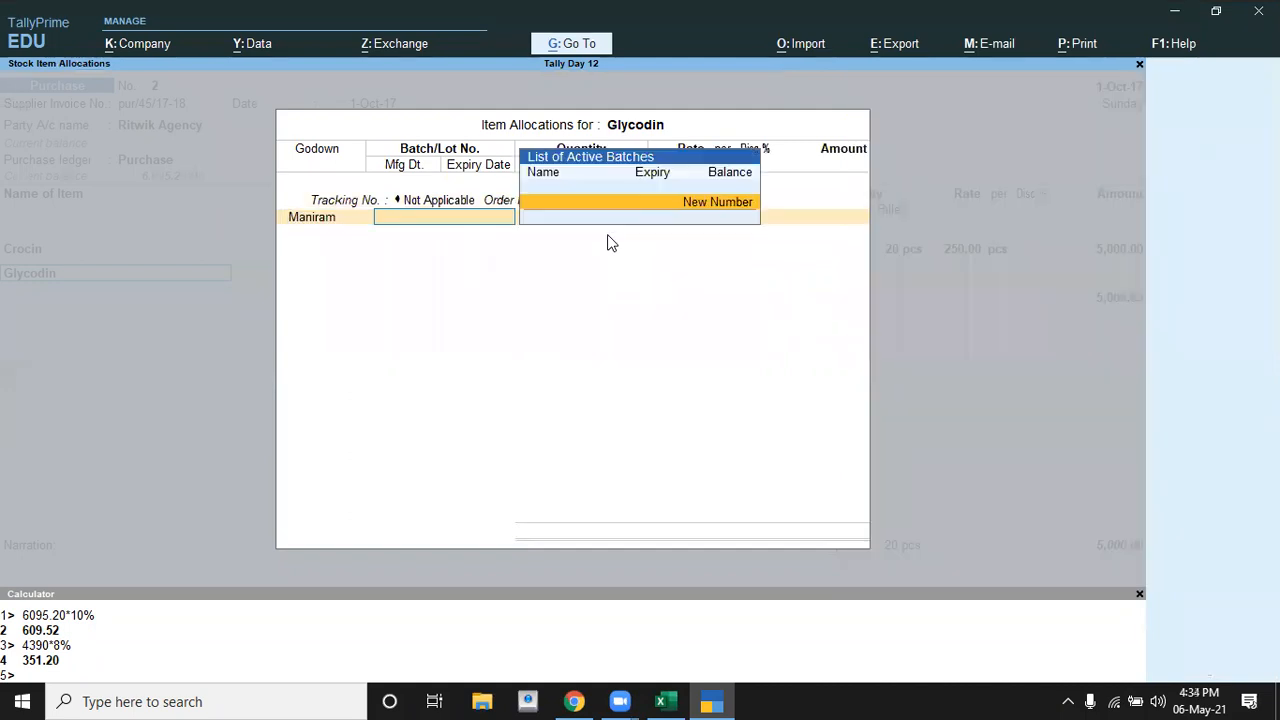
Look up Glycodin's batch in the Excel sheet and create a new batch number Glt8547 for it
key("Return")
key("alt+Tab")
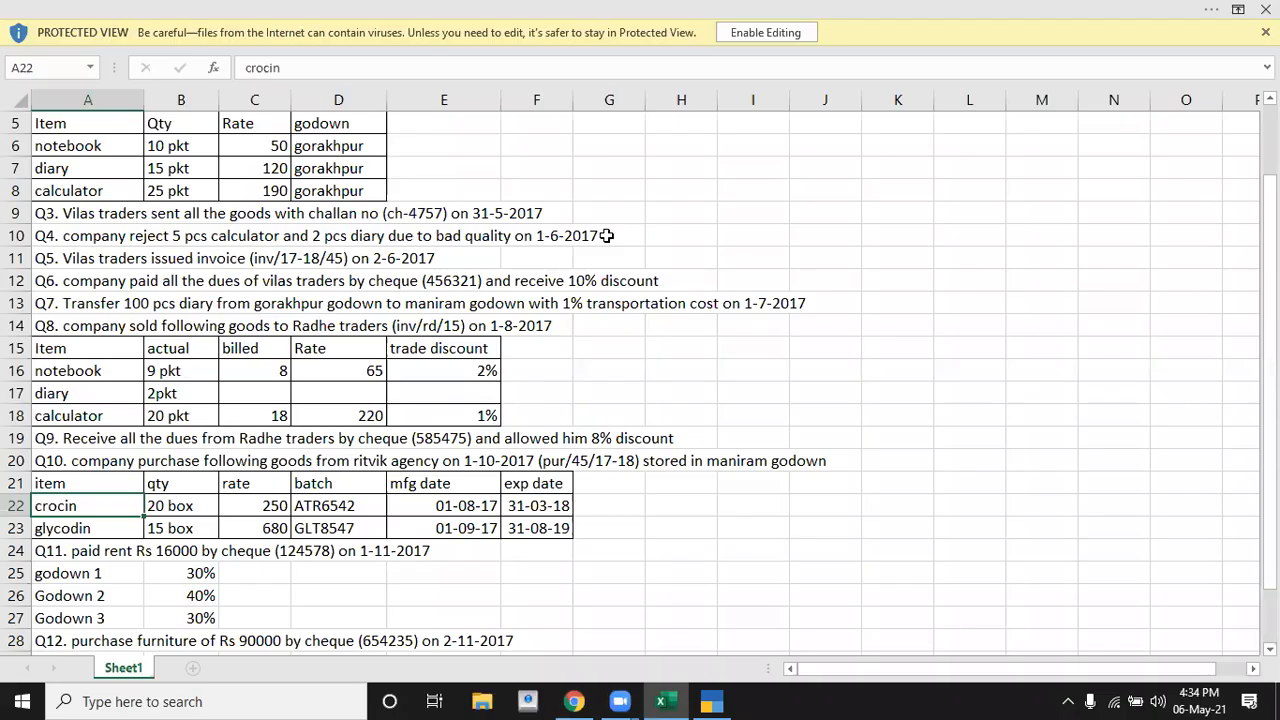
key("alt+Tab")
type("Glt8547")
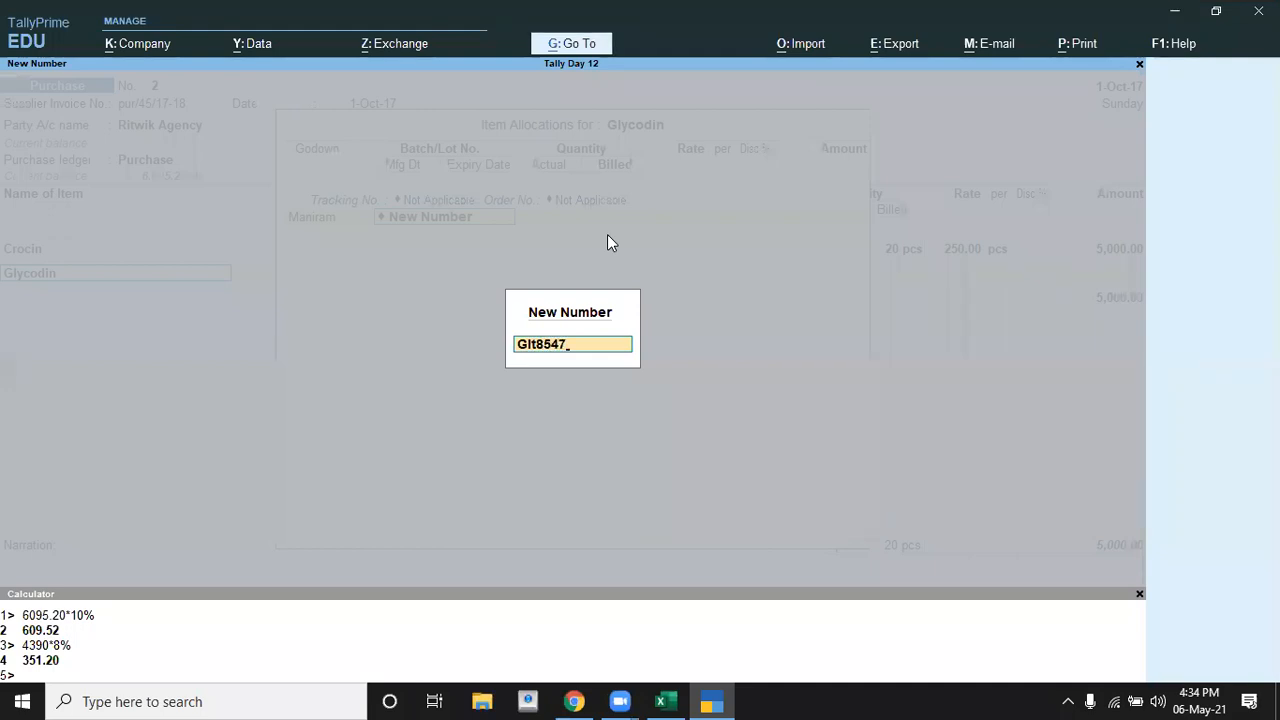
key("Return")
Enter Glycodin's quantity of 15 pcs and rate of 680 from the Q10 table, keeping the billed quantity the same and no discount
key("alt+Tab")
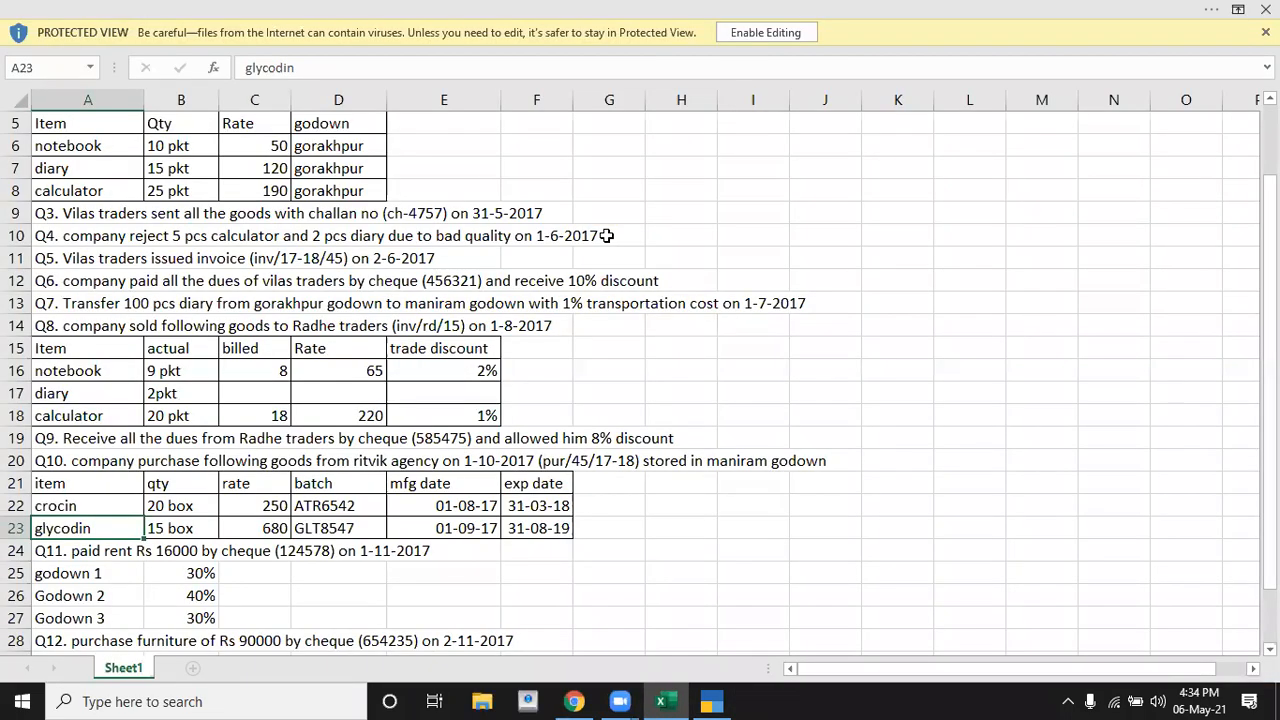
key("alt+Tab")
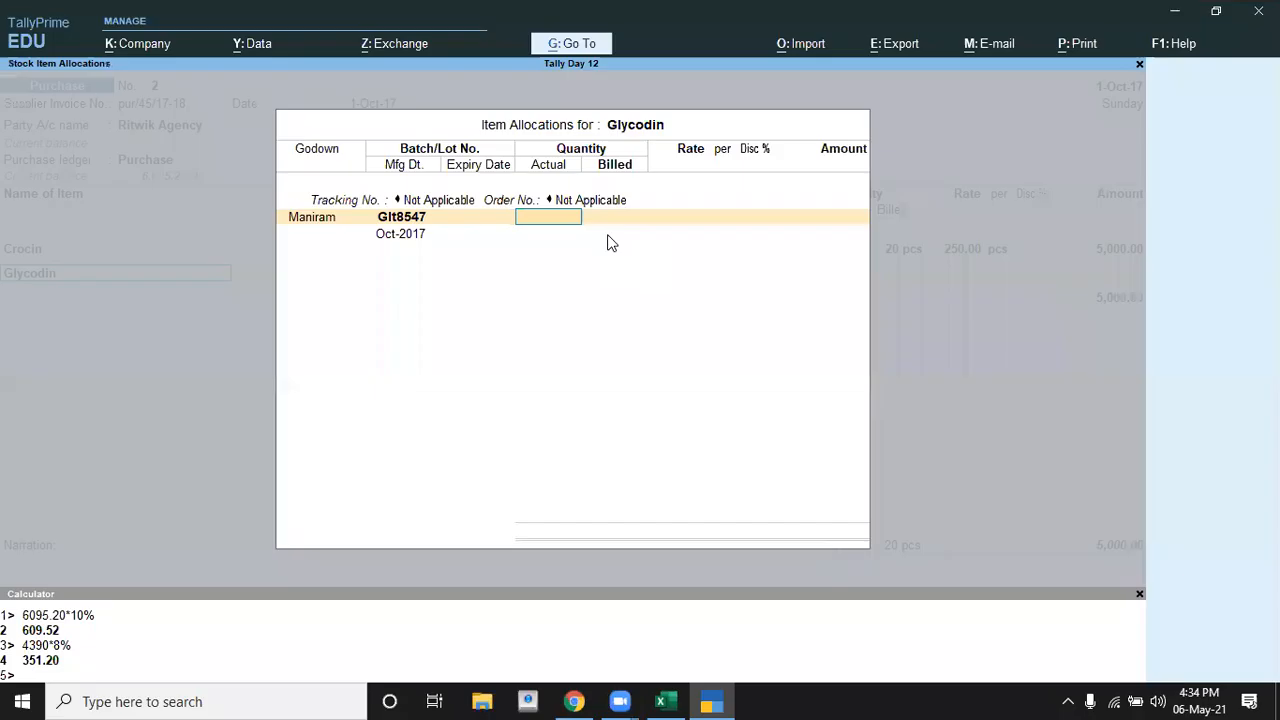
type("15")
key("Return")
key("Return")
key("alt+Tab")
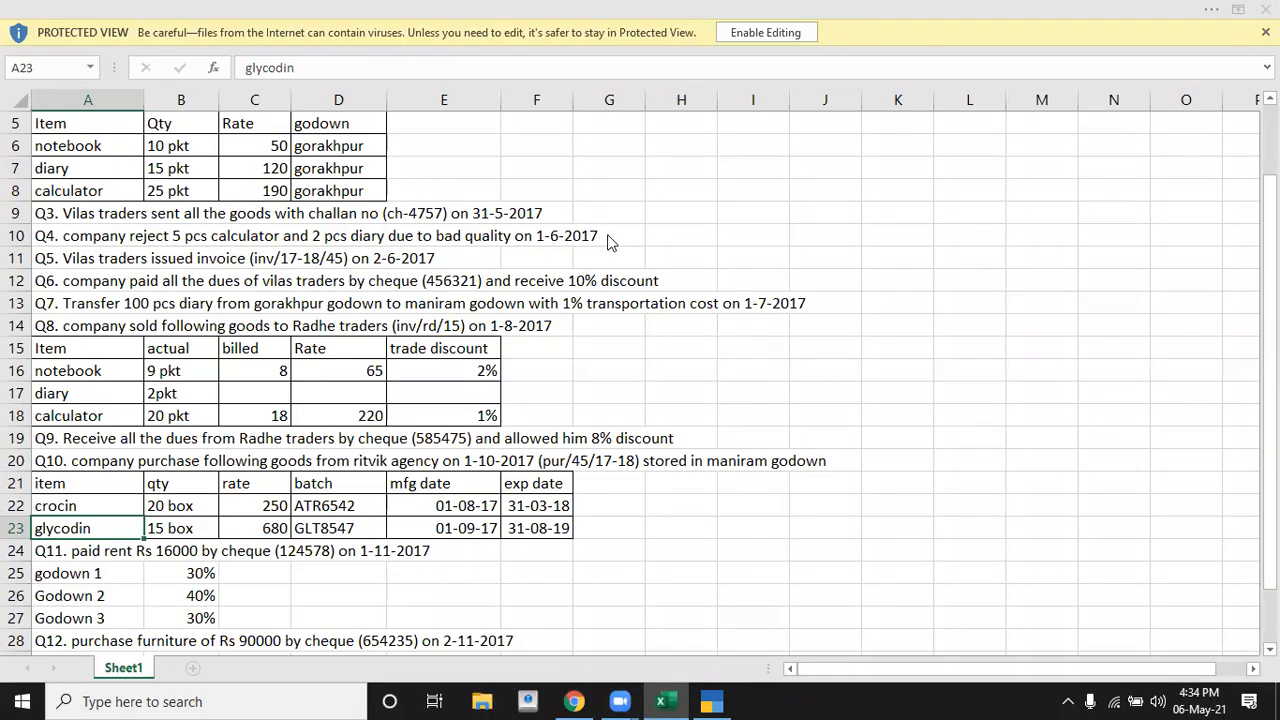
key("alt+Tab")
type("680")
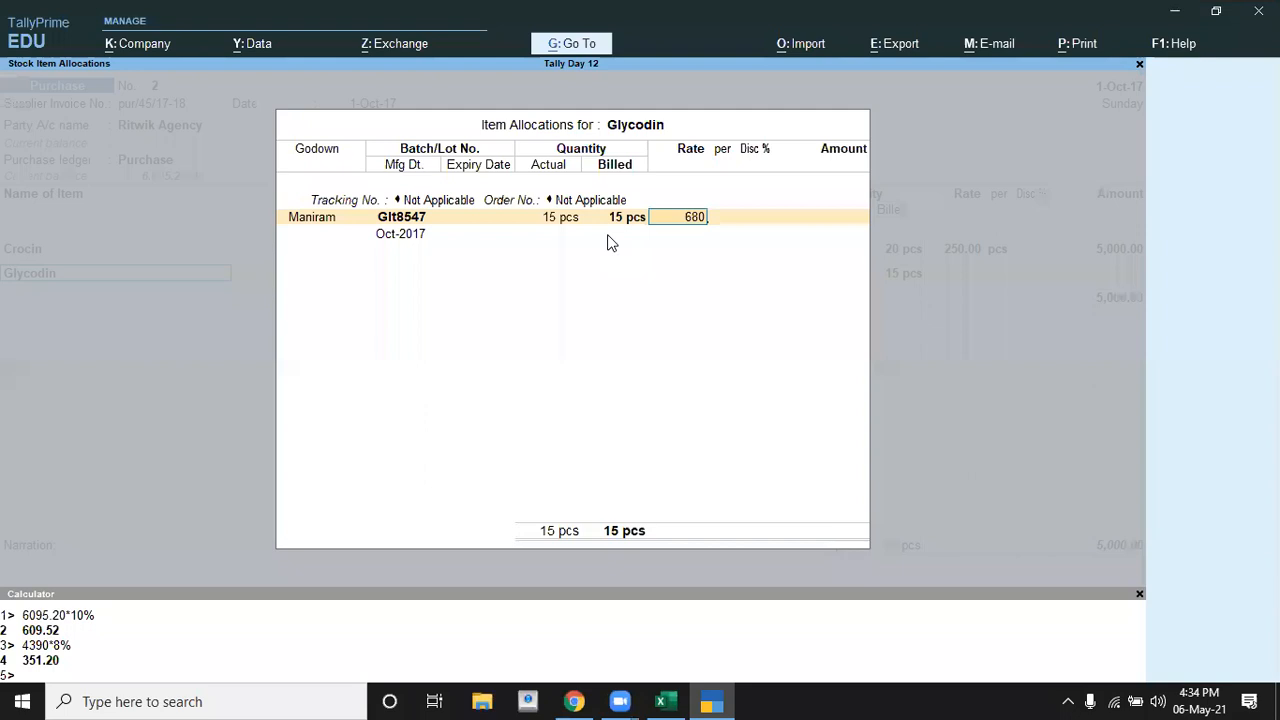
key("Return")
key("Return")
key("Return")
key("Return")
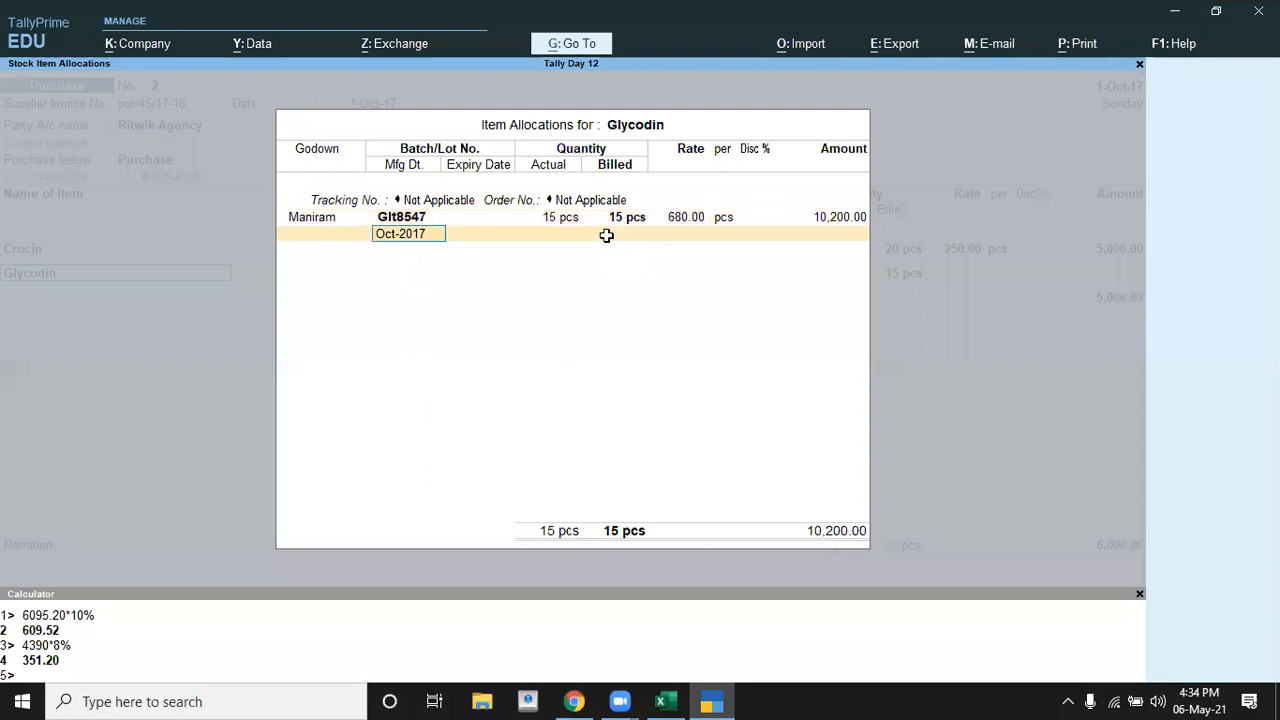
Set the Glycodin batch's manufacturing date to 1-9-2017 and expiry date to 31-8-2019, and complete its allocation
key("alt+Tab")
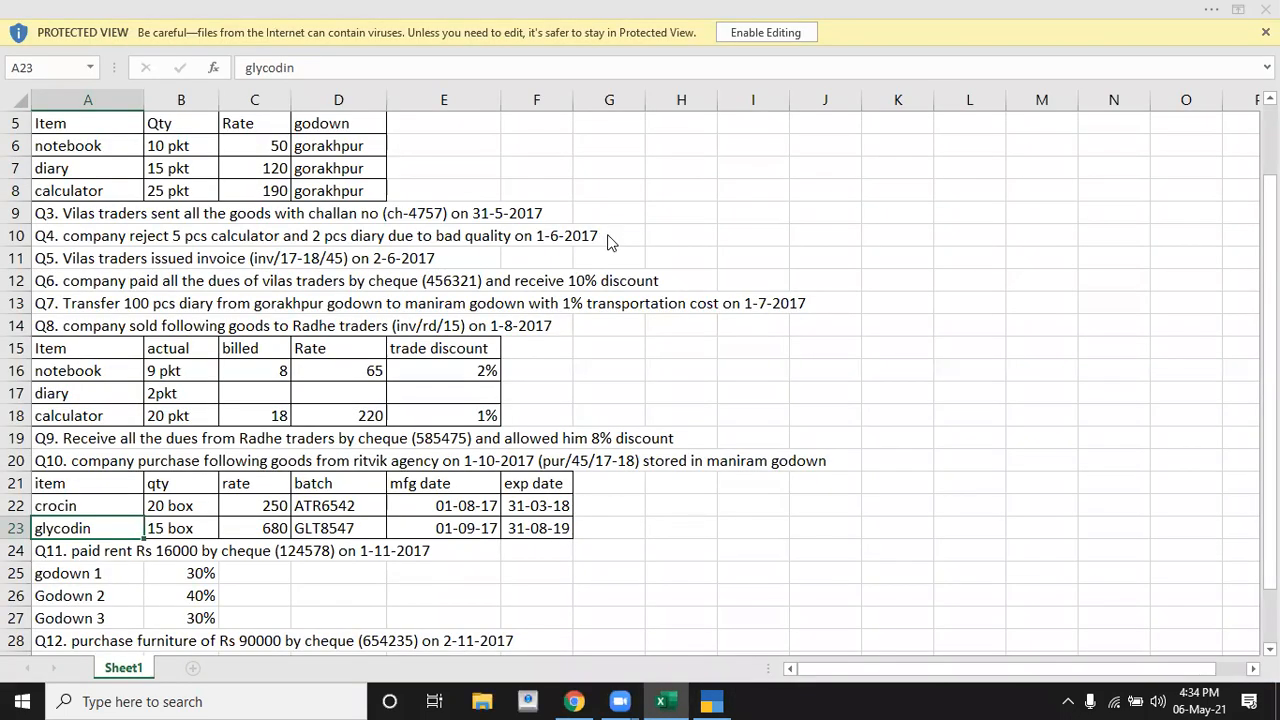
key("alt+Tab")
type("-9")
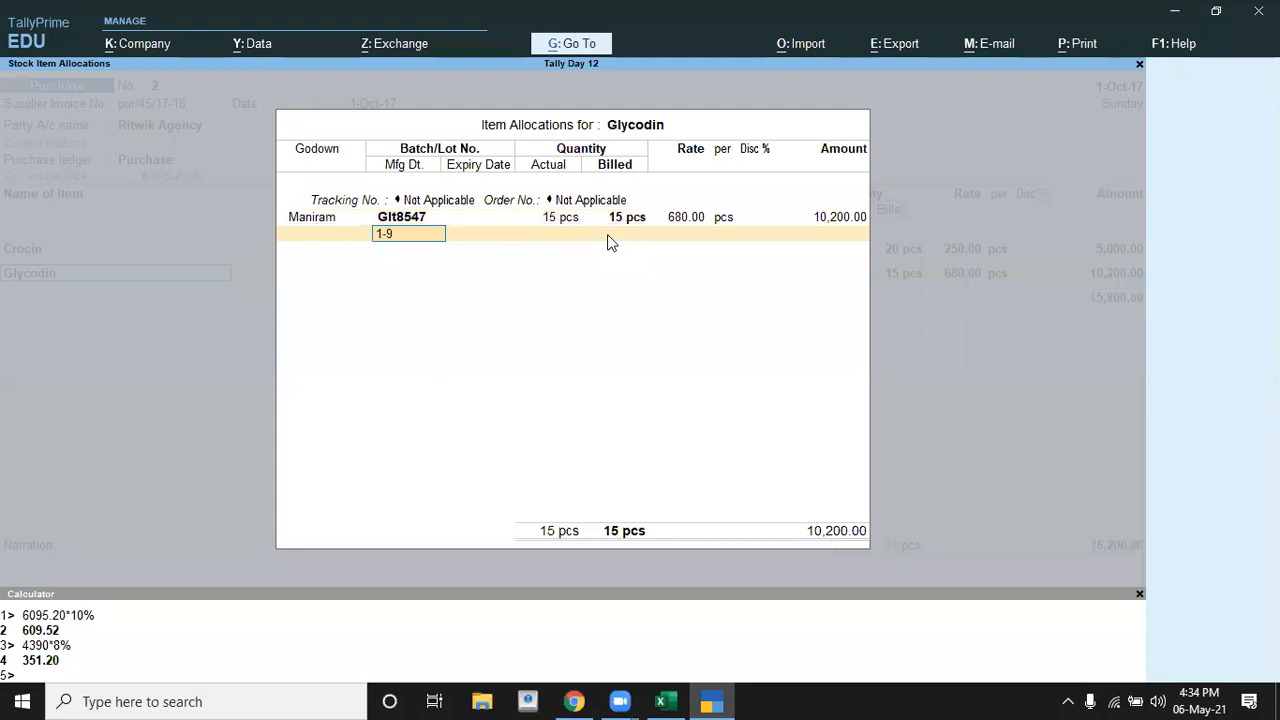
type("-2017")
key("Return")
key("alt+Tab")
key("alt+Tab")
type("31-8-2017")
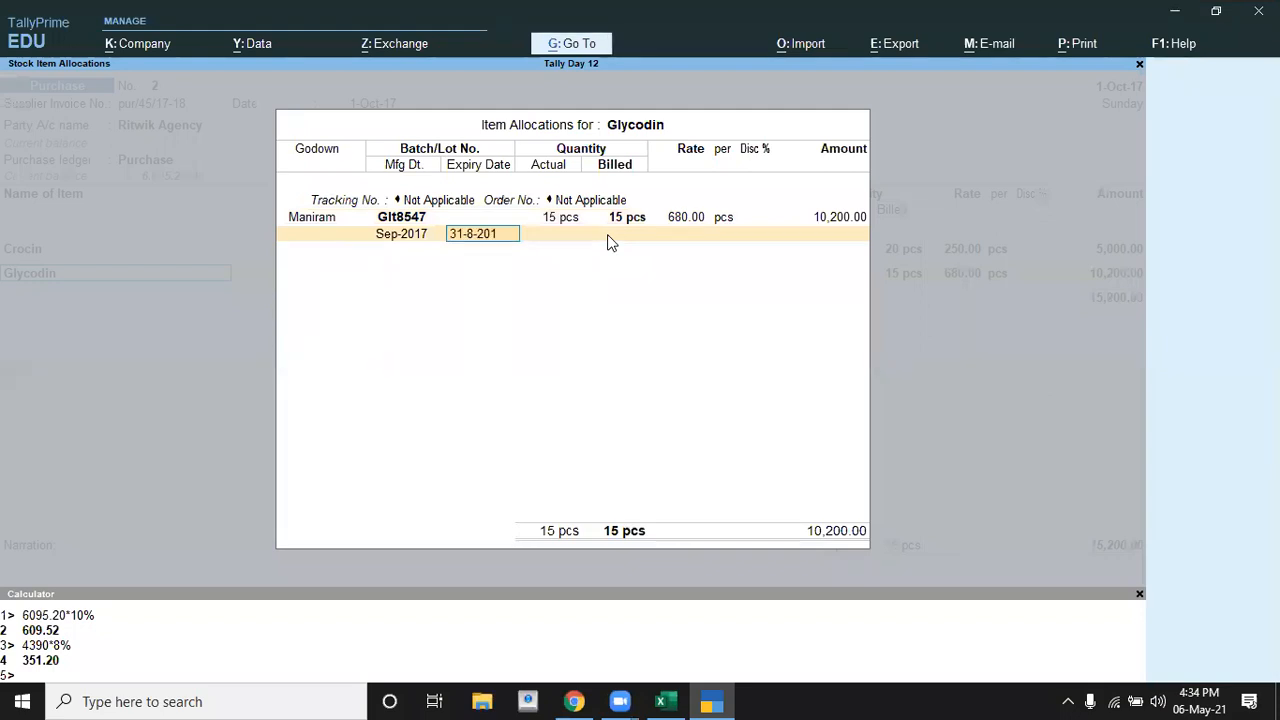
key("Return")
key("Return")
End the item list and accept the bill-wise details for Ritwik Agency as a New Ref for the full amount
key("Return")
key("Return")
key("Return")
key("Return")
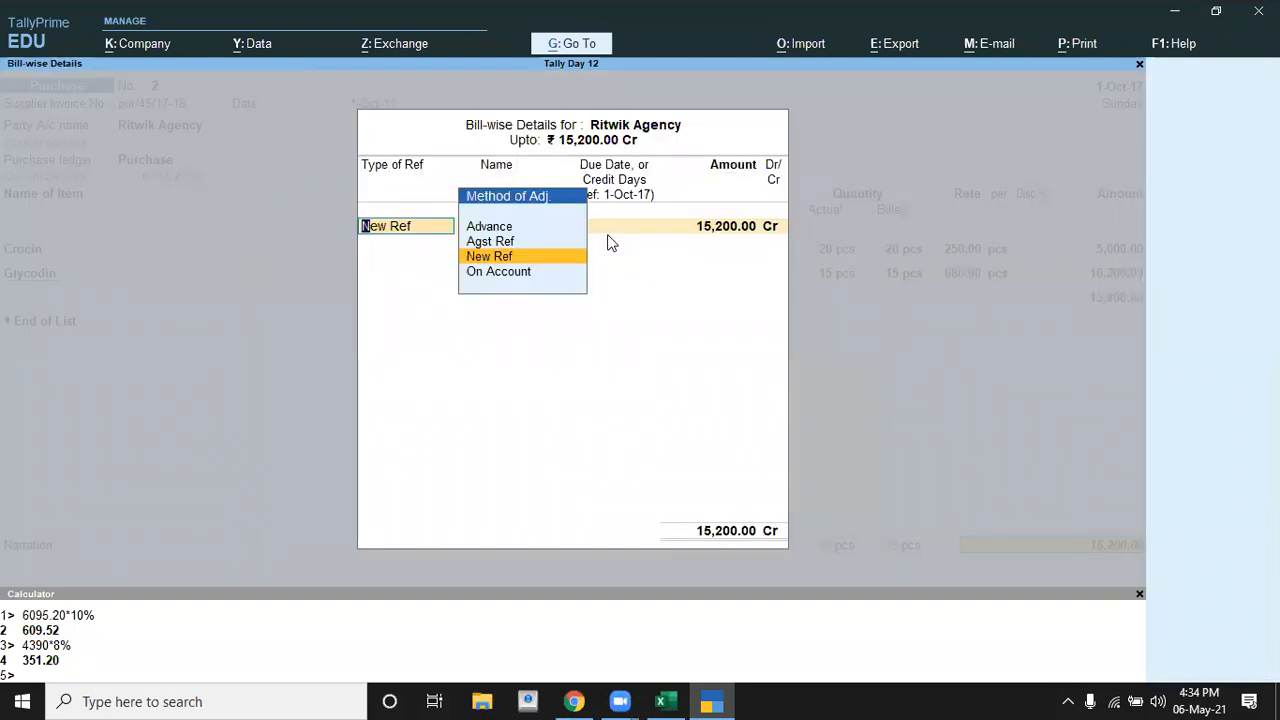
key("Return")
key("Return")
key("Return")
key("Return")
key("Return")
key("Return")
key("Return")
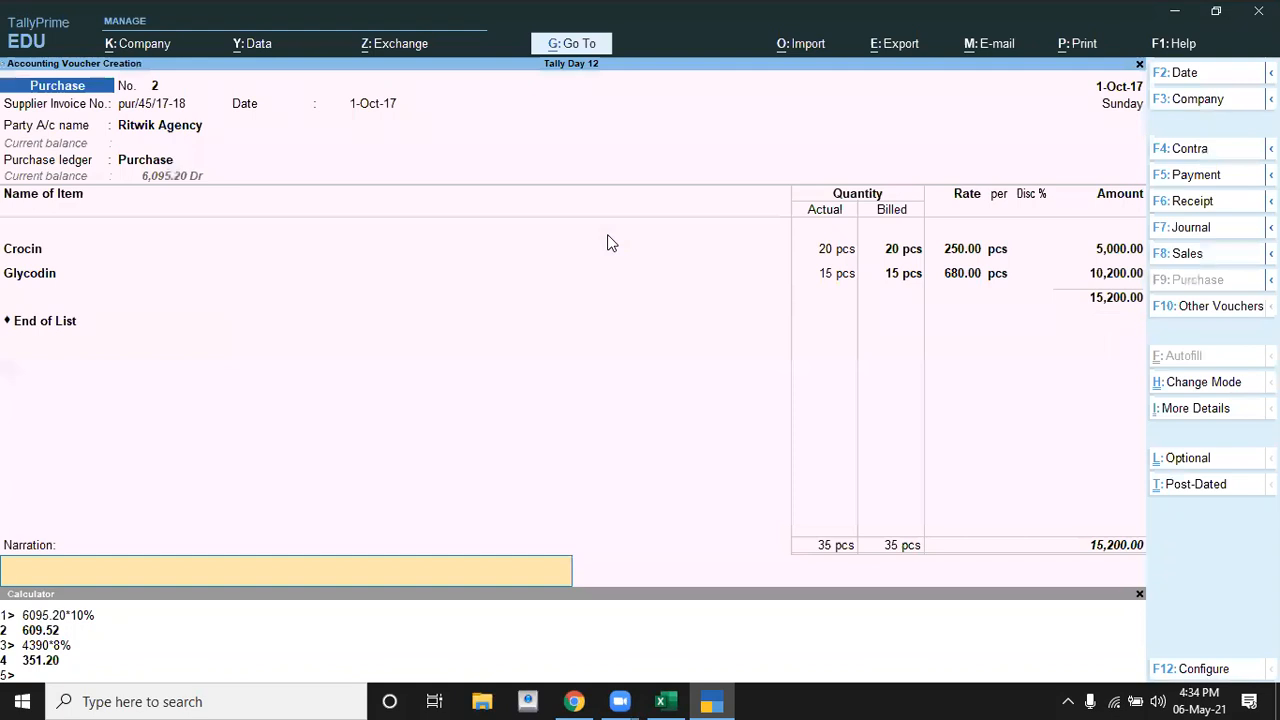
Save the Ritwik Agency purchase voucher with no narration
key("Return")
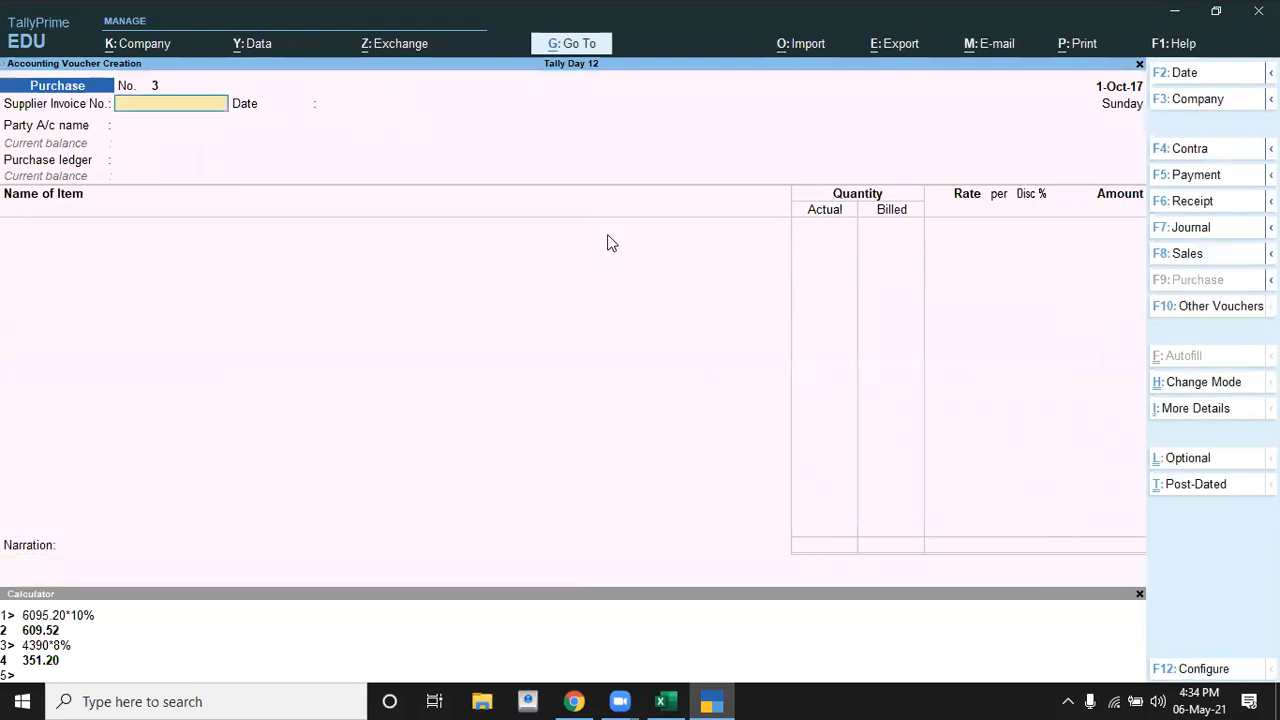
Switch to the Excel sheet and read the Q11 rent payment with its godown percentages and the Q12 furniture purchase
key("alt+Tab")
key("Down")
key("Down")
key("Down")
key("Down")
key("Down")
key("Down")
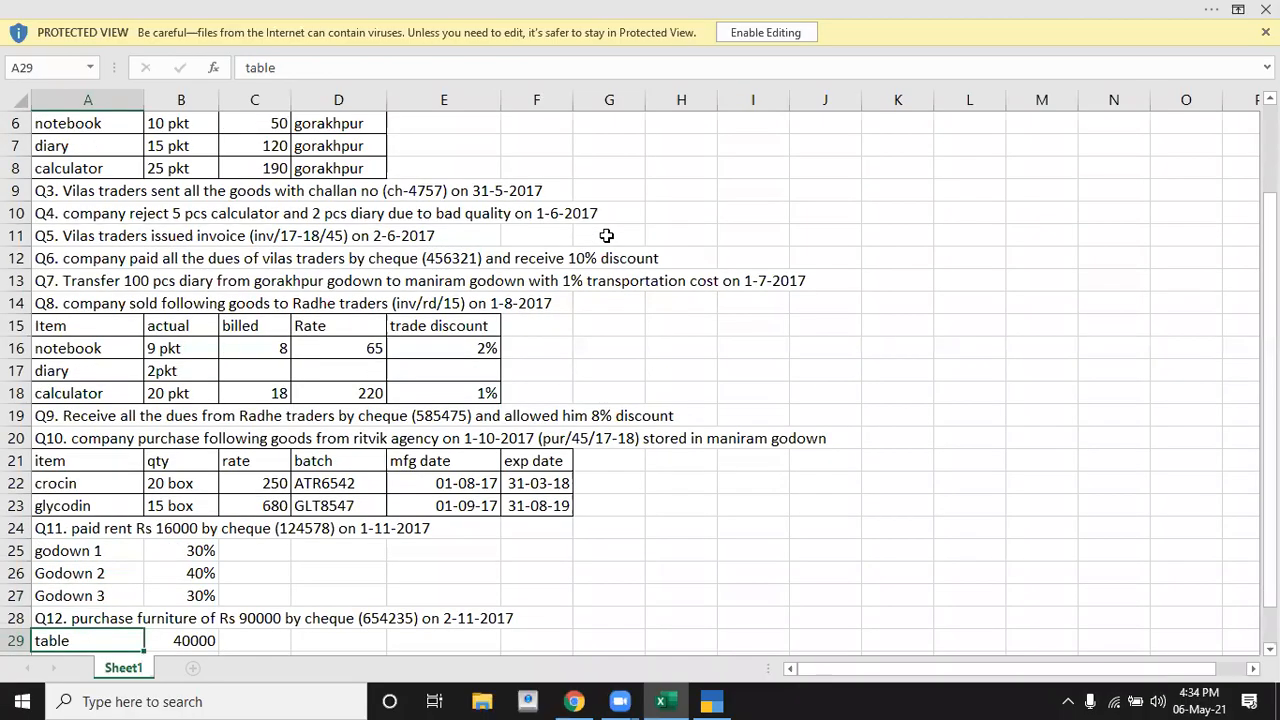
key("Down")
key("Down")
key("Down")
key("Down")
key("Up")
key("Up")
key("Up")
key("Up")
key("Up")
key("Up")
key("Up")
key("Up")
key("Down")
key("Up")
key("Up")
key("Down")
key("Down")
key("Up")
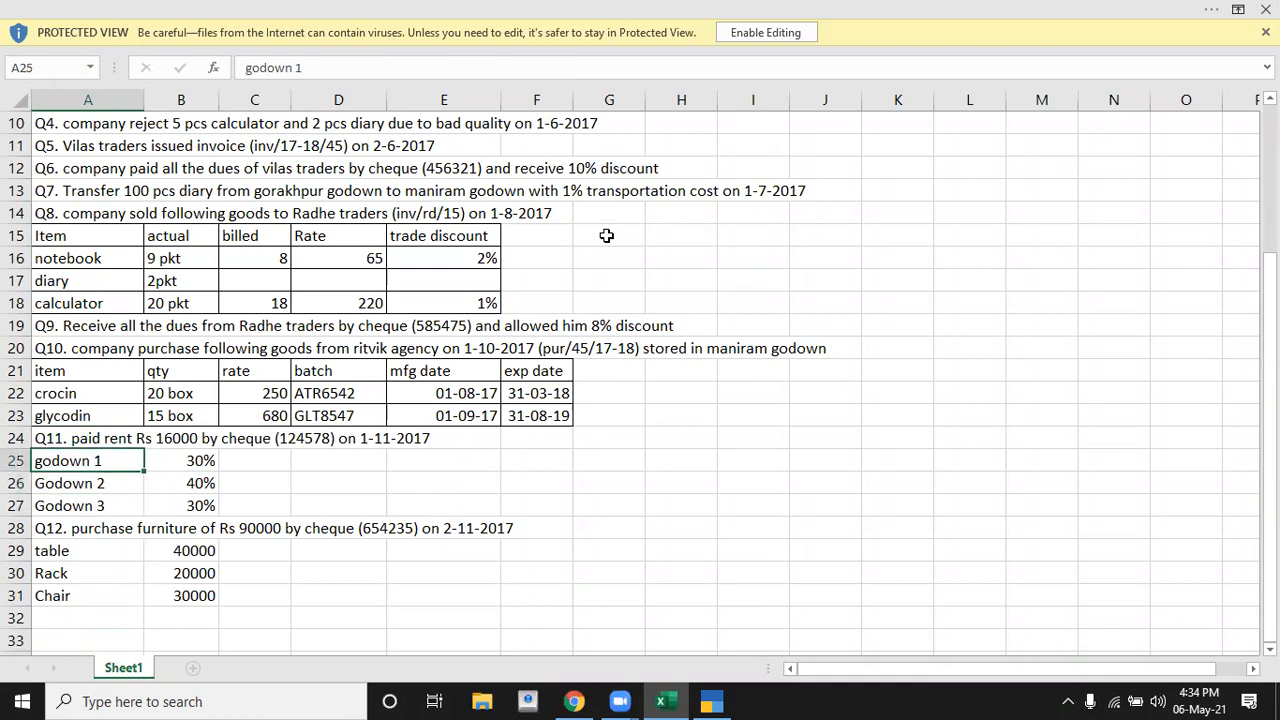
key("Up")
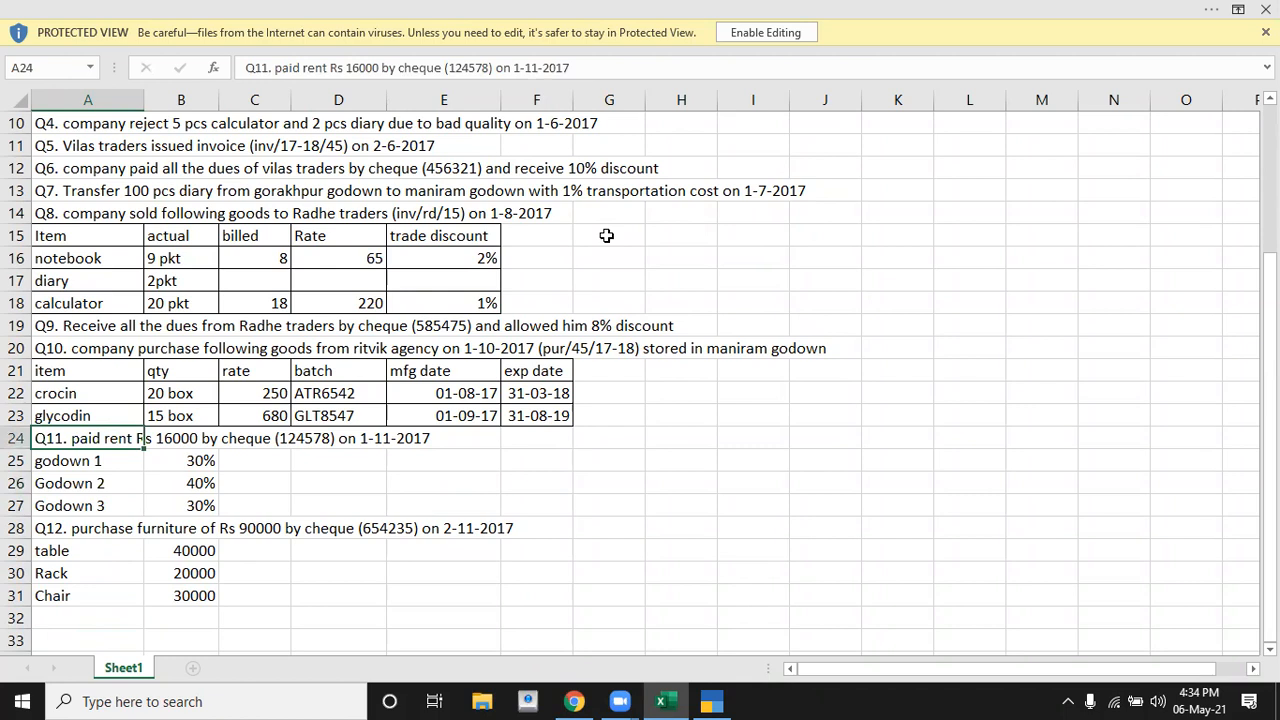
Switch back to TallyPrime, leave voucher entry, and enable Cost Centres in the company features
key("alt+Tab")
key("Escape")
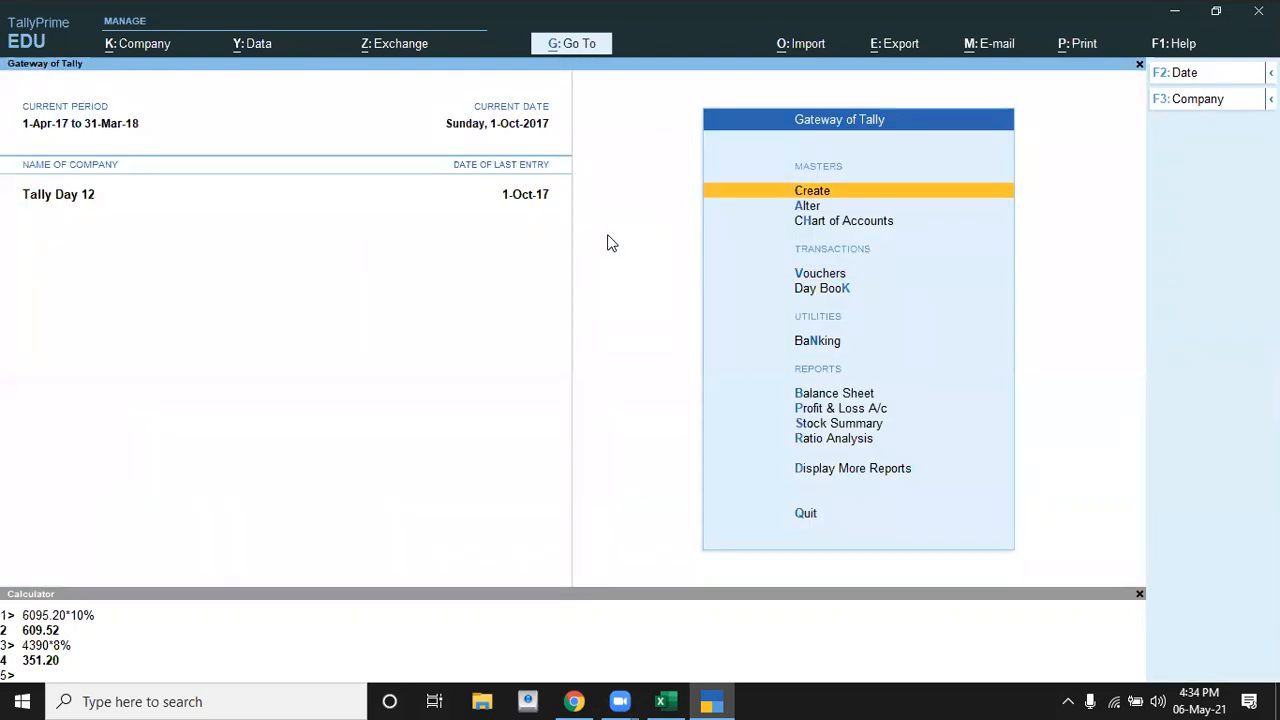
key("F11")
key("Down")
key("Down")
key("Down")
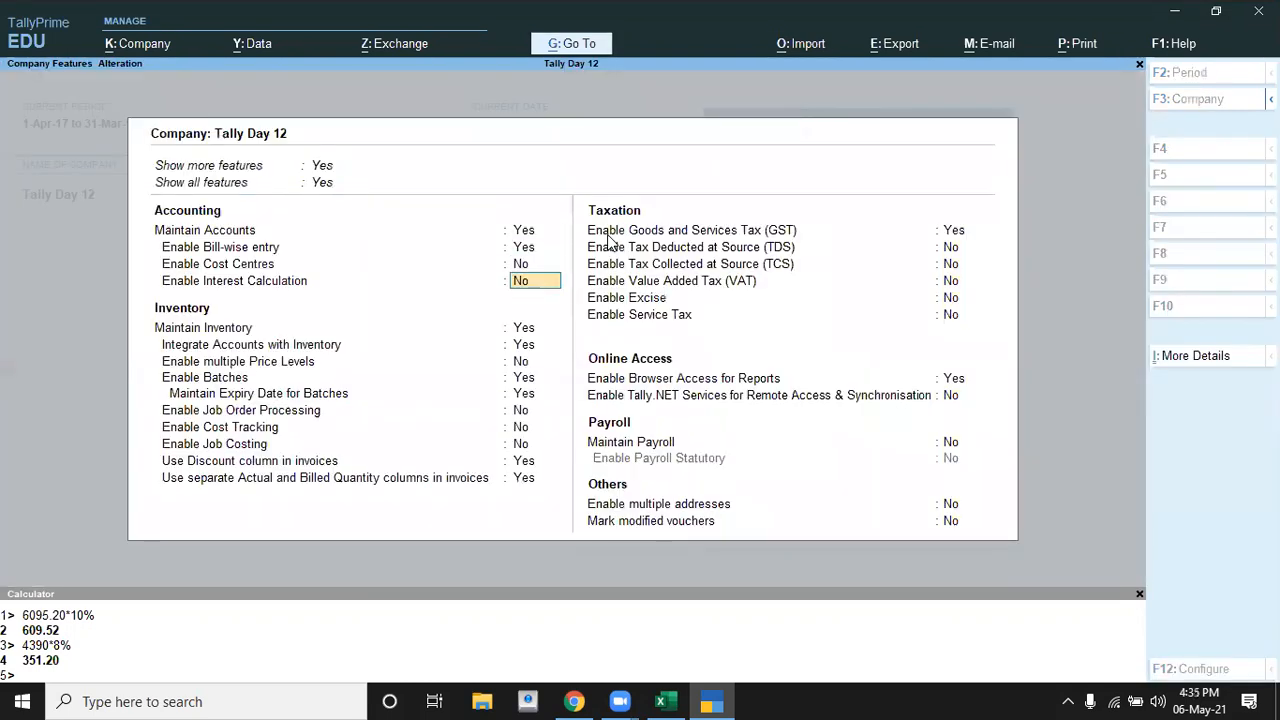
key("Up")
key("y")
key("Down")
key("Down")
key("Down")
key("Down")
key("Down")
key("Down")
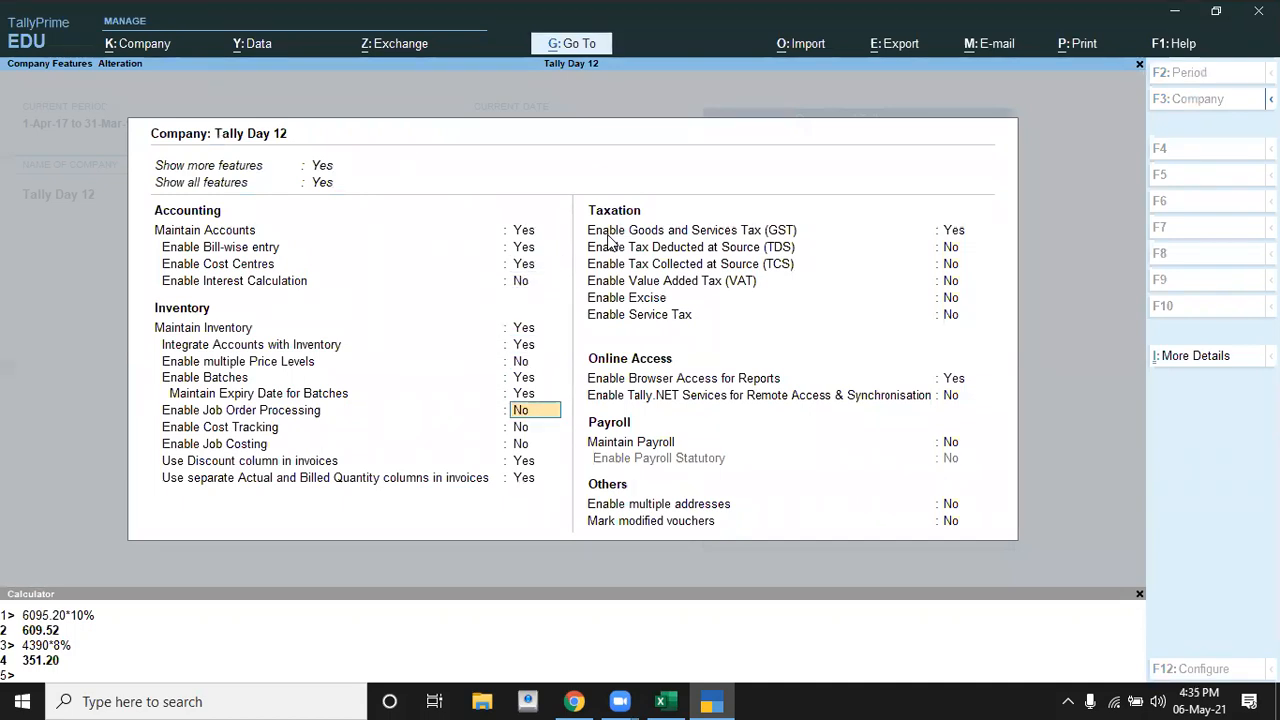
key("ctrl")
key("ctrl+a")
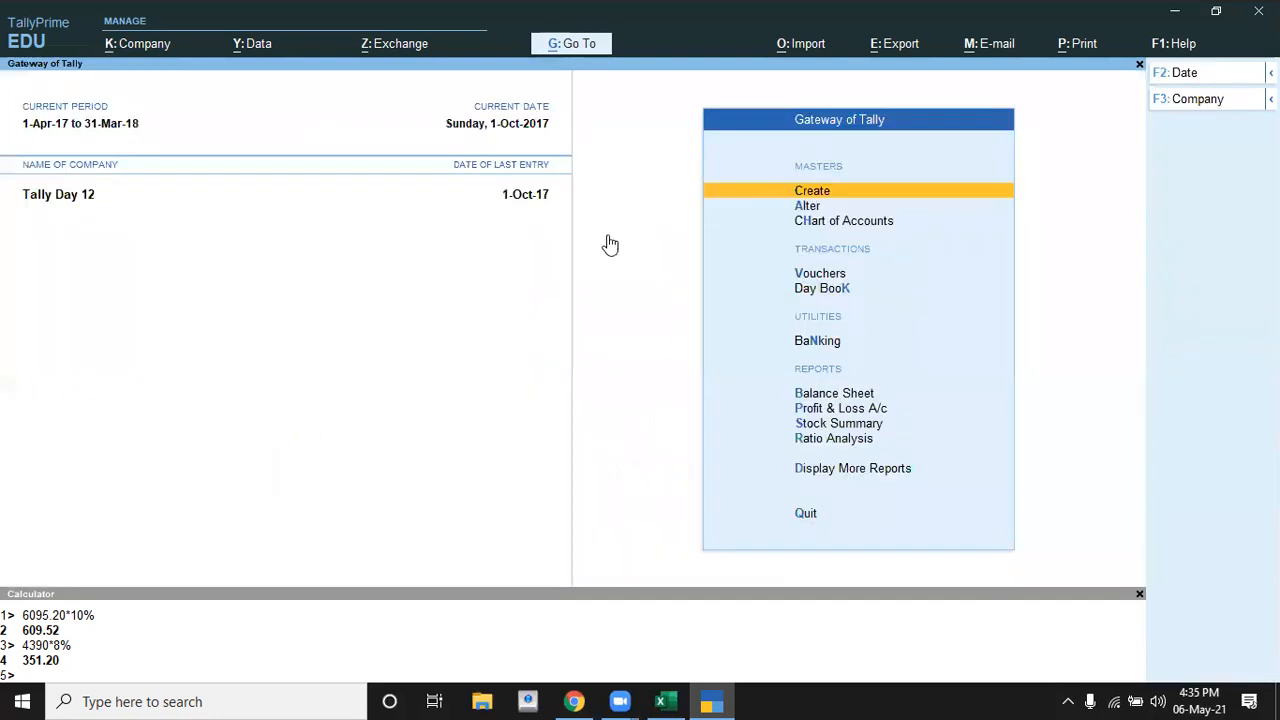
Open the list of masters for creation and expand it to show more master types
key("Return")
key("Down")
key("Down")
key("Up")
key("Up")
key("Up")
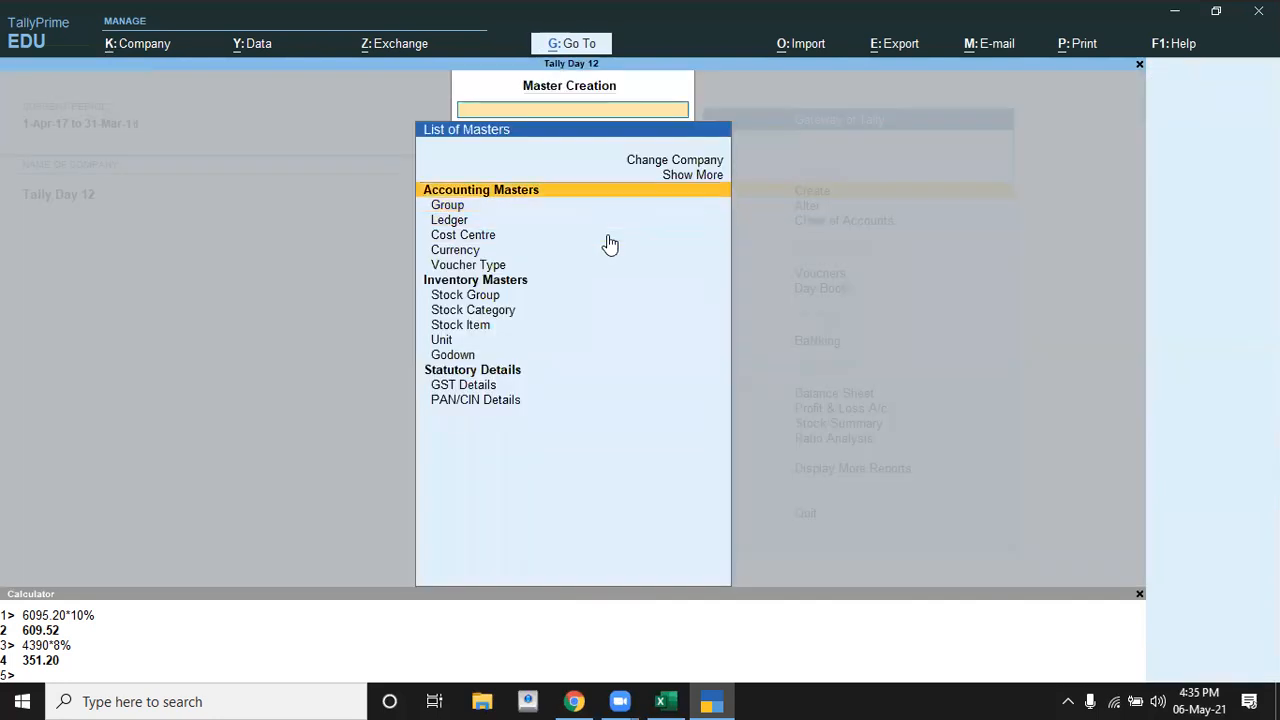
key("Return")
Create a cost category named Rent, keeping revenue items allocated and non-revenue items not allocated
key("Down")
key("Down")
key("Down")
key("Down")
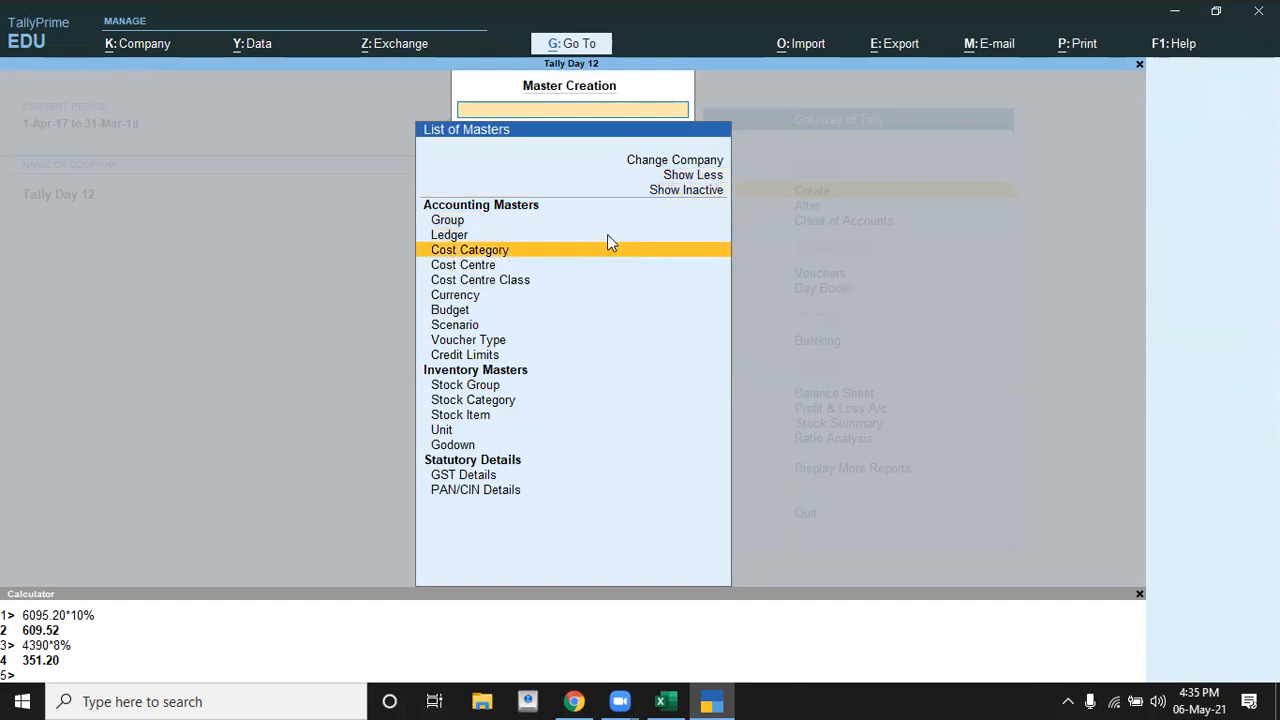
key("Return")
key("Return")
key("alt+Tab")
key("alt+Tab")
type("Rent")
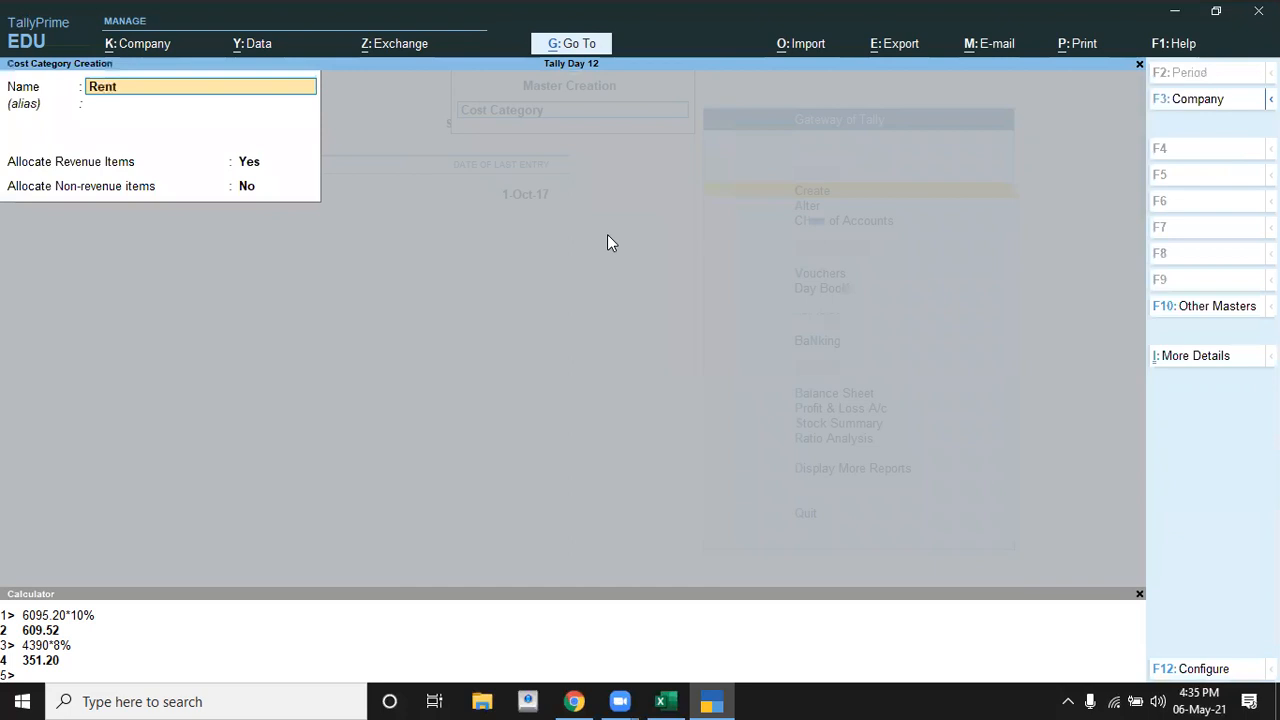
key("Return")
key("Return")
key("Return")
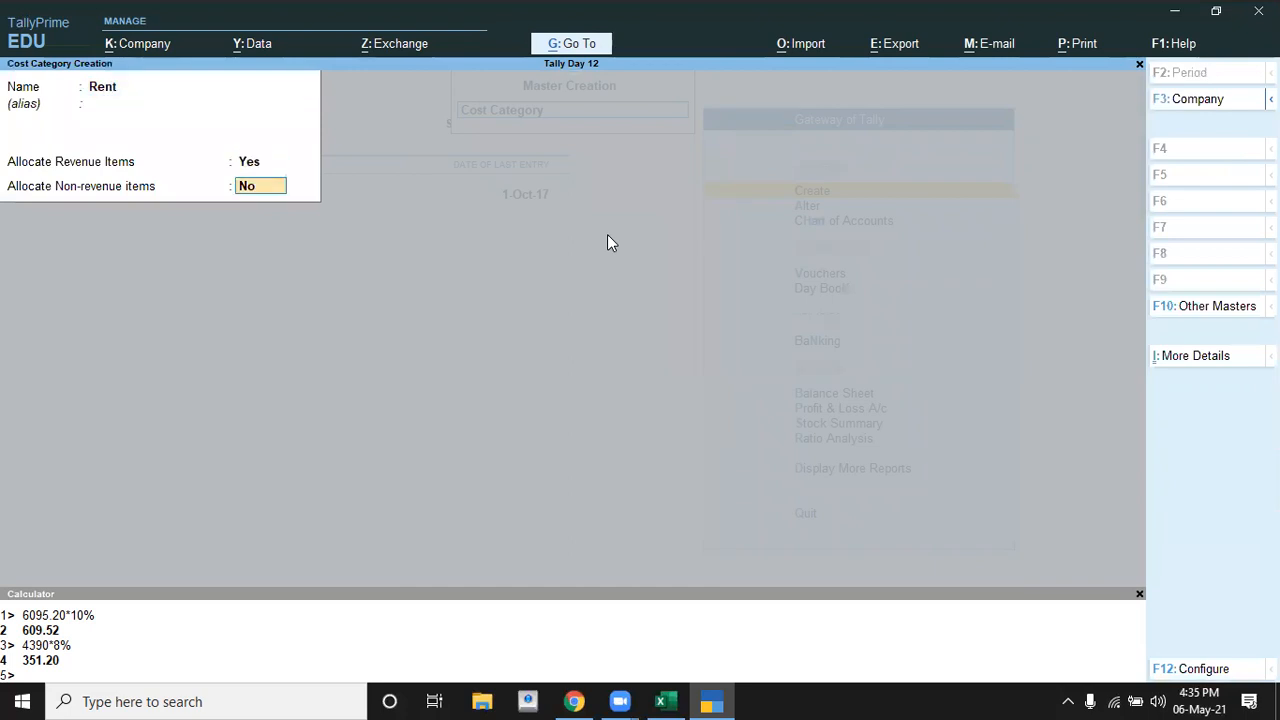
key("Return")
key("Return")
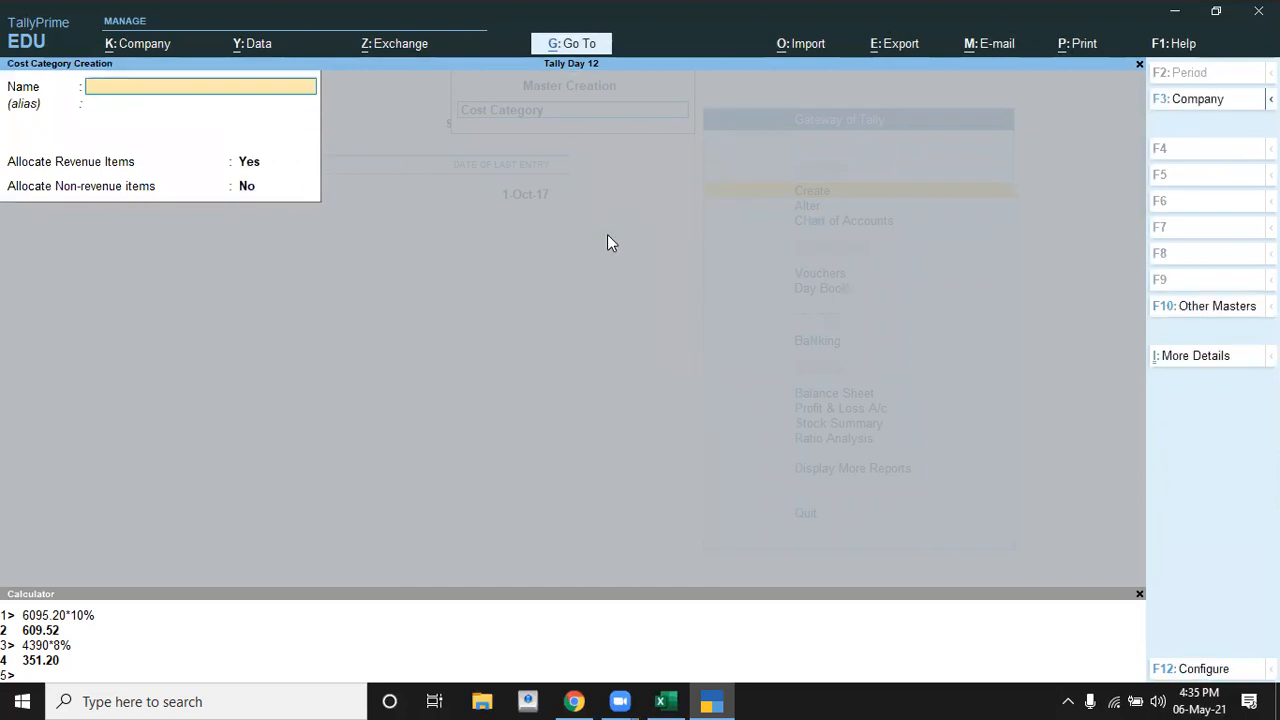
key("Escape")
Create the cost centre Godown 1 in the Rent category, under Primary, checking its name in the Excel sheet
key("Return")
key("Down")
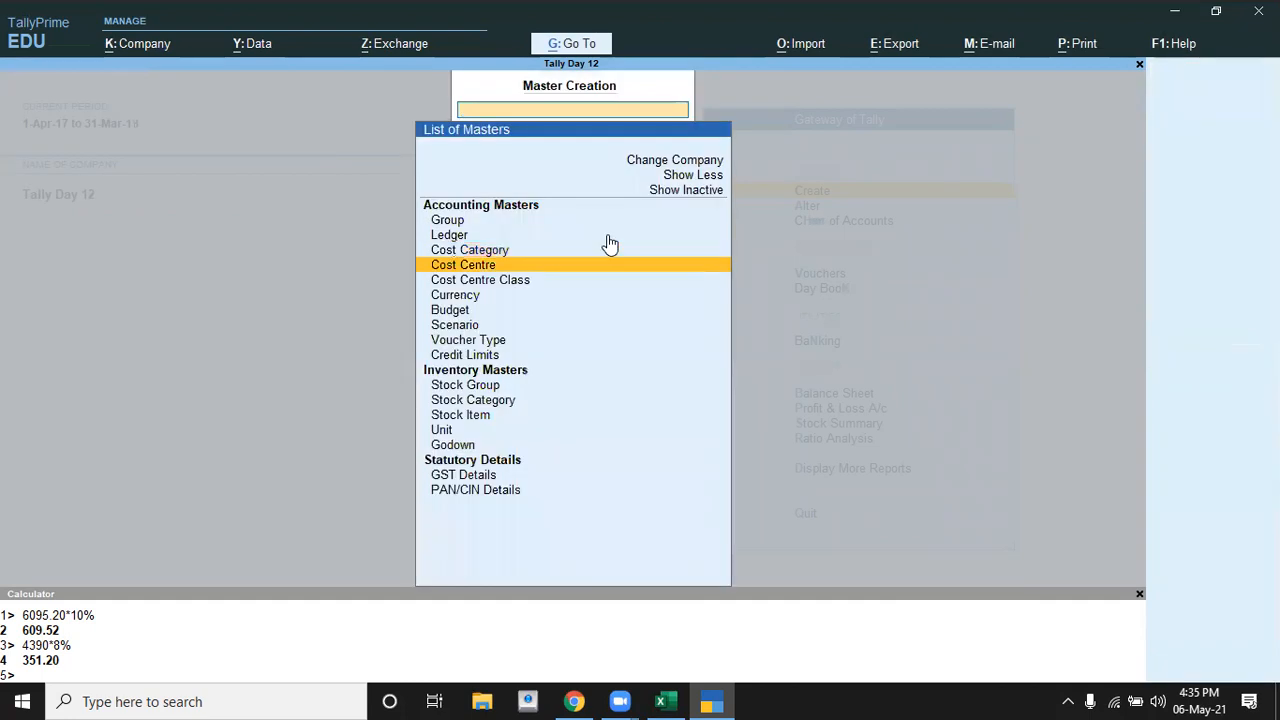
key("Return")
key("Down")
key("Down")
key("Return")
key("alt+Tab")
key("Down")
key("alt+Tab")
type("Godown")
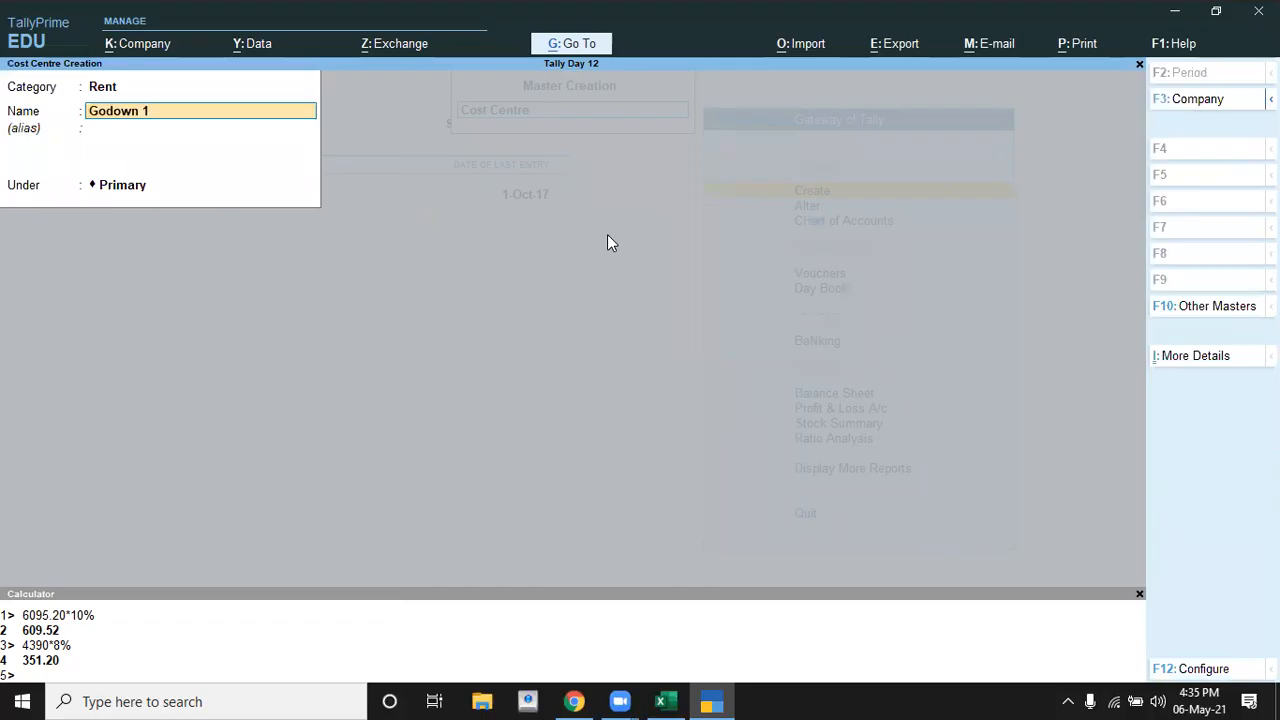
type(" 1")
key("Return")
key("Return")
key("Return")
key("Return")
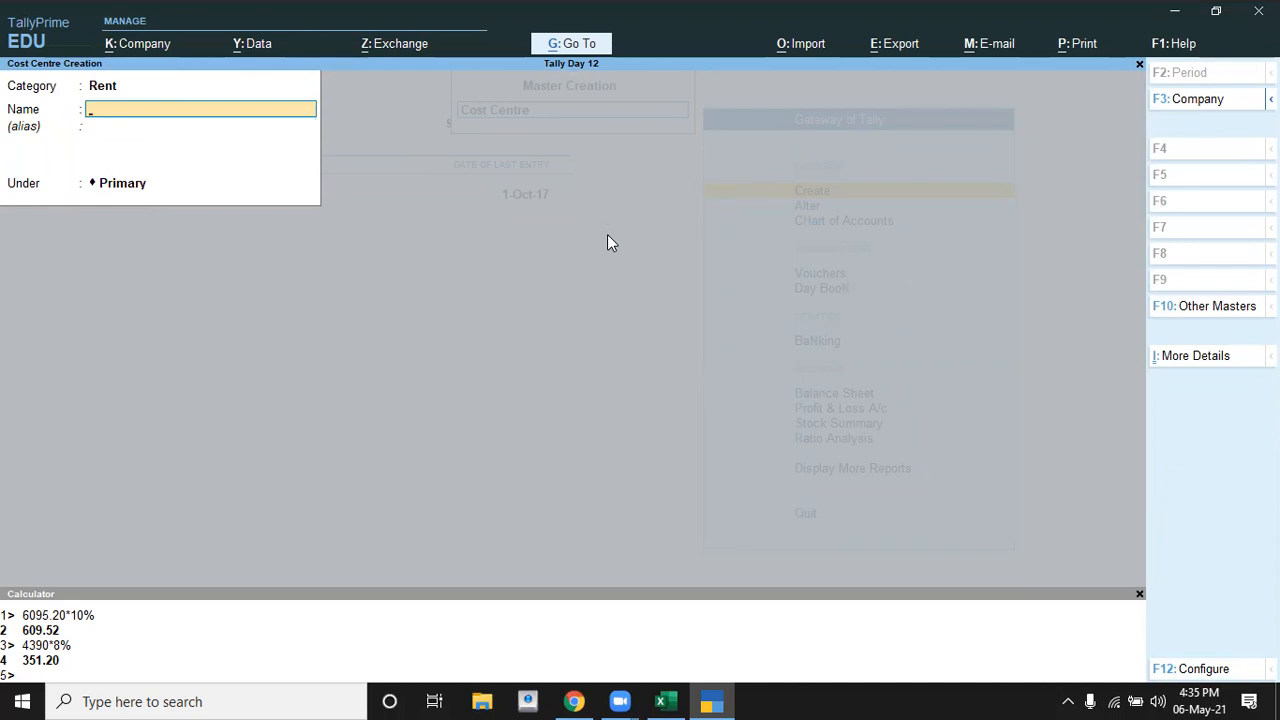
Create the cost centre Godown 2 in the Rent category, under Primary
type("Godow")
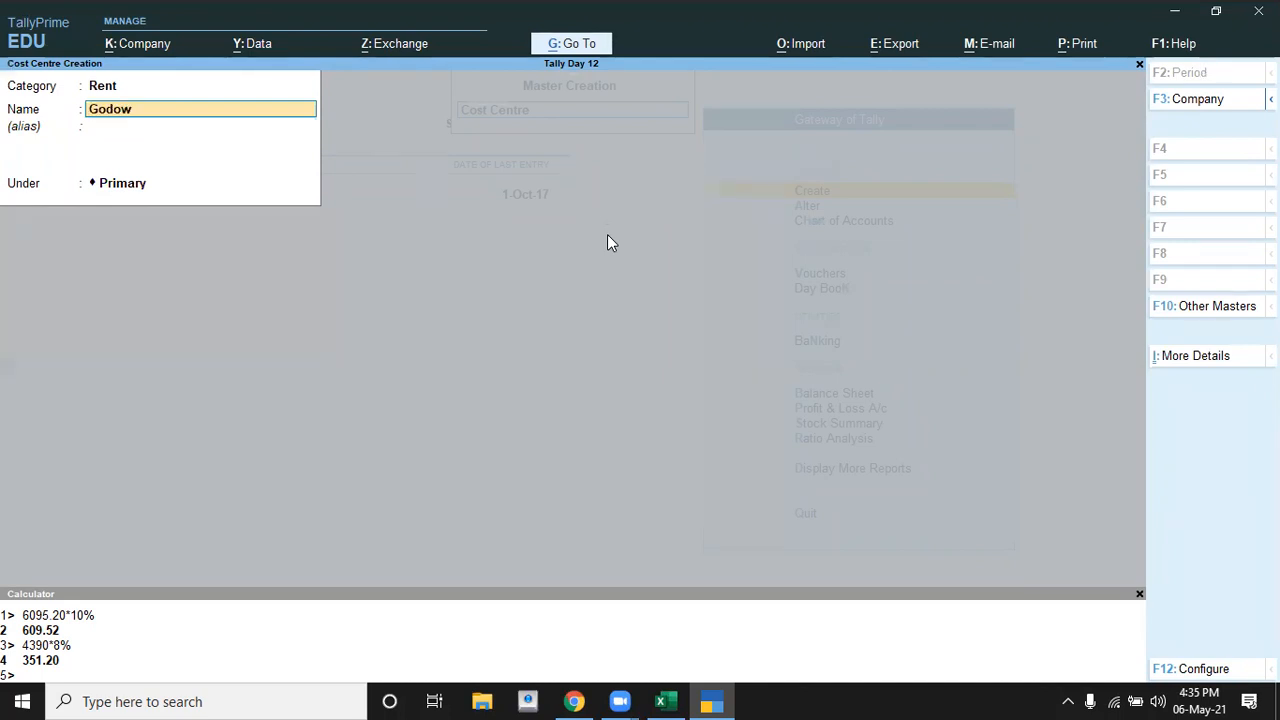
type("n 2")
key("Return")
key("Return")
key("Return")
key("Return")
Create the cost centre Godown 3 in the Rent category, under Primary, and leave cost centre creation
type("Godown 3")
key("Return")
key("Return")
key("Return")
key("Return")
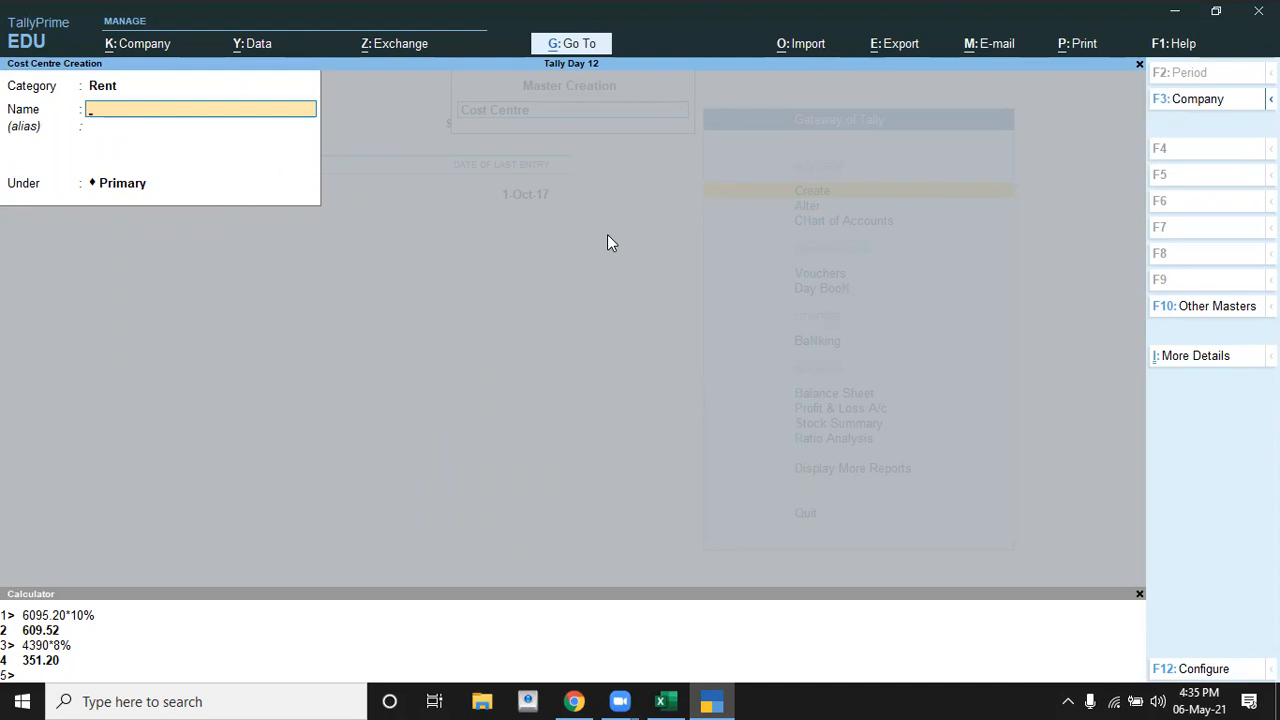
key("Escape")
Start a cost centre class named Rent and choose the Rent cost category for it
key("Down")
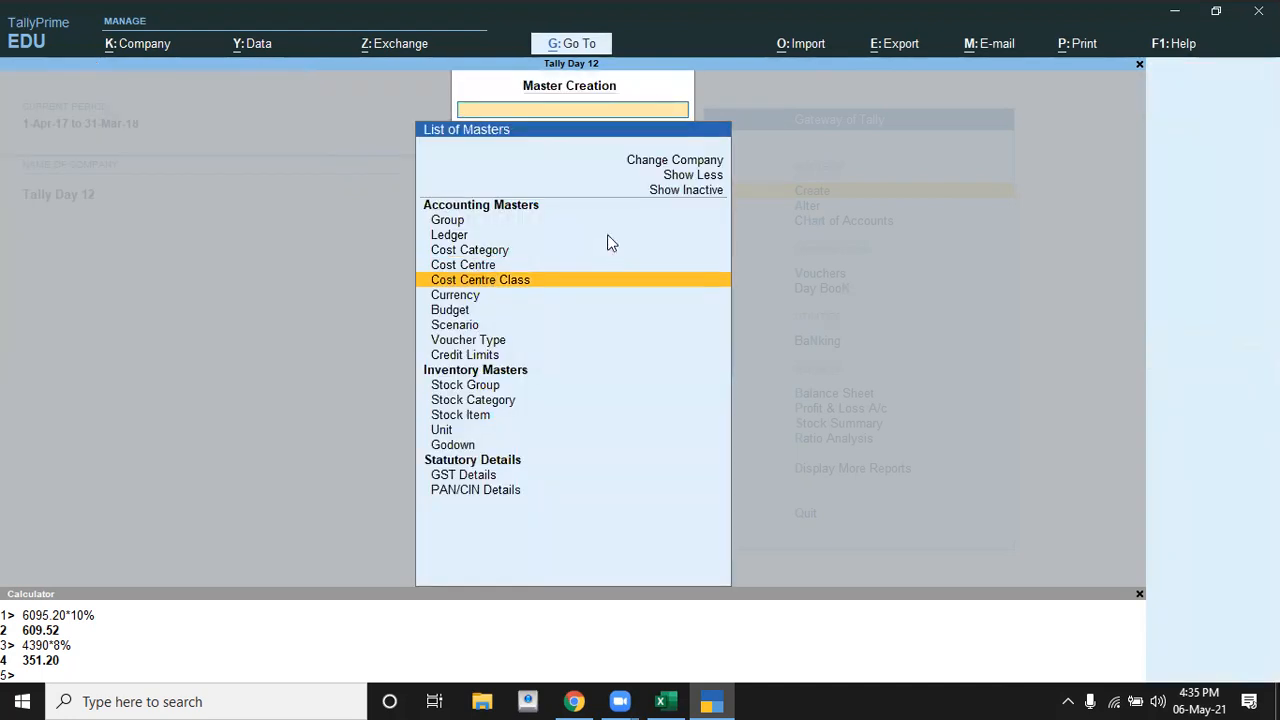
key("Return")
type("Rent")
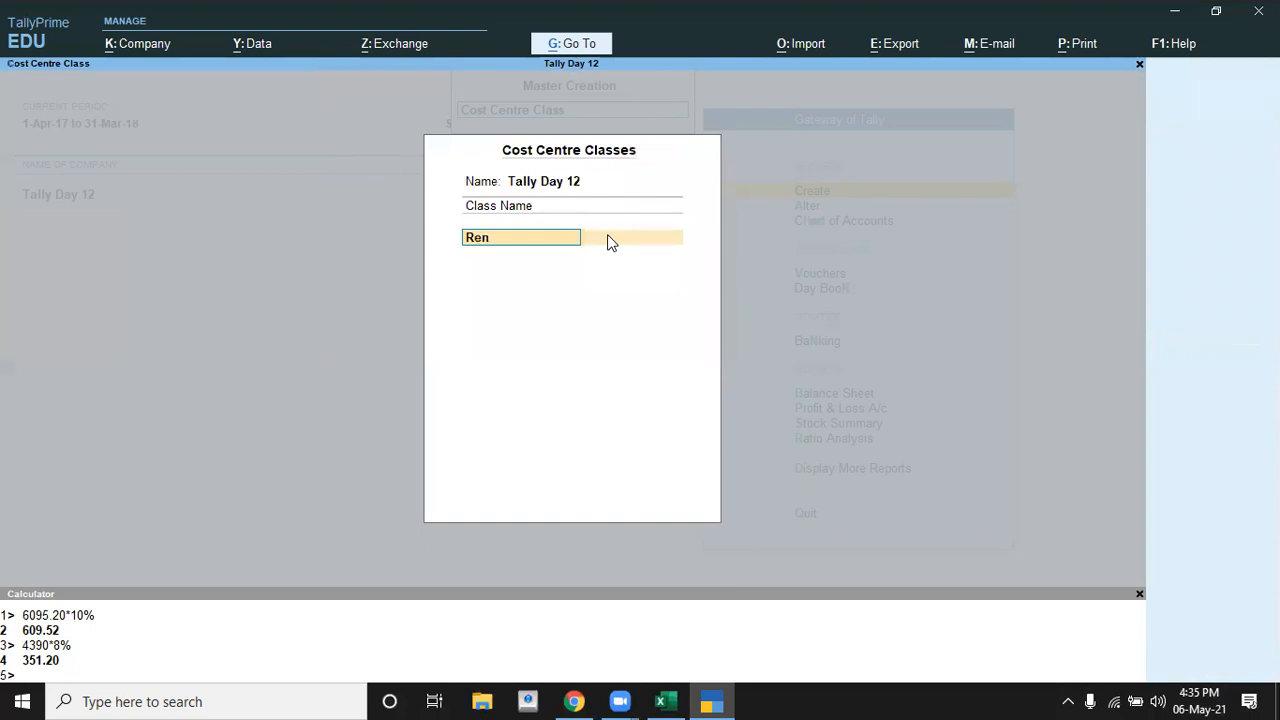
key("Return")
key("Down")
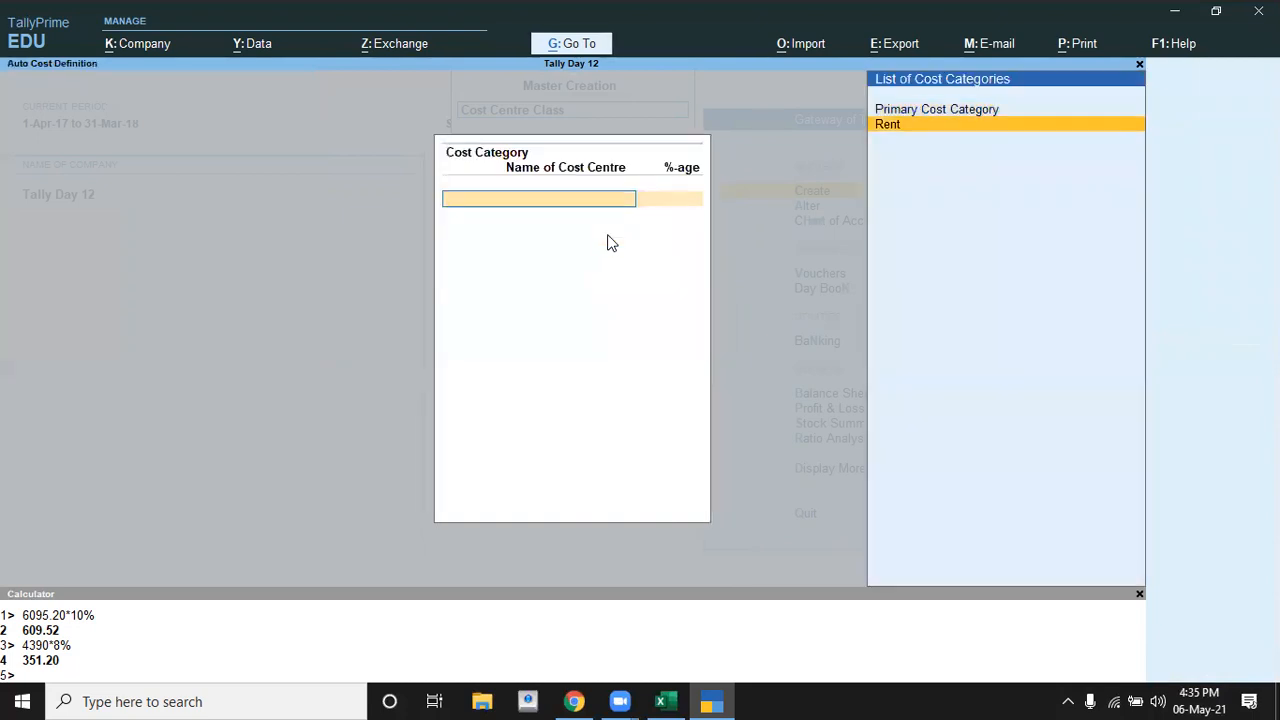
key("Return")
Allocate the Rent class per the Excel sheet: 30% to Godown 1, 40% to Godown 2 and 30% to Godown 3
key("Return")
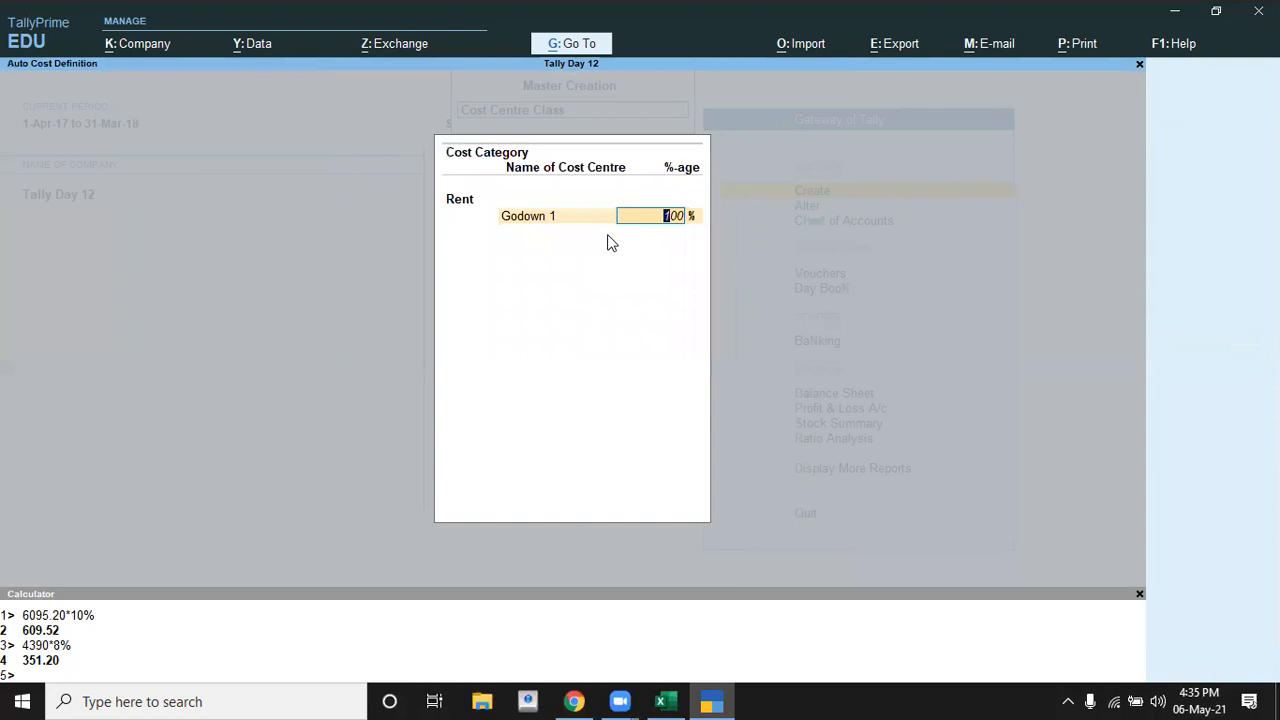
key("alt+Tab")
key("alt+Tab")
type("30")
key("Return")
key("Return")
type("40")
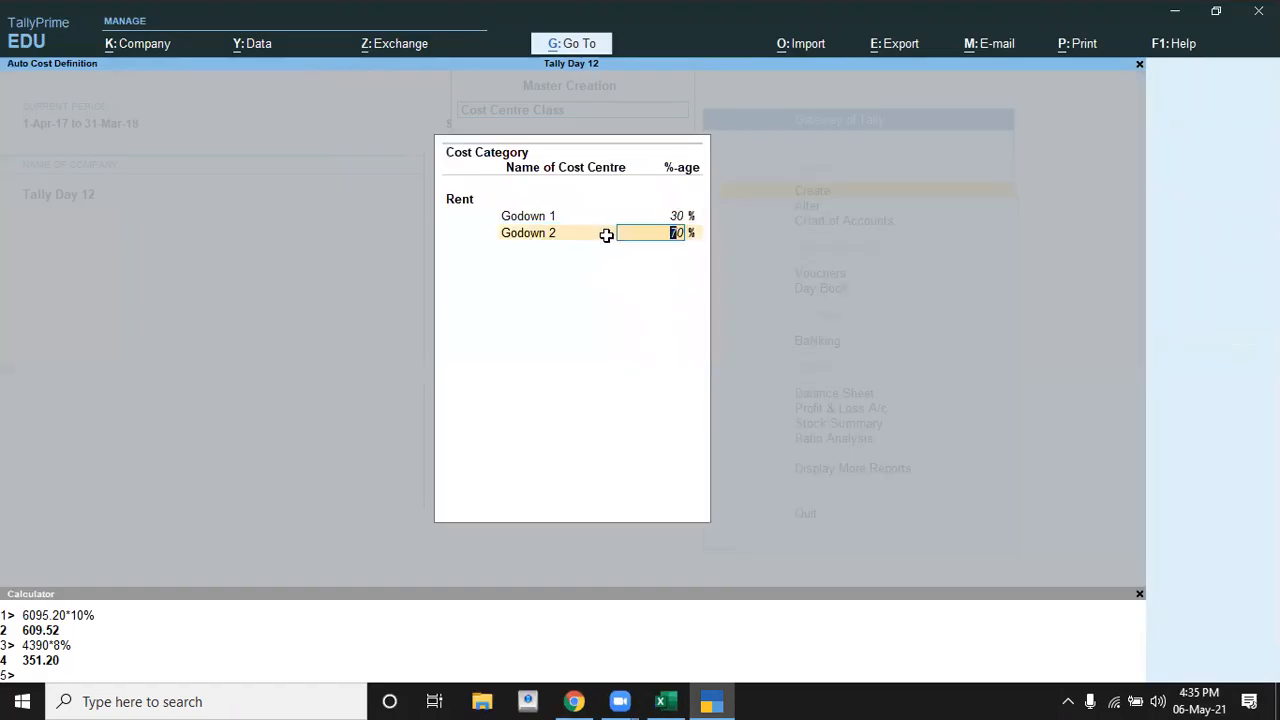
key("alt+Tab")
key("alt+Tab")
type("40")
key("Return")
key("Return")
key("Return")
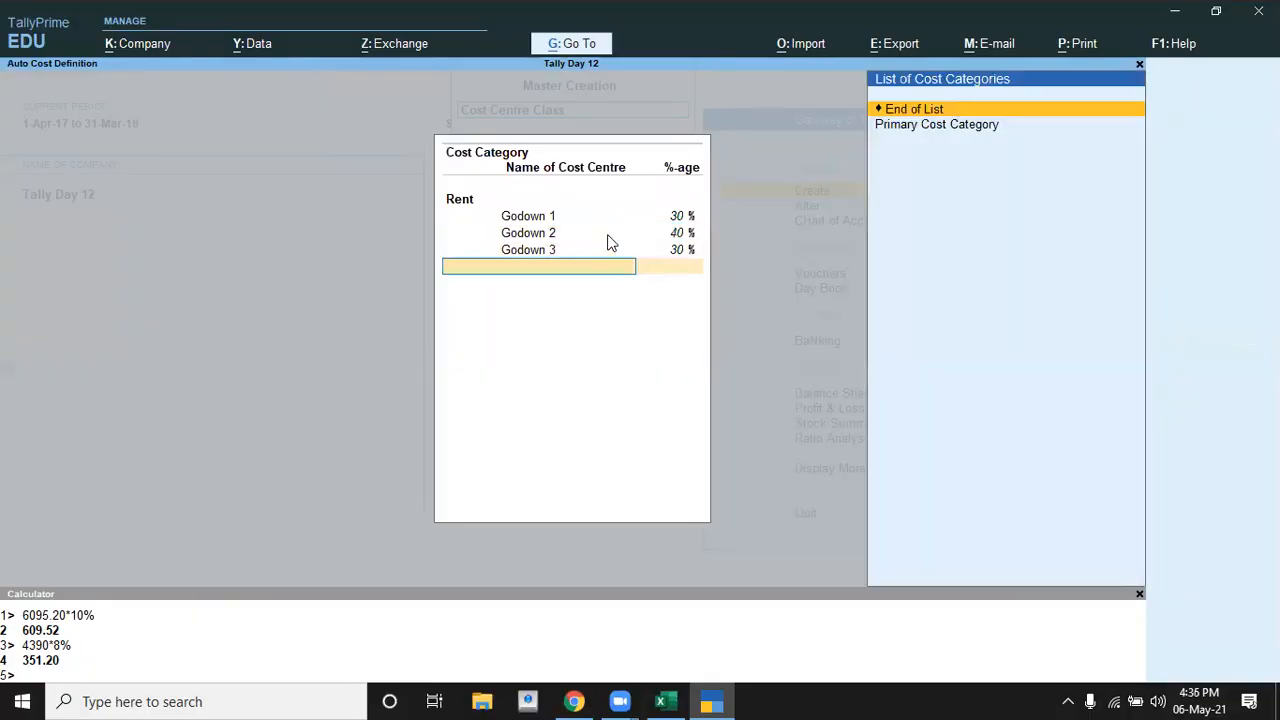
key("Return")
key("Return")
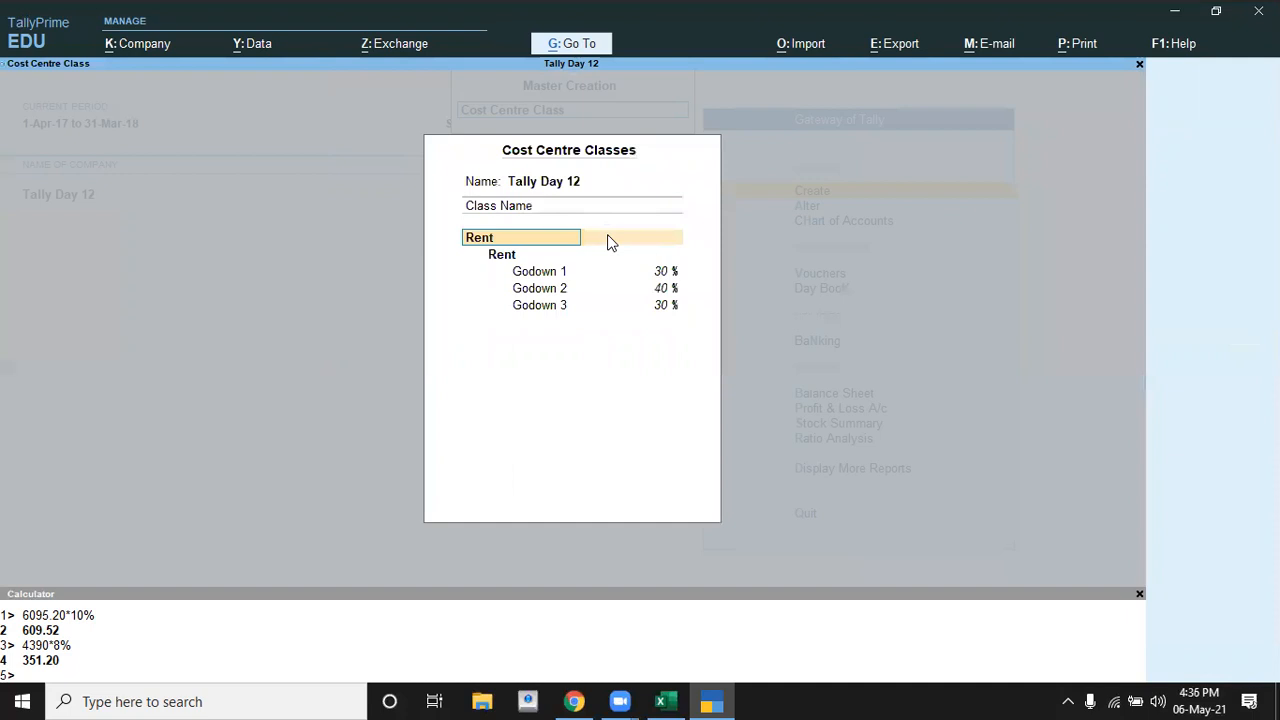
Confirm the godown allocations and save the Rent cost centre class
key("Return")
key("Return")
key("Return")
key("Return")
key("Return")
key("Return")
key("Return")
key("Return")
key("Return")
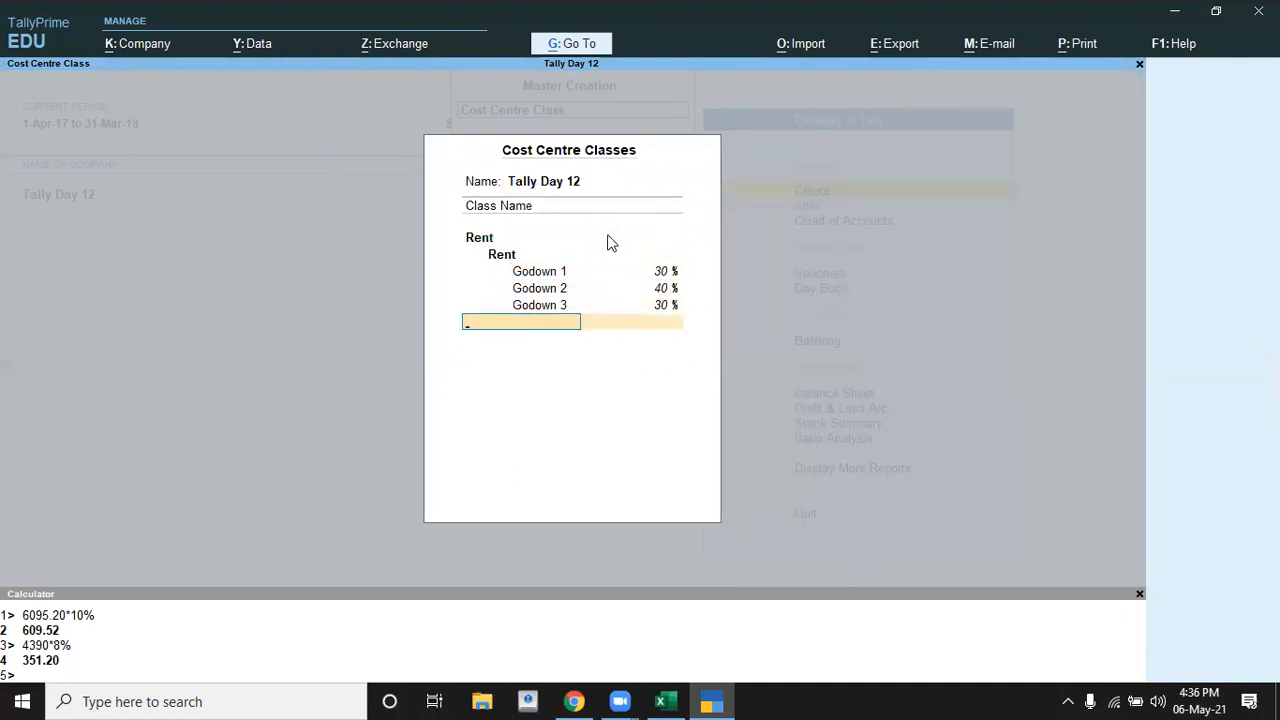
Create a Rent ledger under Indirect Expenses with cost centres applicable and the other details left at their defaults
key("Up")
key("Up")
key("Up")
key("Return")
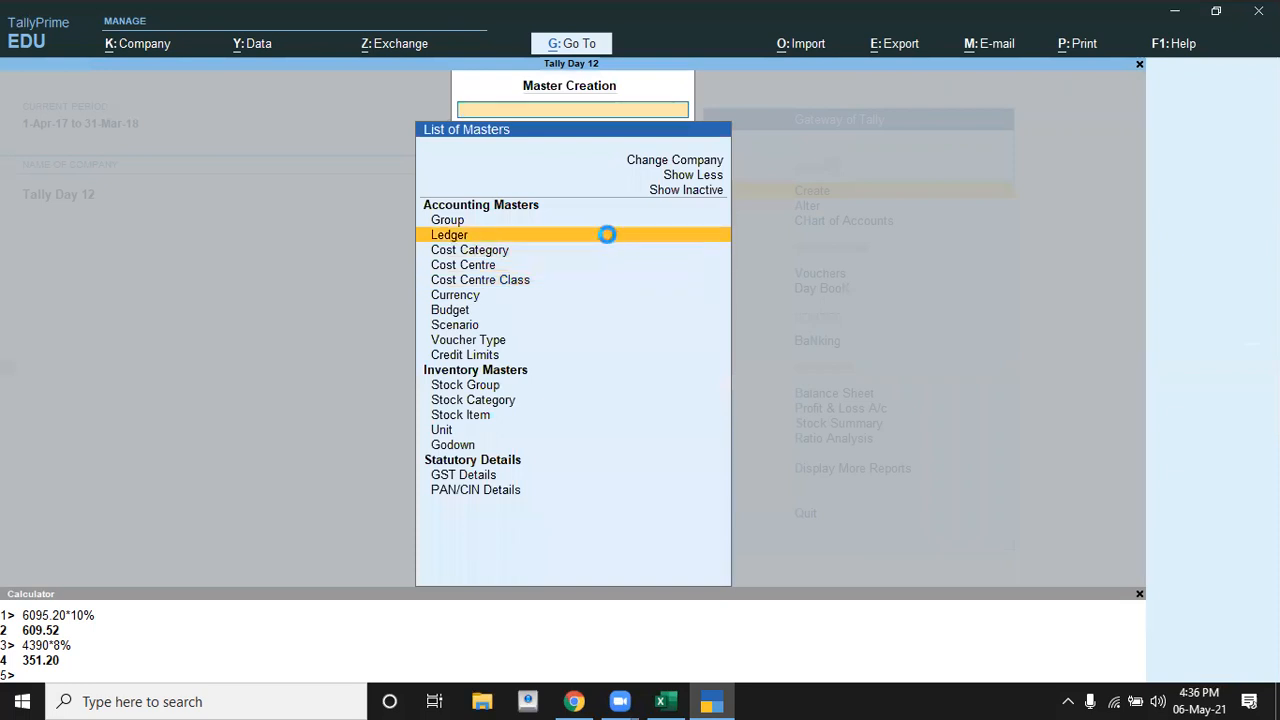
type("Rent")
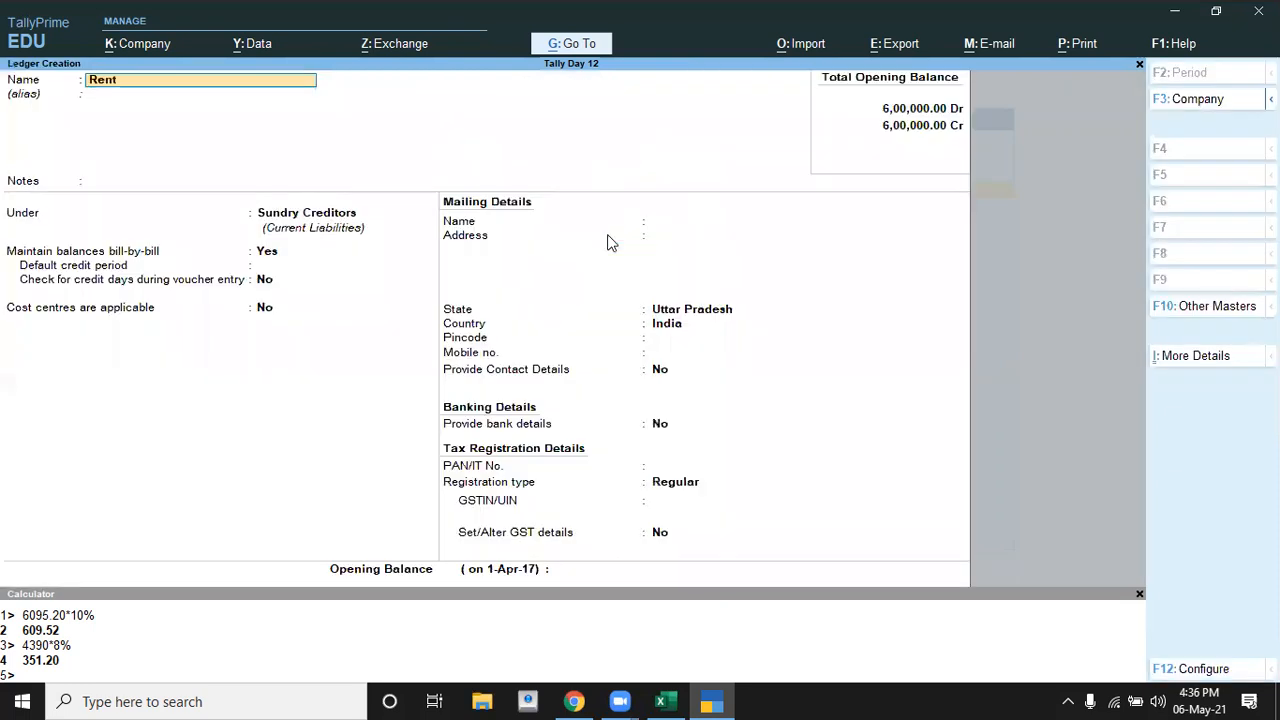
key("Return")
key("Return")
key("Return")
type("i")
key("Down")
key("Down")
key("Return")
key("Return")
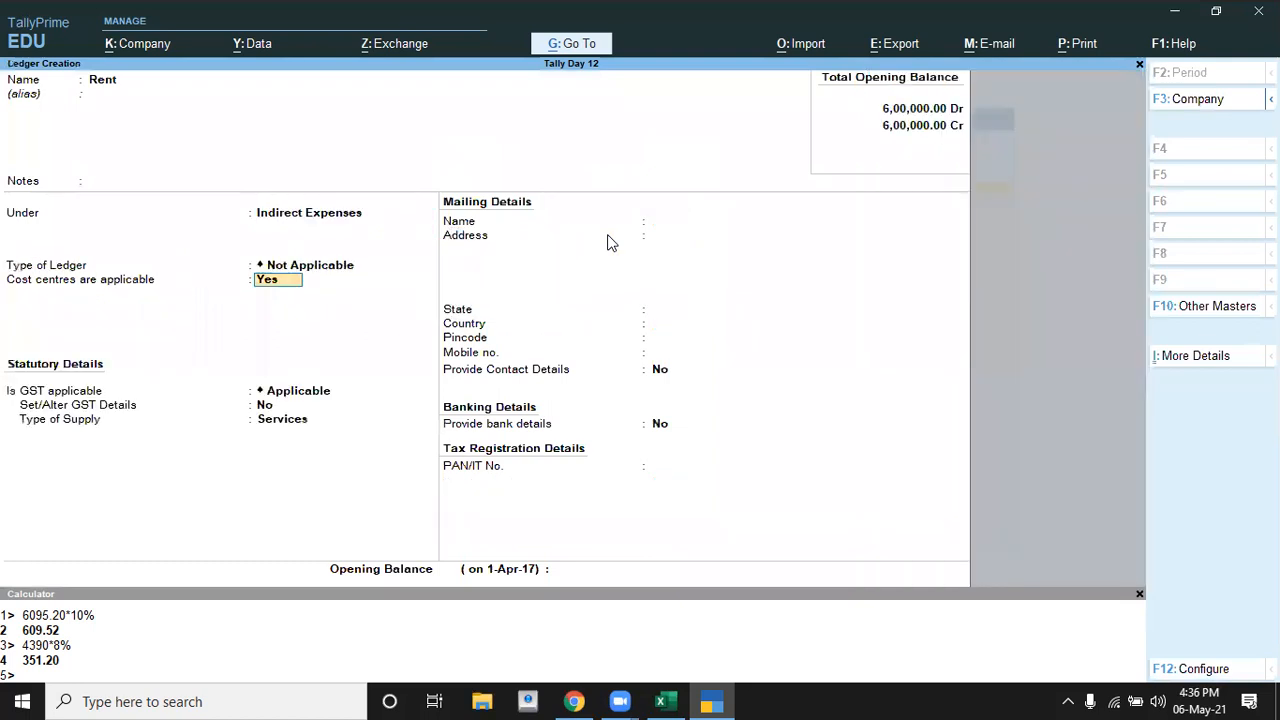
key("Return")
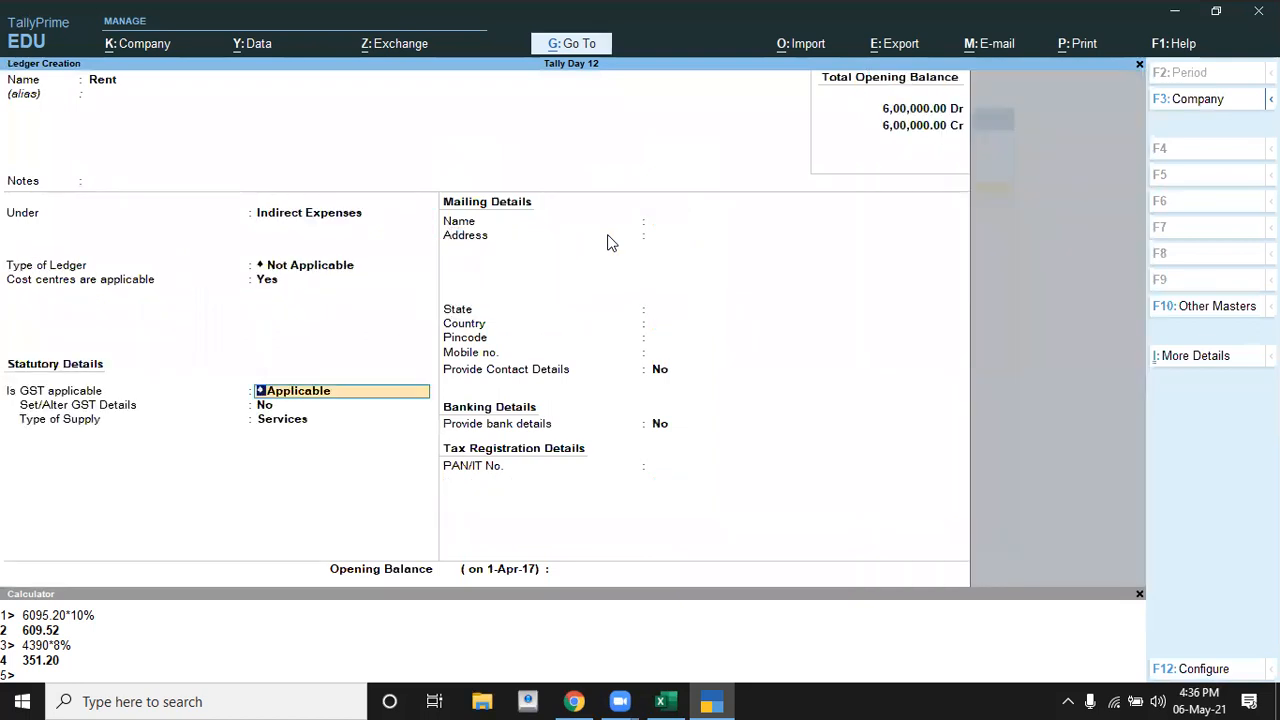
key("ctrl+a")
key("Escape")
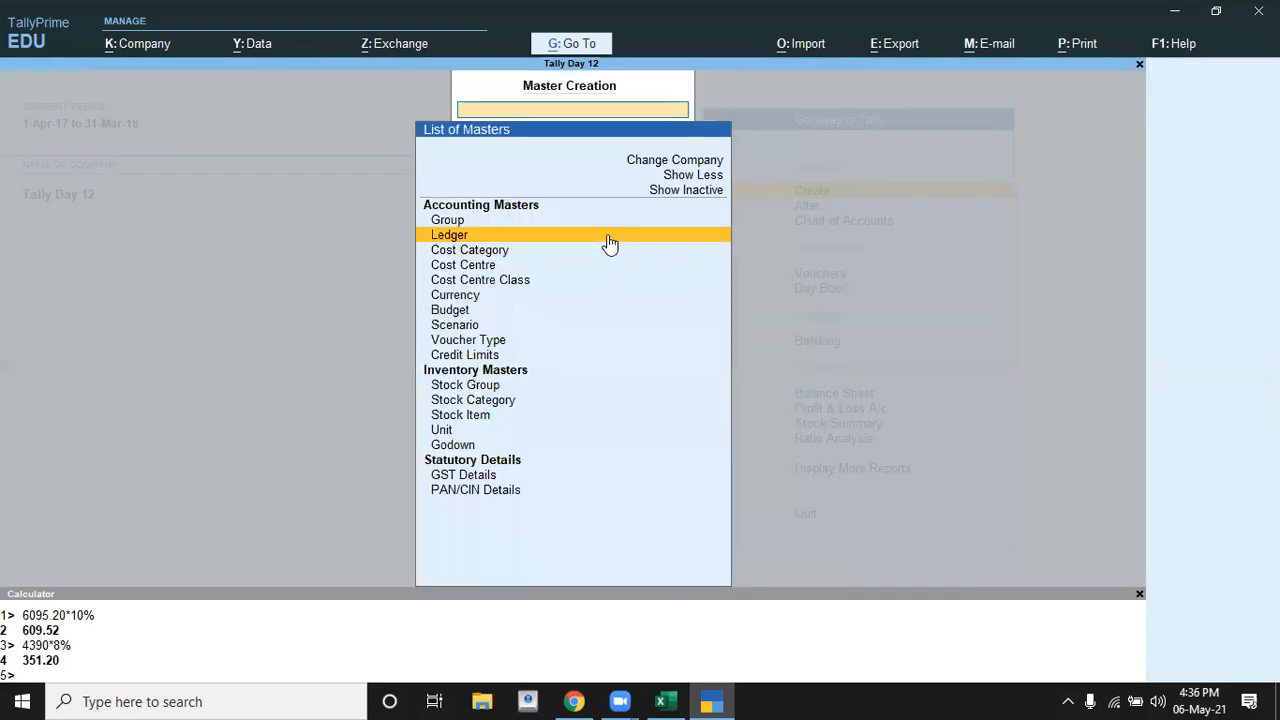
Leave master creation and open a new Payment voucher
key("Escape")
key("Down")
key("Down")
key("Down")
key("Down")
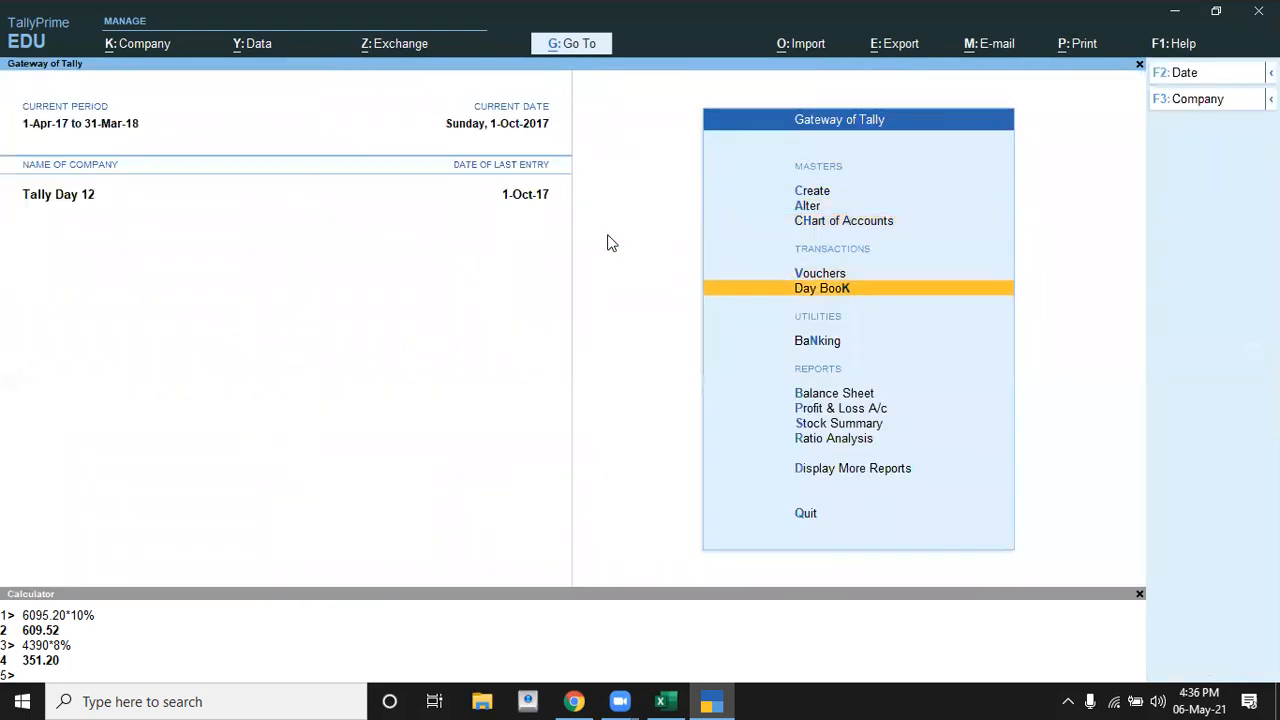
key("Up")
key("Return")
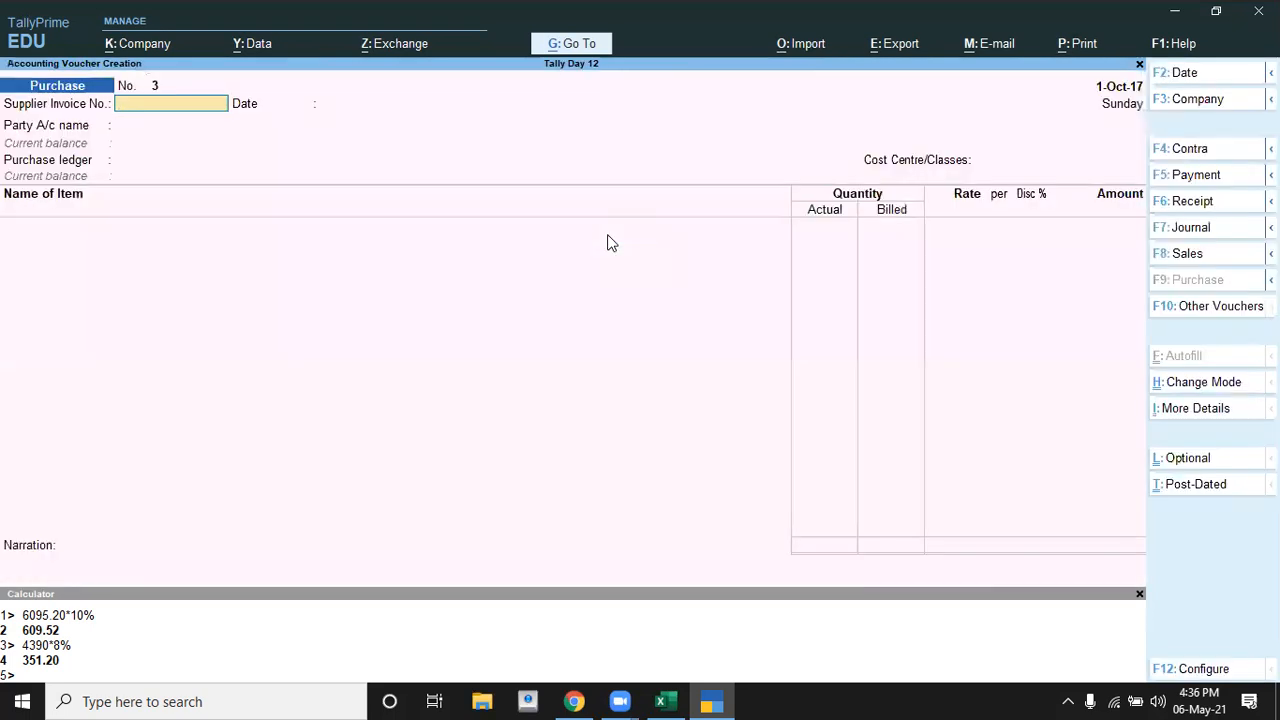
key("F5")
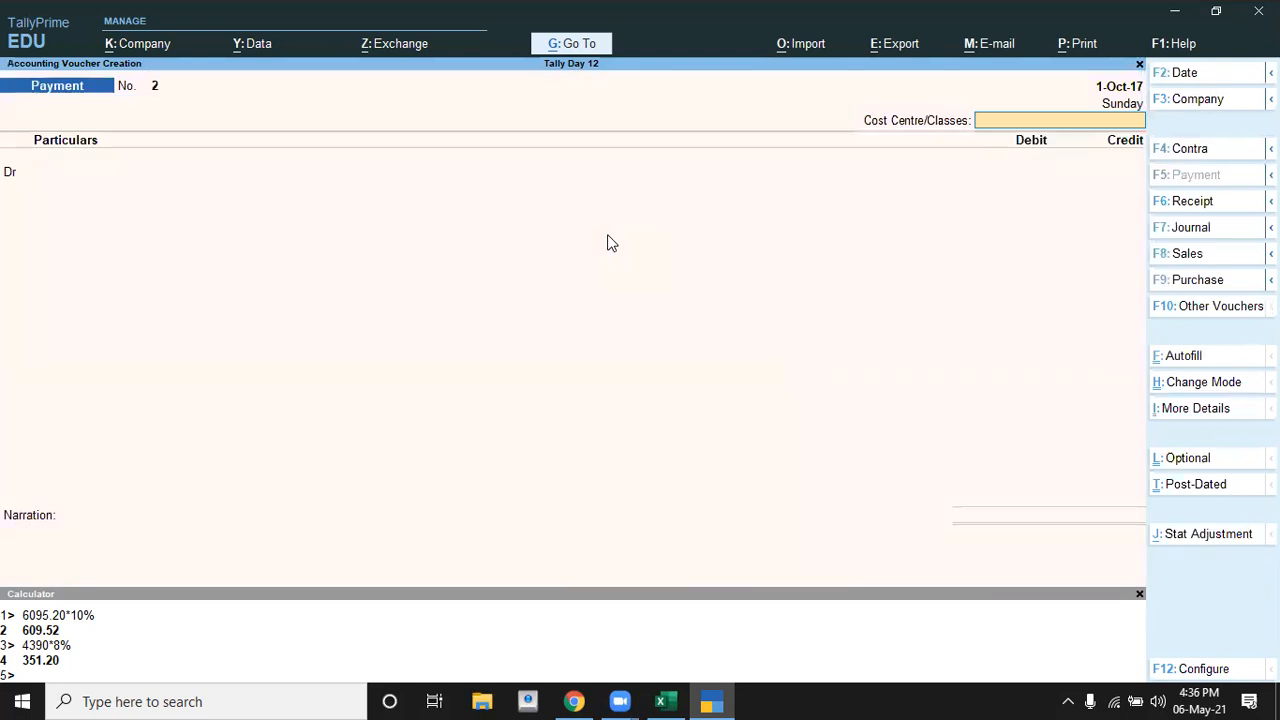
Assign the Rent cost centre class to the payment voucher and debit the Rent ledger with 16000 per the Excel sheet
key("Down")
key("Down")
key("Down")
key("Down")
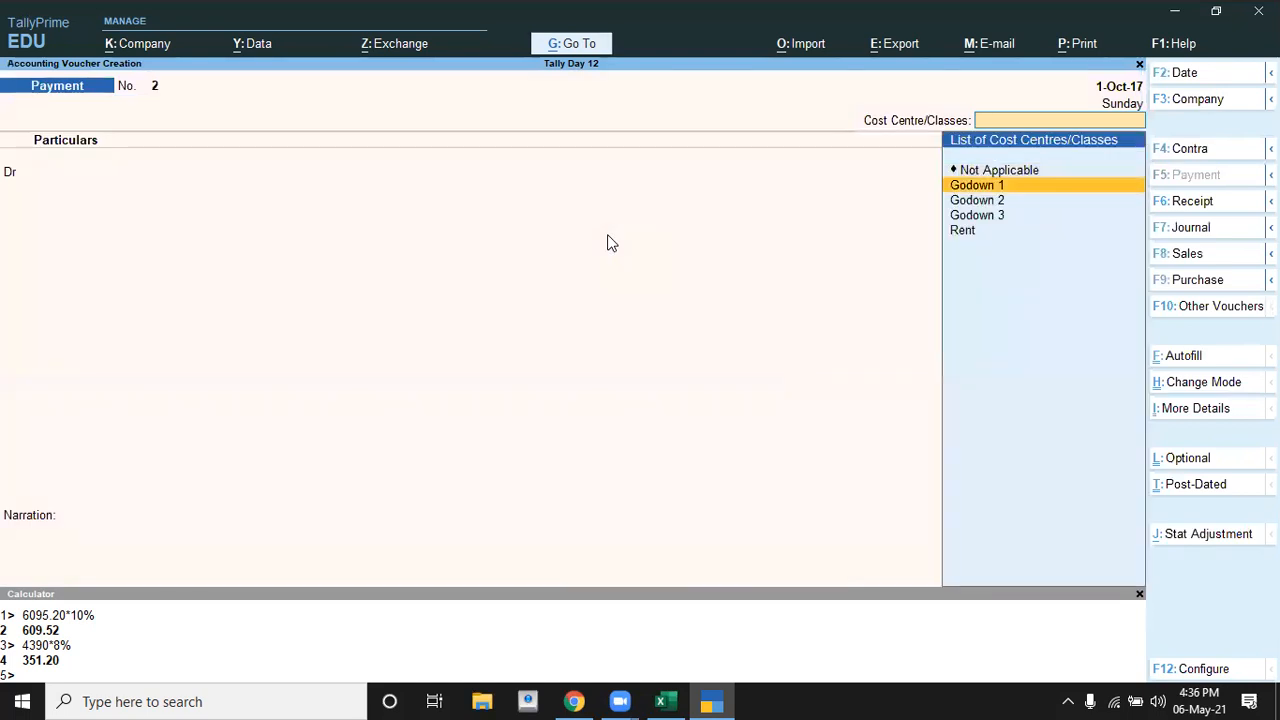
key("Return")
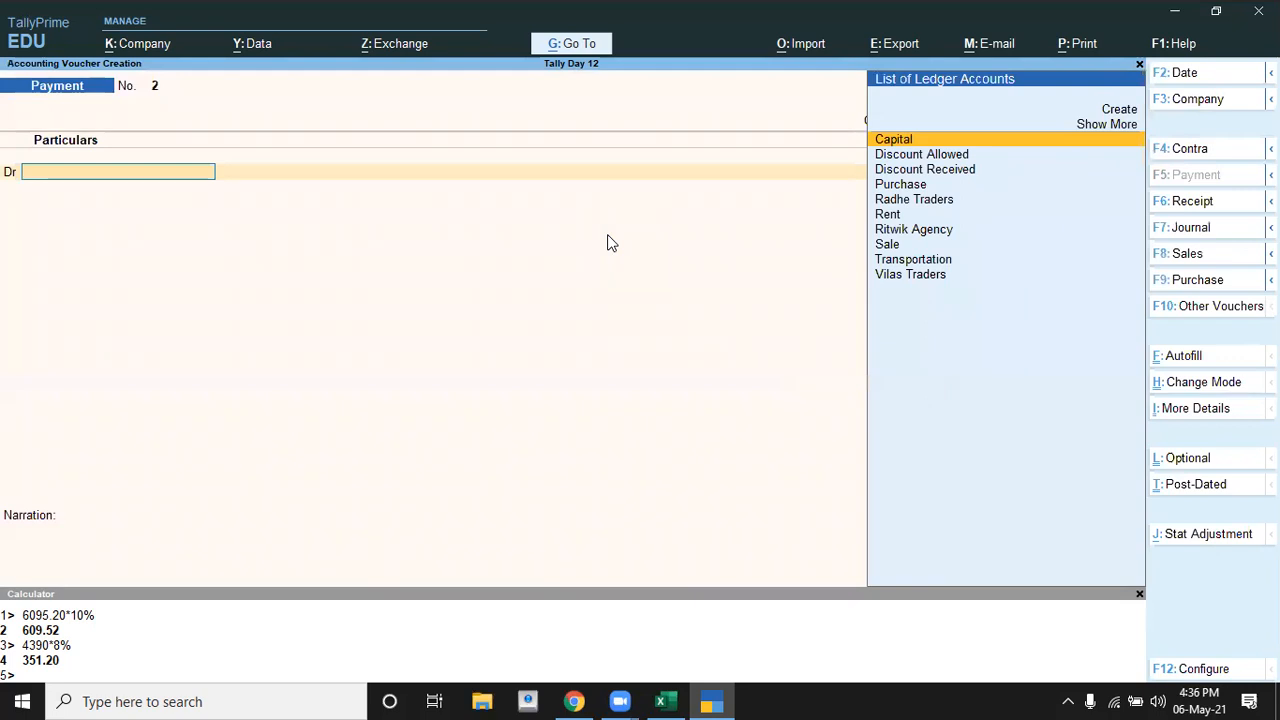
type("r")
key("Down")
key("Return")
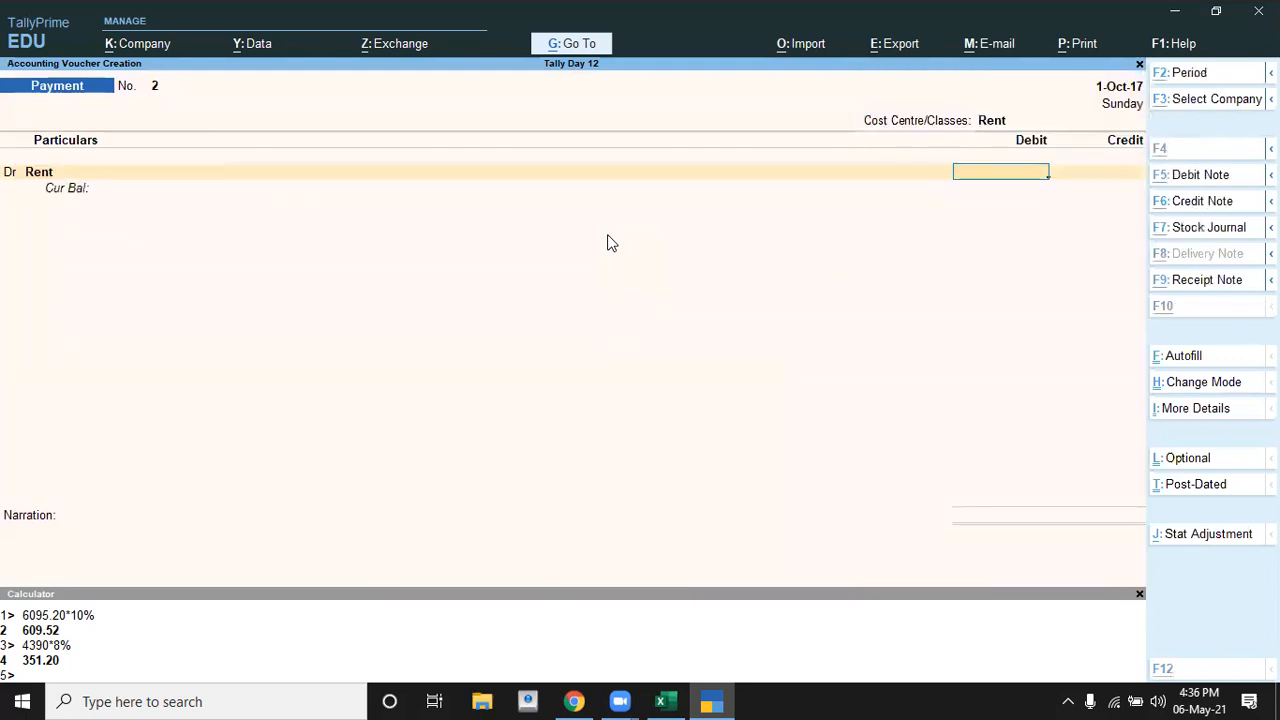
key("alt+Tab")
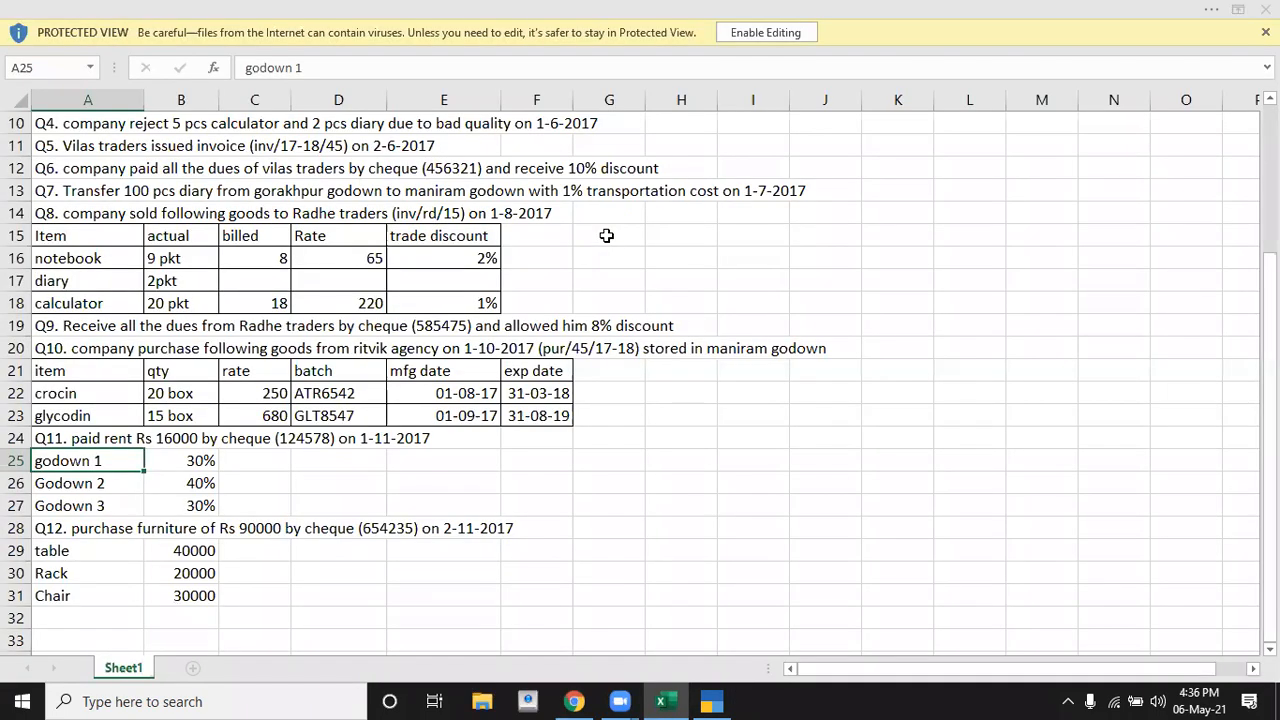
key("alt+Tab")
type("16000")
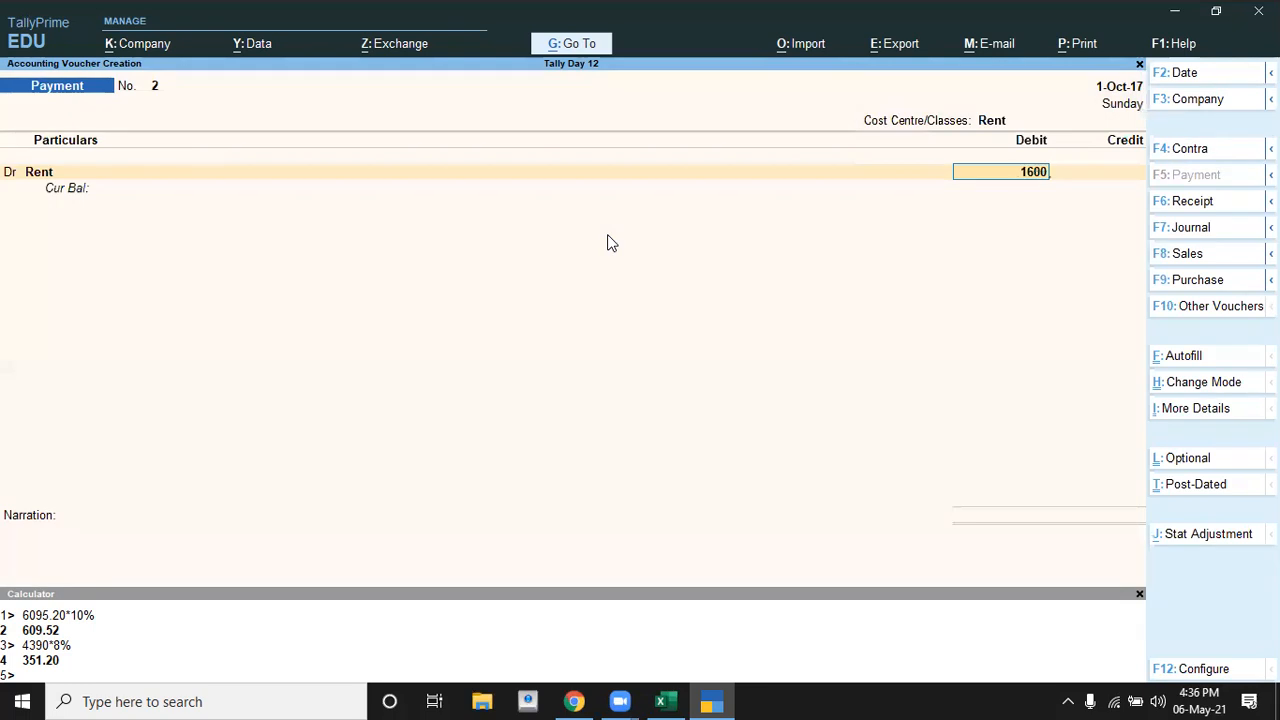
key("Return")
Credit the Sbi bank ledger with the full rent amount
key("Down")
key("Down")
key("Down")
key("Down")
key("Down")
key("Down")
key("Down")
key("Down")
key("Down")
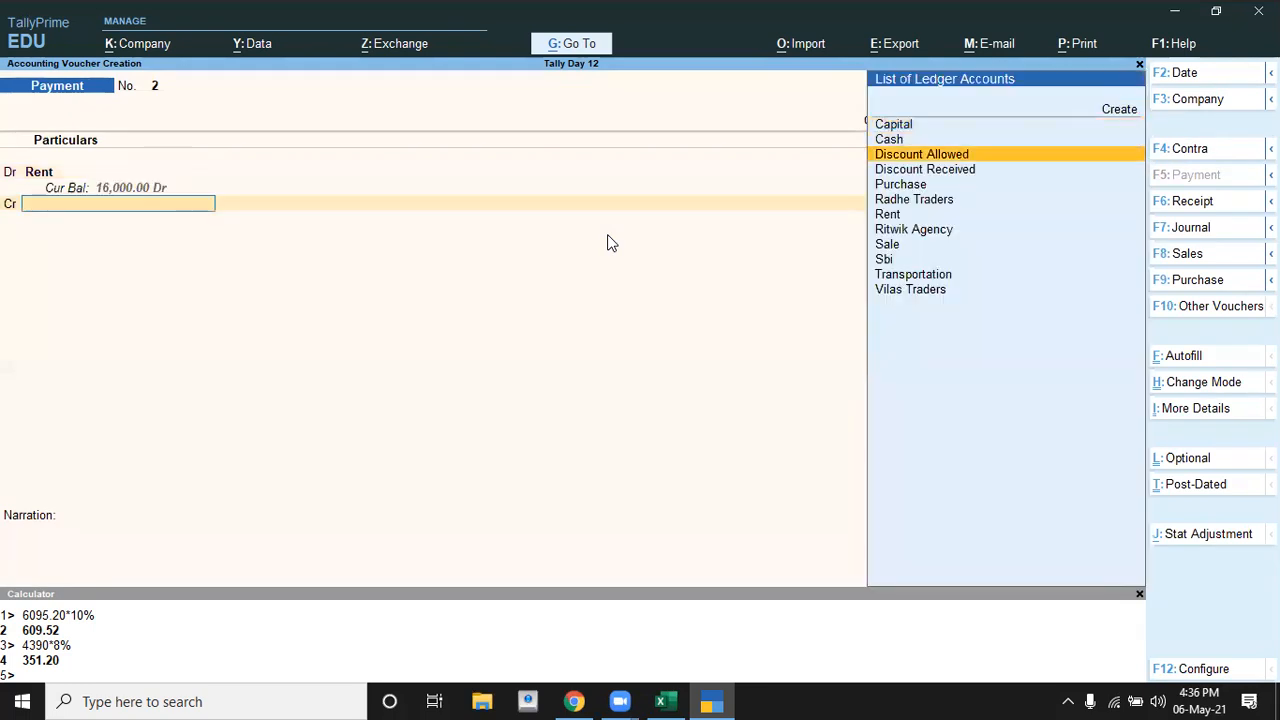
key("Return")
key("Return")
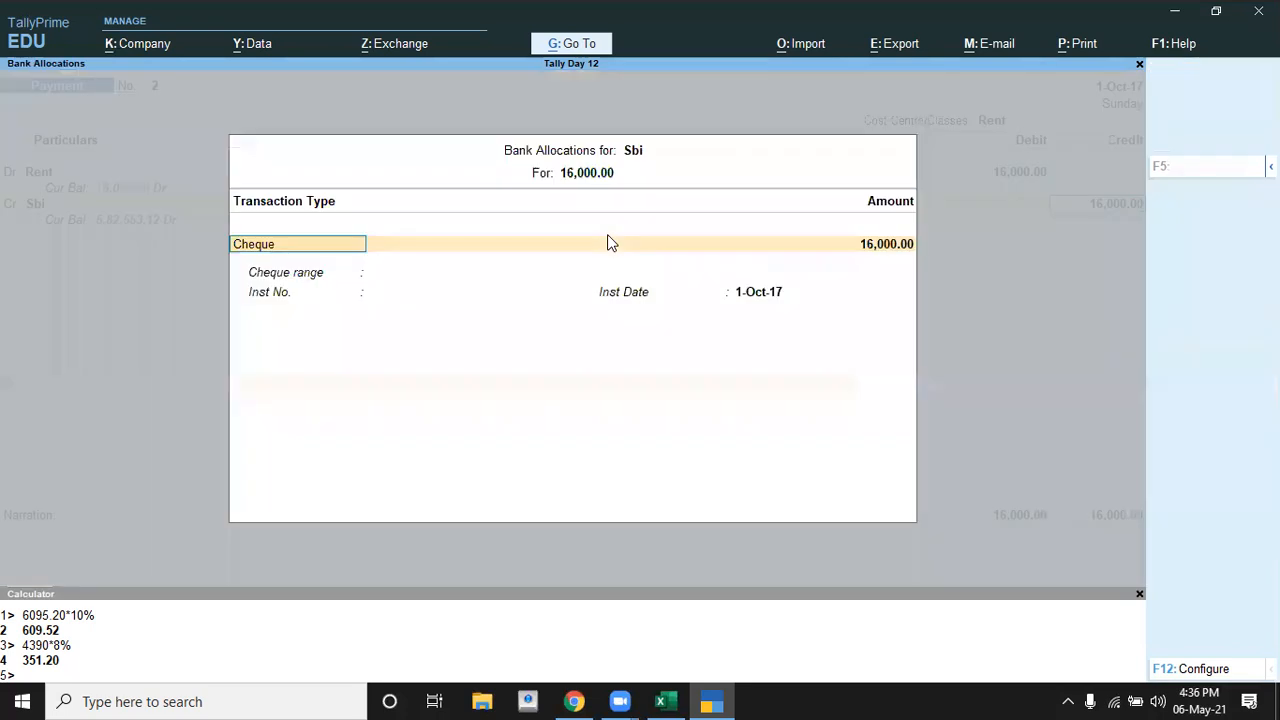
Record the bank allocation as a cheque with instrument number 124578, cheque range Not Applicable, and save the rent payment voucher
key("Return")
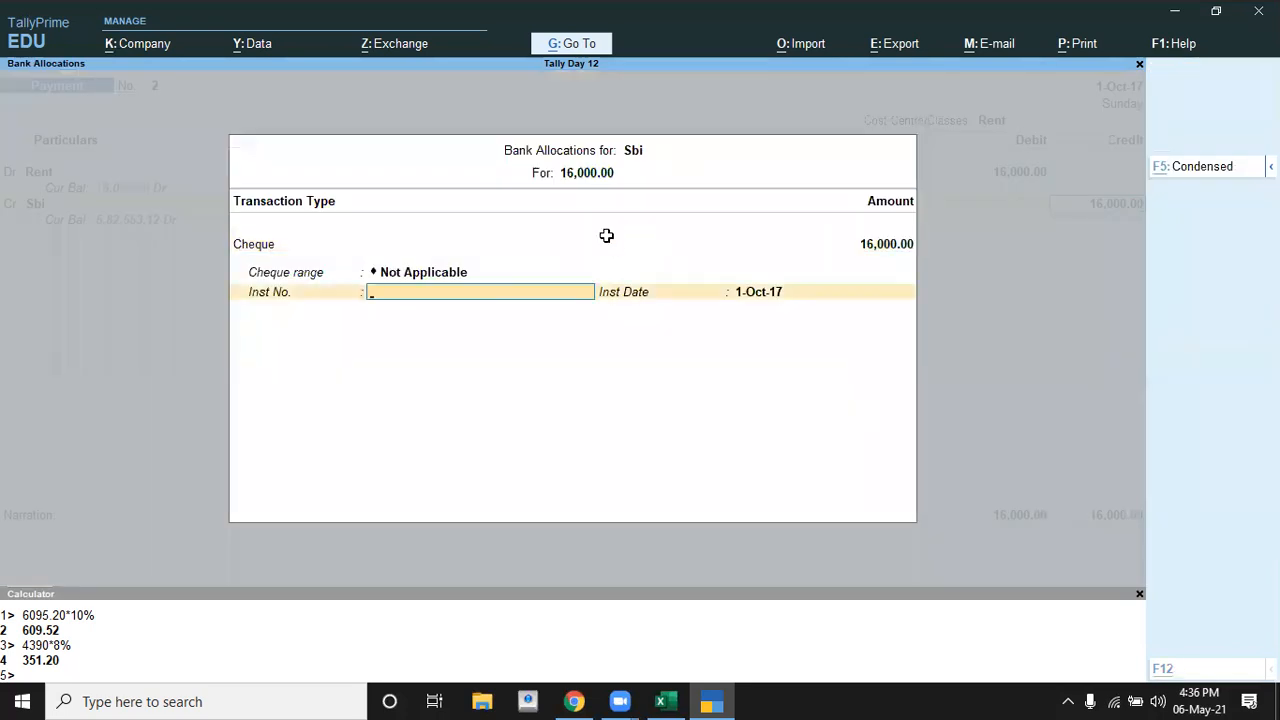
key("alt+Tab")
key("alt+Tab")
type("1")
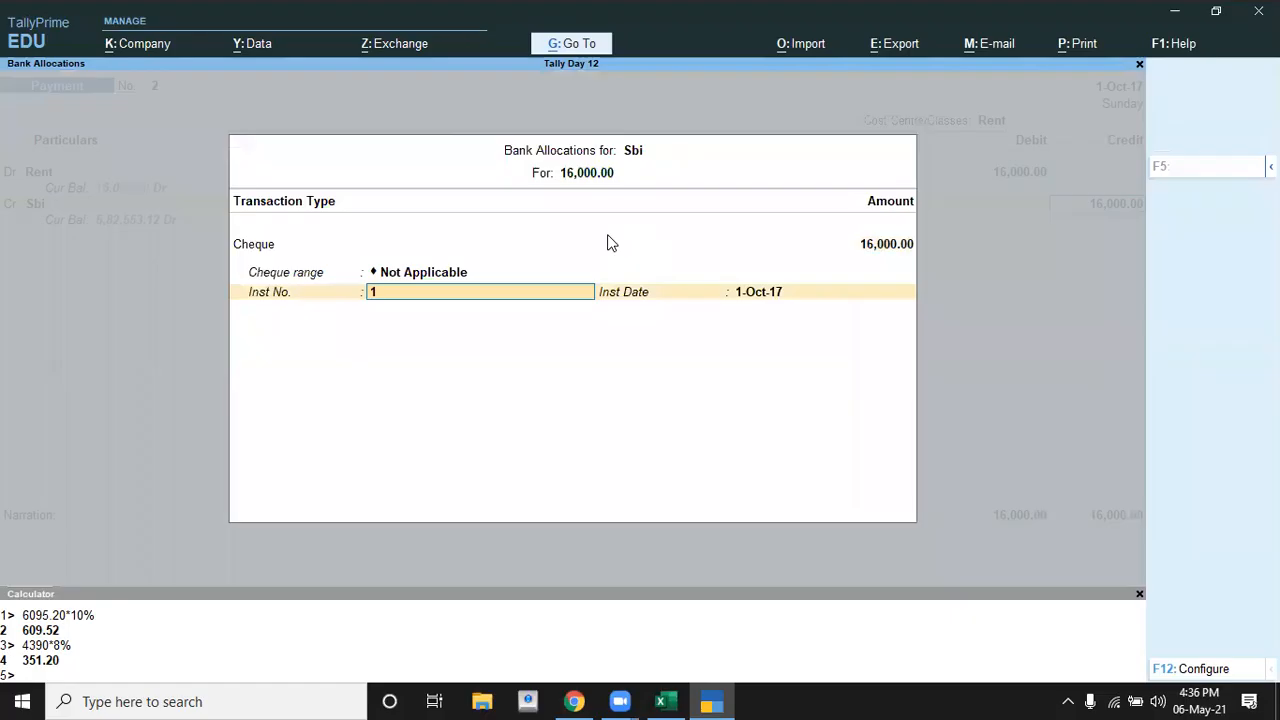
type("24578")
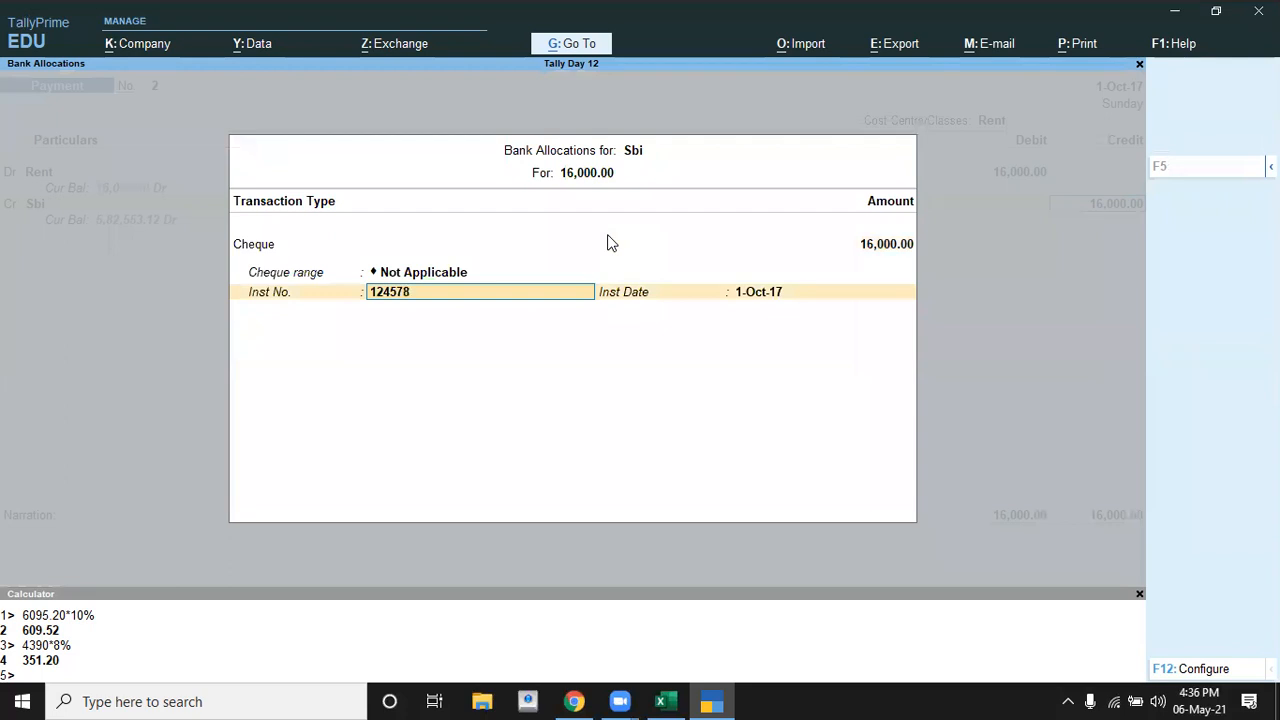
key("Return")
key("Return")
key("Return")
key("Return")
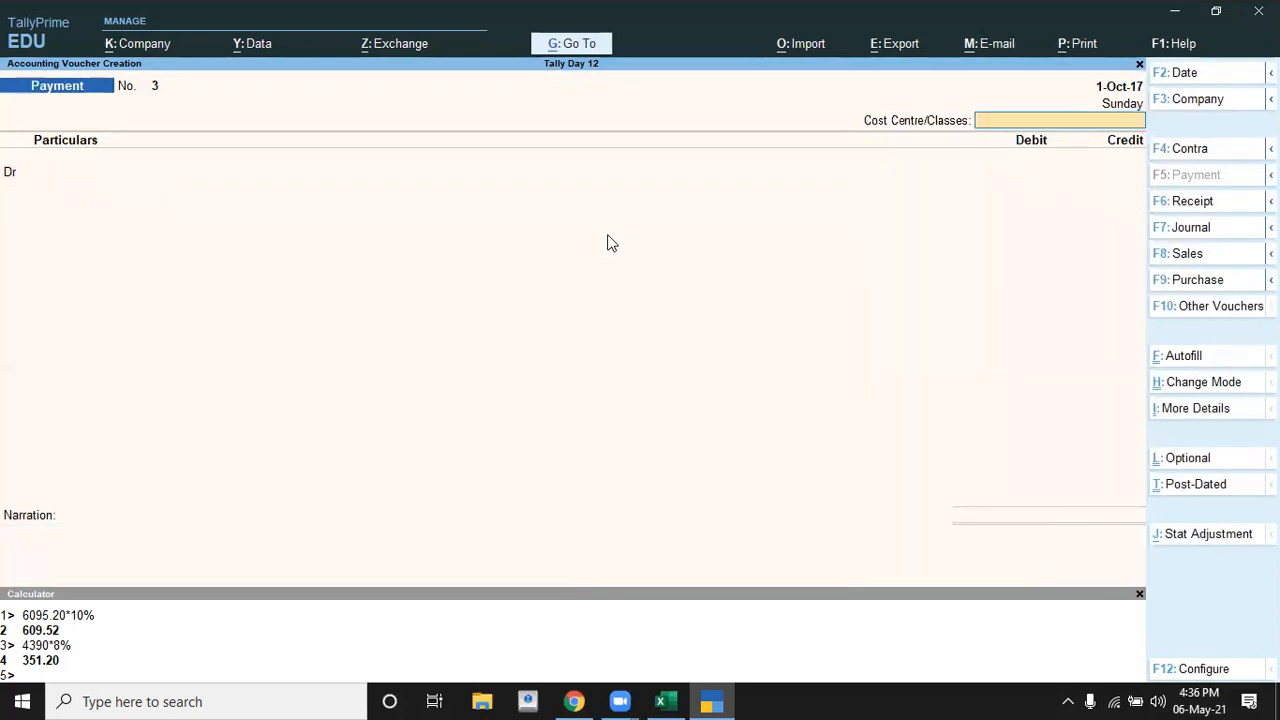
Leave the voucher, check Q12 in the Excel sheet, and return to TallyPrime to open a new cost category
key("Escape")
key("alt+Tab")
key("Down")
key("Down")
key("Down")
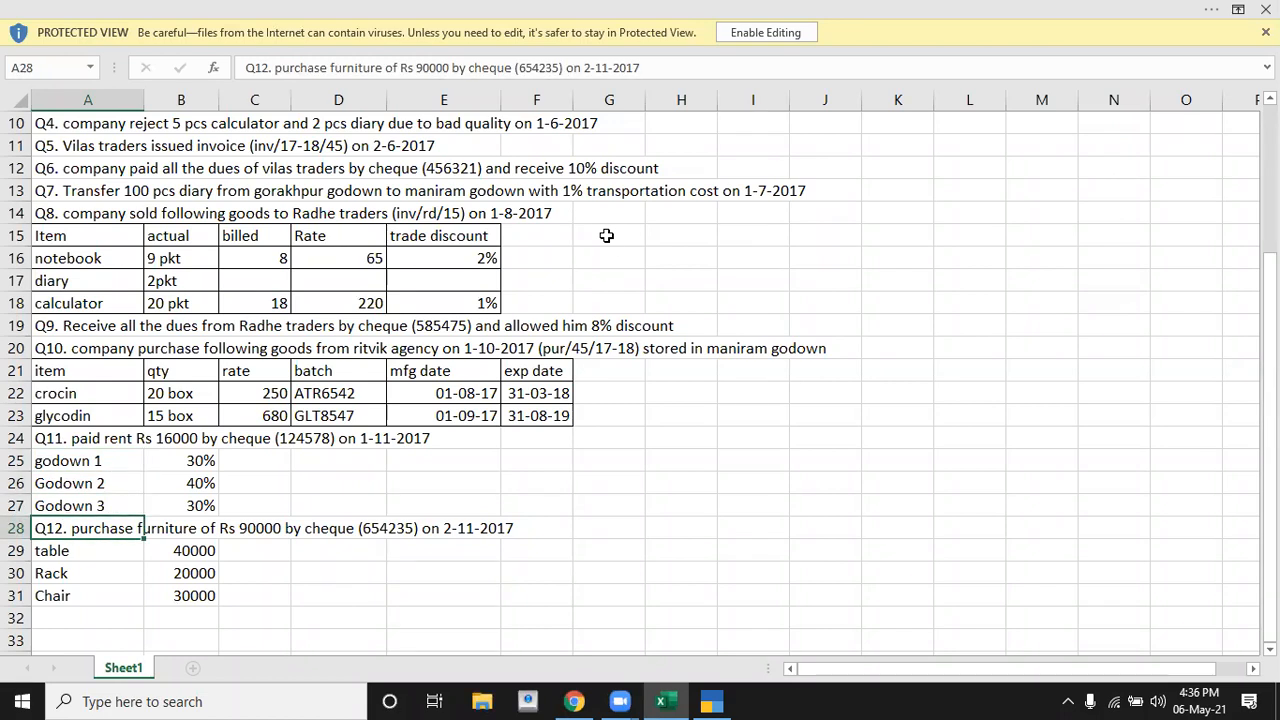
key("alt+Tab")
key("Return")
key("Up")
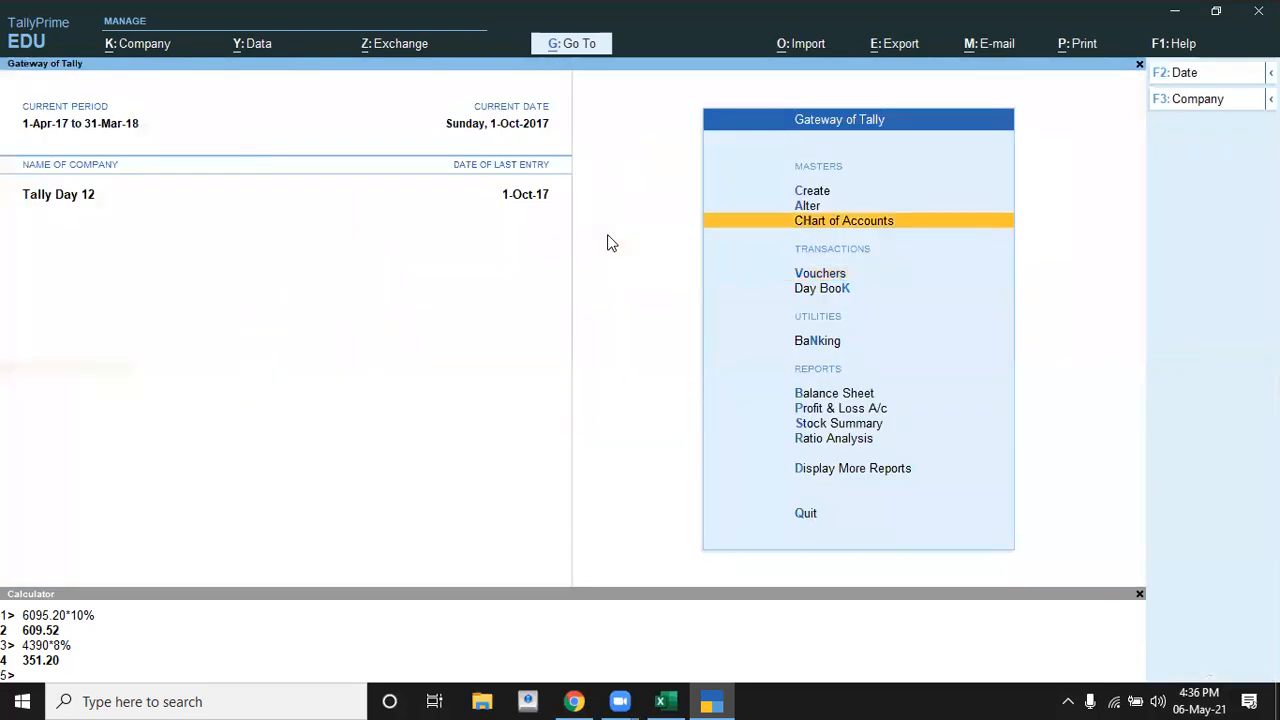
key("c")
left_click(608, 238)
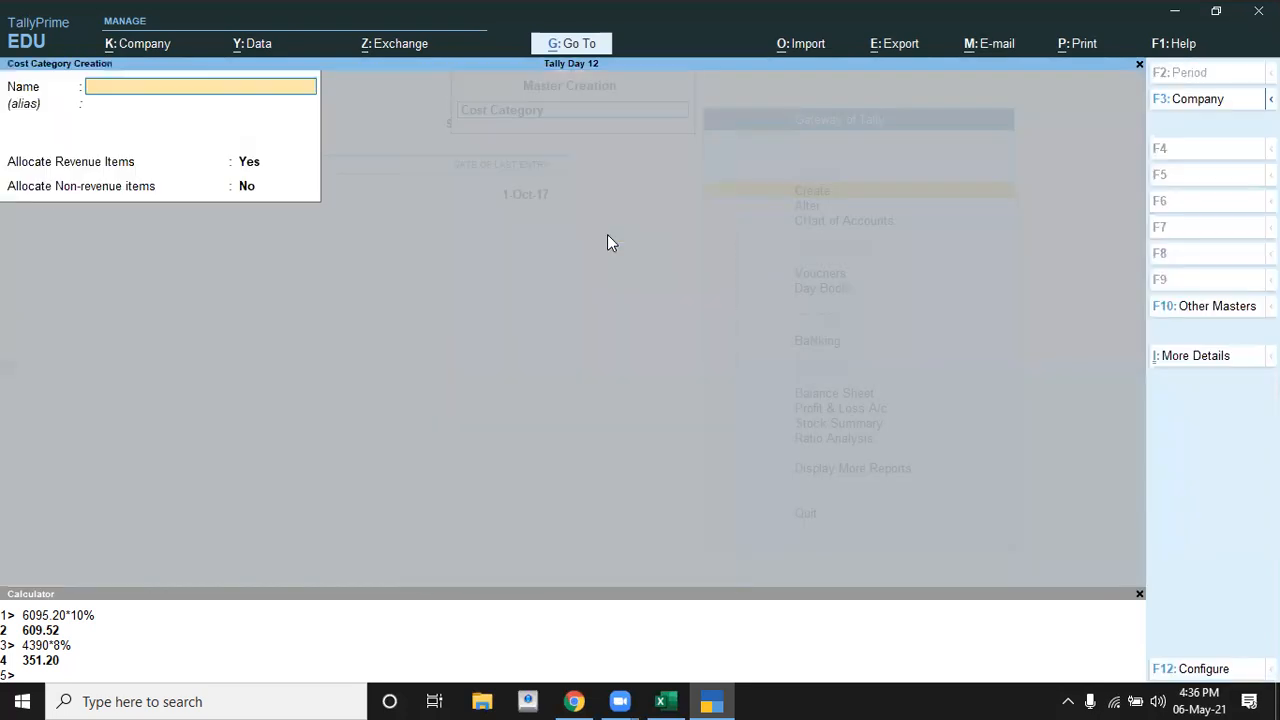
Create the Furniture cost category with revenue items not allocated and non-revenue items allocated
type("Furniture")
key("Return")
key("Return")
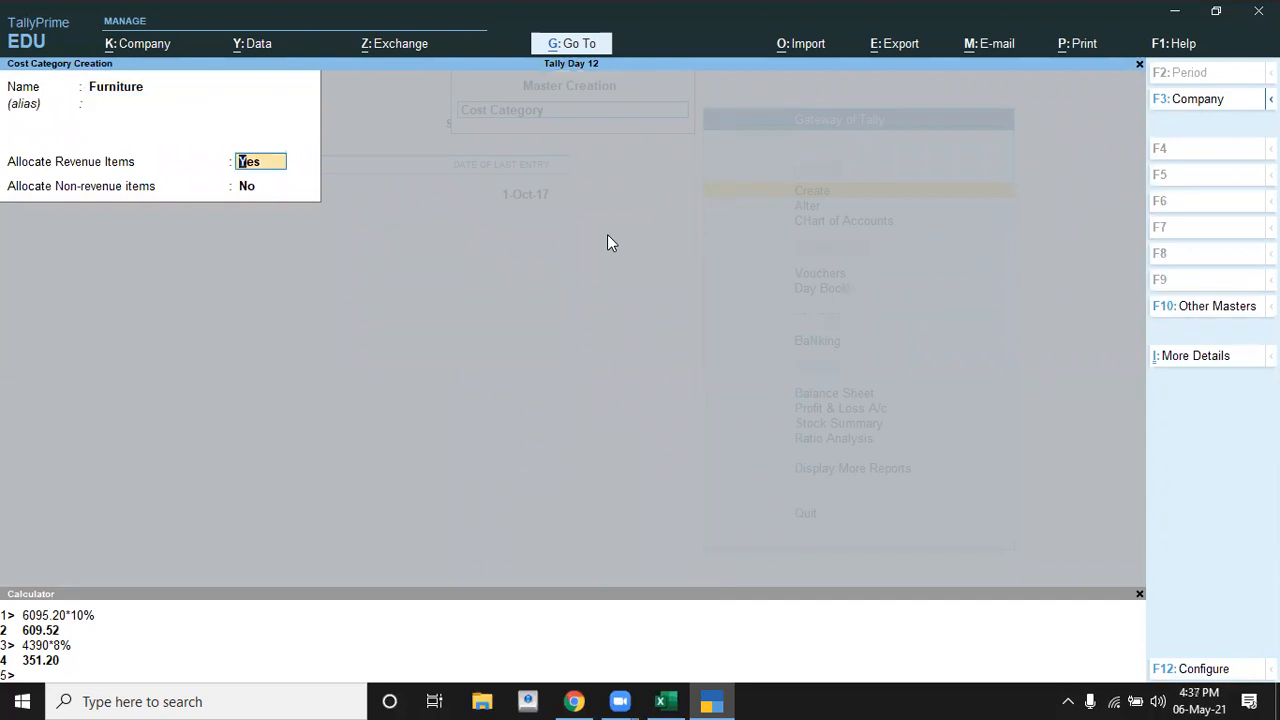
type("n")
key("Return")
type("n")
key("Return")
key("Return")
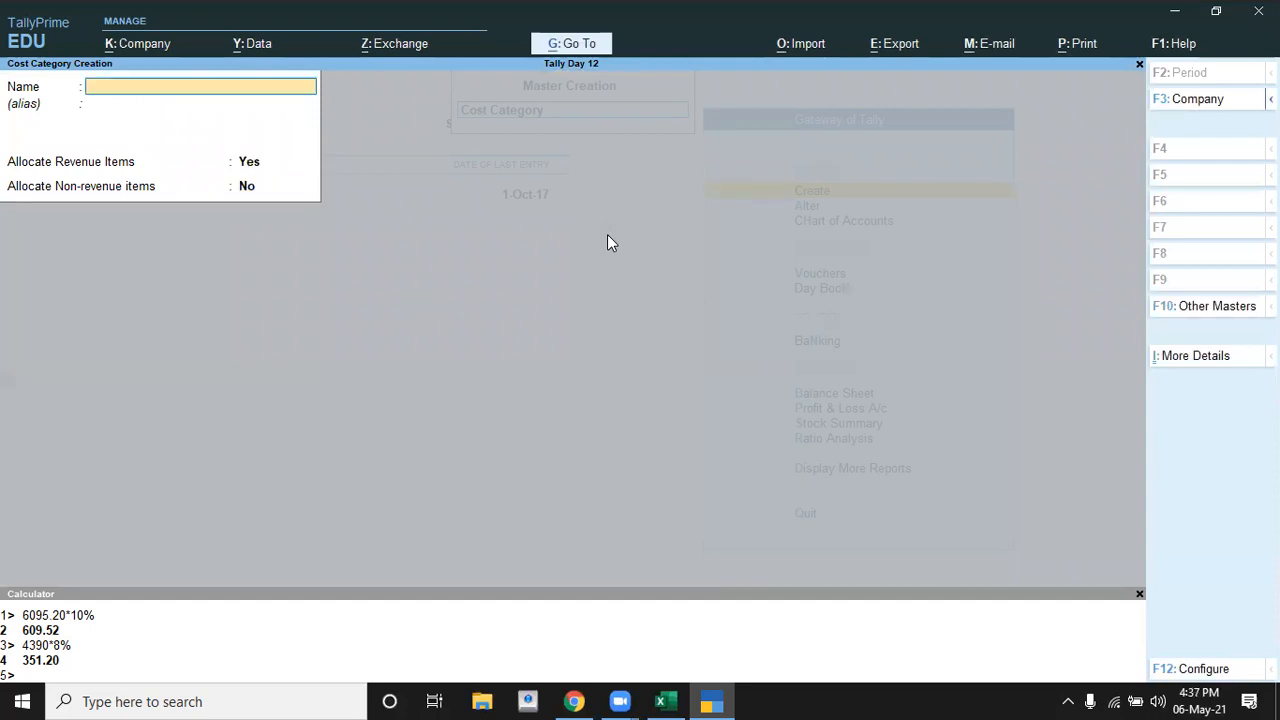
Create a cost centre named Table in the Furniture category, under Primary
key("Escape")
key("Down")
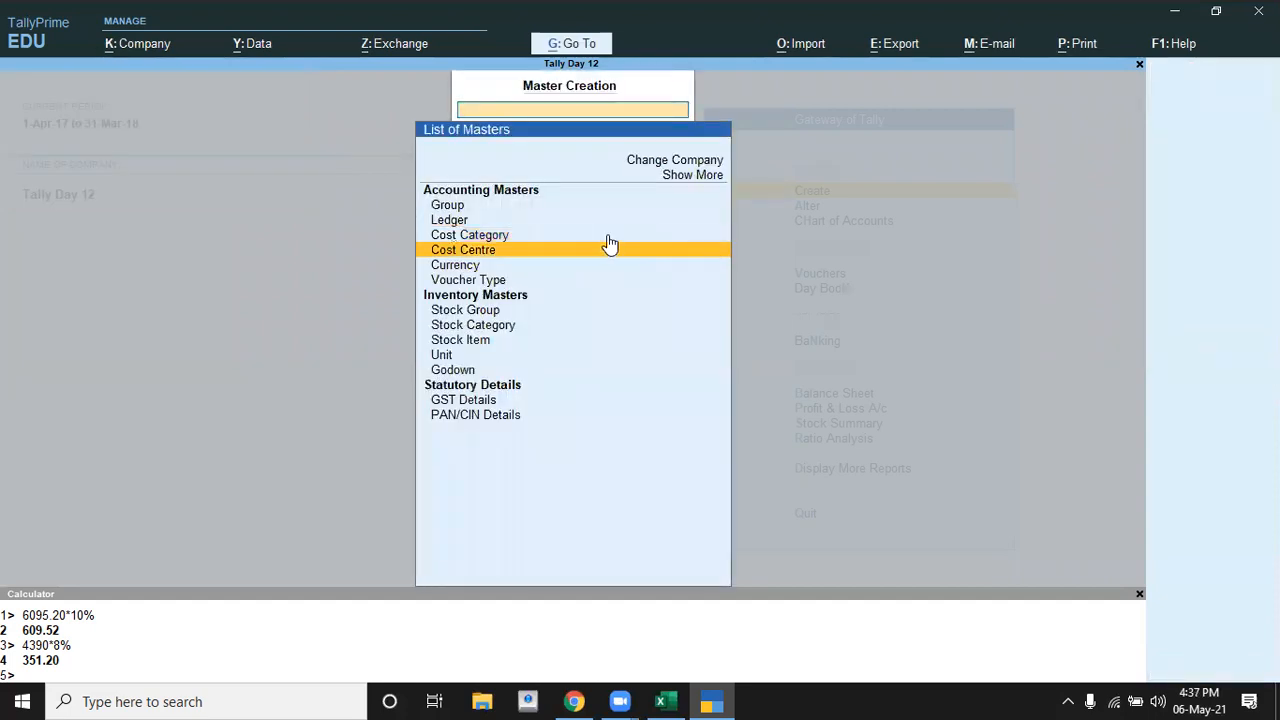
key("Return")
key("BackSpace")
key("BackSpace")
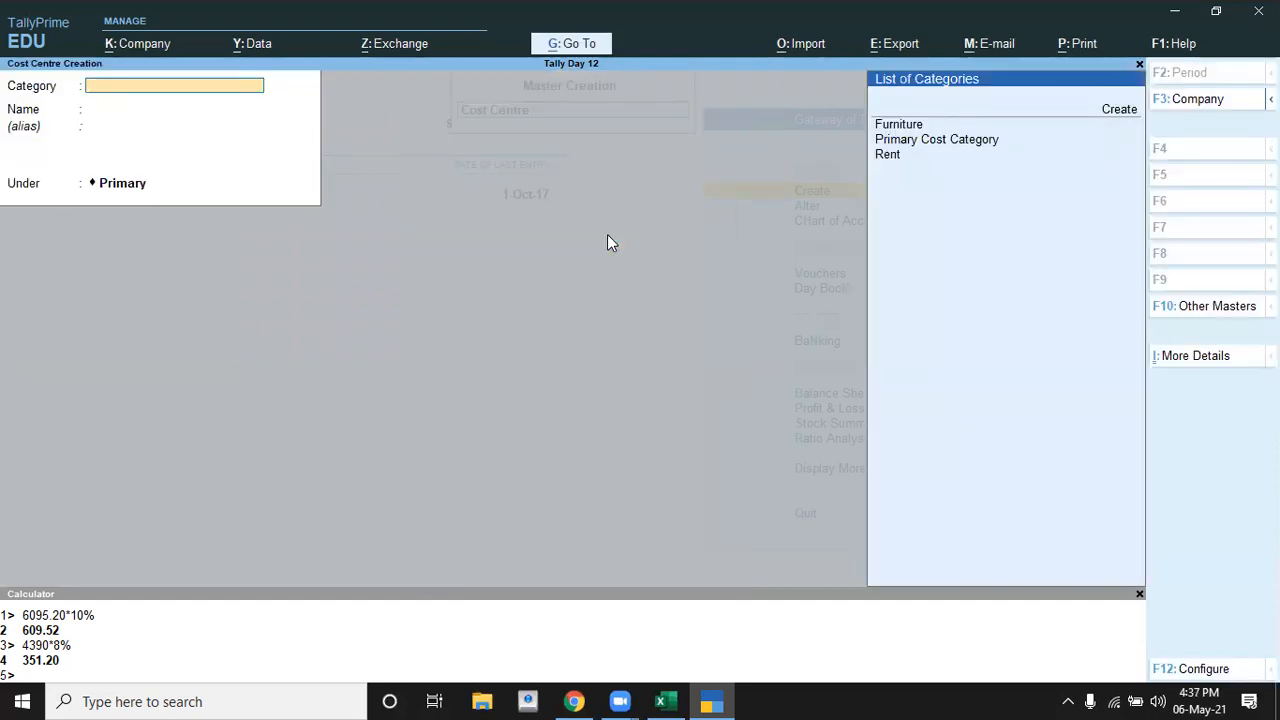
key("Return")
key("alt+Tab")
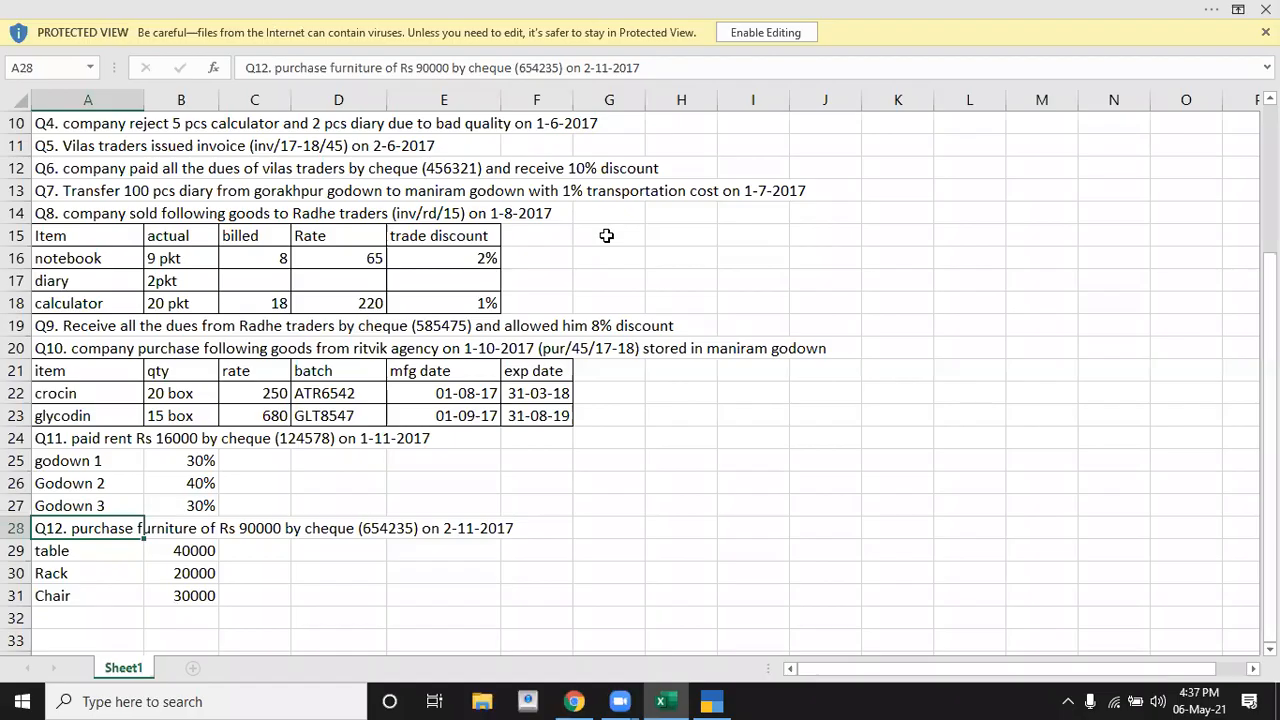
key("alt+Tab")
type("Table")
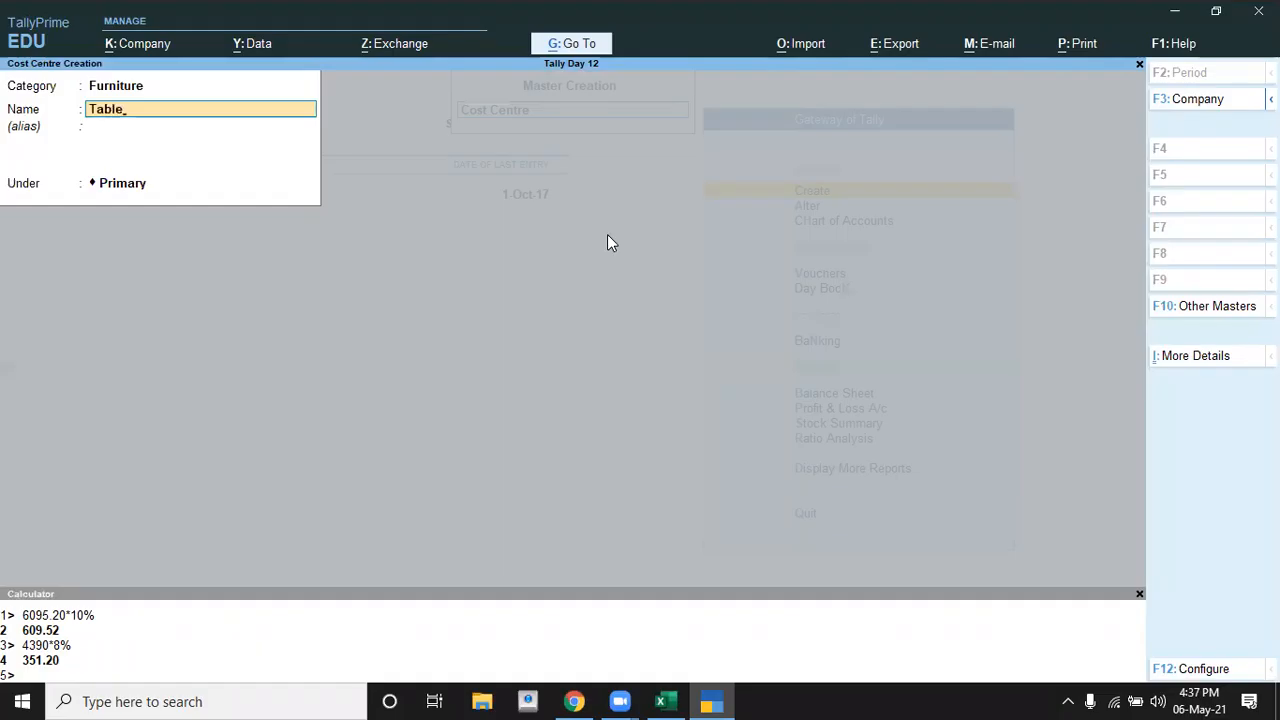
key("Return")
key("Return")
key("Return")
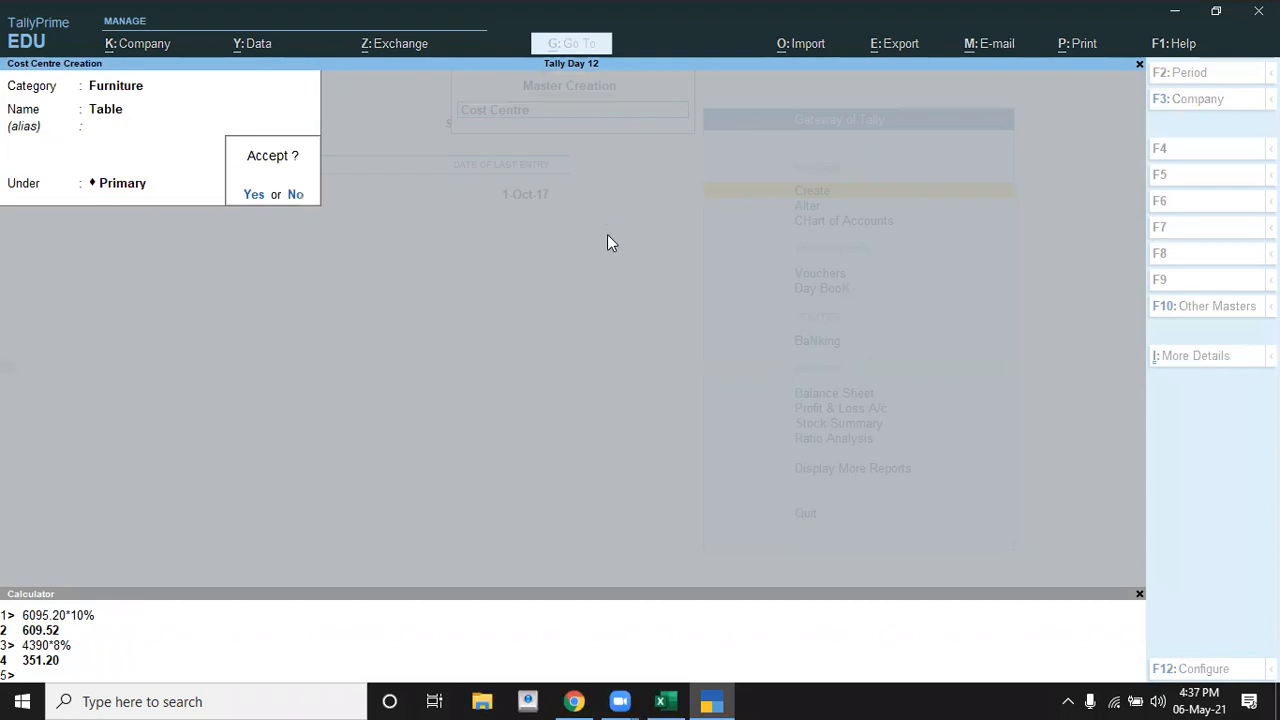
key("Return")
Create the Rack and Chair cost centres in the Furniture category, both under Primary, and leave cost centre creation
type("Rack")
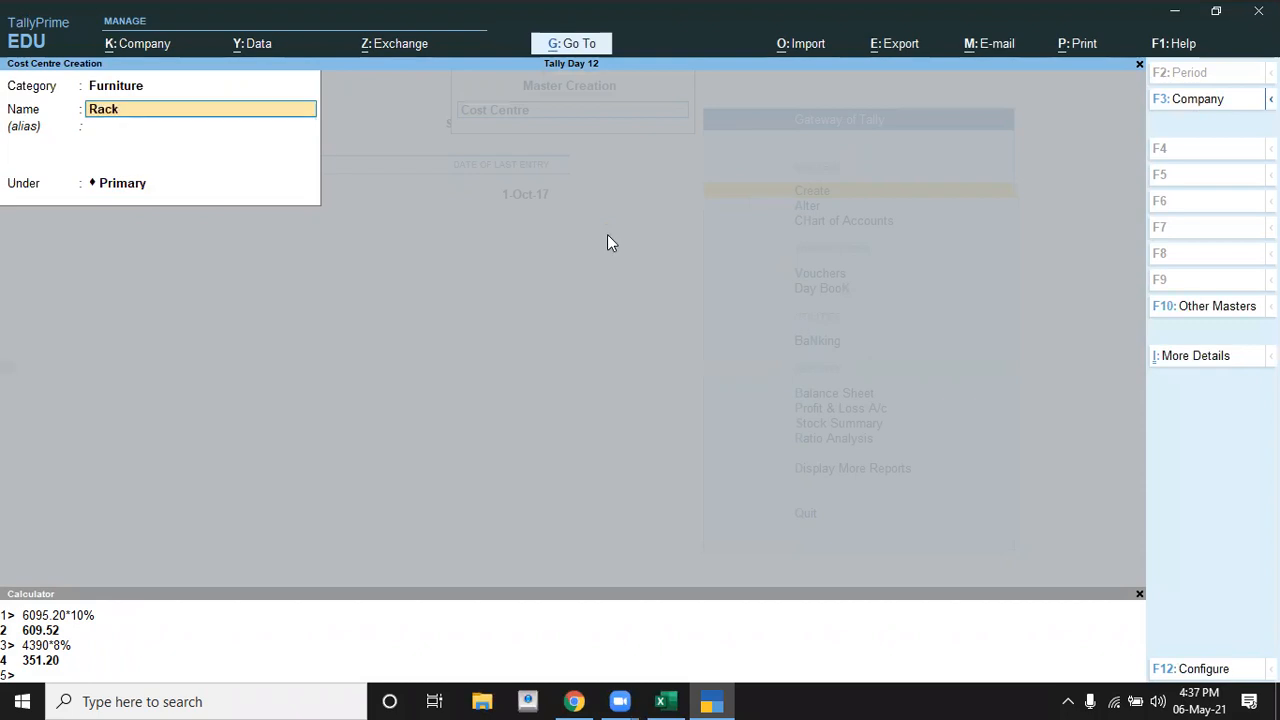
key("Return")
key("Return")
key("Return")
key("Return")
type("Chair")
key("Return")
key("Return")
key("Return")
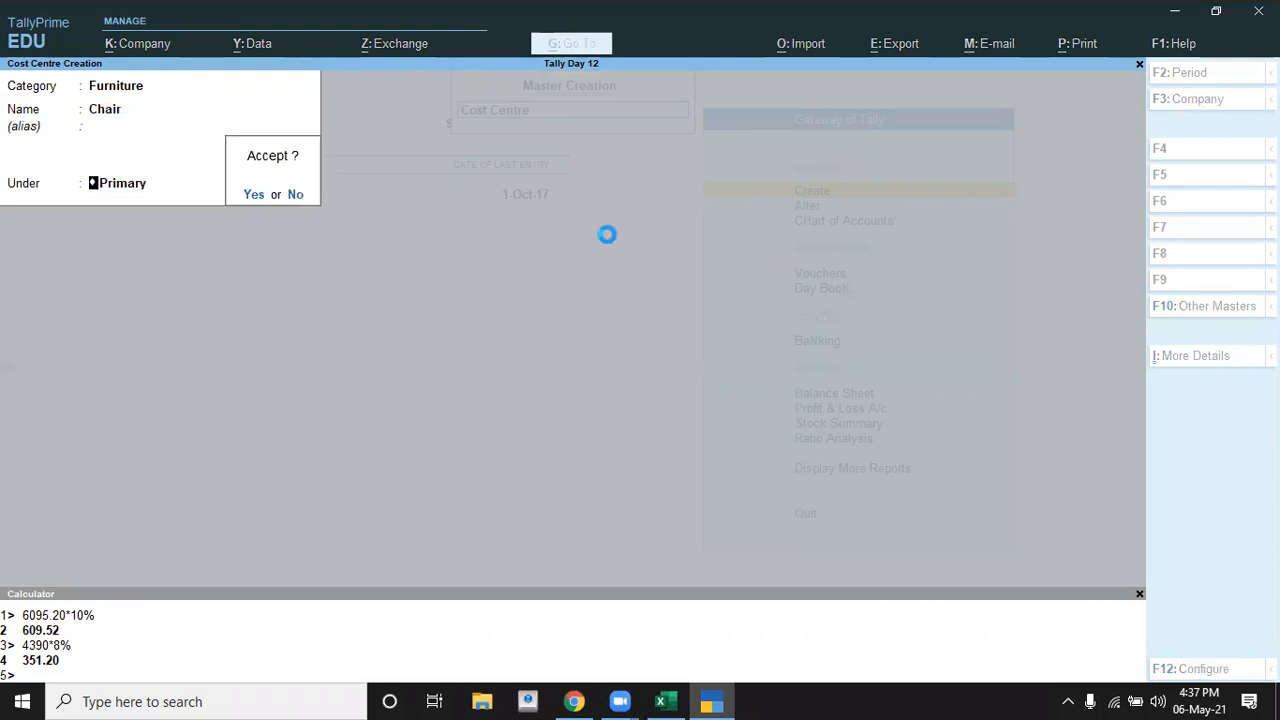
key("Return")
key("Escape")
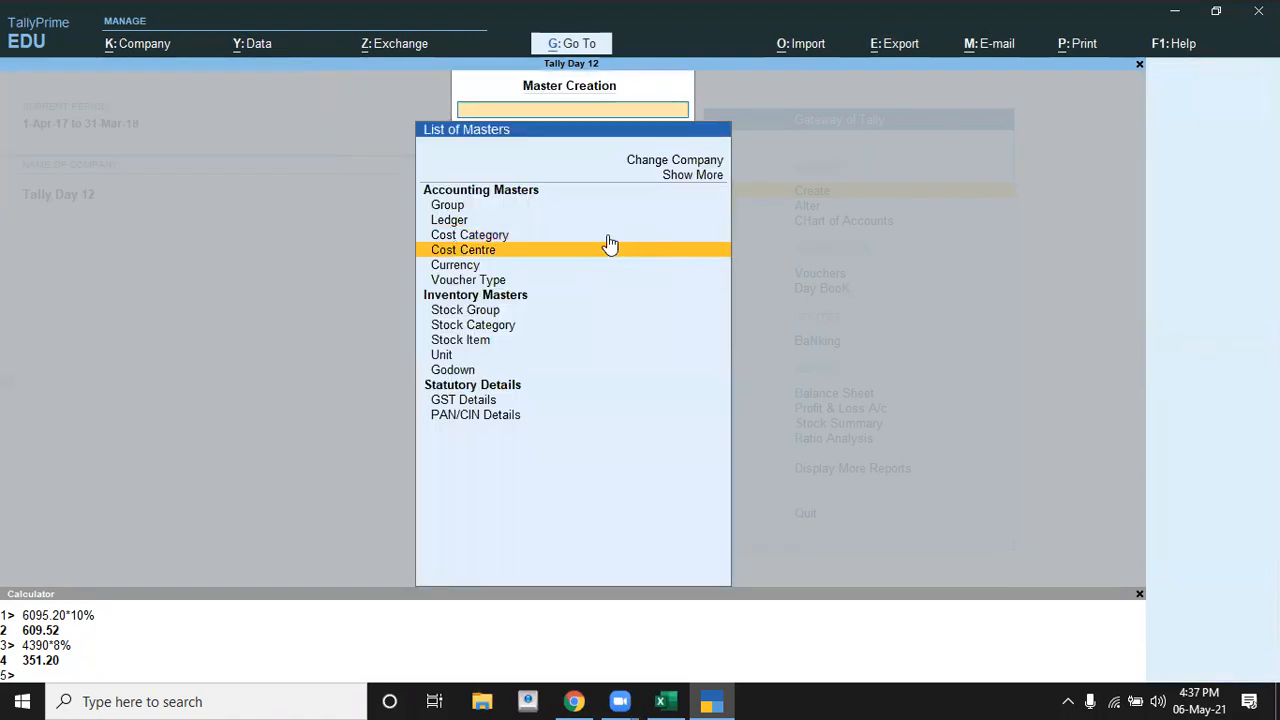
Leave master creation and open a new Payment voucher with the cost centre class set to Not Applicable
key("Escape")
key("Down")
key("Down")
key("Down")
key("Return")
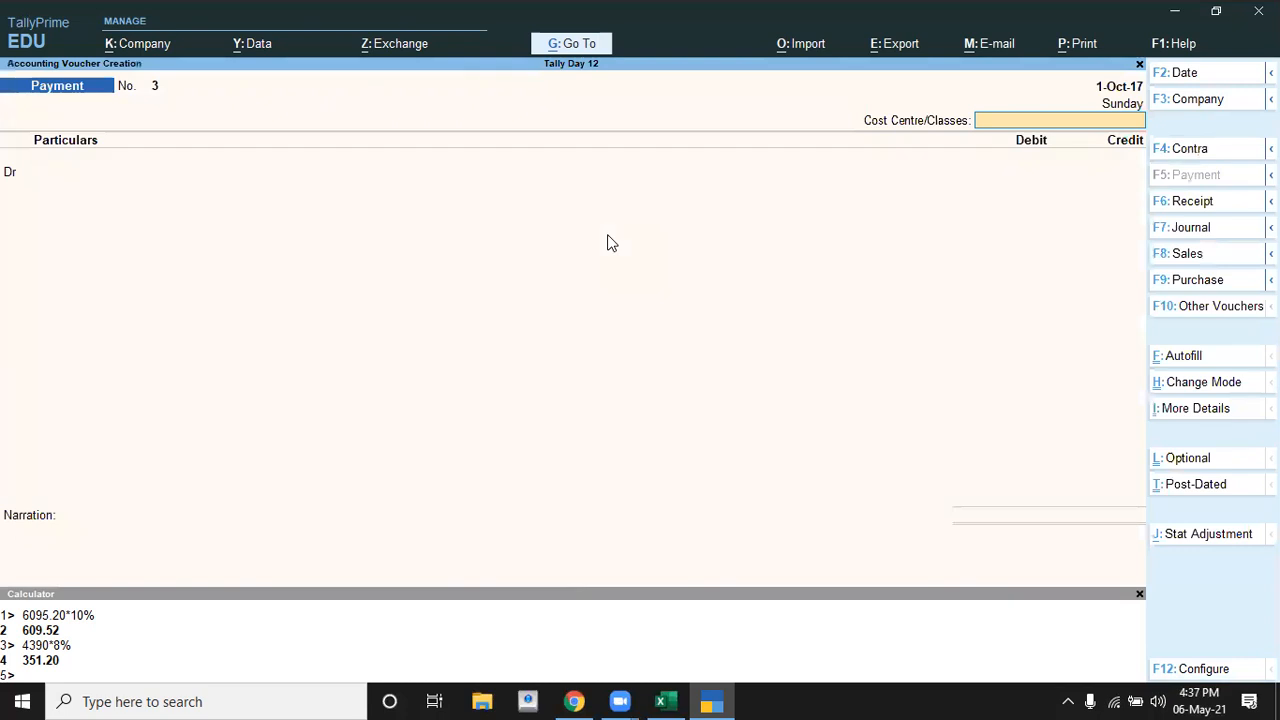
key("Return")
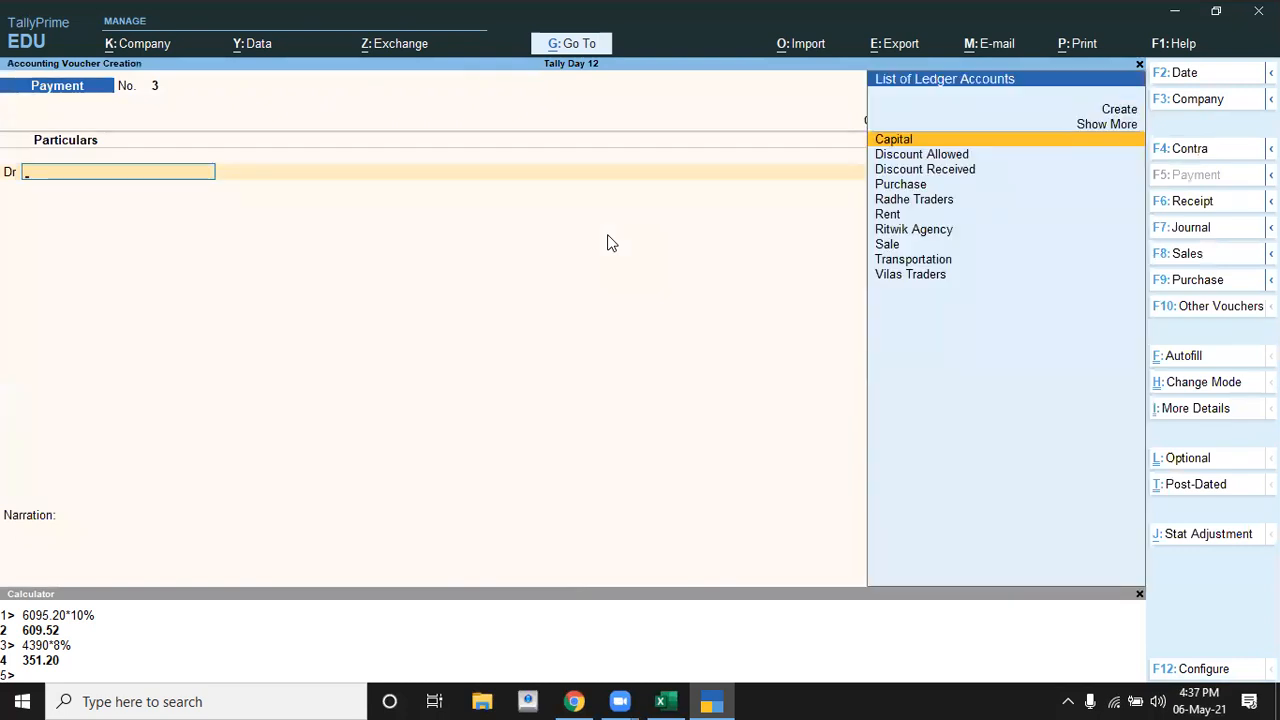
Create a ledger named Furniture from within the voucher and place it under Fixed Assets
key("alt+c")
type("Furniture")
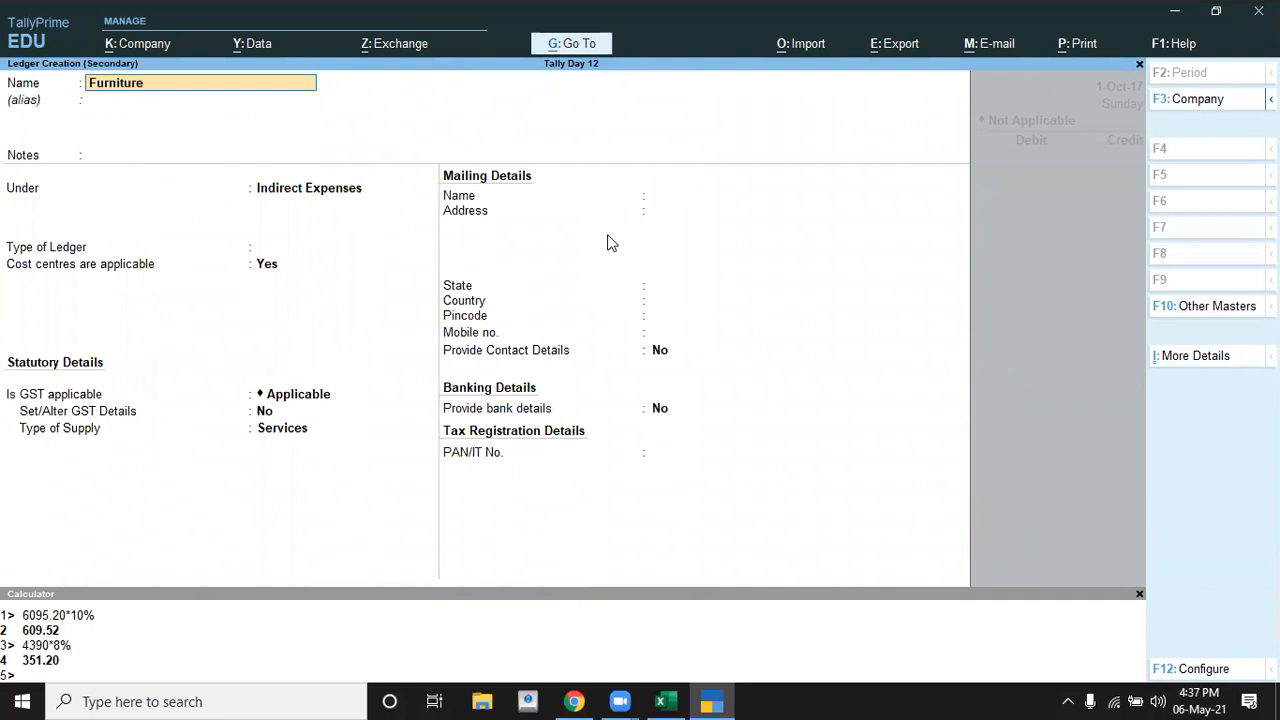
key("Return")
key("Return")
key("Return")
type("f")
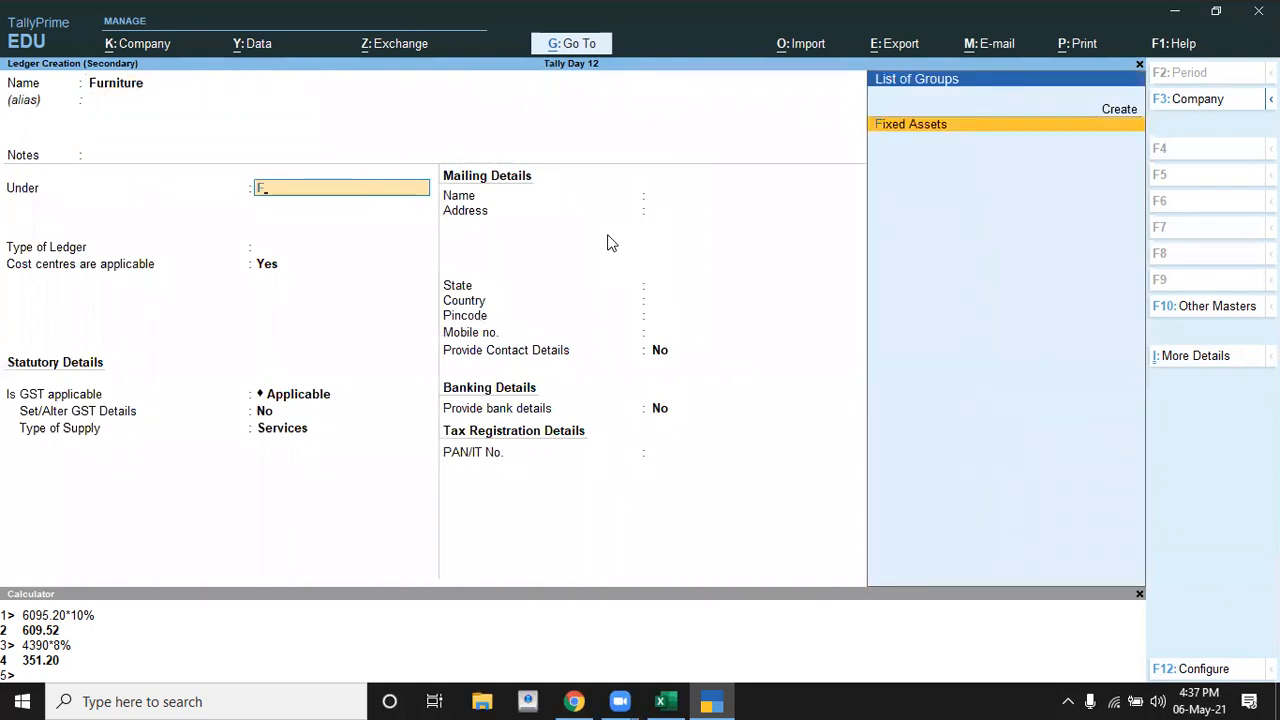
key("Return")
Make cost centres applicable for the Furniture ledger and save it with the remaining details at their defaults
key("Return")
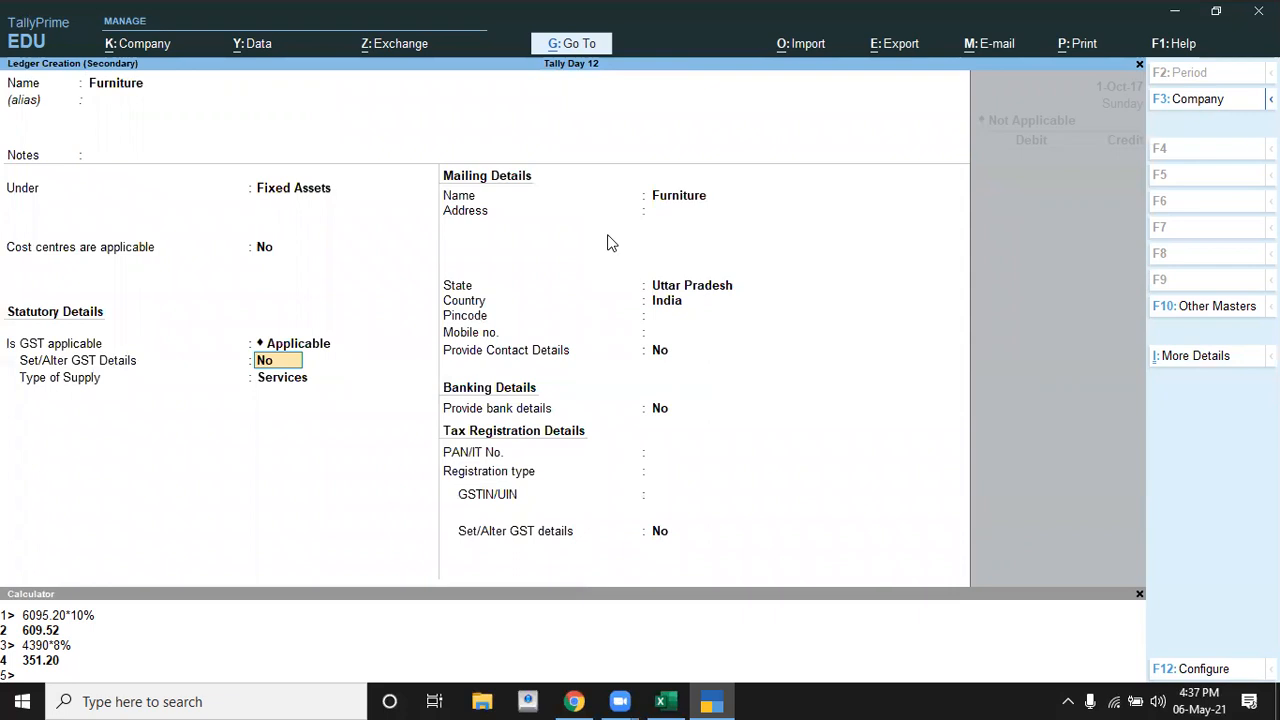
key("BackSpace")
key("BackSpace")
type("y")
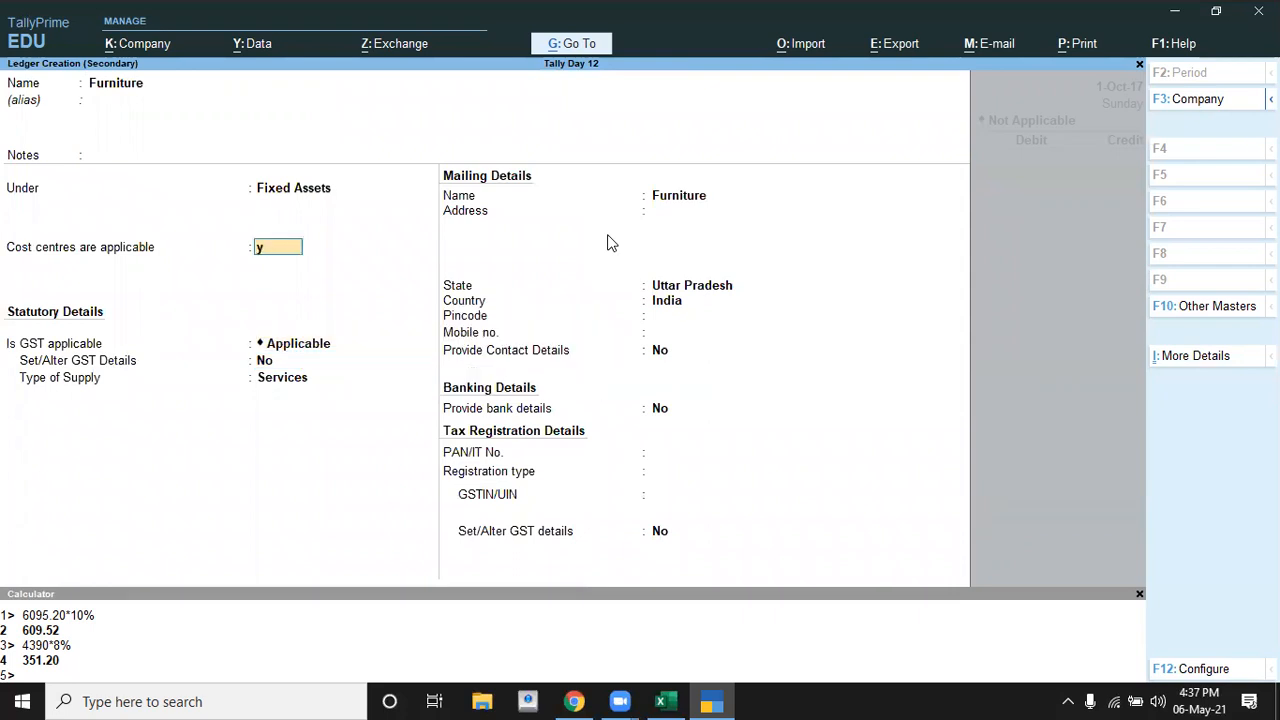
key("Return")
key("ctrl")
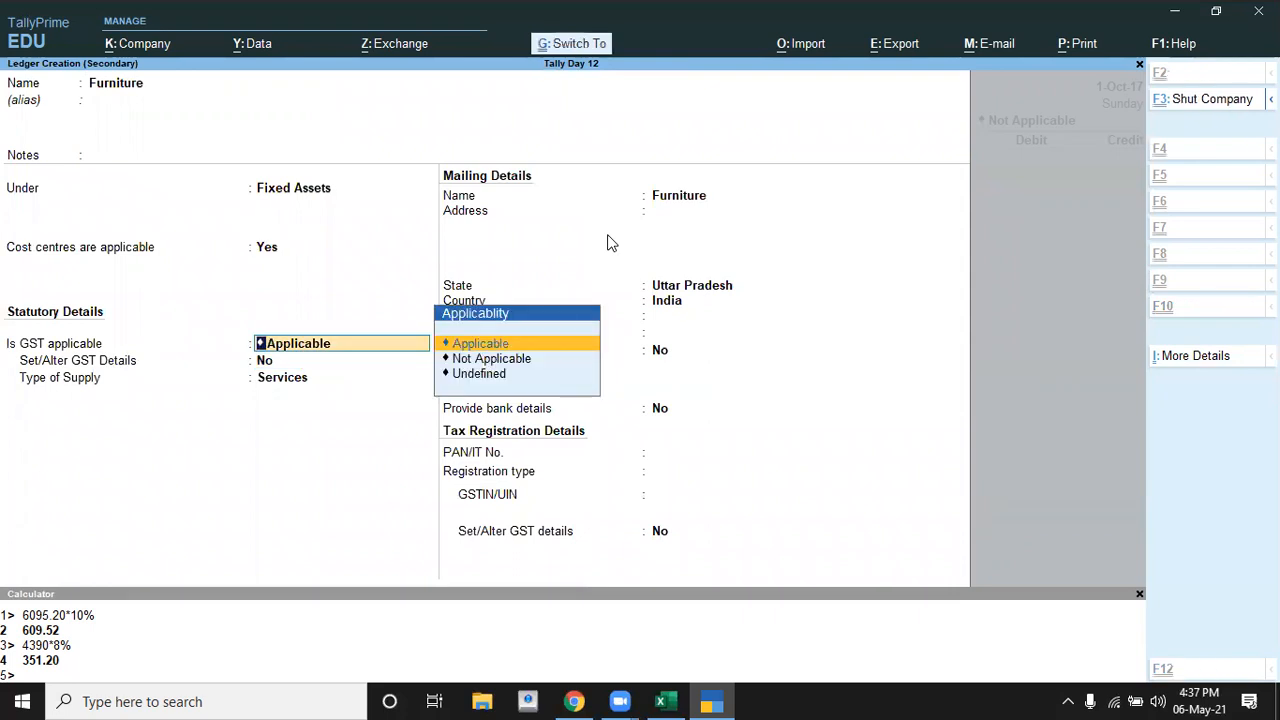
key("ctrl+a")
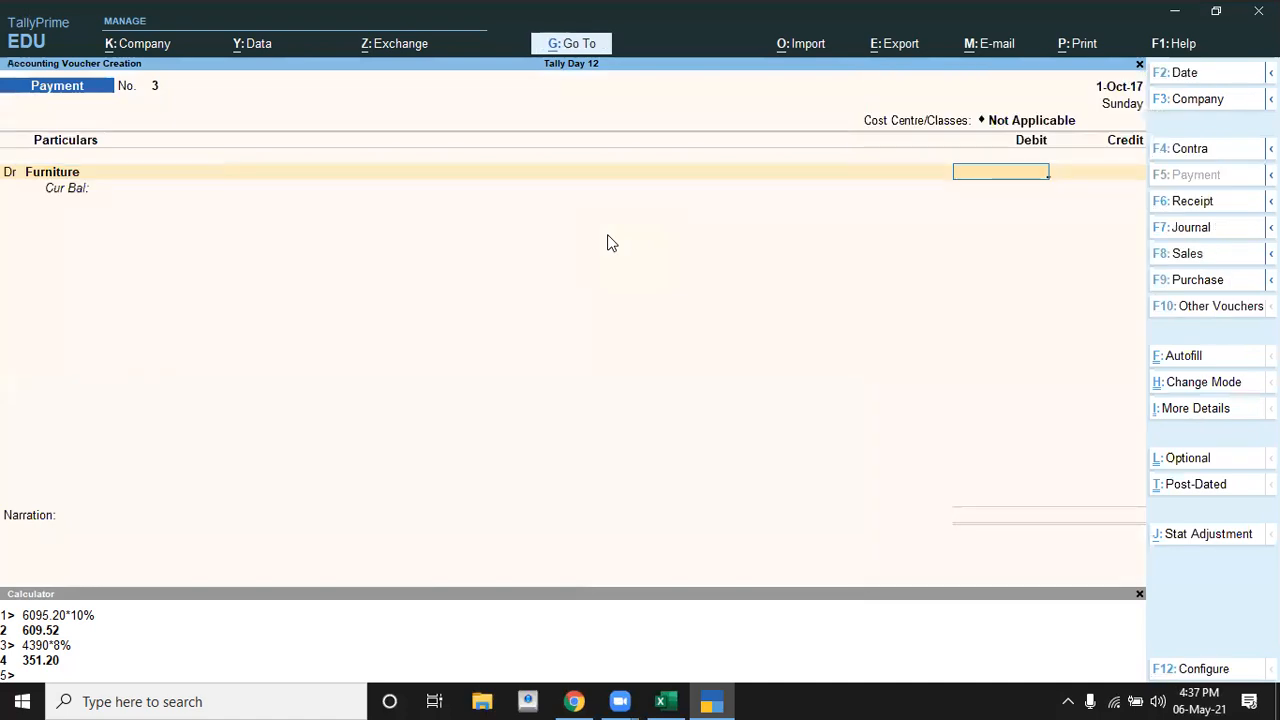
Debit the Furniture ledger with 90000 per Q12 in the Excel sheet and proceed to its cost allocations
key("alt+Tab")
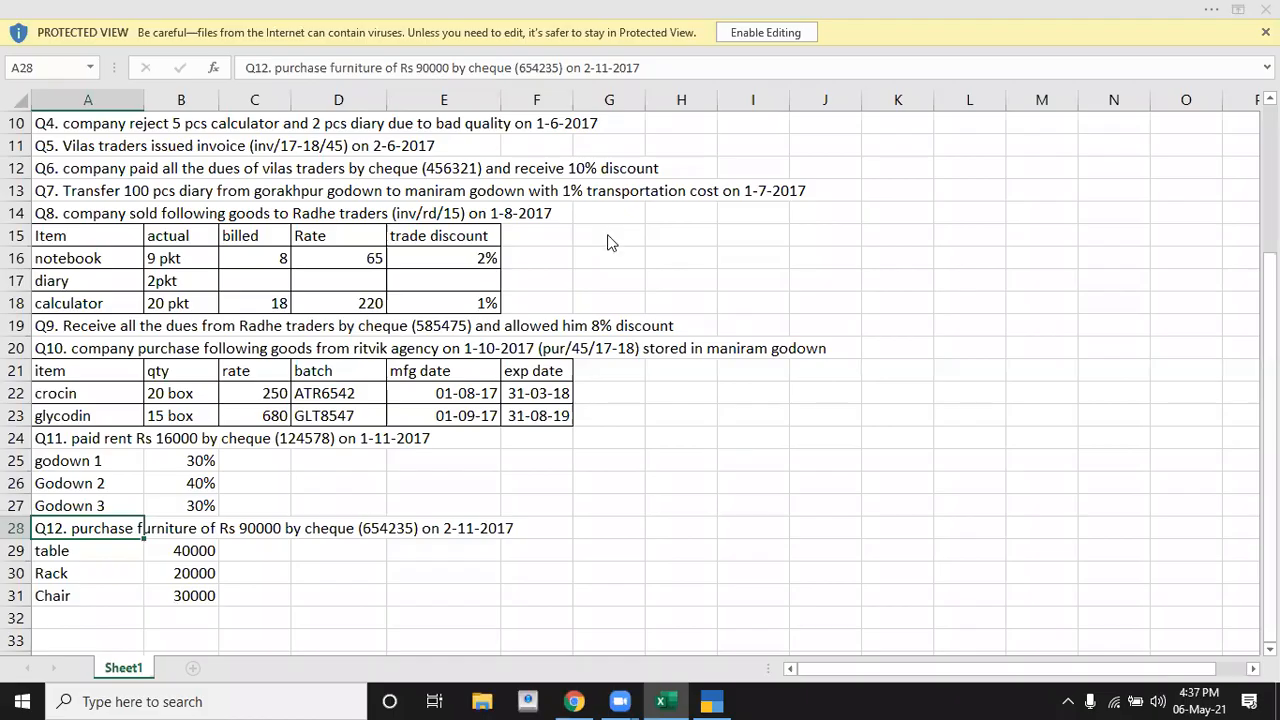
key("alt+Tab")
type("90,000")
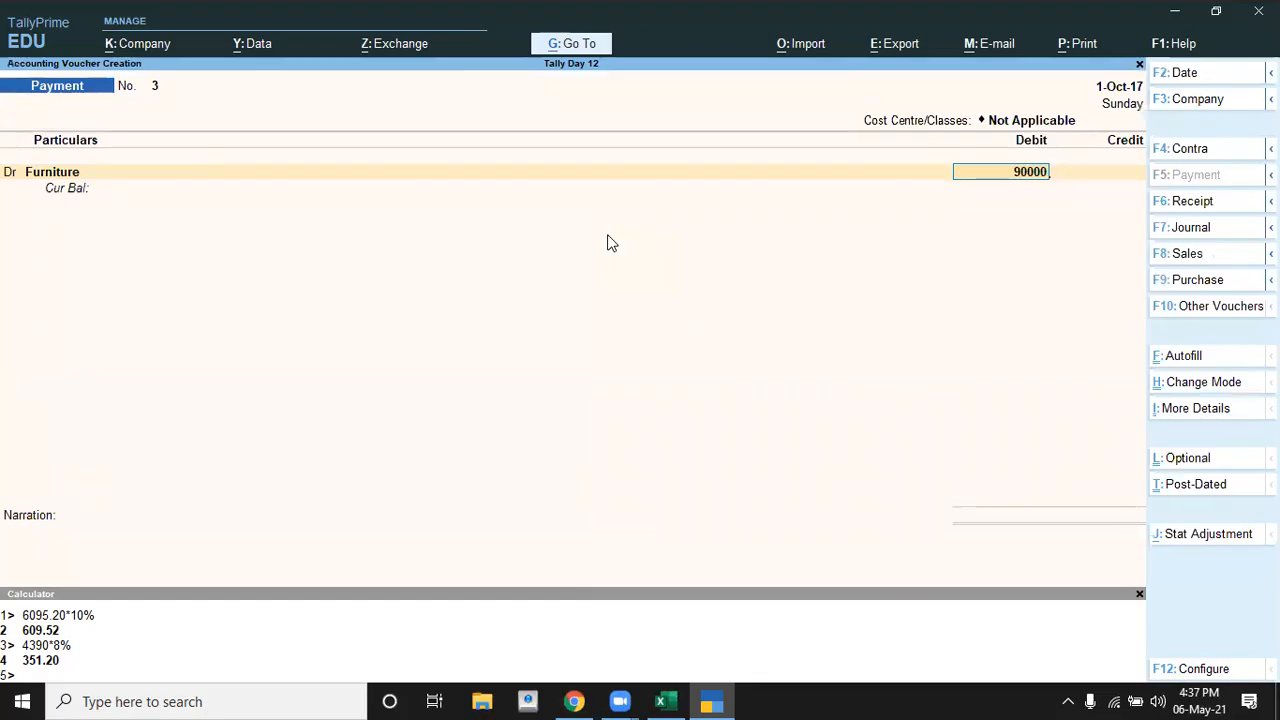
key("Return")
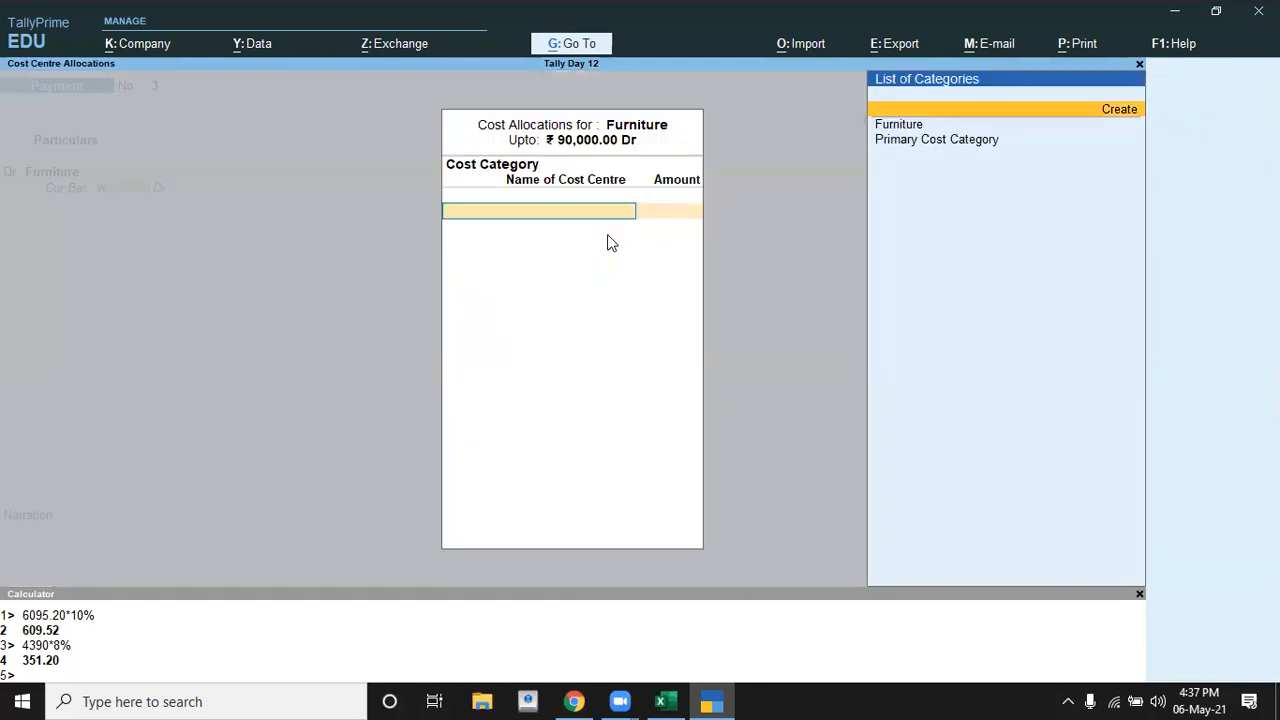
Choose Furniture as the cost category for the Furniture ledger's cost allocations
key("Down")
key("Return")
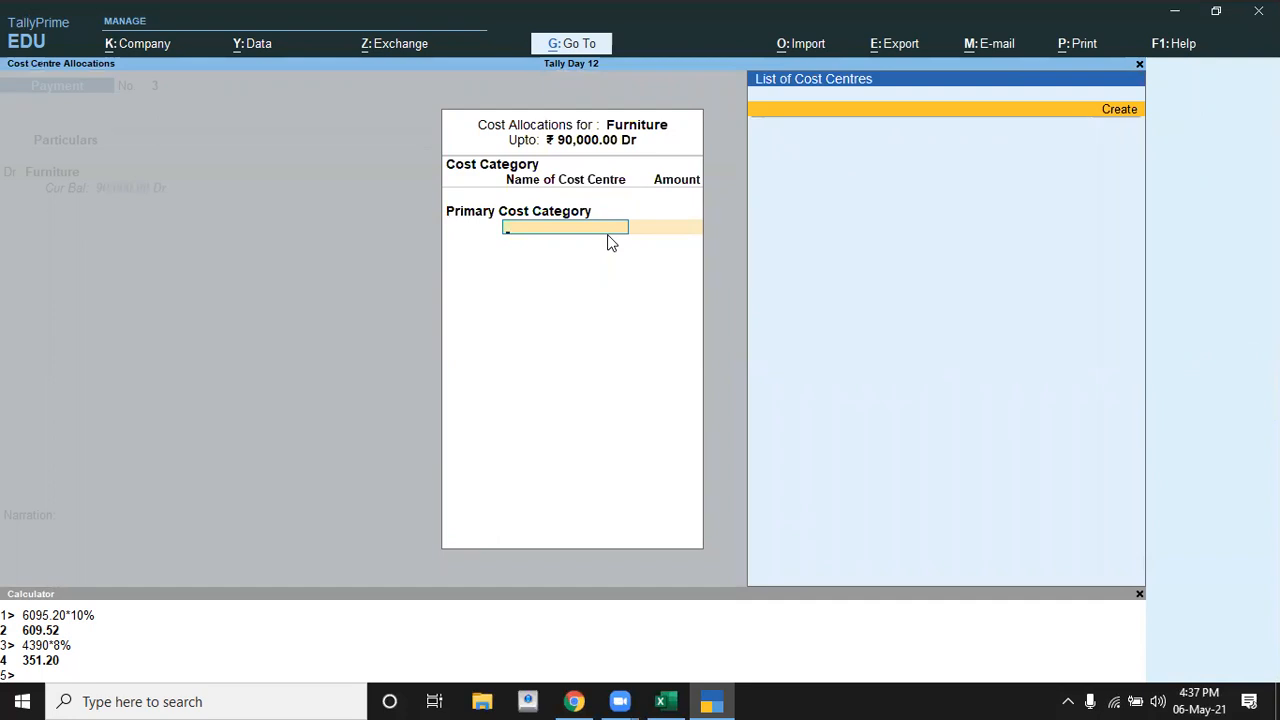
key("BackSpace")
key("Up")
key("Return")
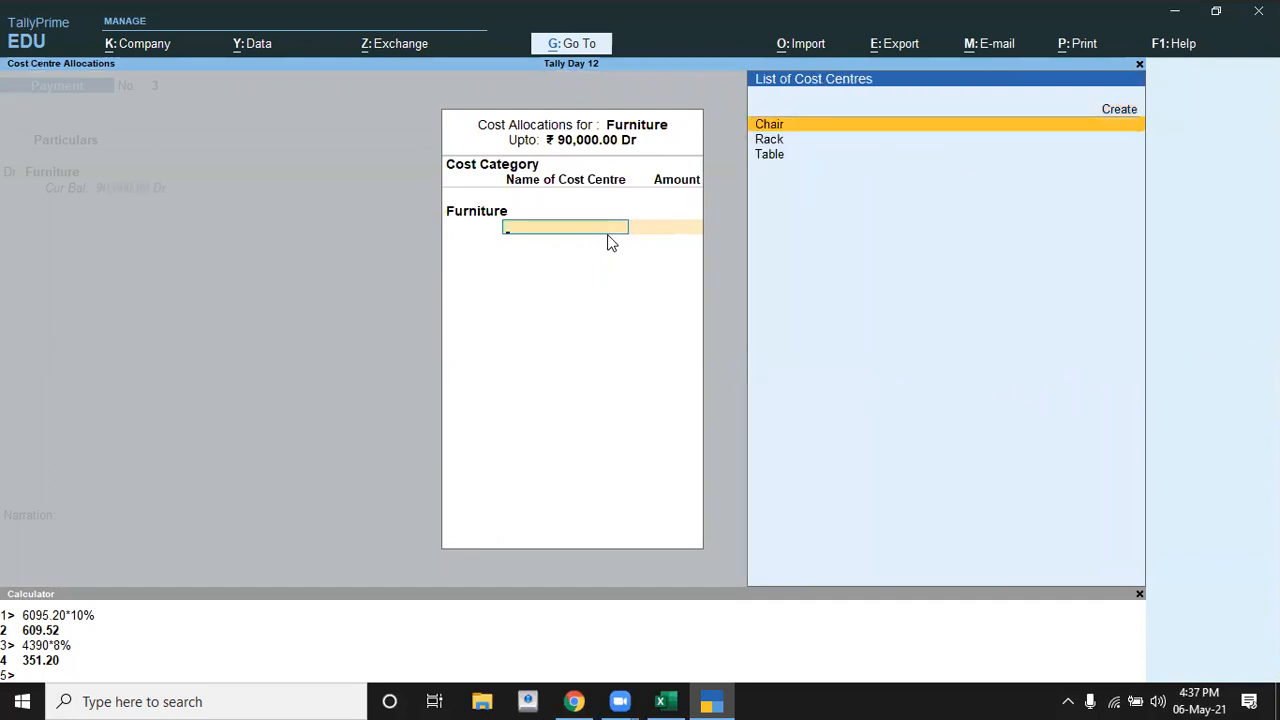
Allocate 40,000 to the Table cost centre, as given under Q12 in the Excel sheet
key("alt+Tab")
key("Down")
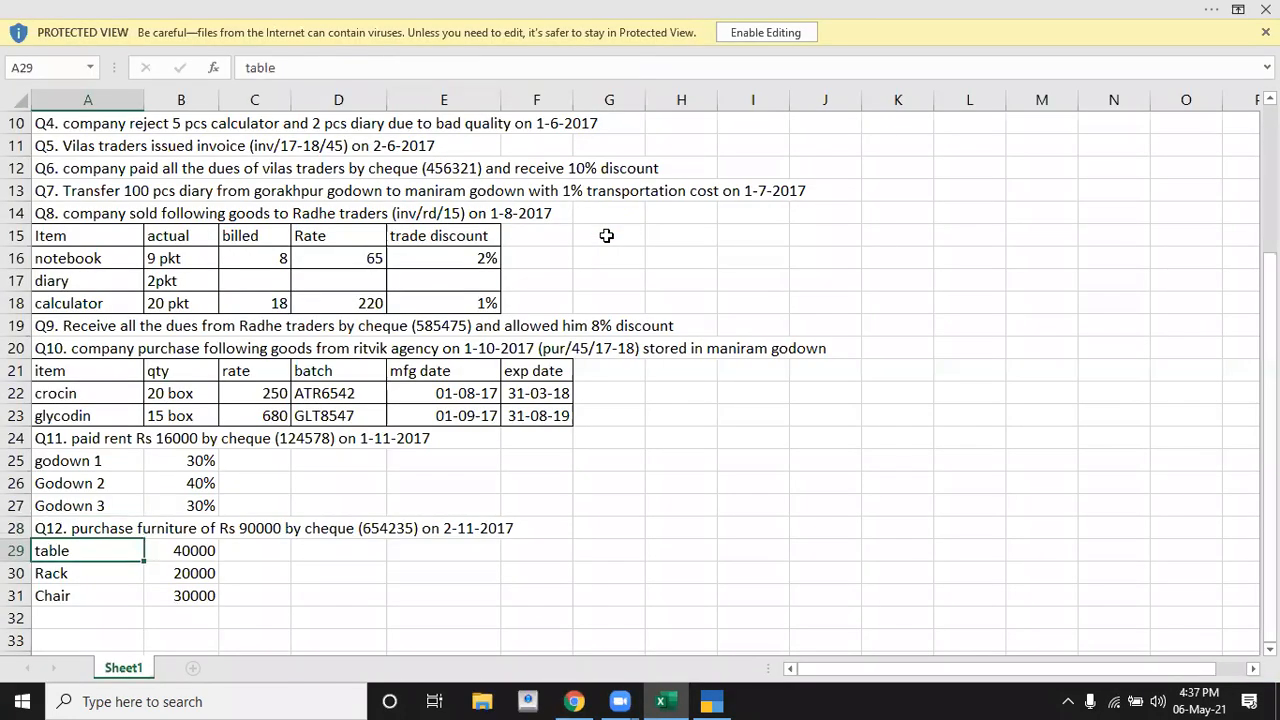
key("alt+Tab")
key("Down")
key("Down")
key("Return")
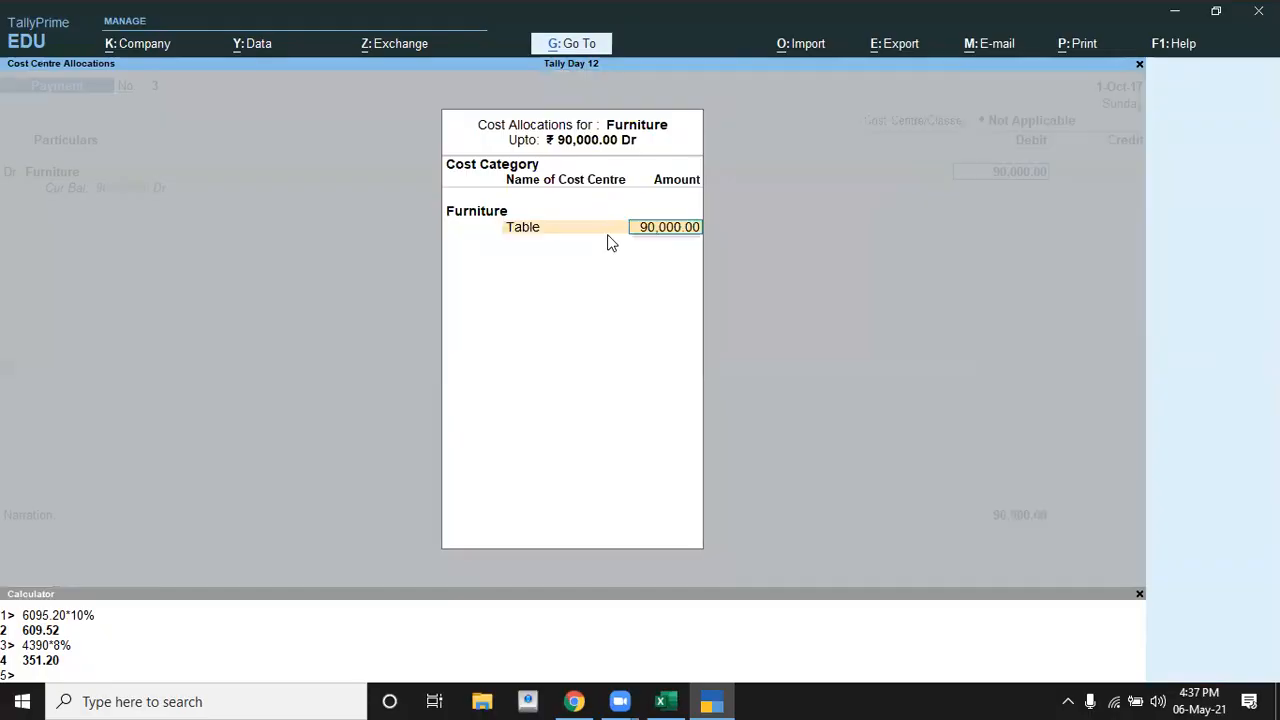
key("BackSpace")
type("40,000")
key("Return")
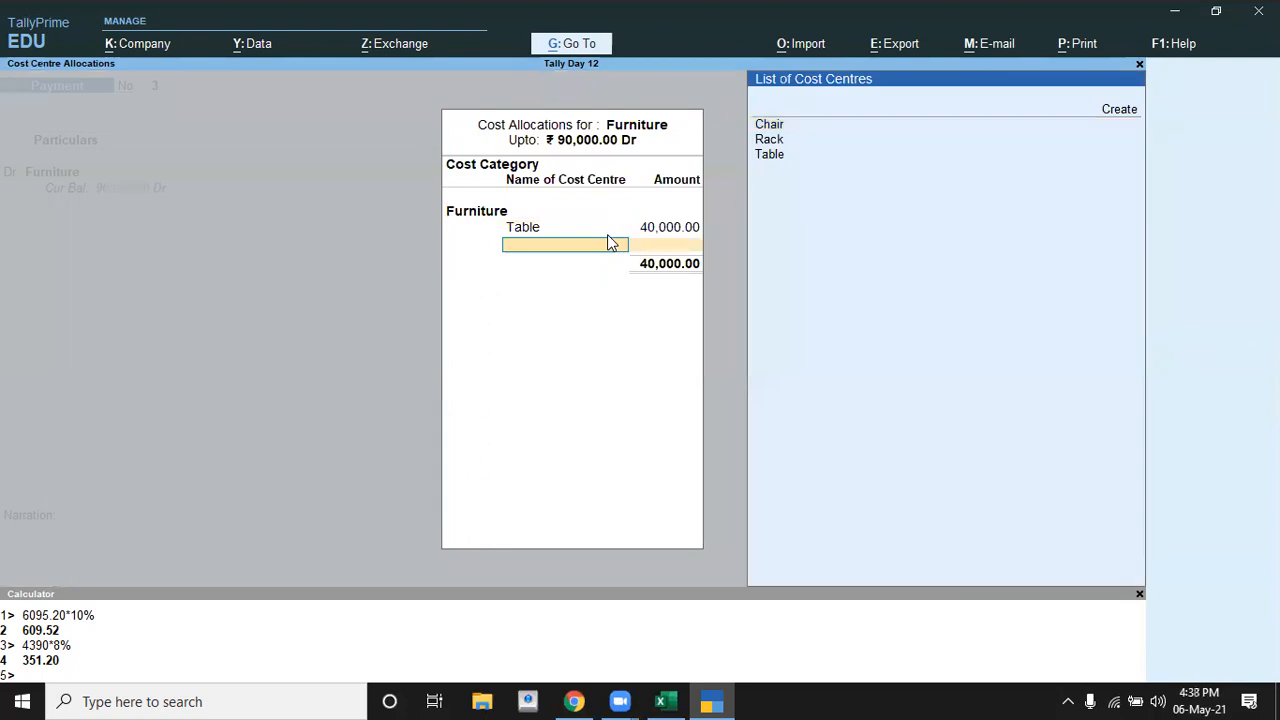
Check the rack figure in the Excel sheet and allocate 20,000 to the Rack cost centre
key("alt+Tab")
key("Down")
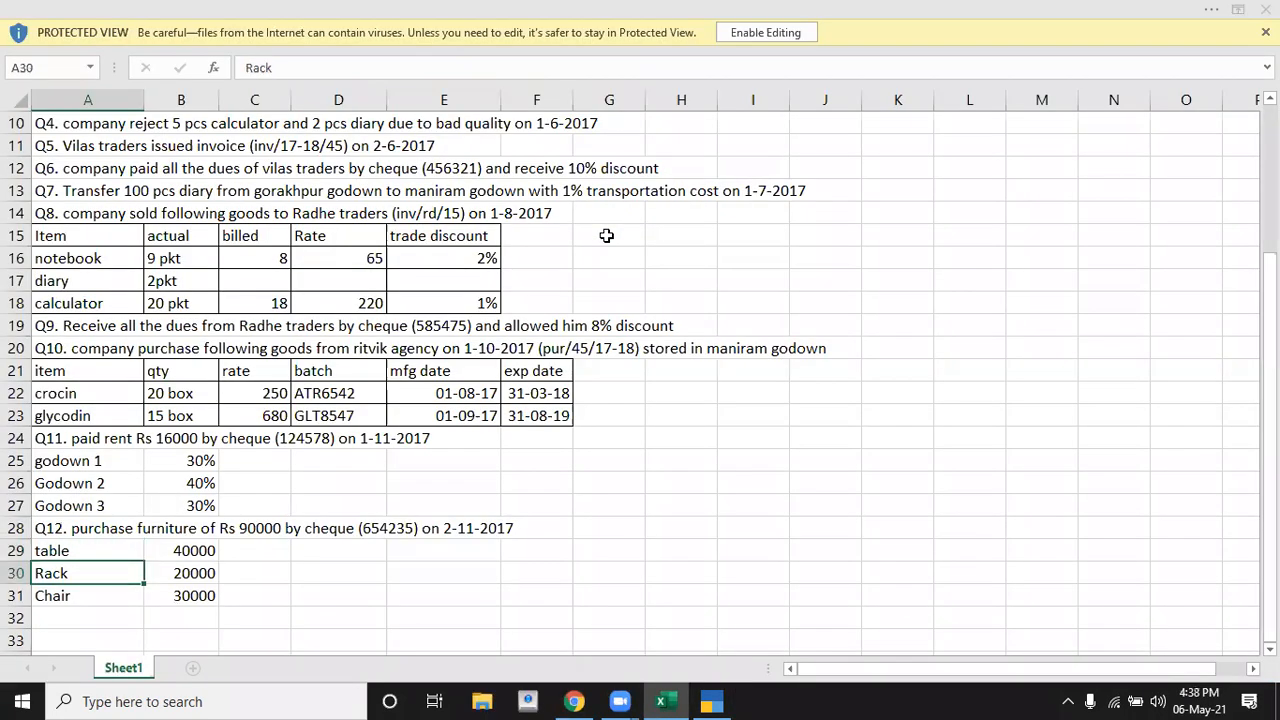
key("alt+Tab")
key("Return")
type("20,000")
key("Return")
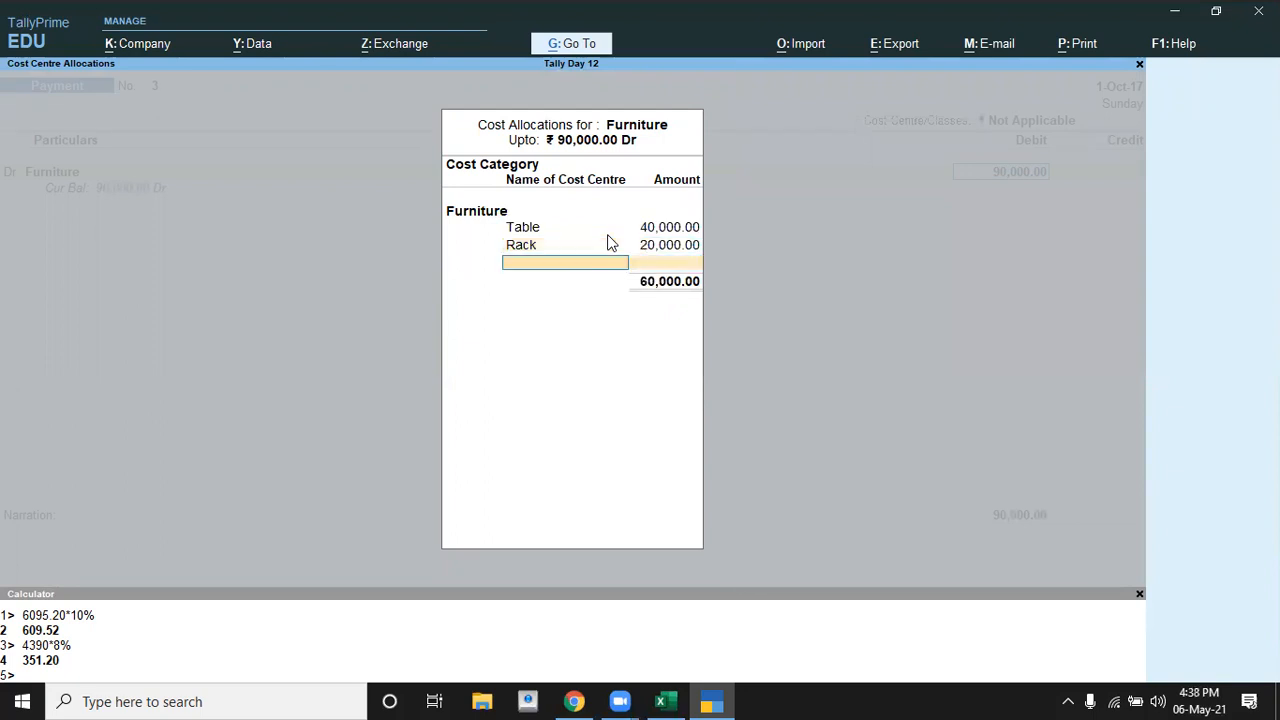
Allocate the remaining 30,000 to the Chair cost centre per the Excel sheet and finish the cost allocations
key("Down")
key("Down")
key("alt+Tab")
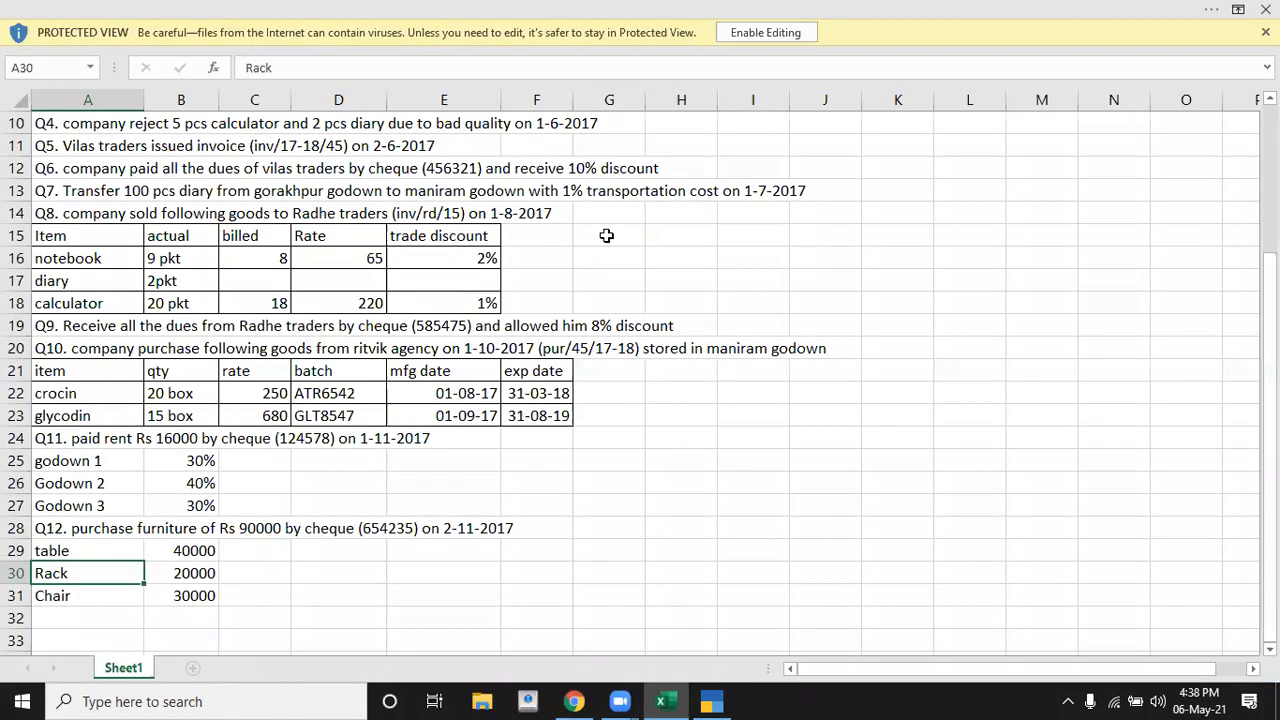
key("alt+Tab")
key("Up")
key("Up")
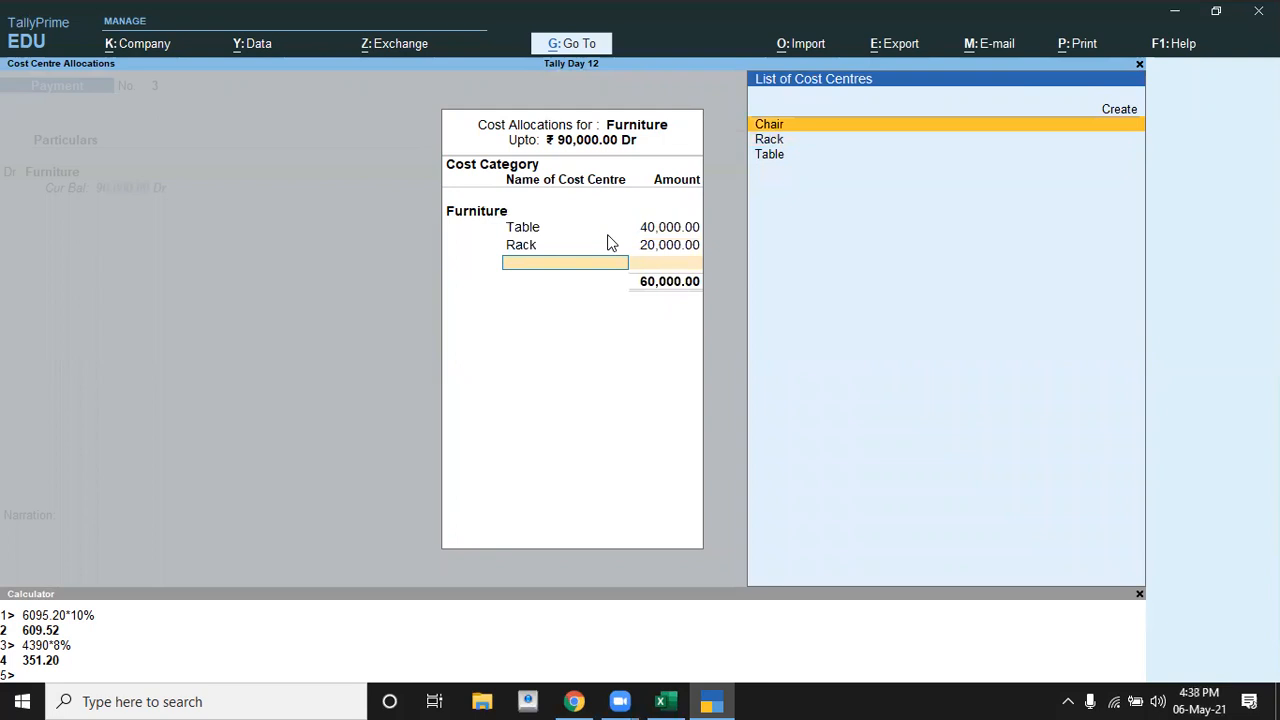
key("Return")
key("Return")
key("Return")
key("Return")
Credit the Sbi ledger with 90,000 in the payment voucher
key("Down")
key("Down")
key("Down")
key("Down")
key("Down")
key("Down")
key("Down")
key("Down")
key("Down")
key("Down")
key("Return")
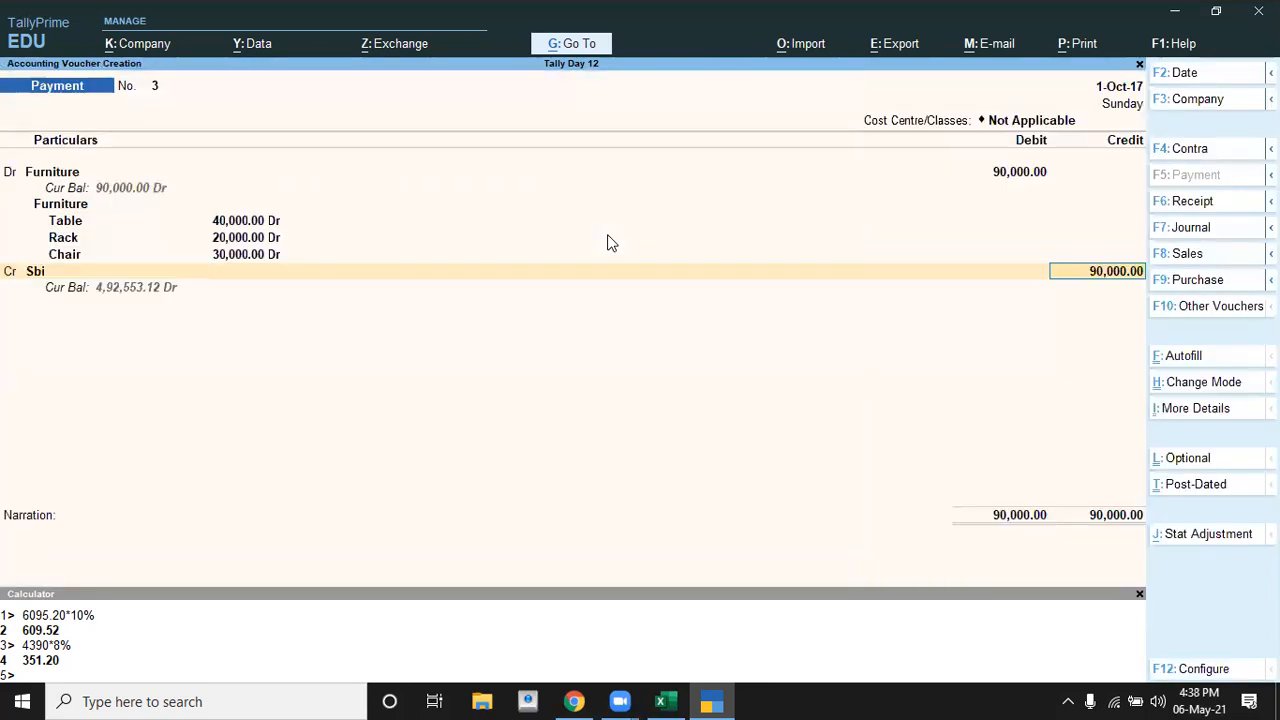
key("Return")
Enter cheque number 654235 from Q12 in the bank allocation and save the payment voucher with no narration
key("Return")
key("Return")
key("alt+Tab")
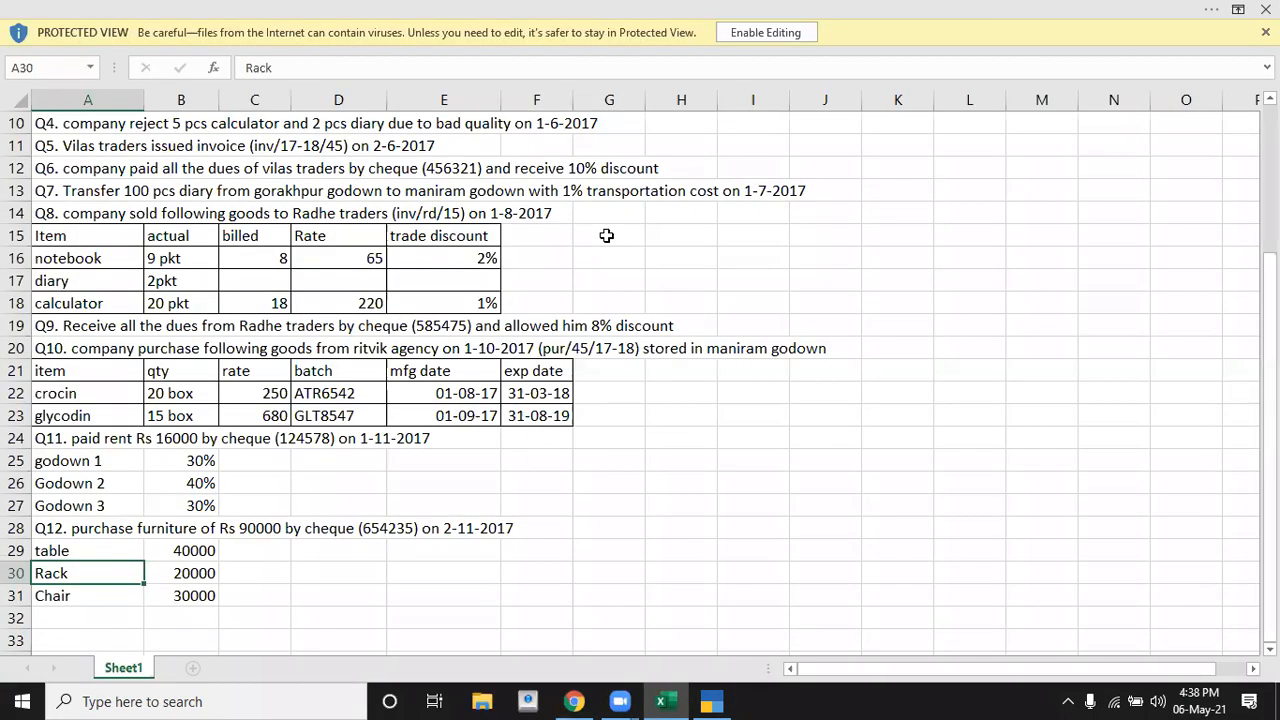
key("alt+Tab")
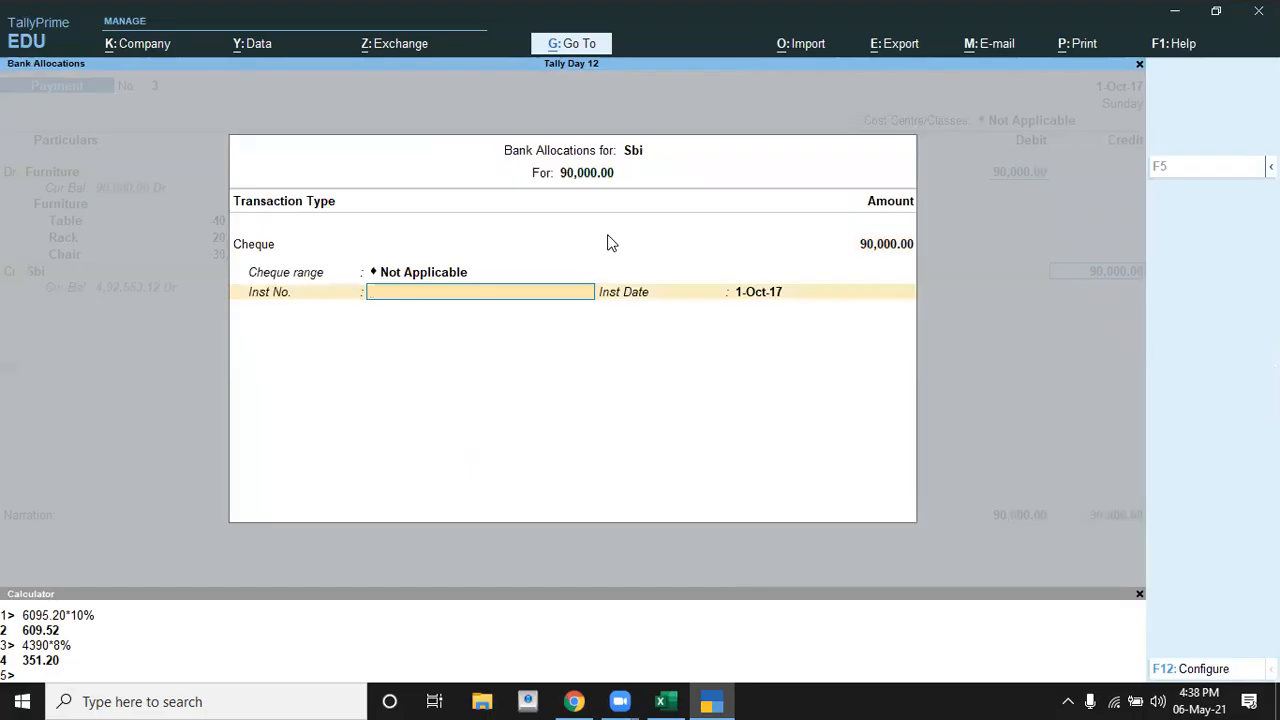
type("654235")
key("Return")
key("Return")
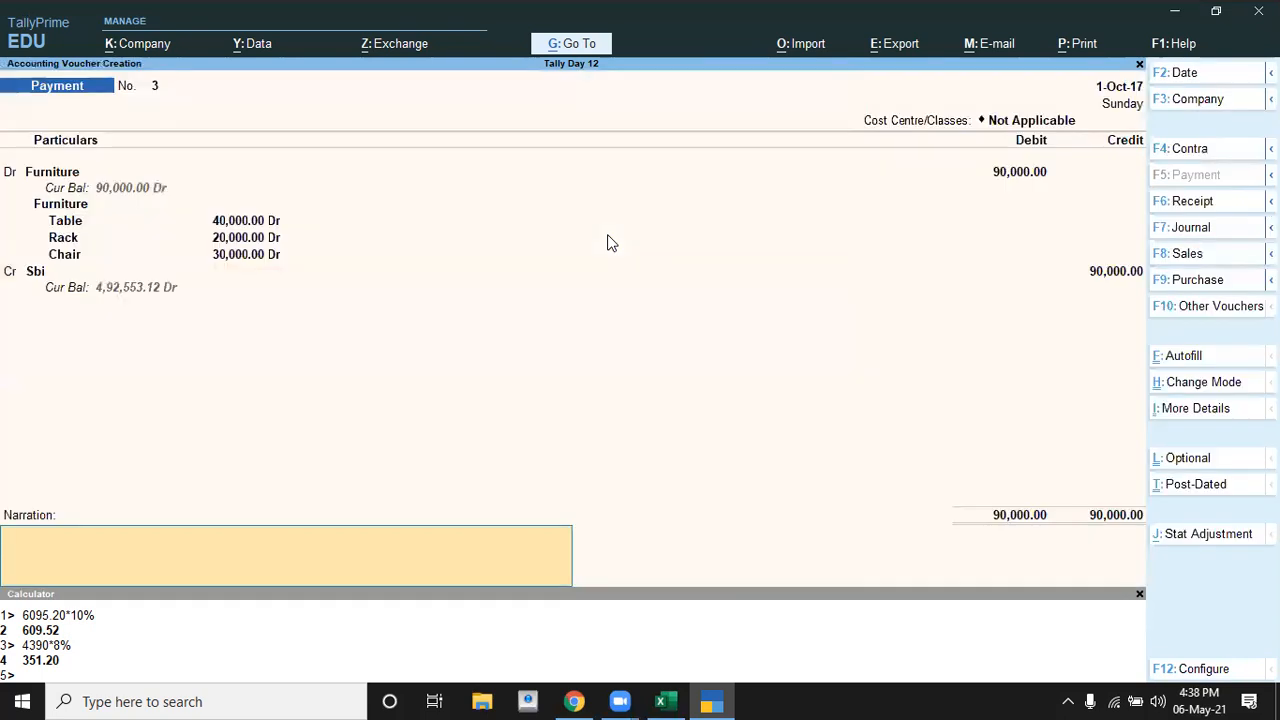
key("Return")
key("Return")
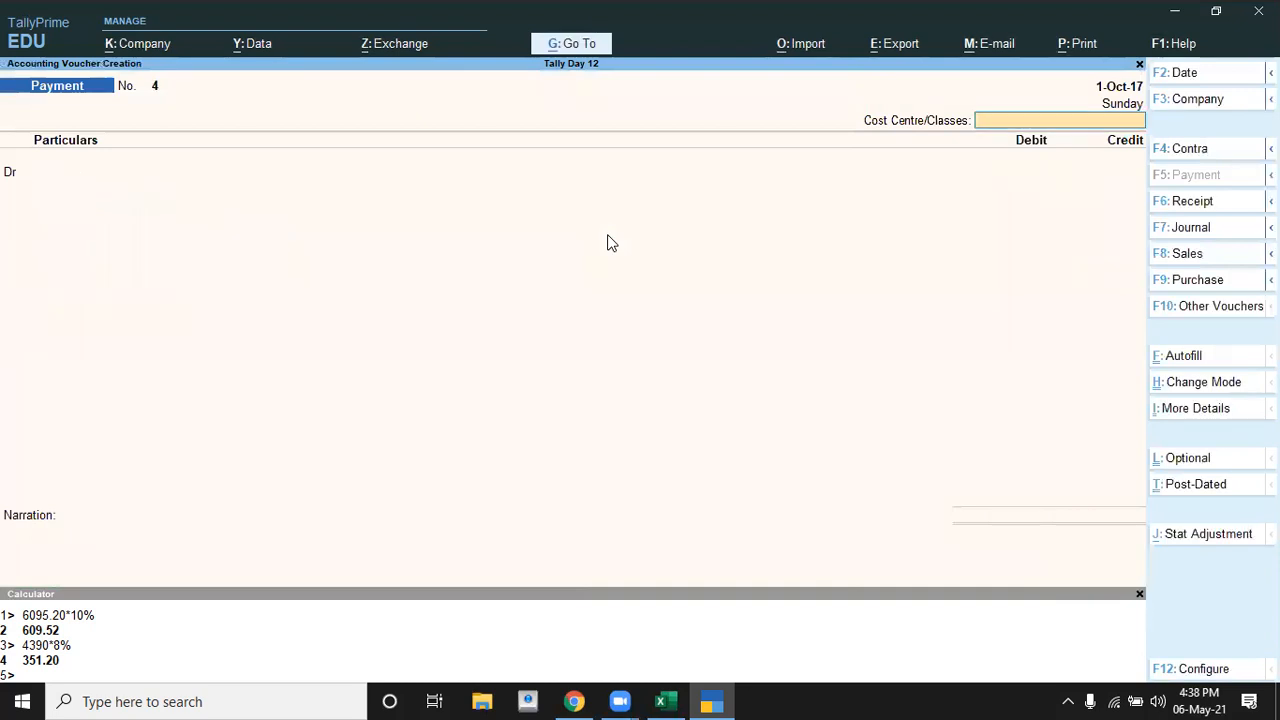
Leave voucher entry and check the Excel sheet for any questions after Q12
key("Escape")
key("Return")
key("Escape")
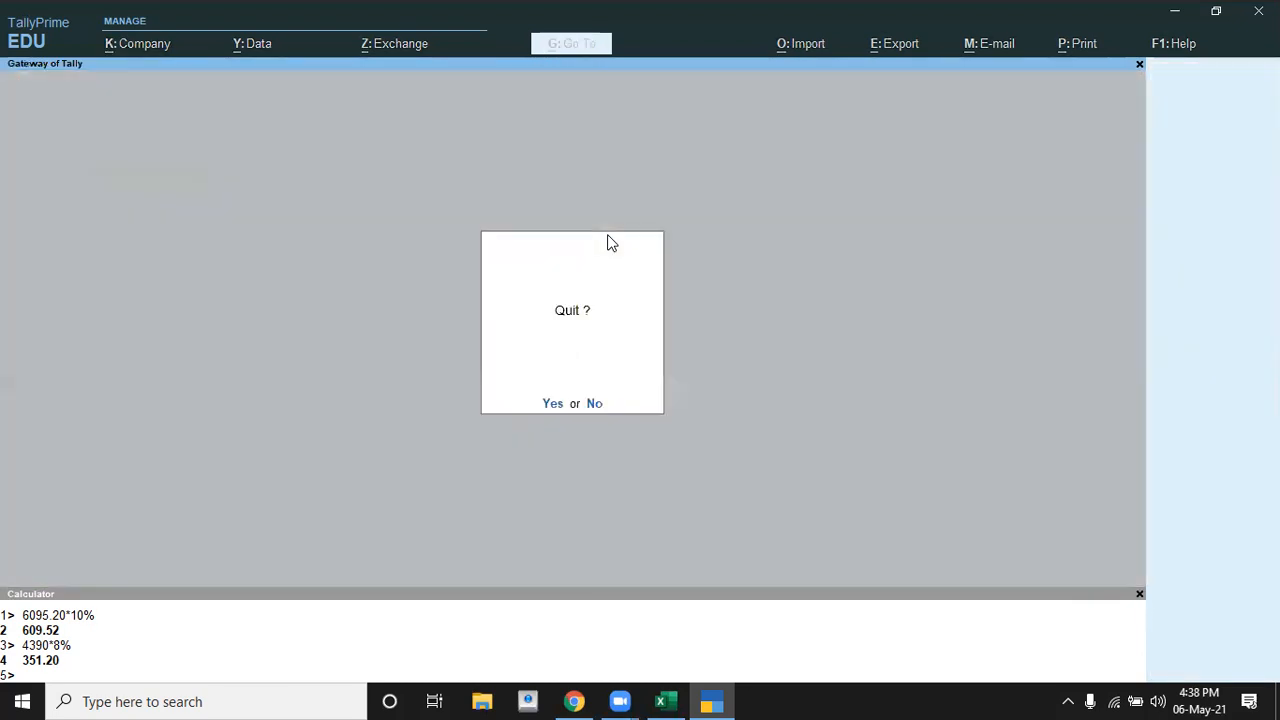
key("Escape")
key("alt+Tab")
key("Down")
key("Down")
key("Down")
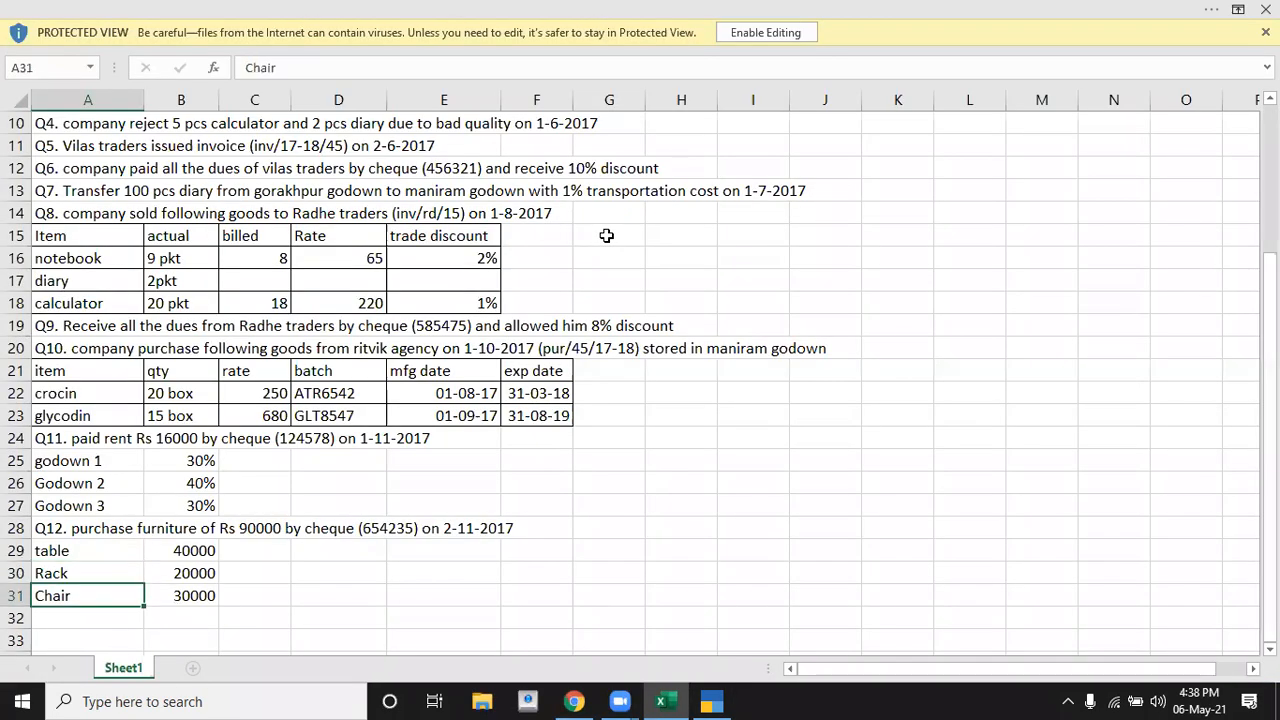
key("Up")
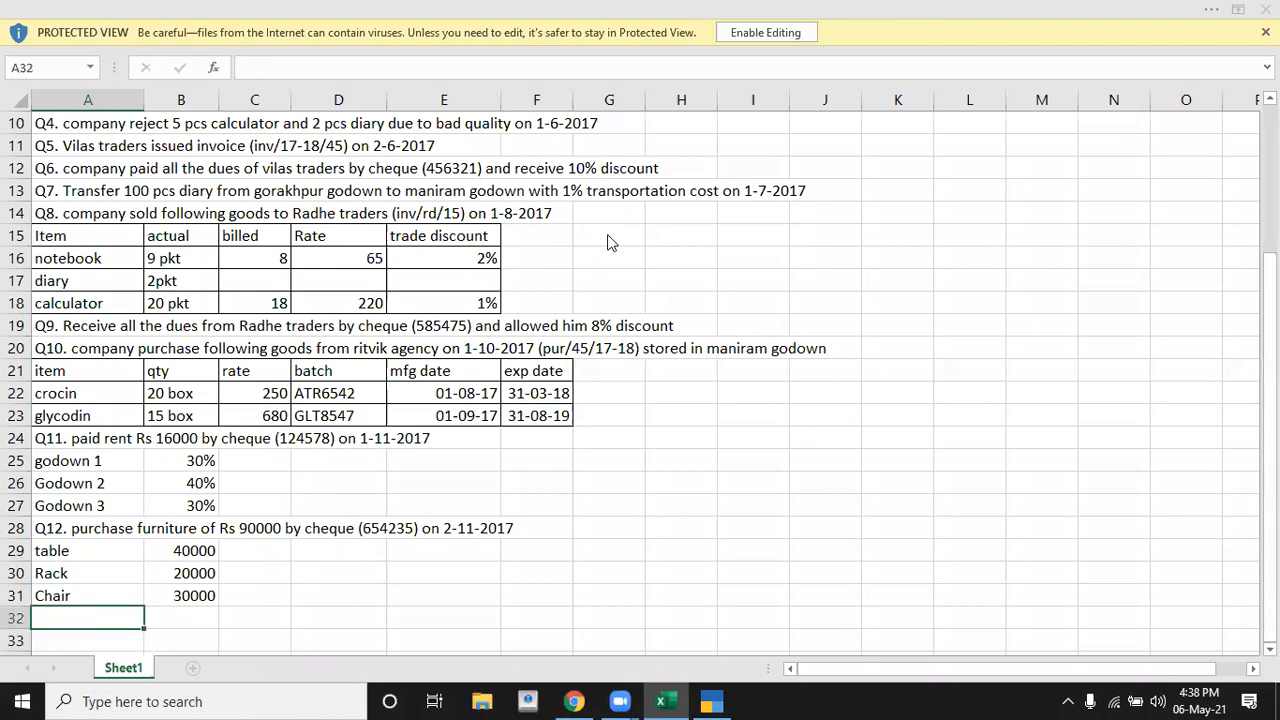
Return to TallyPrime and open the Balance Sheet in detailed view
key("alt+Tab")
key("Down")
key("Down")
key("Down")
key("Down")
key("Down")
key("Up")
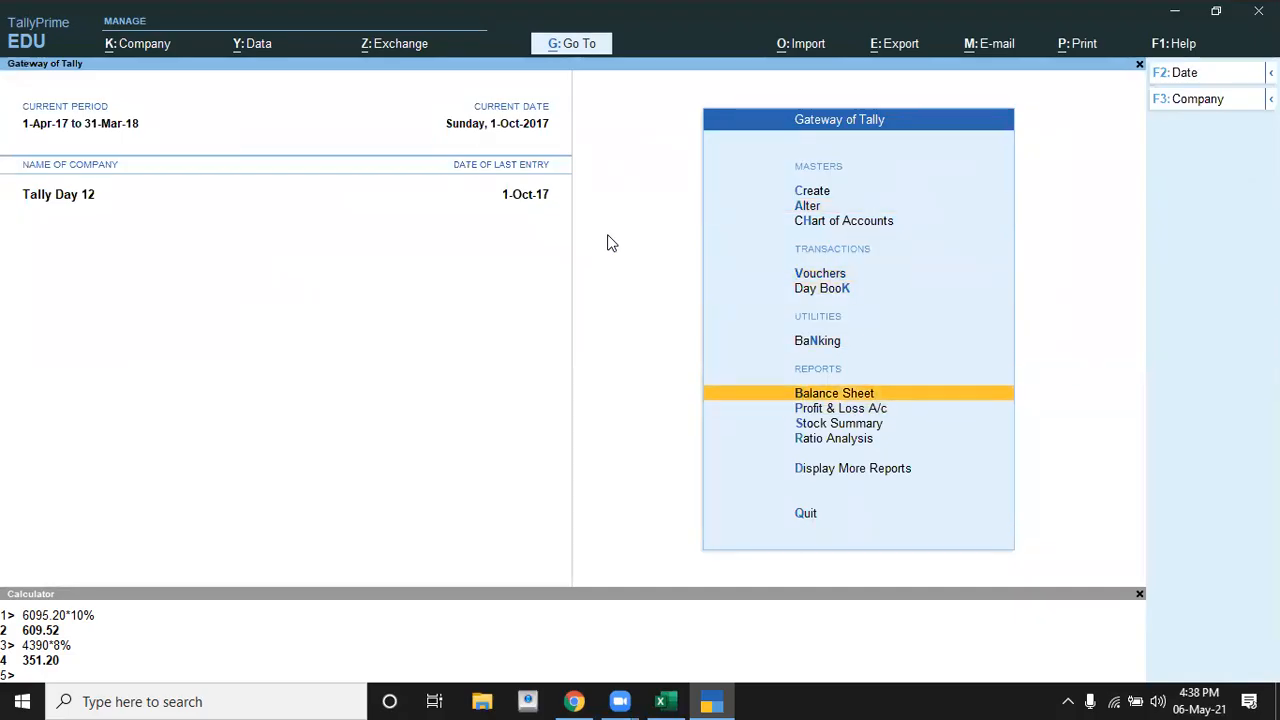
key("Return")
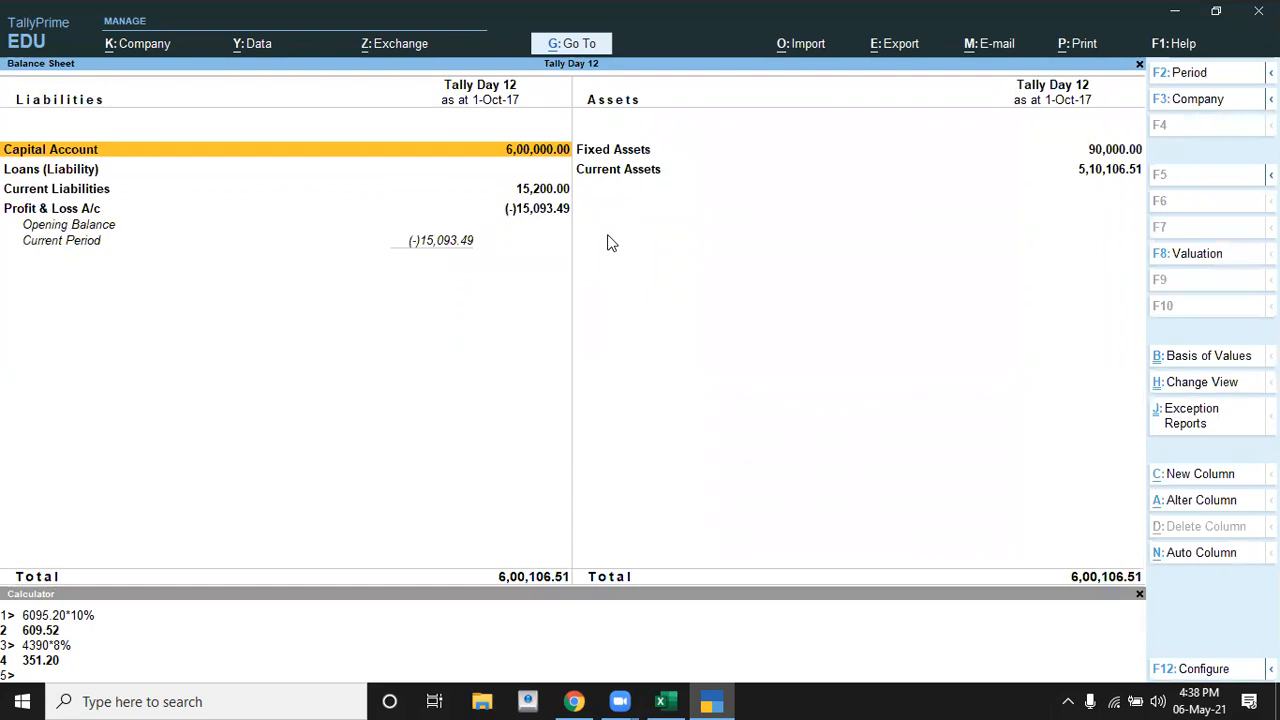
key("alt+F5")
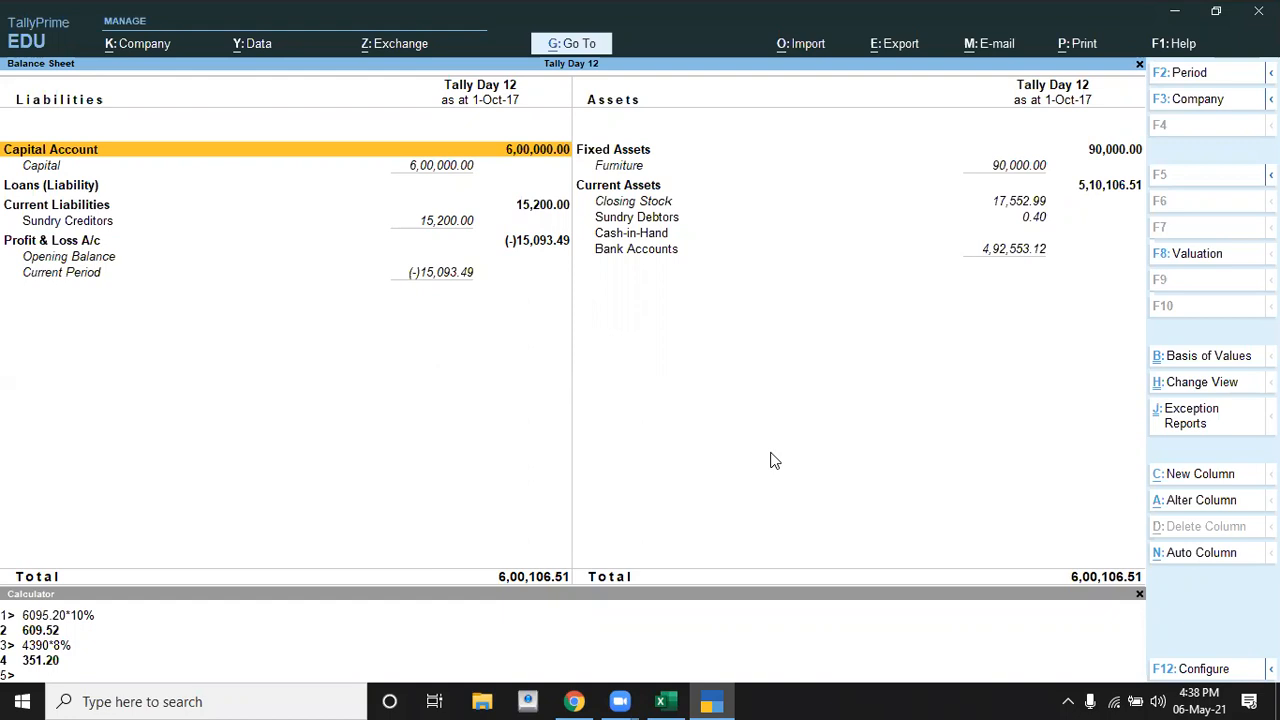
Drill down from Sundry Debtors in the Balance Sheet to the August vouchers of Radhe Traders
key("Right")
key("Down")
key("Down")
key("Down")
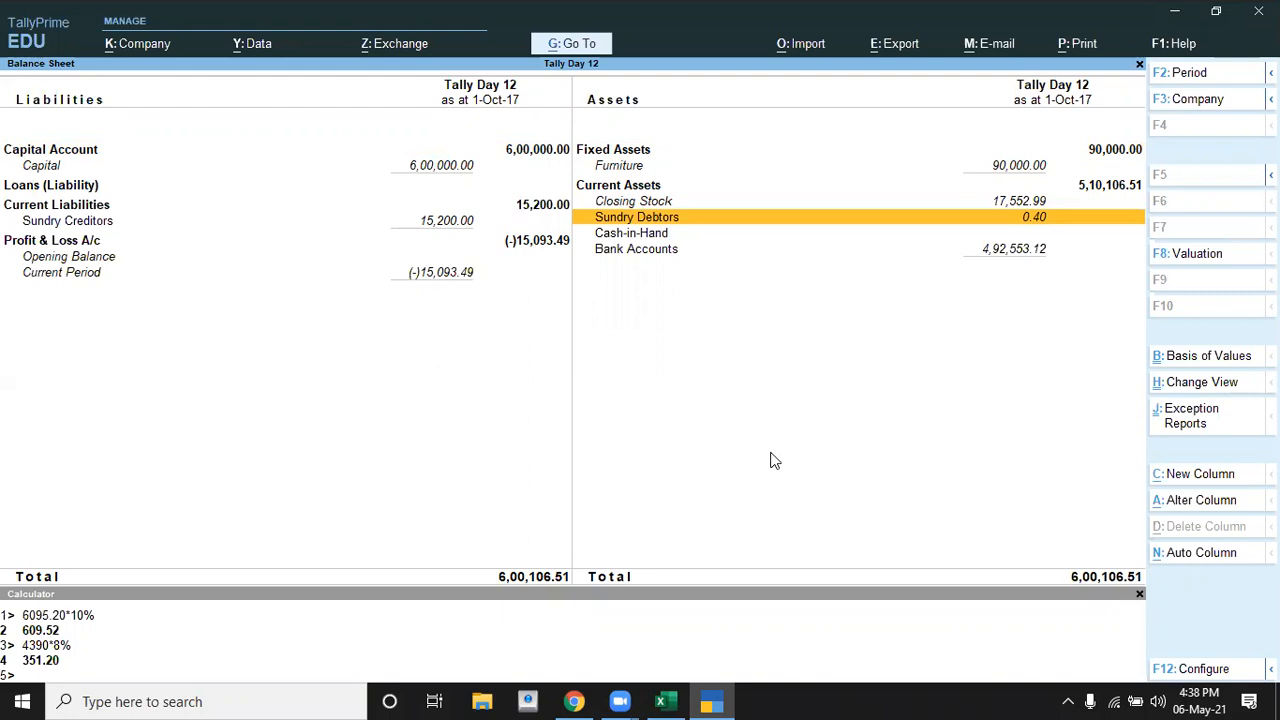
key("Return")
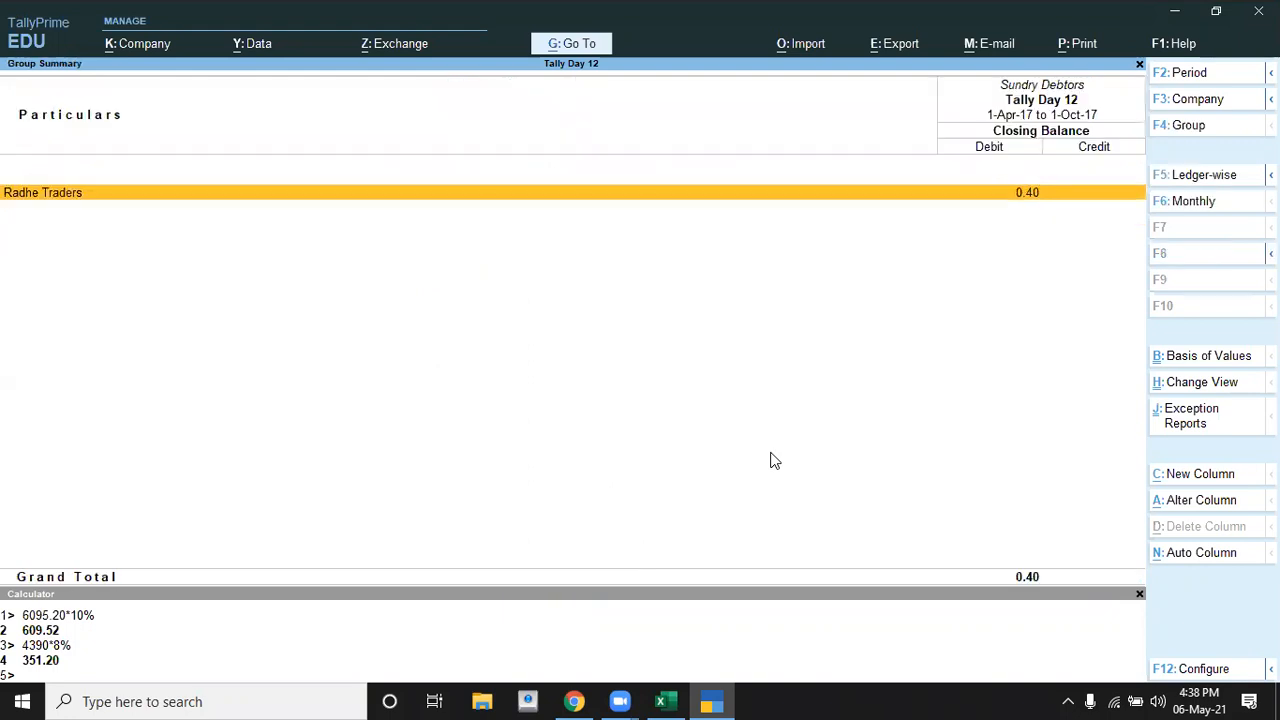
key("Return")
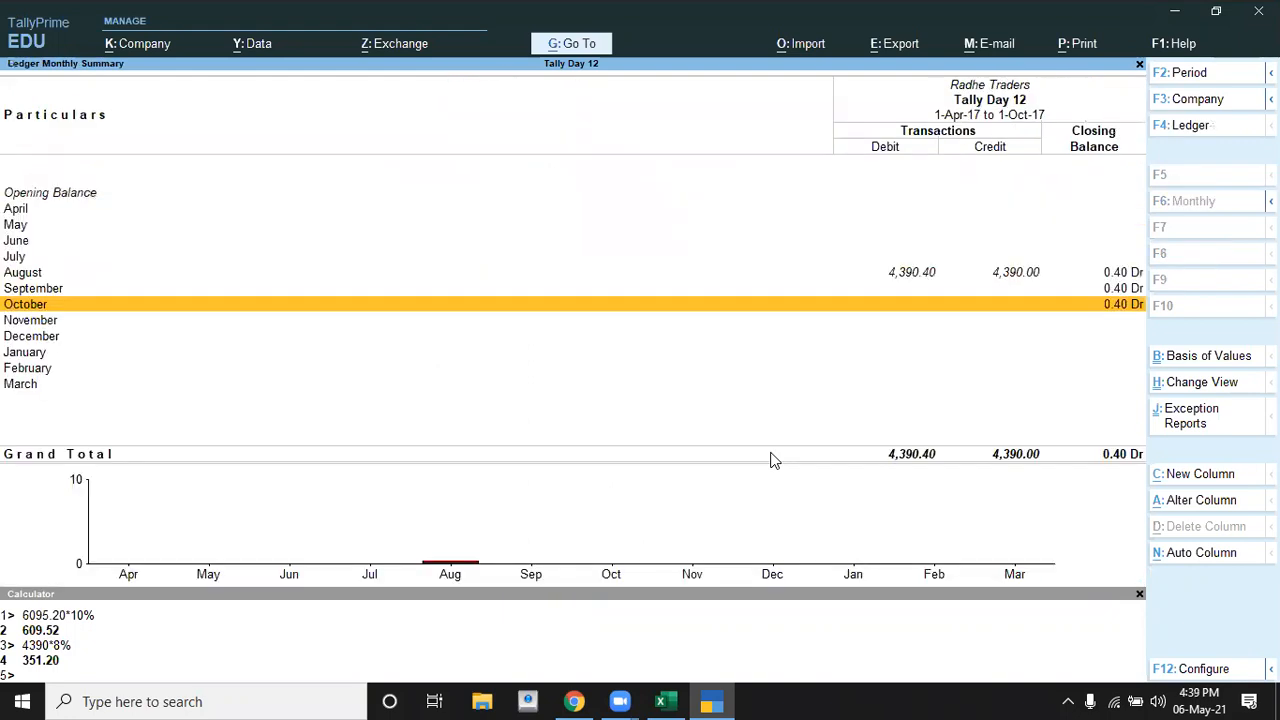
key("Up")
key("Up")
key("Return")
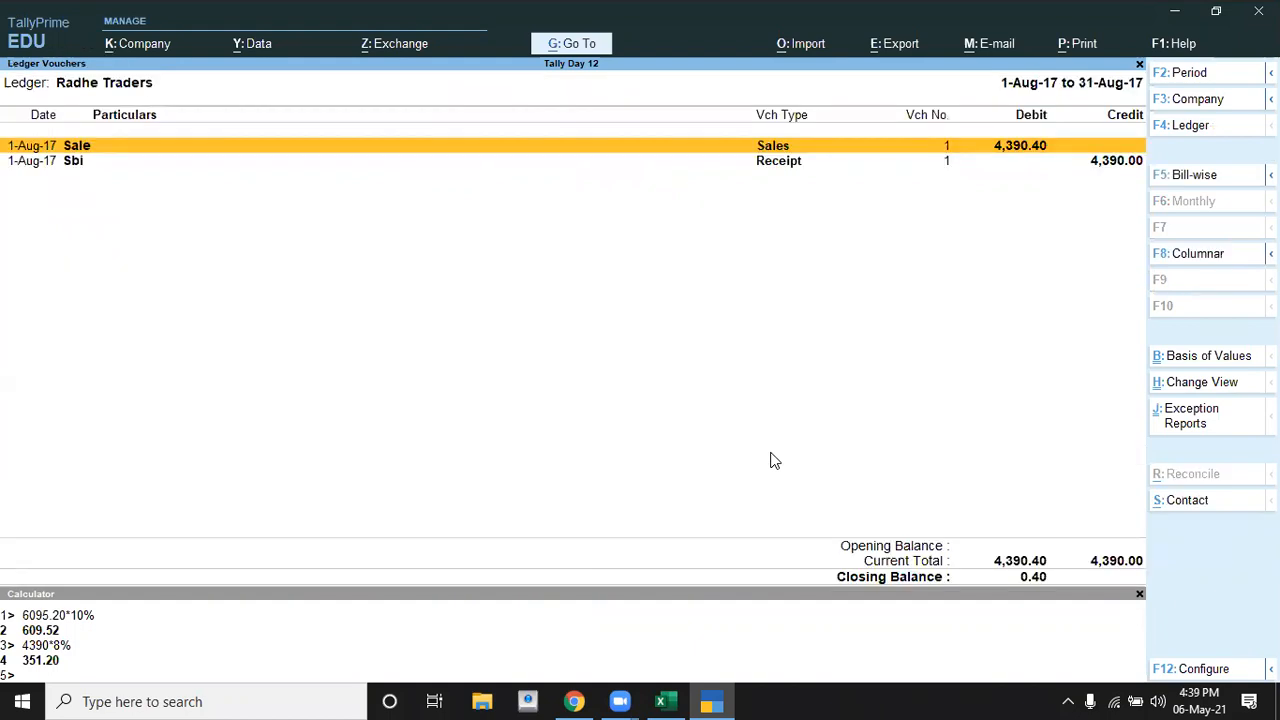
Open the Sbi receipt voucher of Radhe Traders, examine its amounts and leave it without saving
key("Down")
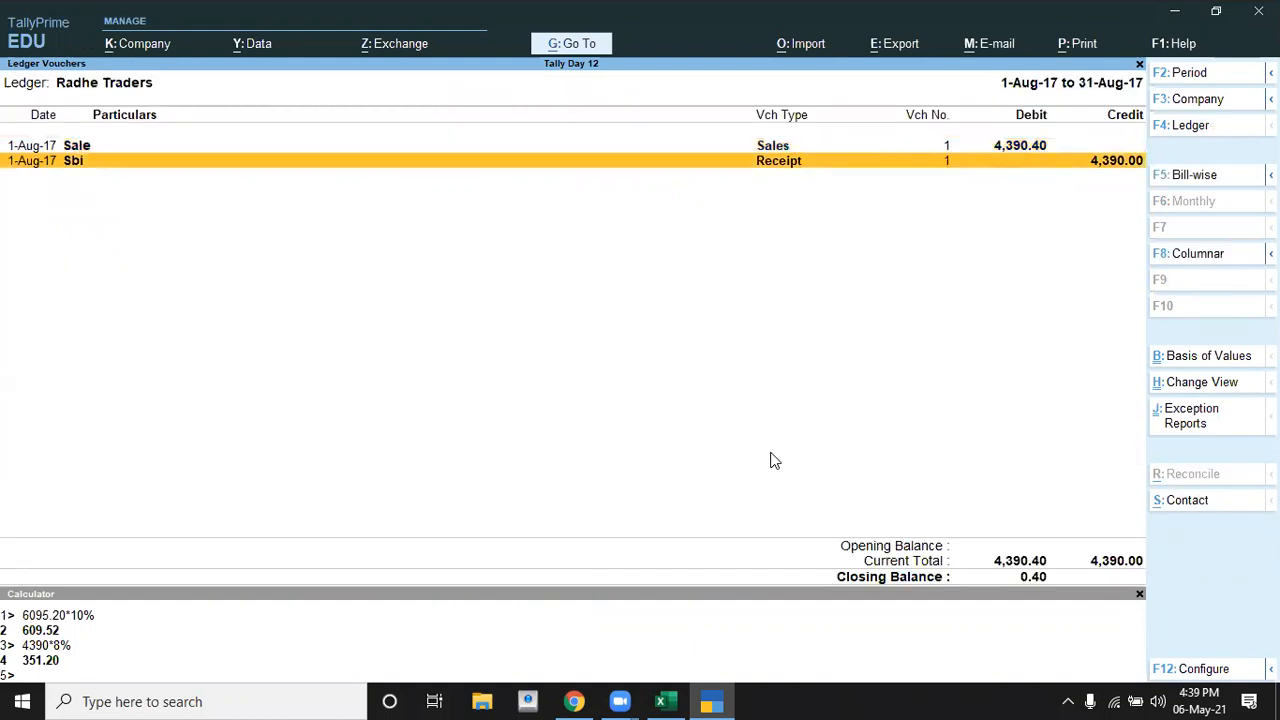
key("Return")
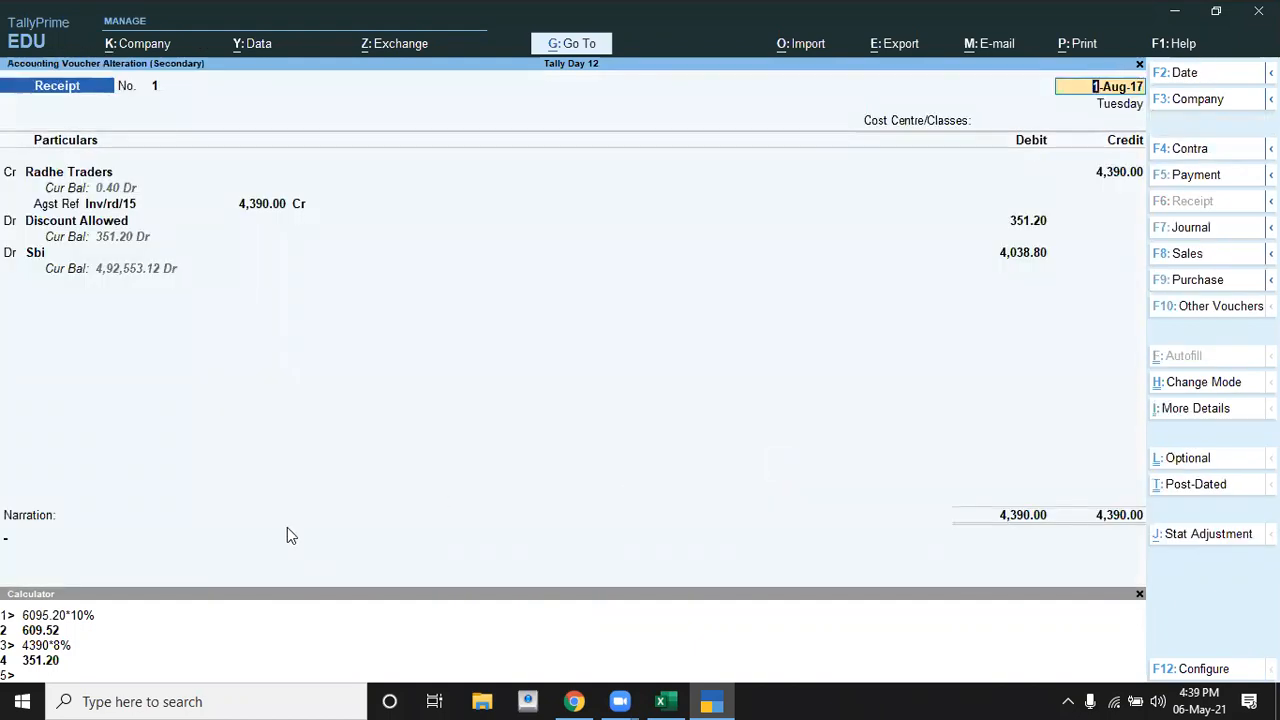
left_click(287, 535)
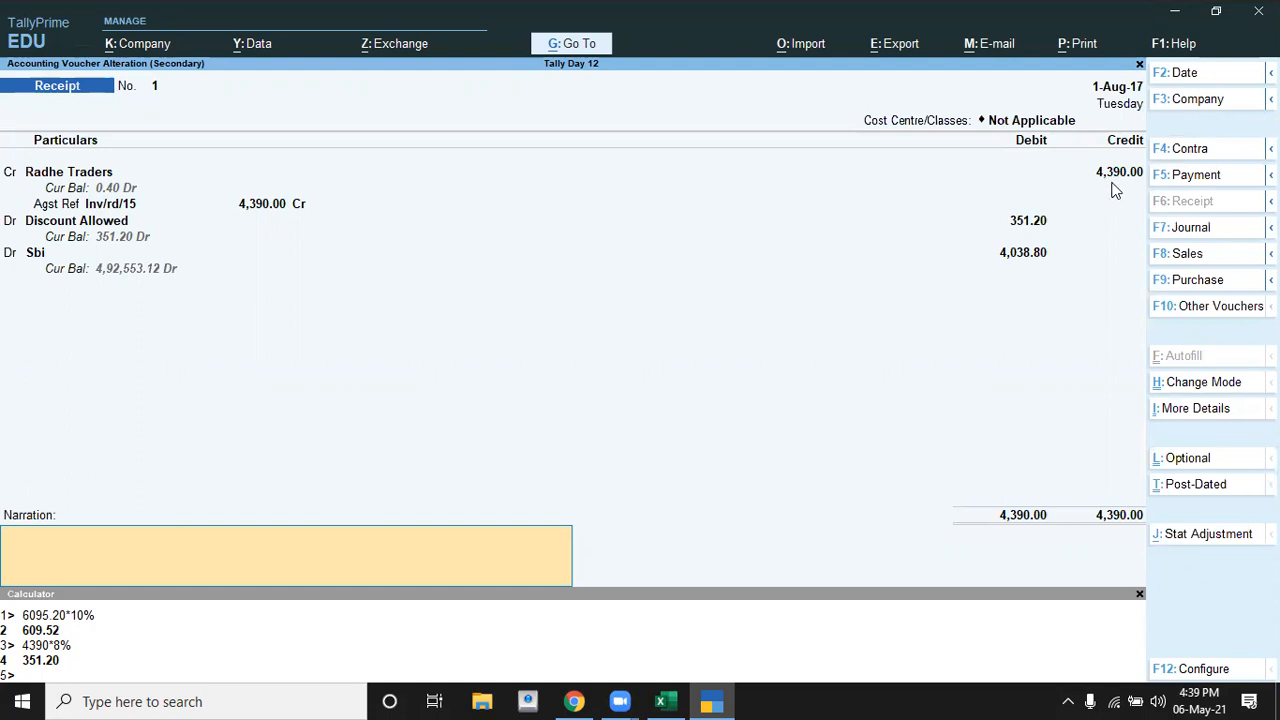
key("BackSpace")
key("BackSpace")
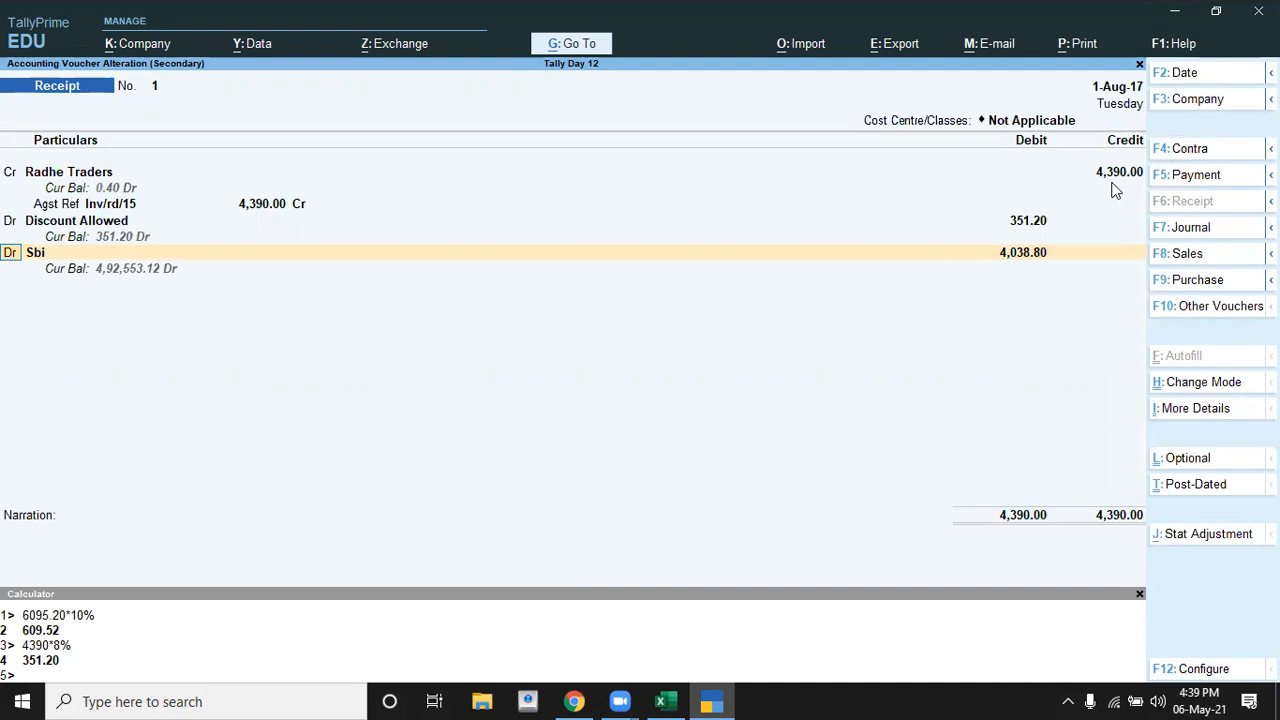
key("Escape")
key("y")
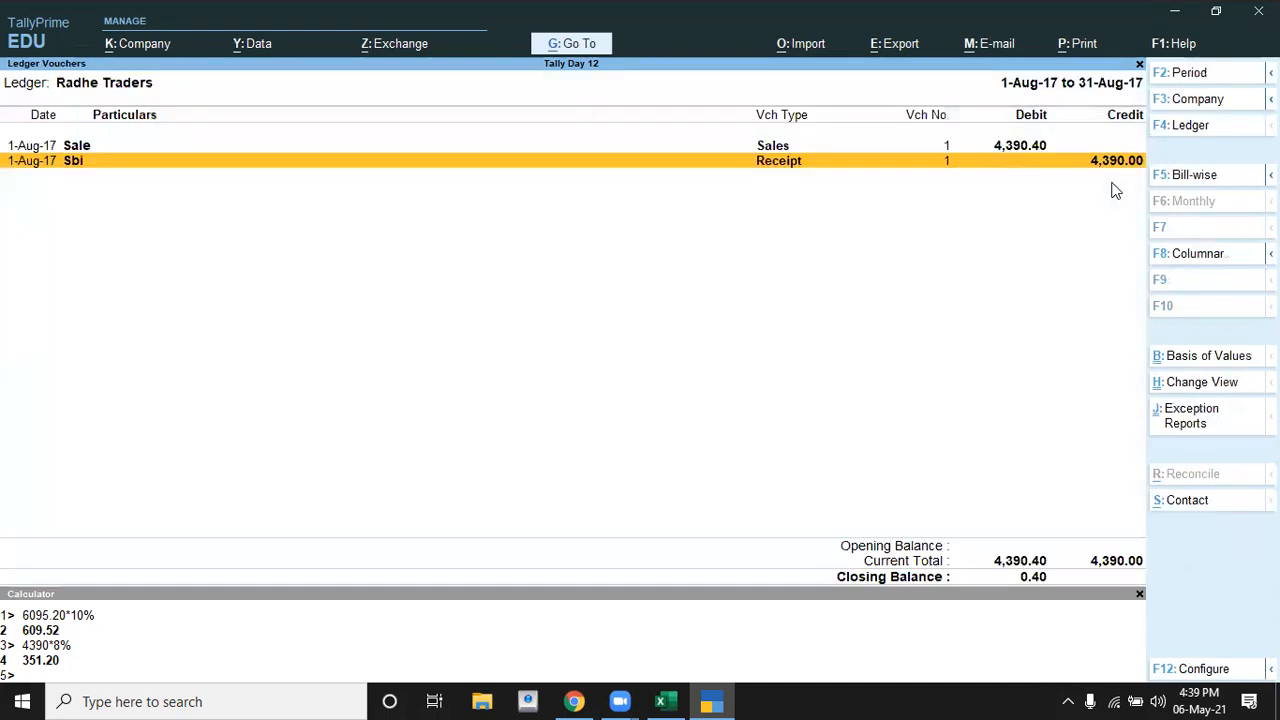
Close the ledger reports and the Balance Sheet to return to the Gateway of Tally
key("Escape")
key("Escape")
key("Escape")
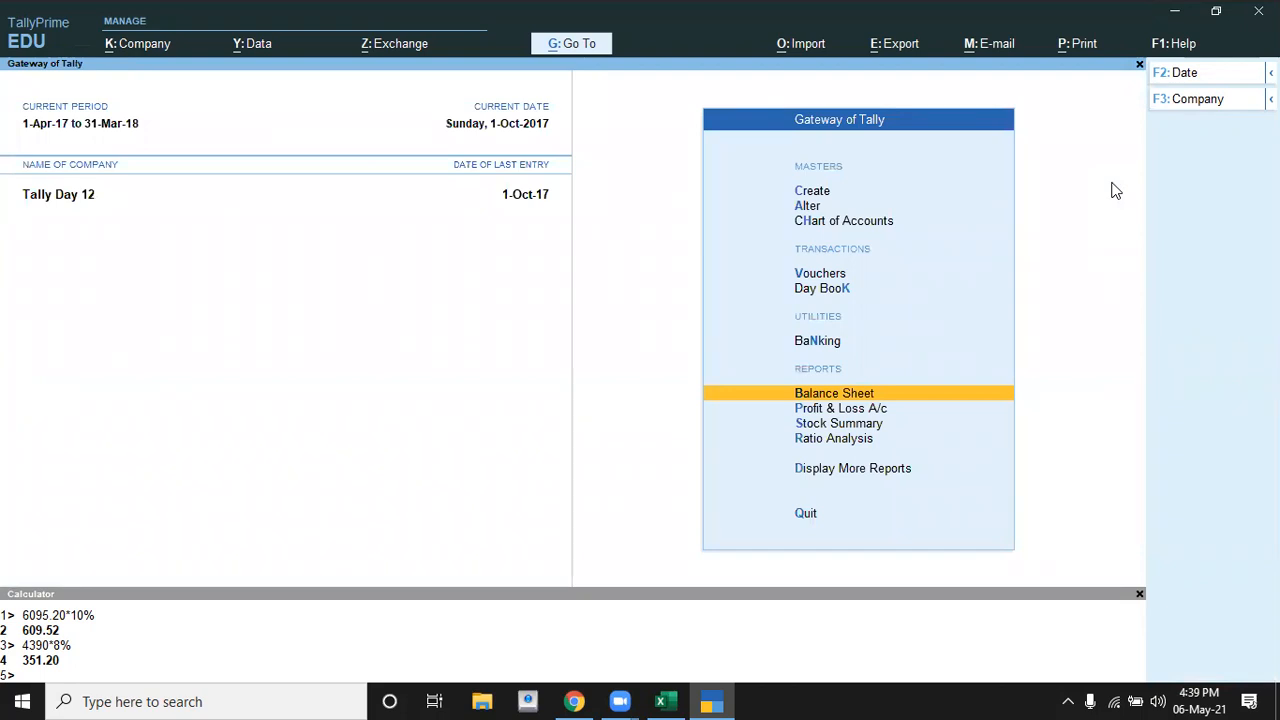
key("Escape")
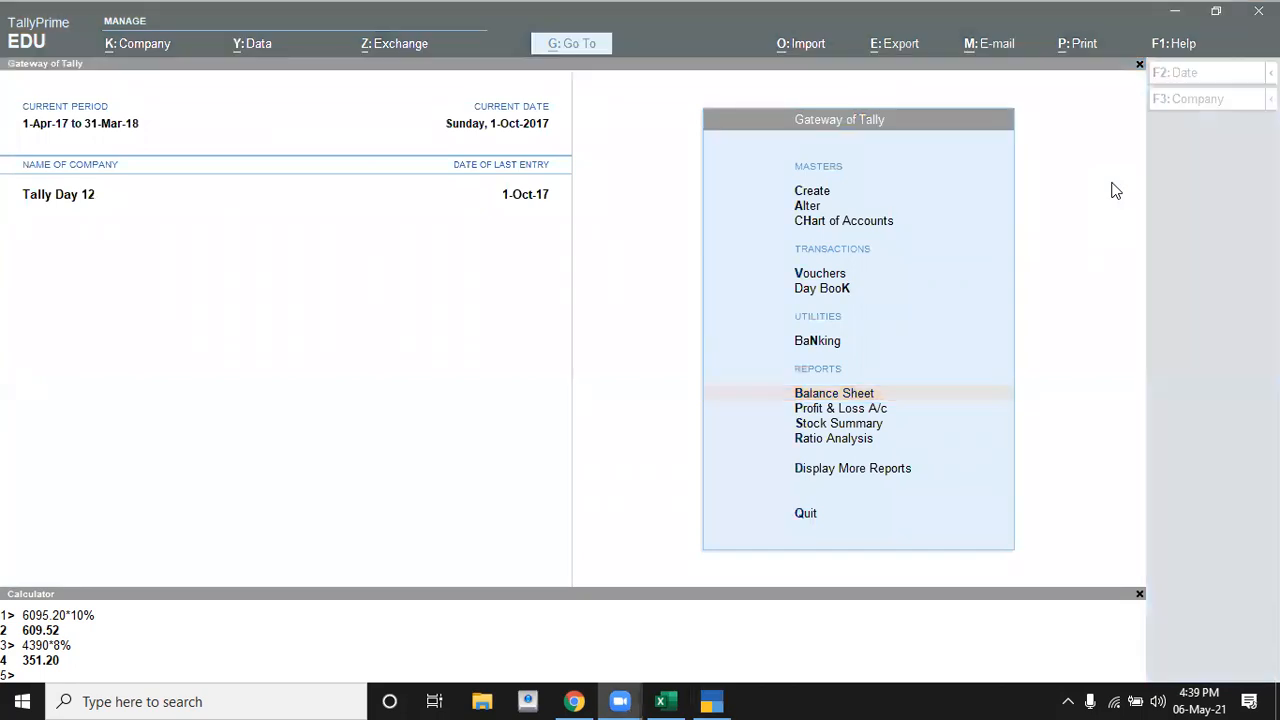